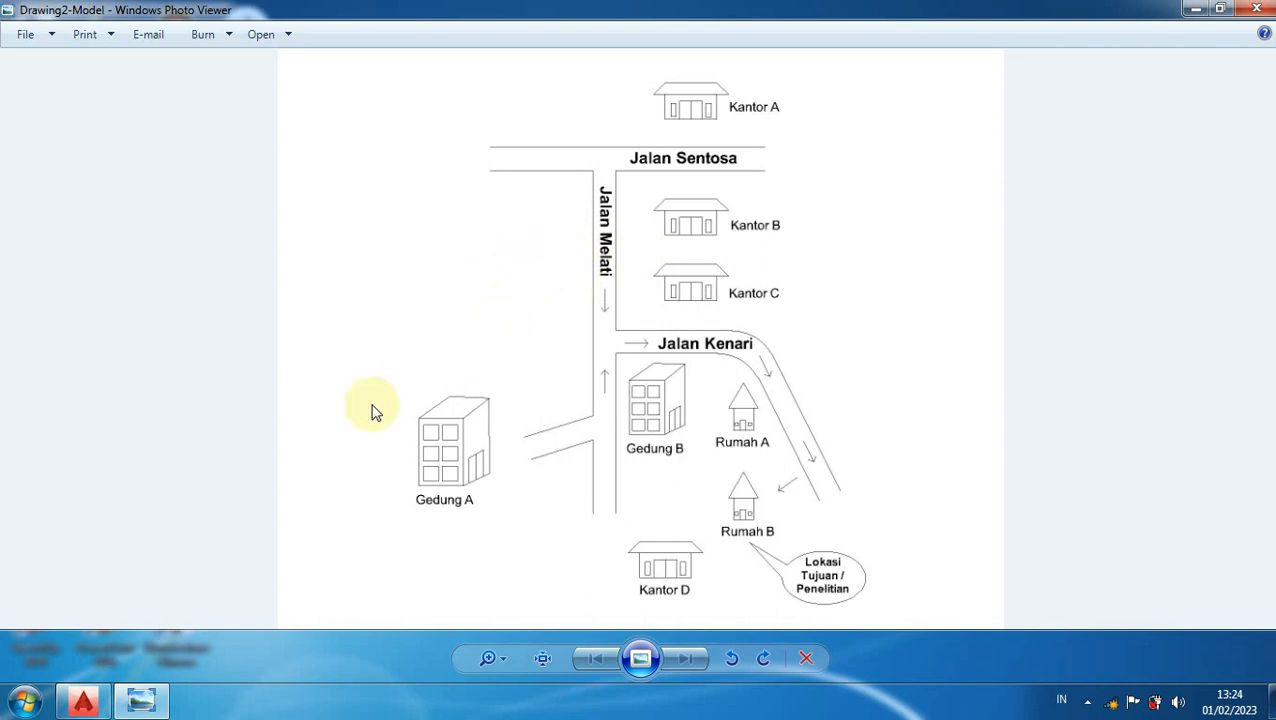
- Switch from the reference map image to AutoCAD and draw a 1200-unit horizontal line with Ortho turned on
{"action": "left_click", "coordinate": [1196, 9]}
{"action": "left_click", "coordinate": [83, 701]}
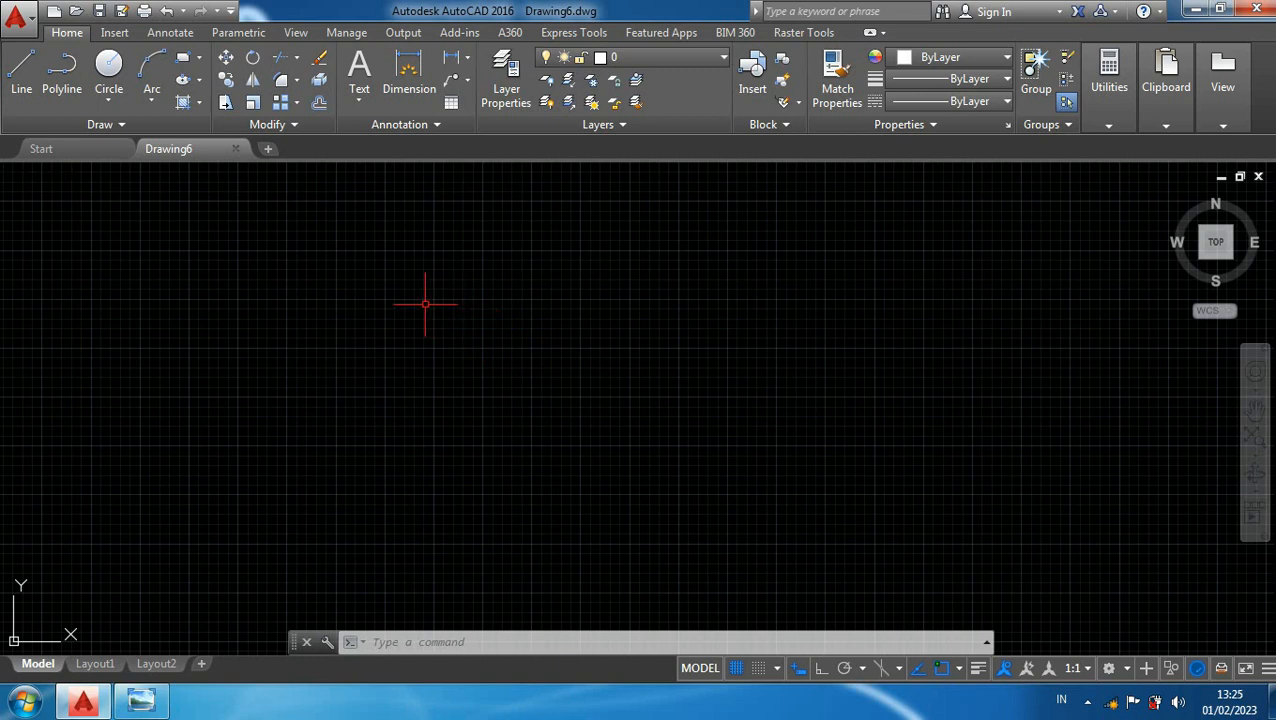
{"action": "key", "text": "Return"}
{"action": "left_click", "coordinate": [321, 325]}
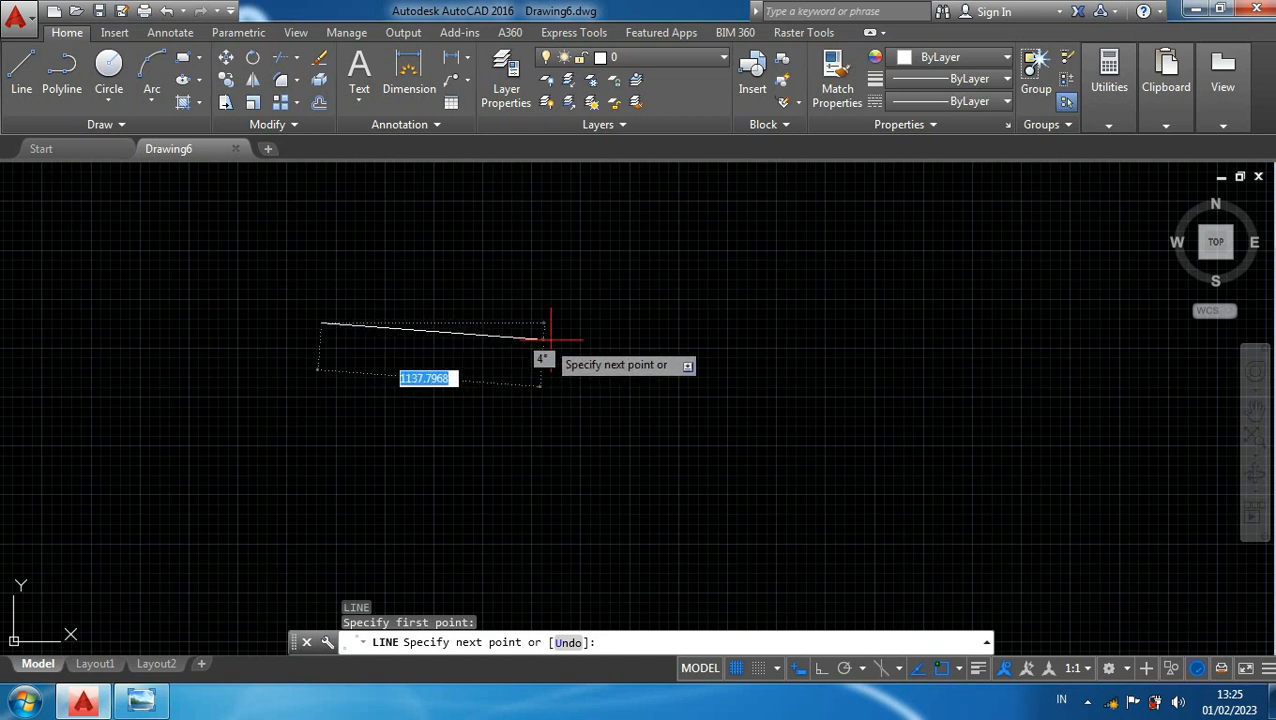
{"action": "key", "text": "F8"}
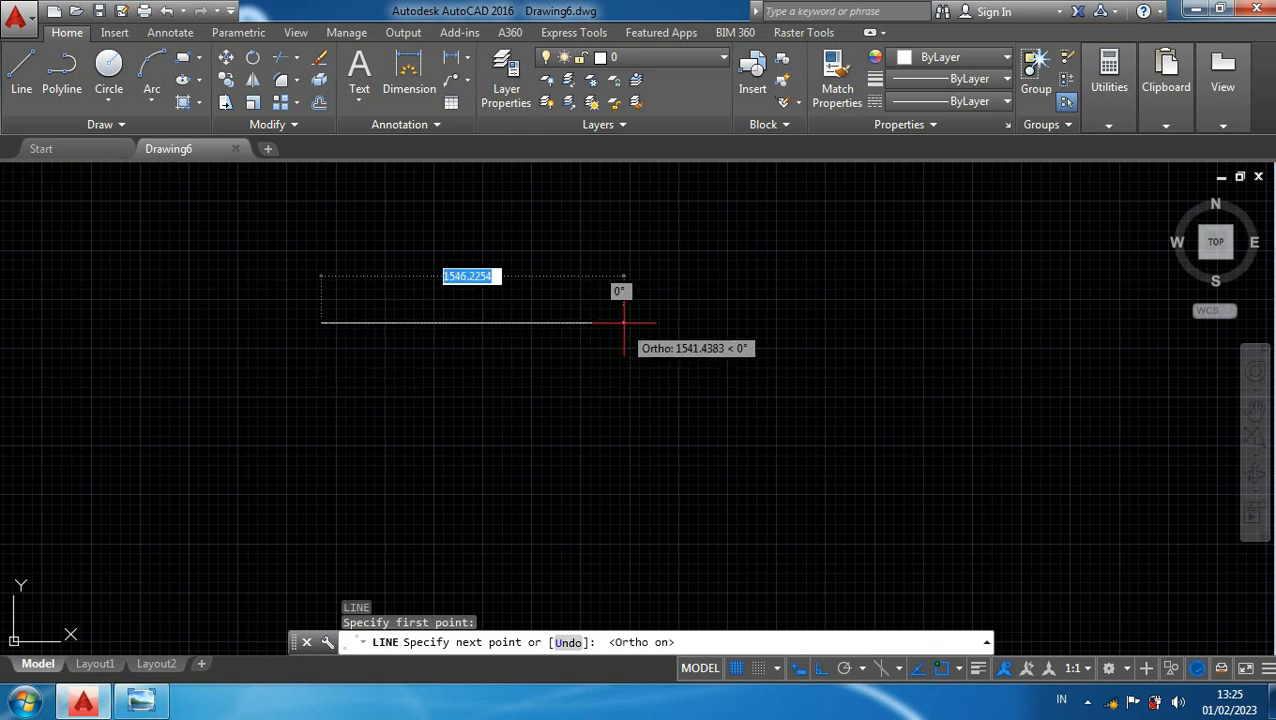
{"action": "type", "text": "1200"}
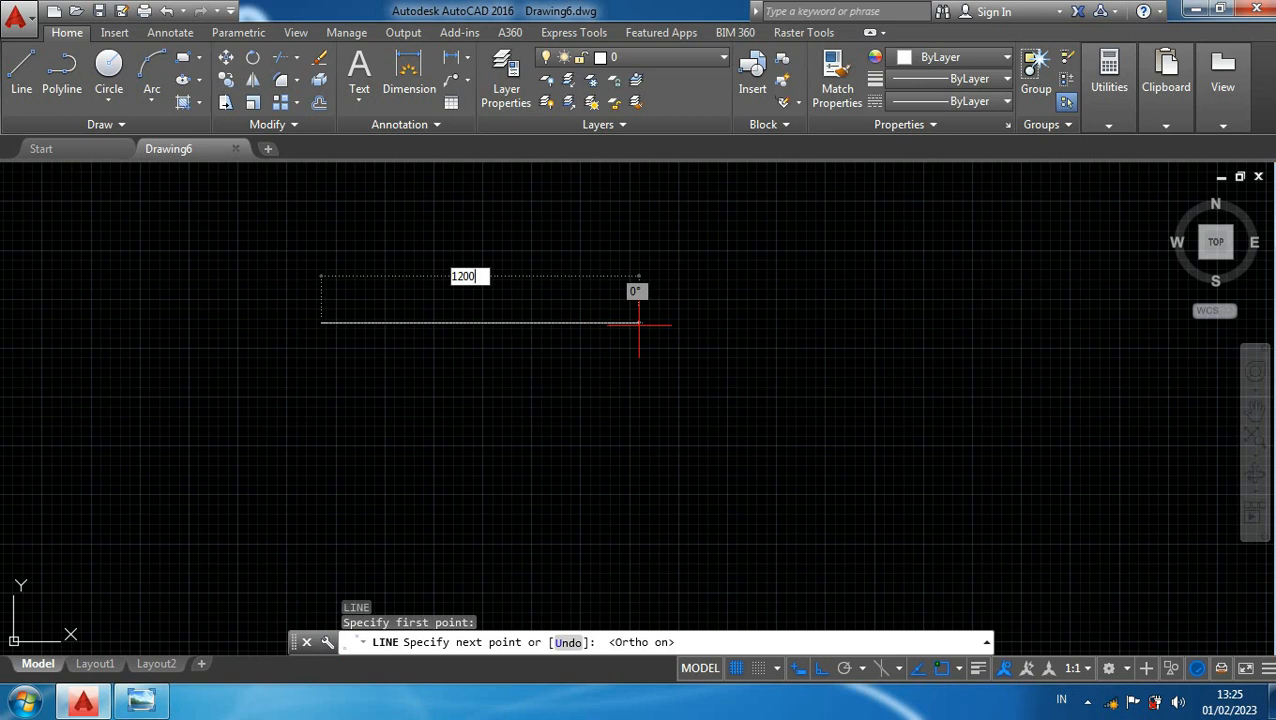
{"action": "key", "text": "Return"}
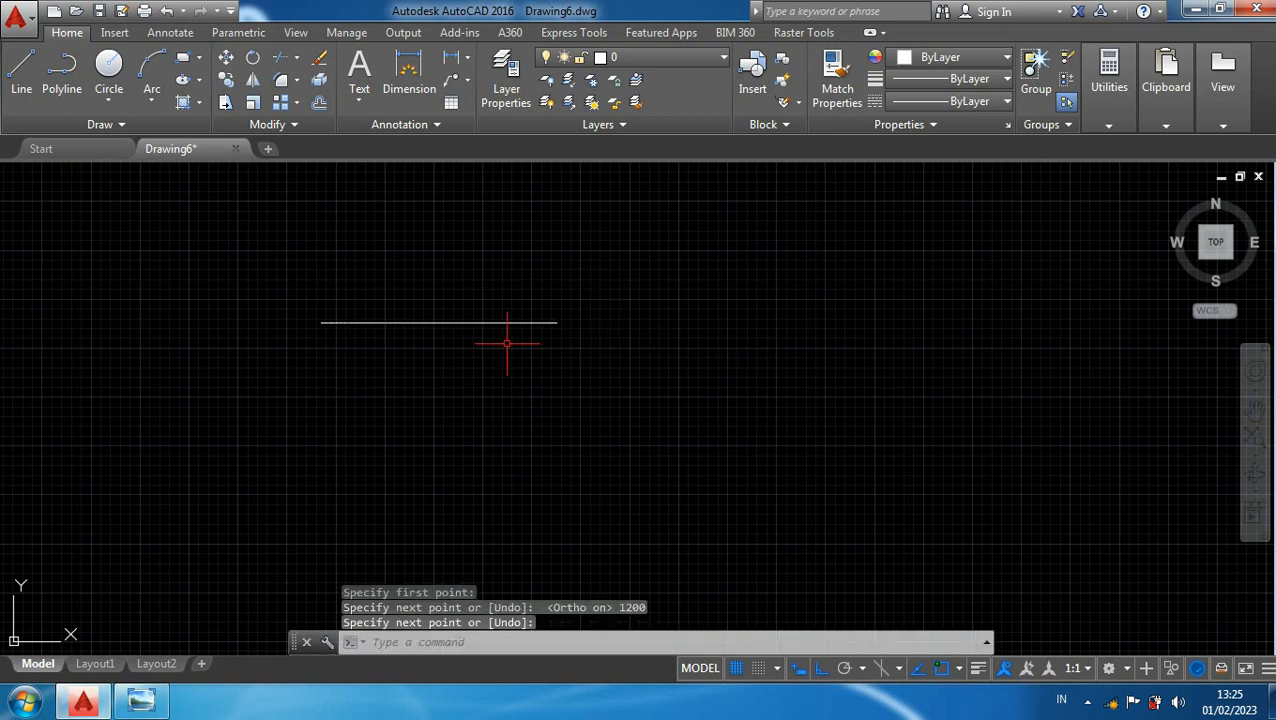
- Offset the horizontal line 100 units downward to form the two edges of the upper road
{"action": "scroll", "coordinate": [429, 330], "scroll_direction": "up", "scroll_amount": 2}
{"action": "key", "text": "Return"}
{"action": "left_click", "coordinate": [441, 314]}
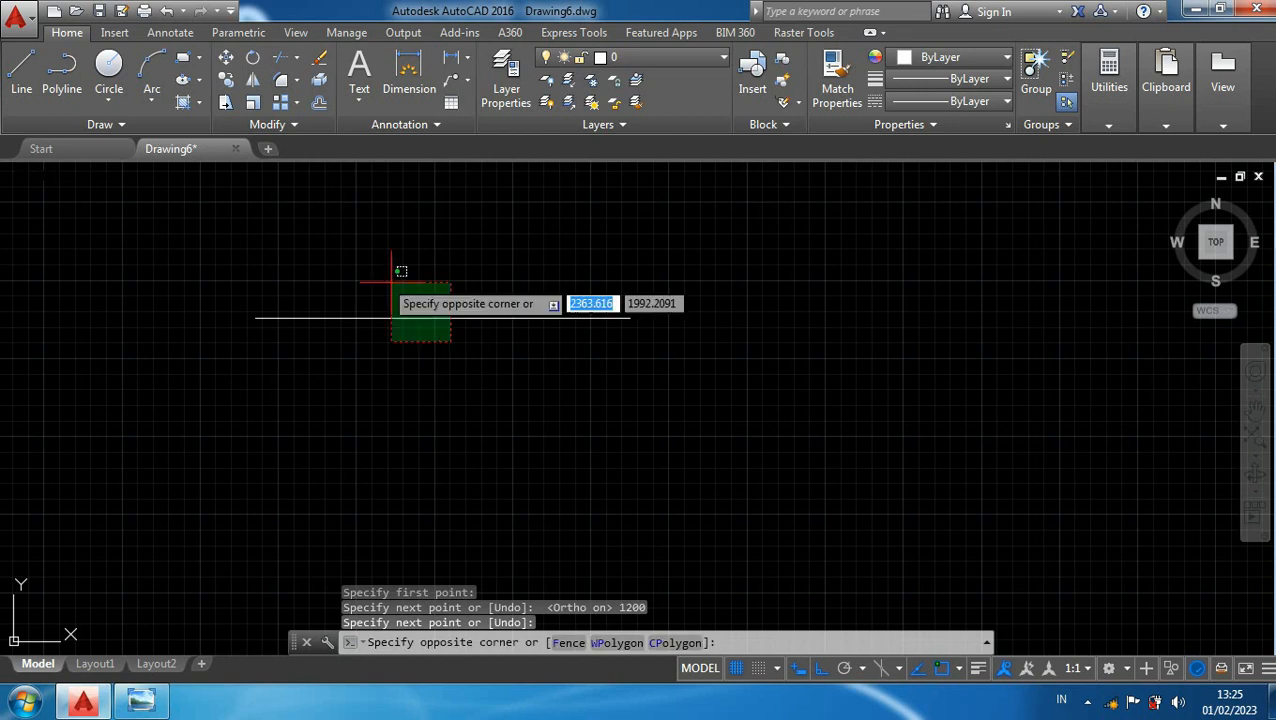
{"action": "left_click", "coordinate": [347, 250]}
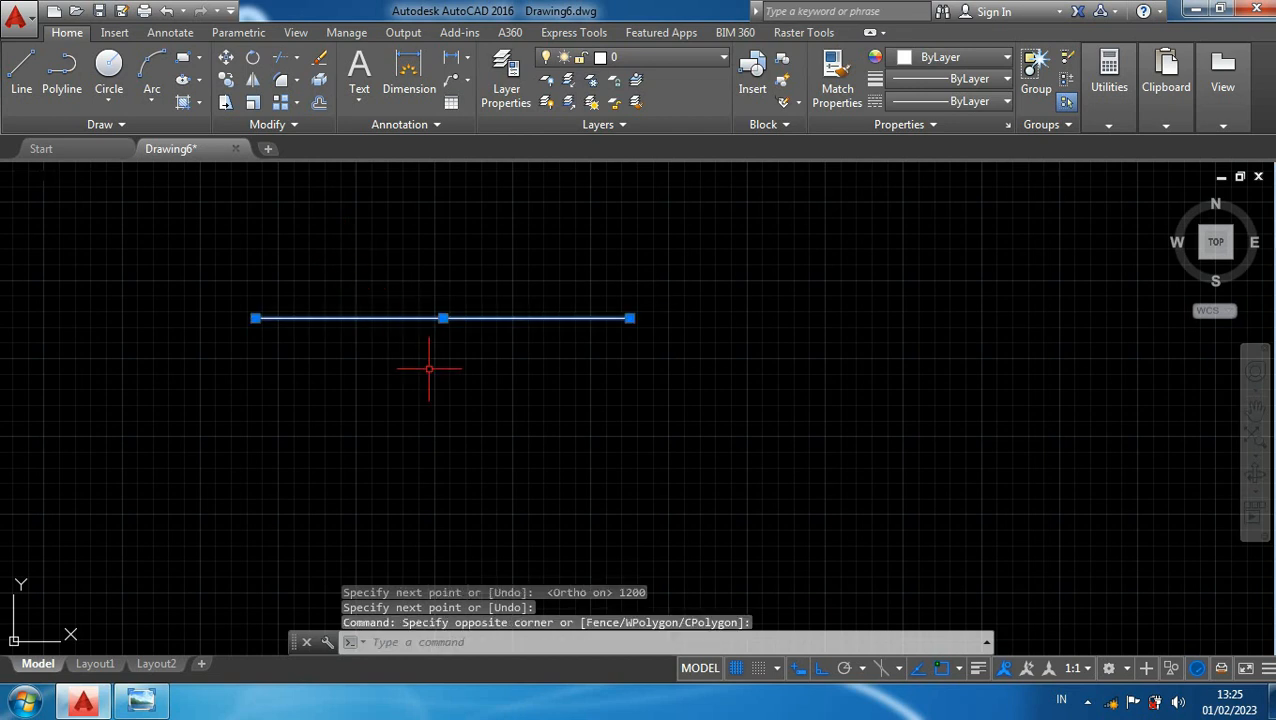
{"action": "key", "text": "Return"}
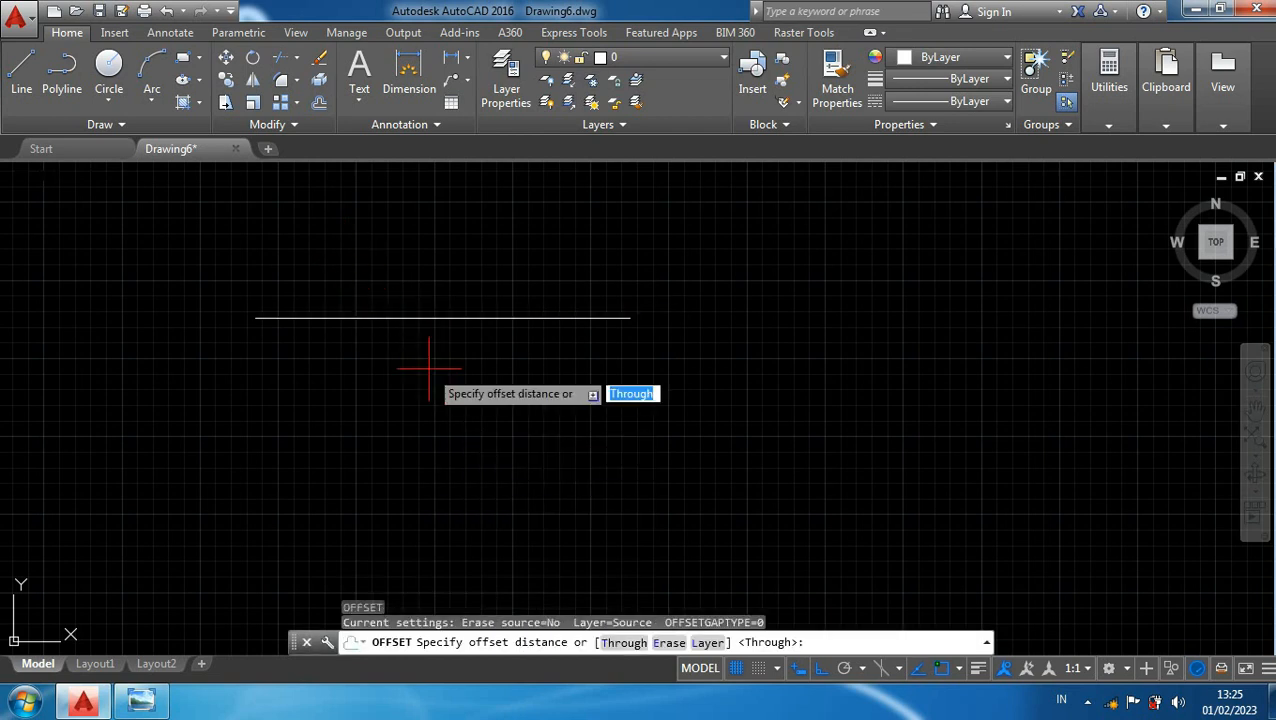
{"action": "type", "text": "100"}
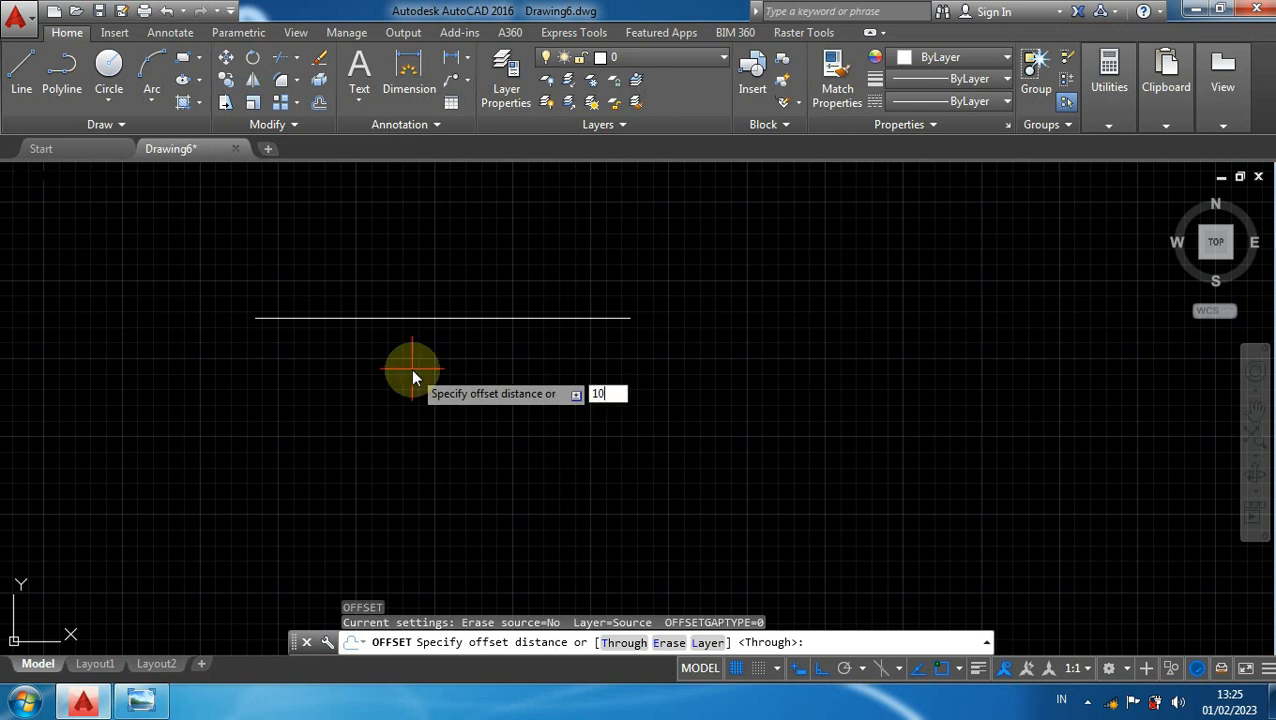
{"action": "key", "text": "Return"}
{"action": "left_click", "coordinate": [408, 320]}
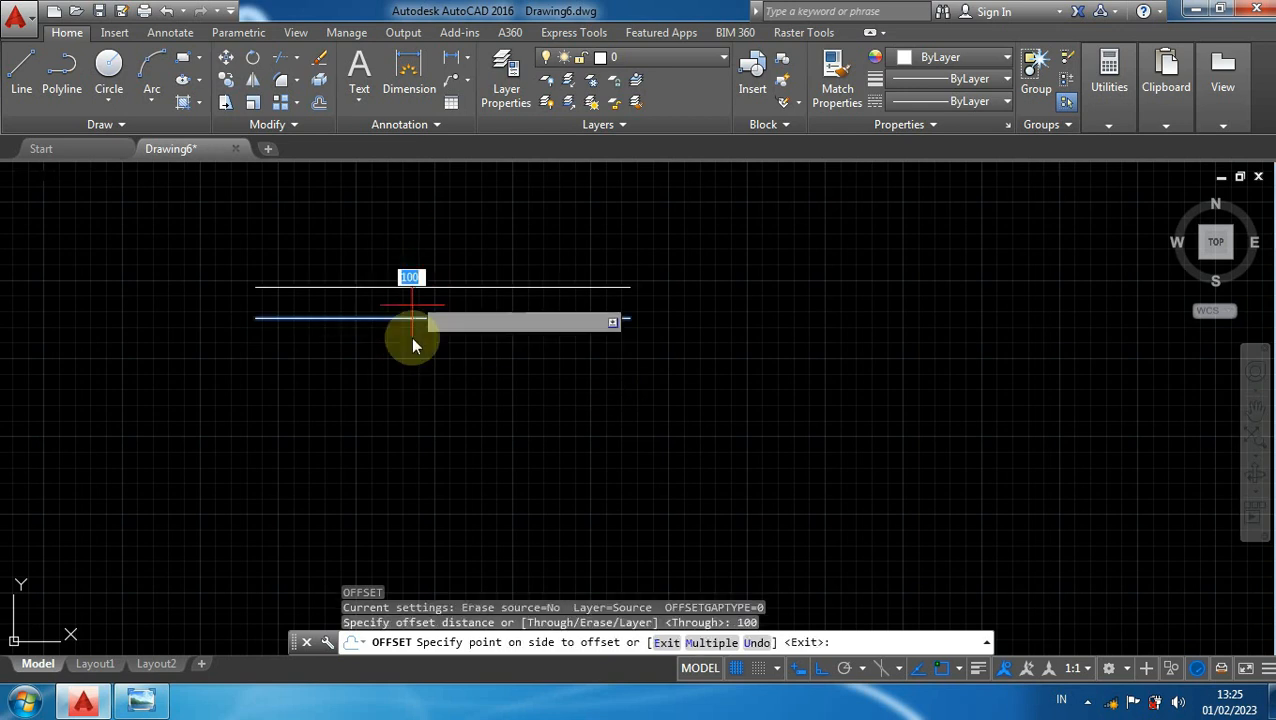
{"action": "left_click", "coordinate": [431, 404]}
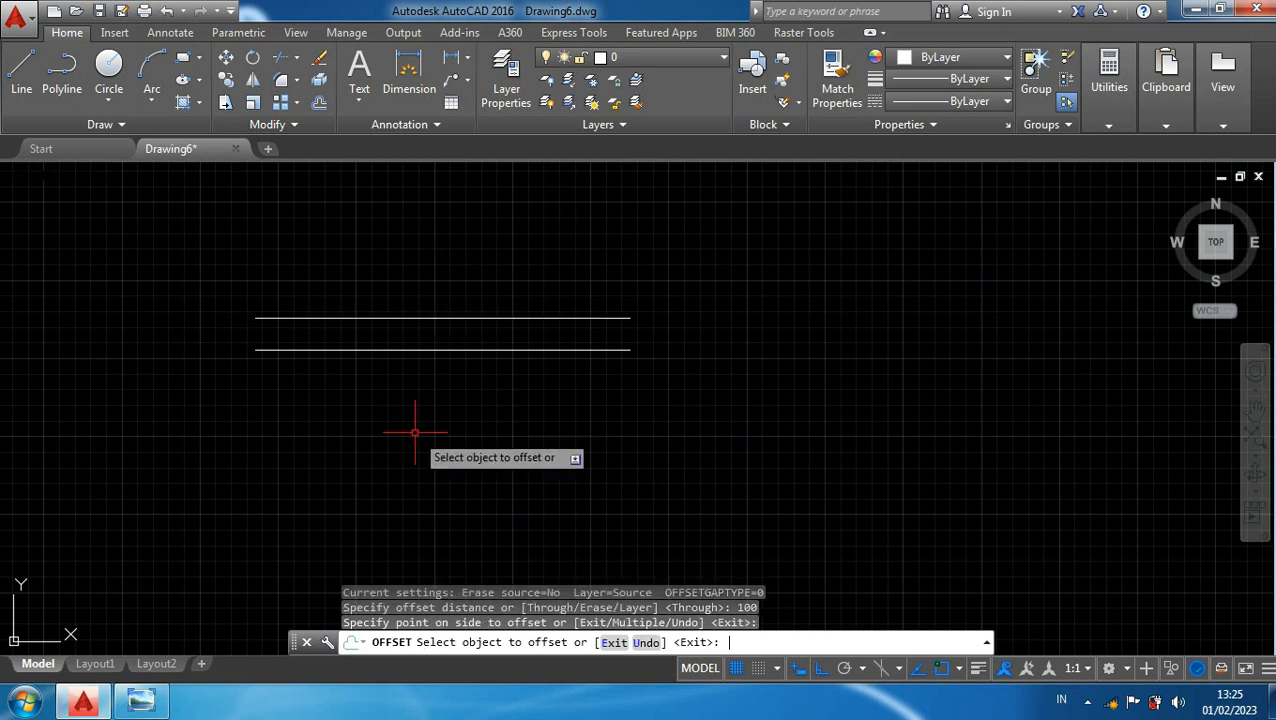
{"action": "key", "text": "Return"}
- Draw a 1500-unit vertical line straight down from the left end of the lower horizontal line
{"action": "type", "text": "l"}
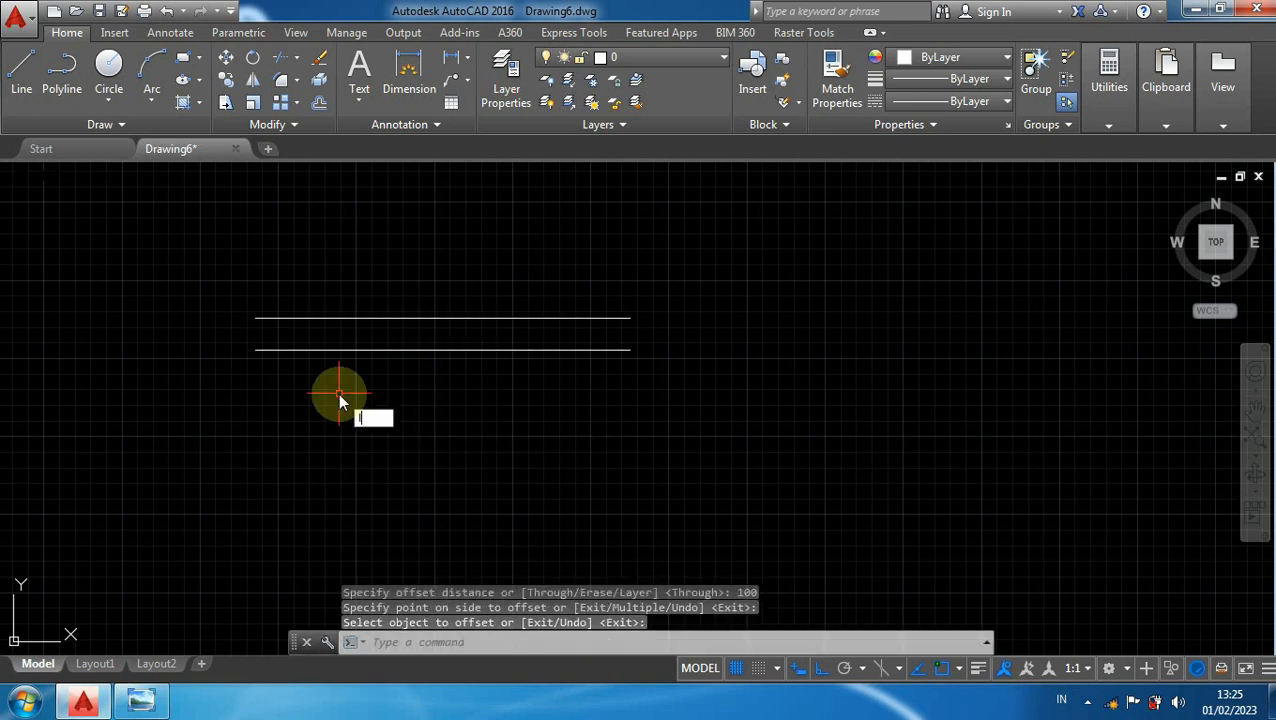
{"action": "key", "text": "Return"}
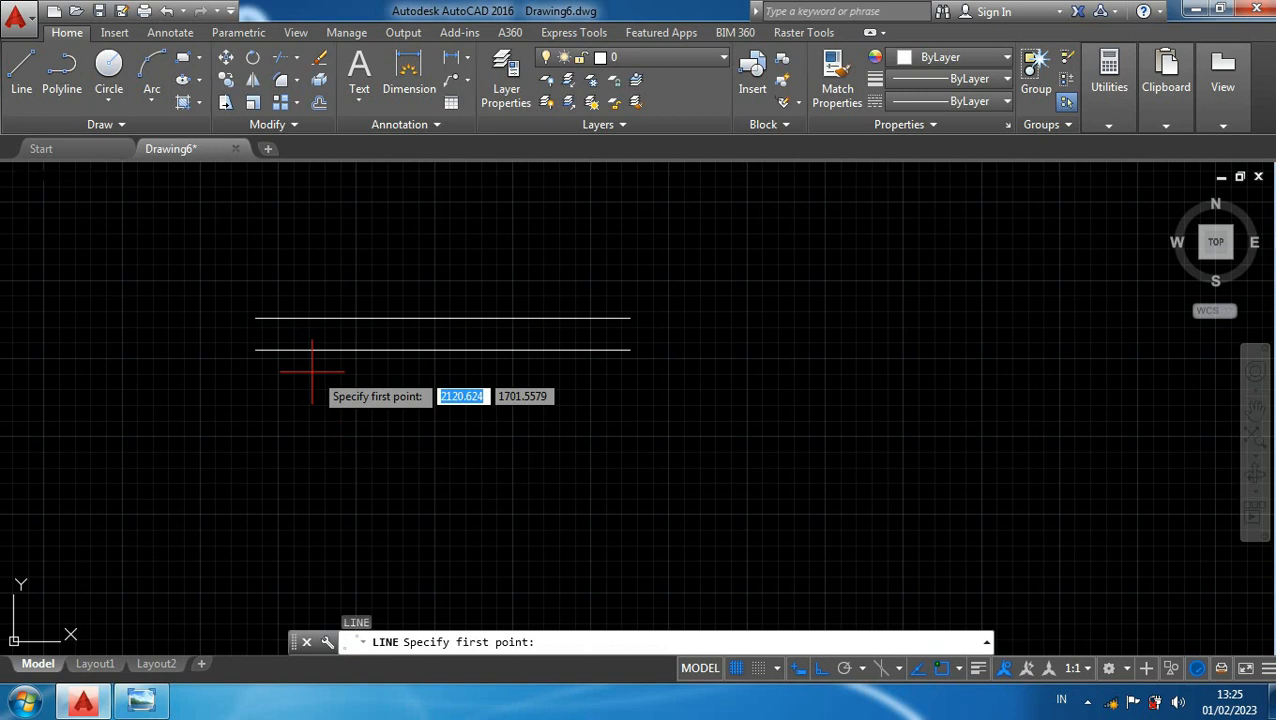
{"action": "left_click", "coordinate": [255, 350]}
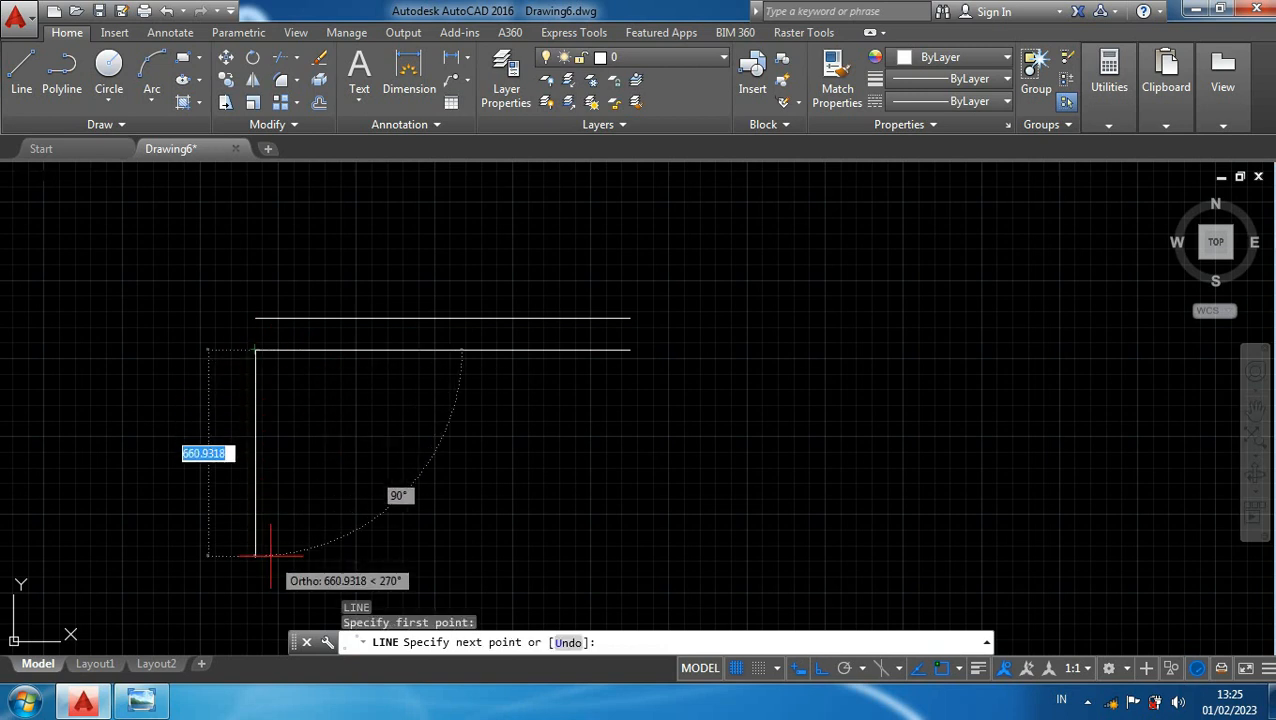
{"action": "type", "text": "1500"}
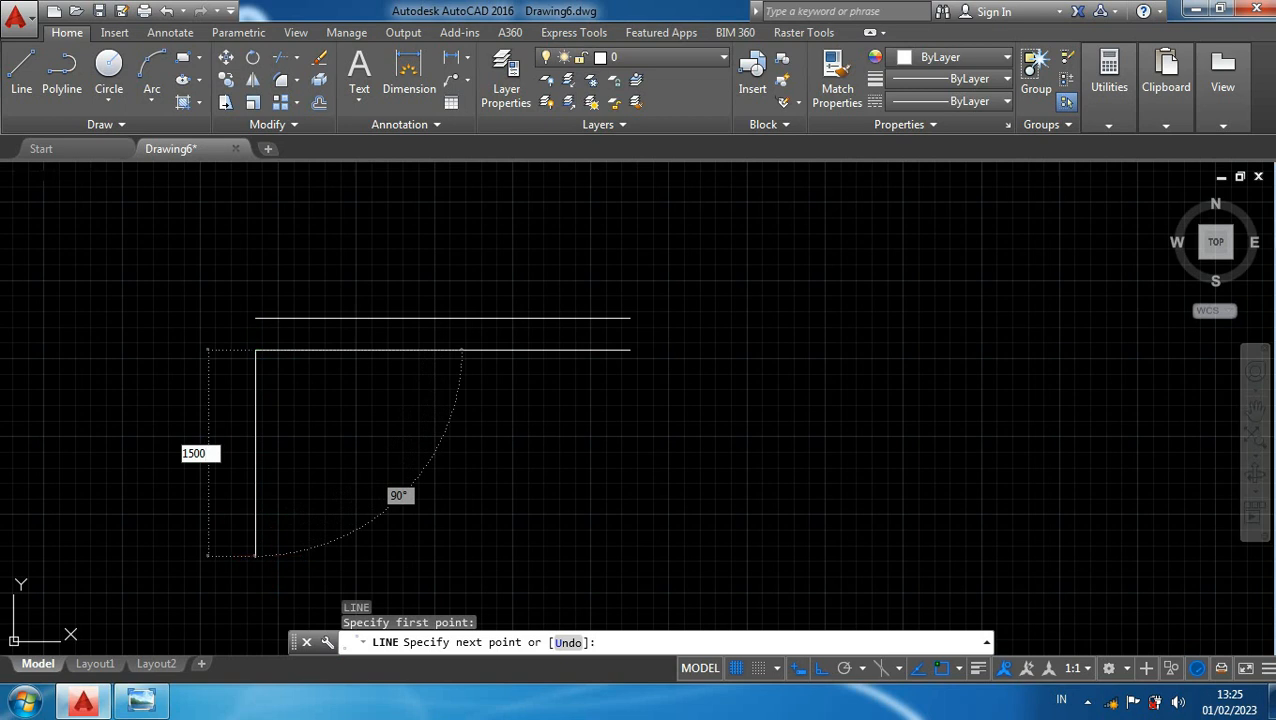
{"action": "key", "text": "Return"}
{"action": "key", "text": "Return"}
- Move the vertical line 500 units to the right along the lower road edge, using its upper endpoint as base point
{"action": "scroll", "coordinate": [330, 457], "scroll_direction": "down", "scroll_amount": 2}
{"action": "middle_click_drag", "start_coordinate": [330, 457], "coordinate": [419, 318]}
{"action": "left_click", "coordinate": [421, 393]}
{"action": "left_click", "coordinate": [297, 323]}
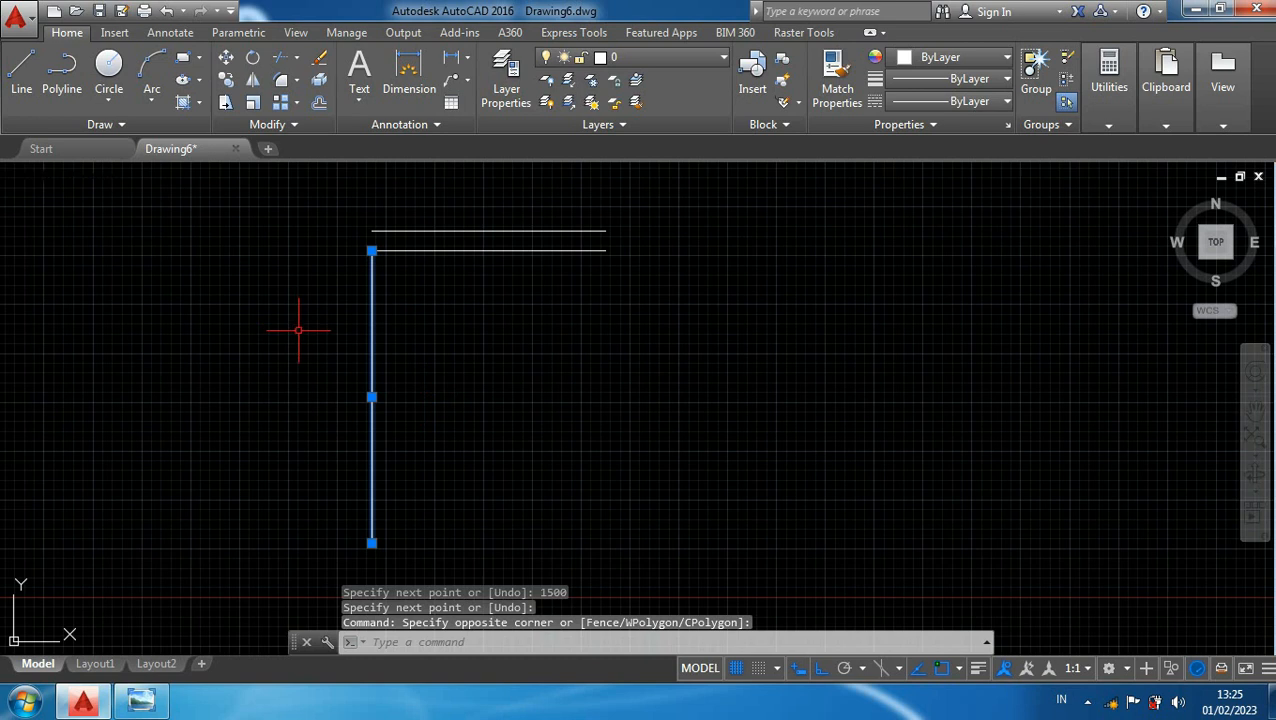
{"action": "type", "text": "m"}
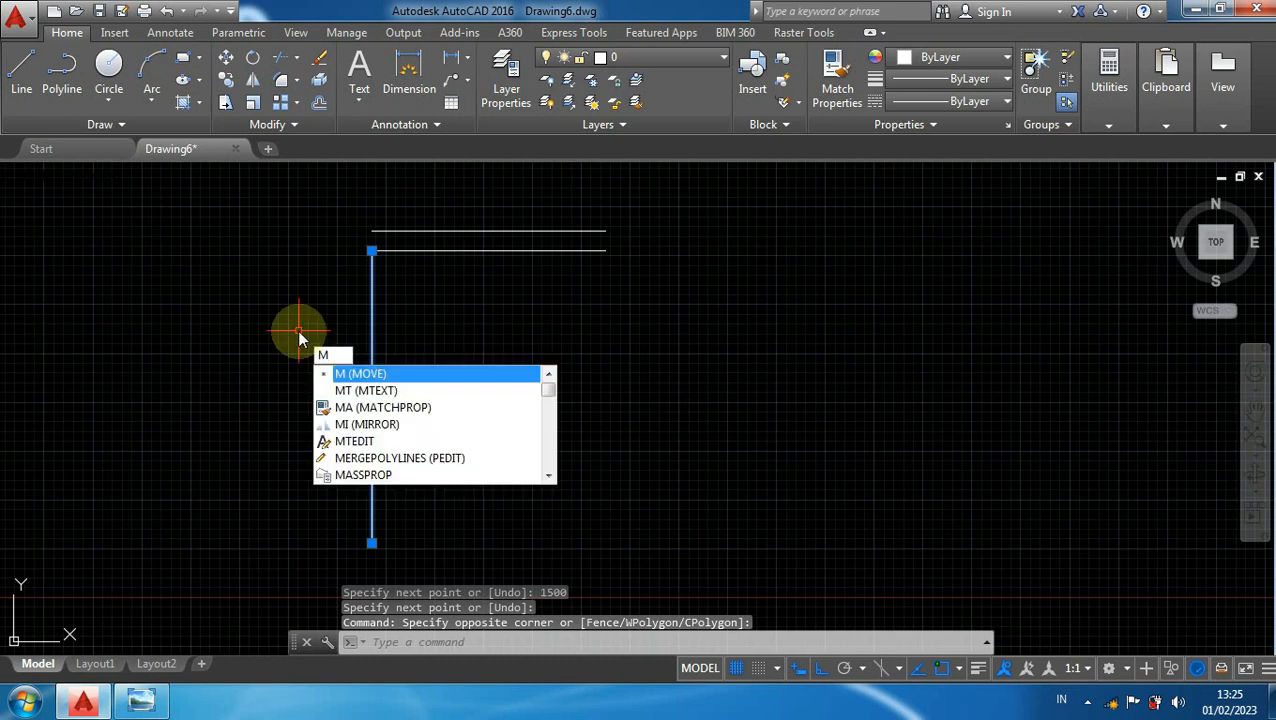
{"action": "key", "text": "Return"}
{"action": "left_click", "coordinate": [372, 250]}
{"action": "scroll", "coordinate": [392, 245], "scroll_direction": "up", "scroll_amount": 4}
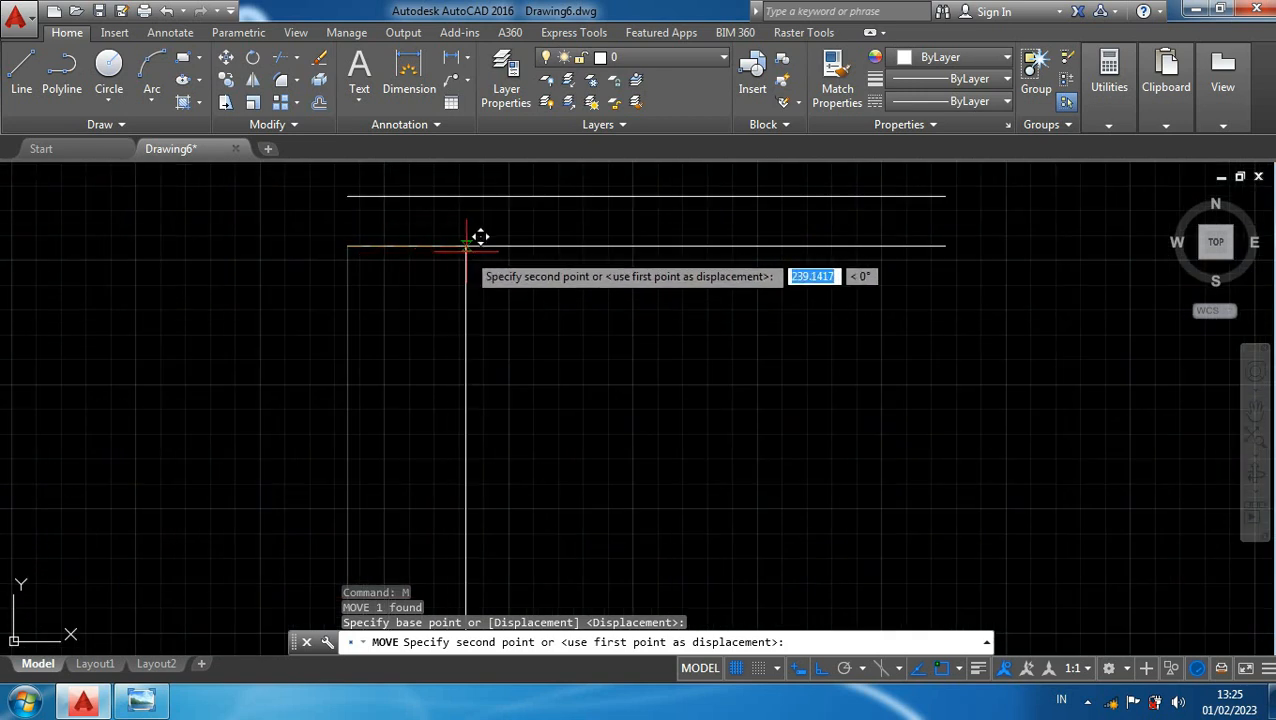
{"action": "type", "text": "50"}
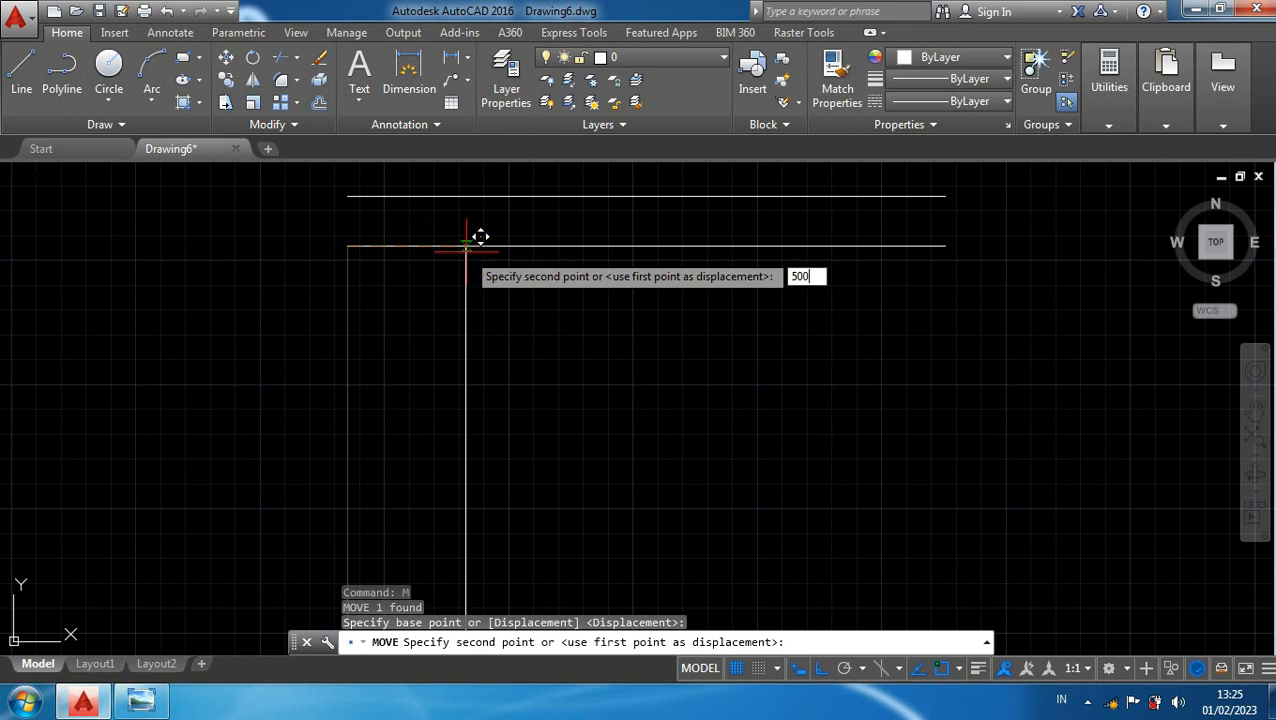
{"action": "type", "text": "0"}
{"action": "key", "text": "Return"}
- Offset the vertical line 50 units to its right side
{"action": "scroll", "coordinate": [555, 300], "scroll_direction": "down", "scroll_amount": 2}
{"action": "middle_click_drag", "start_coordinate": [627, 327], "coordinate": [631, 235]}
{"action": "scroll", "coordinate": [629, 347], "scroll_direction": "down", "scroll_amount": 2}
{"action": "left_click", "coordinate": [628, 372]}
{"action": "left_click", "coordinate": [551, 331]}
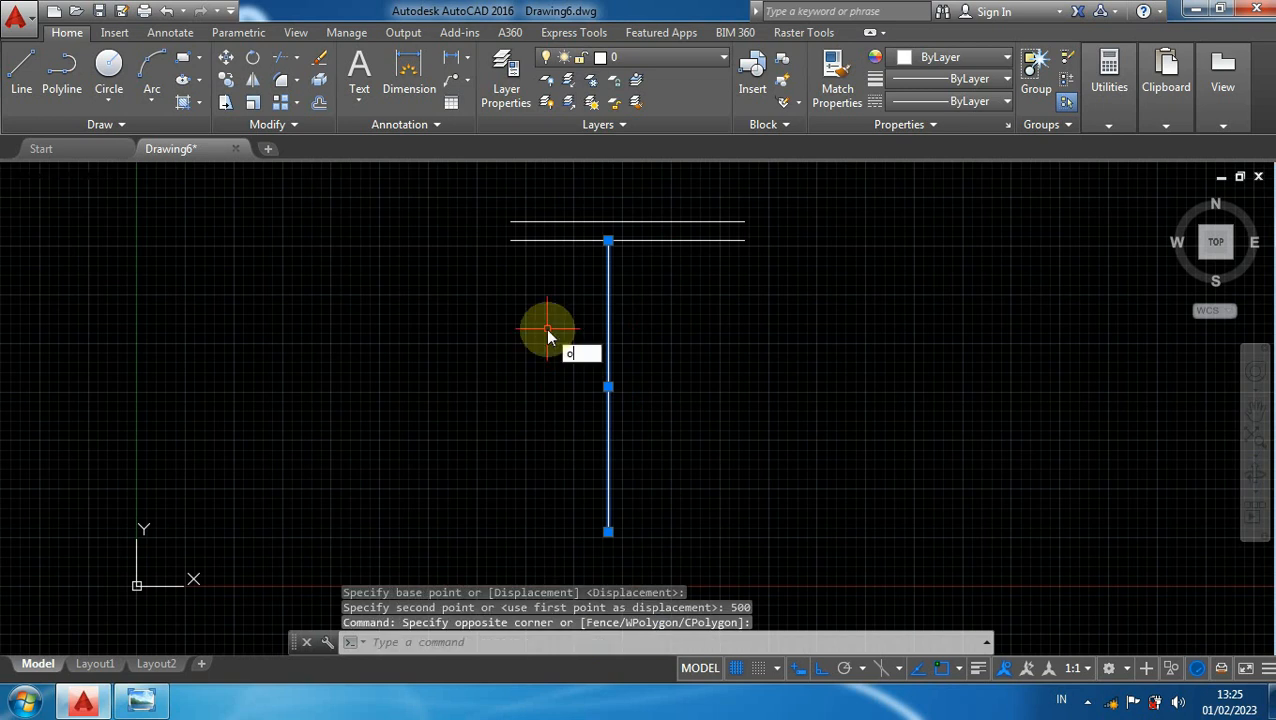
{"action": "key", "text": "Return"}
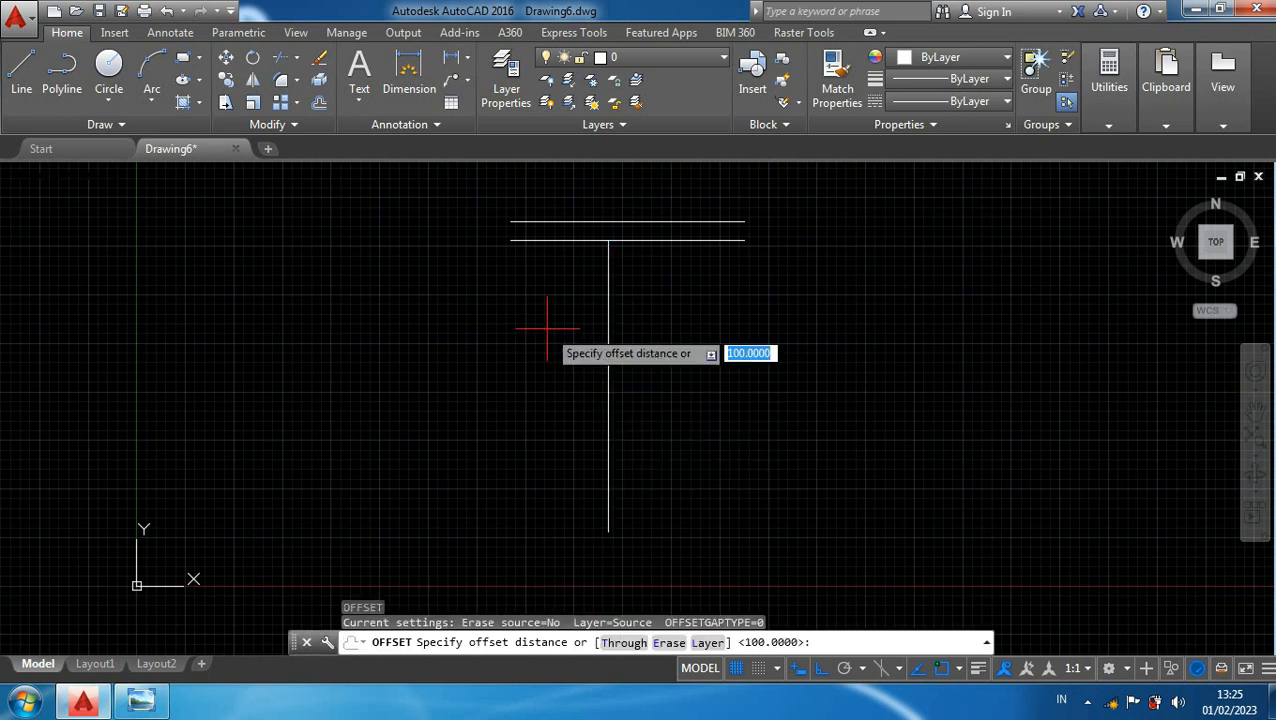
{"action": "type", "text": "50"}
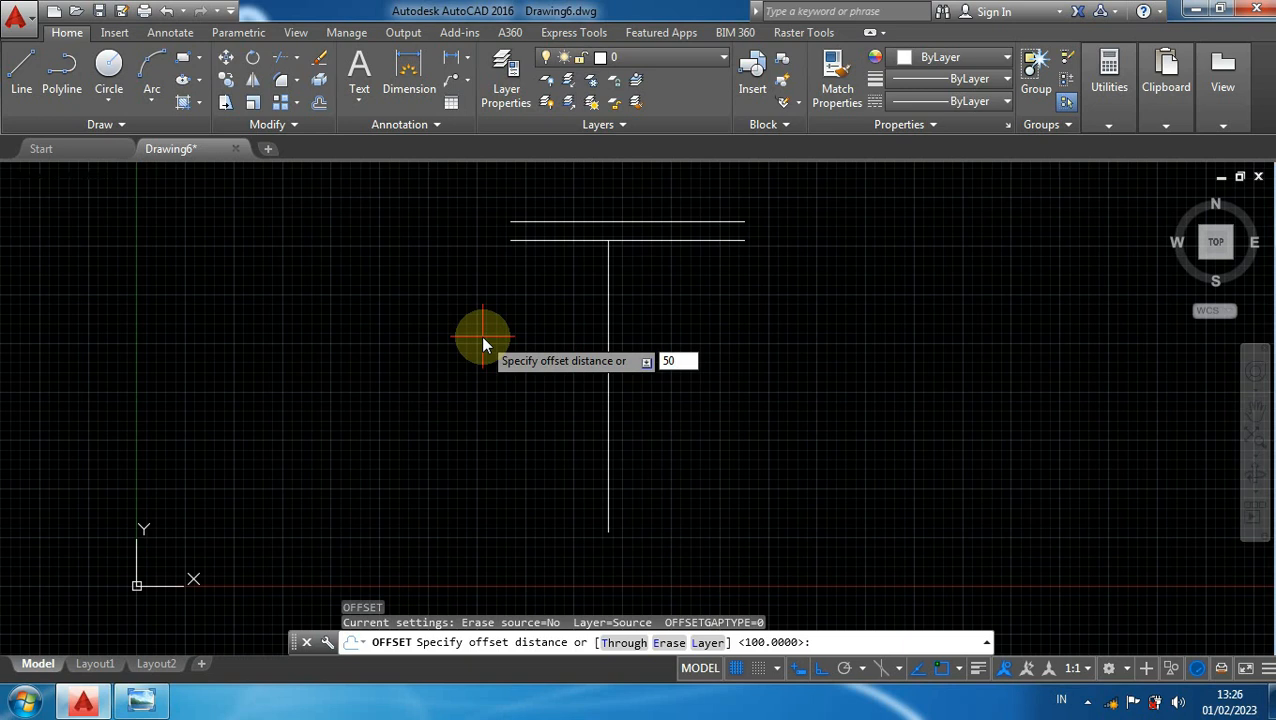
{"action": "key", "text": "Return"}
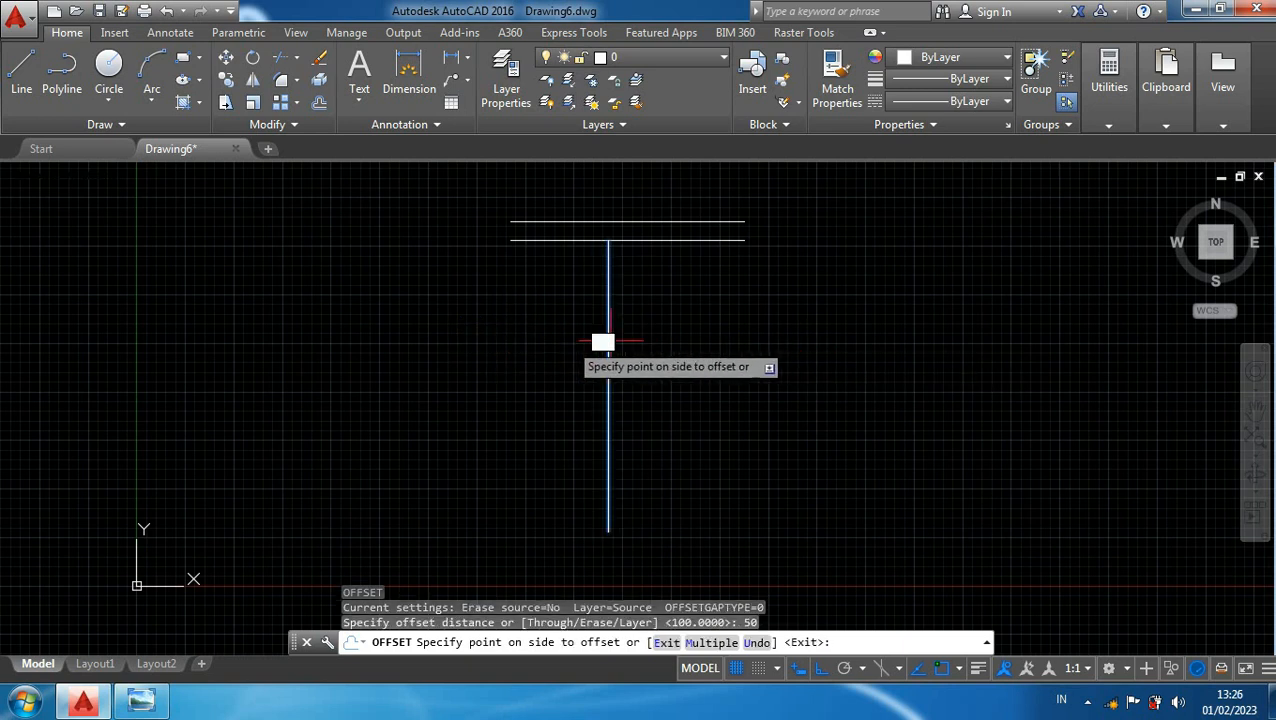
{"action": "left_click", "coordinate": [685, 322]}
- Offset the original vertical line 50 units to its left side and end the Offset command
{"action": "scroll", "coordinate": [595, 322], "scroll_direction": "up", "scroll_amount": 2}
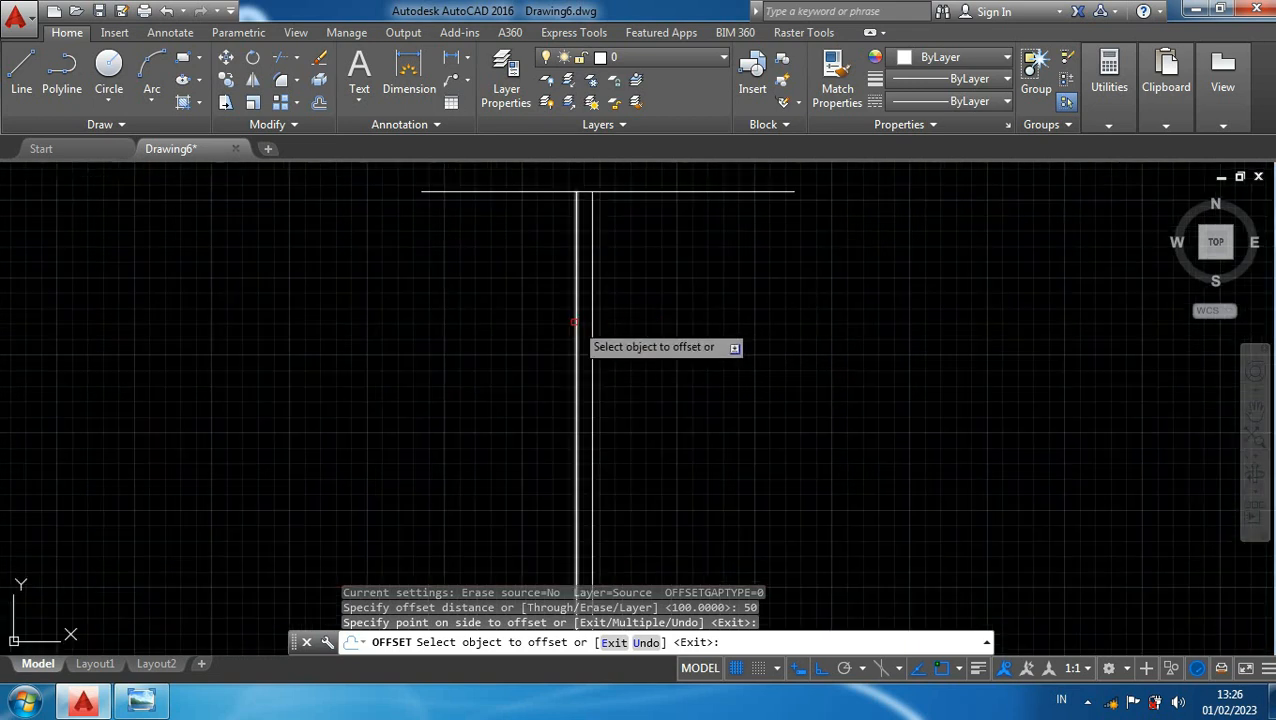
{"action": "left_click", "coordinate": [575, 322]}
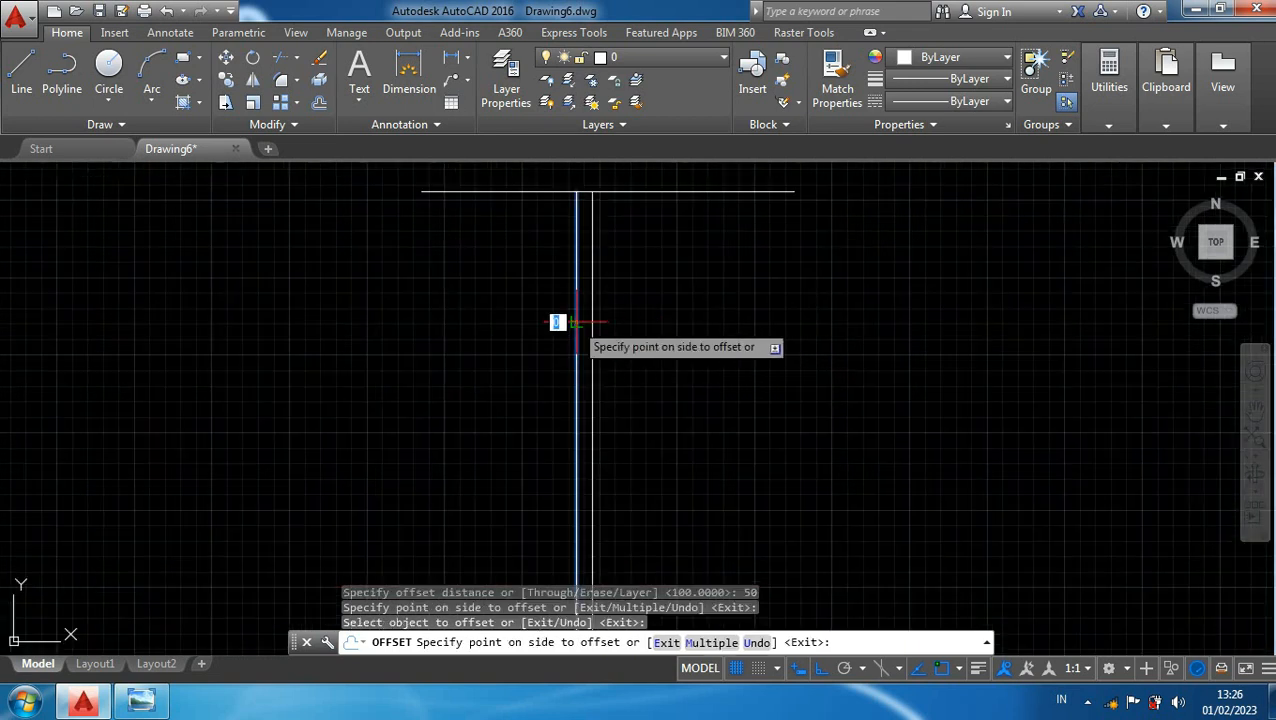
{"action": "left_click", "coordinate": [487, 331]}
{"action": "scroll", "coordinate": [478, 315], "scroll_direction": "down", "scroll_amount": 3}
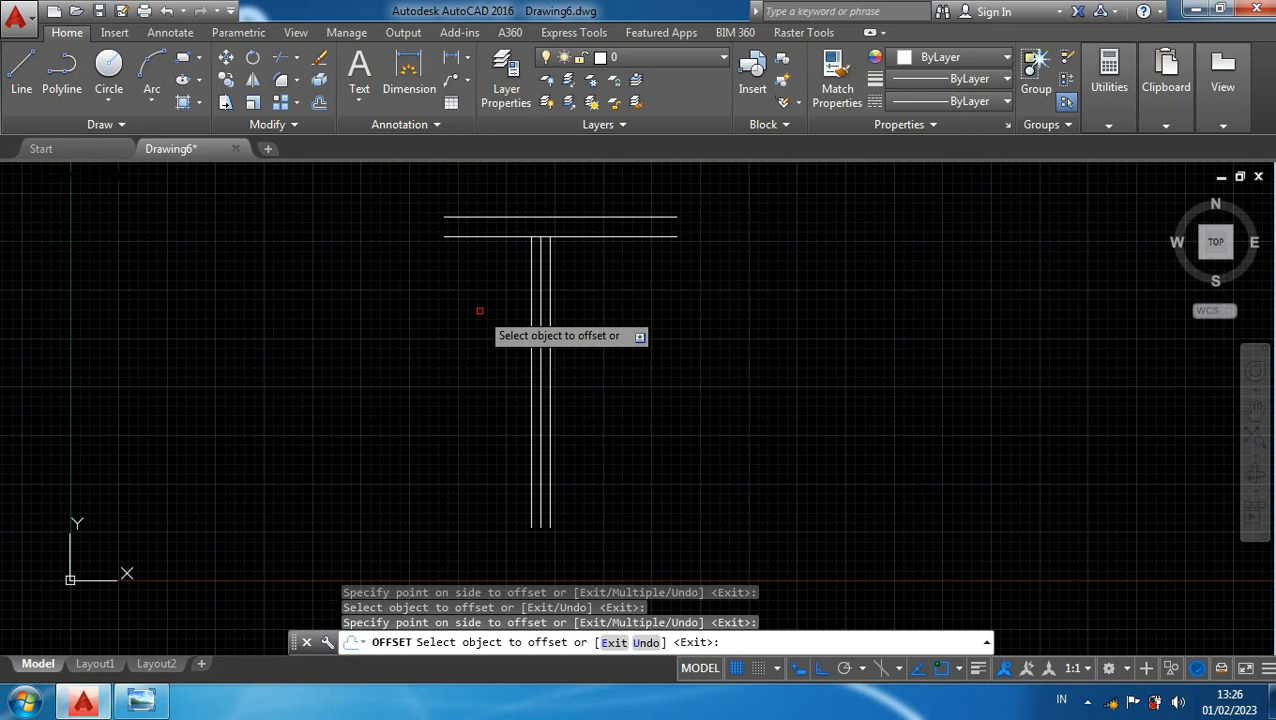
{"action": "key", "text": "Escape"}
- Delete the original center line between the two offset vertical lines
{"action": "scroll", "coordinate": [539, 310], "scroll_direction": "up", "scroll_amount": 3}
{"action": "left_click", "coordinate": [539, 310]}
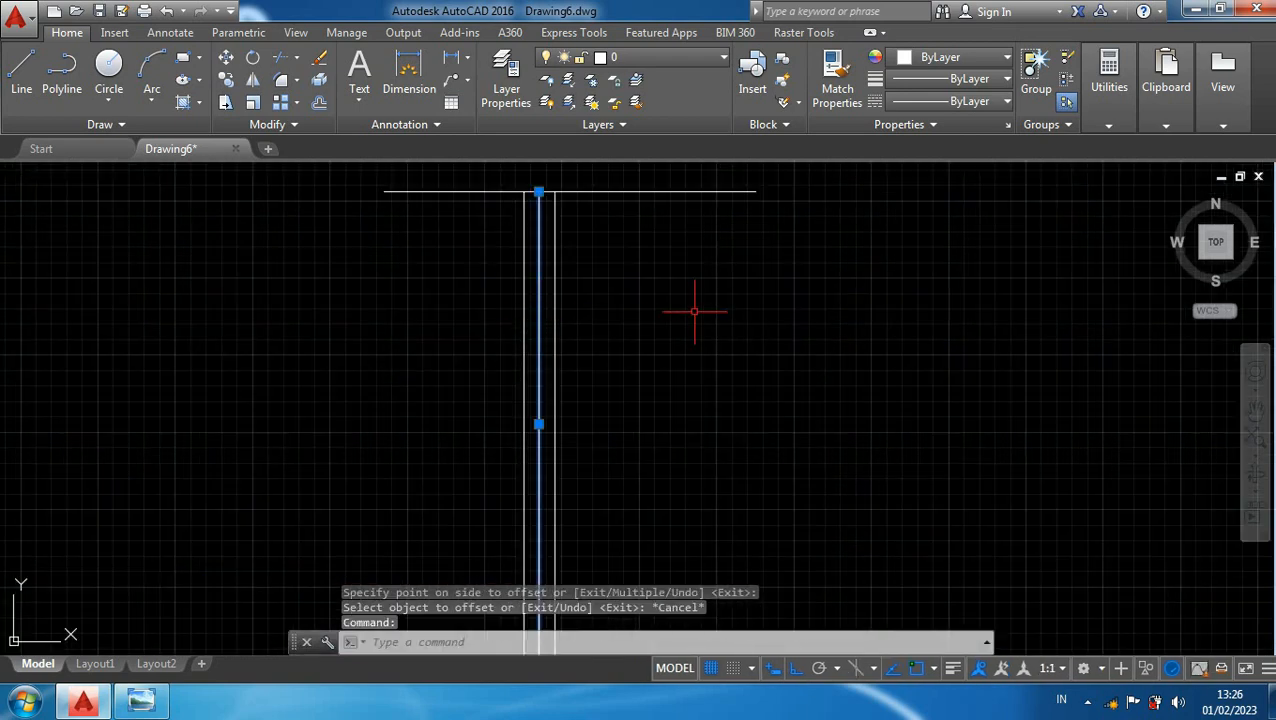
{"action": "key", "text": "Delete"}
- Trim the lower horizontal road edge between the two vertical lines to open the T-junction
{"action": "scroll", "coordinate": [661, 302], "scroll_direction": "down", "scroll_amount": 2}
{"action": "scroll", "coordinate": [665, 330], "scroll_direction": "up", "scroll_amount": 2}
{"action": "type", "text": "tr"}
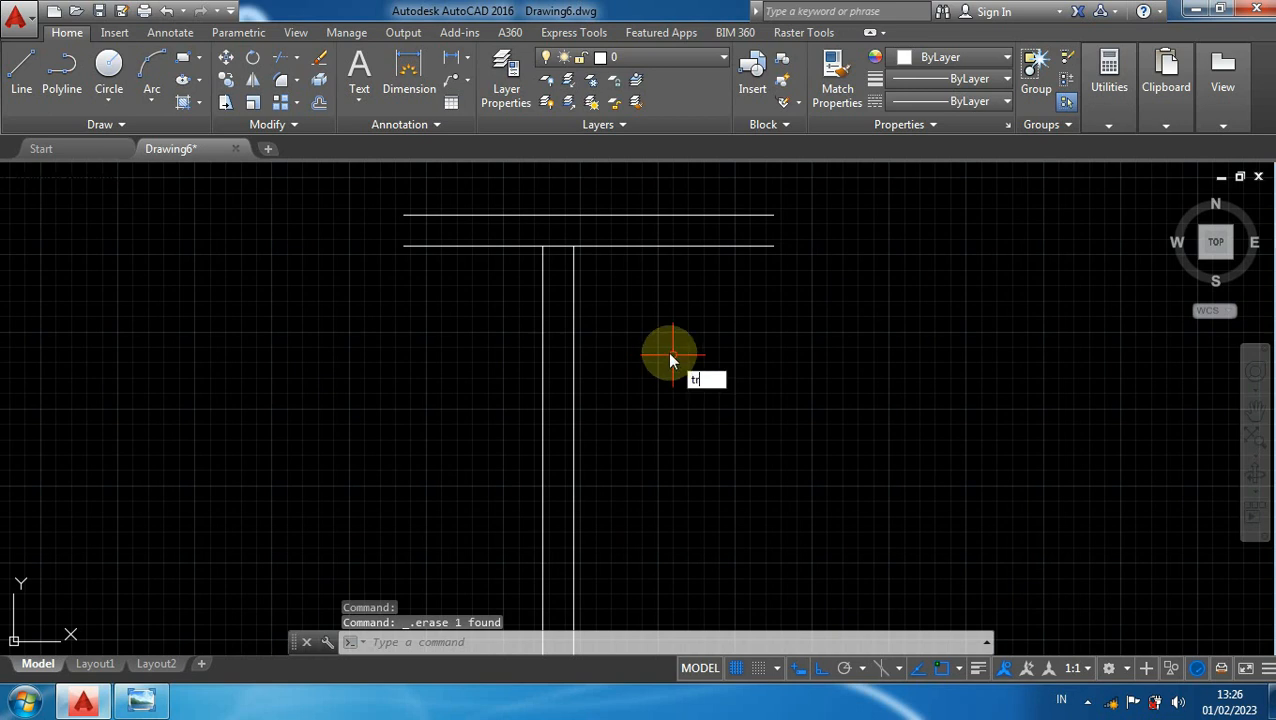
{"action": "key", "text": "Return"}
{"action": "key", "text": "Return"}
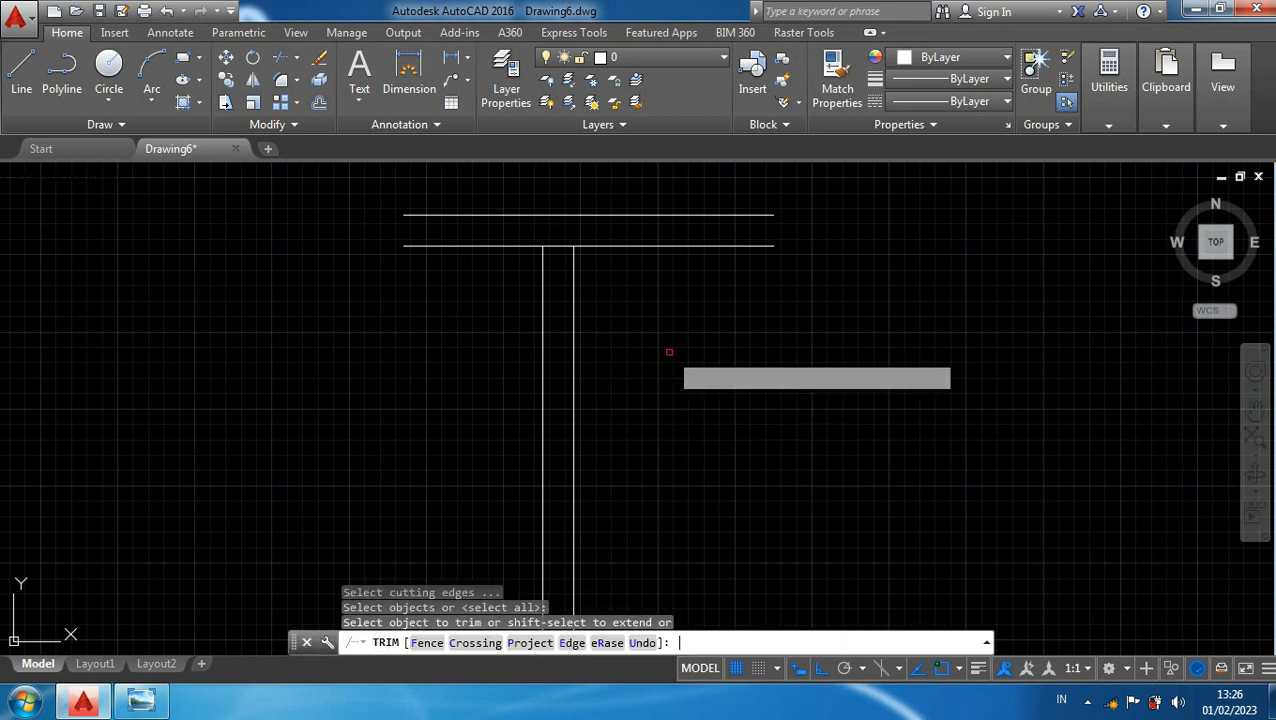
{"action": "left_click", "coordinate": [550, 245]}
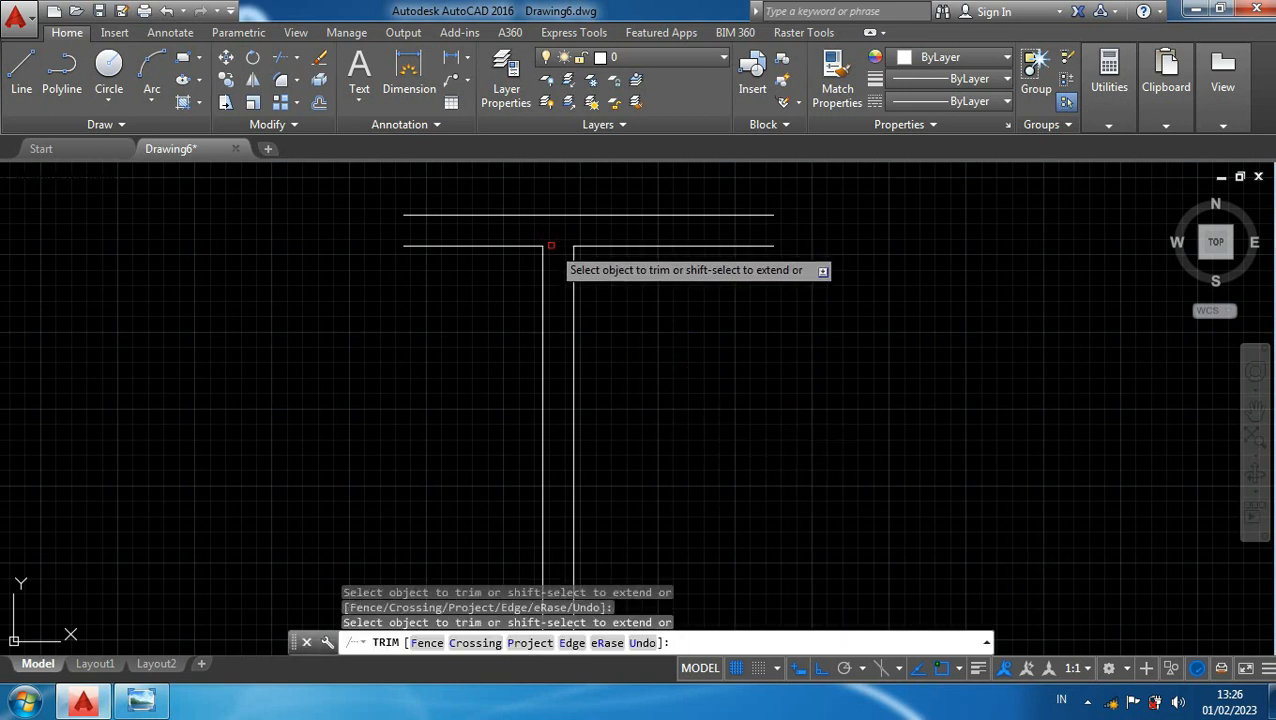
{"action": "scroll", "coordinate": [550, 245], "scroll_direction": "down", "scroll_amount": 4}
{"action": "key", "text": "Escape"}
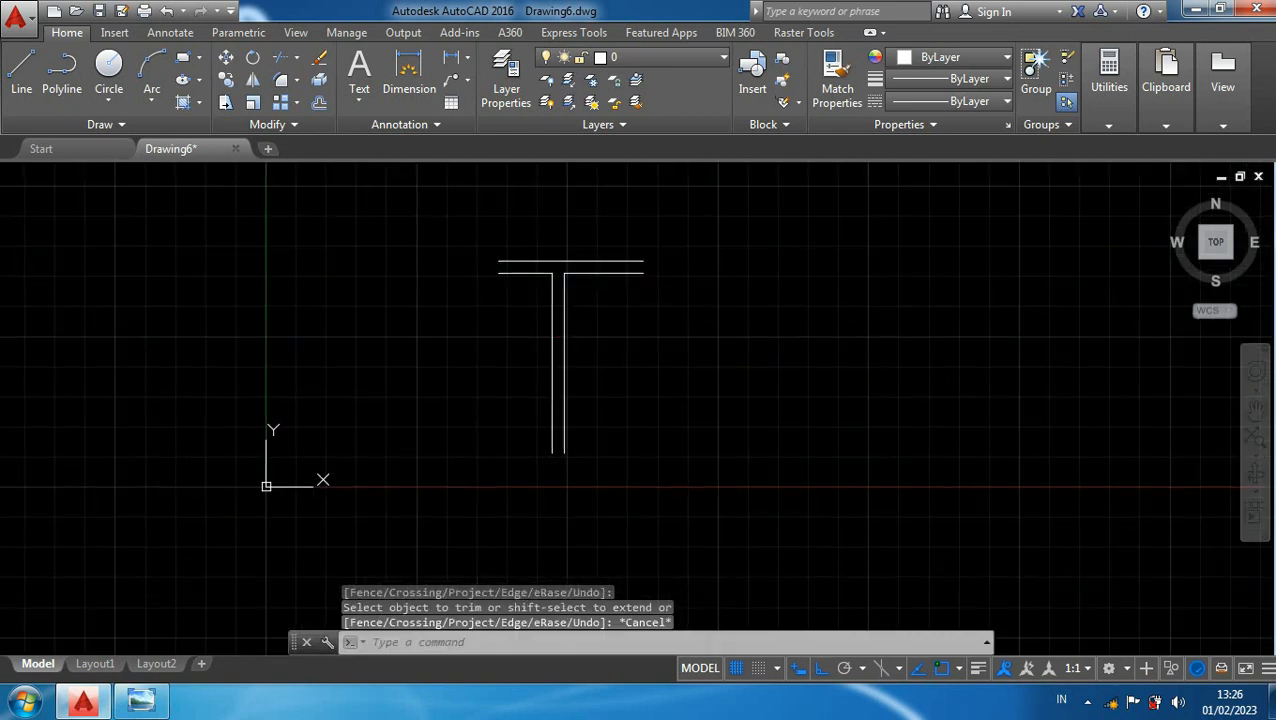
- Draw a 700-unit horizontal line to the right from the midpoint of the vertical road's right edge
{"action": "type", "text": "l"}
{"action": "key", "text": "Return"}
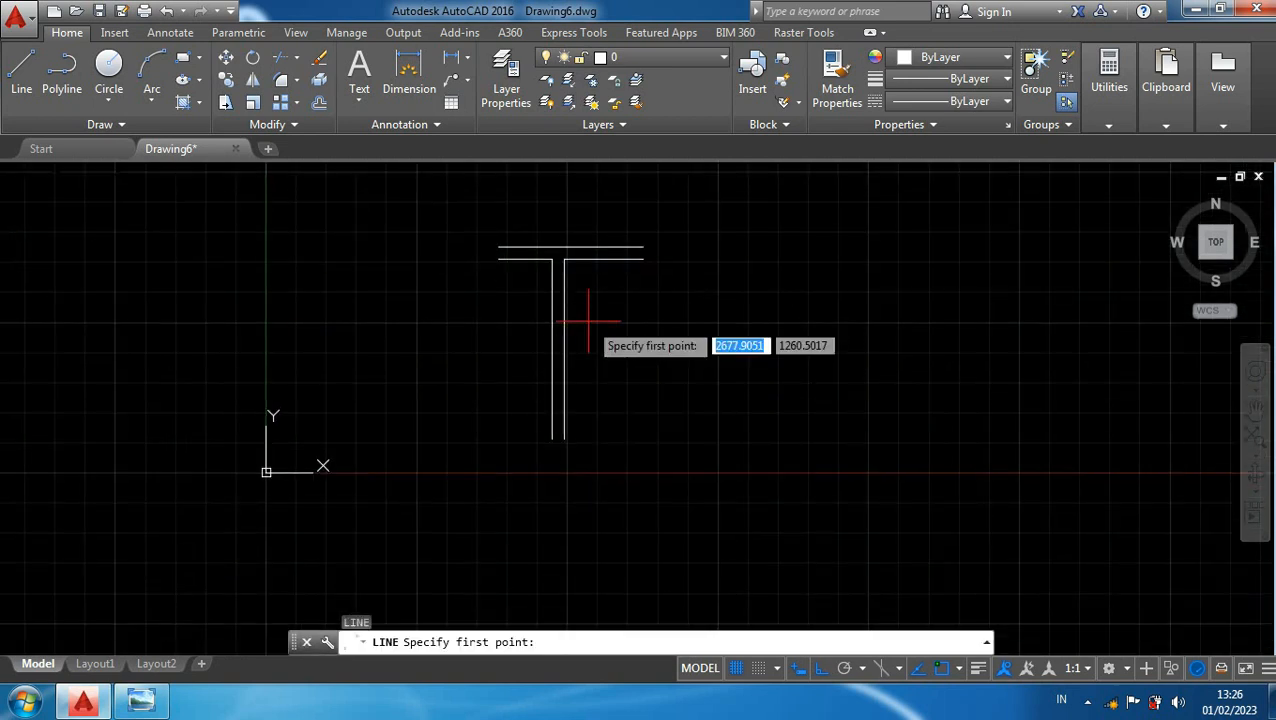
{"action": "scroll", "coordinate": [588, 322], "scroll_direction": "up", "scroll_amount": 2}
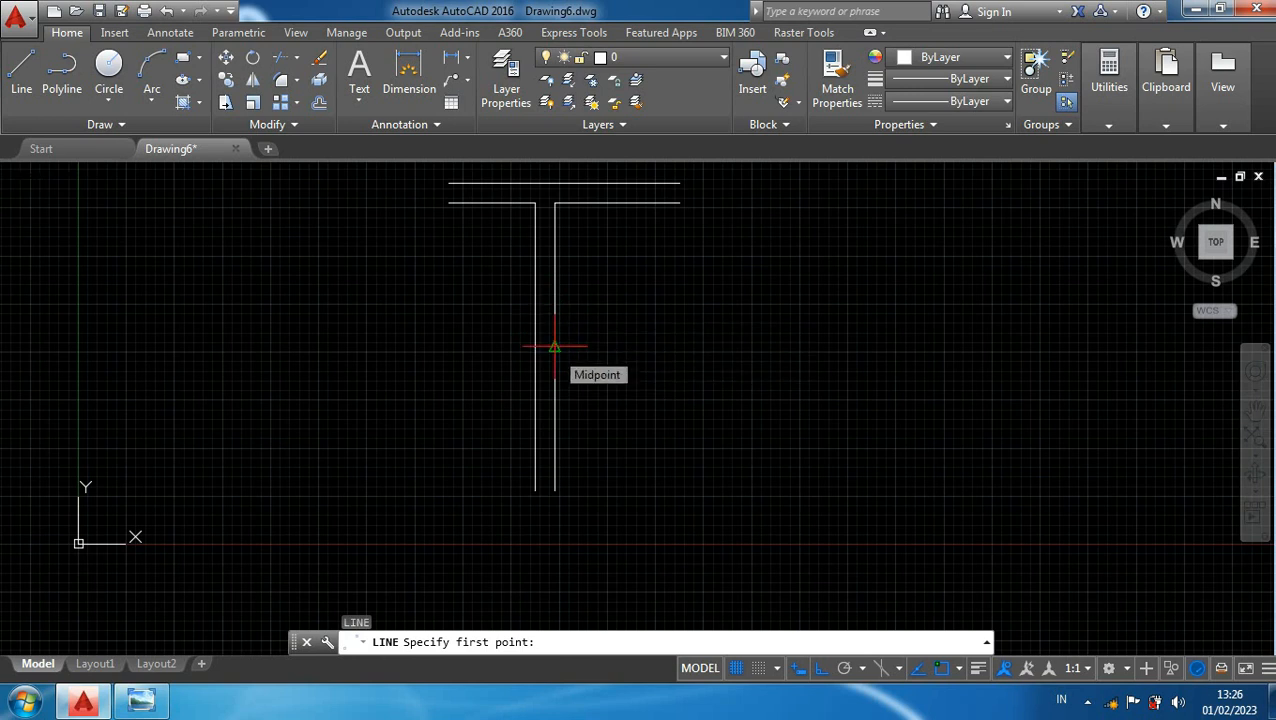
{"action": "left_click", "coordinate": [555, 347]}
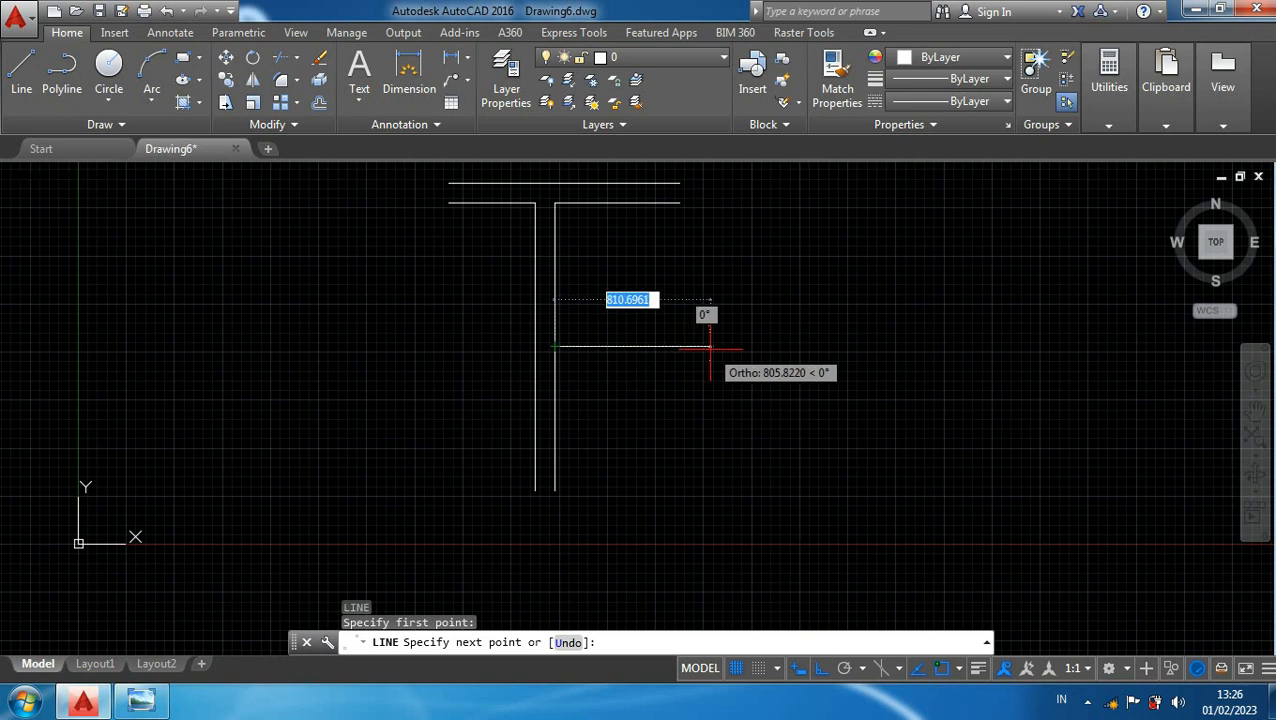
{"action": "type", "text": "7"}
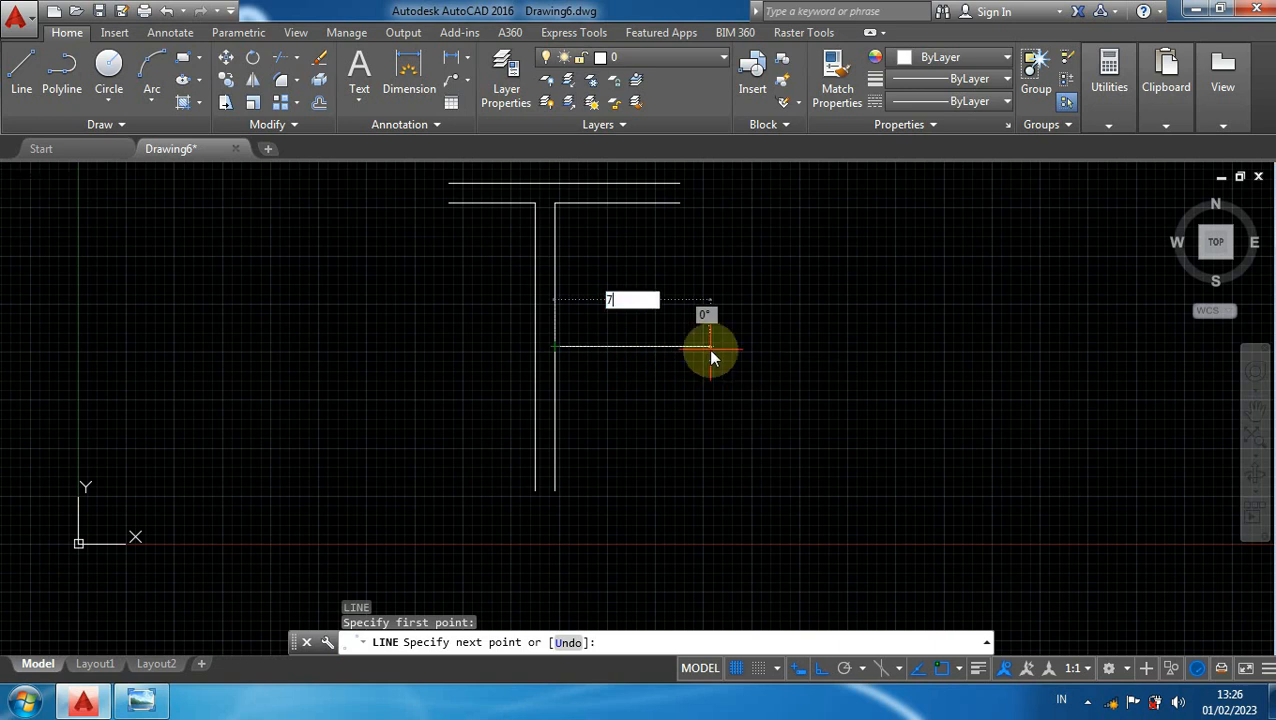
{"action": "type", "text": "00"}
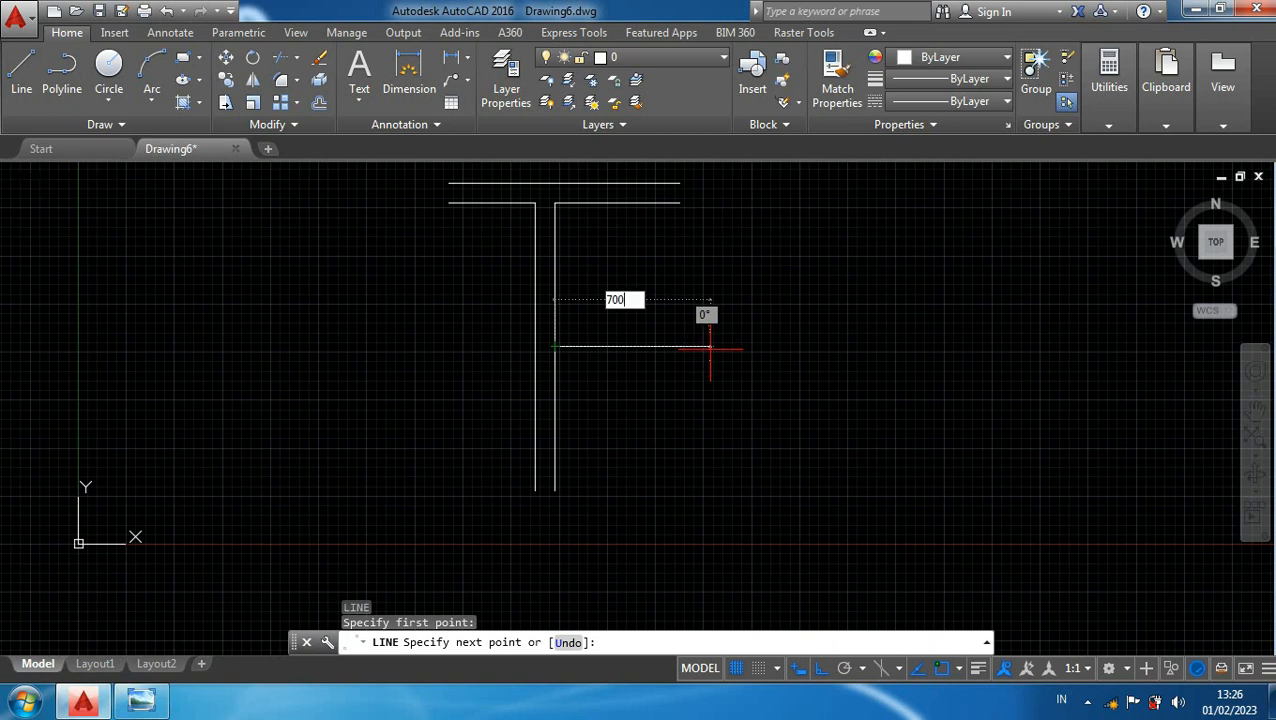
{"action": "key", "text": "Return"}
{"action": "key", "text": "Return"}
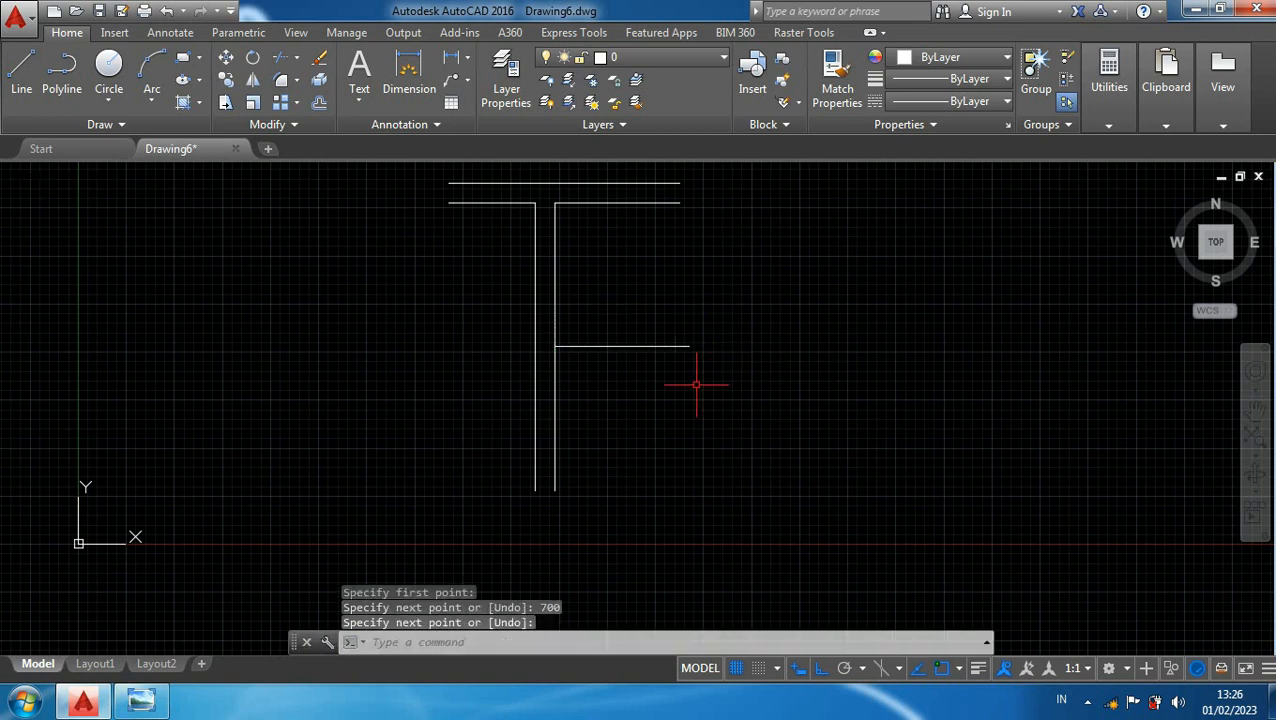
- With Ortho off, draw a 700-unit line from the horizontal line's free end, slanting down to the right at about 79° below horizontal
{"action": "mouse_move", "coordinate": [684, 375]}
{"action": "middle_mouse_down"}
{"action": "mouse_move", "coordinate": [641, 362]}
{"action": "mouse_move", "coordinate": [521, 367]}
{"action": "middle_mouse_up"}
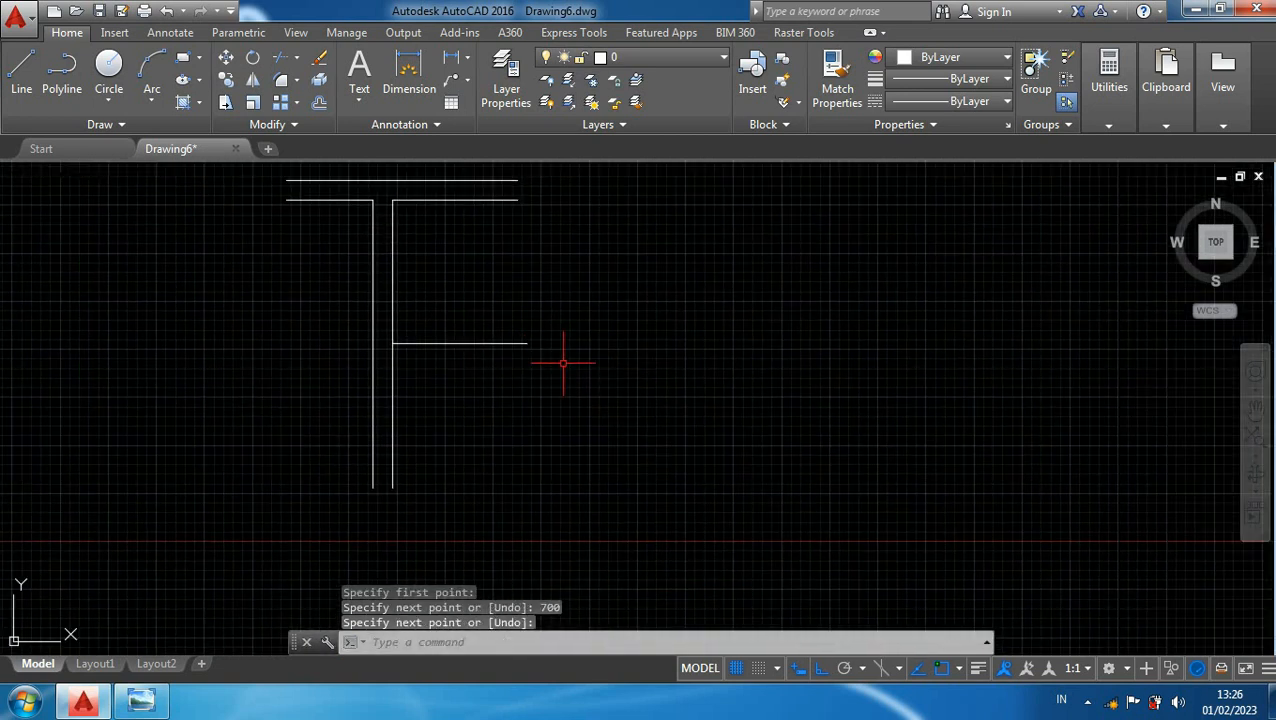
{"action": "type", "text": "l"}
{"action": "key", "text": "Return"}
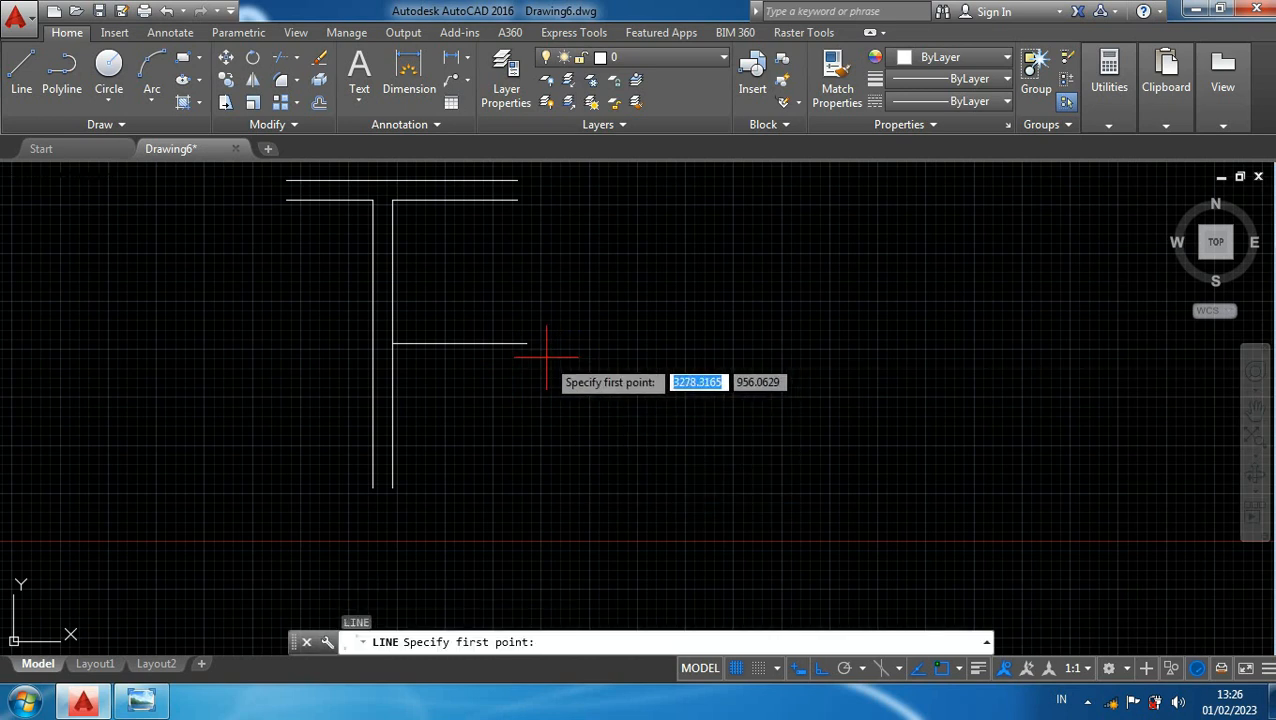
{"action": "left_click", "coordinate": [526, 344]}
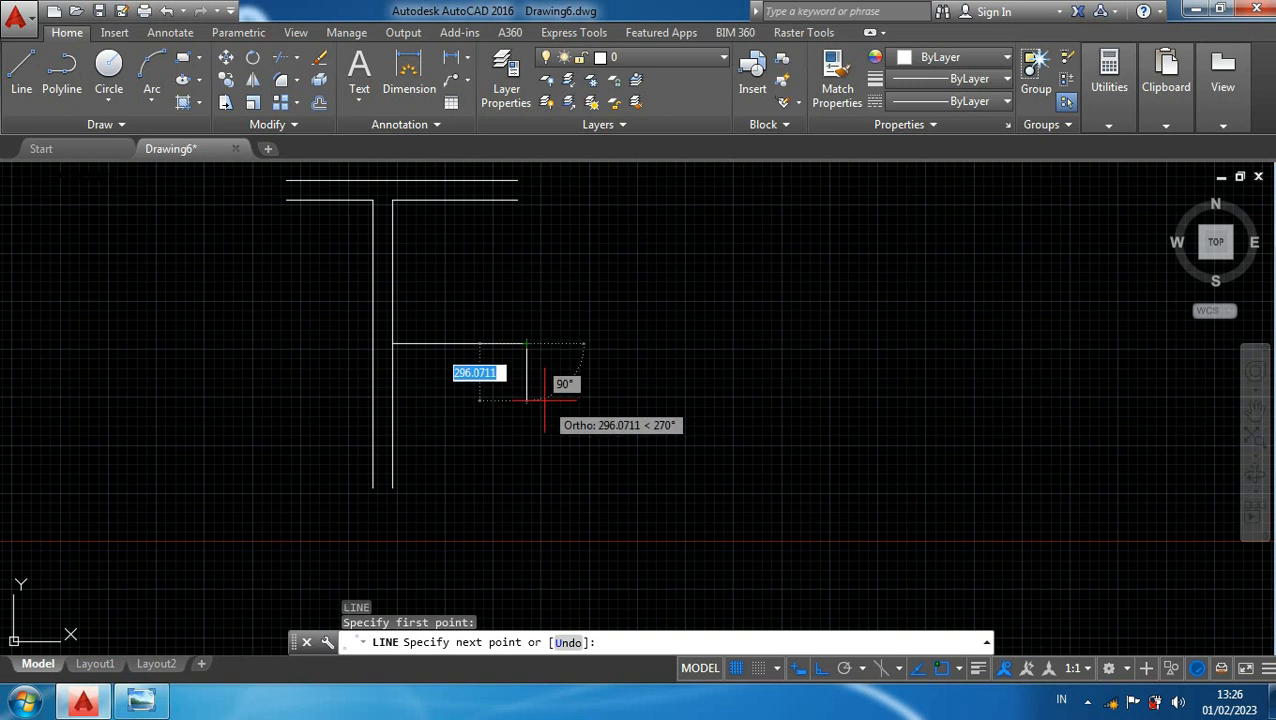
{"action": "key", "text": "F8"}
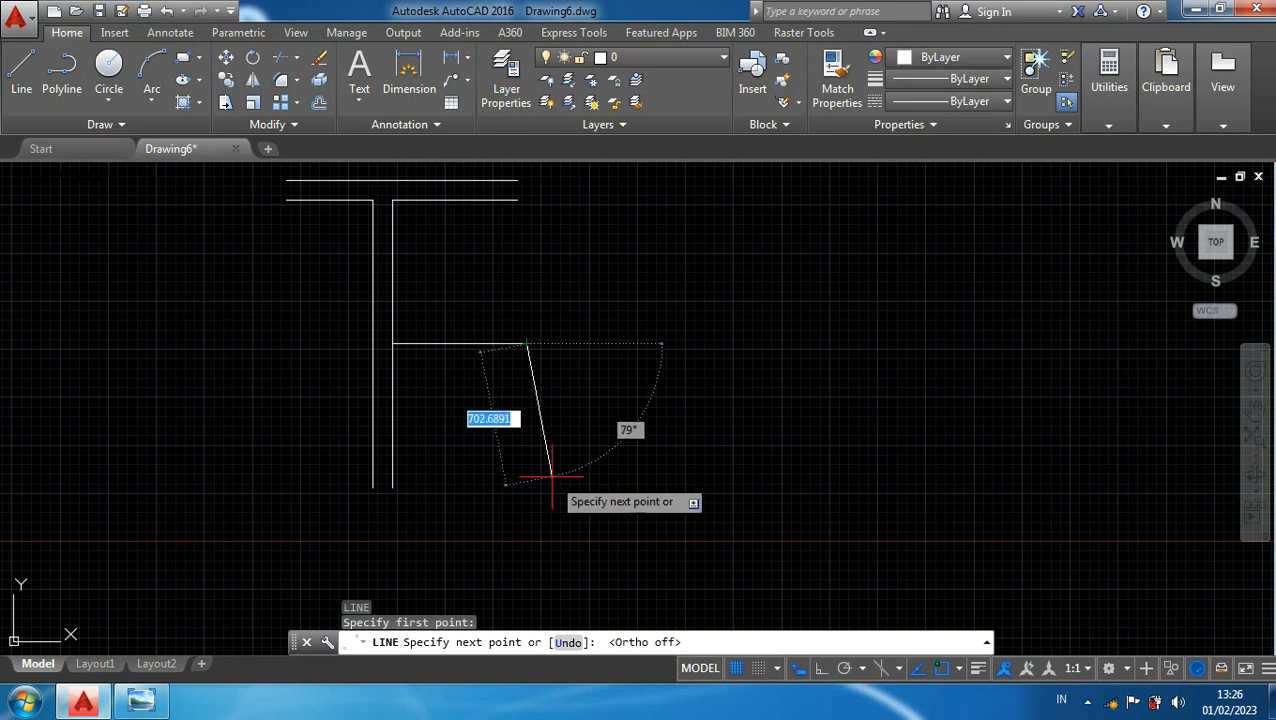
{"action": "type", "text": "7"}
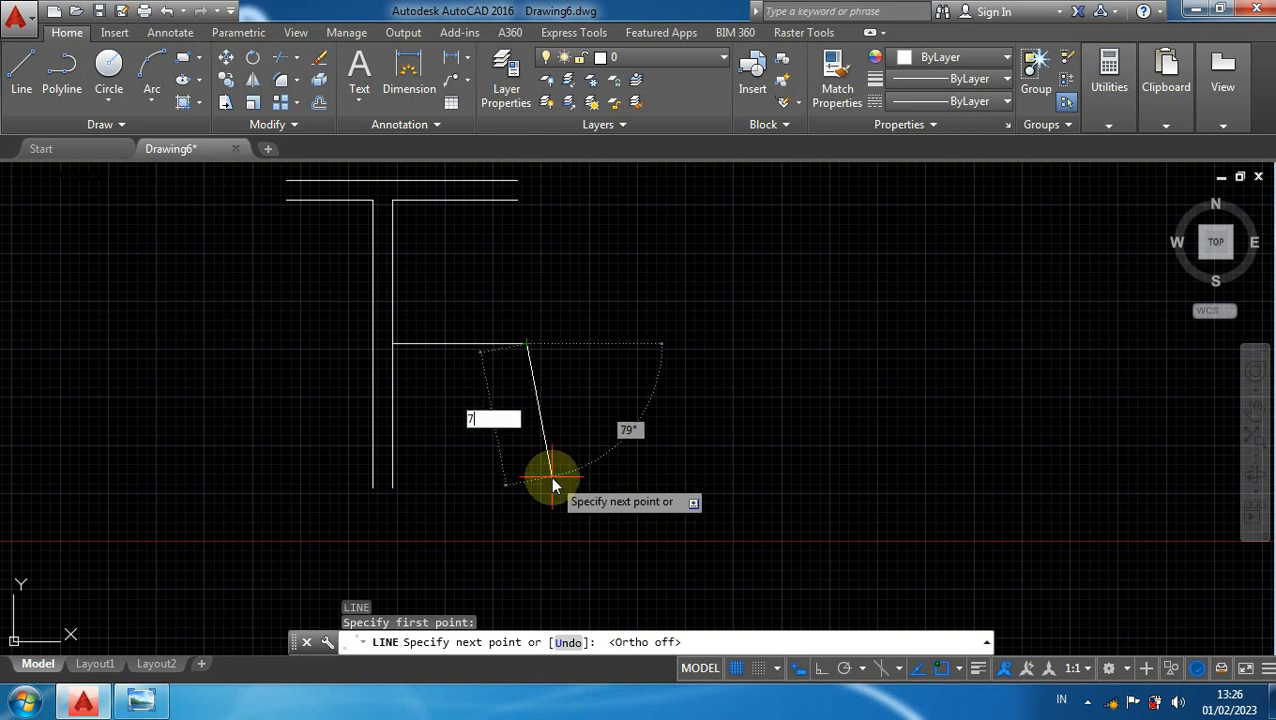
{"action": "type", "text": "00"}
{"action": "key", "text": "Return"}
{"action": "key", "text": "Return"}
- Offset the horizontal branch line 50 units both below and above
{"action": "mouse_move", "coordinate": [459, 419]}
{"action": "middle_mouse_down"}
{"action": "mouse_move", "coordinate": [515, 413]}
{"action": "mouse_move", "coordinate": [518, 386]}
{"action": "middle_mouse_up"}
{"action": "scroll", "coordinate": [516, 408], "scroll_direction": "up", "scroll_amount": 2}
{"action": "scroll", "coordinate": [518, 405], "scroll_direction": "down", "scroll_amount": 2}
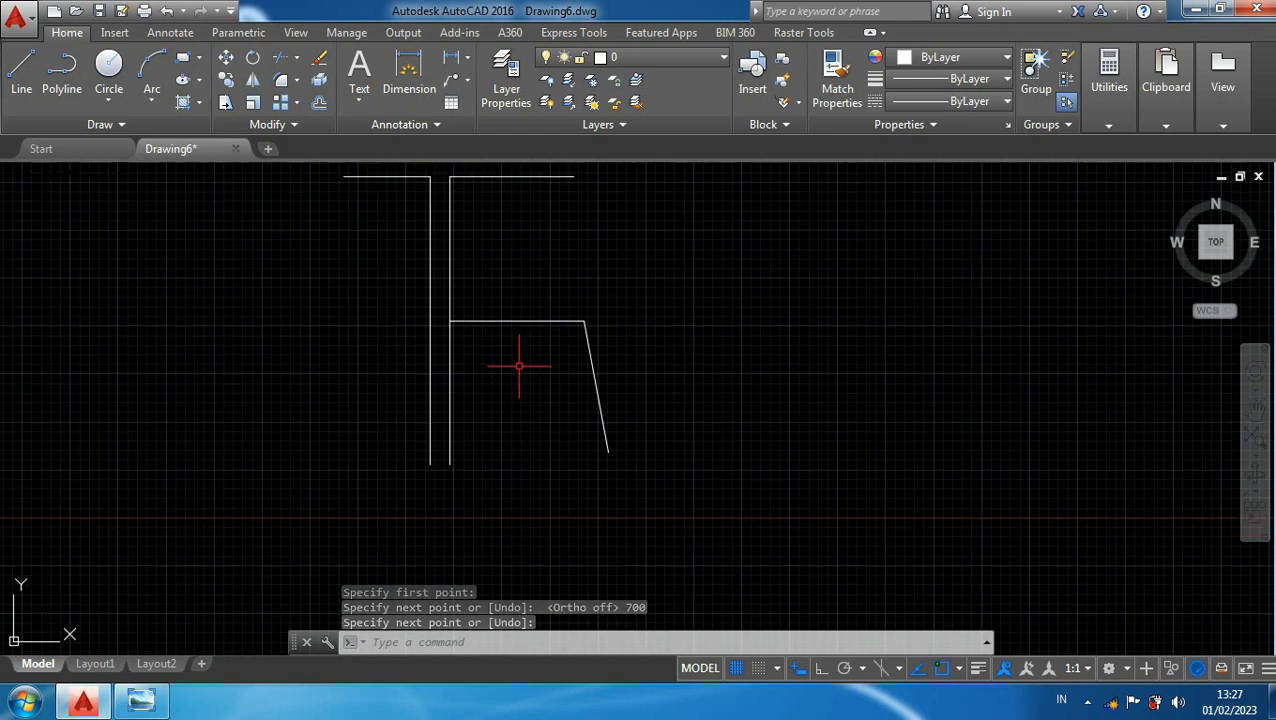
{"action": "left_click", "coordinate": [540, 320]}
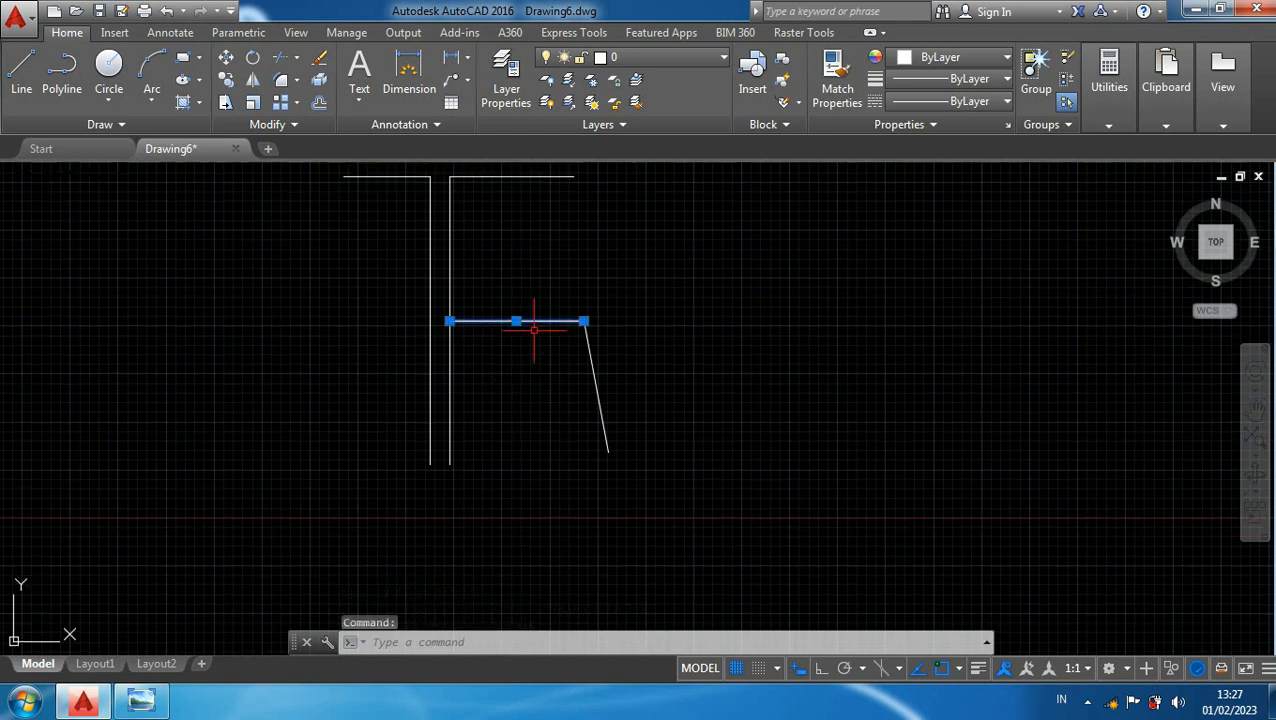
{"action": "type", "text": "o"}
{"action": "key", "text": "Return"}
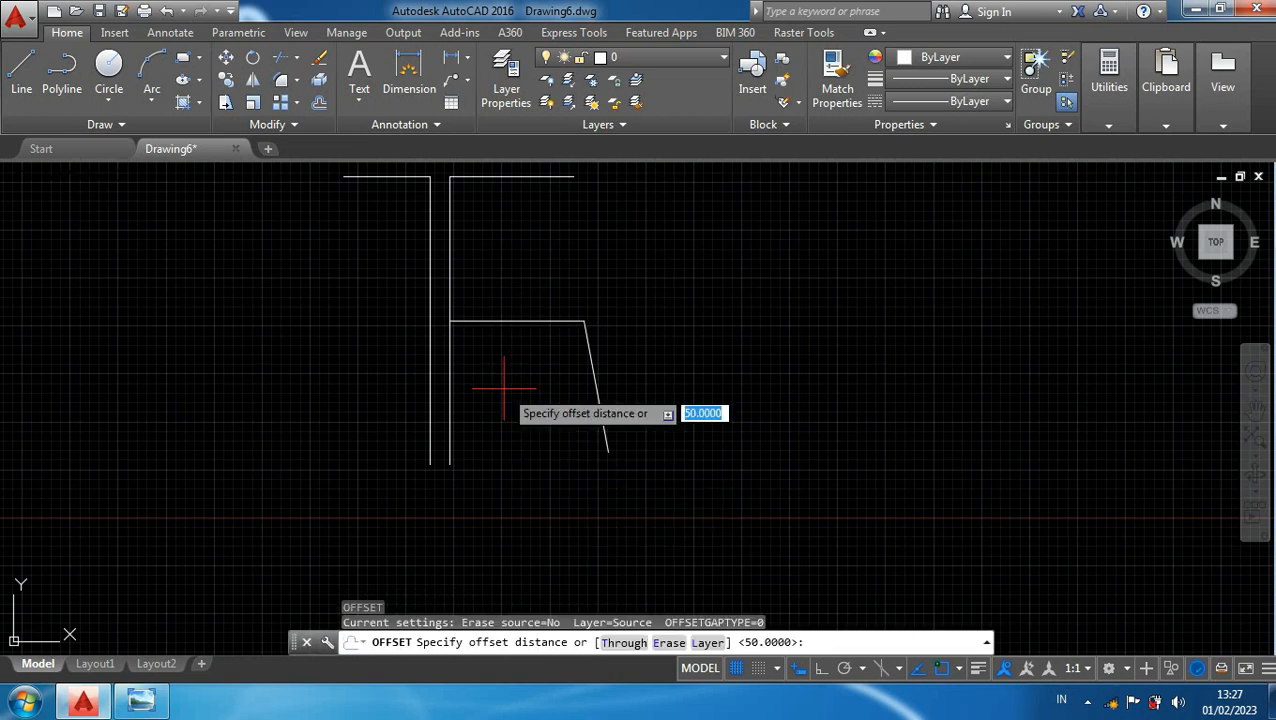
{"action": "type", "text": "50"}
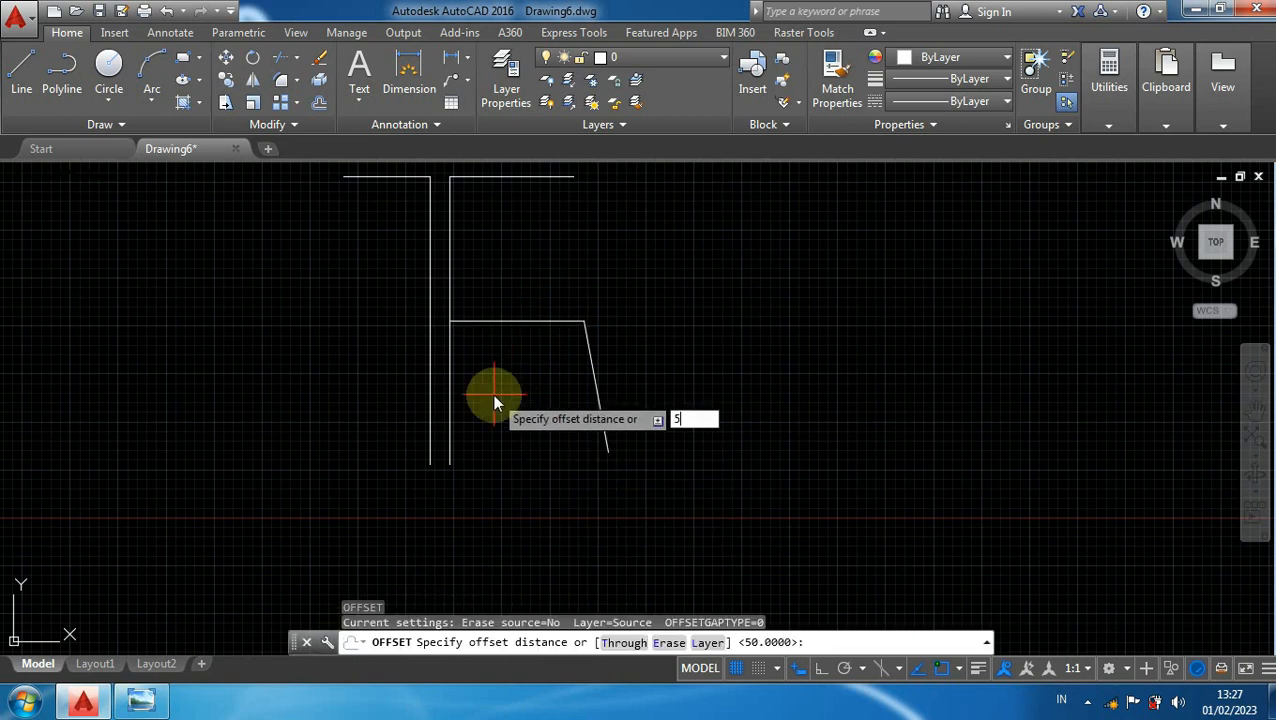
{"action": "key", "text": "Return"}
{"action": "left_click", "coordinate": [492, 322]}
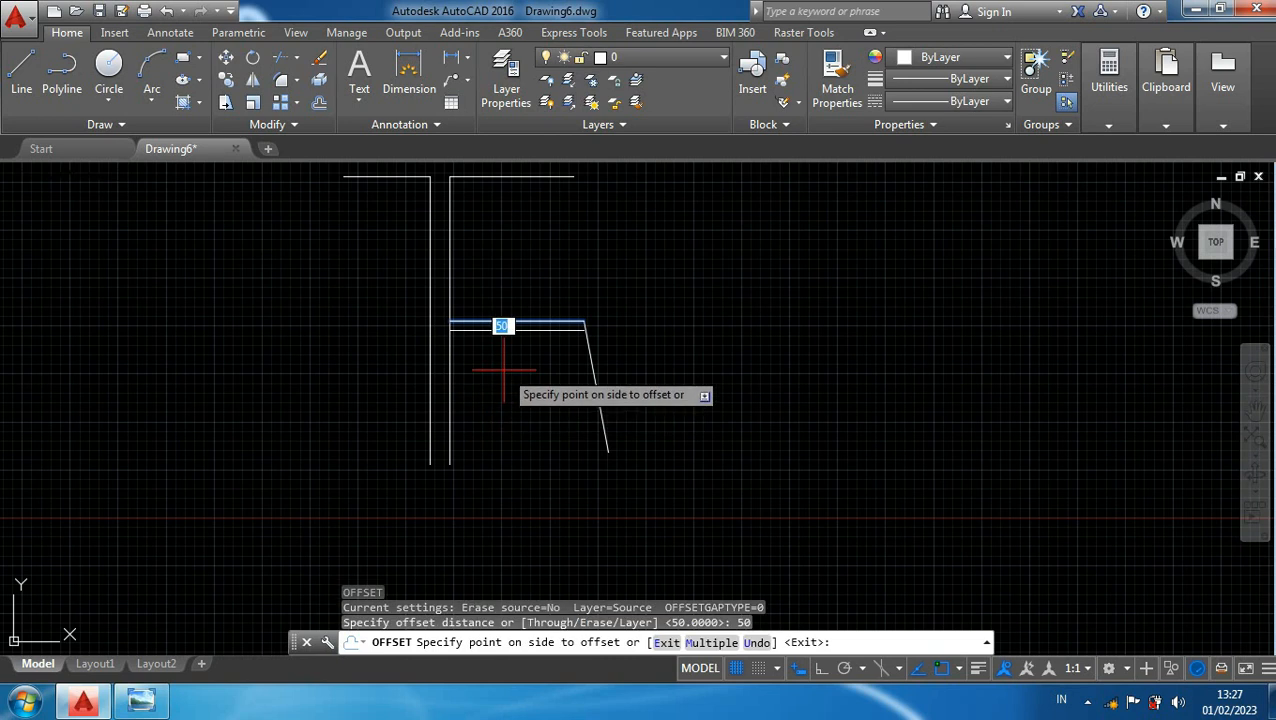
{"action": "left_click", "coordinate": [503, 358]}
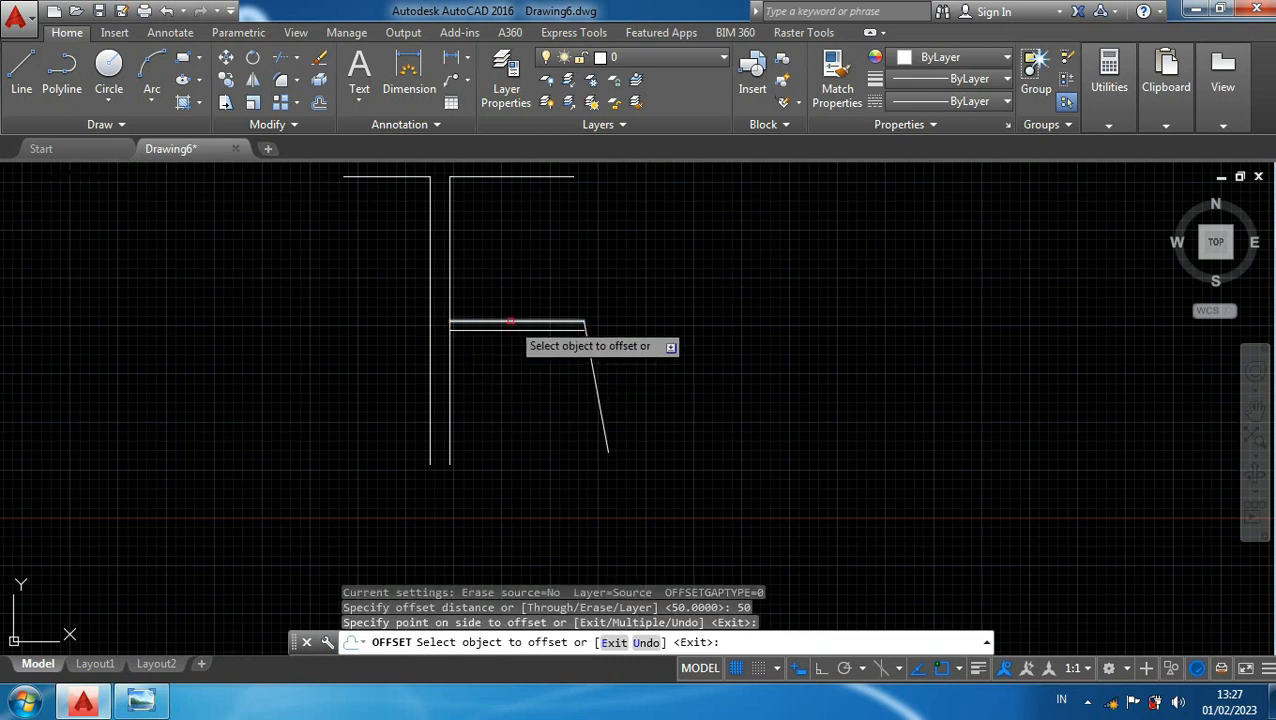
{"action": "left_click", "coordinate": [494, 322]}
{"action": "left_click", "coordinate": [511, 283]}
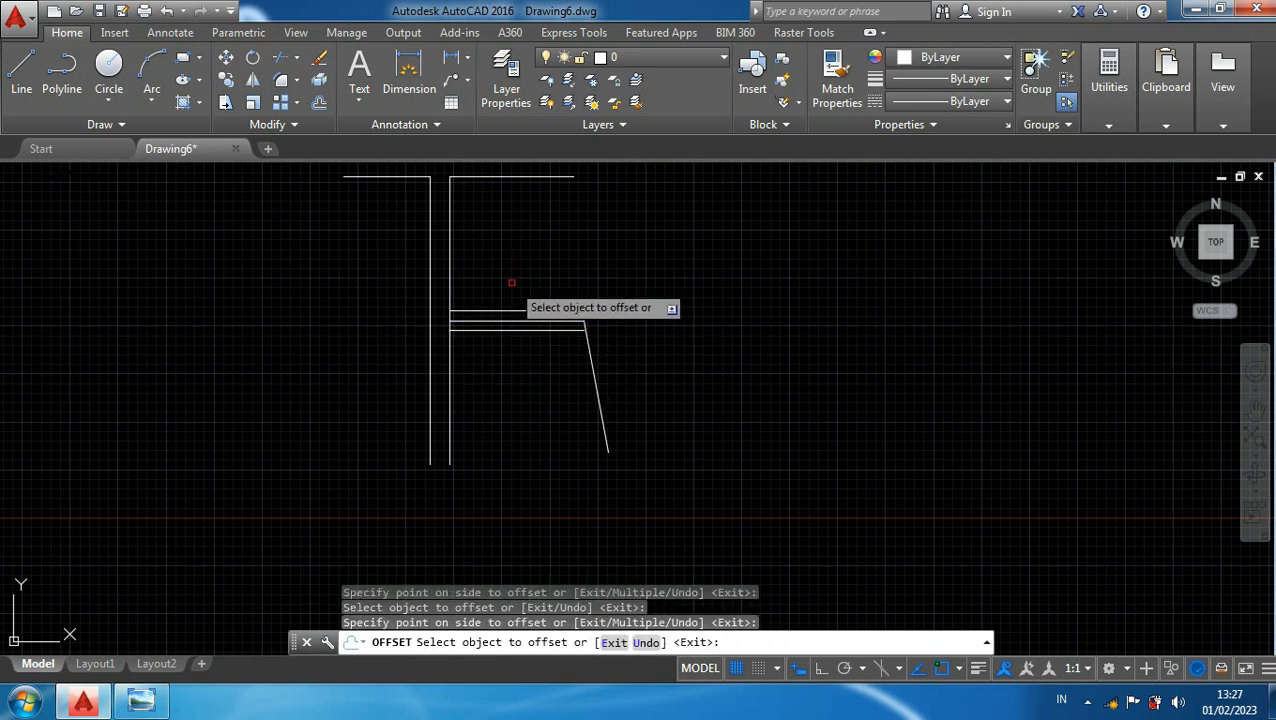
- Offset the slanted line 50 units to both its left and right sides and end the Offset command
{"action": "scroll", "coordinate": [609, 356], "scroll_direction": "up", "scroll_amount": 2}
{"action": "left_click", "coordinate": [577, 368]}
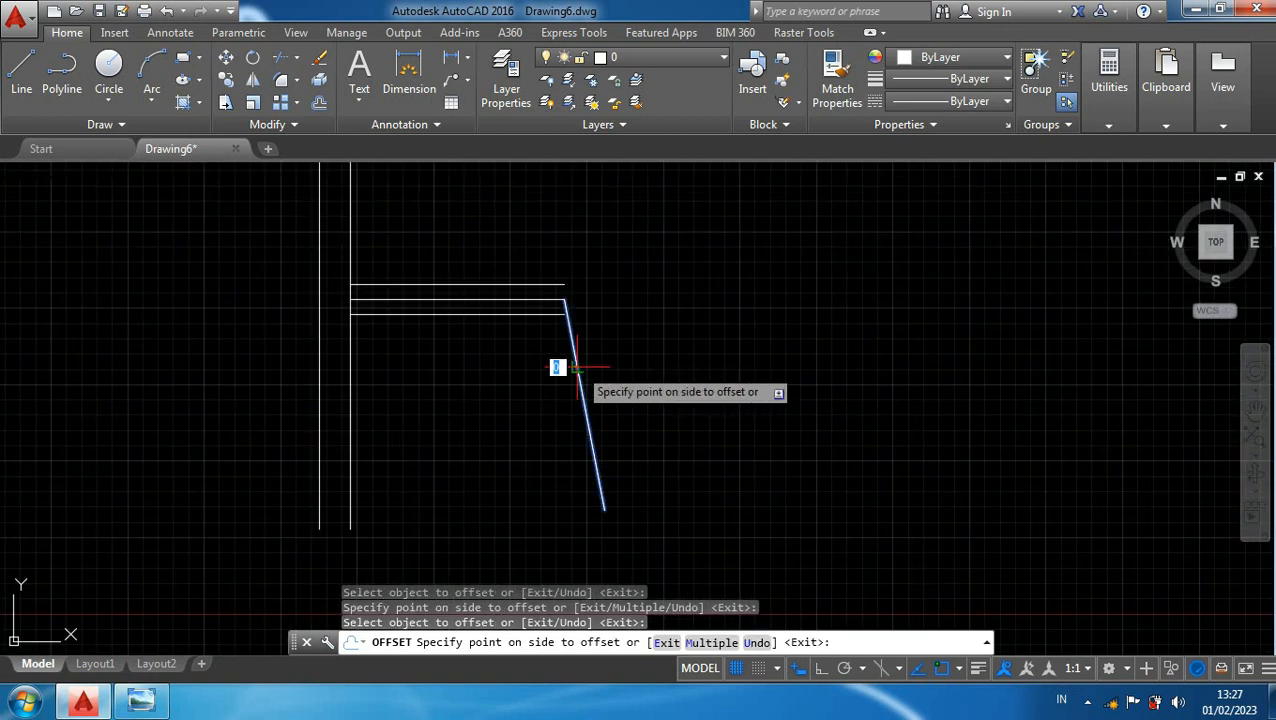
{"action": "left_click", "coordinate": [530, 382]}
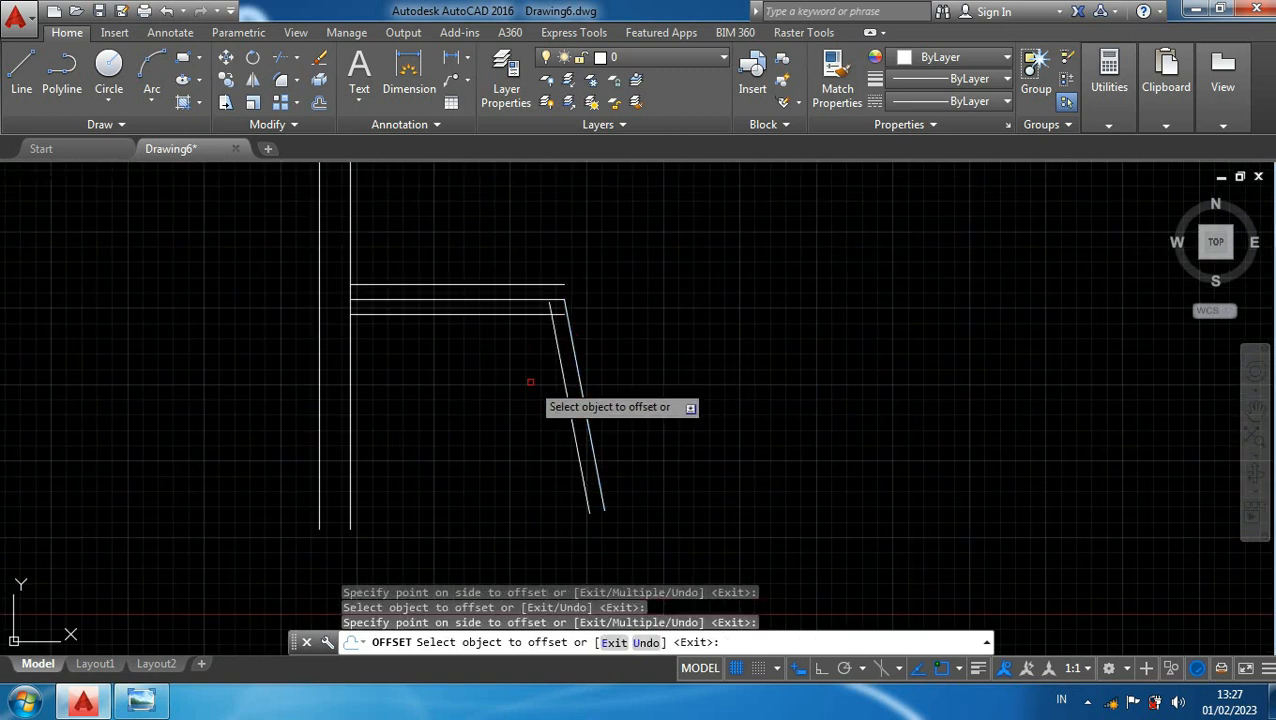
{"action": "left_click", "coordinate": [578, 382]}
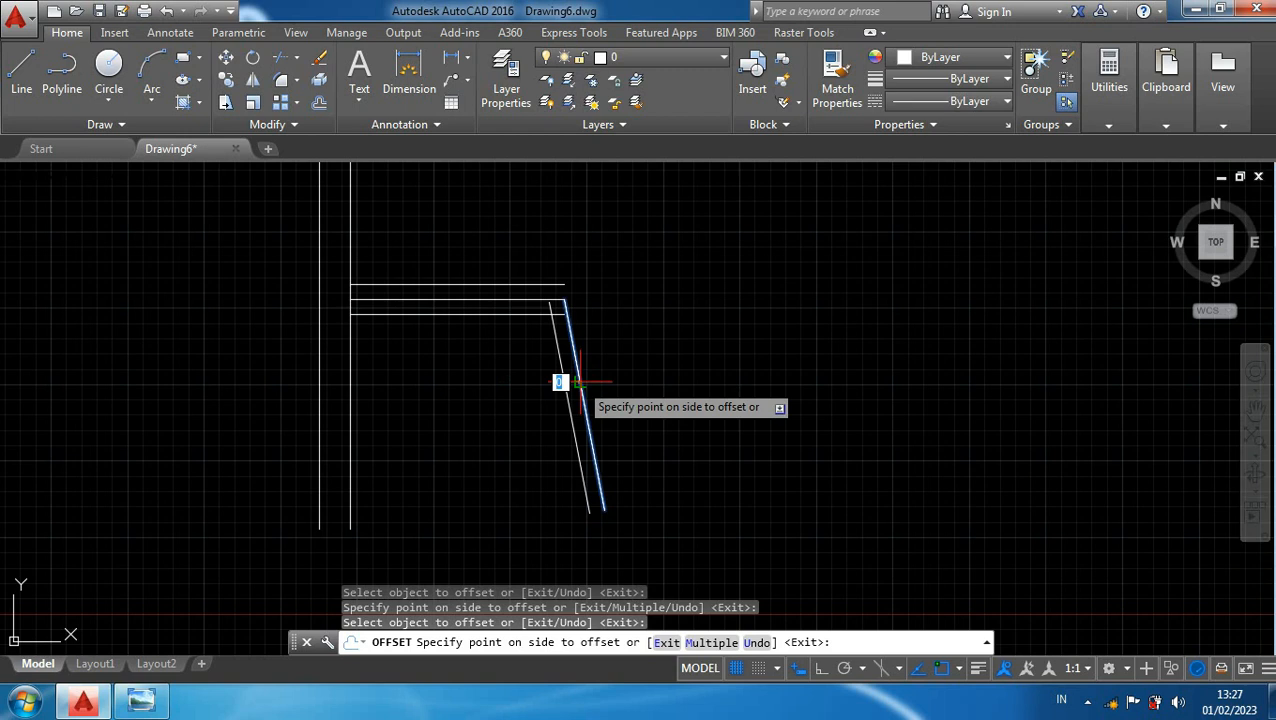
{"action": "left_click", "coordinate": [621, 376]}
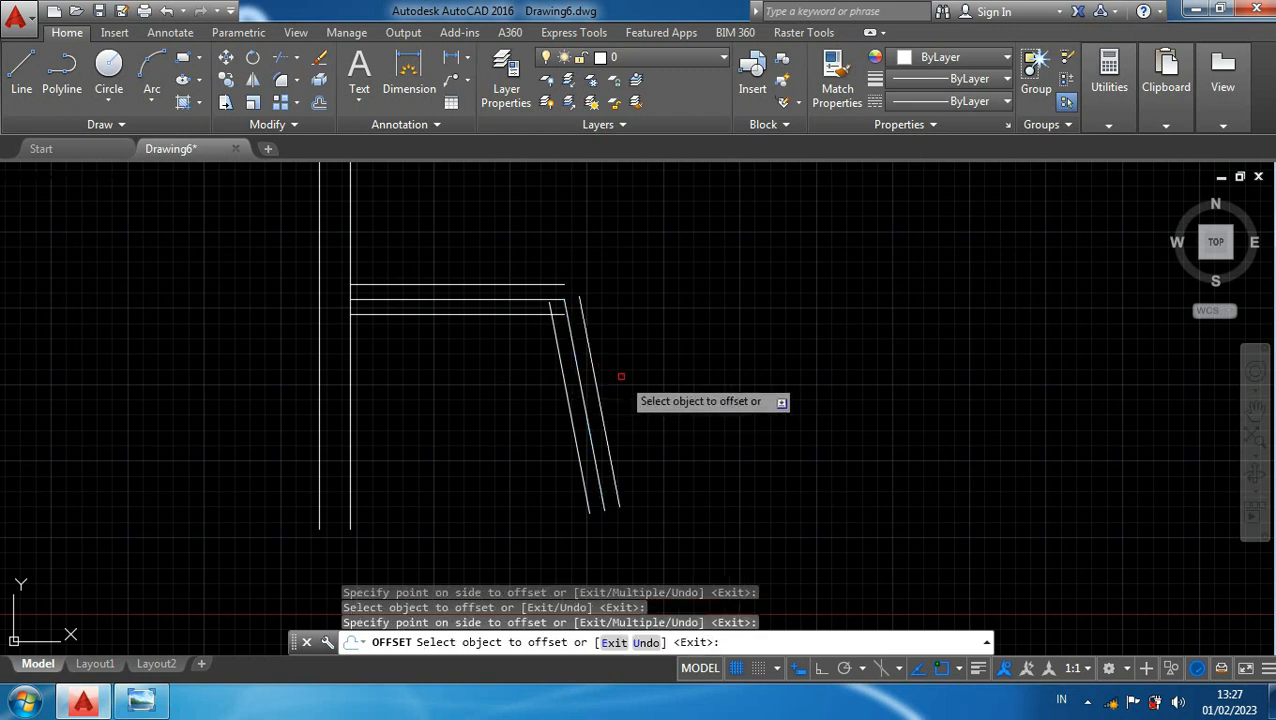
{"action": "key", "text": "Return"}
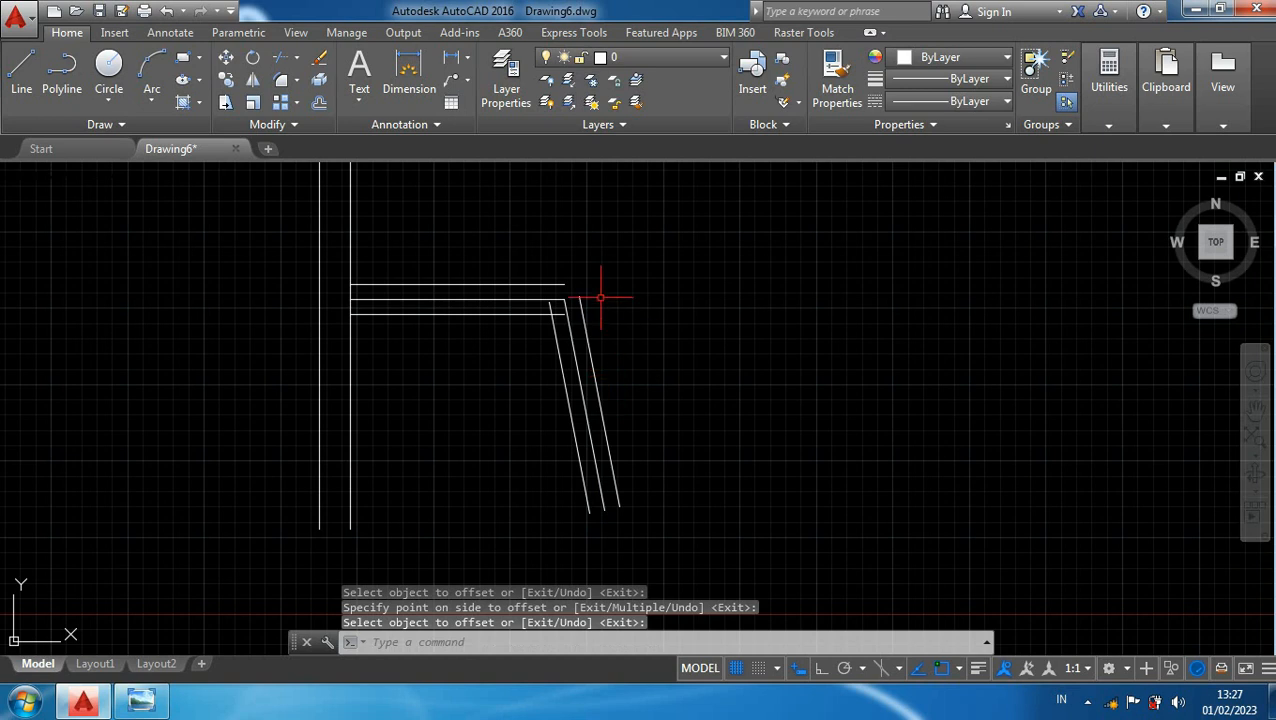
- Trim the crossing ends of the lower horizontal and left slanted offset lines into a clean inner corner
{"action": "scroll", "coordinate": [600, 296], "scroll_direction": "up", "scroll_amount": 2}
{"action": "type", "text": "TR"}
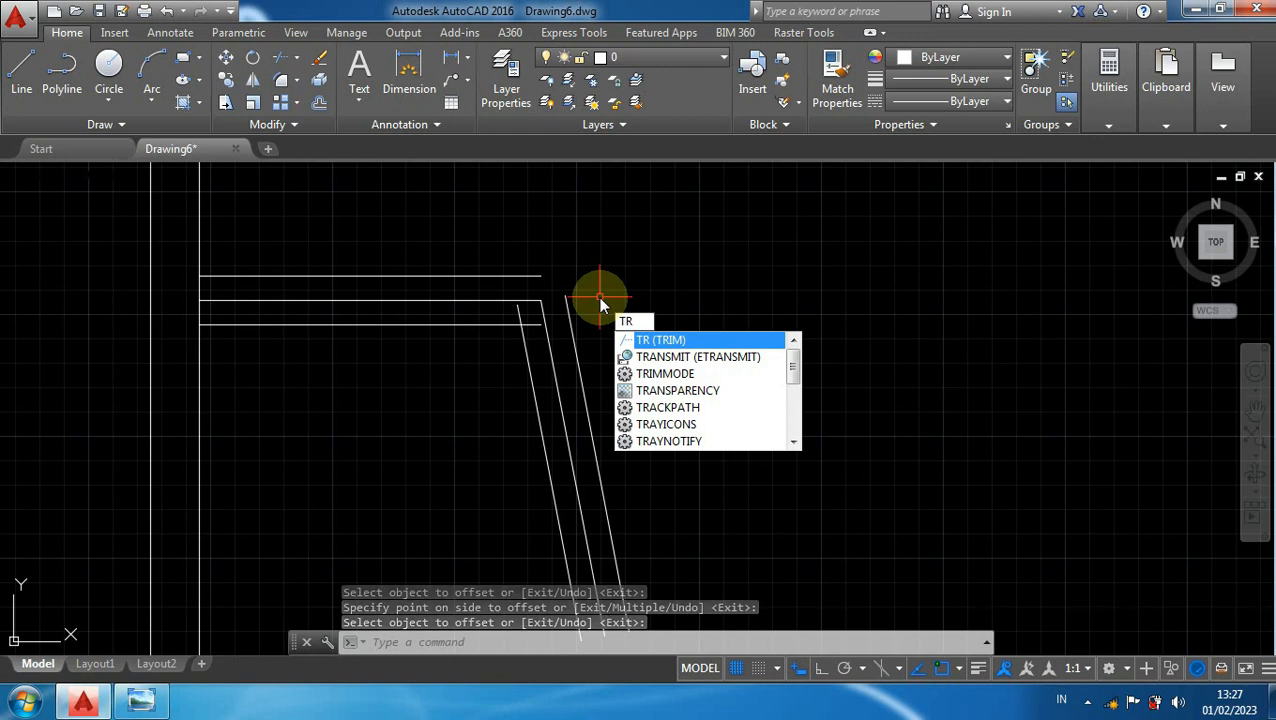
{"action": "key", "text": "Return"}
{"action": "key", "text": "Return"}
{"action": "scroll", "coordinate": [524, 326], "scroll_direction": "up", "scroll_amount": 2}
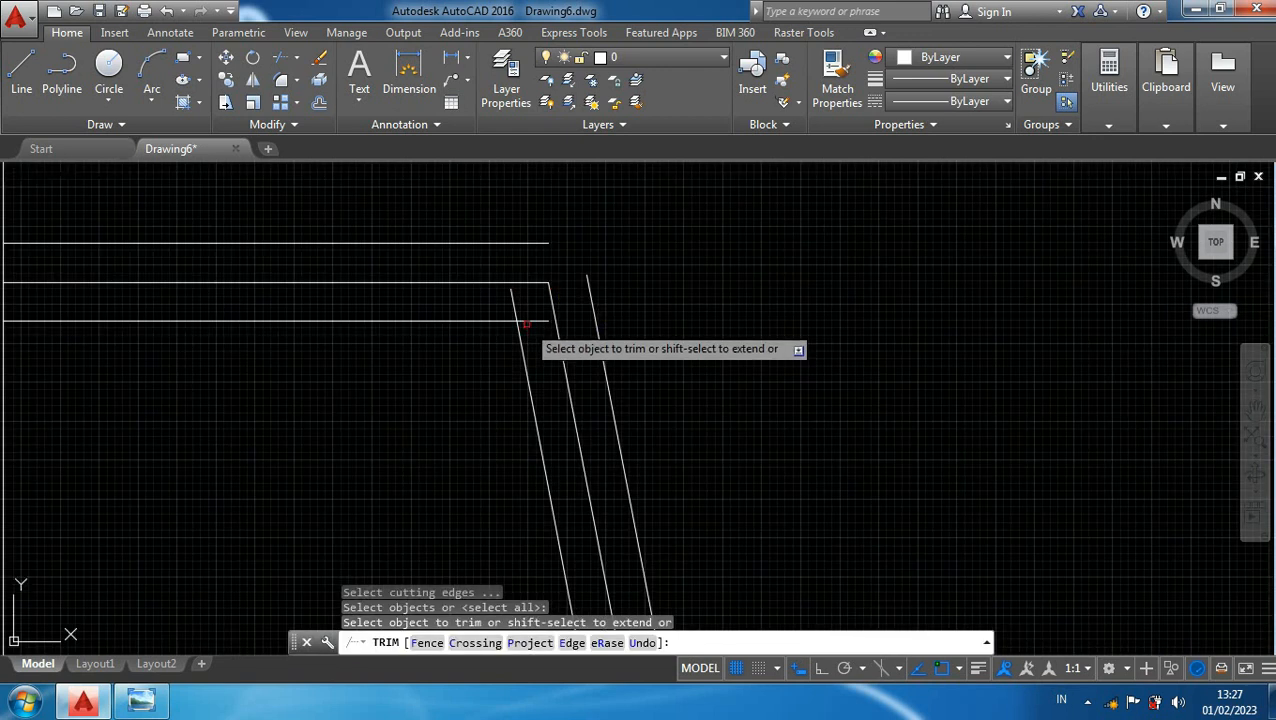
{"action": "left_click", "coordinate": [528, 319]}
{"action": "left_click", "coordinate": [514, 306]}
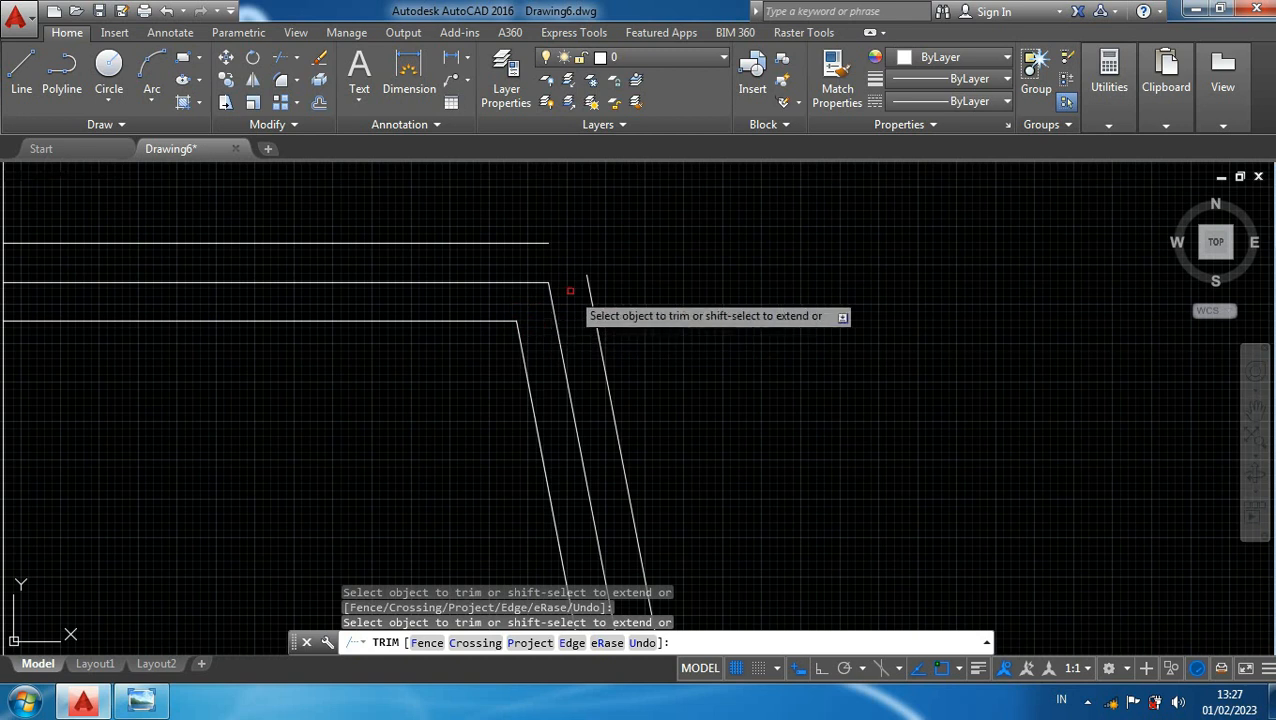
{"action": "scroll", "coordinate": [573, 282], "scroll_direction": "down", "scroll_amount": 2}
{"action": "key", "text": "Escape"}
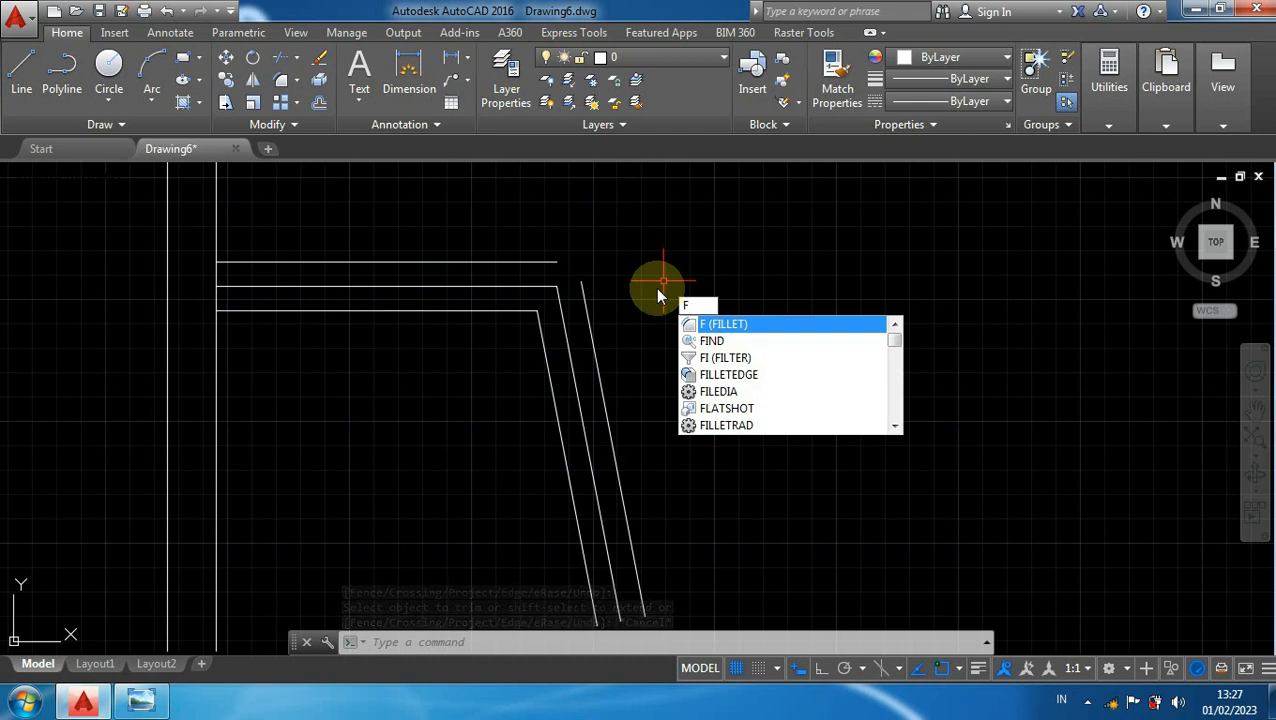
- Fillet the branch road's outer corner between the right slanted line and the upper horizontal line with radius 200
{"action": "key", "text": "Return"}
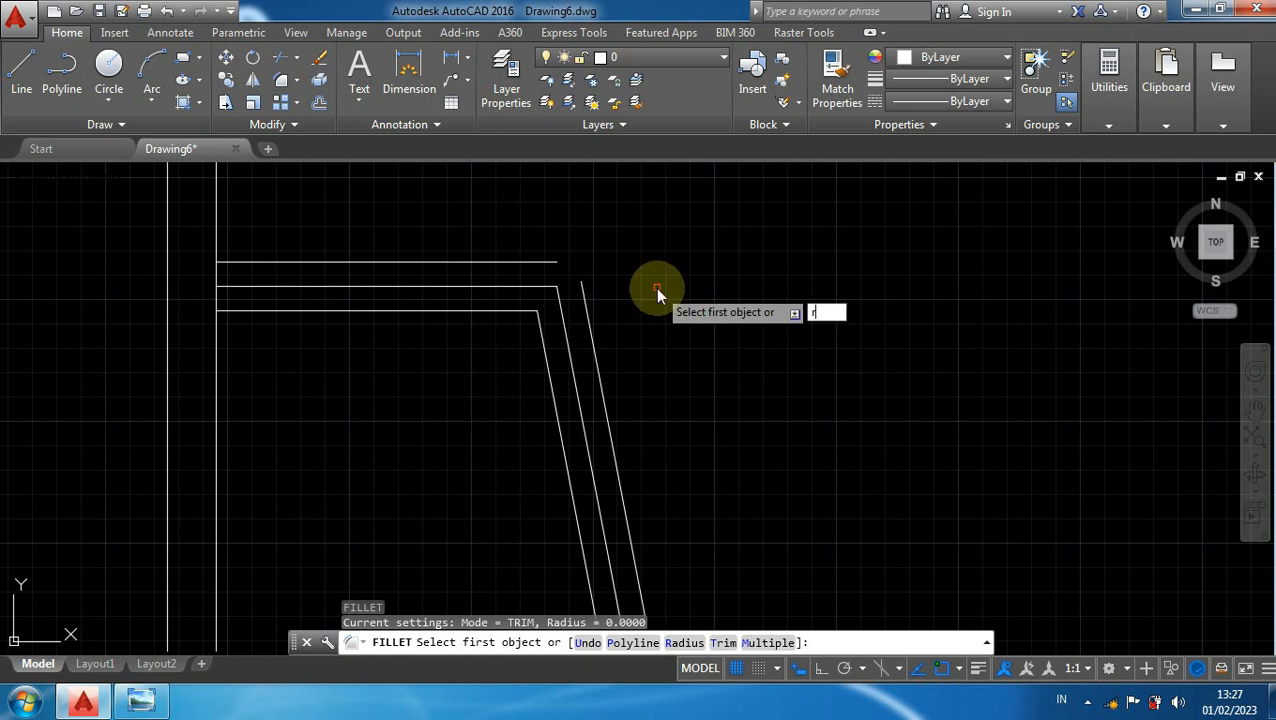
{"action": "key", "text": "Return"}
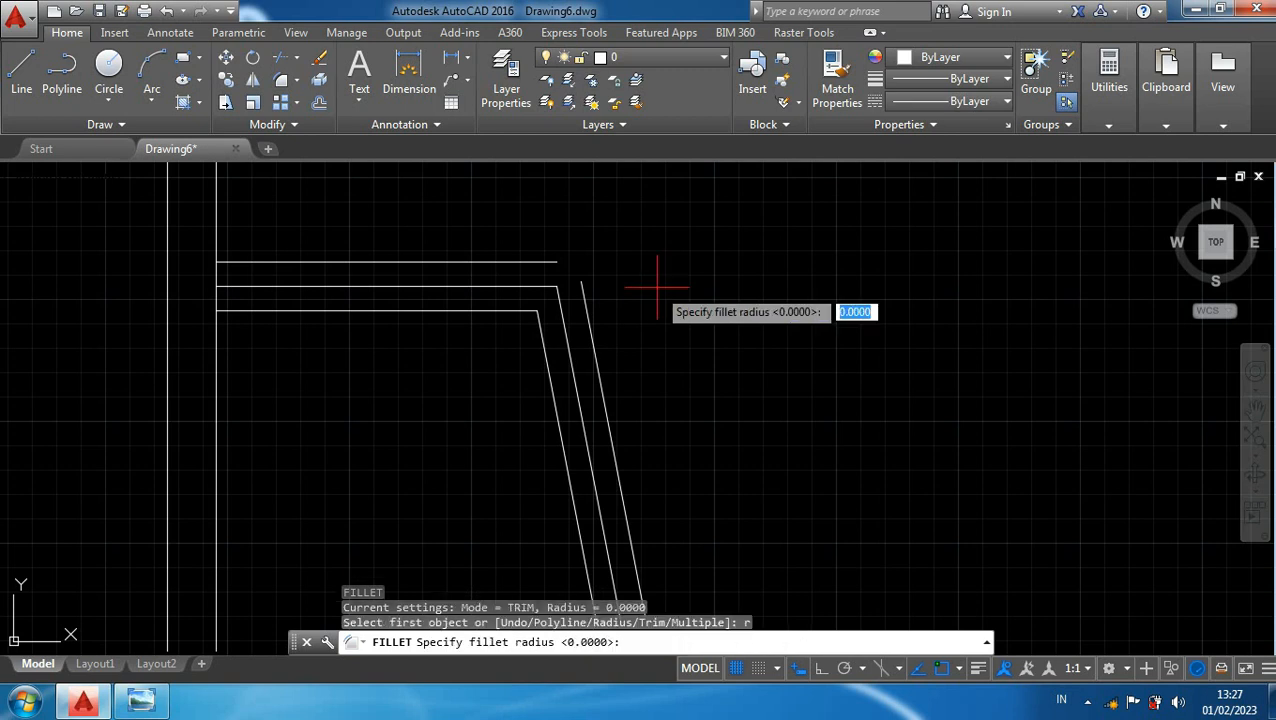
{"action": "type", "text": "200"}
{"action": "key", "text": "Return"}
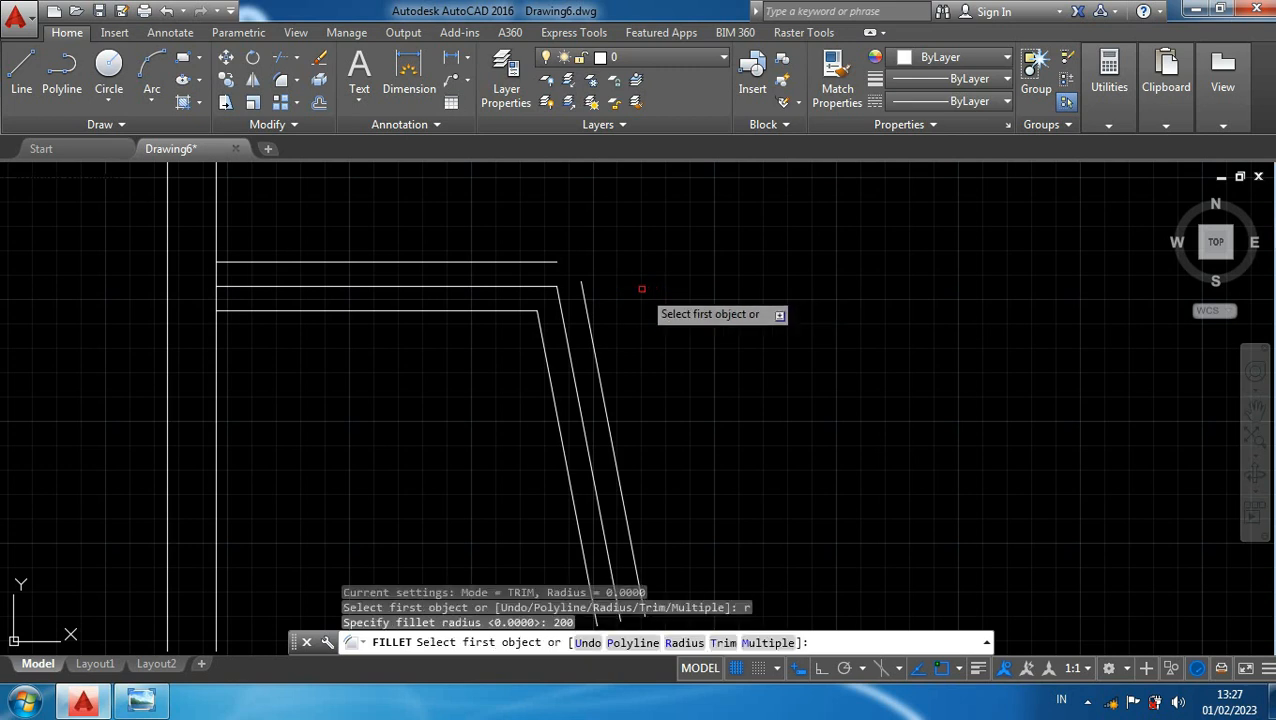
{"action": "left_click", "coordinate": [582, 290]}
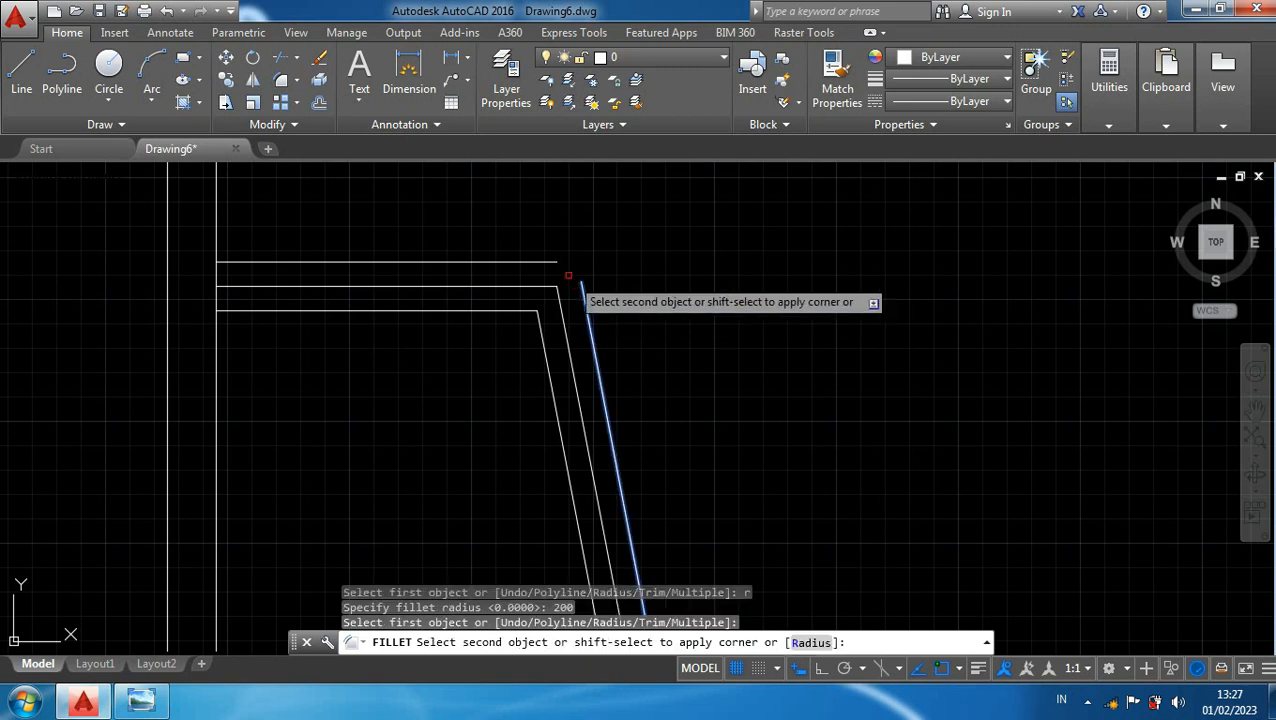
{"action": "left_click", "coordinate": [510, 263]}
- Fillet the branch road's inner corner between the left slanted line and the lower horizontal line with the same 200 radius
{"action": "middle_click_drag", "start_coordinate": [677, 355], "coordinate": [678, 296]}
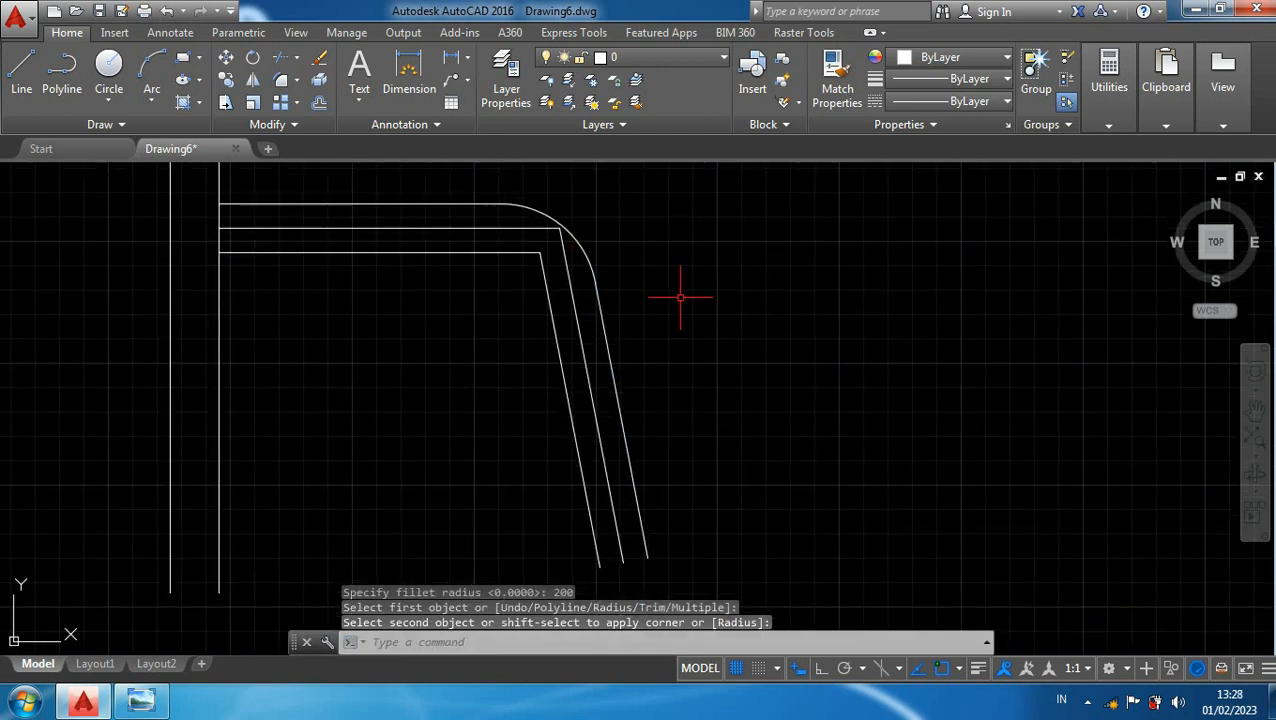
{"action": "key", "text": "Return"}
{"action": "left_click", "coordinate": [543, 279]}
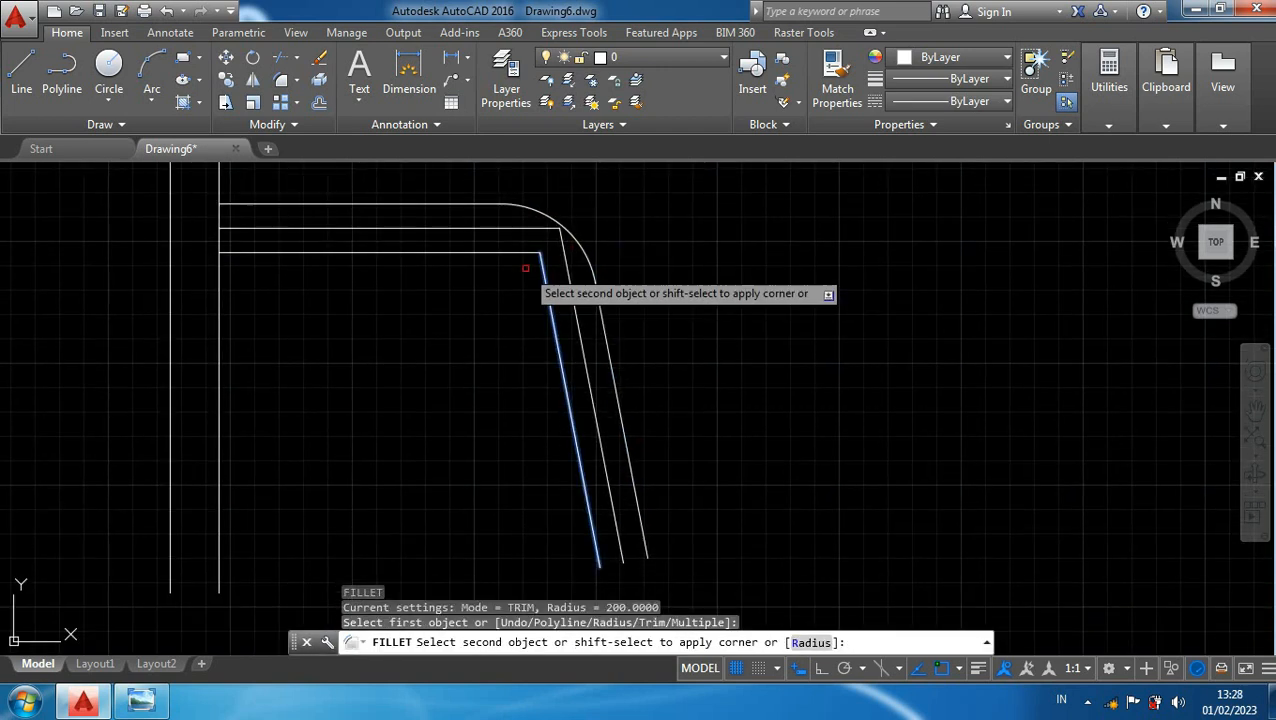
{"action": "left_click", "coordinate": [488, 254]}
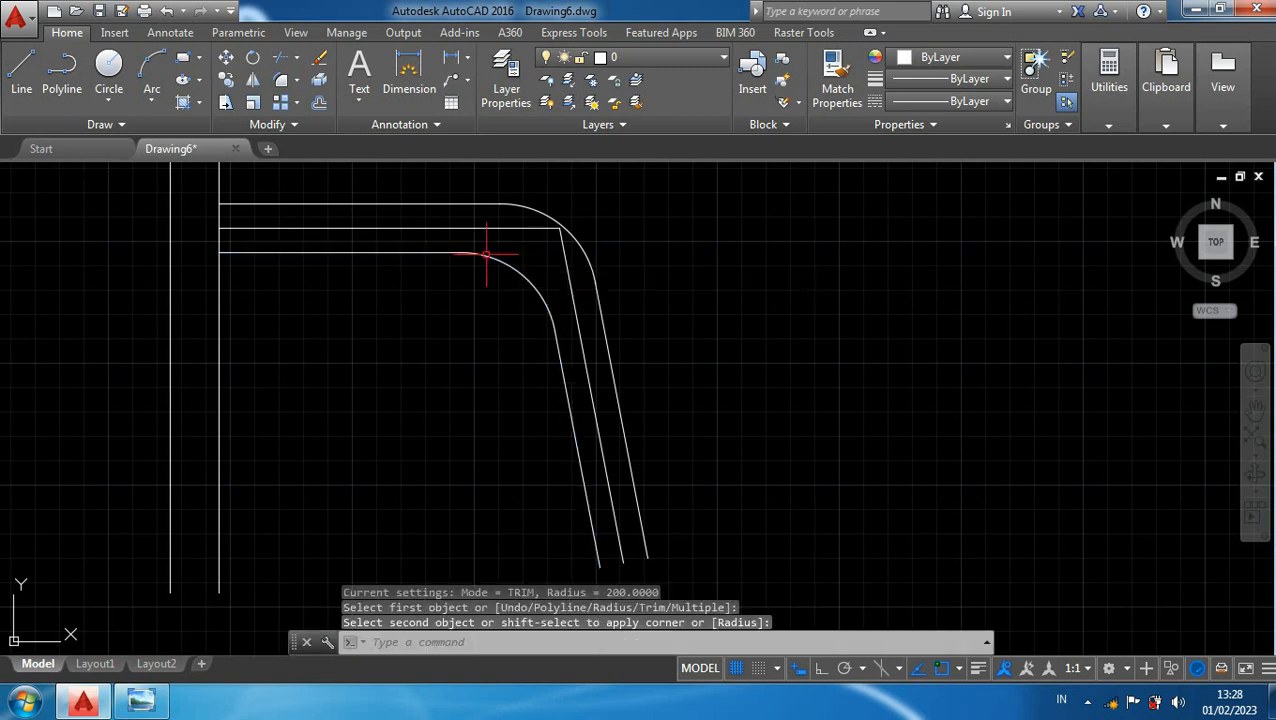
- Delete the horizontal and slanted centre construction lines inside the curved branch road
{"action": "middle_click_drag", "start_coordinate": [658, 253], "coordinate": [646, 322]}
{"action": "scroll", "coordinate": [638, 318], "scroll_direction": "up", "scroll_amount": 2}
{"action": "scroll", "coordinate": [638, 318], "scroll_direction": "down", "scroll_amount": 2}
{"action": "left_click", "coordinate": [578, 316]}
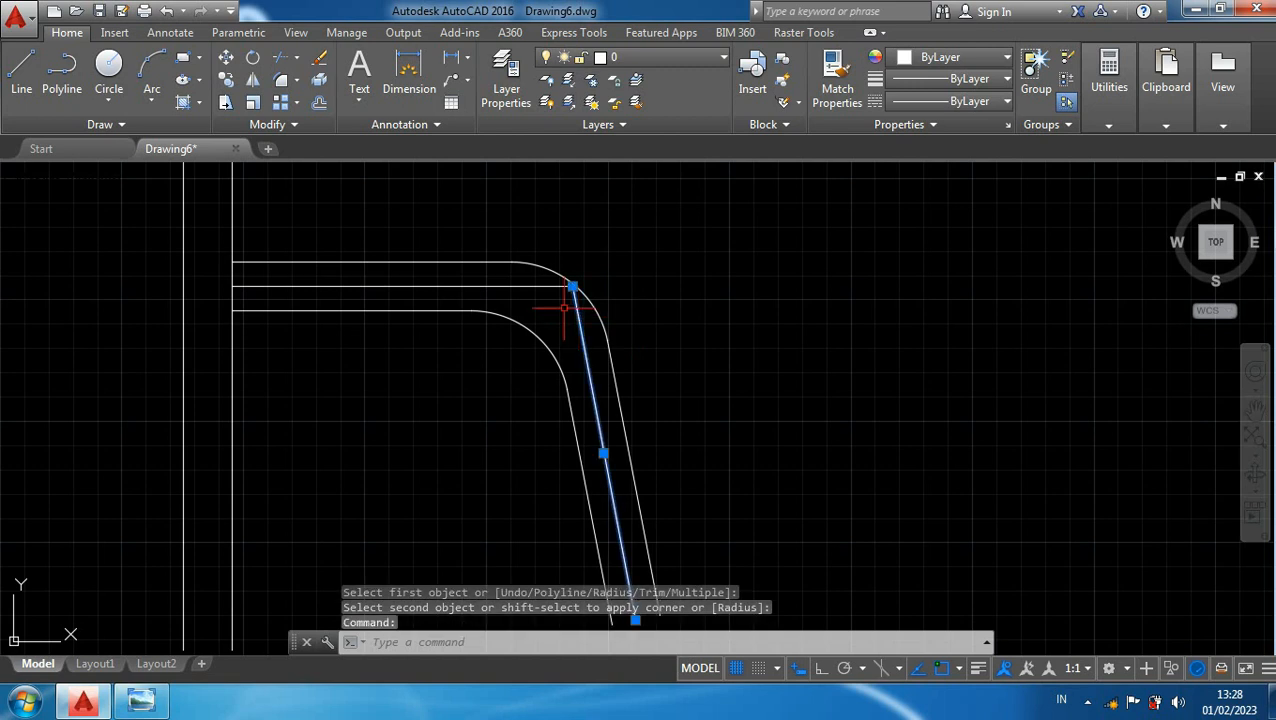
{"action": "left_click", "coordinate": [540, 287]}
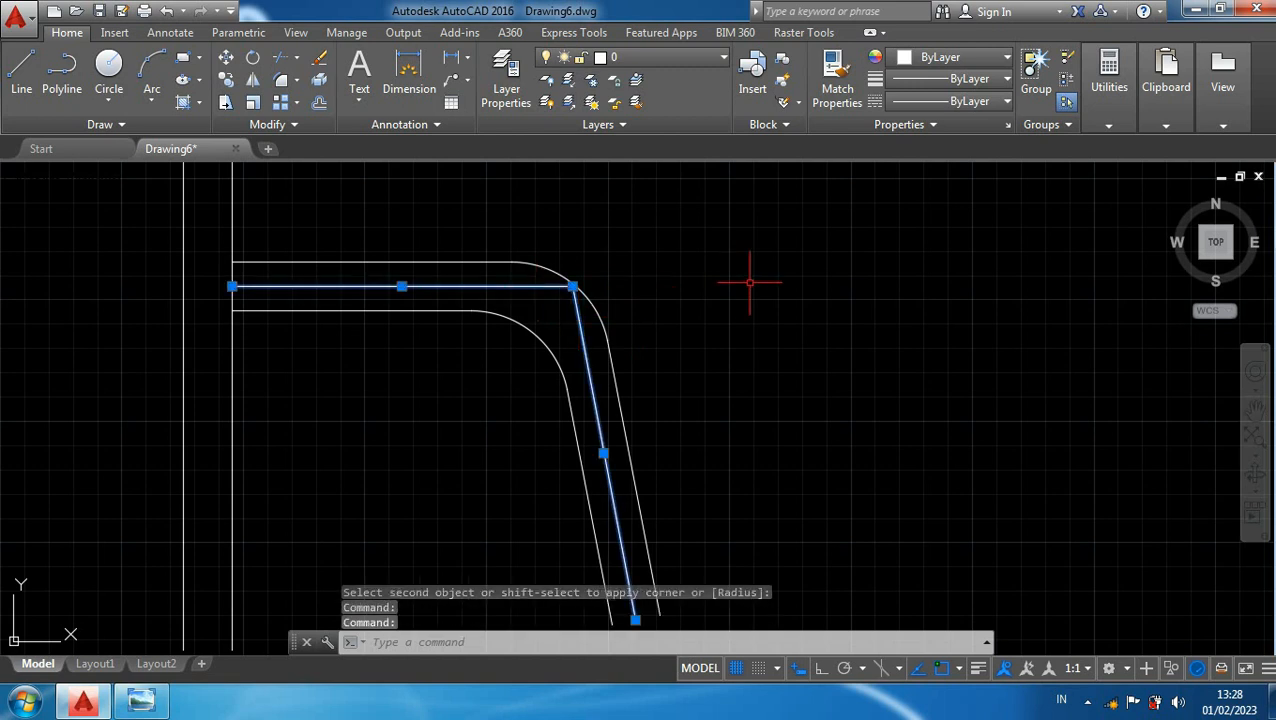
{"action": "key", "text": "Delete"}
{"action": "scroll", "coordinate": [737, 297], "scroll_direction": "down", "scroll_amount": 2}
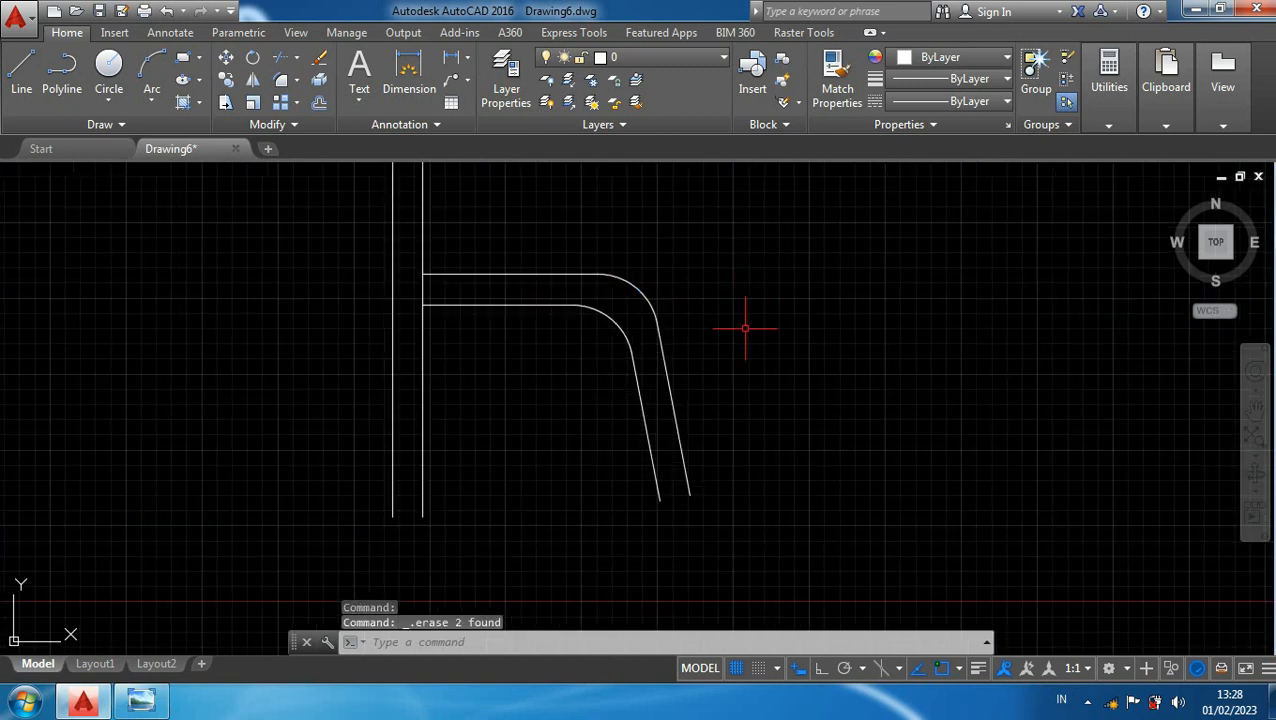
- Trim the vertical road's right edge between the two branch road lines to open the junction
{"action": "scroll", "coordinate": [745, 328], "scroll_direction": "down", "scroll_amount": 2}
{"action": "middle_click_drag", "start_coordinate": [746, 336], "coordinate": [822, 406]}
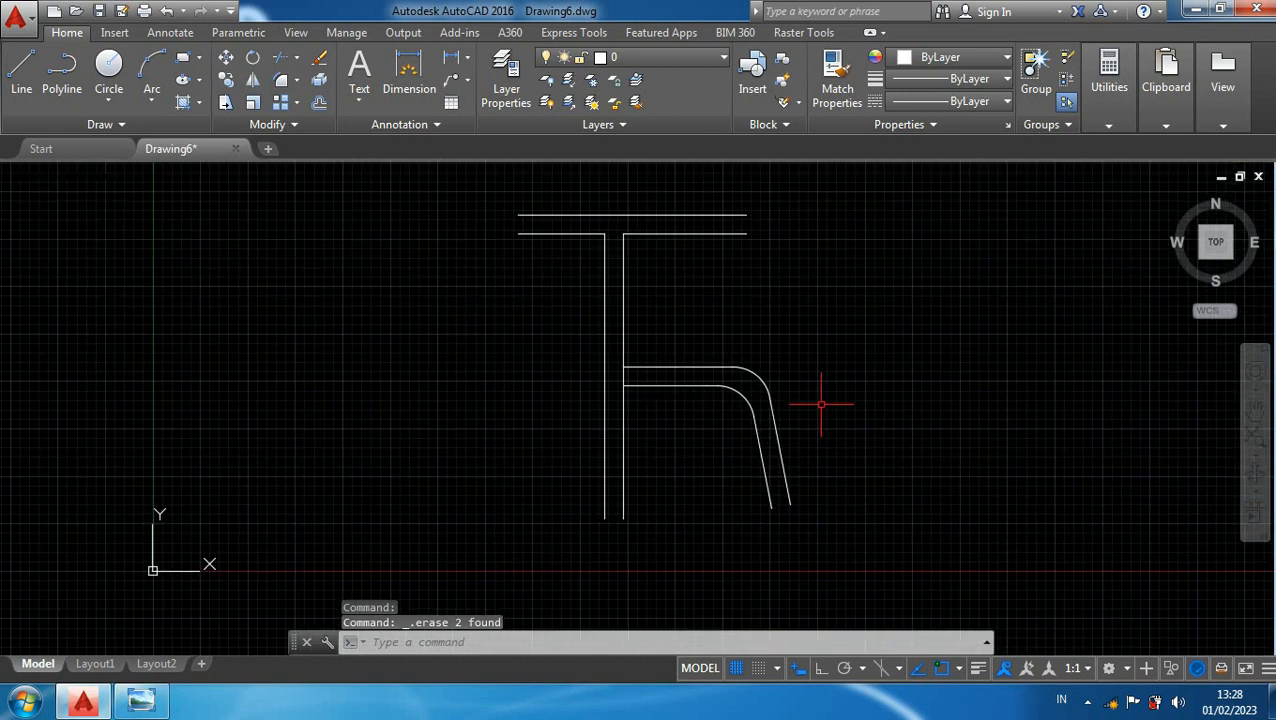
{"action": "scroll", "coordinate": [633, 372], "scroll_direction": "up", "scroll_amount": 2}
{"action": "type", "text": "tr"}
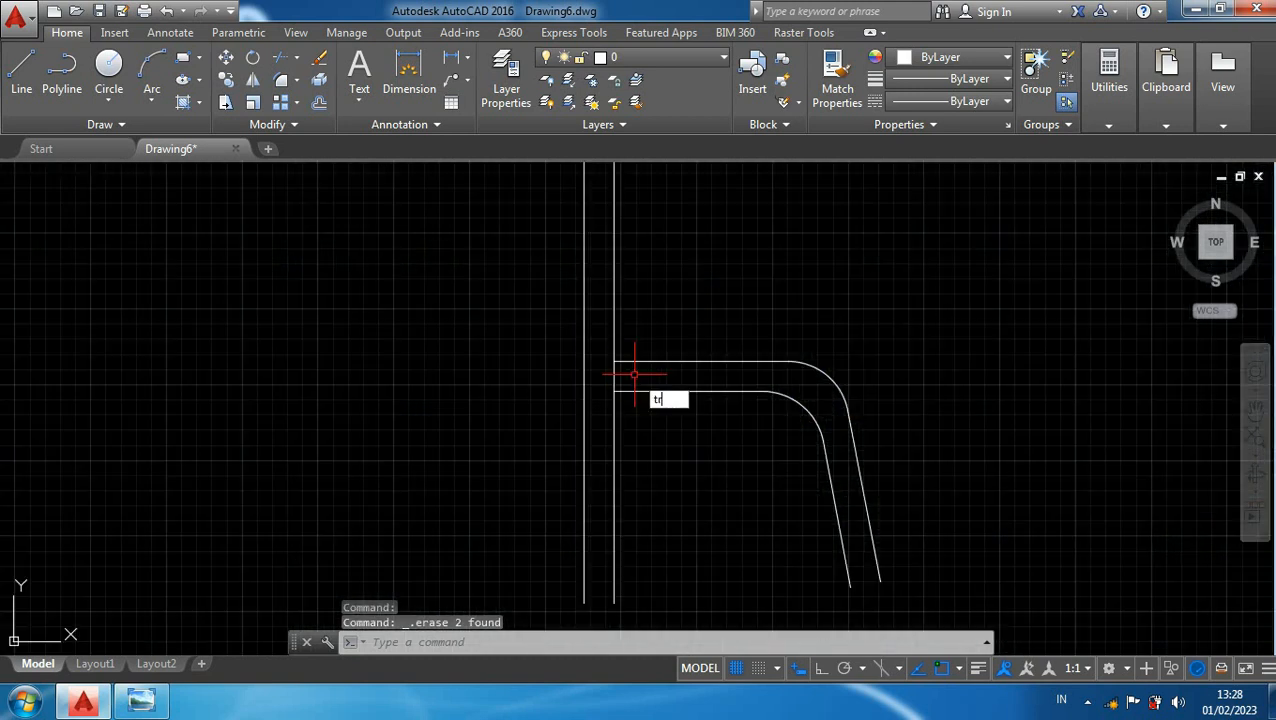
{"action": "key", "text": "Return"}
{"action": "key", "text": "Return"}
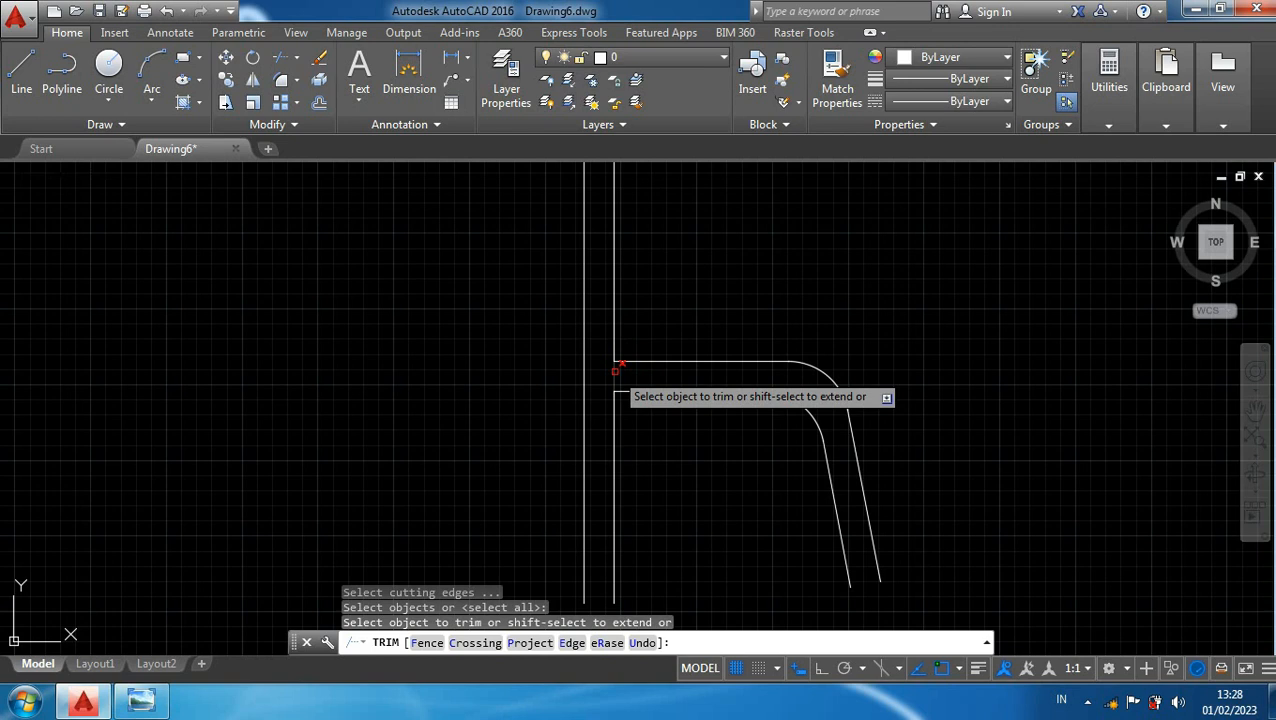
{"action": "left_click", "coordinate": [615, 371]}
{"action": "scroll", "coordinate": [664, 415], "scroll_direction": "down", "scroll_amount": 2}
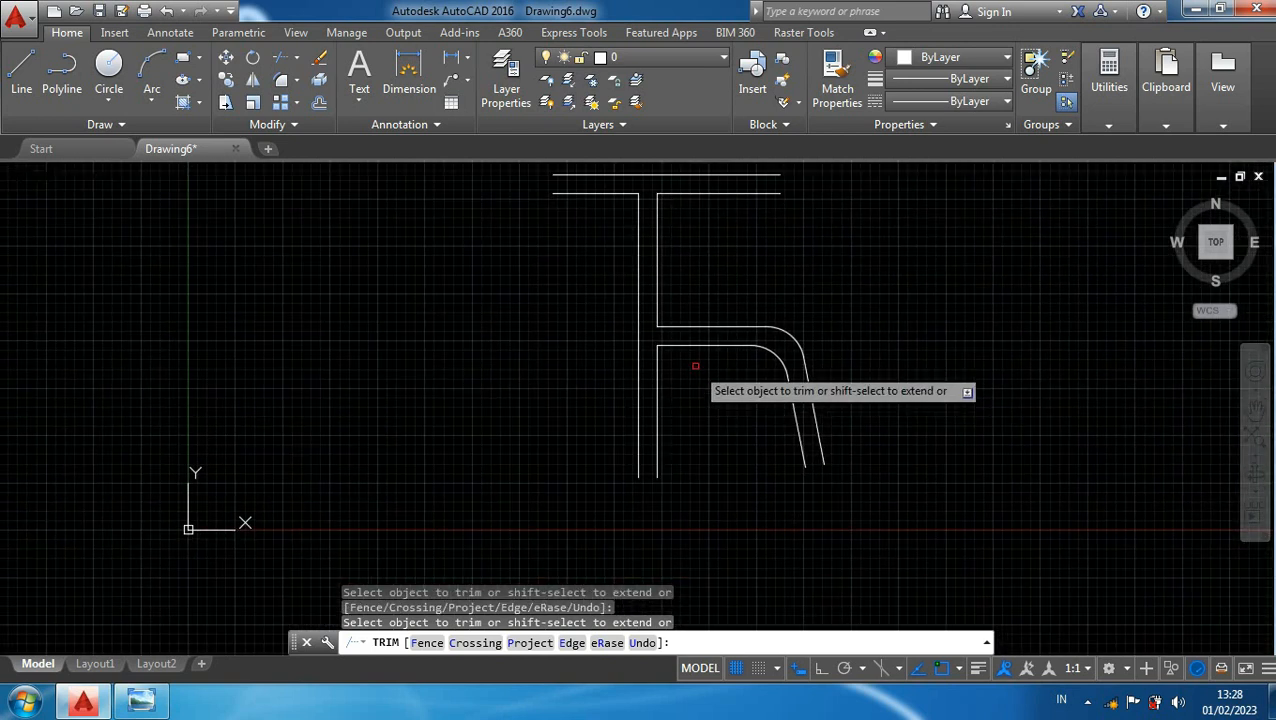
{"action": "key", "text": "Escape"}
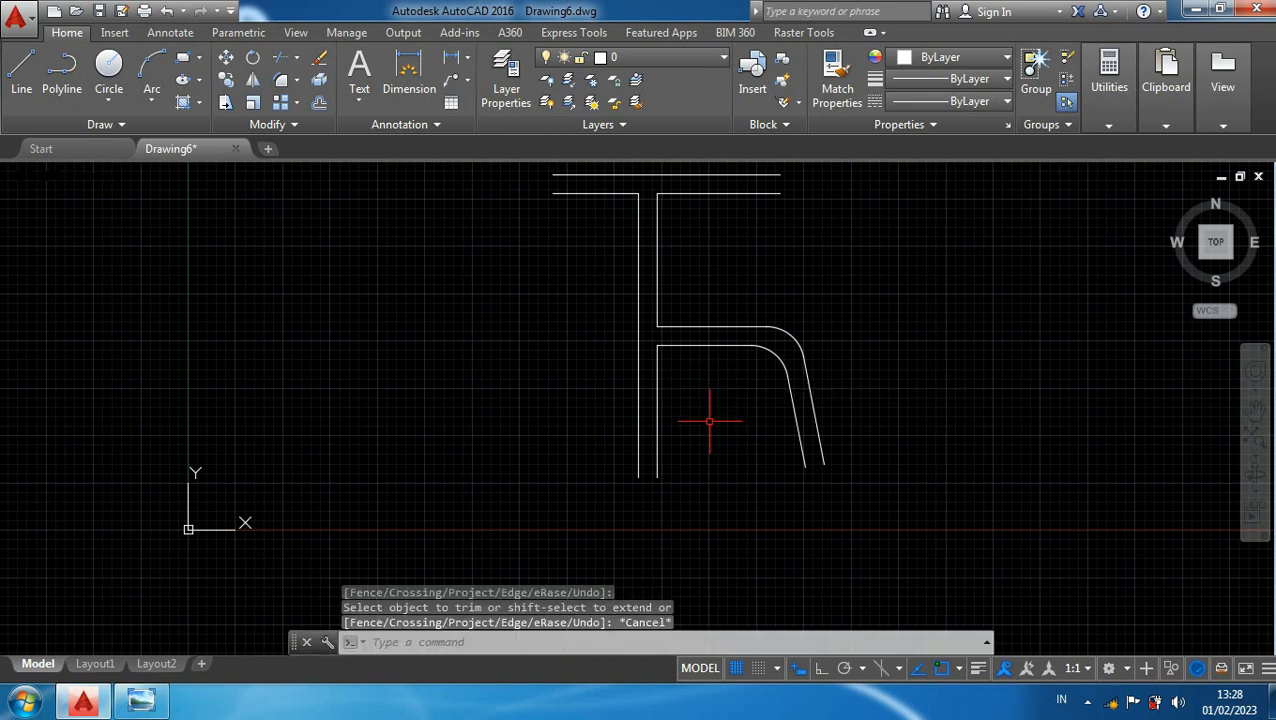
- Draw a 300-unit line slanting down and to the left from the lower part of the vertical road's left edge
{"action": "type", "text": "l"}
{"action": "key", "text": "Return"}
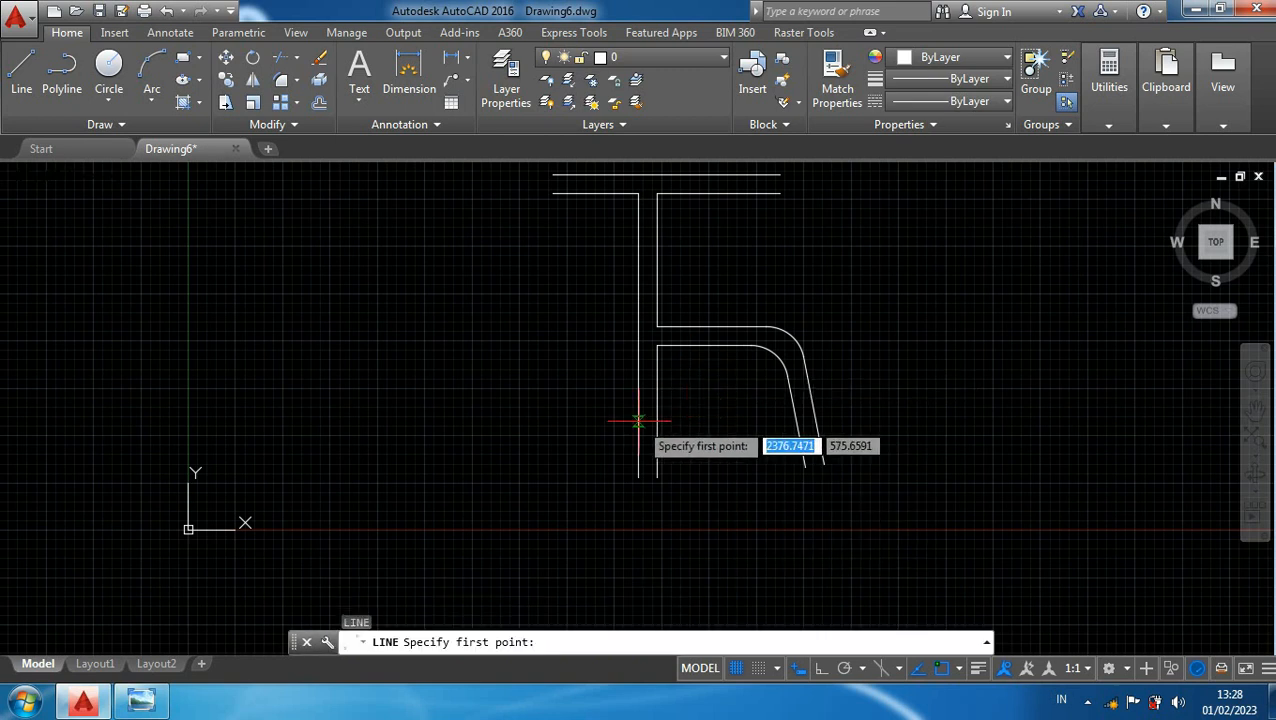
{"action": "scroll", "coordinate": [638, 422], "scroll_direction": "up", "scroll_amount": 2}
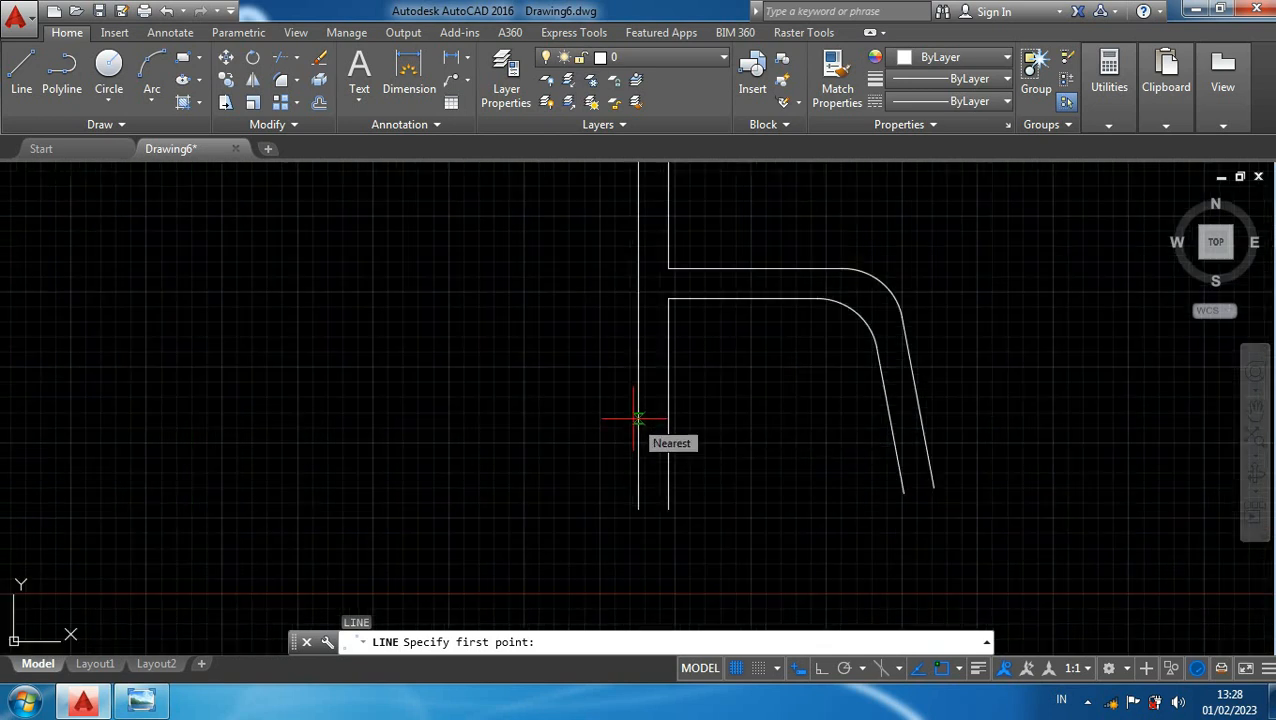
{"action": "left_click", "coordinate": [638, 411]}
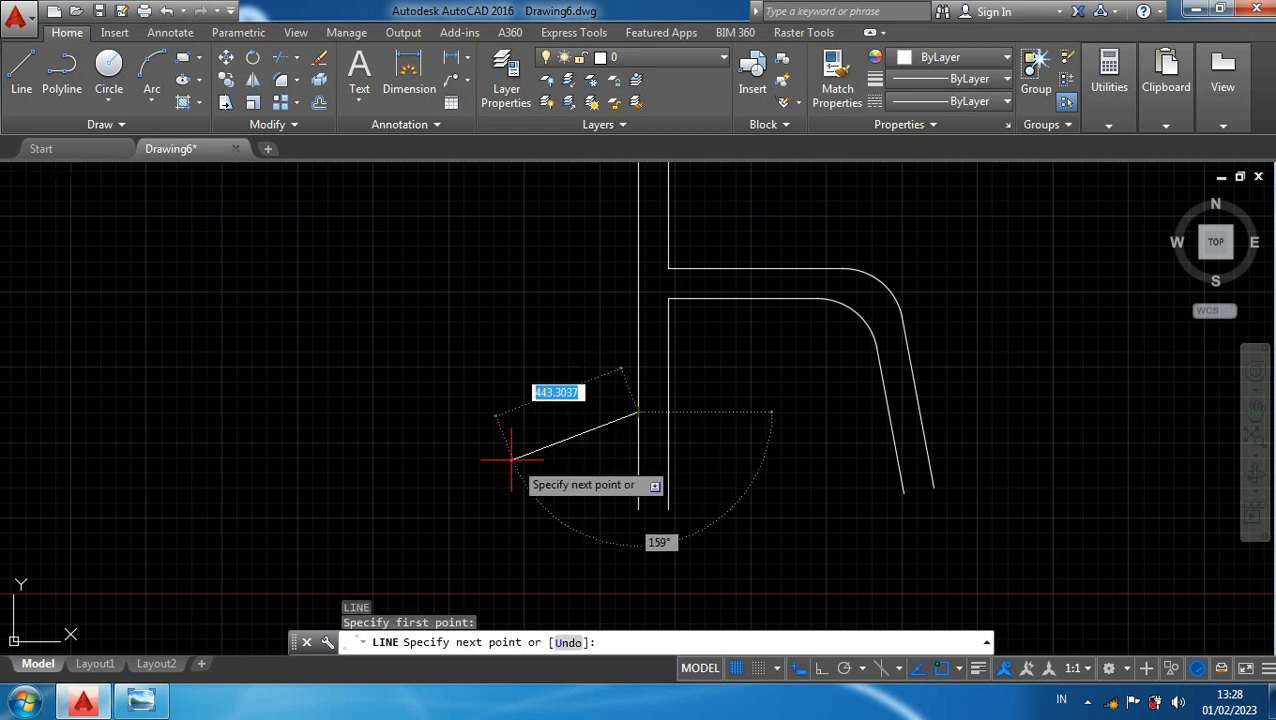
{"action": "type", "text": "100"}
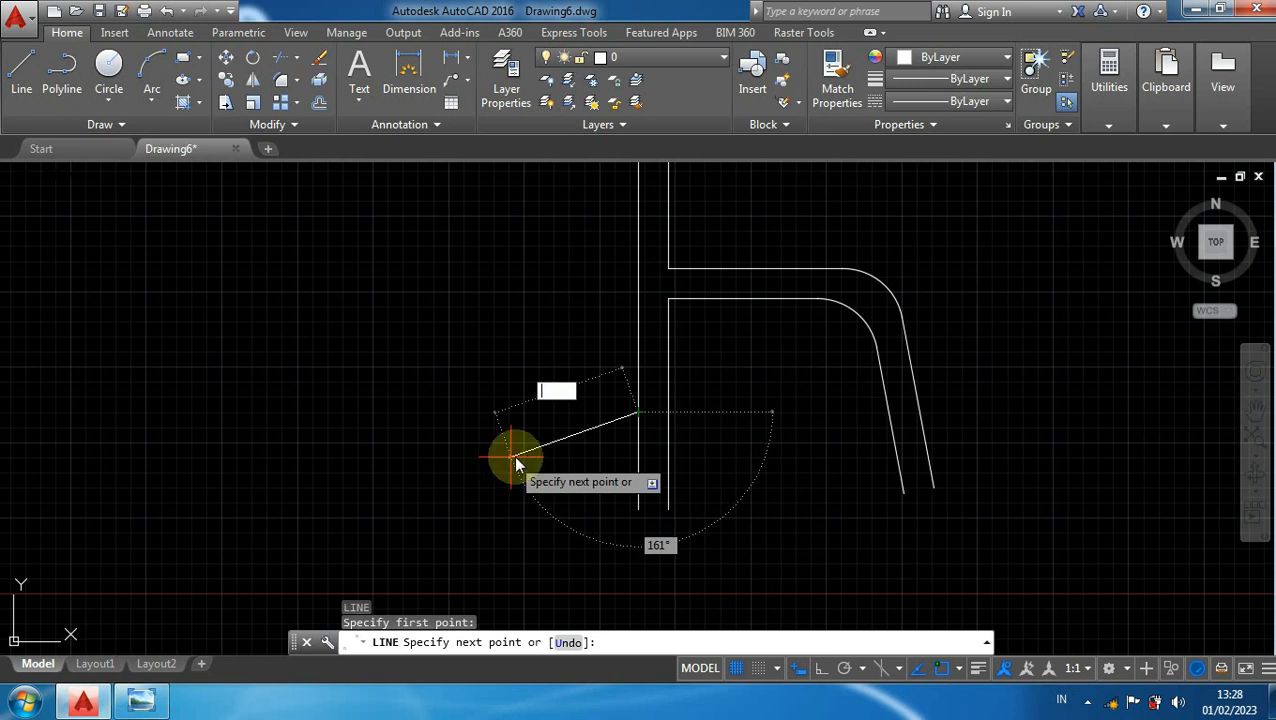
{"action": "type", "text": "300"}
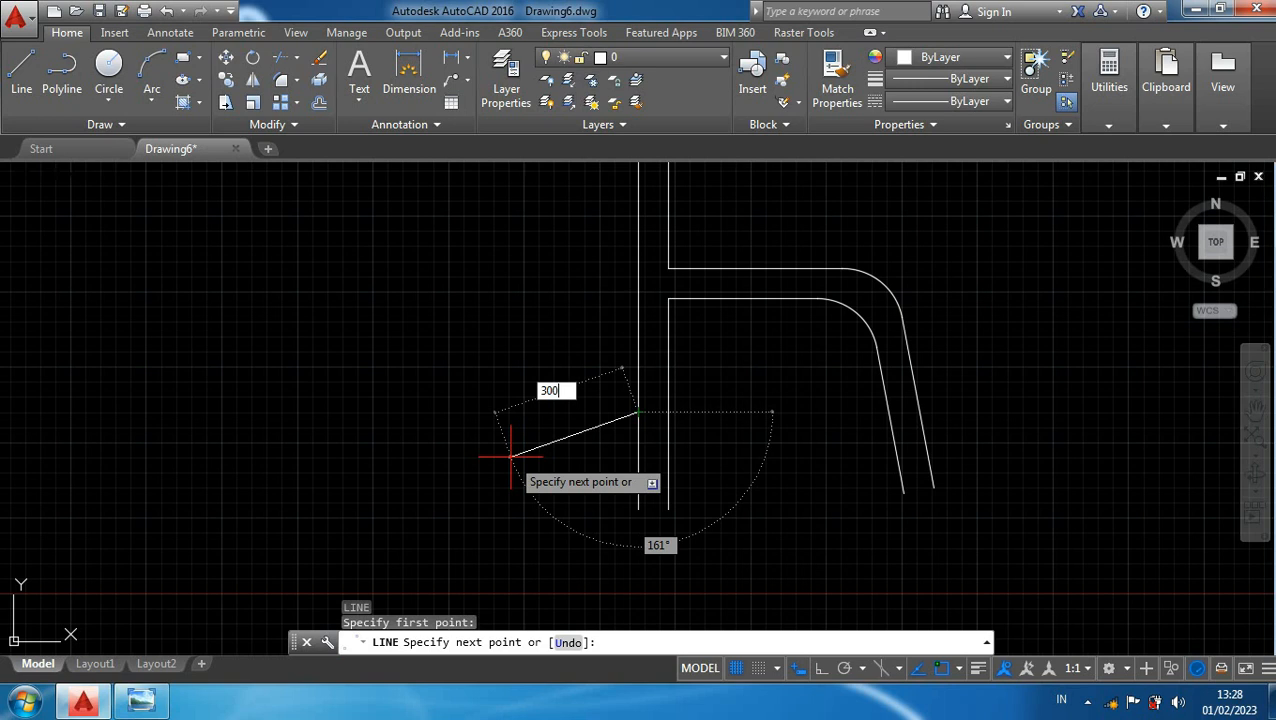
{"action": "key", "text": "Return"}
{"action": "key", "text": "Return"}
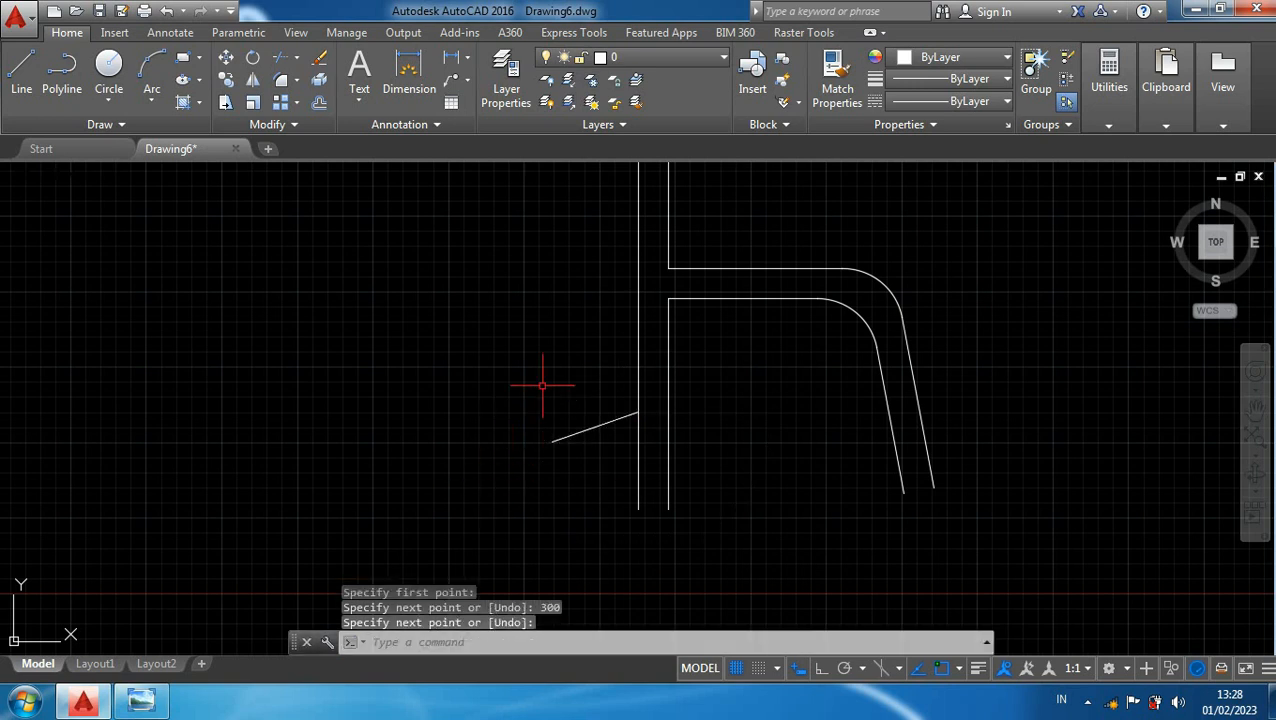
- Offset the short slanted line 50 units to both its upper and lower sides
{"action": "left_click", "coordinate": [599, 428]}
{"action": "type", "text": "o"}
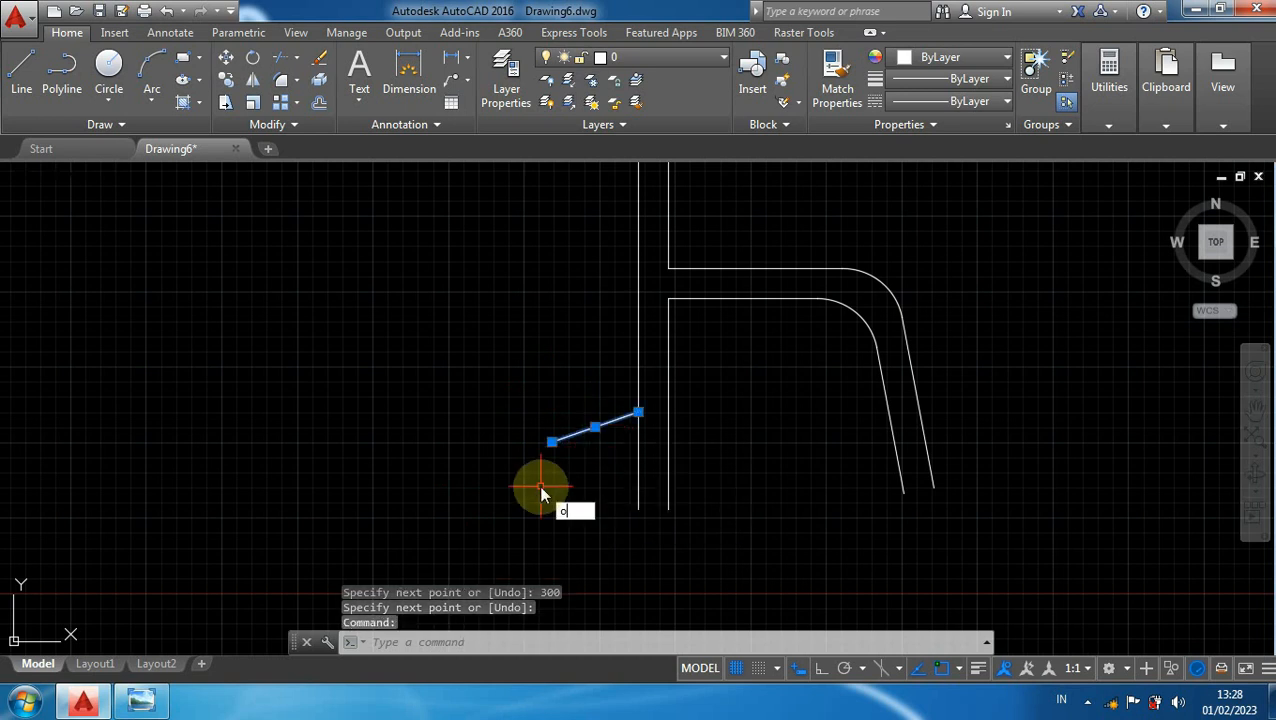
{"action": "key", "text": "Return"}
{"action": "type", "text": "50"}
{"action": "key", "text": "Return"}
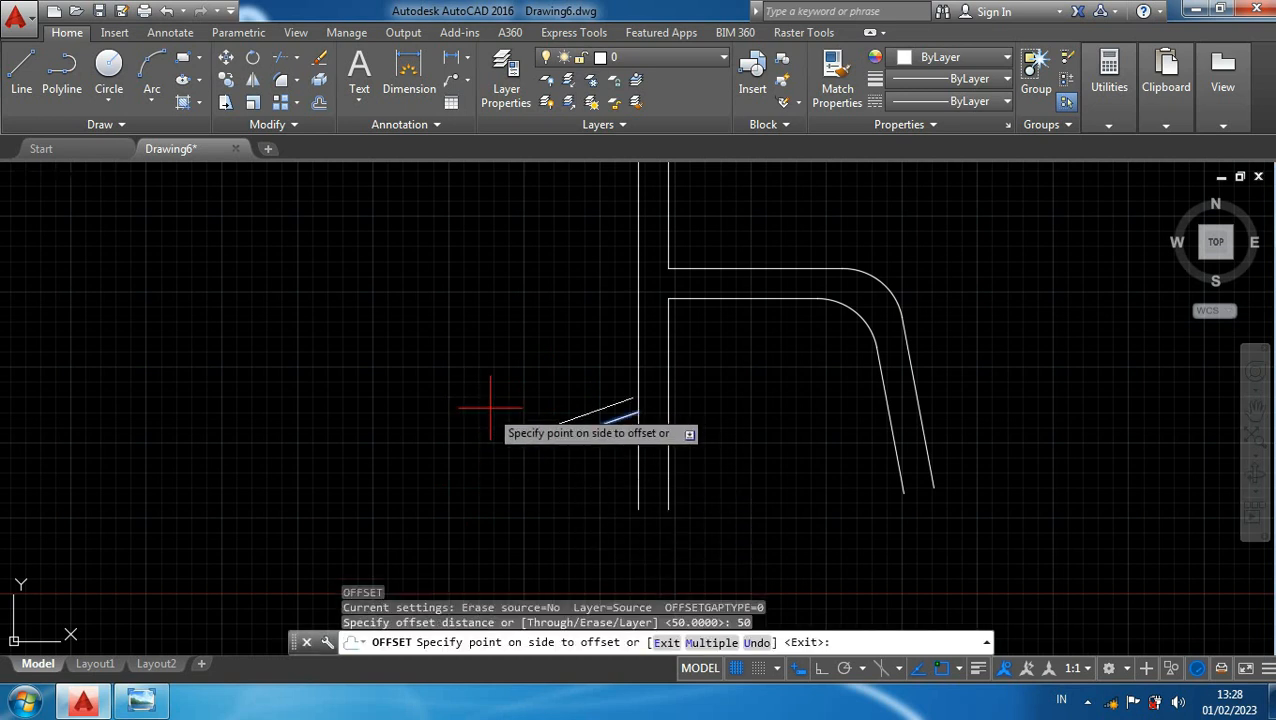
{"action": "left_click", "coordinate": [546, 408]}
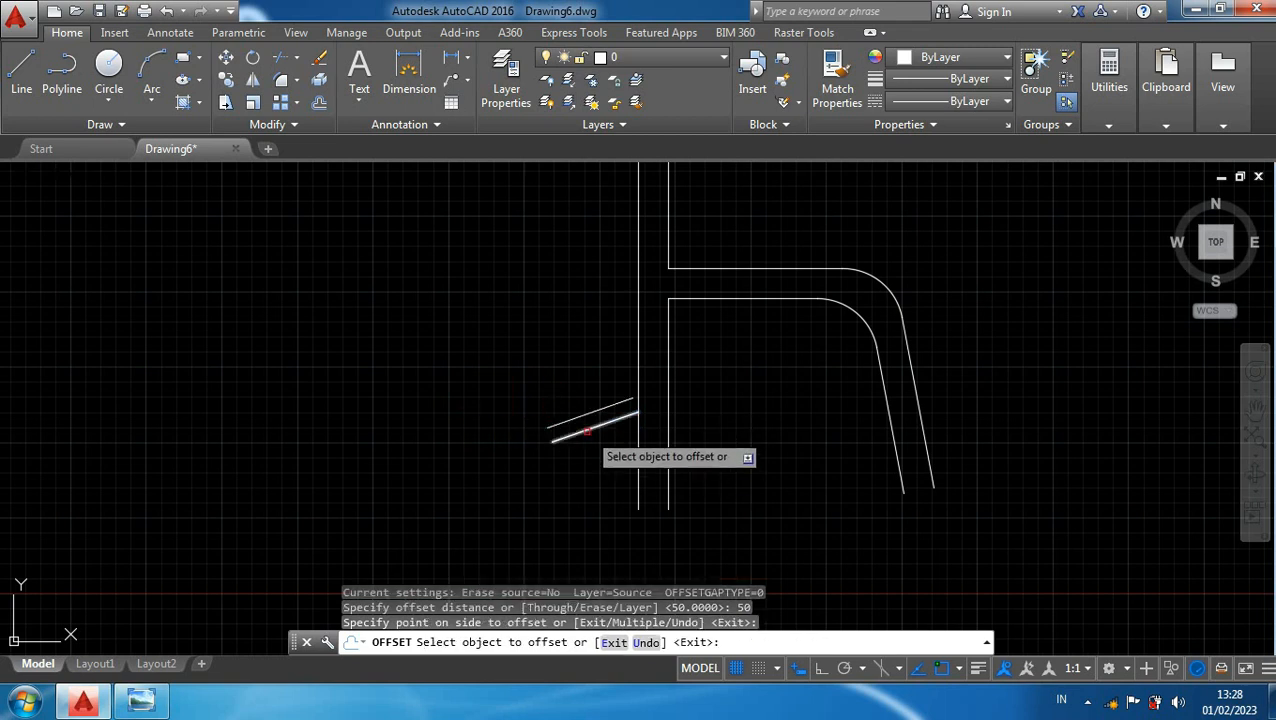
{"action": "left_click", "coordinate": [587, 431]}
{"action": "left_click", "coordinate": [589, 478]}
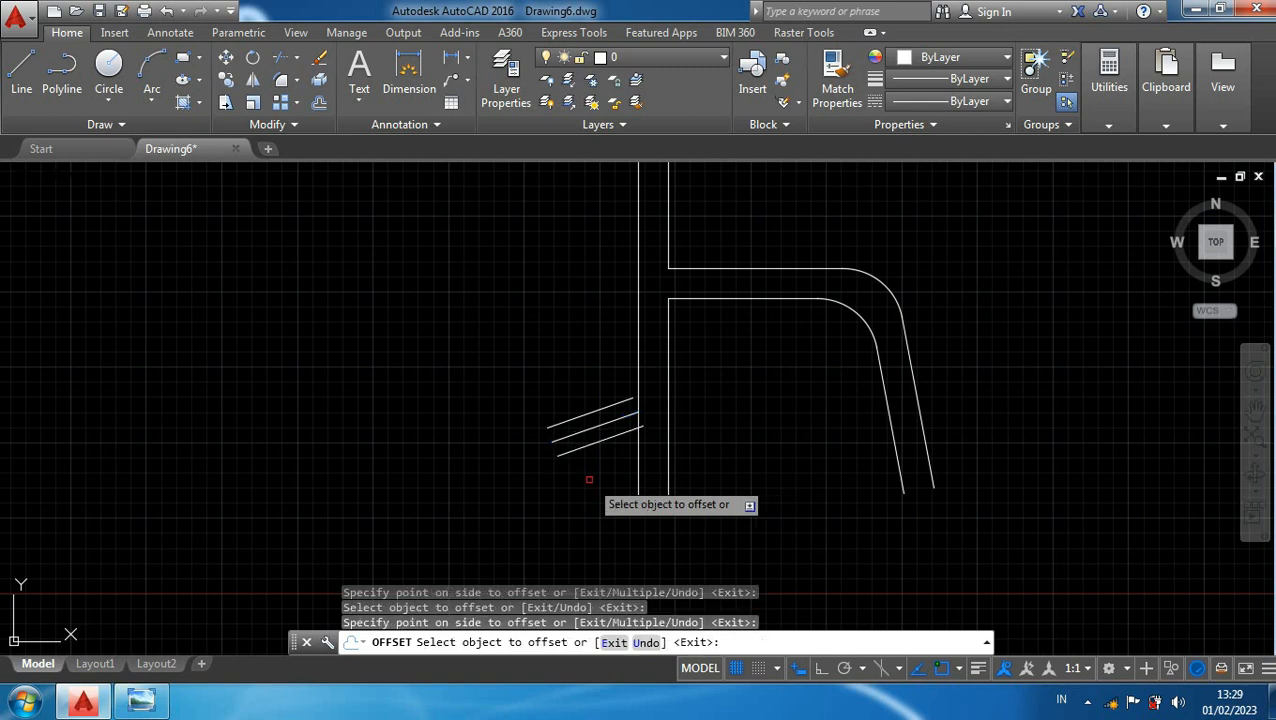
{"action": "key", "text": "Return"}
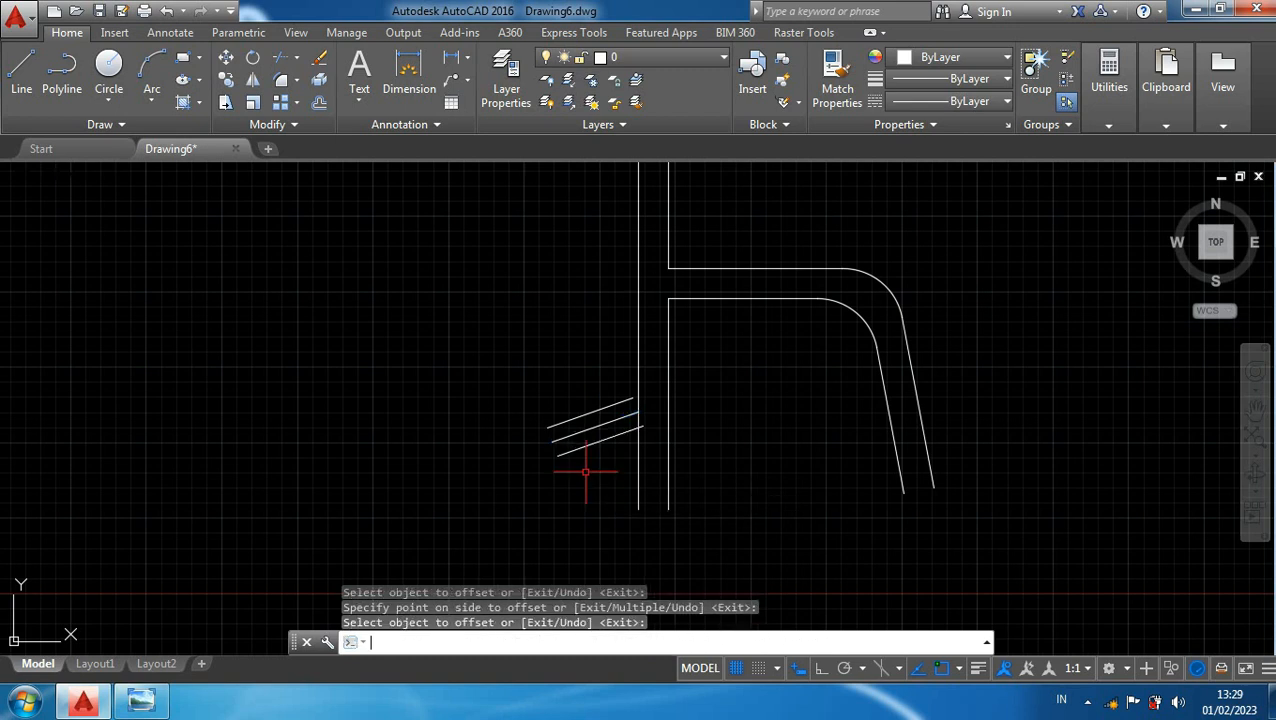
- Extend the upper offset line of the side road to the vertical road's left edge
{"action": "scroll", "coordinate": [621, 379], "scroll_direction": "up", "scroll_amount": 3}
{"action": "type", "text": "EX"}
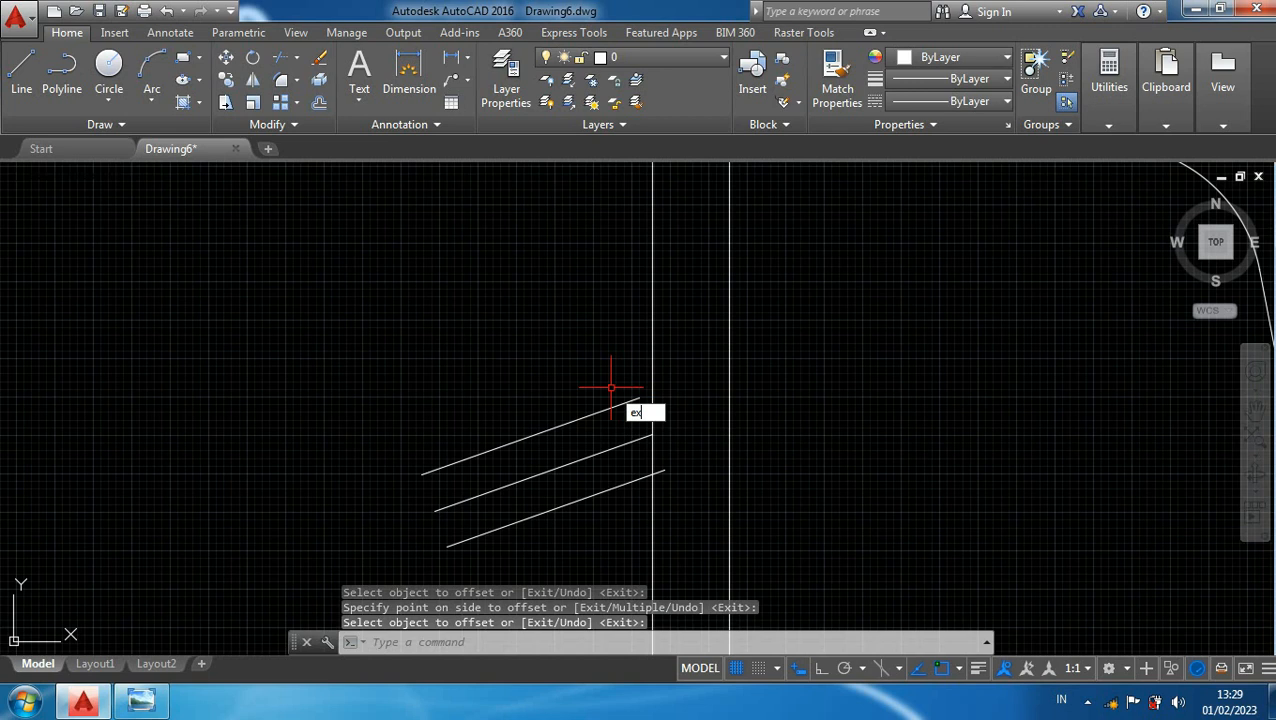
{"action": "key", "text": "Return"}
{"action": "key", "text": "Return"}
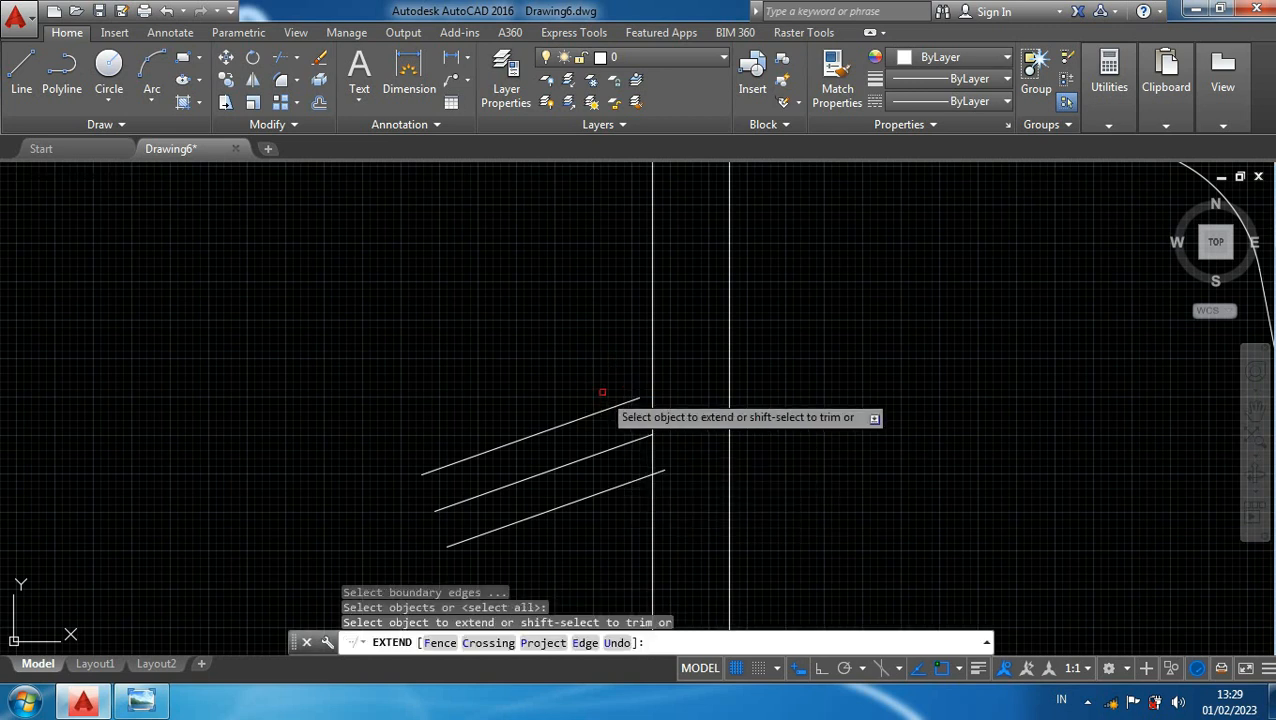
{"action": "left_click", "coordinate": [619, 402]}
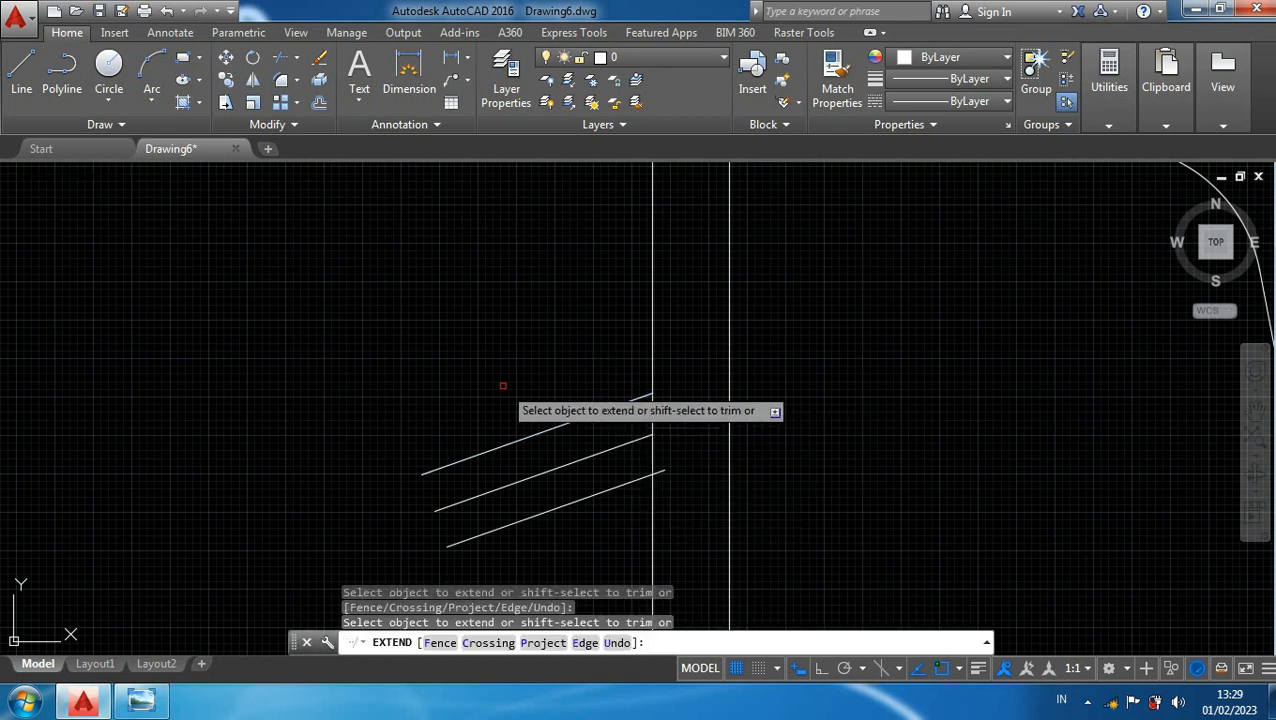
{"action": "middle_click_drag", "start_coordinate": [501, 382], "coordinate": [497, 288]}
{"action": "key", "text": "Escape"}
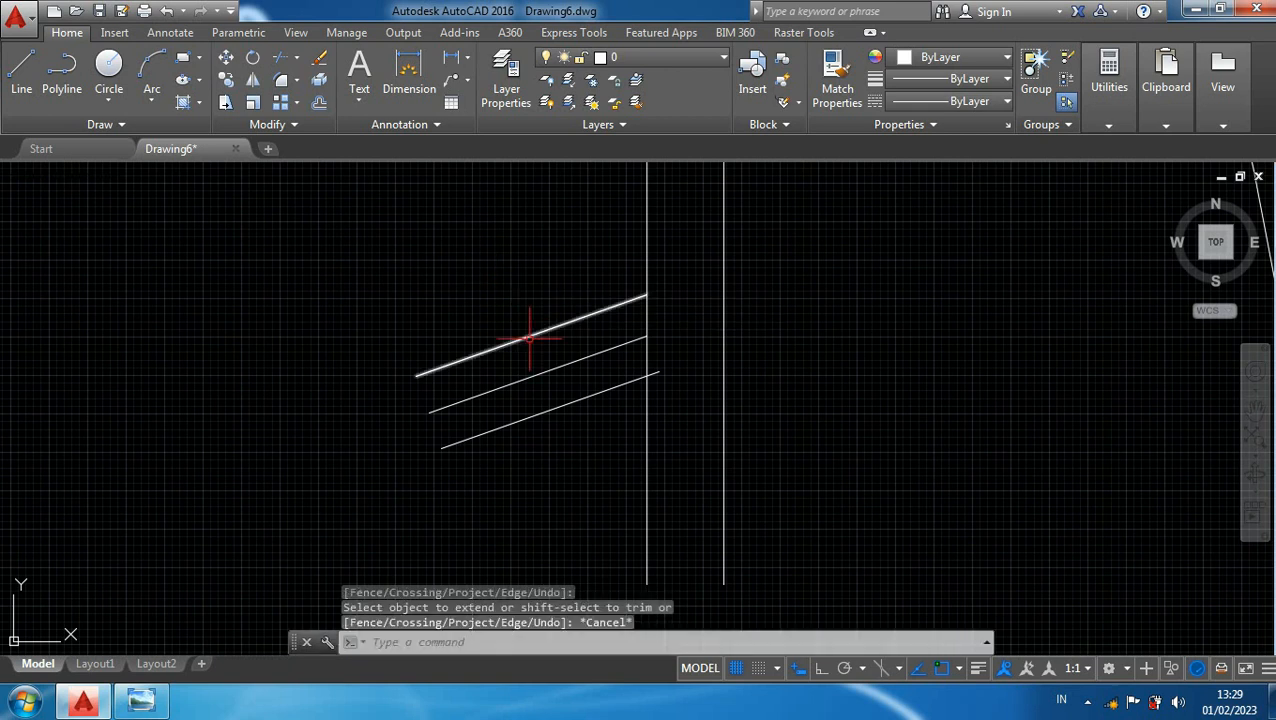
- Trim the lower offset line's overhang and the vertical road's left edge between the side road's outer lines
{"action": "type", "text": "tr"}
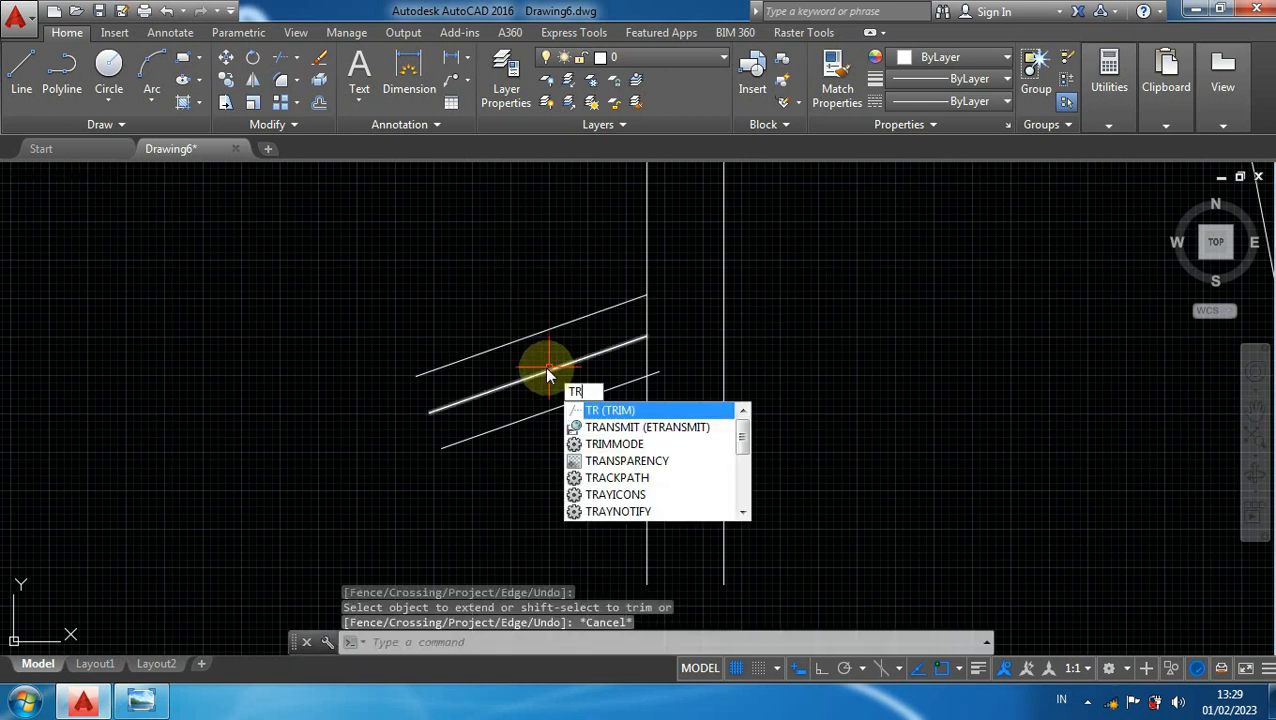
{"action": "key", "text": "Return"}
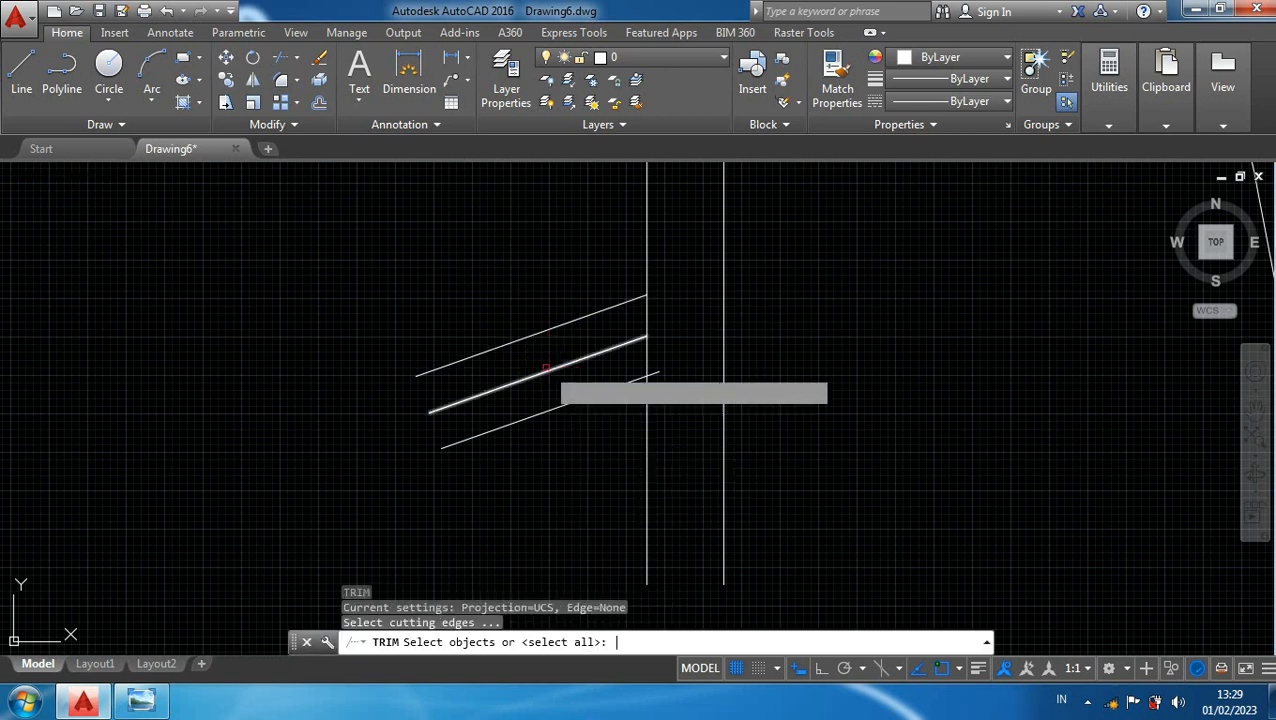
{"action": "key", "text": "Return"}
{"action": "scroll", "coordinate": [652, 378], "scroll_direction": "up", "scroll_amount": 2}
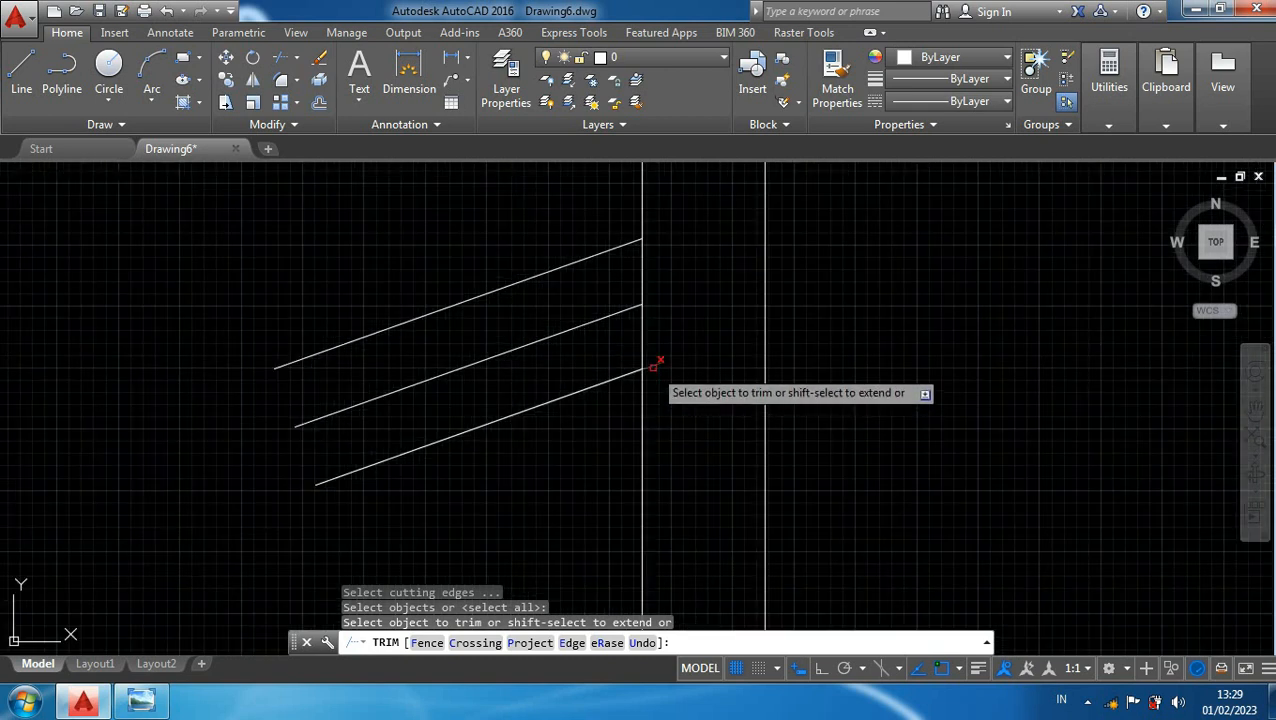
{"action": "left_click", "coordinate": [652, 367]}
{"action": "left_click", "coordinate": [643, 335]}
{"action": "left_click", "coordinate": [646, 275]}
{"action": "key", "text": "Escape"}
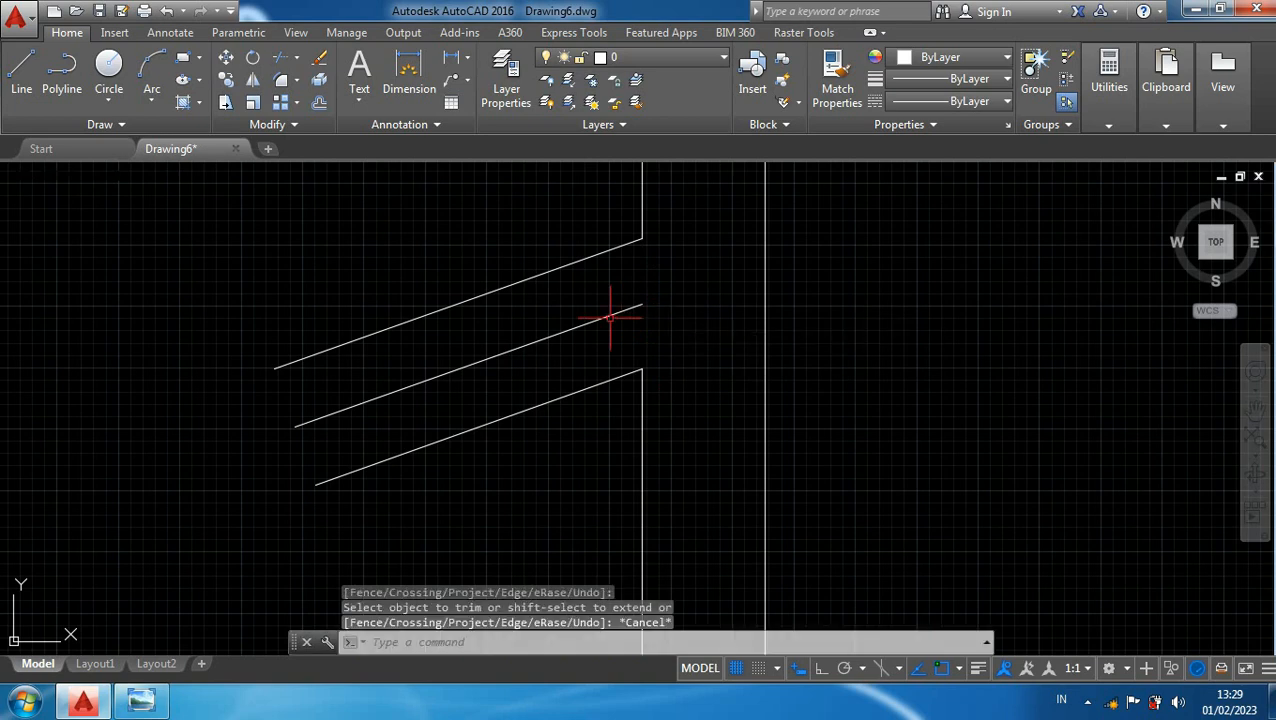
- Delete the middle slanted construction line of the left side road
{"action": "left_click", "coordinate": [601, 345]}
{"action": "left_click", "coordinate": [557, 309]}
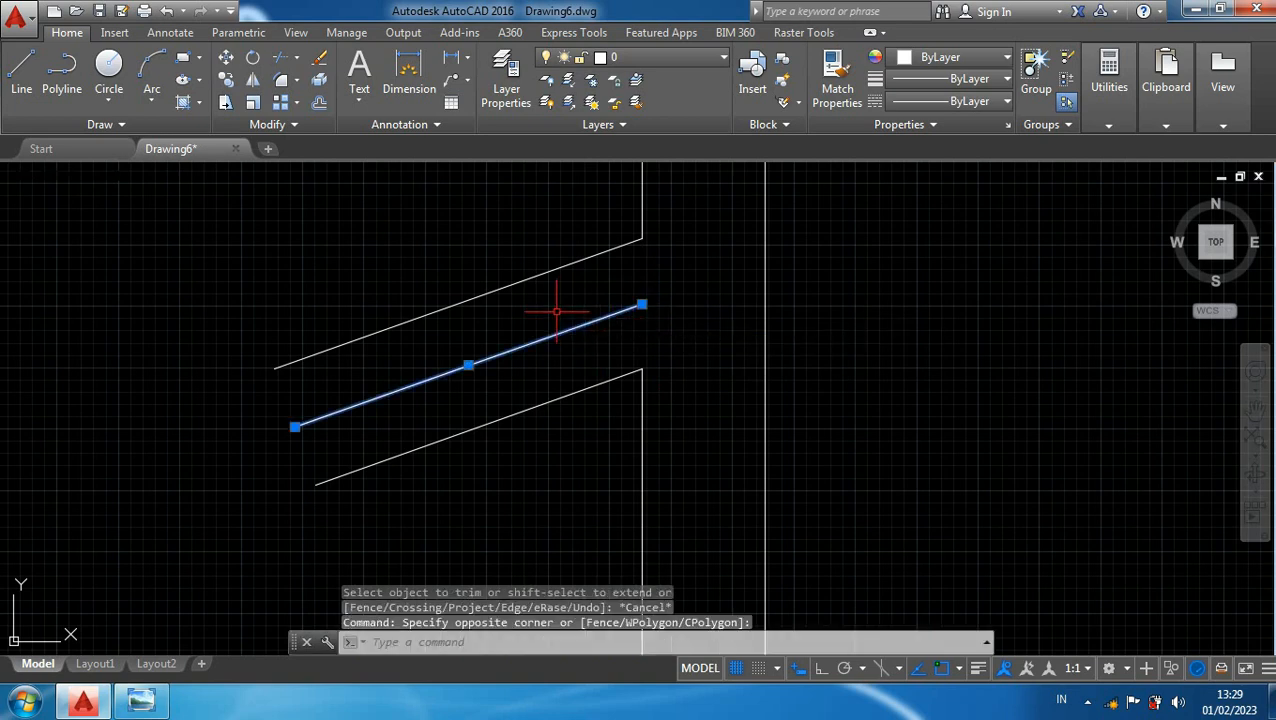
{"action": "key", "text": "Delete"}
{"action": "scroll", "coordinate": [584, 365], "scroll_direction": "down", "scroll_amount": 5}
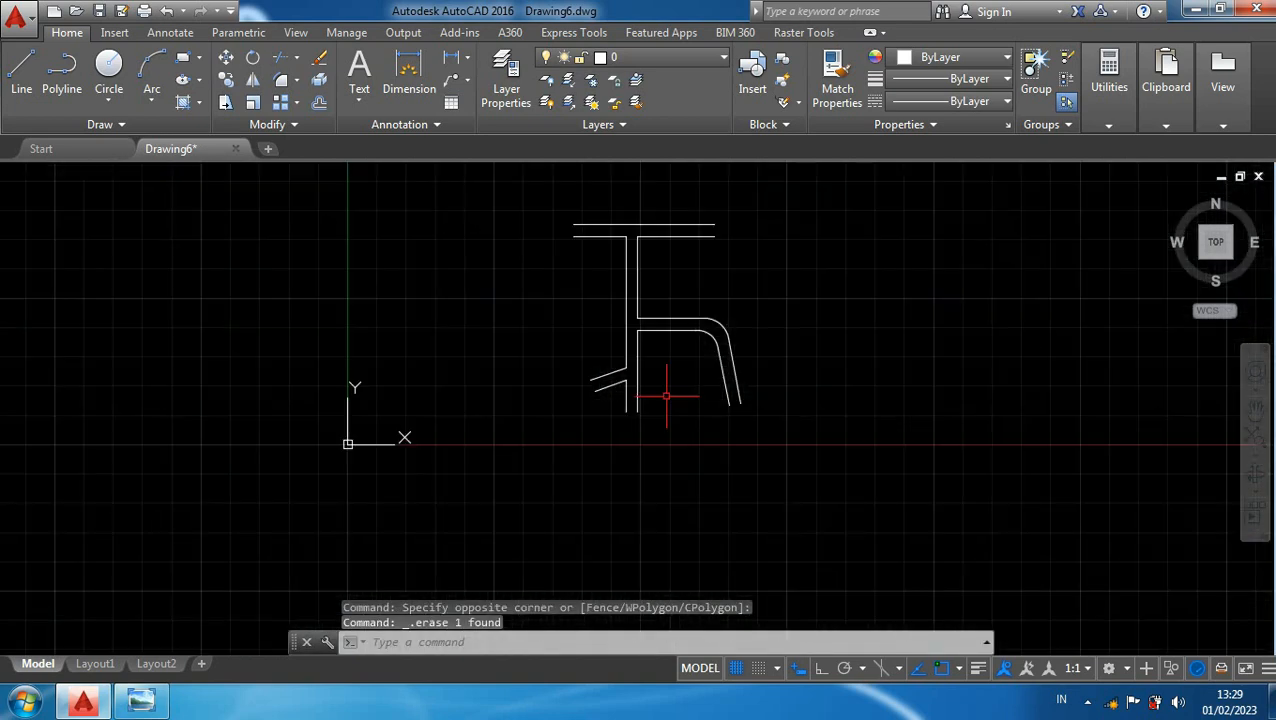
{"action": "middle_click_drag", "start_coordinate": [666, 392], "coordinate": [665, 428]}
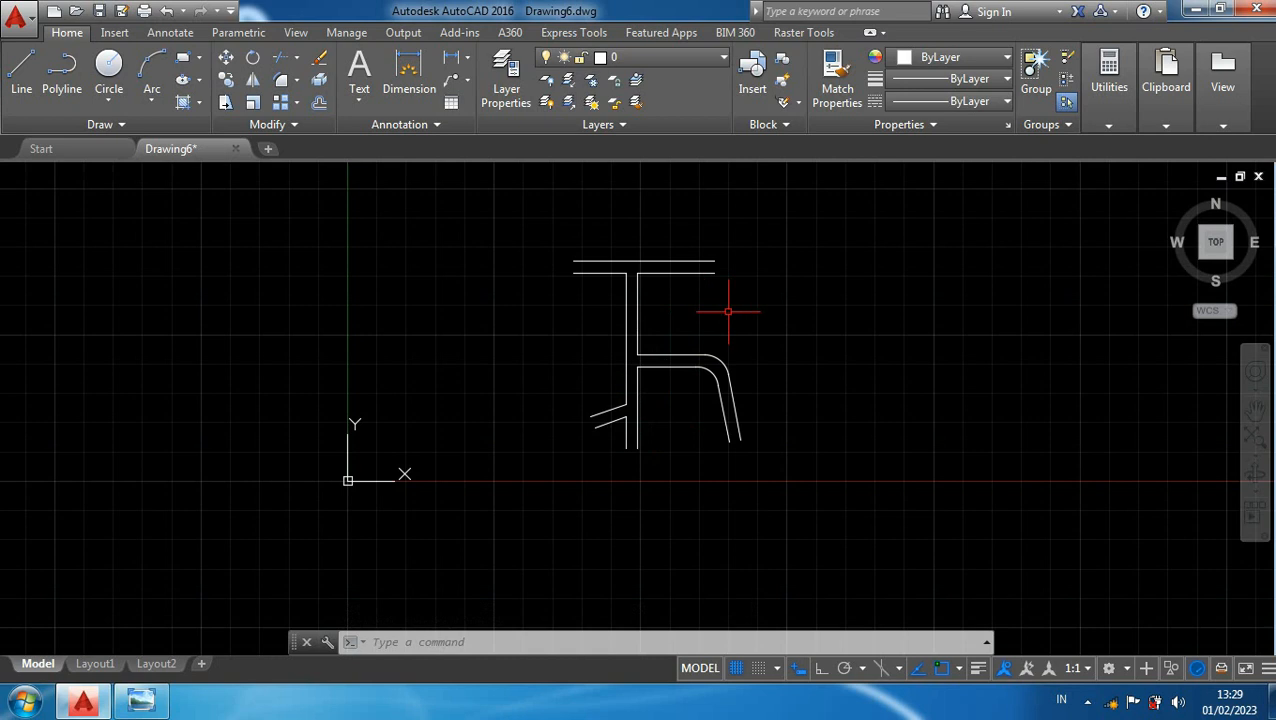
- Switch to Windows Photo Viewer to examine the offices, buildings and houses on the reference map, and return to AutoCAD
{"action": "middle_click_drag", "start_coordinate": [742, 314], "coordinate": [678, 346]}
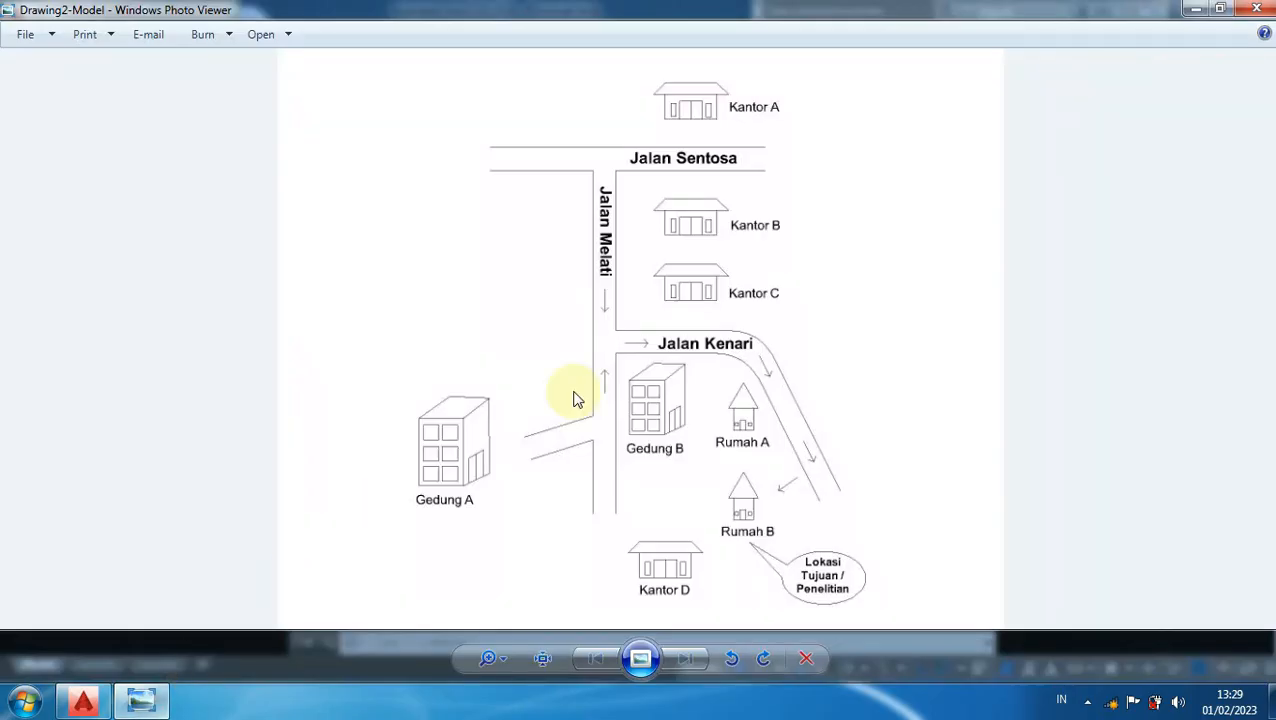
{"action": "left_click", "coordinate": [141, 700]}
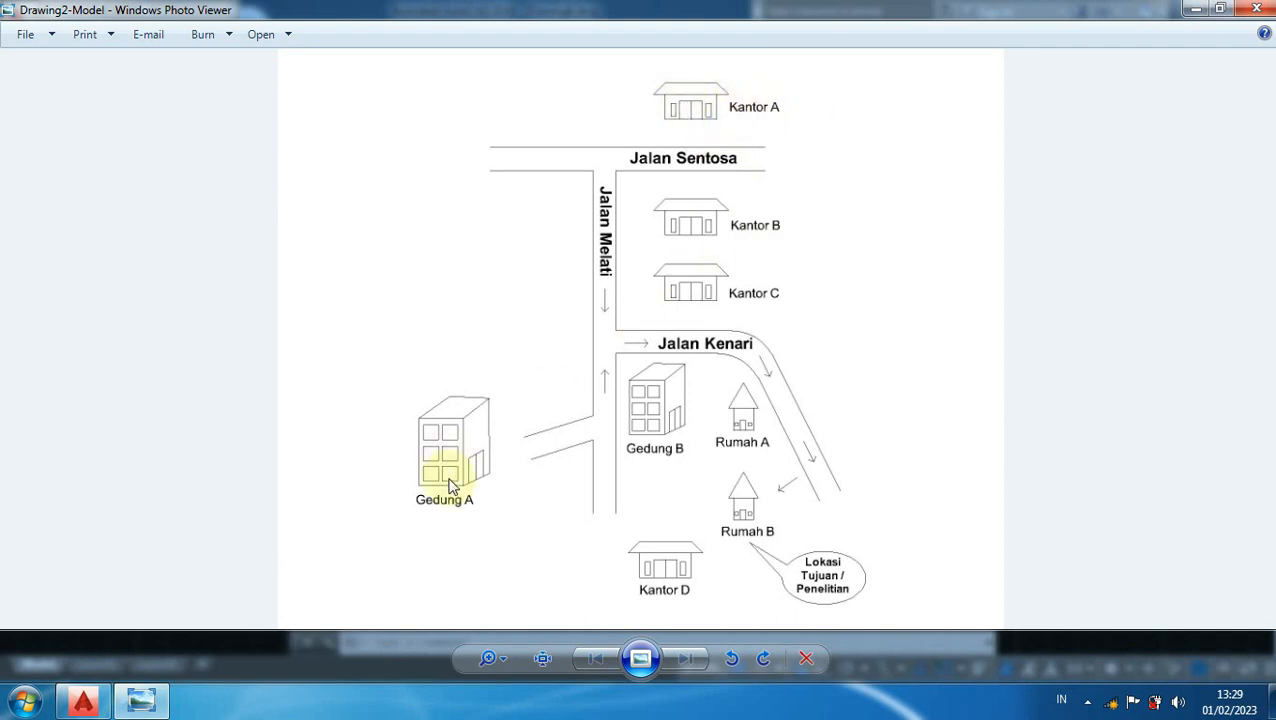
{"action": "mouse_move", "coordinate": [145, 707]}
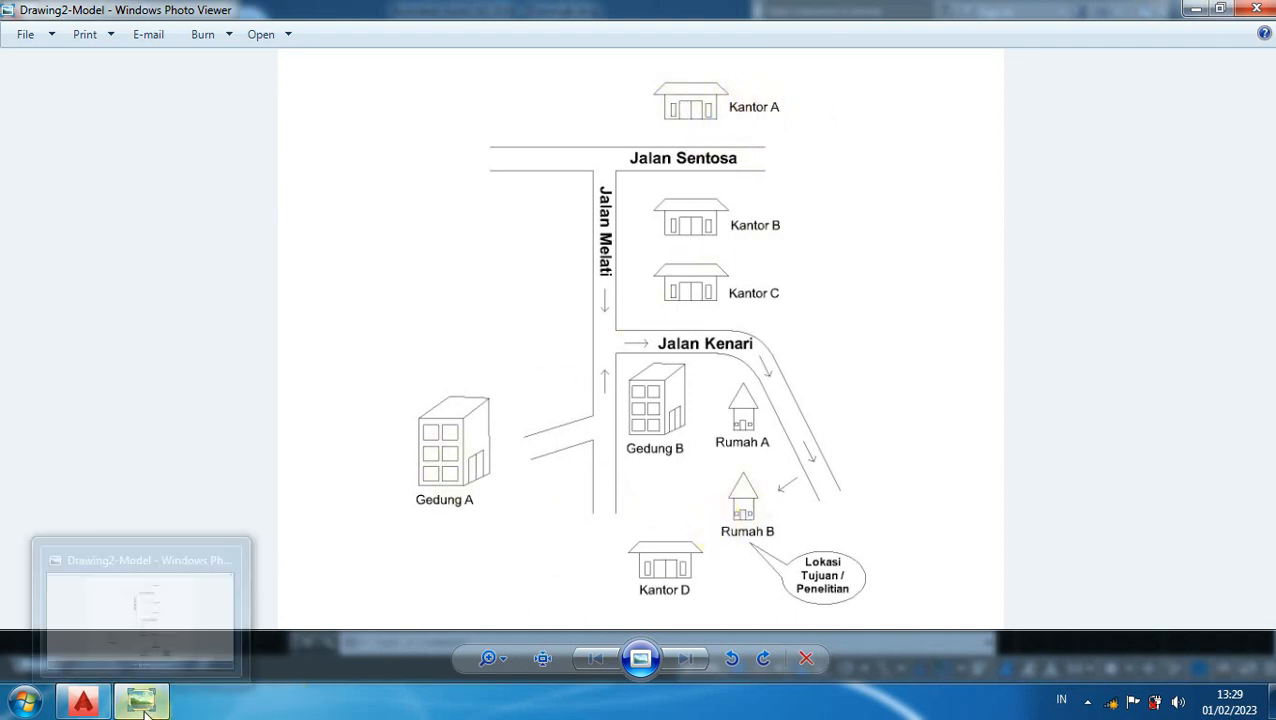
{"action": "left_click", "coordinate": [83, 700]}
- Draw a rectangle about 320 by 185 units in the empty area right of the roads as the office's wall
{"action": "mouse_move", "coordinate": [840, 299]}
{"action": "middle_mouse_down"}
{"action": "mouse_move", "coordinate": [641, 356]}
{"action": "mouse_move", "coordinate": [621, 302]}
{"action": "mouse_move", "coordinate": [607, 334]}
{"action": "middle_mouse_up"}
{"action": "scroll", "coordinate": [622, 351], "scroll_direction": "up", "scroll_amount": 2}
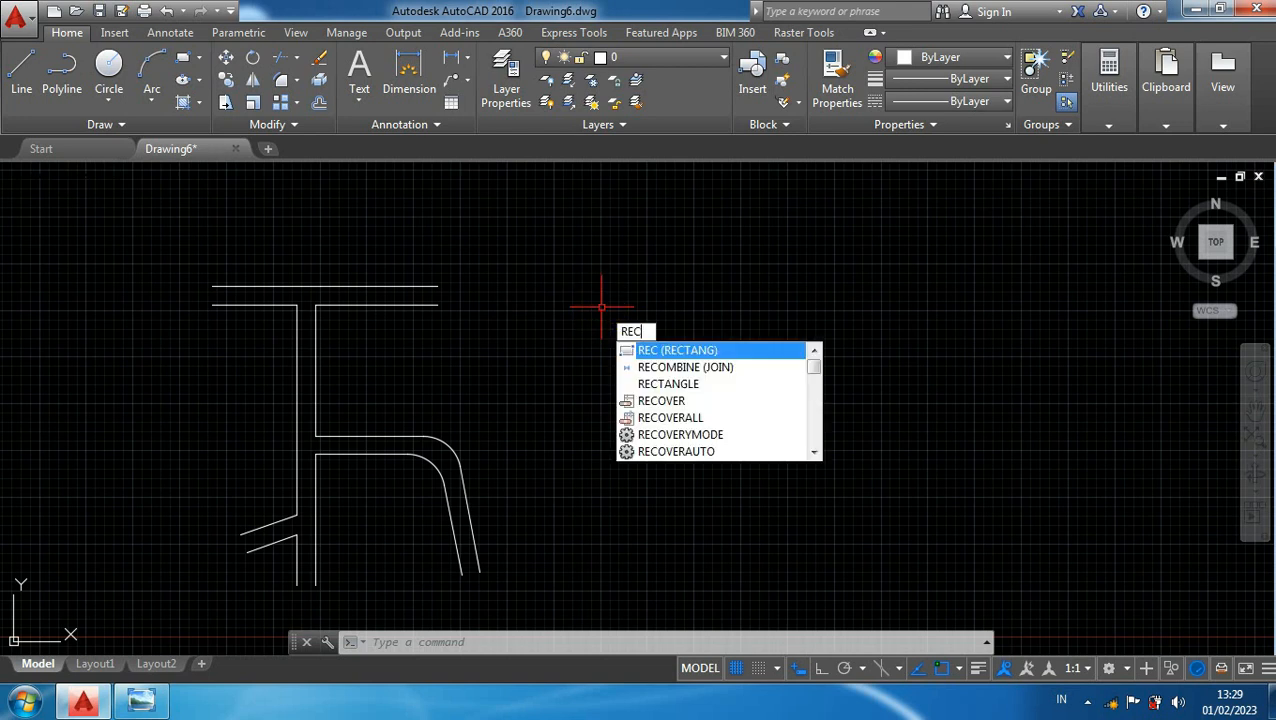
{"action": "key", "text": "Return"}
{"action": "left_click", "coordinate": [598, 257]}
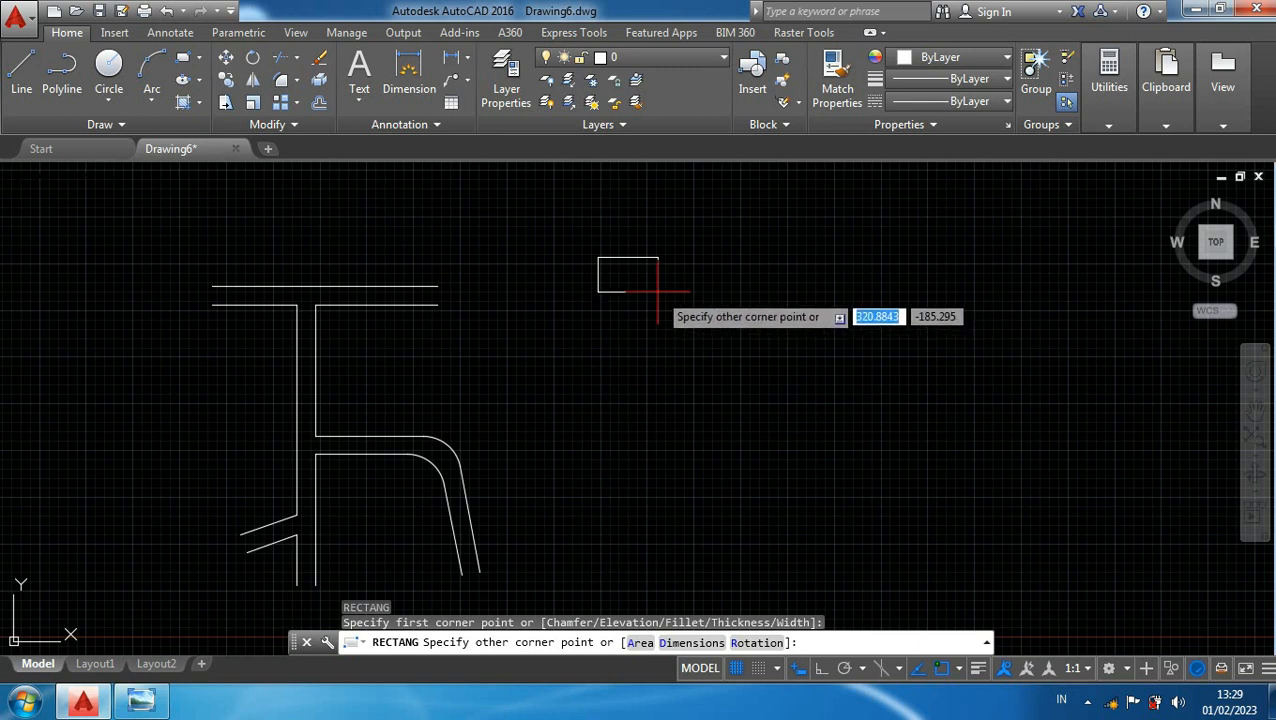
{"action": "left_click", "coordinate": [656, 291]}
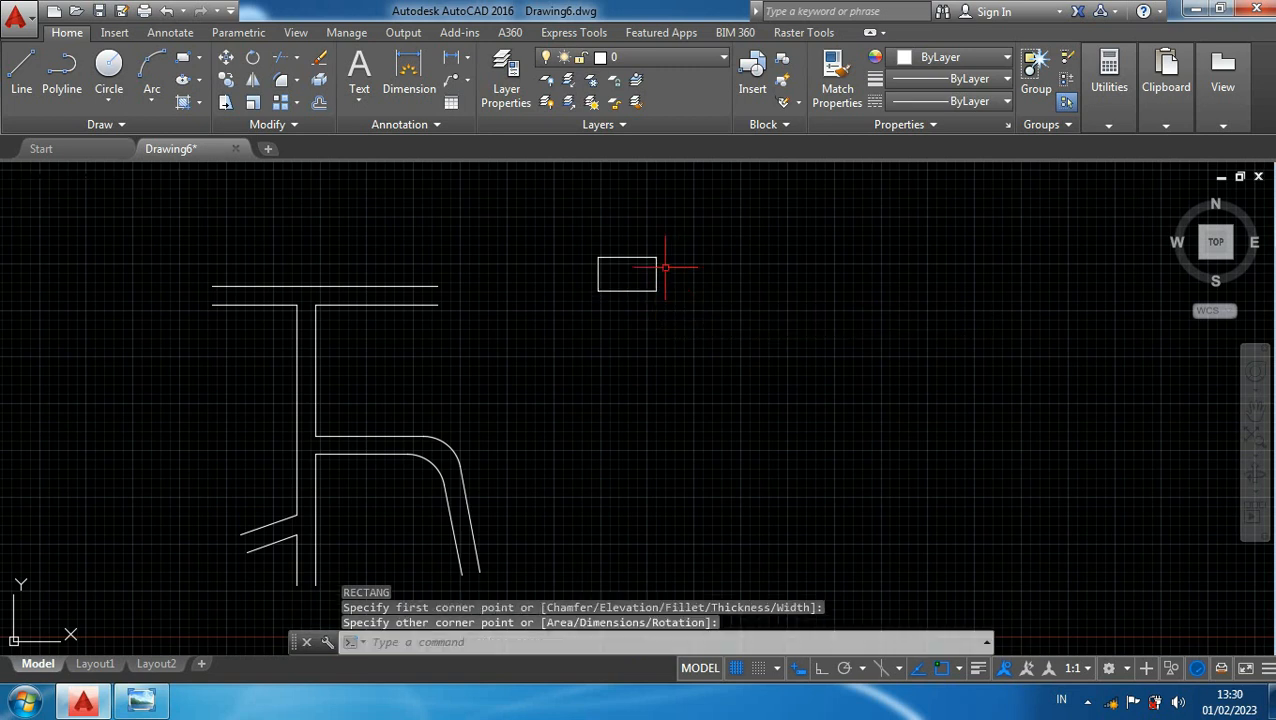
- Explode the office wall rectangle into separate lines
{"action": "scroll", "coordinate": [626, 258], "scroll_direction": "up", "scroll_amount": 2}
{"action": "left_click", "coordinate": [624, 258]}
{"action": "mouse_move", "coordinate": [628, 258]}
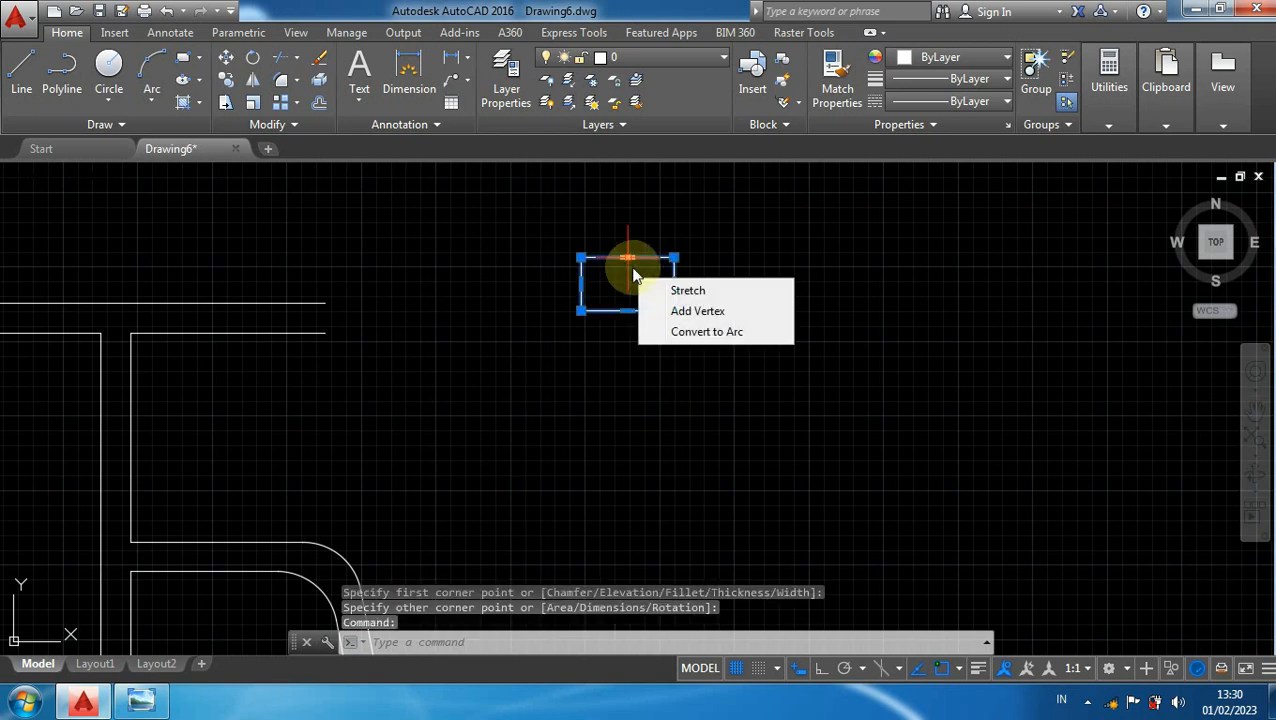
{"action": "key", "text": "Escape"}
{"action": "left_click", "coordinate": [644, 257]}
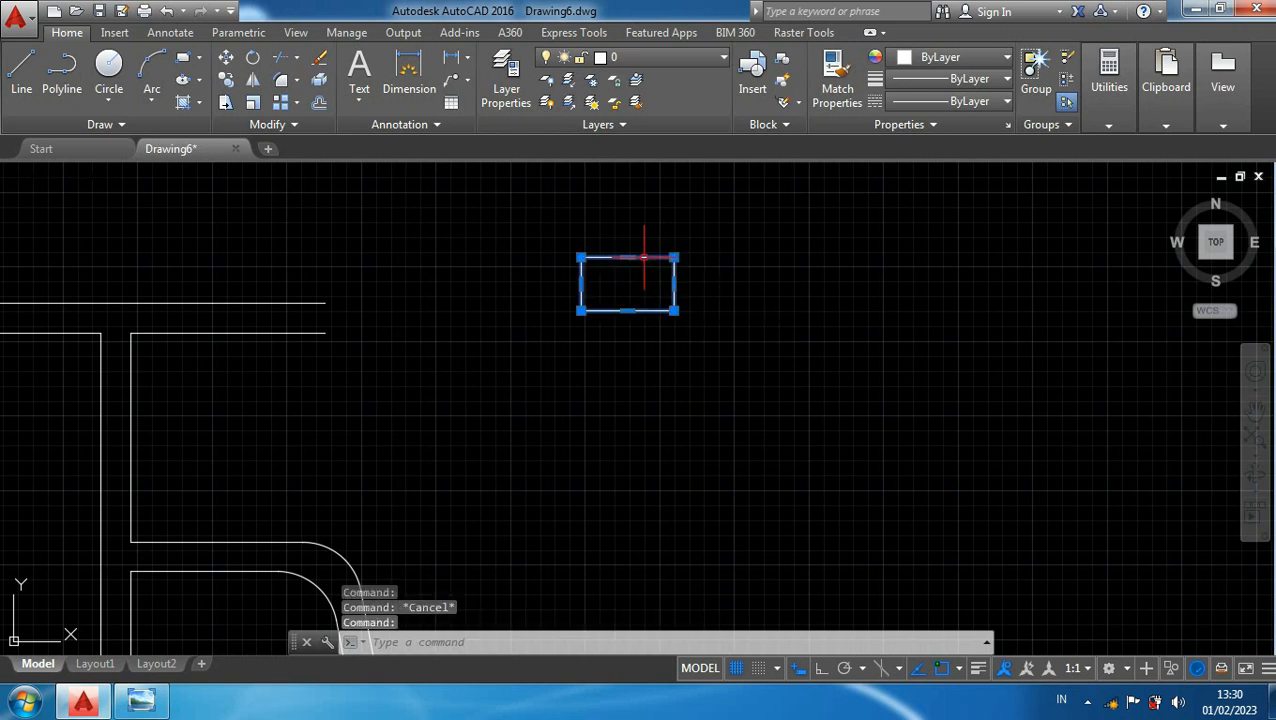
{"action": "type", "text": "x"}
{"action": "key", "text": "Return"}
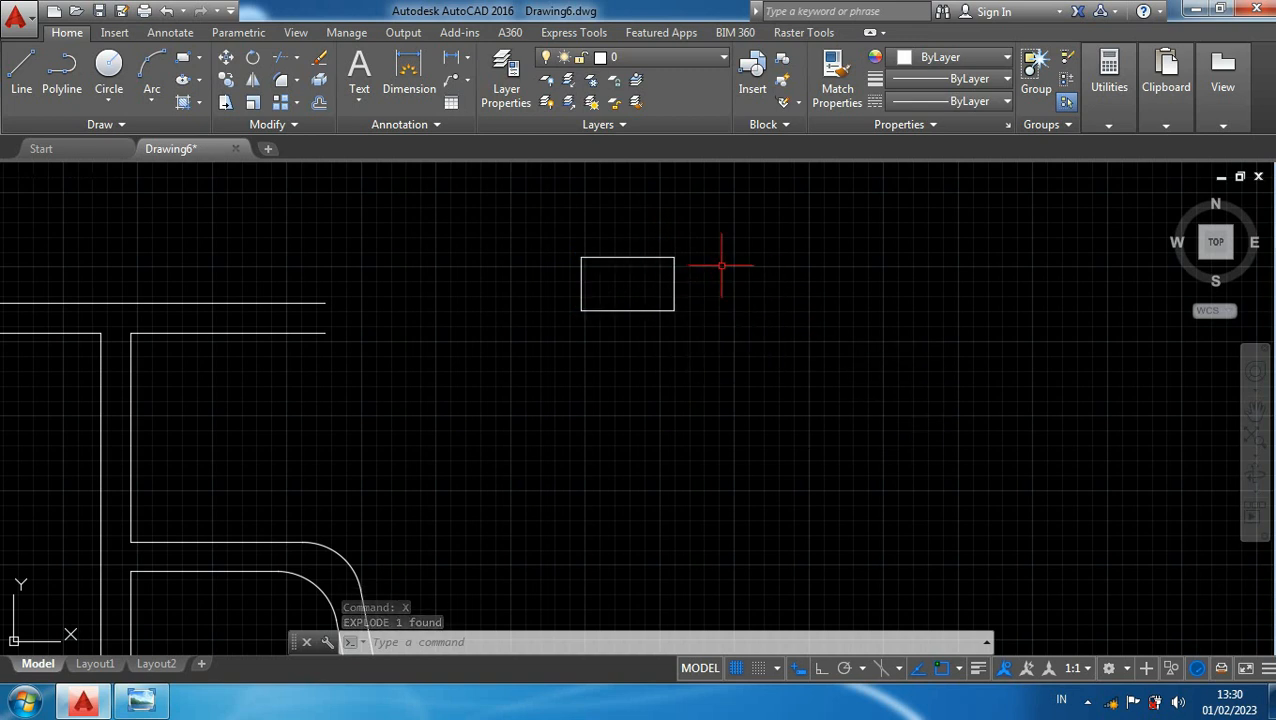
- Draw a 50-unit horizontal line outward from the upper-right corner of the office wall as the right eave
{"action": "type", "text": "L"}
{"action": "key", "text": "Return"}
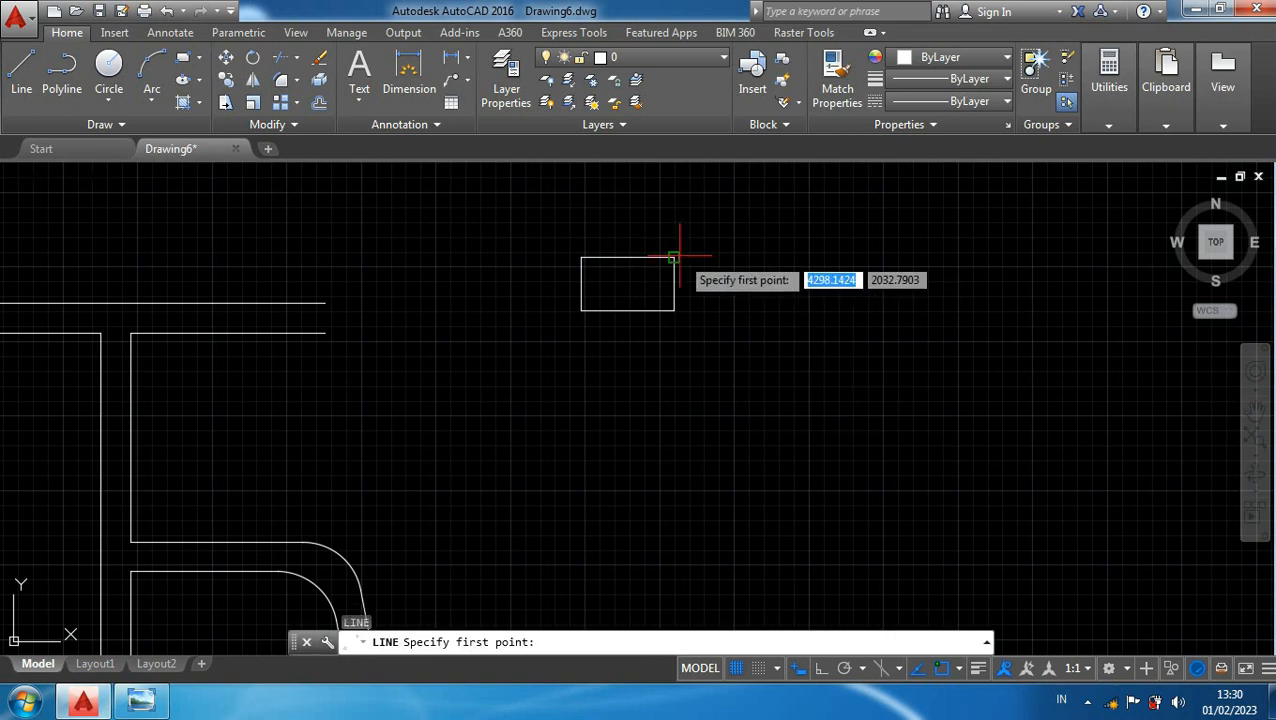
{"action": "left_click", "coordinate": [674, 258]}
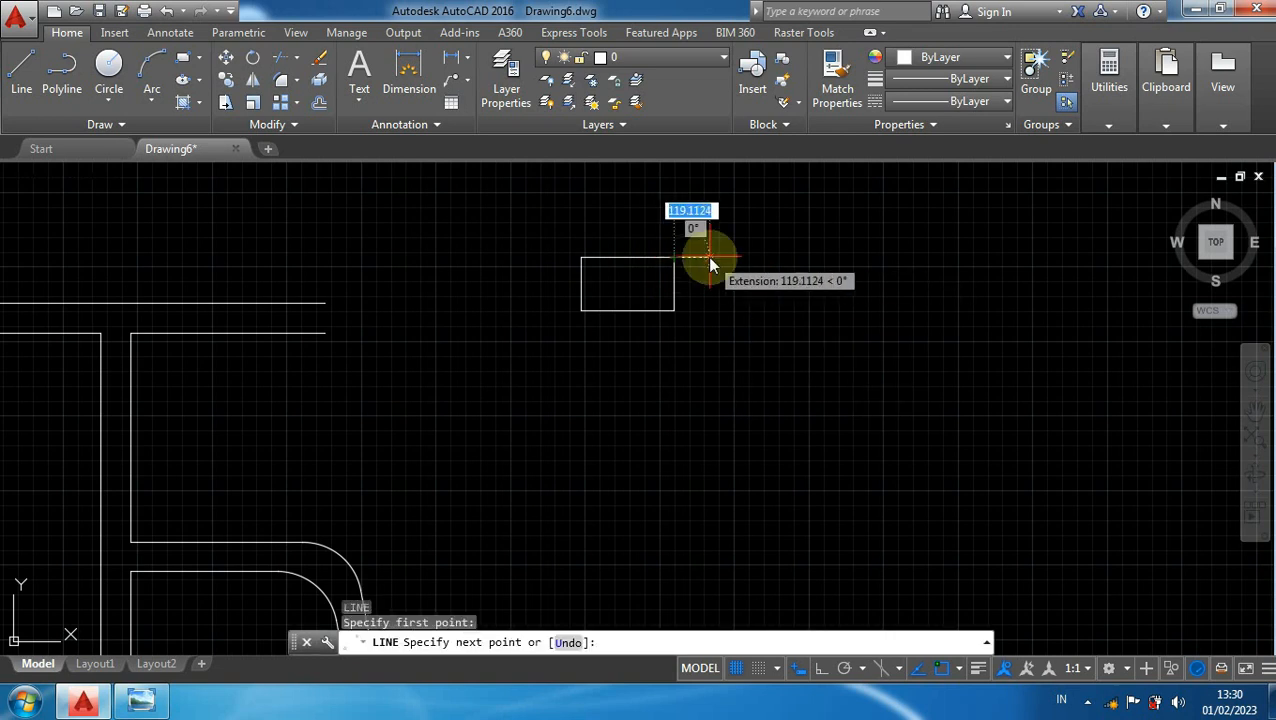
{"action": "type", "text": "5"}
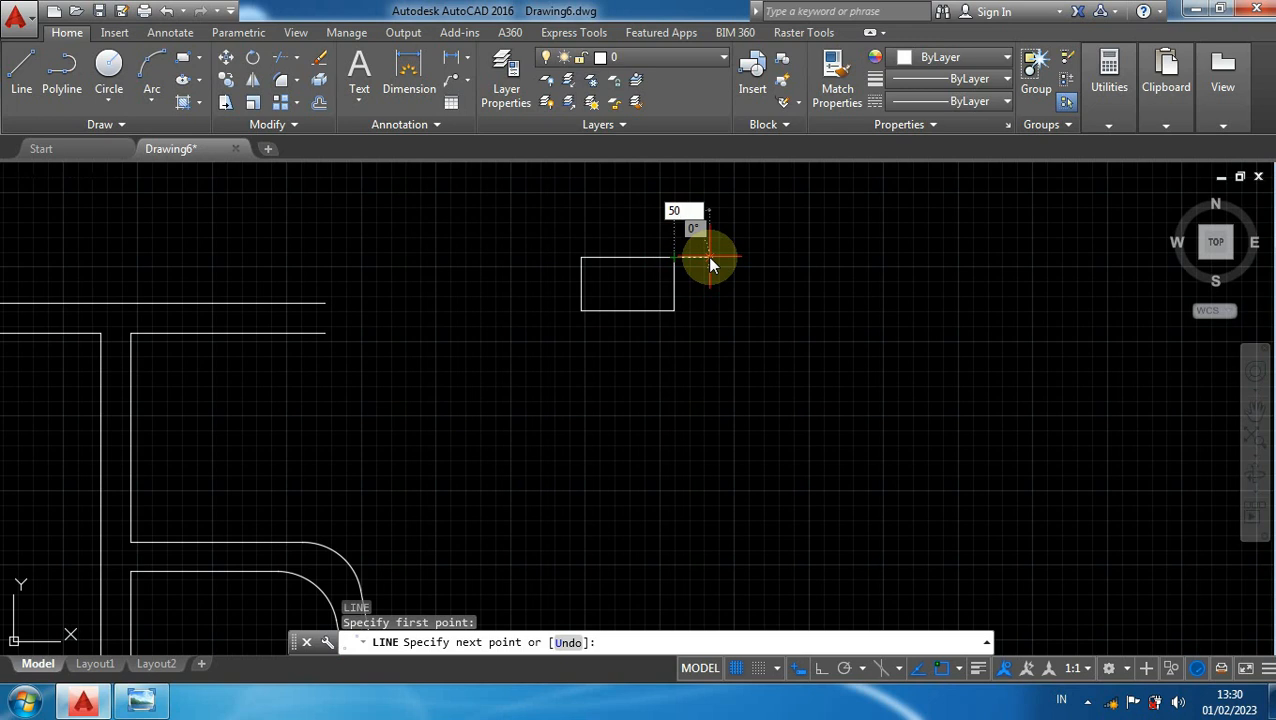
{"action": "type", "text": "0"}
{"action": "key", "text": "Return"}
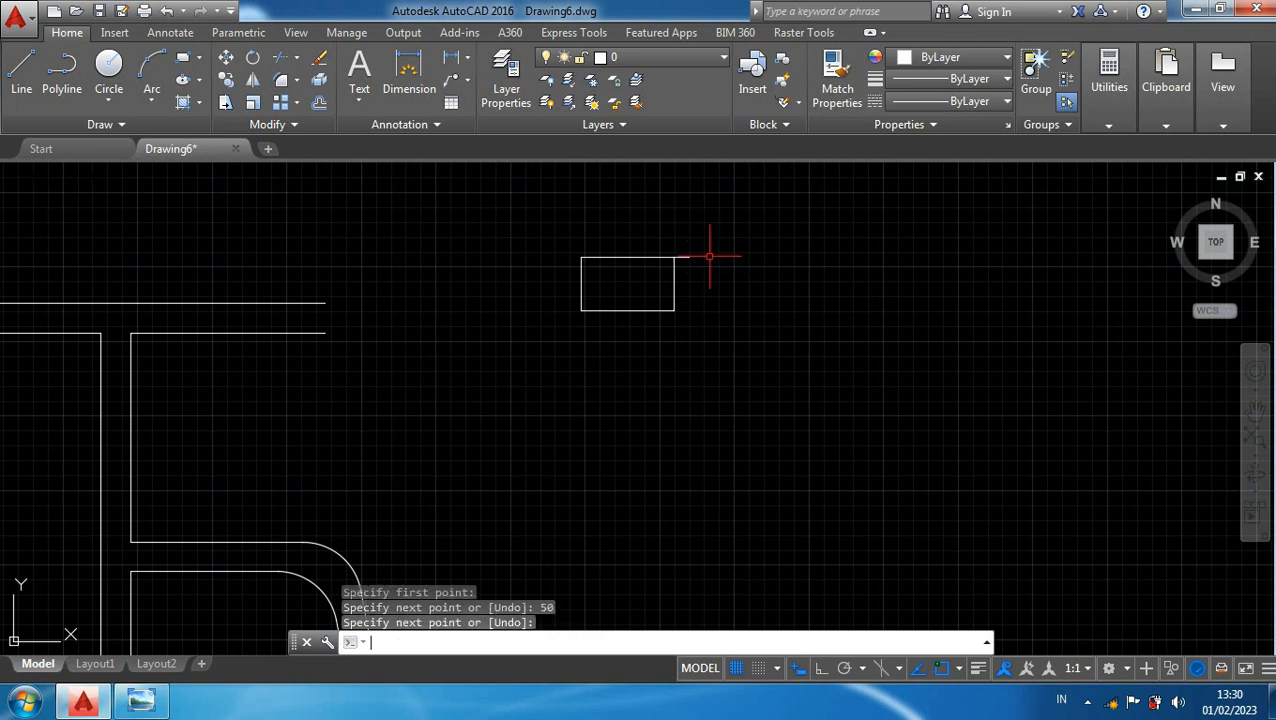
{"action": "key", "text": "Return"}
- Copy the right eave line from its outer end to the wall's upper-left corner to form the left eave
{"action": "scroll", "coordinate": [695, 276], "scroll_direction": "up", "scroll_amount": 2}
{"action": "left_click", "coordinate": [672, 248]}
{"action": "type", "text": "Co"}
{"action": "key", "text": "Return"}
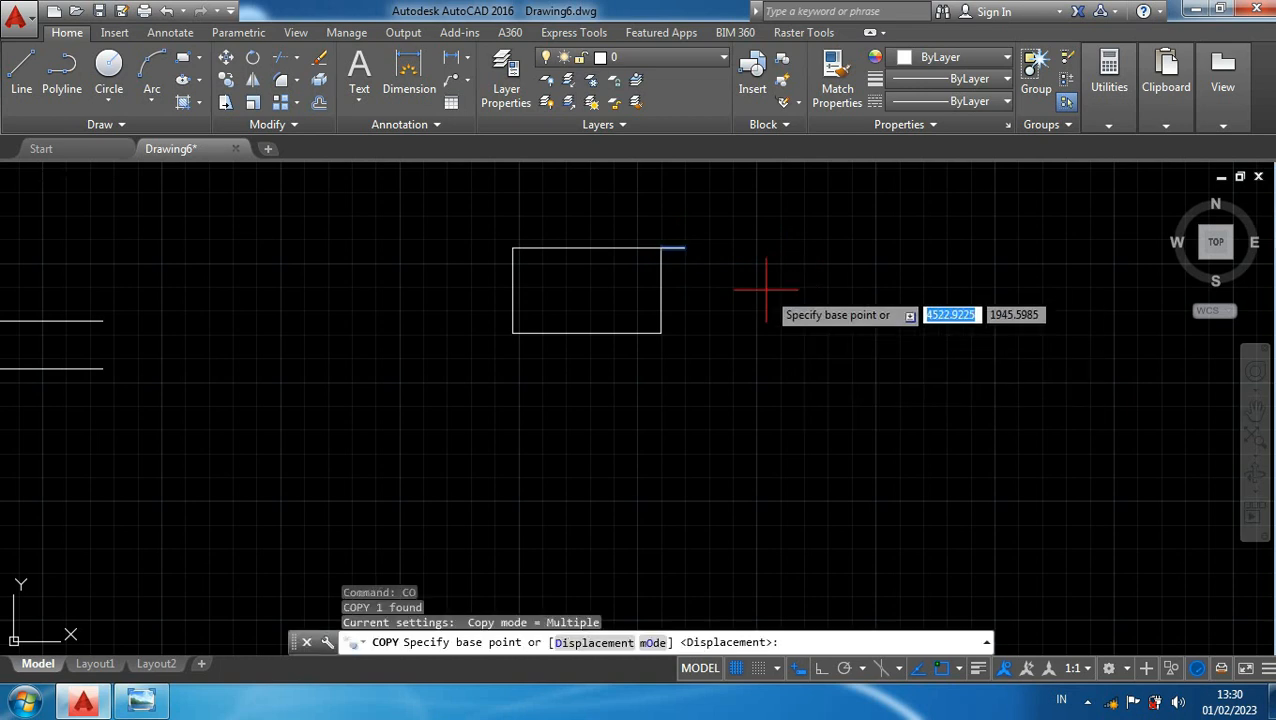
{"action": "left_click", "coordinate": [688, 247]}
{"action": "left_click", "coordinate": [513, 247]}
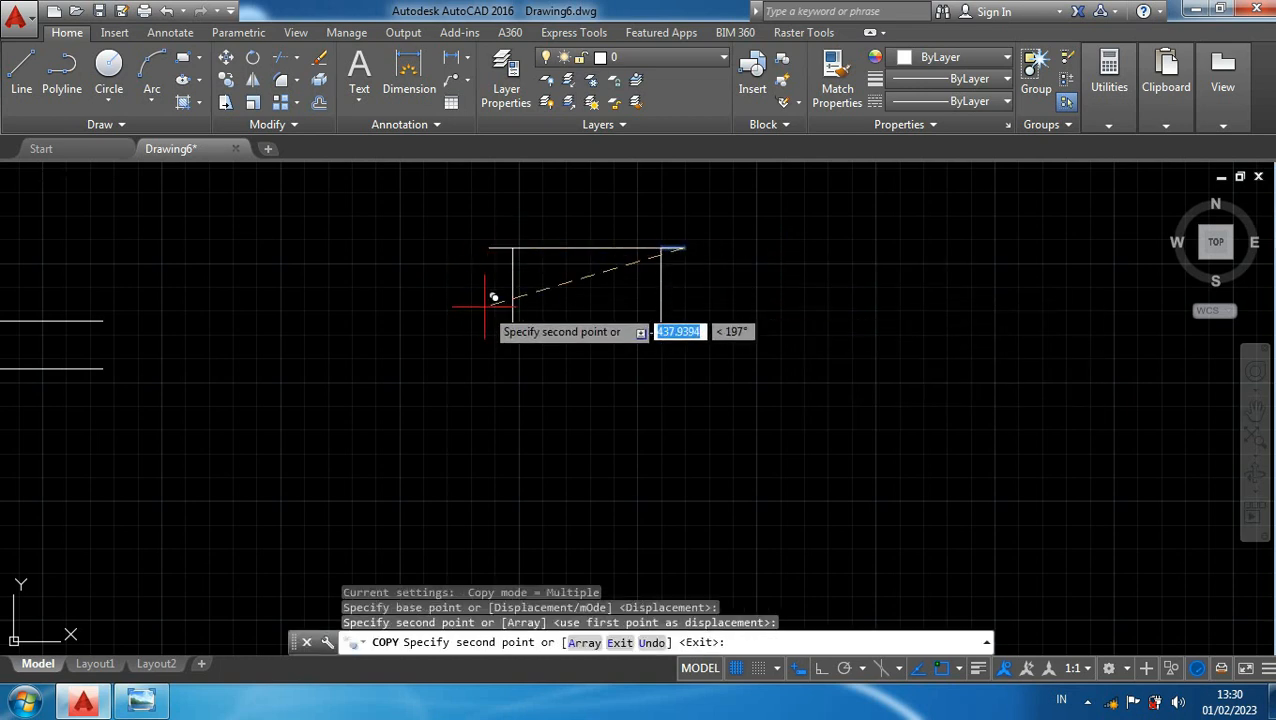
{"action": "key", "text": "Escape"}
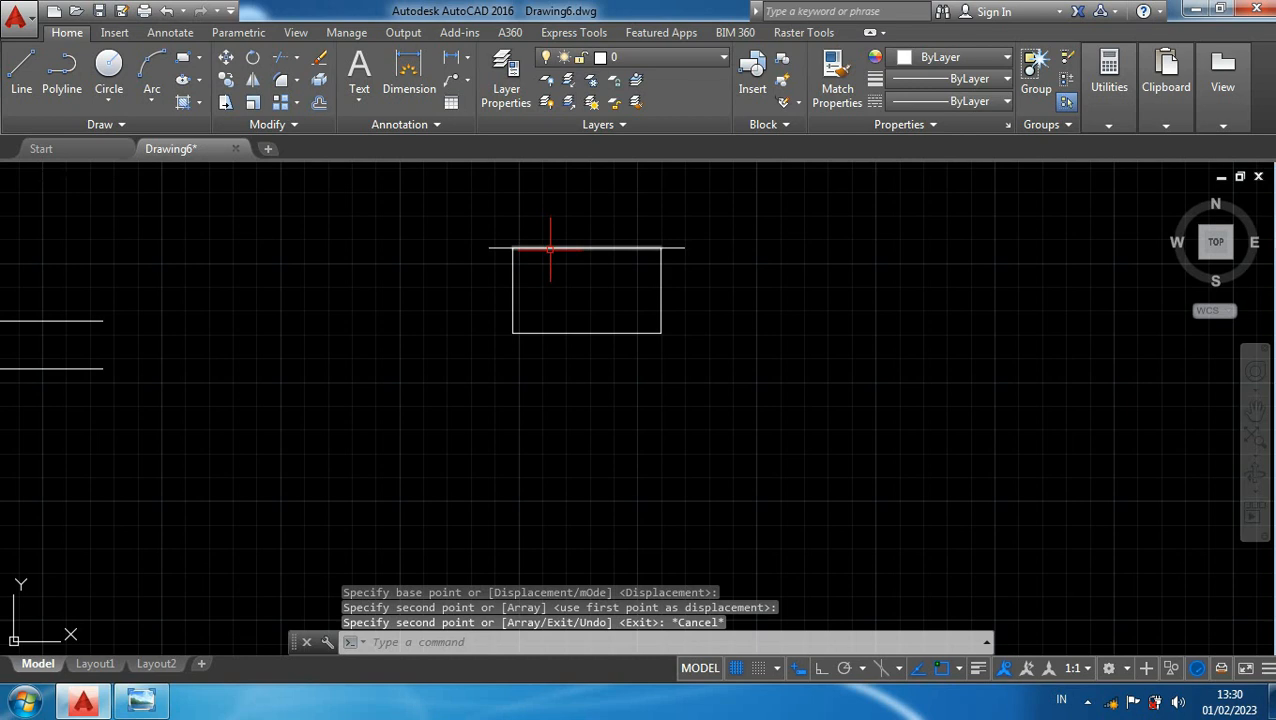
- Offset the office wall's top edge 50 units upward to form the roof ridge
{"action": "left_click", "coordinate": [586, 248]}
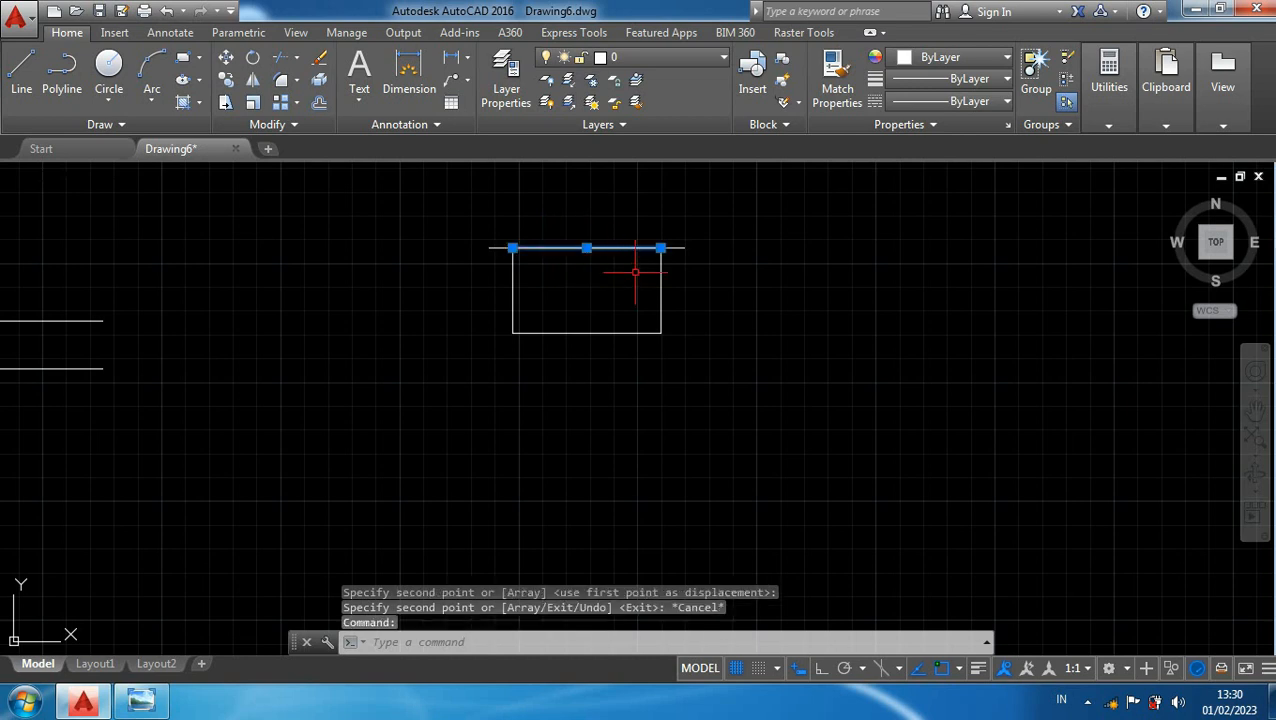
{"action": "type", "text": "o"}
{"action": "key", "text": "Return"}
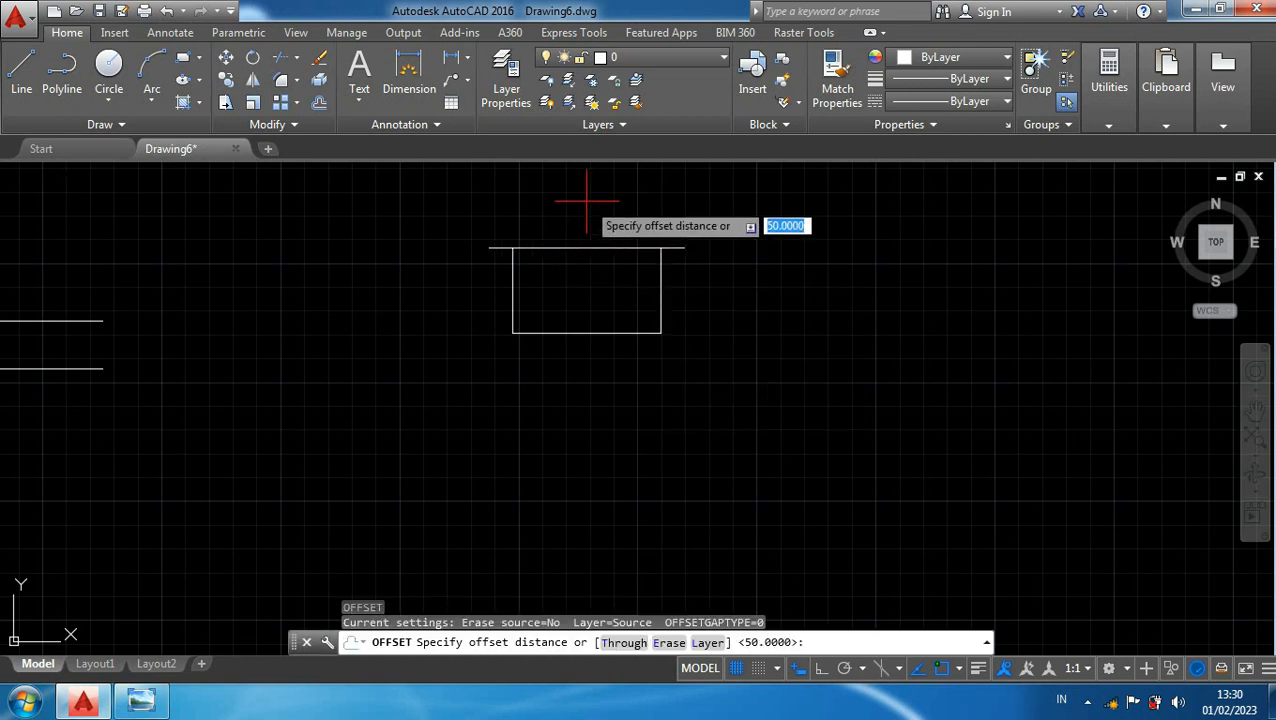
{"action": "type", "text": "50"}
{"action": "key", "text": "Return"}
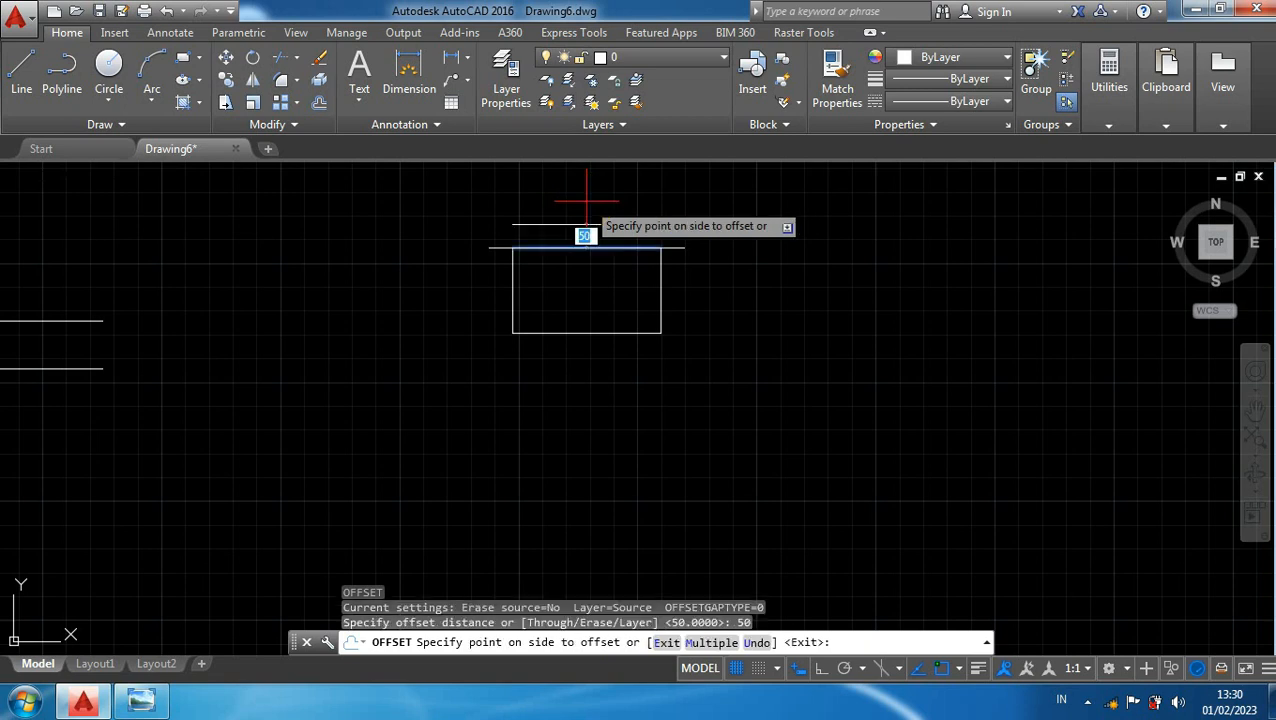
{"action": "left_click", "coordinate": [587, 201]}
{"action": "key", "text": "Escape"}
- Draw the two slanted roof edges joining the outer ends of the eaves to the ends of the ridge line
{"action": "scroll", "coordinate": [683, 240], "scroll_direction": "up", "scroll_amount": 3}
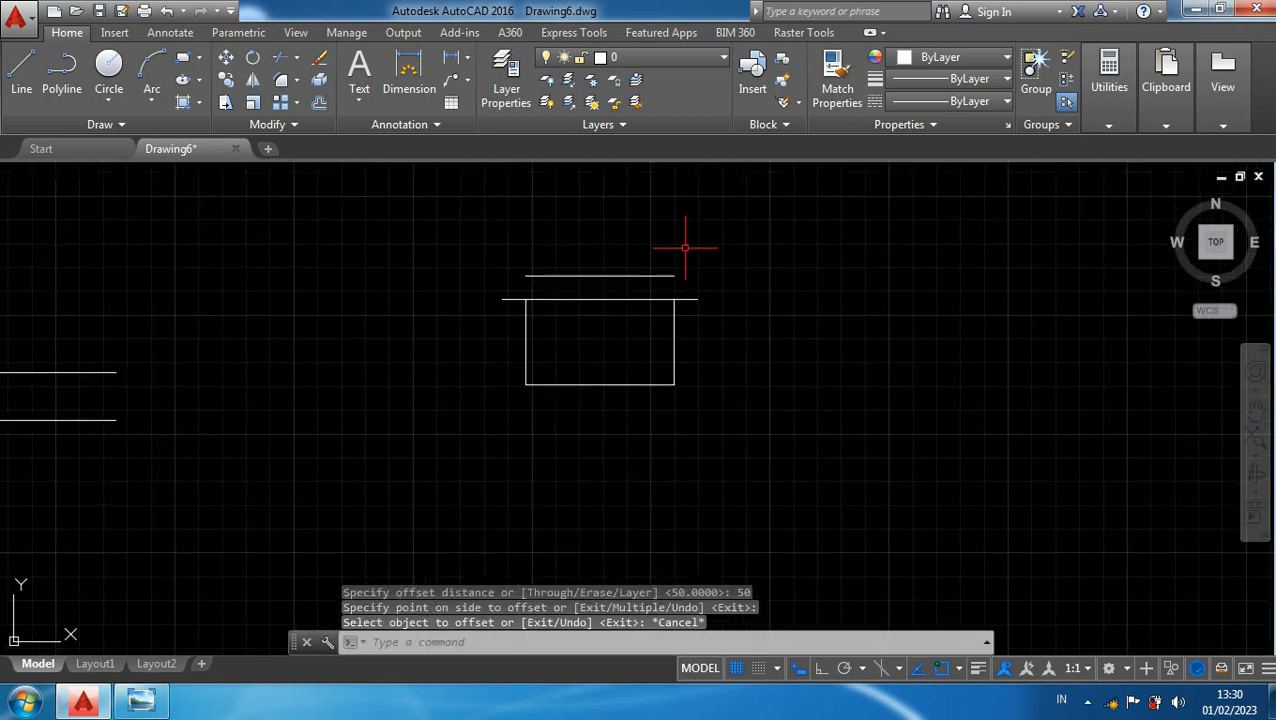
{"action": "type", "text": "l"}
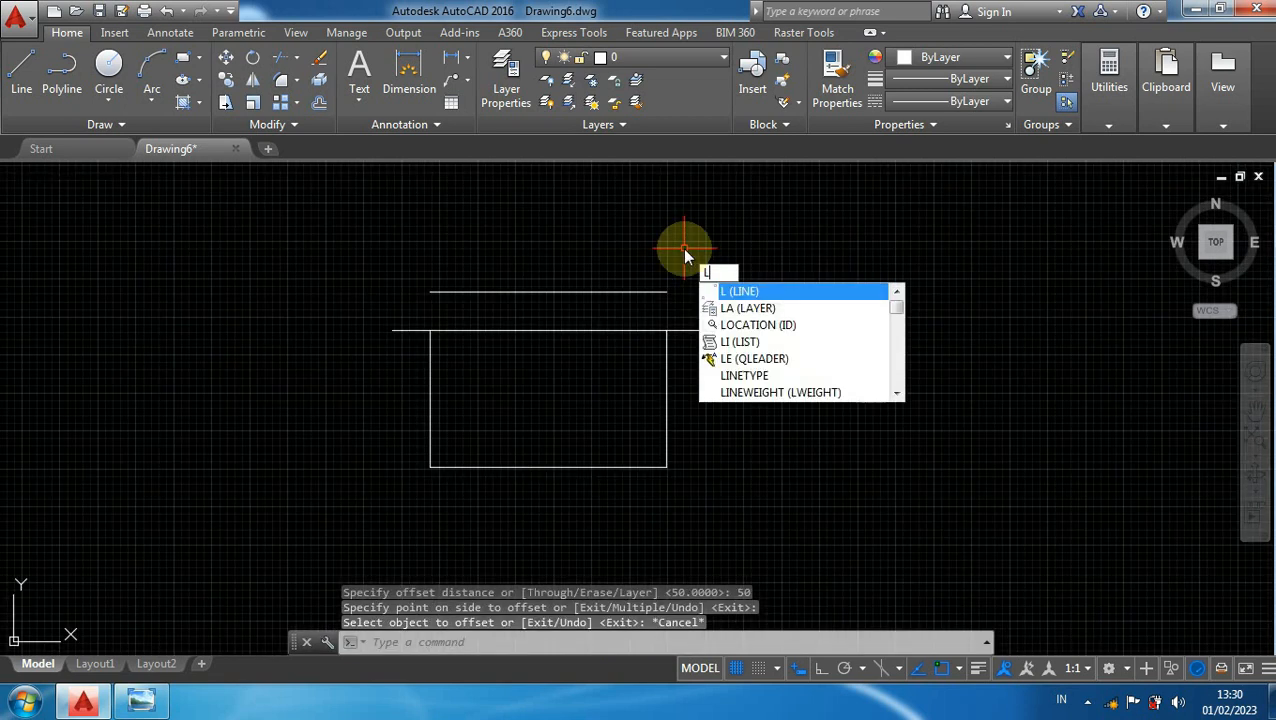
{"action": "key", "text": "Return"}
{"action": "left_click", "coordinate": [668, 330]}
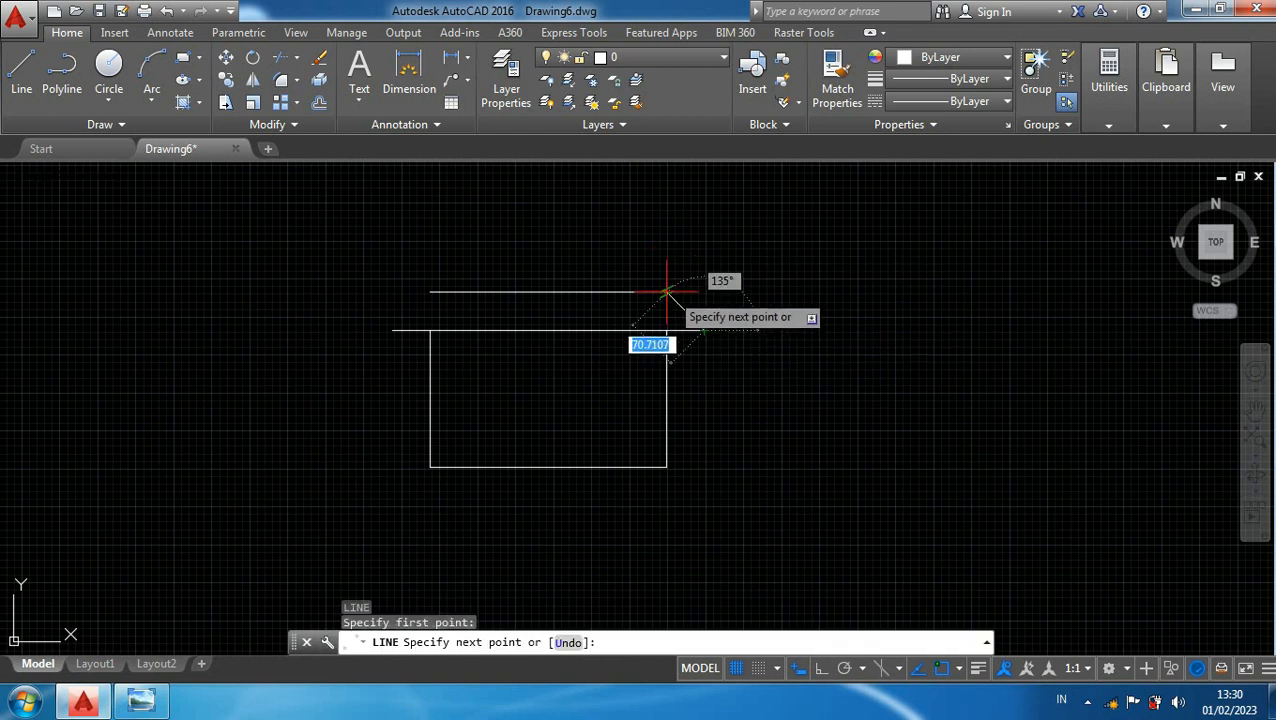
{"action": "left_click", "coordinate": [668, 292]}
{"action": "key", "text": "Return"}
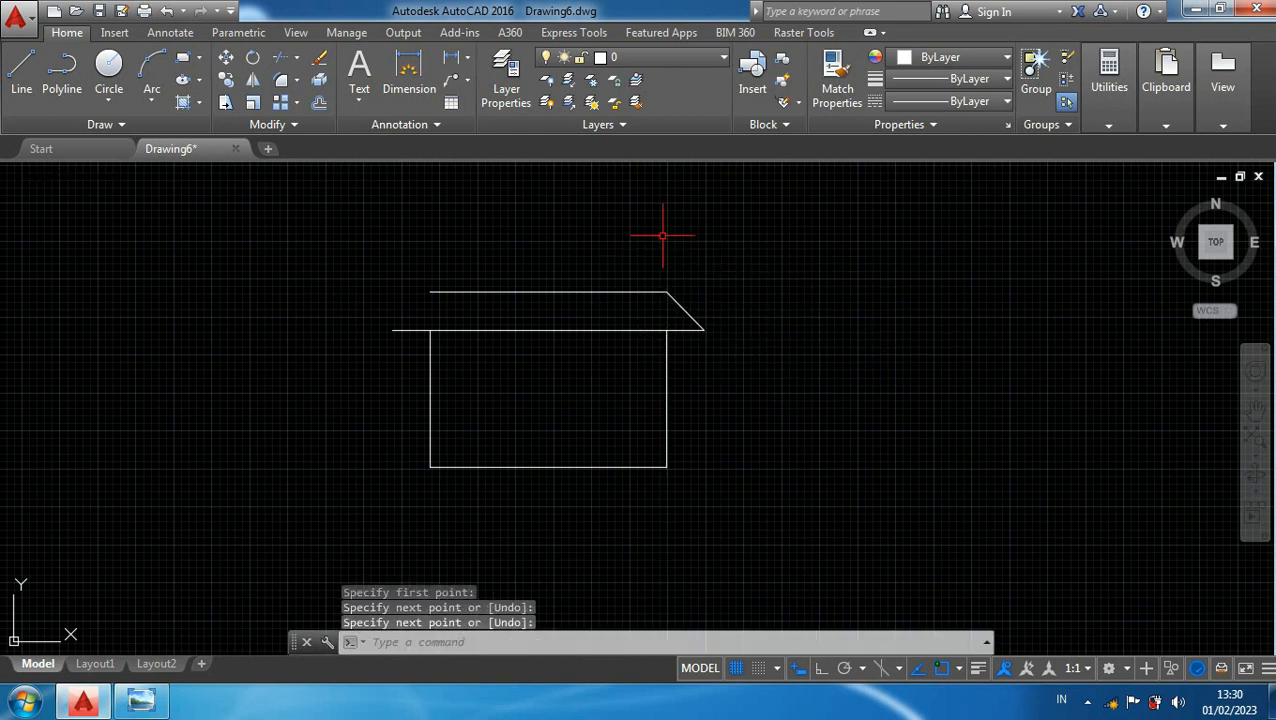
{"action": "key", "text": "Return"}
{"action": "left_click", "coordinate": [392, 330]}
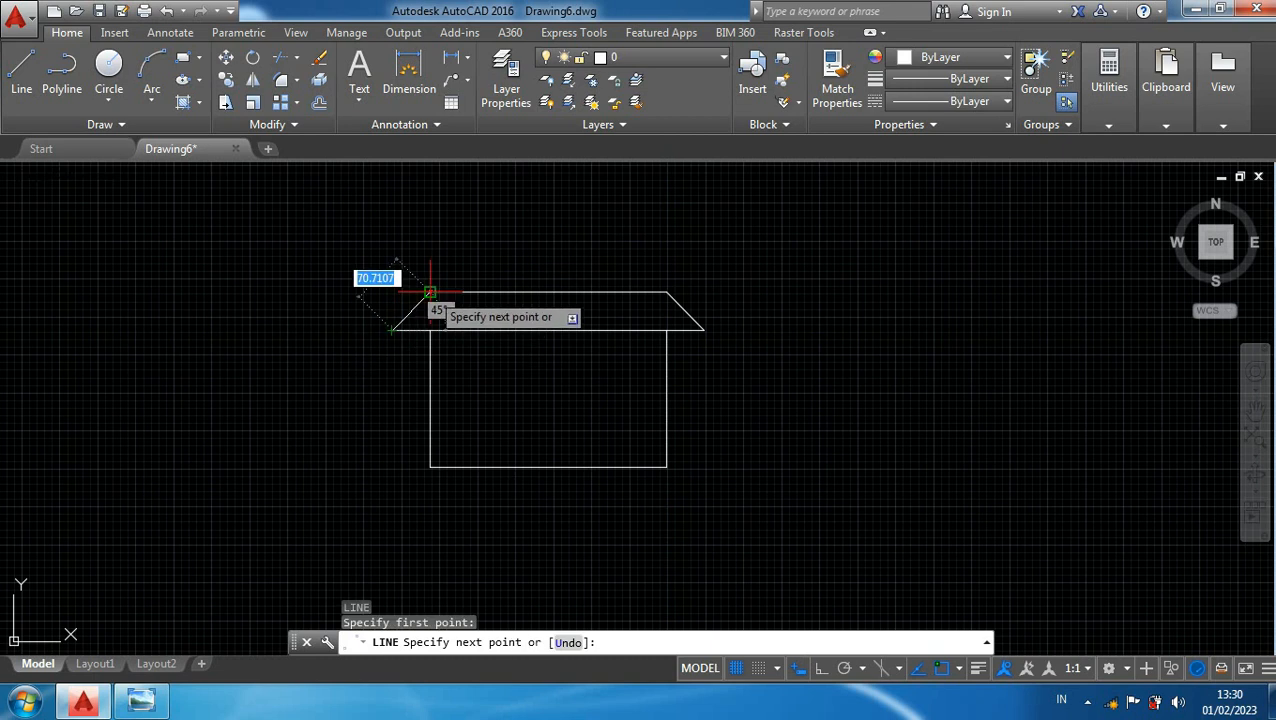
{"action": "left_click", "coordinate": [430, 292]}
{"action": "key", "text": "Return"}
- Turn on Ortho and draw a vertical door line about 100 units high from the midpoint of the office's bottom edge
{"action": "scroll", "coordinate": [508, 302], "scroll_direction": "down", "scroll_amount": 2}
{"action": "middle_click_drag", "start_coordinate": [521, 346], "coordinate": [558, 298]}
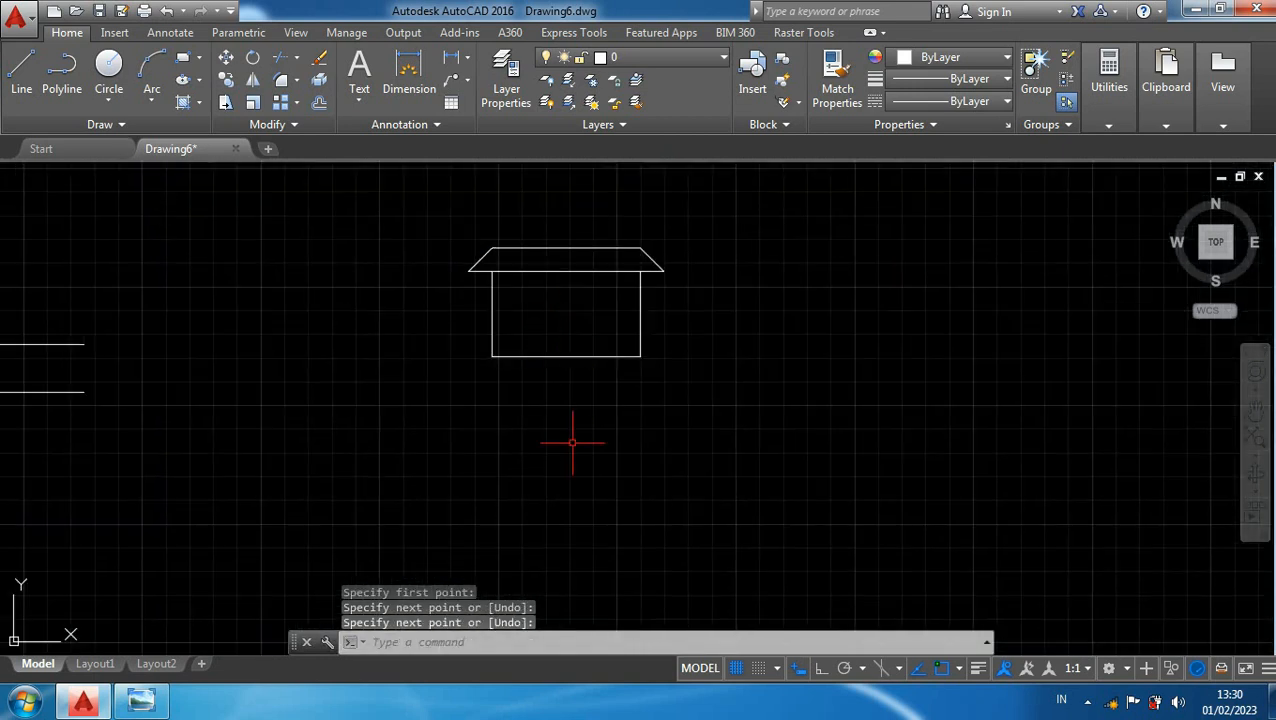
{"action": "type", "text": "L"}
{"action": "key", "text": "Return"}
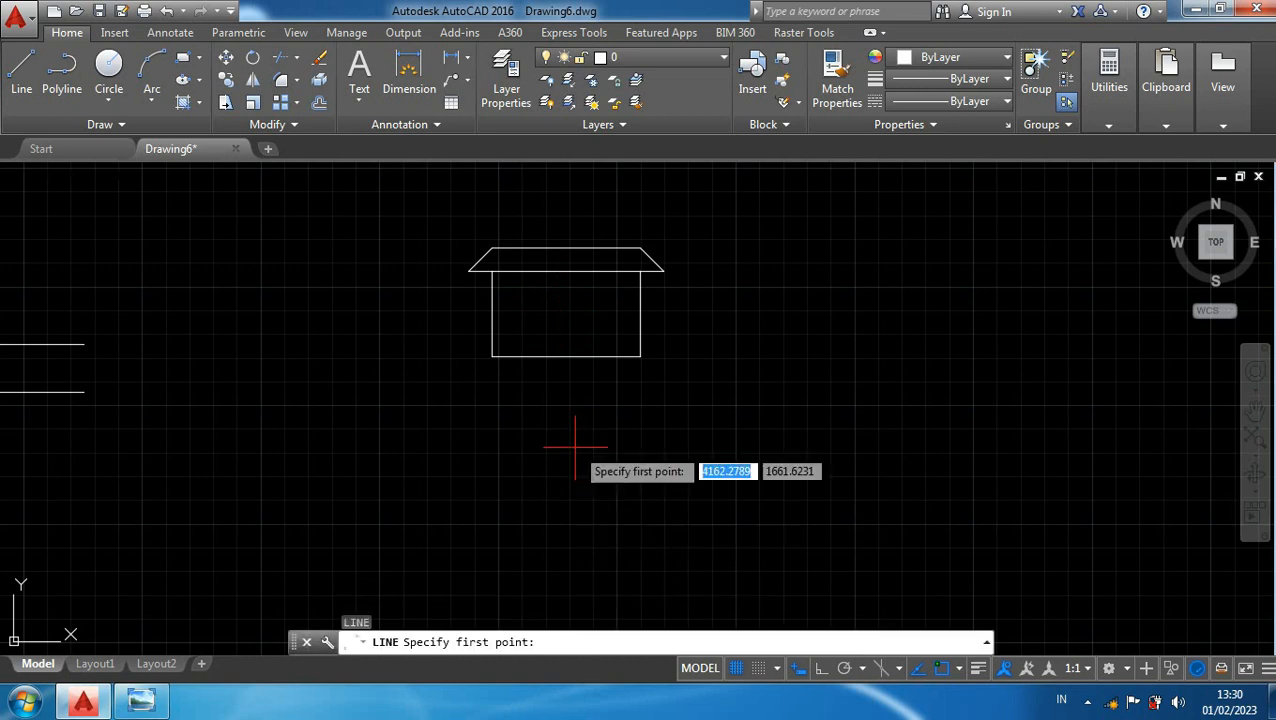
{"action": "left_click", "coordinate": [565, 356]}
{"action": "scroll", "coordinate": [572, 315], "scroll_direction": "up", "scroll_amount": 2}
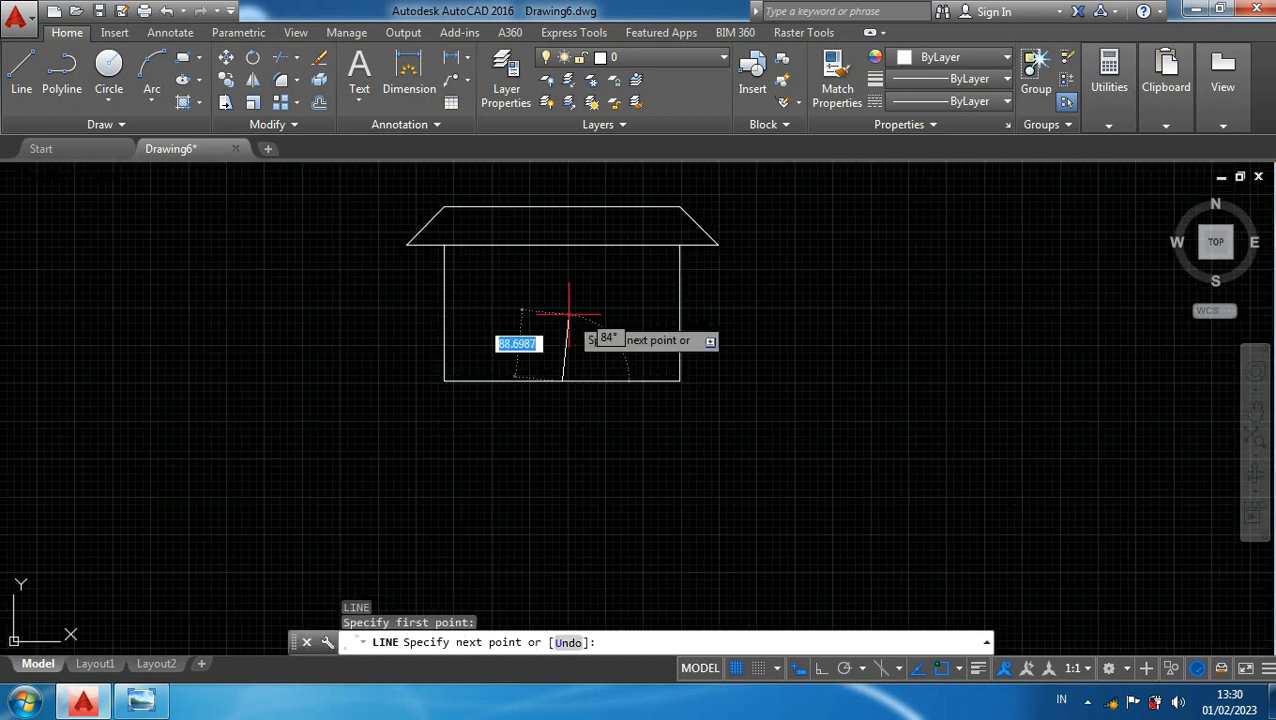
{"action": "key", "text": "F8"}
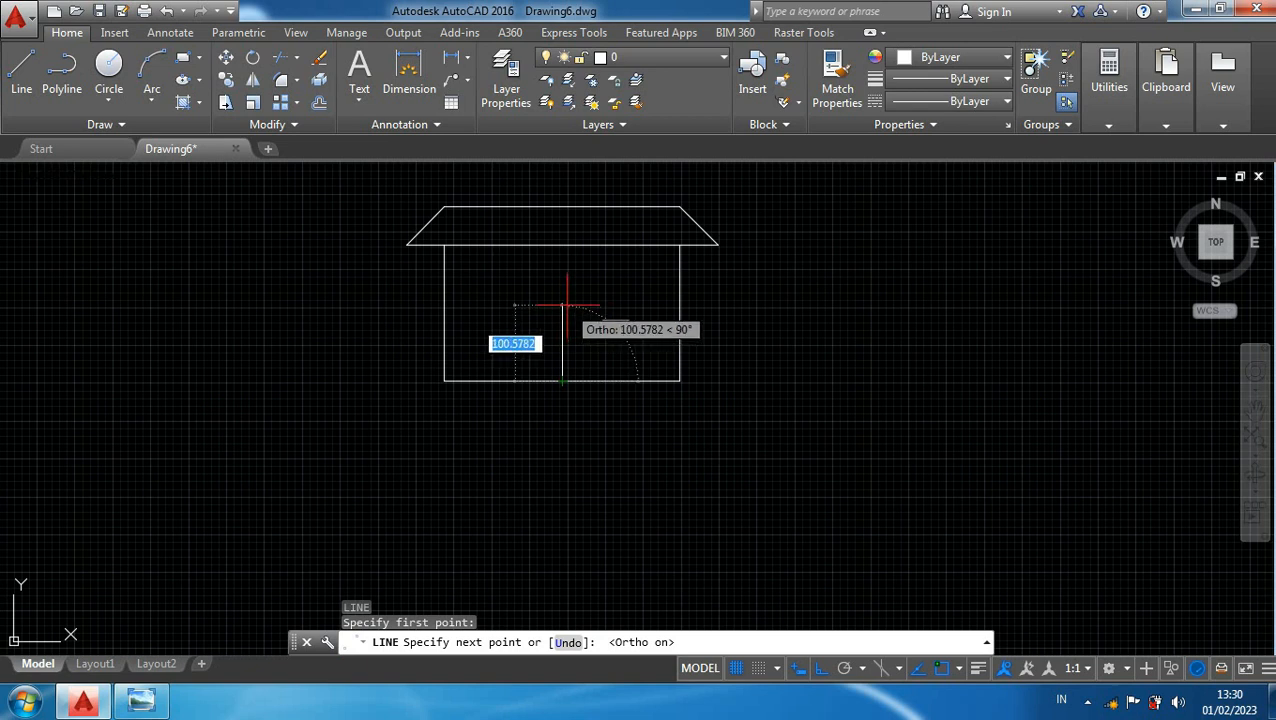
{"action": "left_click", "coordinate": [563, 306]}
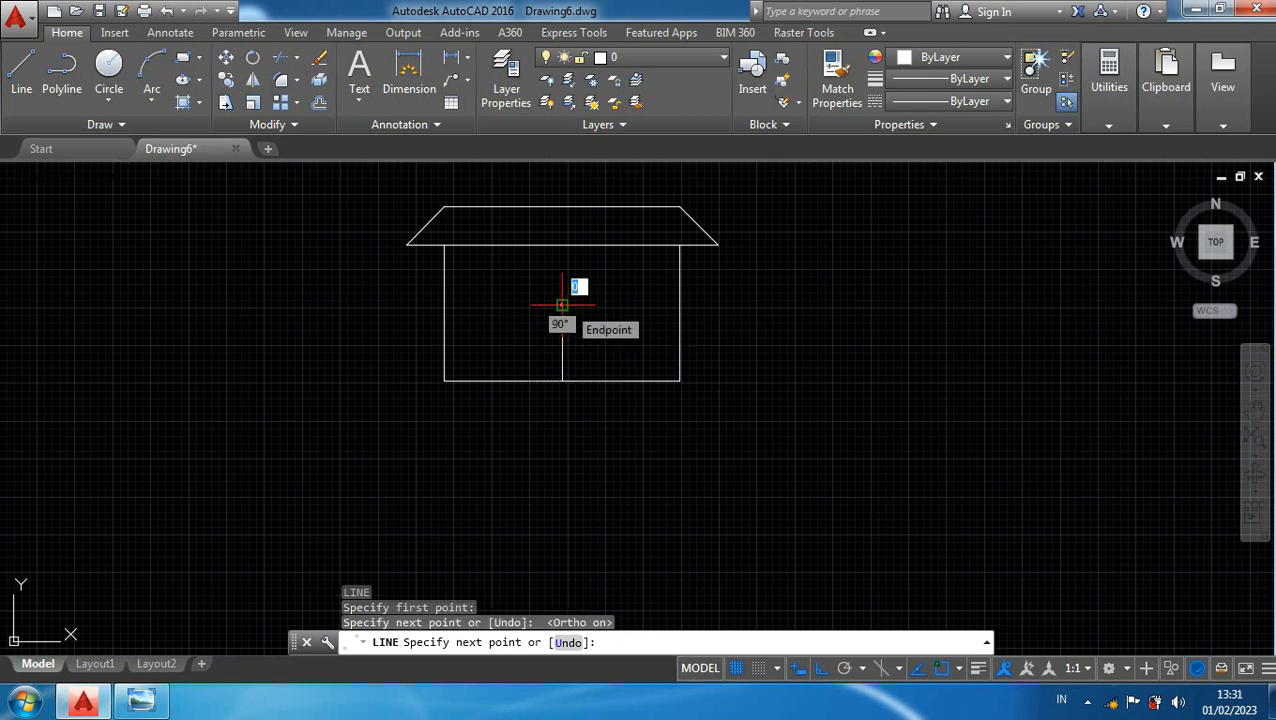
{"action": "key", "text": "Return"}
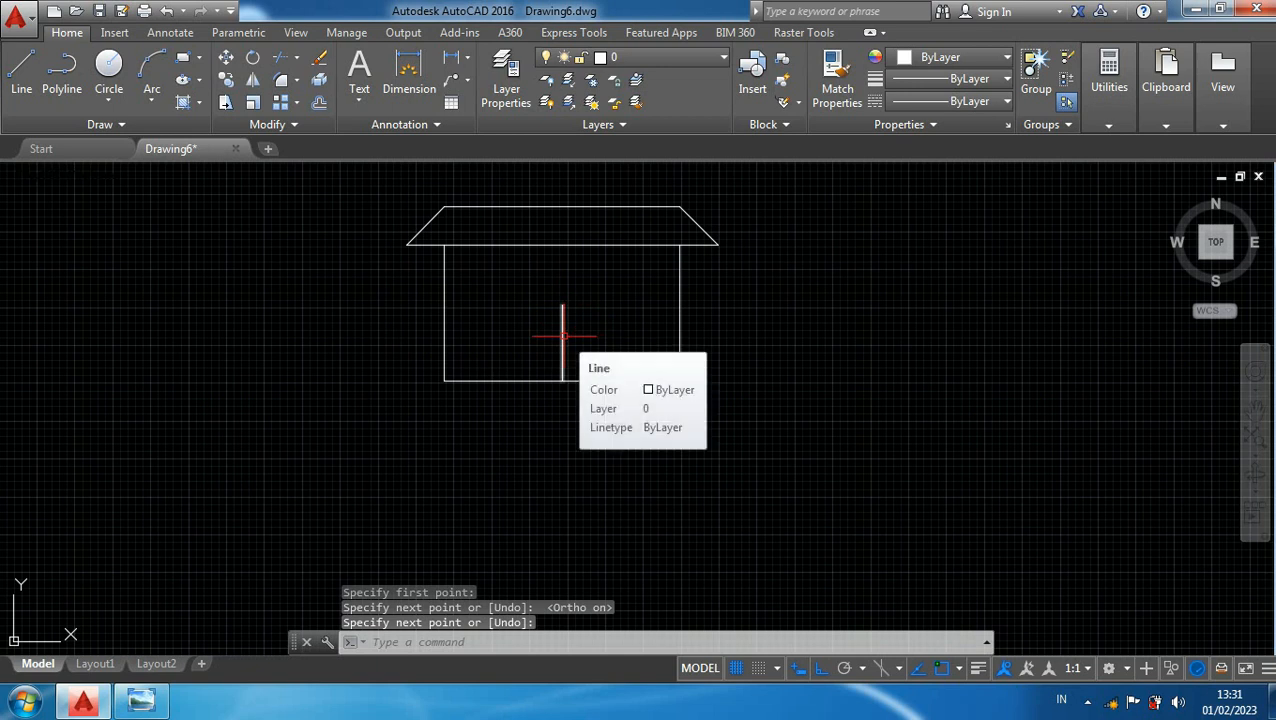
{"action": "left_click", "coordinate": [563, 336]}
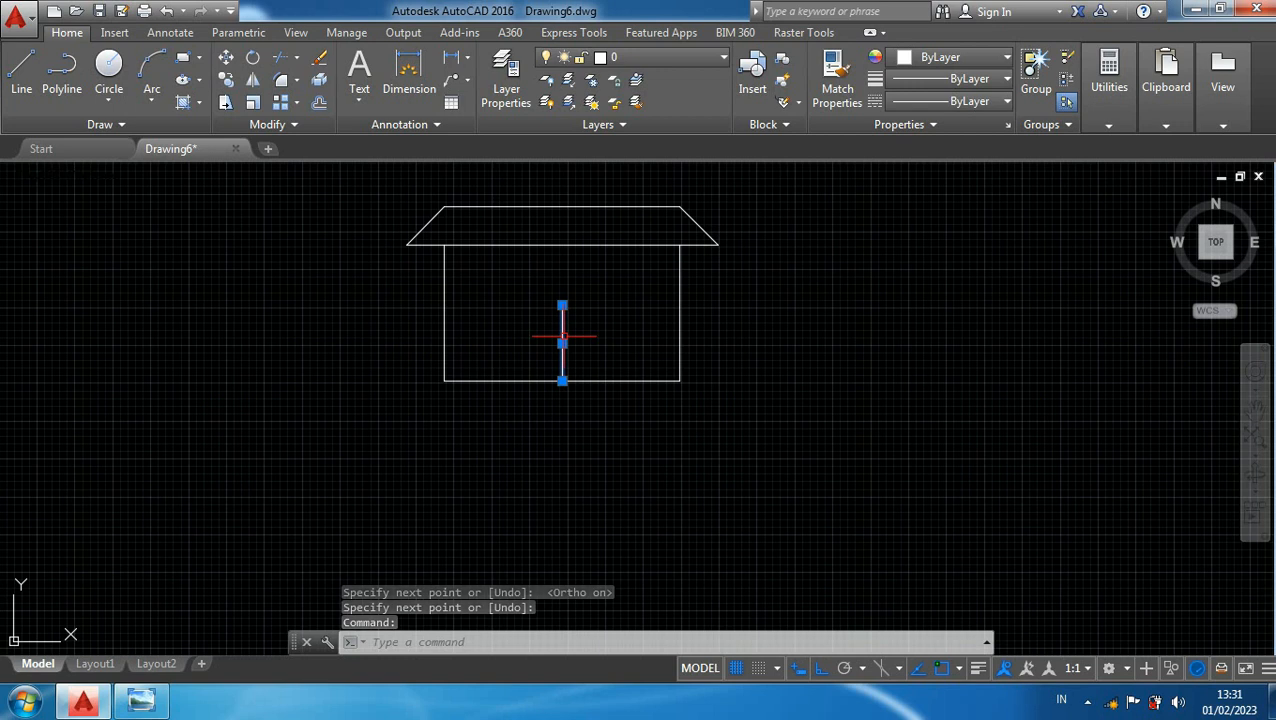
{"action": "type", "text": "o"}
{"action": "key", "text": "Return"}
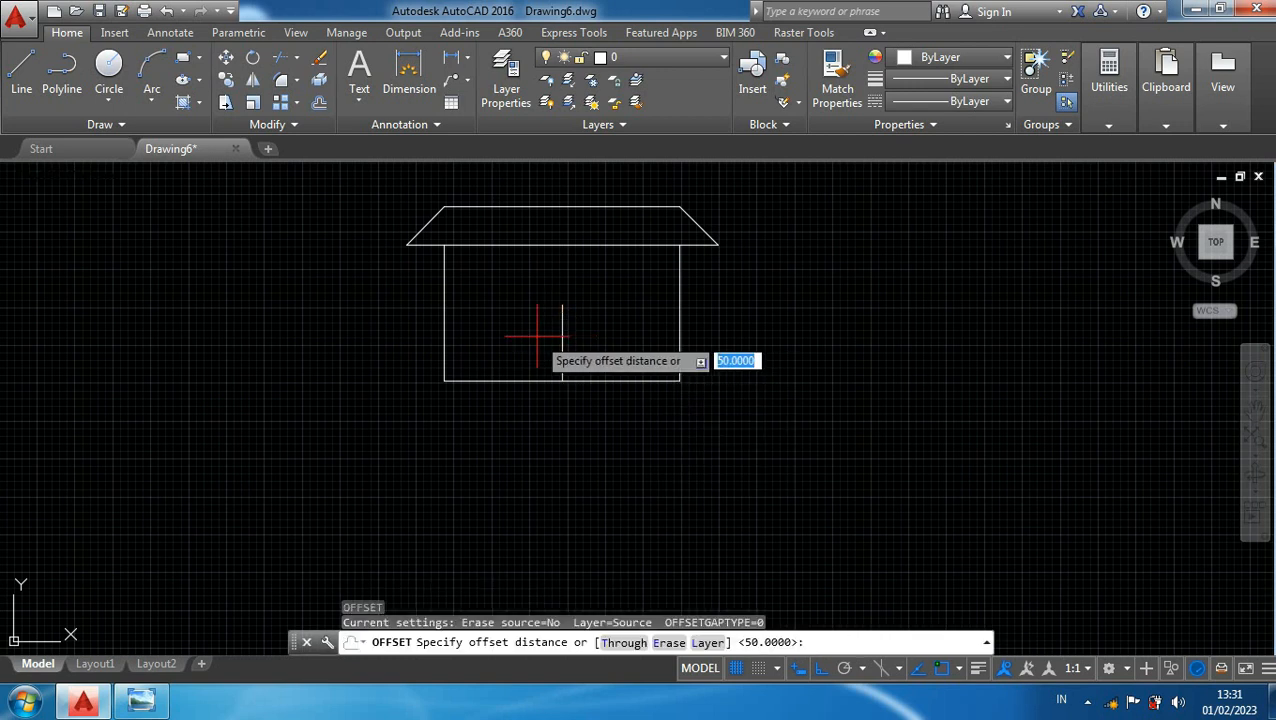
{"action": "type", "text": "1"}
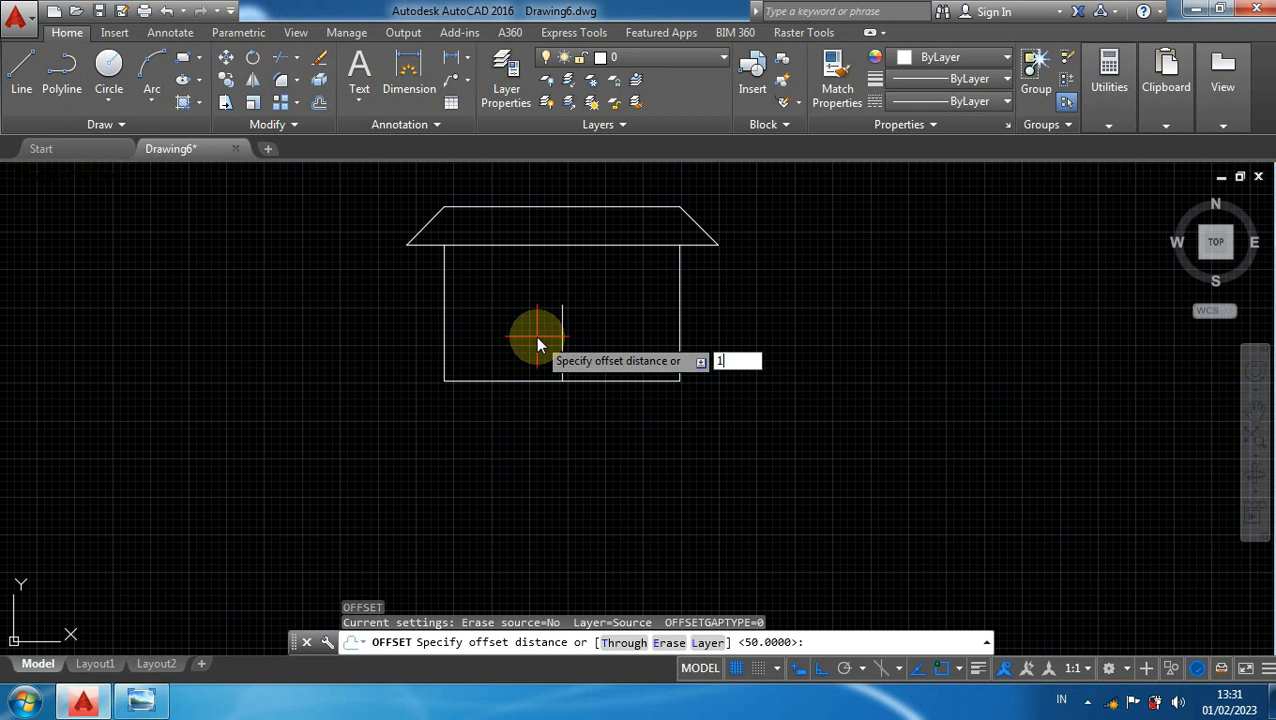
{"action": "type", "text": "00"}
{"action": "key", "text": "Return"}
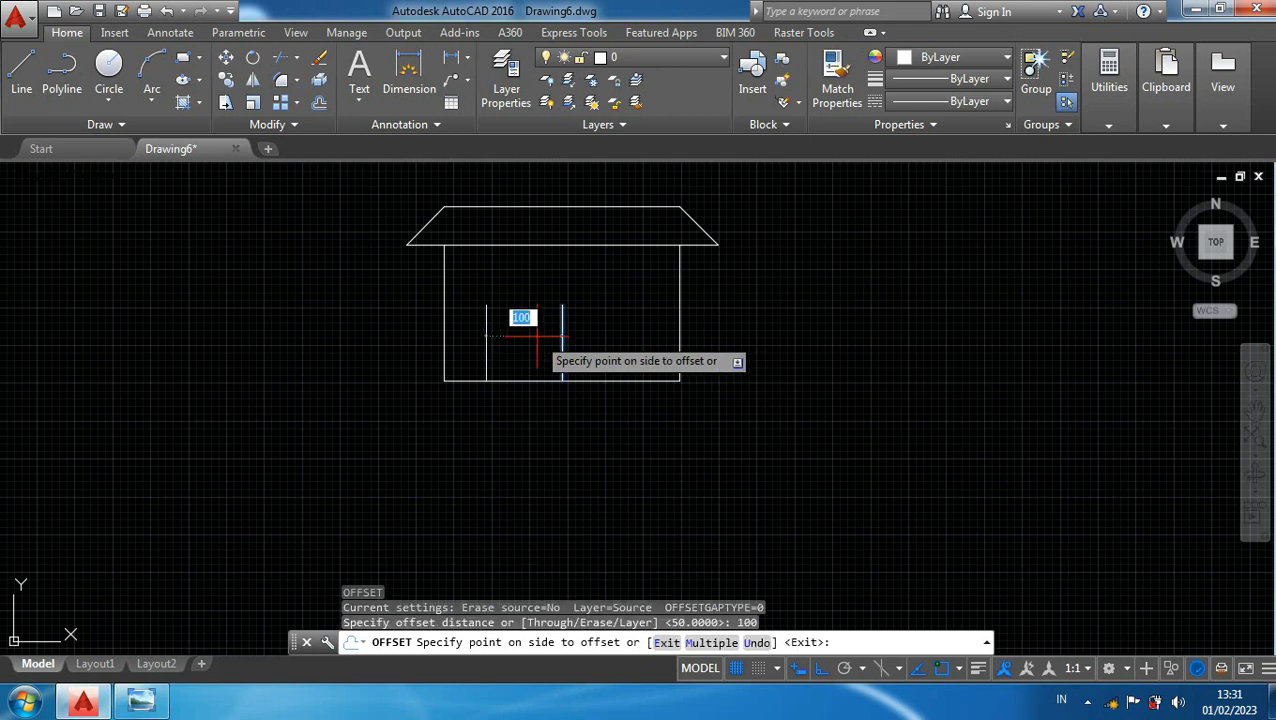
{"action": "key", "text": "Escape"}
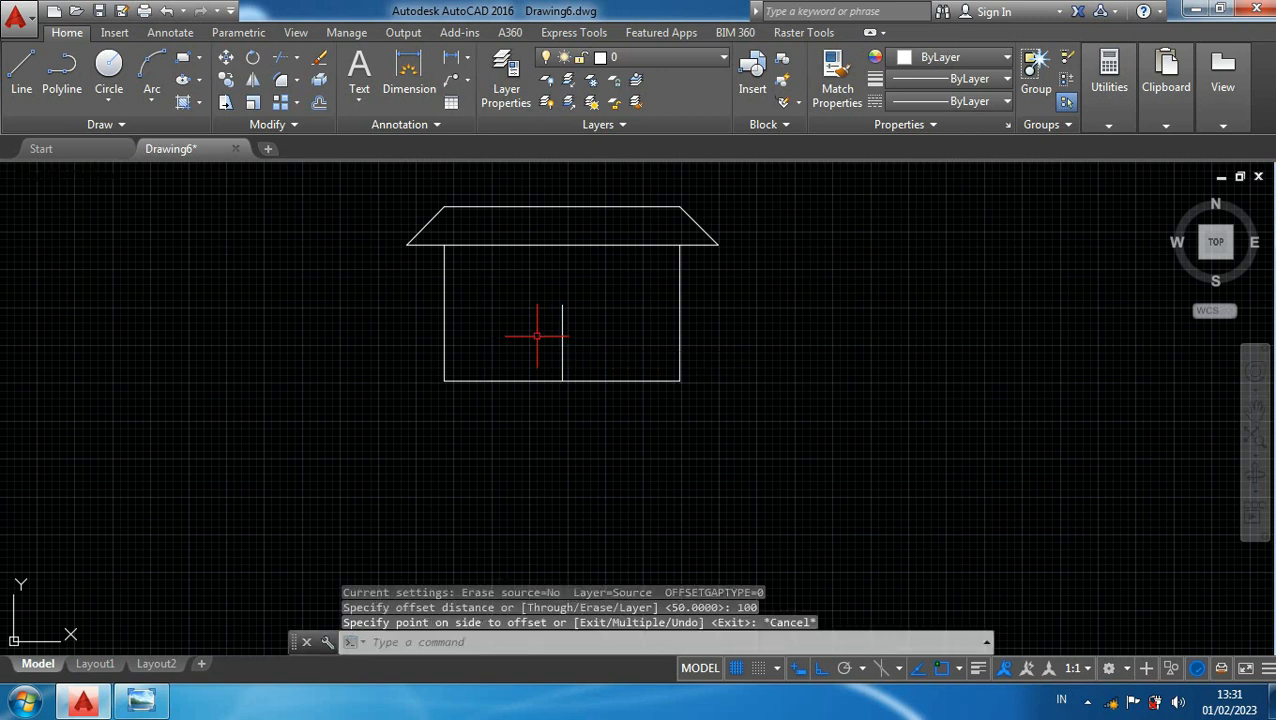
{"action": "left_click", "coordinate": [563, 340]}
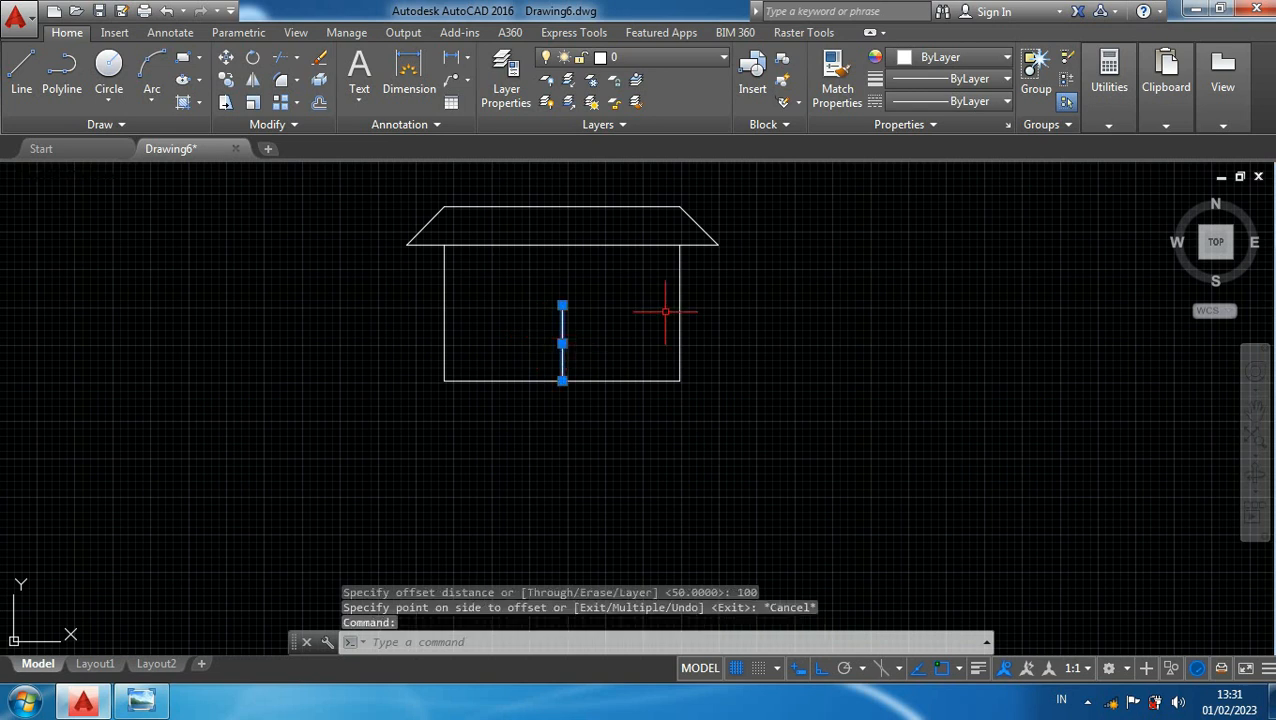
{"action": "type", "text": "o"}
{"action": "key", "text": "Return"}
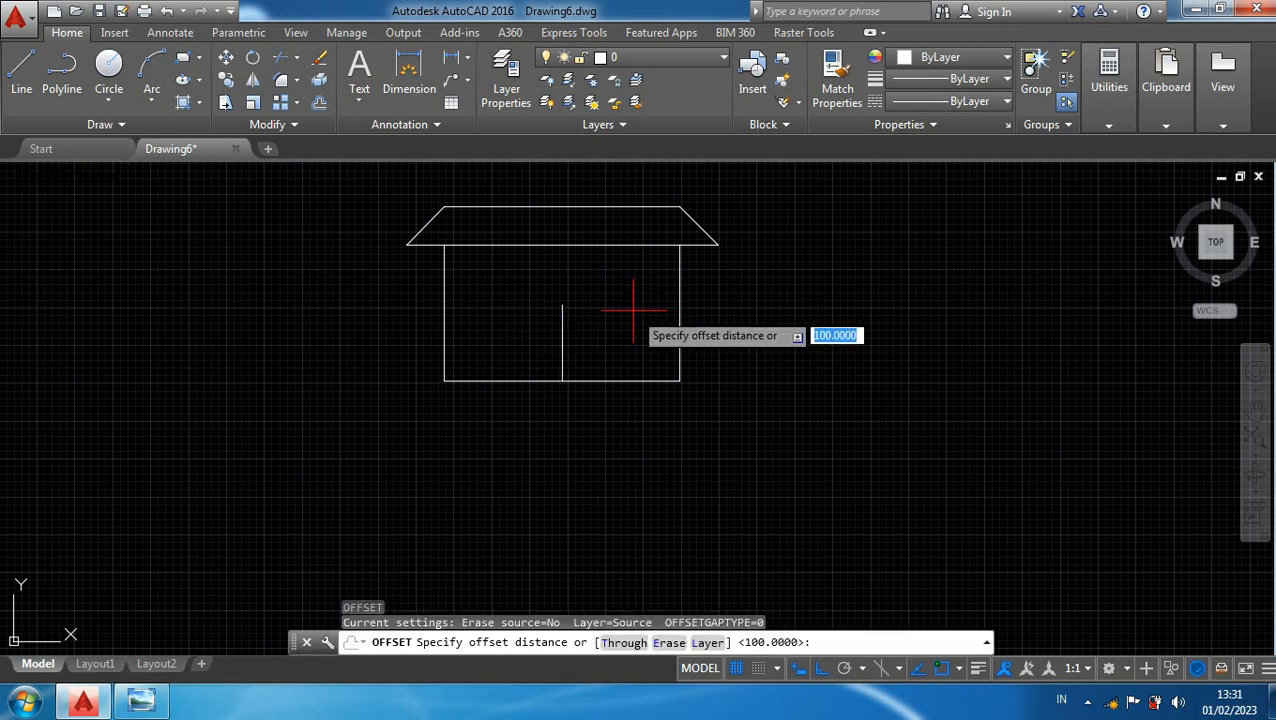
{"action": "type", "text": "150"}
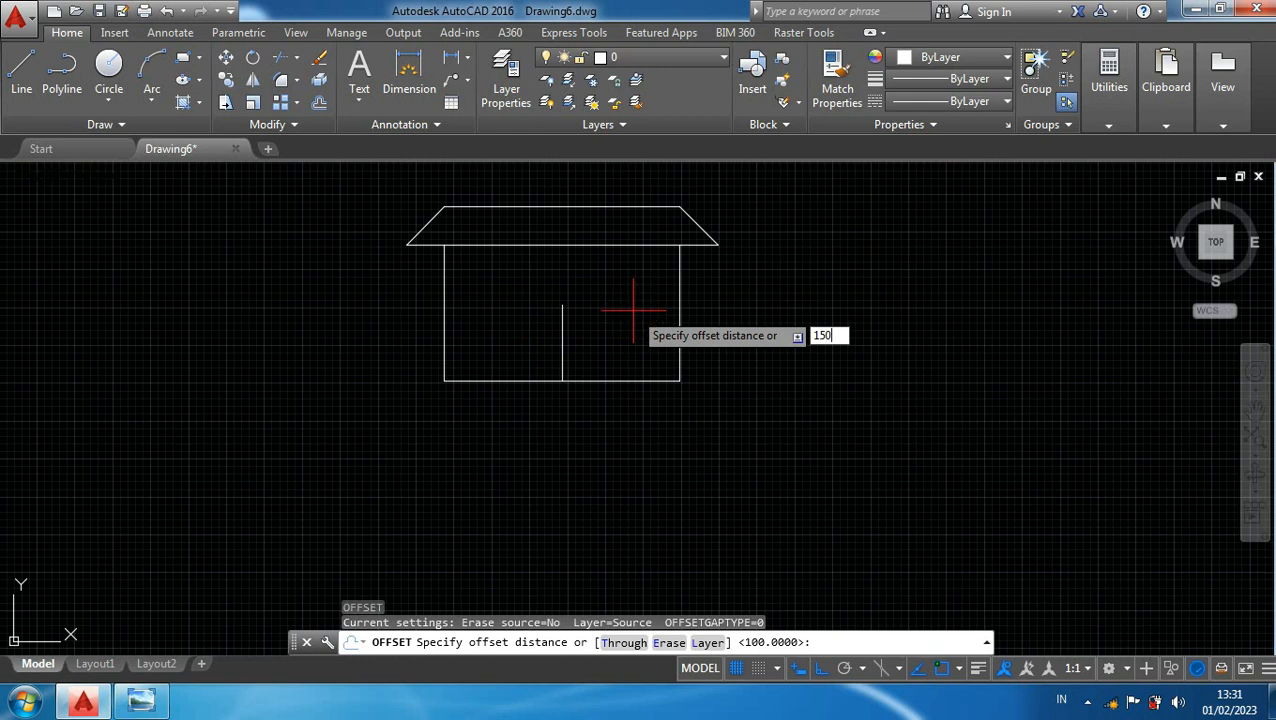
{"action": "key", "text": "Return"}
{"action": "key", "text": "Escape"}
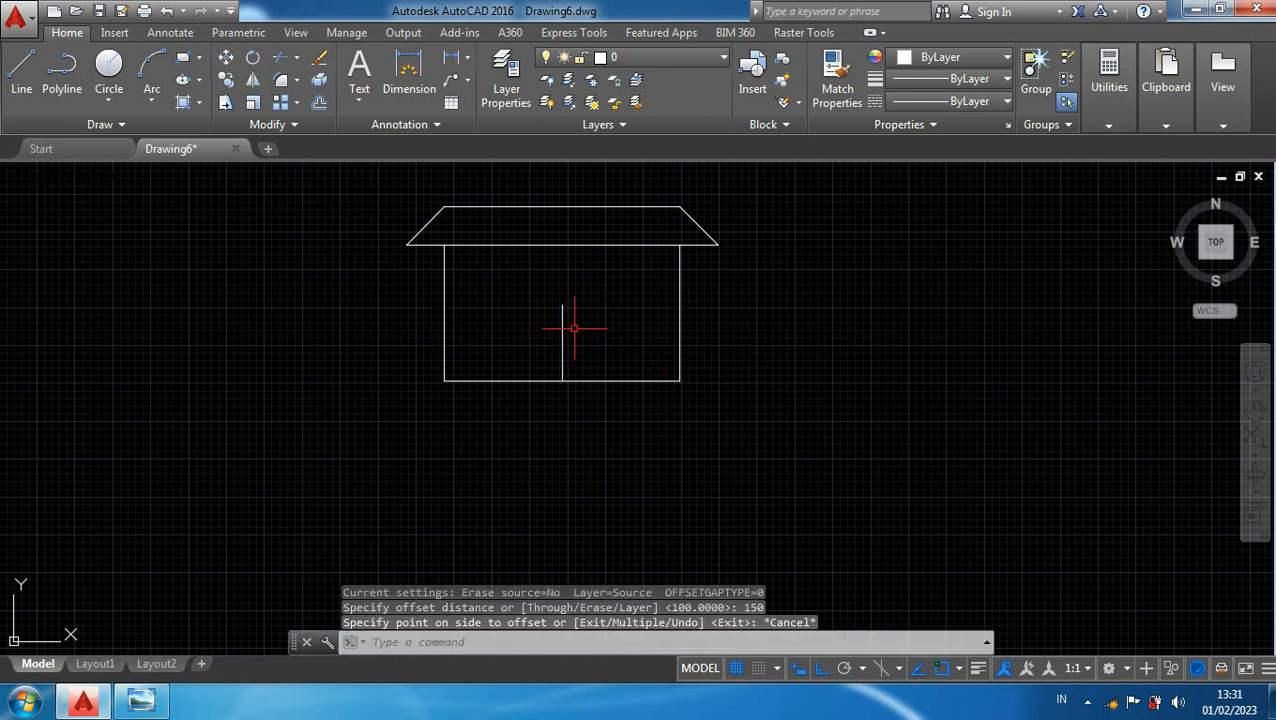
- Offset the office's vertical door line 50 units to each side to form the outer edges of the double door
{"action": "left_click", "coordinate": [563, 330]}
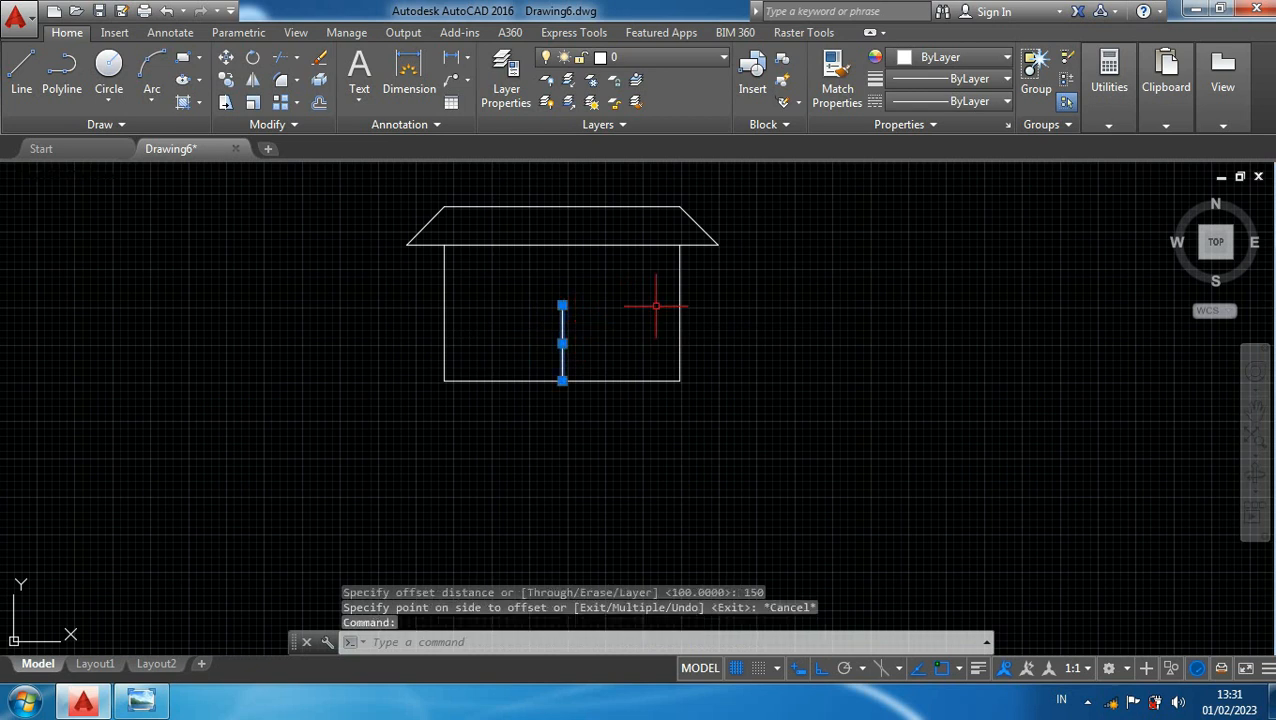
{"action": "type", "text": "o"}
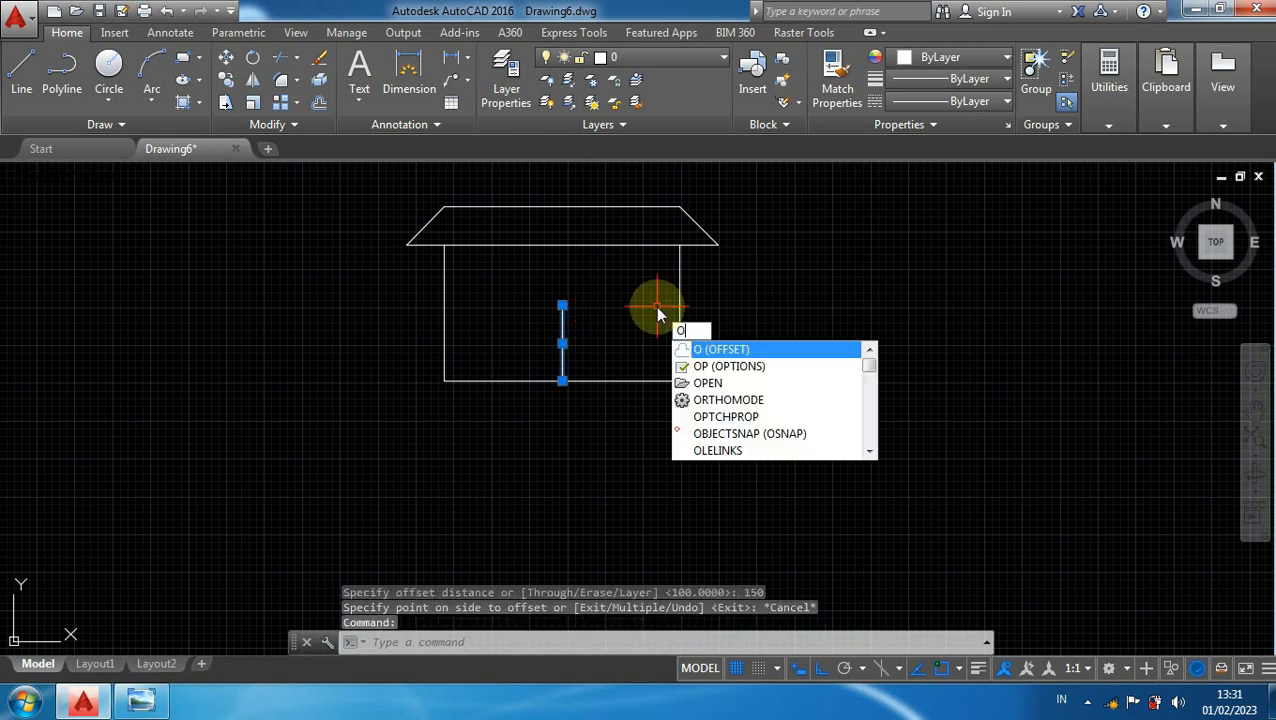
{"action": "key", "text": "Return"}
{"action": "type", "text": "50"}
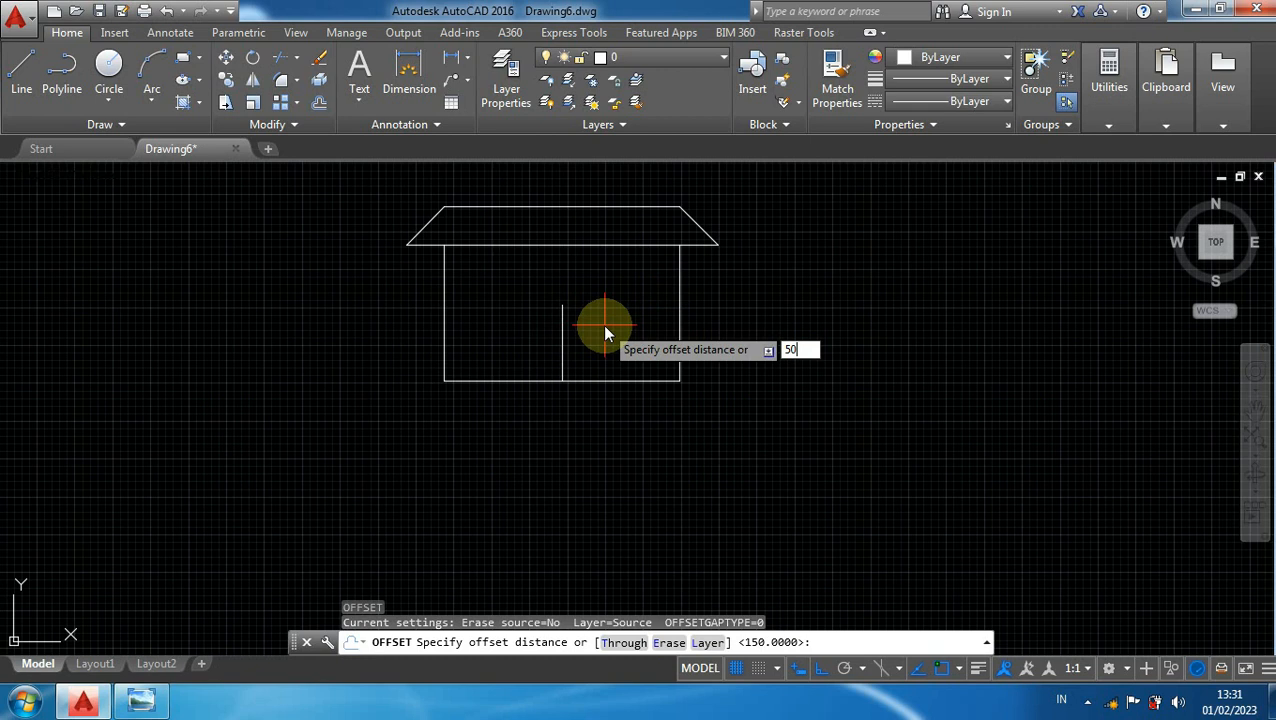
{"action": "key", "text": "Return"}
{"action": "left_click", "coordinate": [564, 324]}
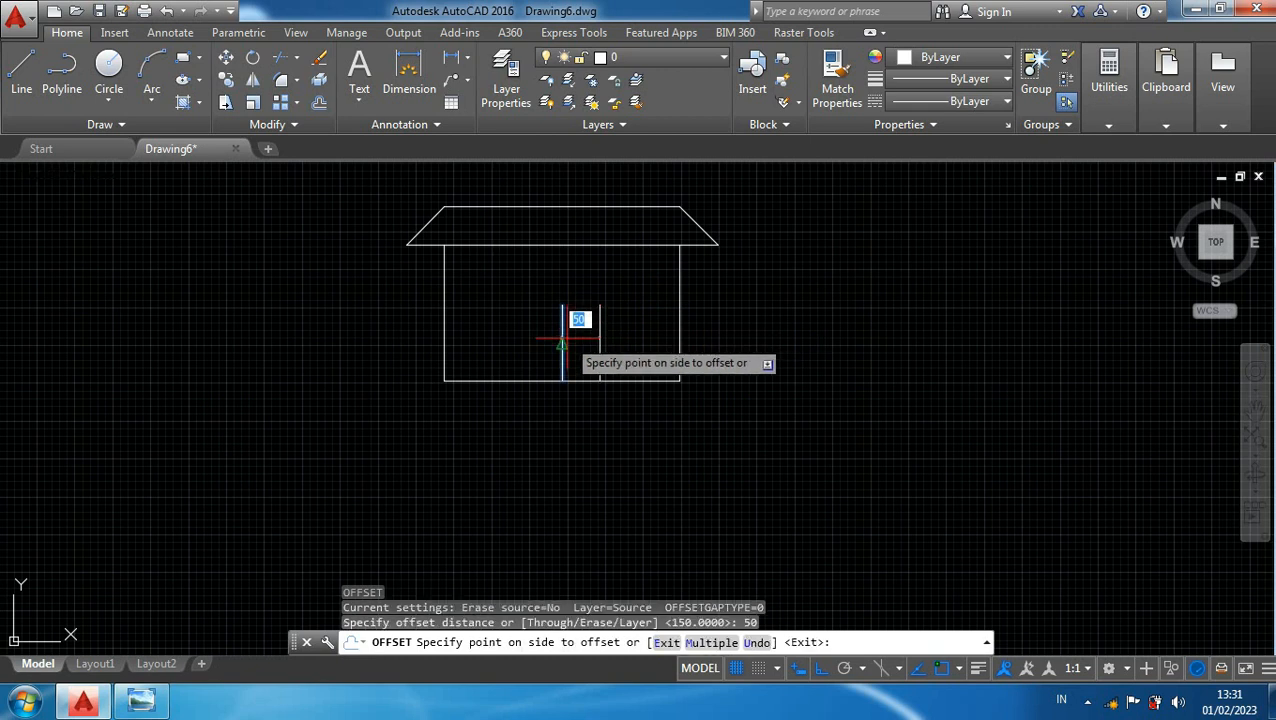
{"action": "left_click", "coordinate": [599, 336]}
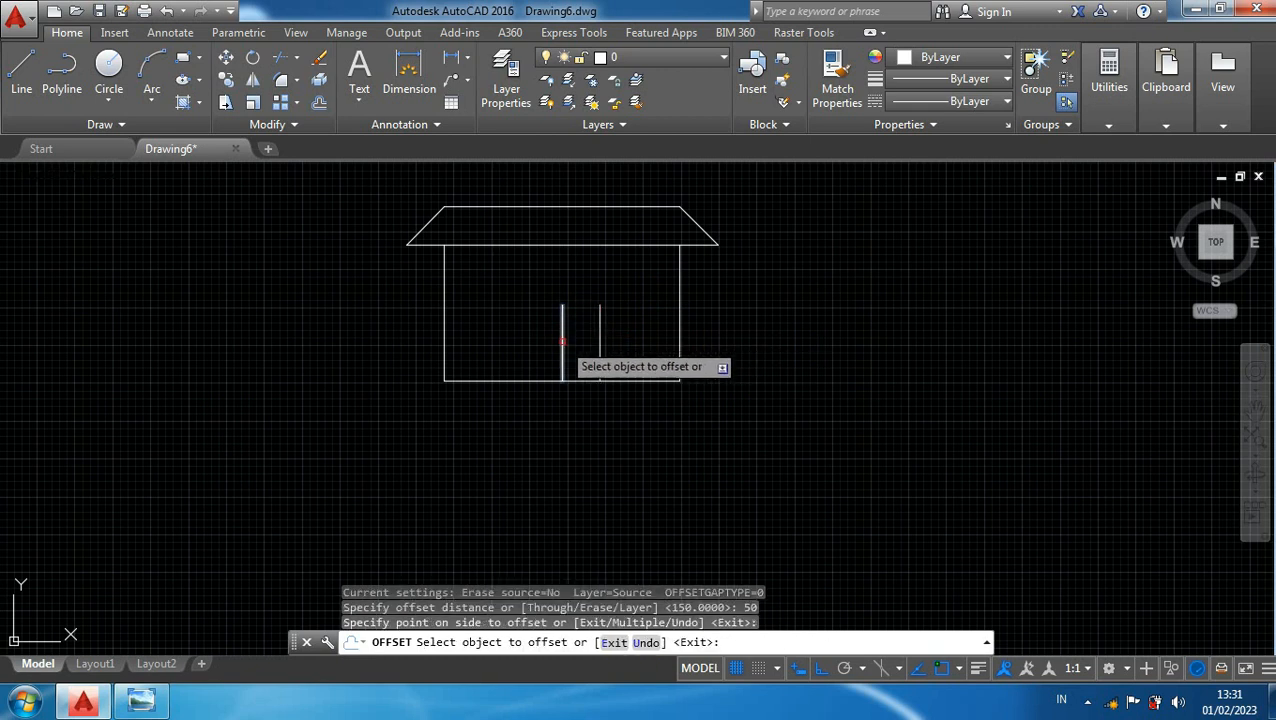
{"action": "left_click", "coordinate": [563, 342]}
{"action": "left_click", "coordinate": [468, 352]}
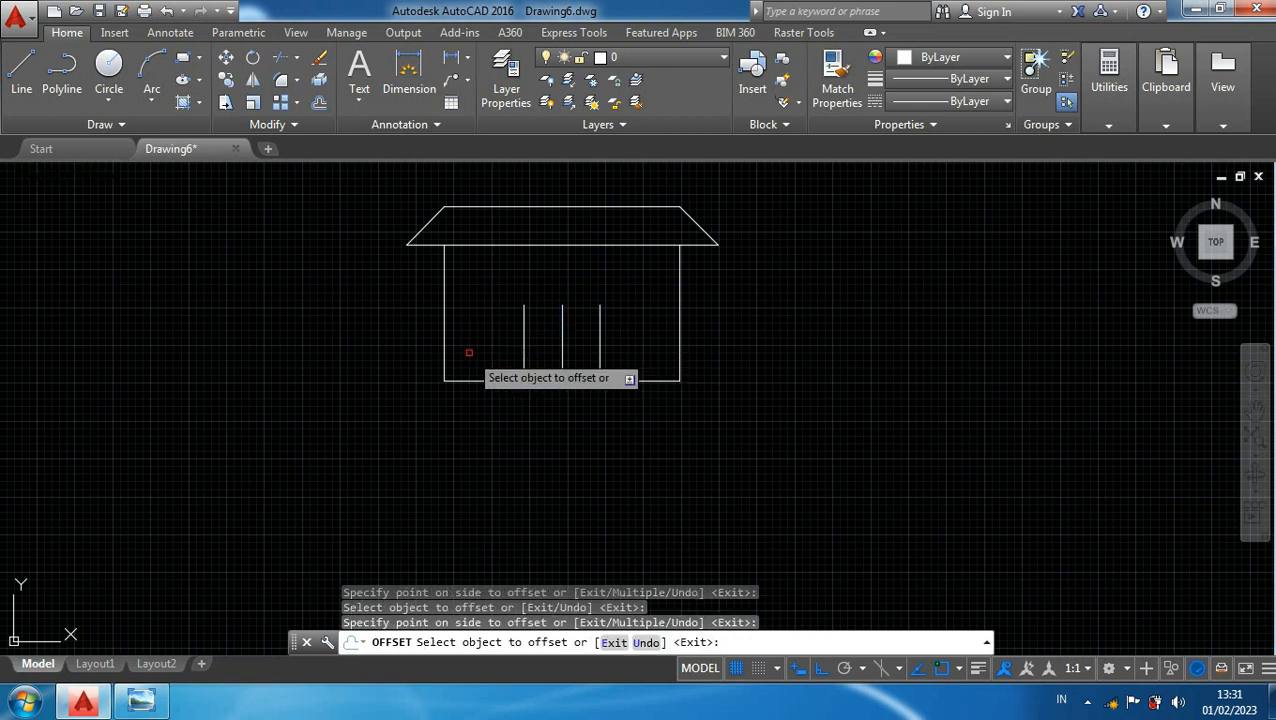
{"action": "key", "text": "Escape"}
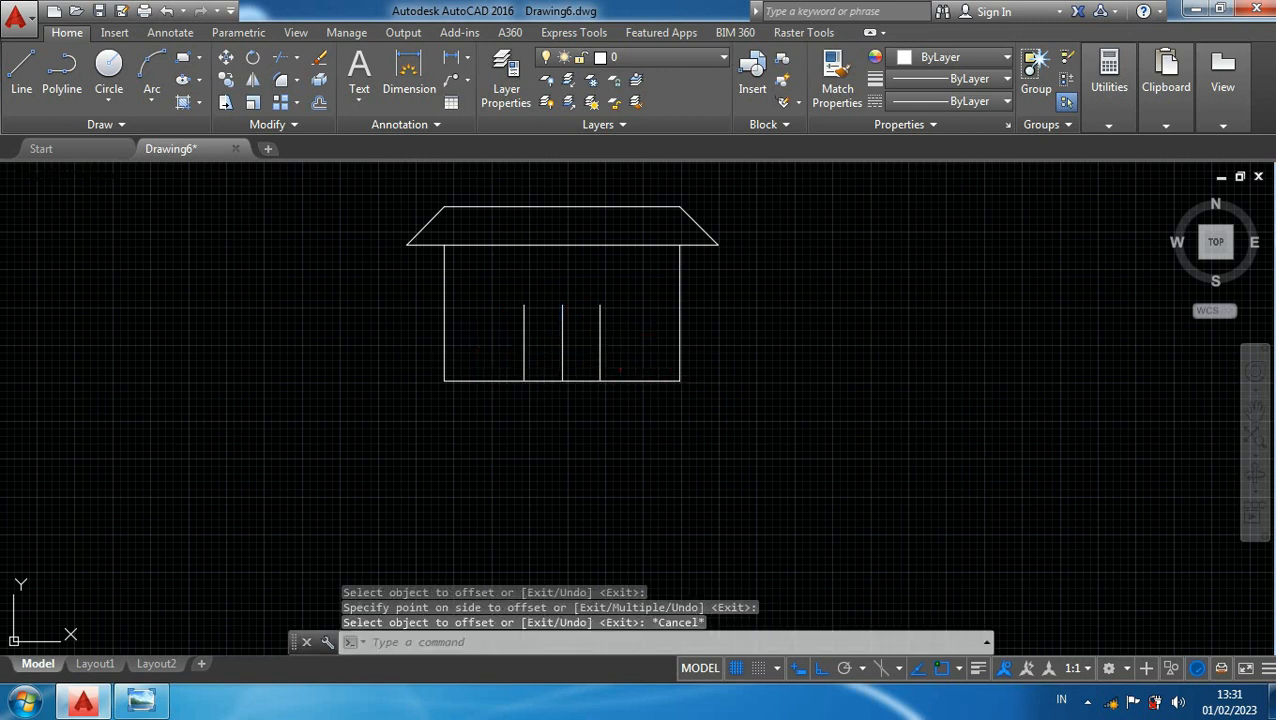
- Draw a horizontal line joining the upper ends of the two outer door lines to close the door frame
{"action": "type", "text": "l"}
{"action": "key", "text": "Return"}
{"action": "left_click", "coordinate": [524, 305]}
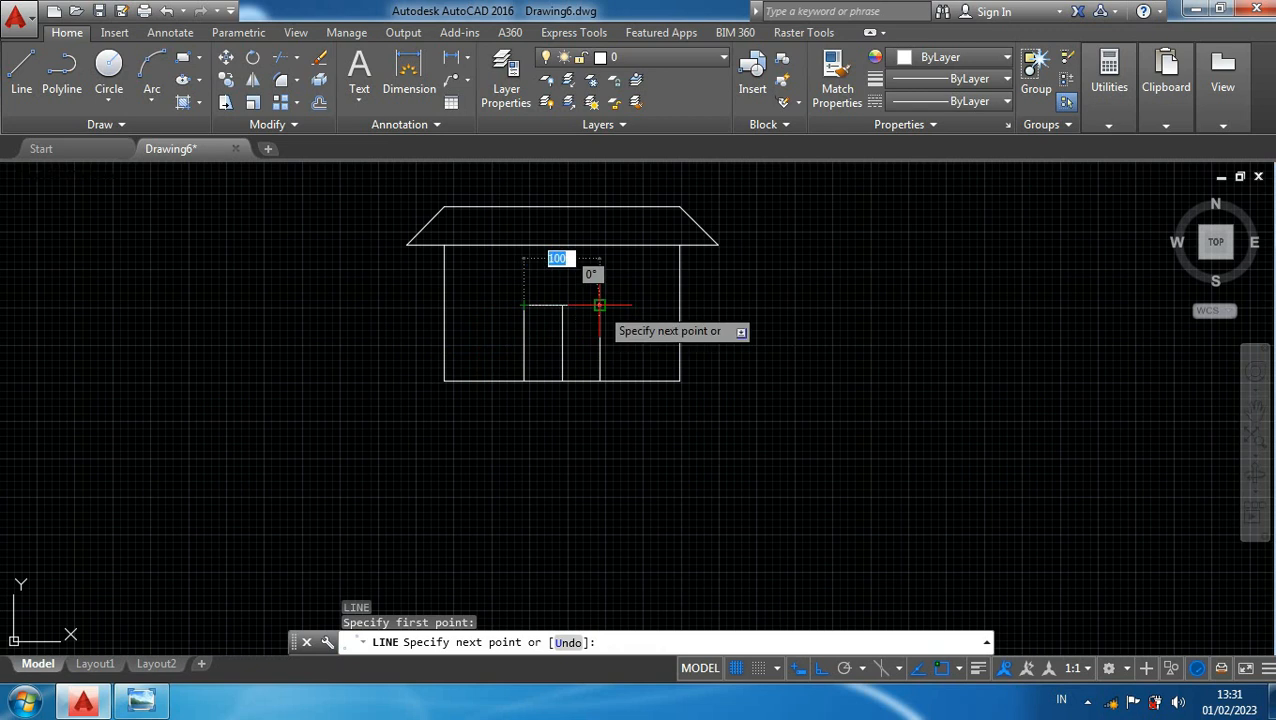
{"action": "key", "text": "Escape"}
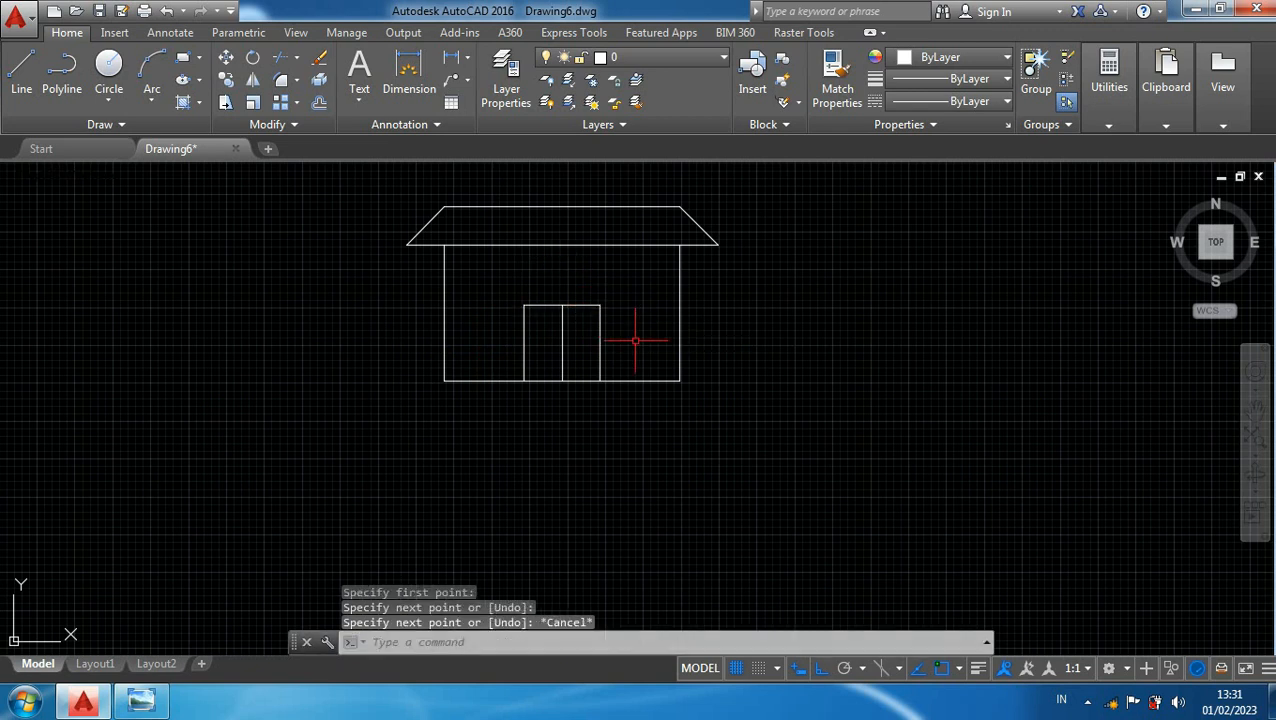
- Draw a window rectangle about 33 by 80 units between the door and the office's right wall
{"action": "type", "text": "REC"}
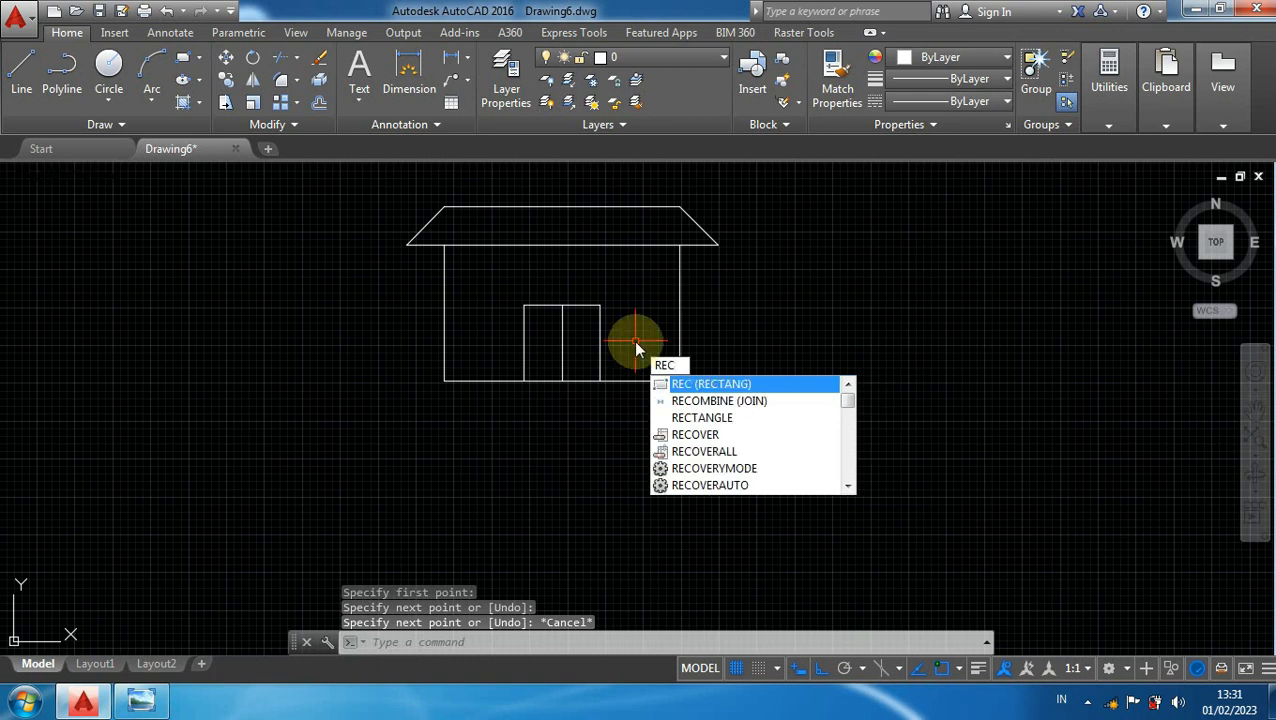
{"action": "key", "text": "Return"}
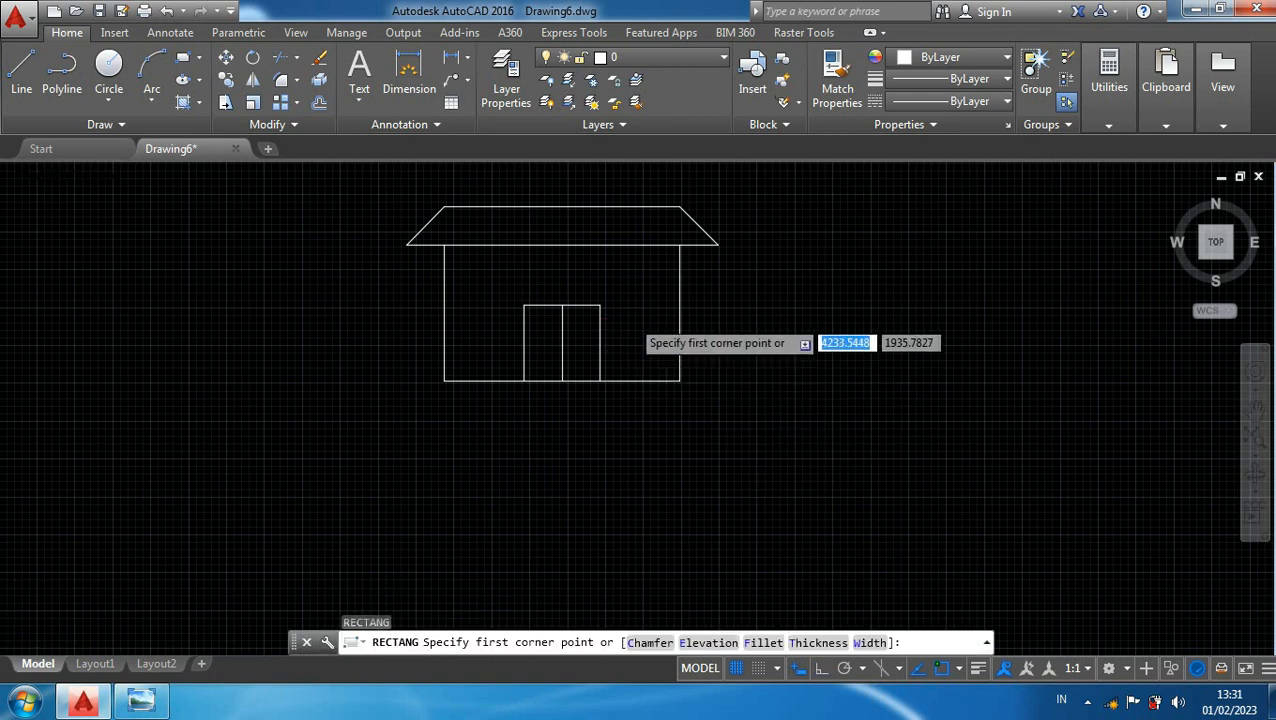
{"action": "scroll", "coordinate": [632, 320], "scroll_direction": "up", "scroll_amount": 2}
{"action": "scroll", "coordinate": [628, 338], "scroll_direction": "down", "scroll_amount": 1}
{"action": "scroll", "coordinate": [631, 332], "scroll_direction": "up", "scroll_amount": 1}
{"action": "left_click", "coordinate": [629, 311]}
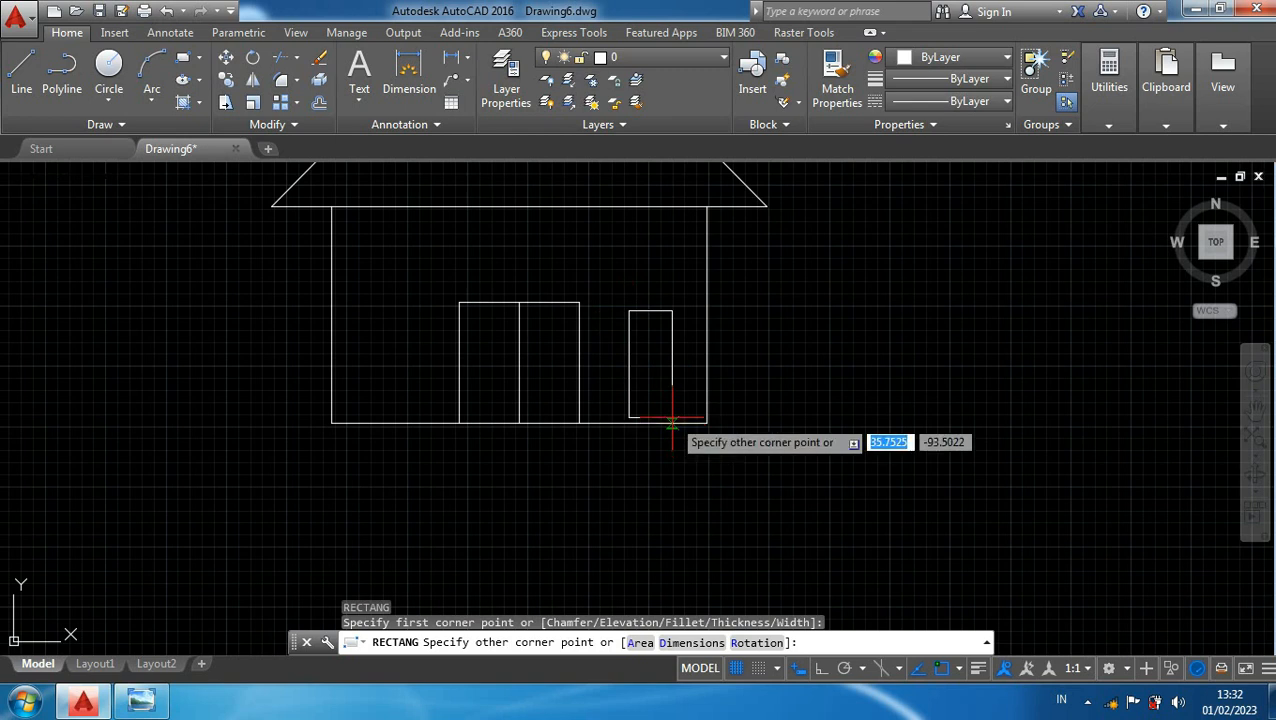
{"action": "scroll", "coordinate": [672, 420], "scroll_direction": "up", "scroll_amount": 2}
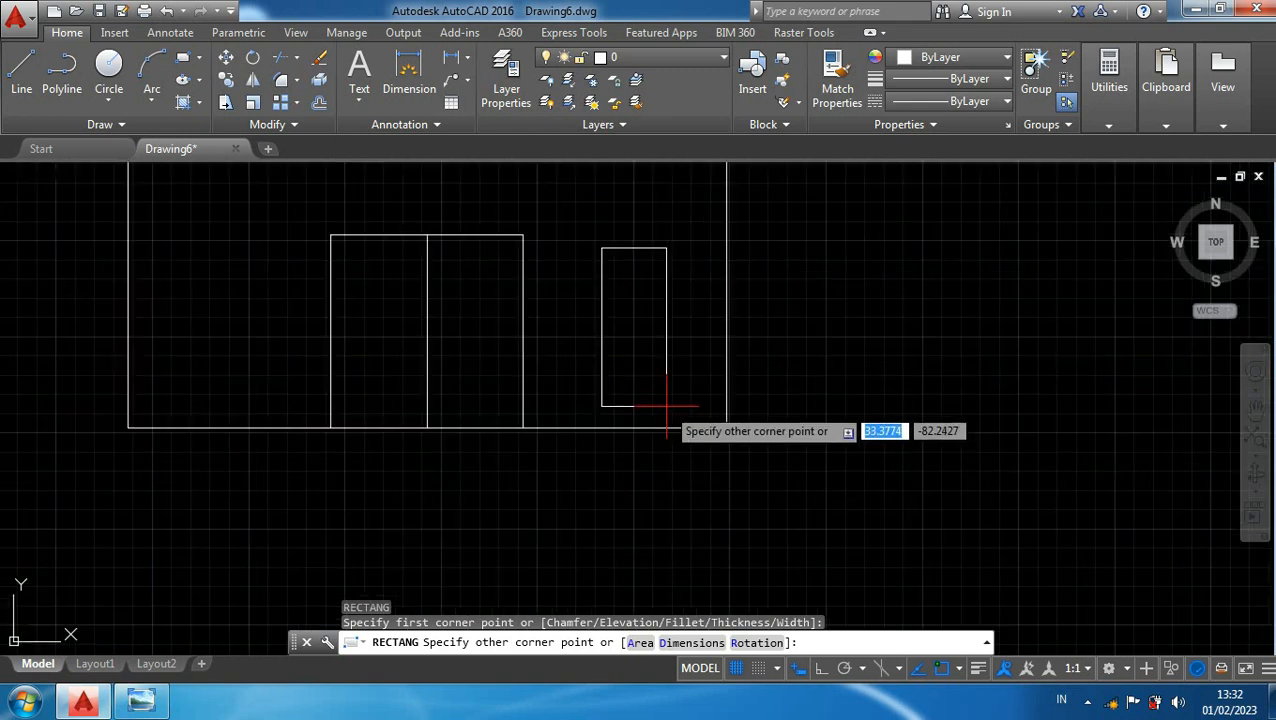
{"action": "left_click", "coordinate": [667, 402]}
{"action": "key", "text": "Escape"}
{"action": "scroll", "coordinate": [706, 365], "scroll_direction": "down", "scroll_amount": 3}
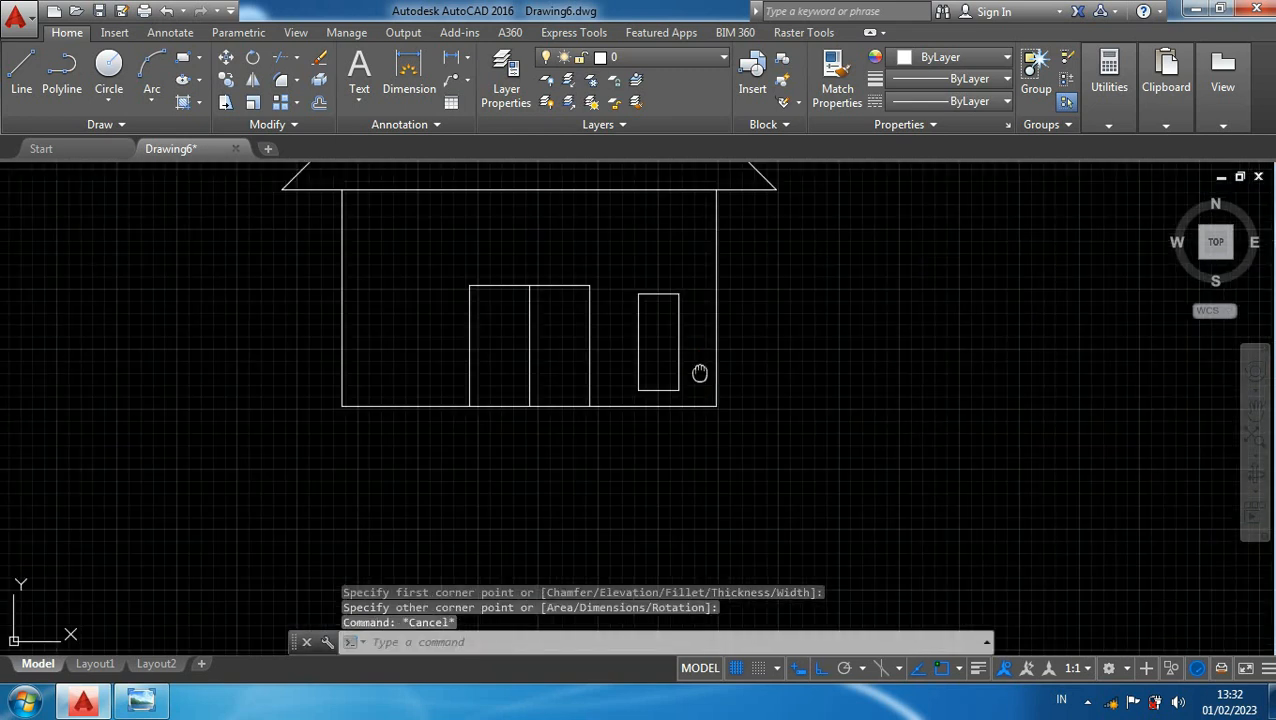
- Copy the window rectangle by its center about 215 units horizontally to the left side of the door
{"action": "left_click", "coordinate": [764, 321]}
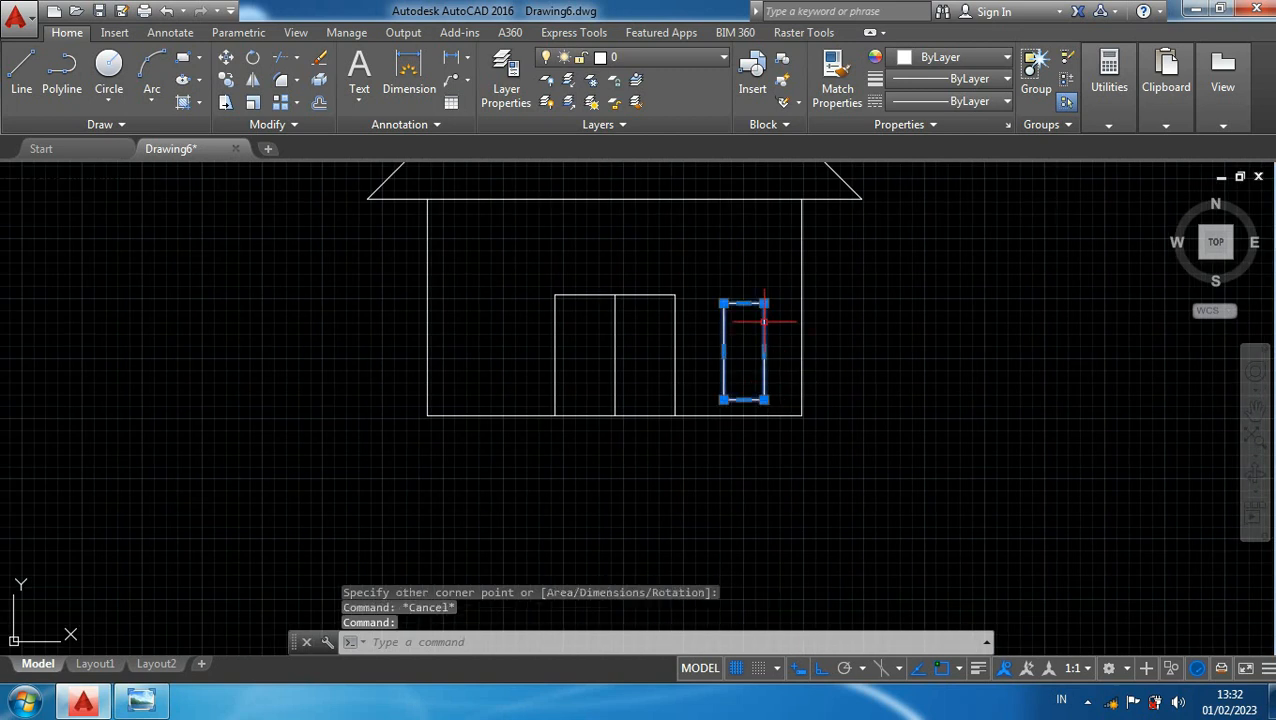
{"action": "type", "text": "co"}
{"action": "key", "text": "Return"}
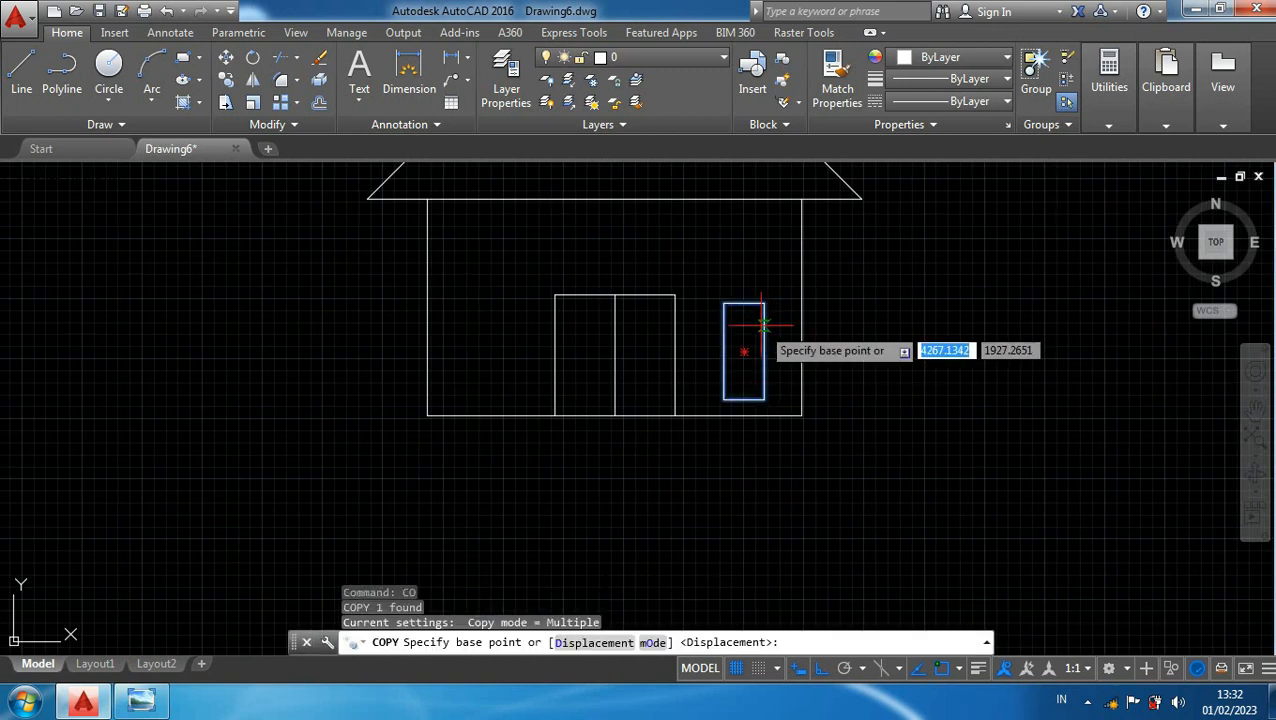
{"action": "left_click", "coordinate": [743, 352]}
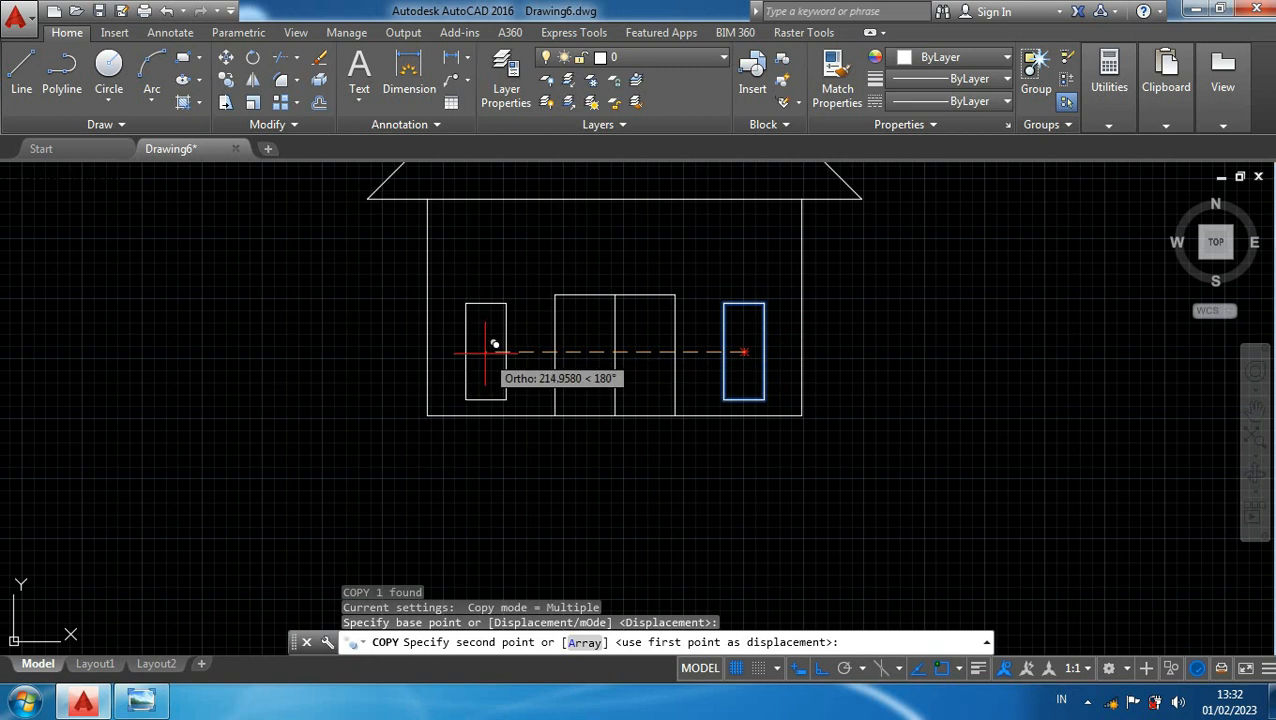
{"action": "left_click", "coordinate": [486, 352]}
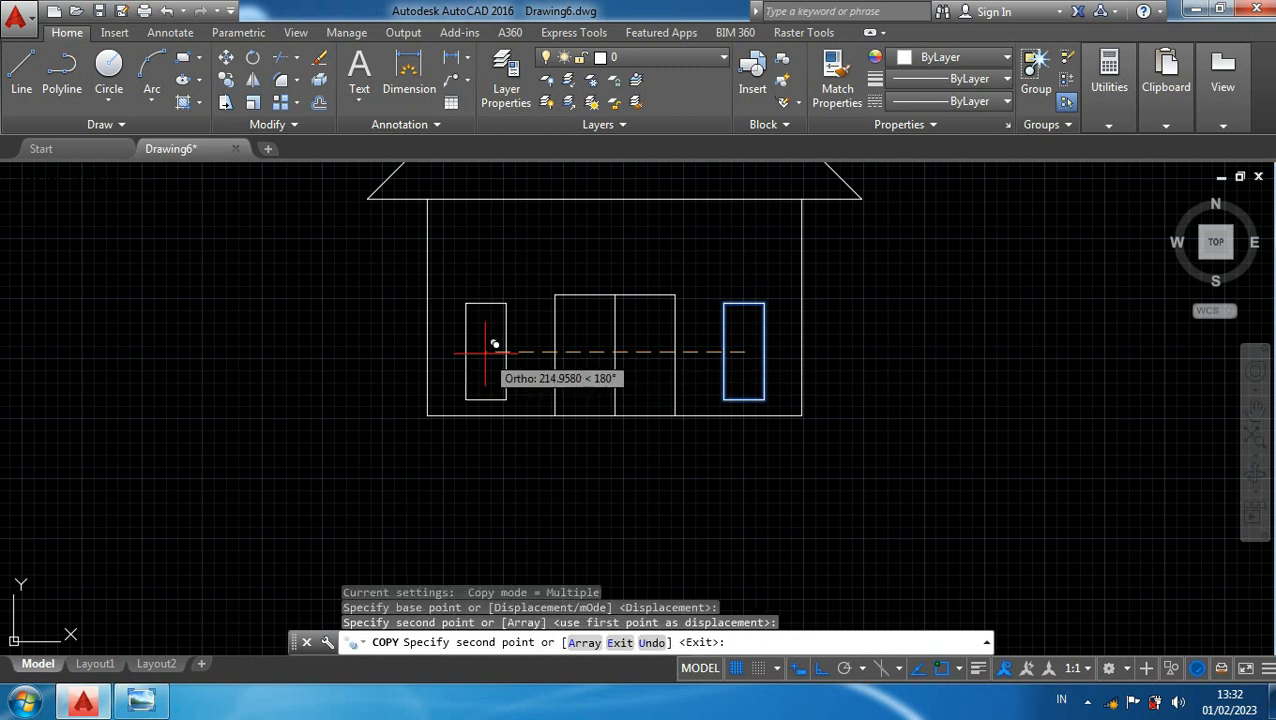
{"action": "key", "text": "Escape"}
{"action": "scroll", "coordinate": [660, 350], "scroll_direction": "down", "scroll_amount": 5}
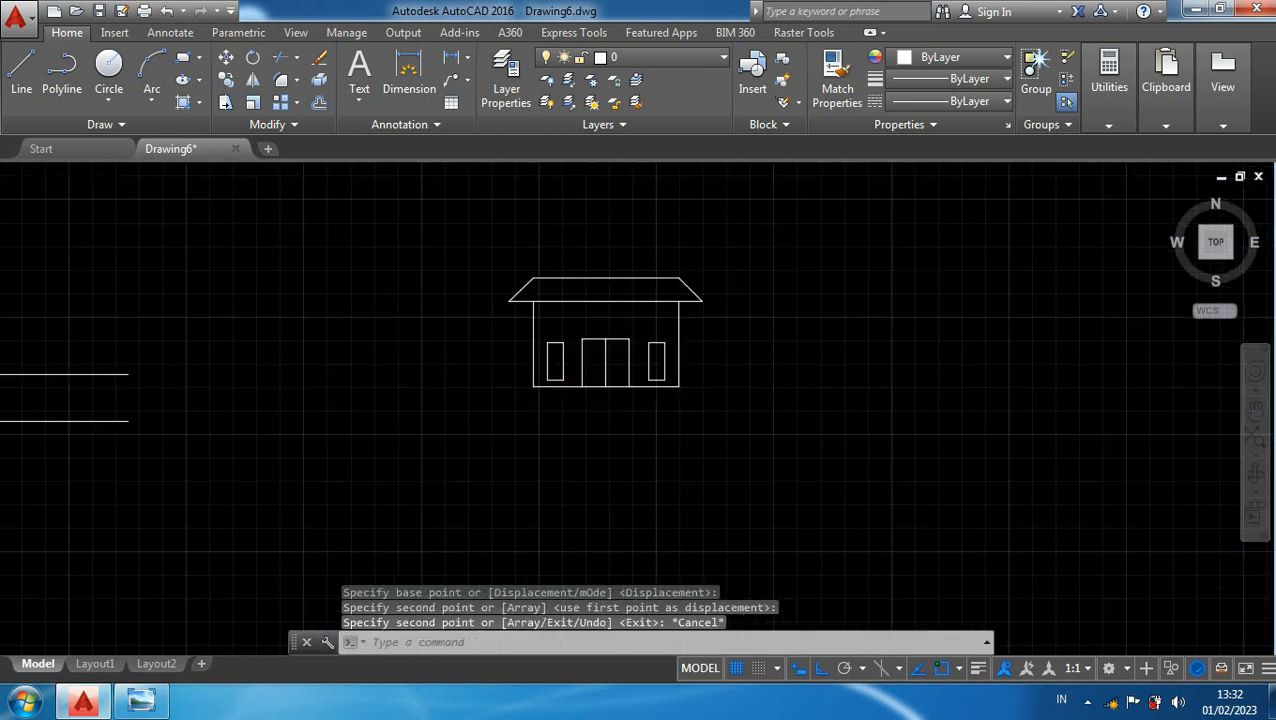
- Draw an upright building rectangle about 140 by 300 units to the right of the office symbol
{"action": "scroll", "coordinate": [678, 350], "scroll_direction": "up", "scroll_amount": 5}
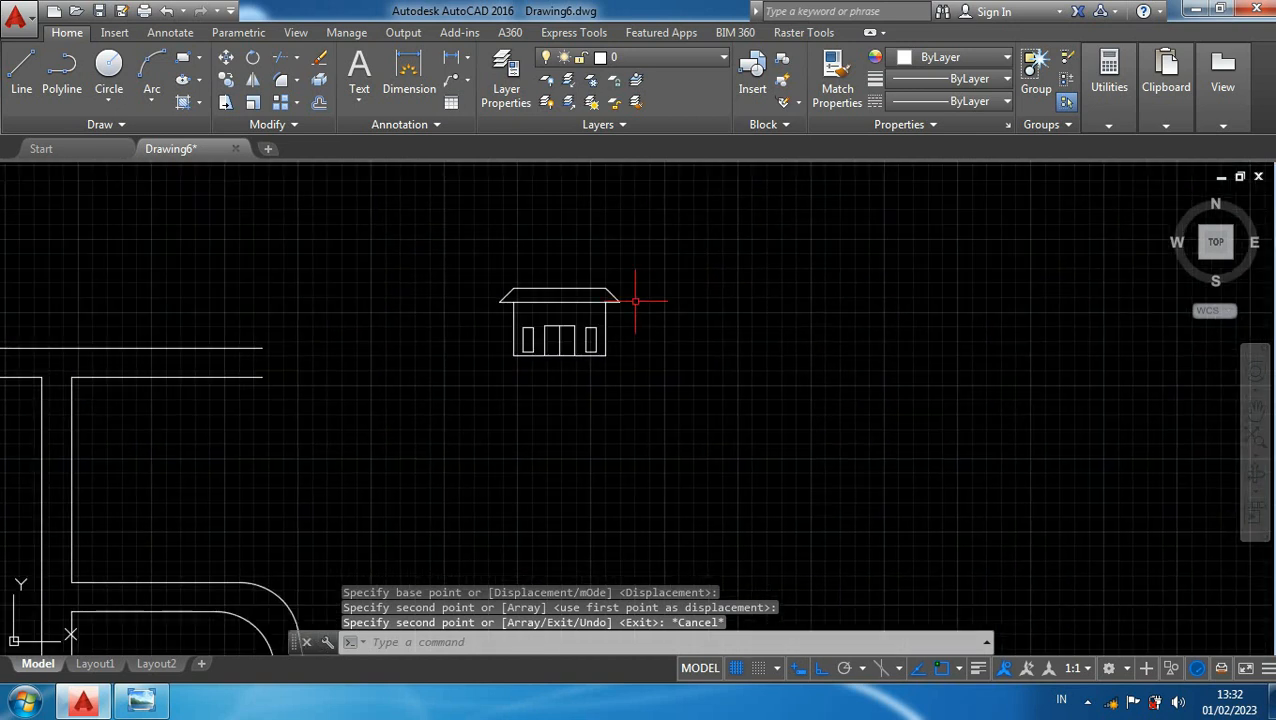
{"action": "scroll", "coordinate": [636, 320], "scroll_direction": "down", "scroll_amount": 2}
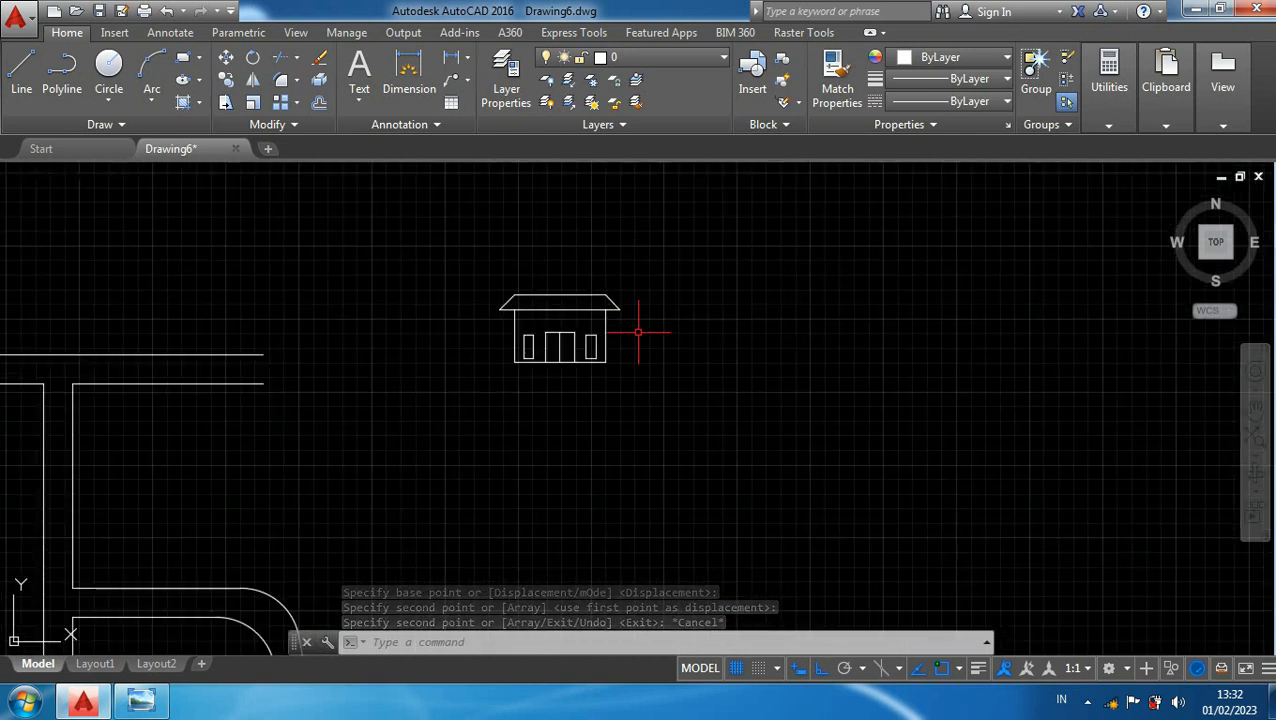
{"action": "middle_click_drag", "start_coordinate": [672, 342], "coordinate": [516, 400]}
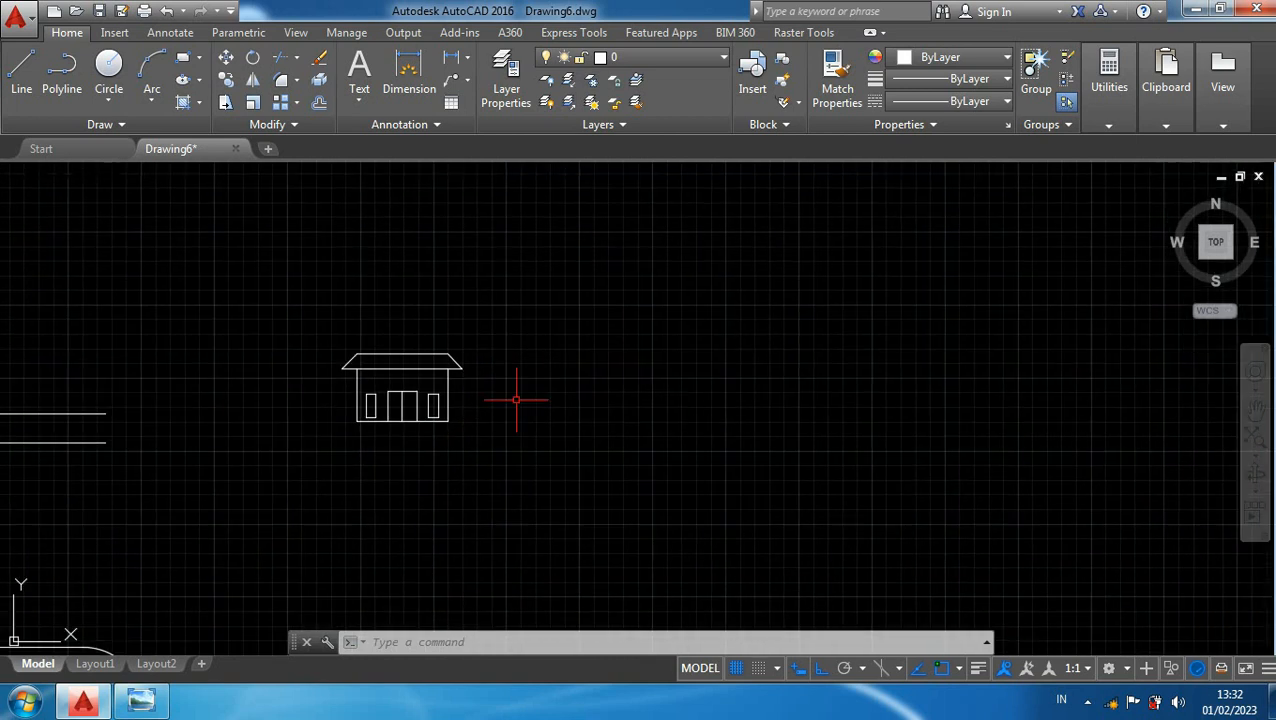
{"action": "type", "text": "REC"}
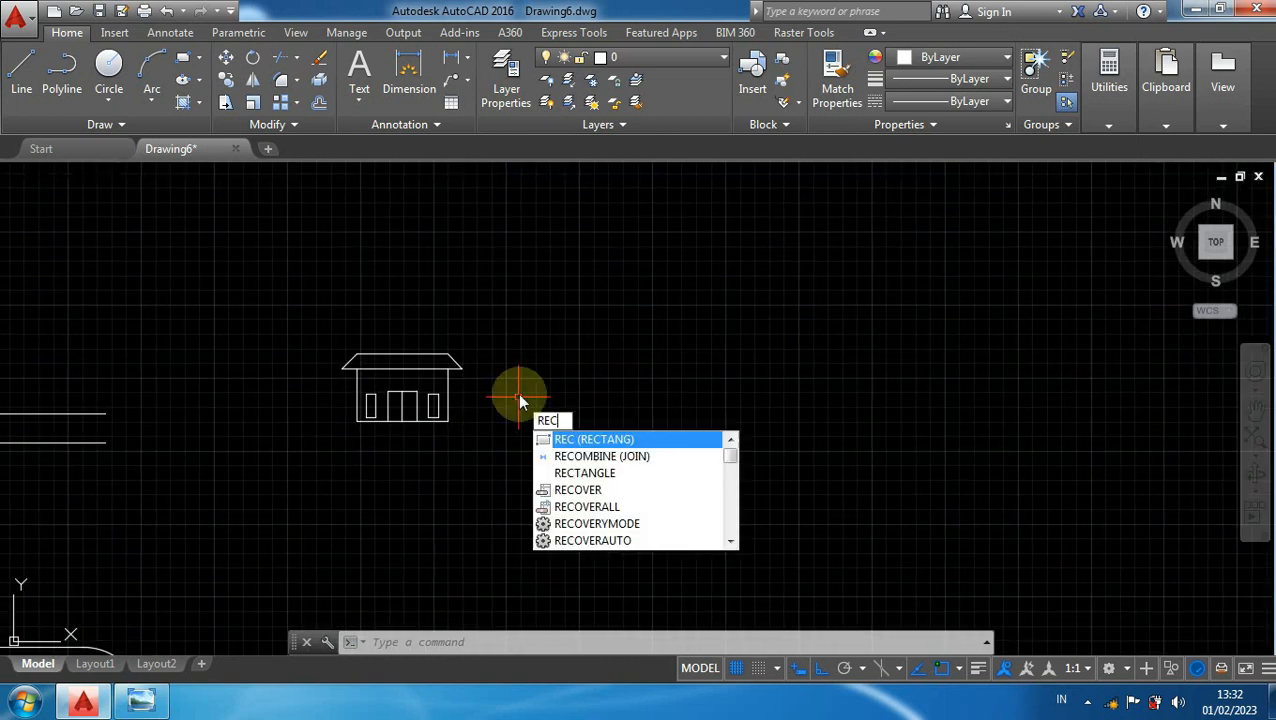
{"action": "key", "text": "Return"}
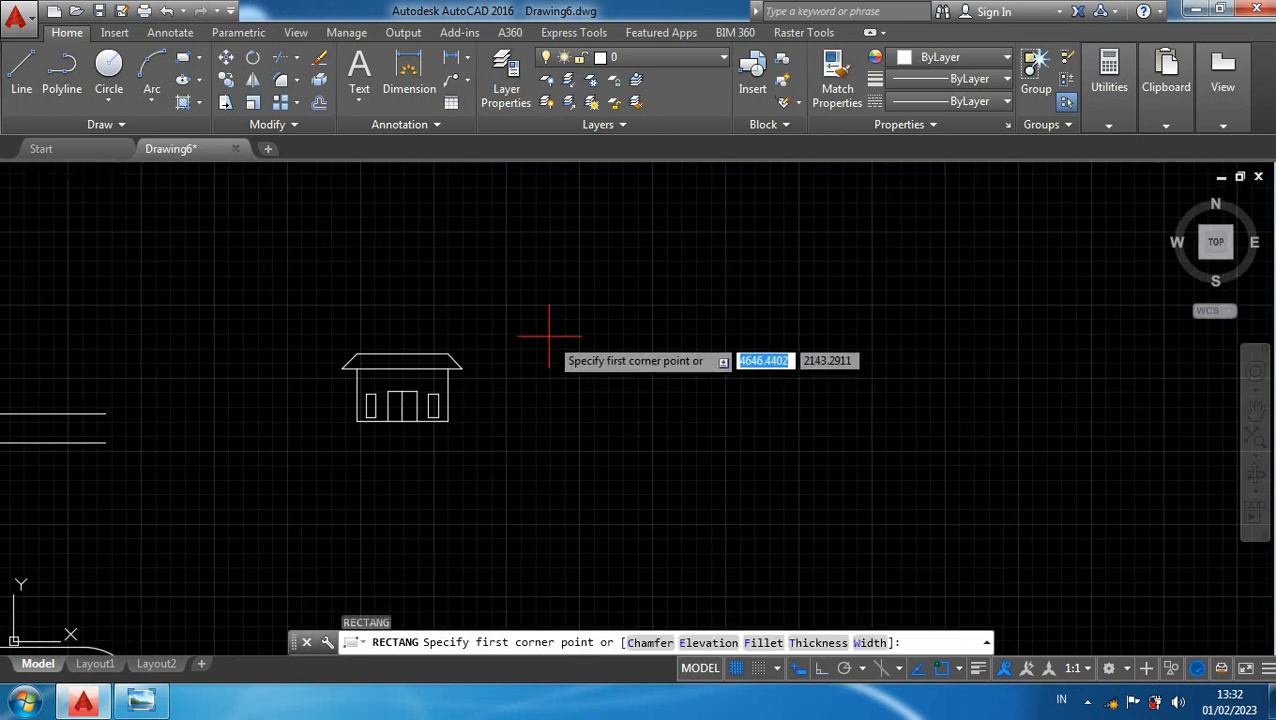
{"action": "left_click", "coordinate": [549, 337]}
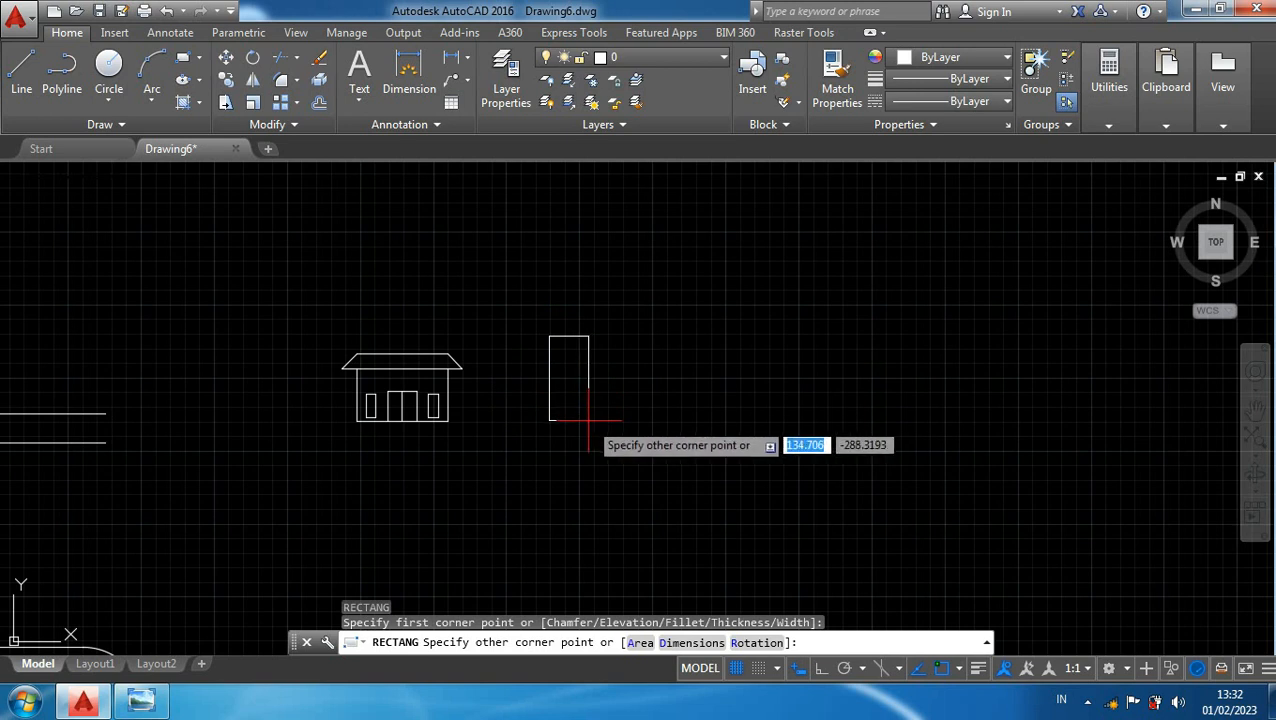
{"action": "left_click", "coordinate": [590, 424]}
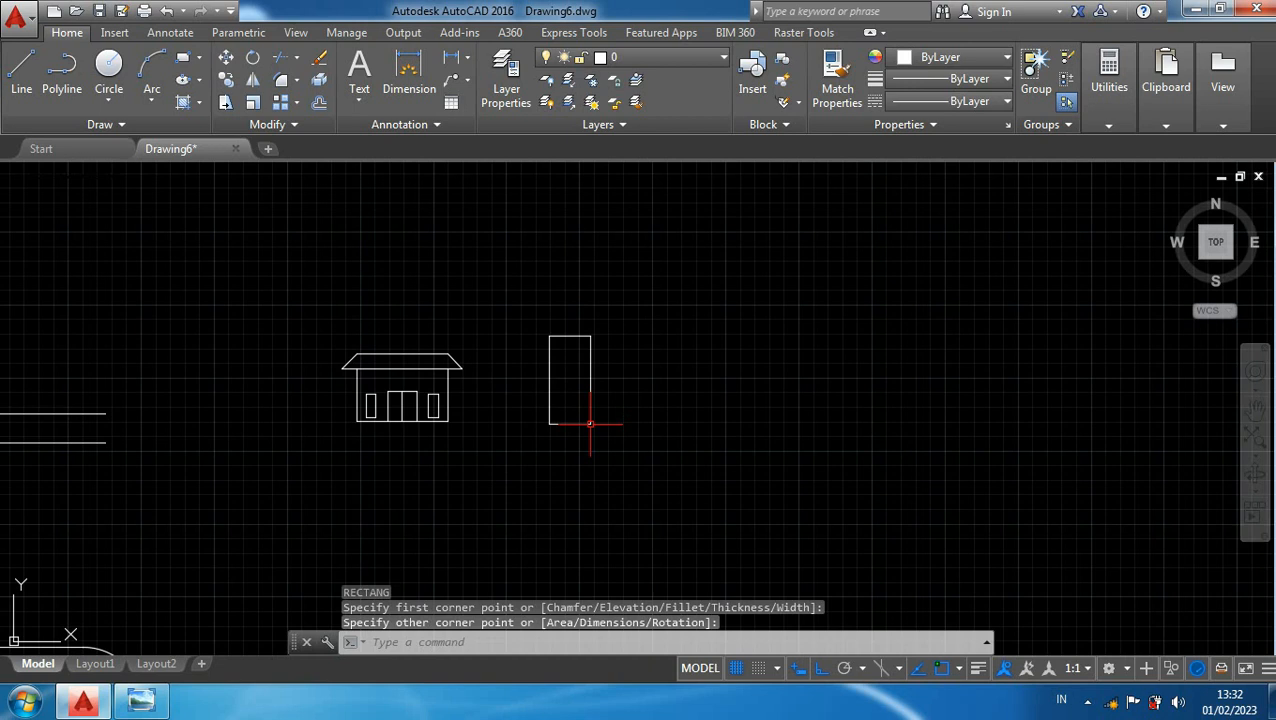
- Draw a slanted depth line about 76 units long at 20° from the building rectangle's upper-right corner, with ortho off
{"action": "middle_click_drag", "start_coordinate": [612, 410], "coordinate": [616, 482]}
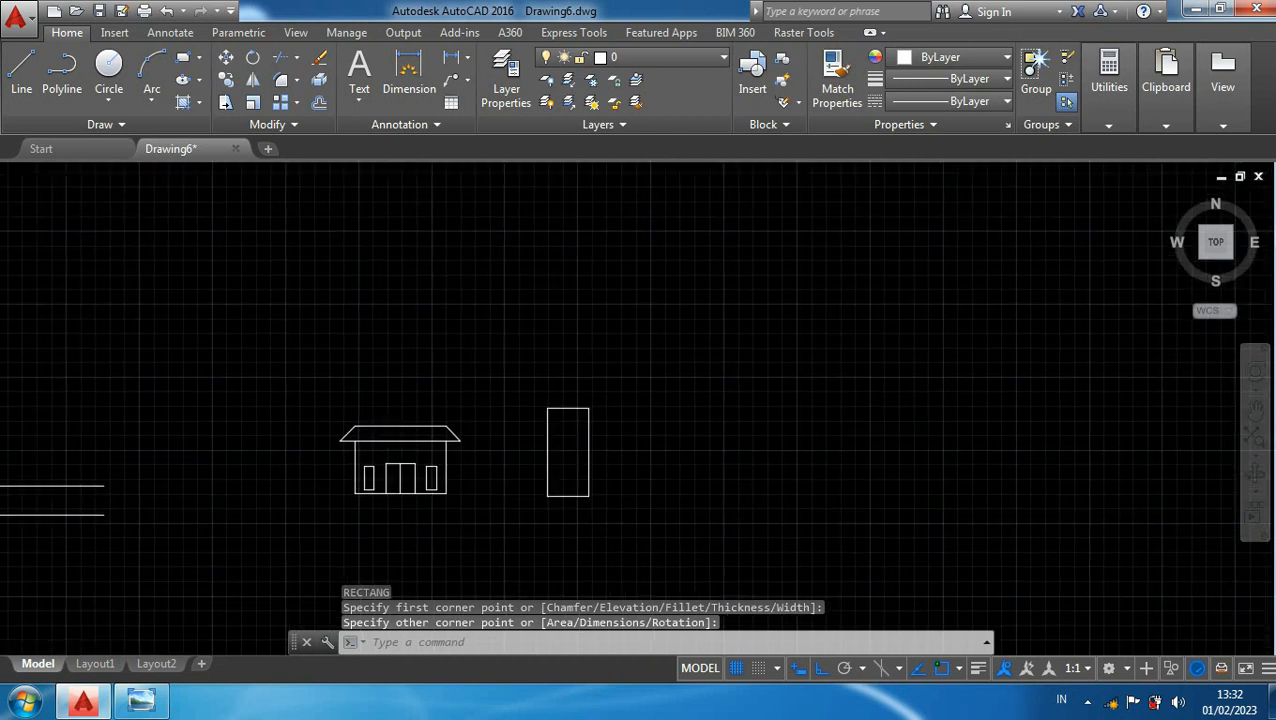
{"action": "scroll", "coordinate": [616, 397], "scroll_direction": "up", "scroll_amount": 2}
{"action": "type", "text": "l"}
{"action": "key", "text": "Return"}
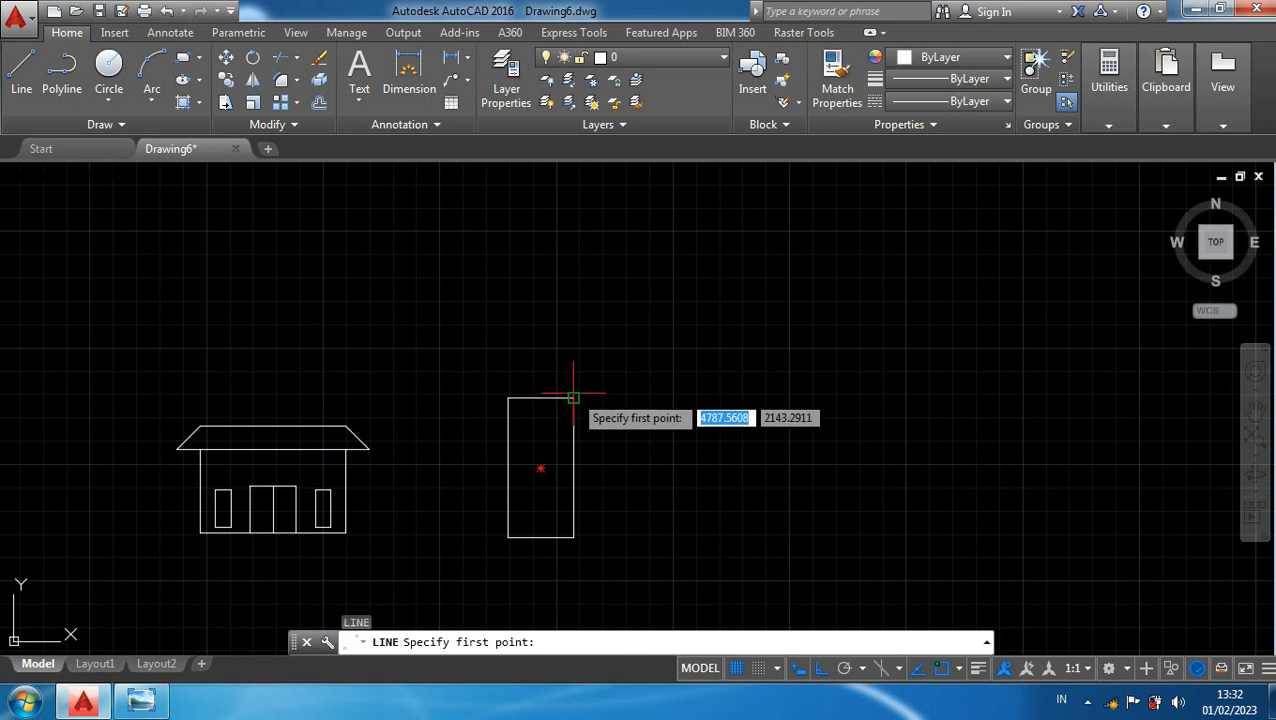
{"action": "left_click", "coordinate": [574, 397]}
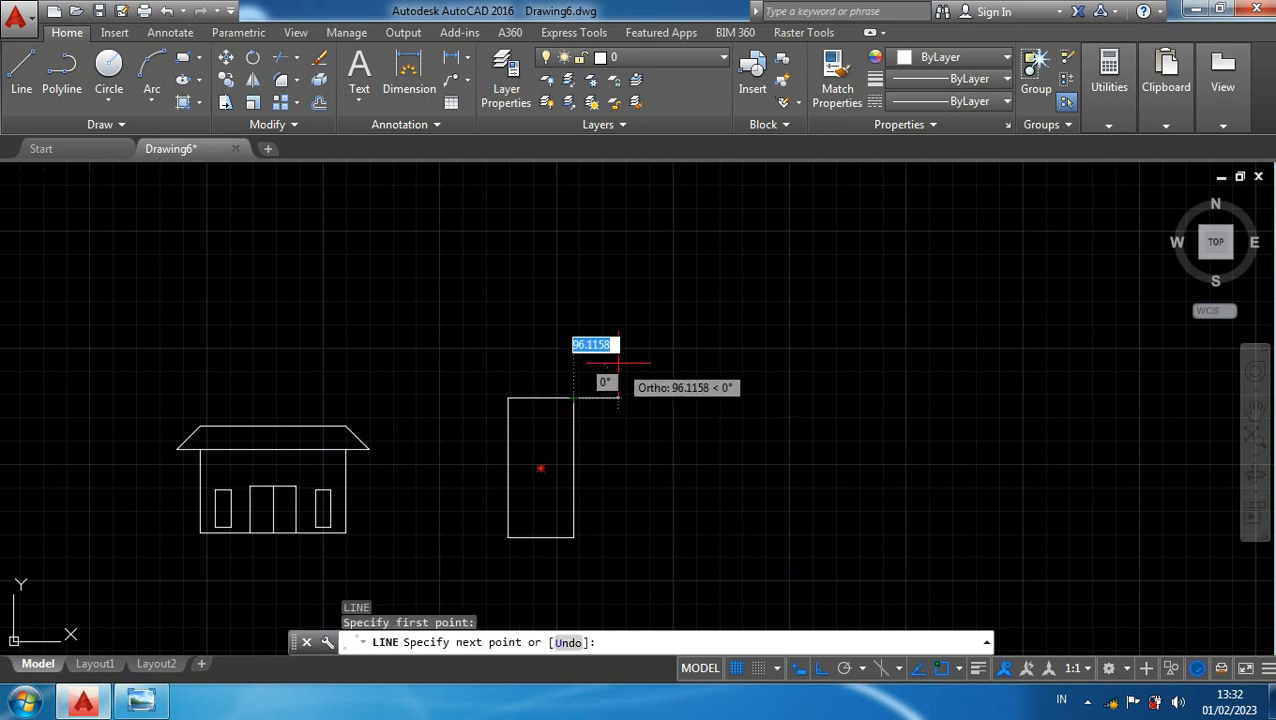
{"action": "key", "text": "F8"}
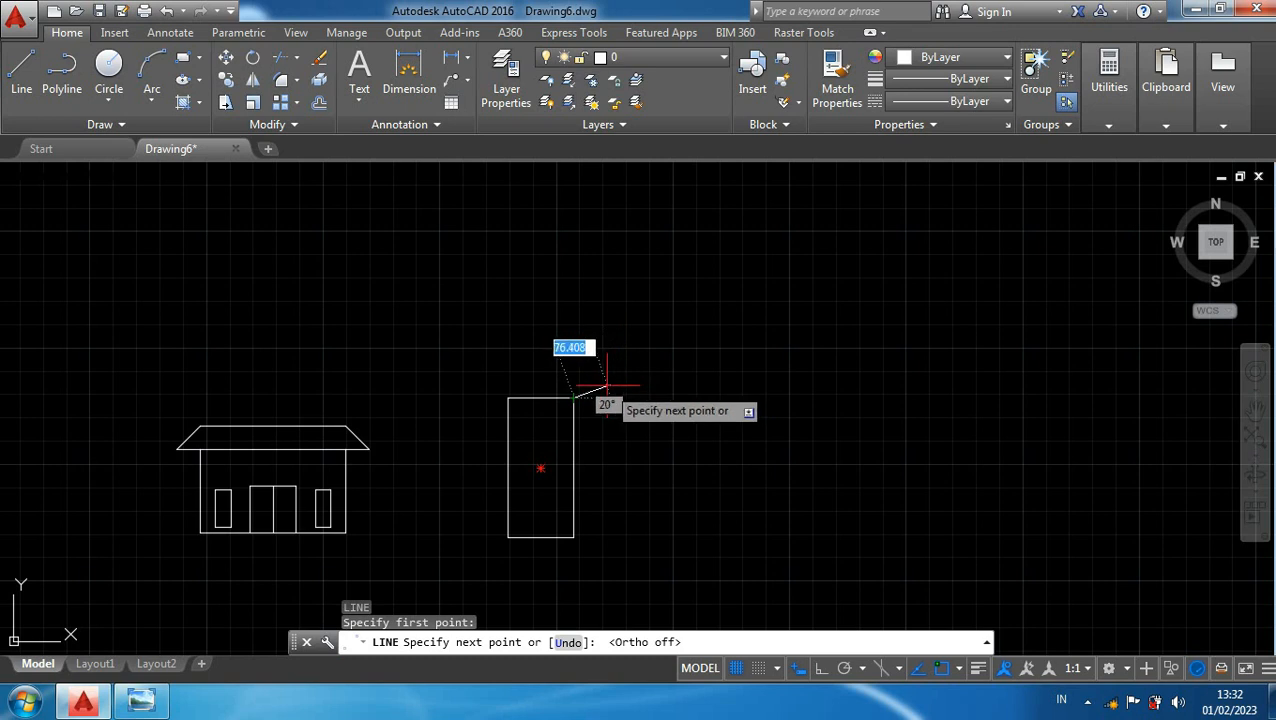
{"action": "left_click", "coordinate": [606, 384]}
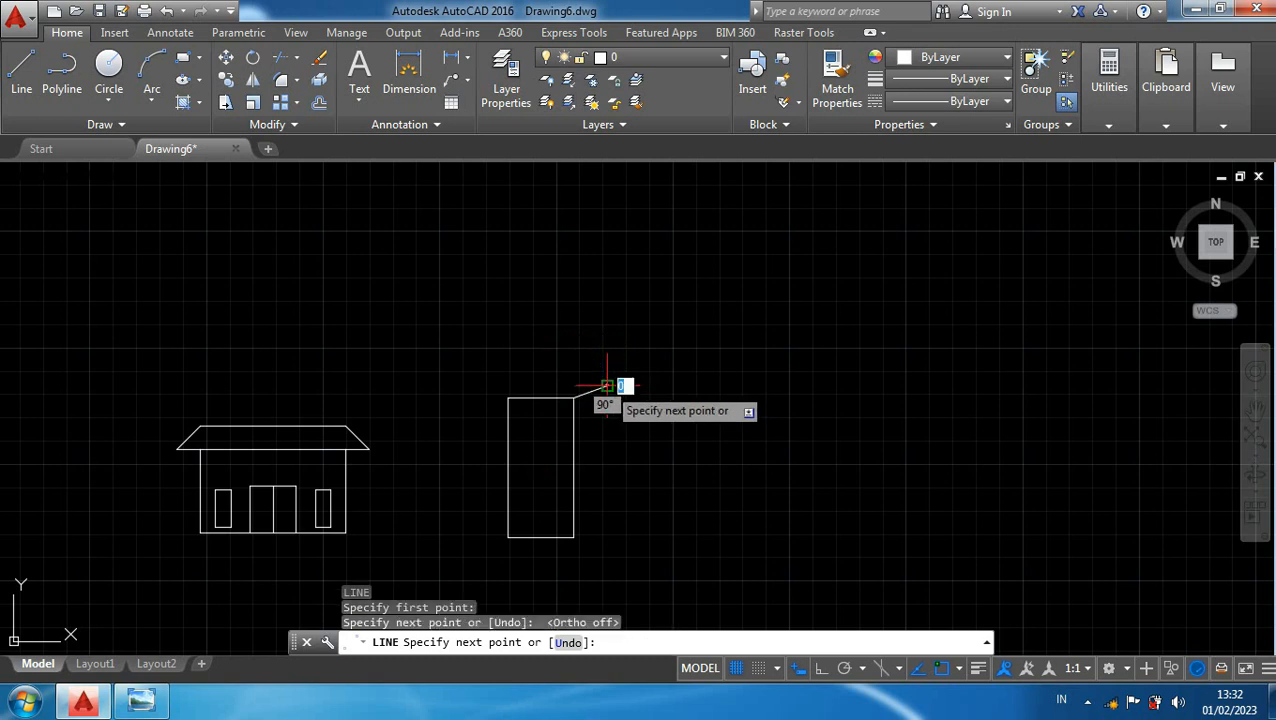
{"action": "key", "text": "Return"}
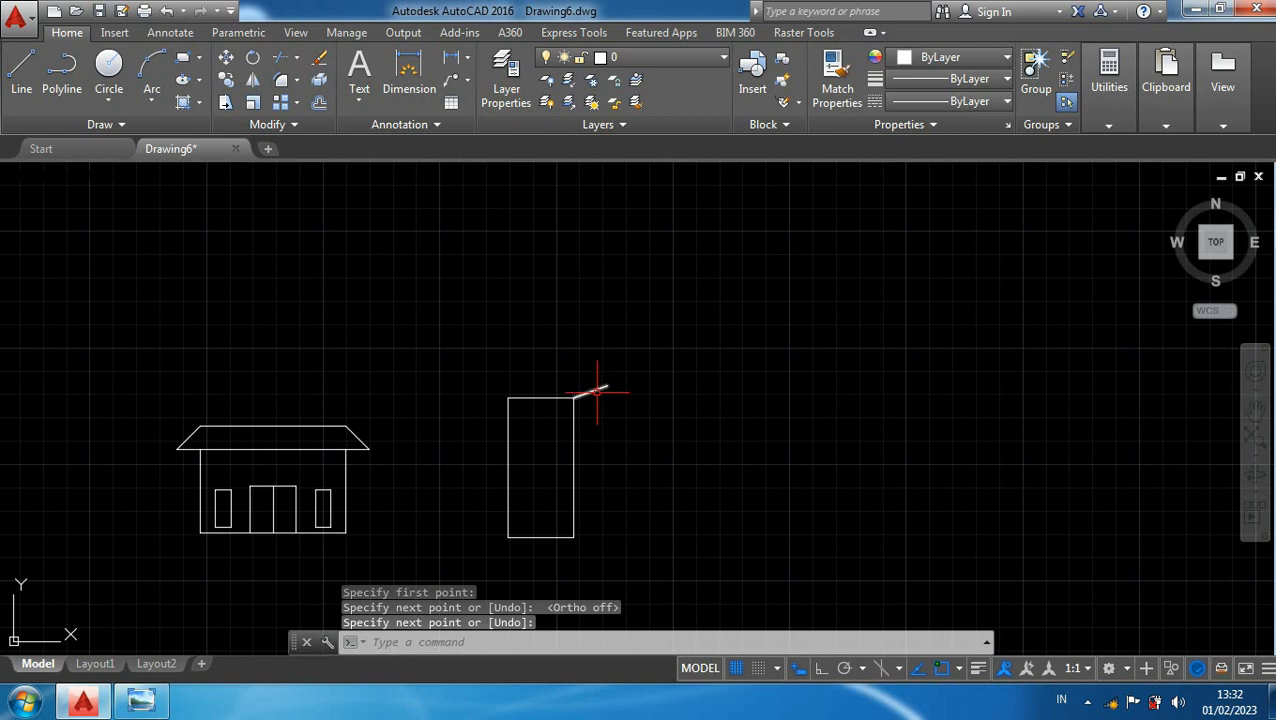
- Copy the slanted depth line from its lower end to the building rectangle's upper-left and lower-right corners
{"action": "left_click", "coordinate": [597, 392]}
{"action": "type", "text": "co"}
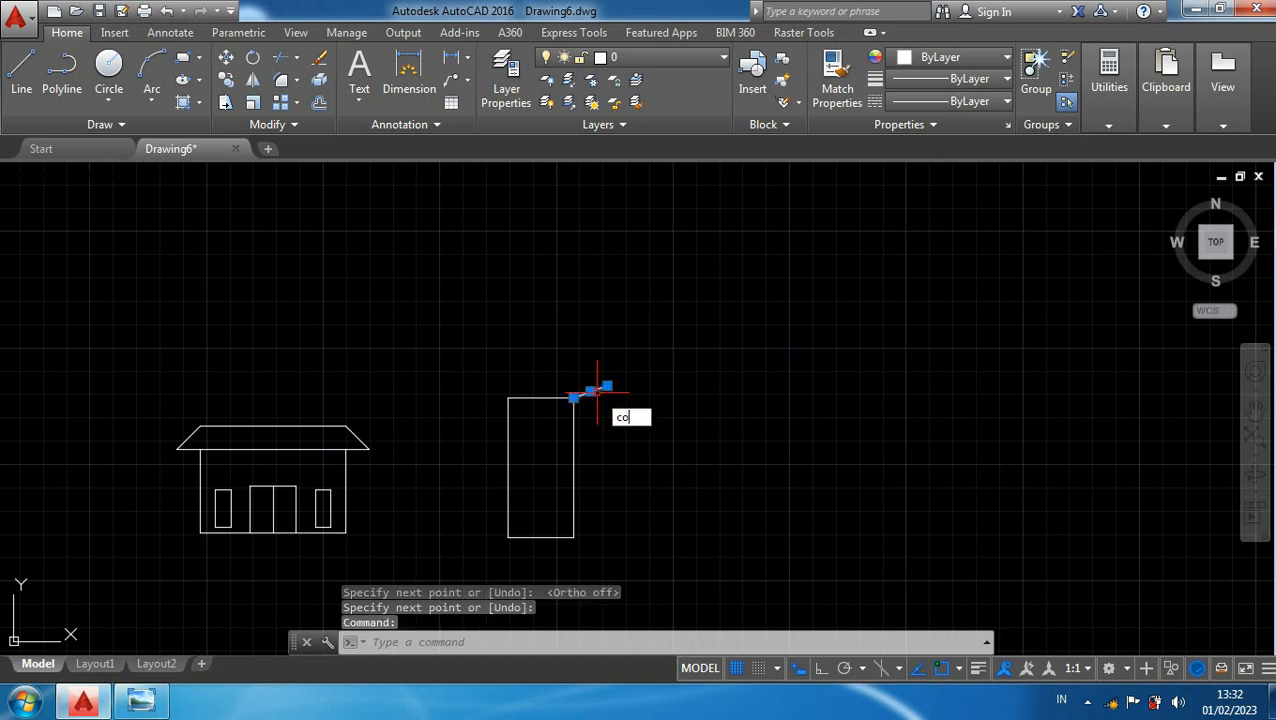
{"action": "key", "text": "Return"}
{"action": "left_click", "coordinate": [573, 398]}
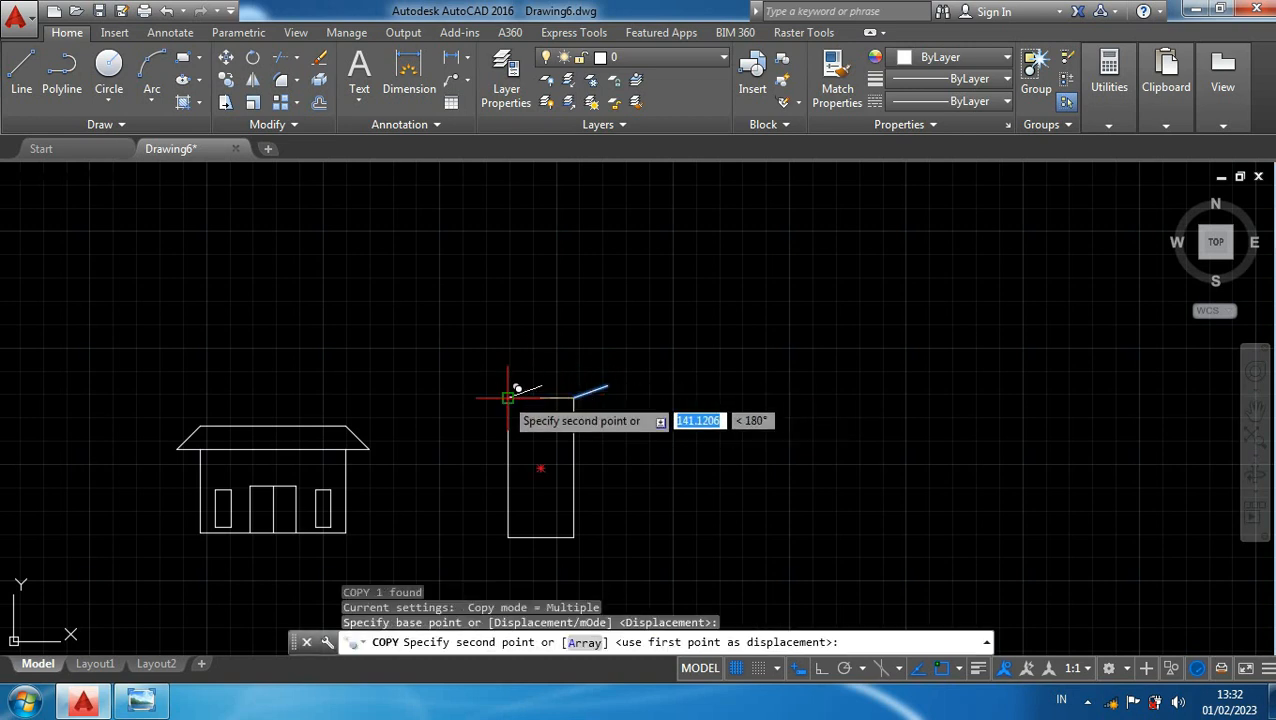
{"action": "left_click", "coordinate": [509, 396]}
{"action": "left_click", "coordinate": [573, 537]}
{"action": "key", "text": "Escape"}
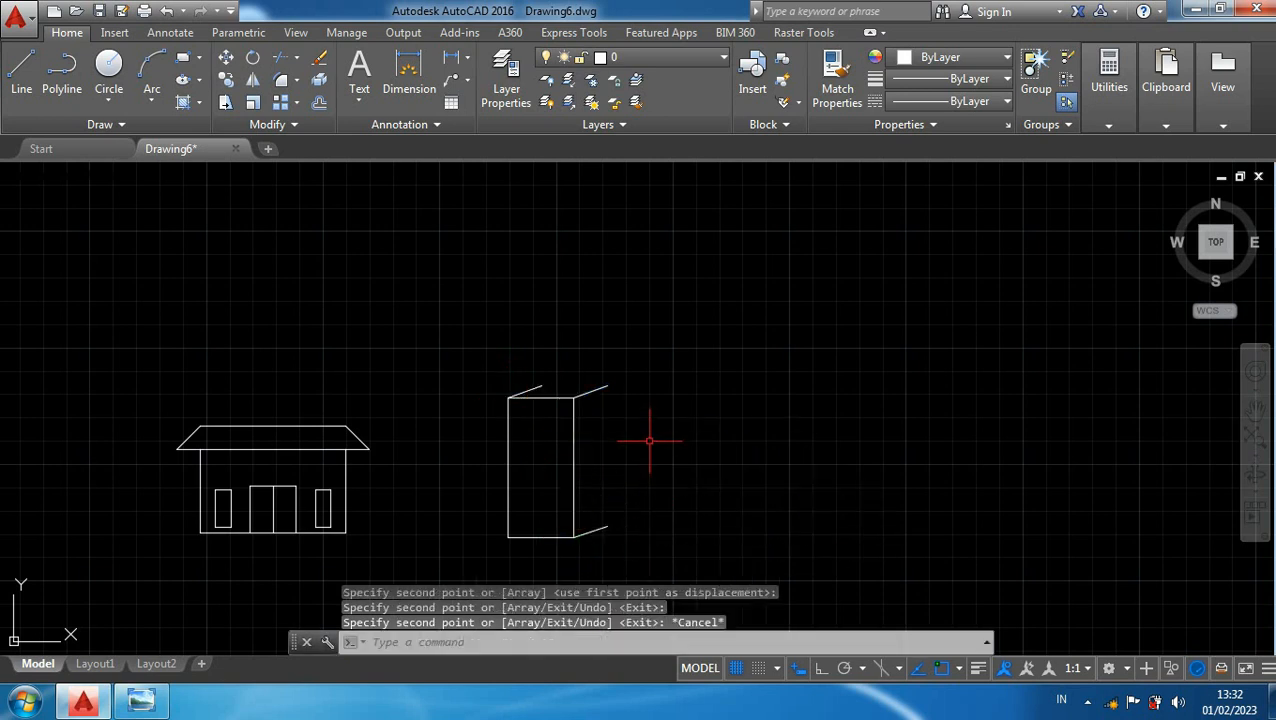
- Draw connected lines joining the outer ends of the three depth lines to close the building's roof and side face
{"action": "type", "text": "l"}
{"action": "key", "text": "Return"}
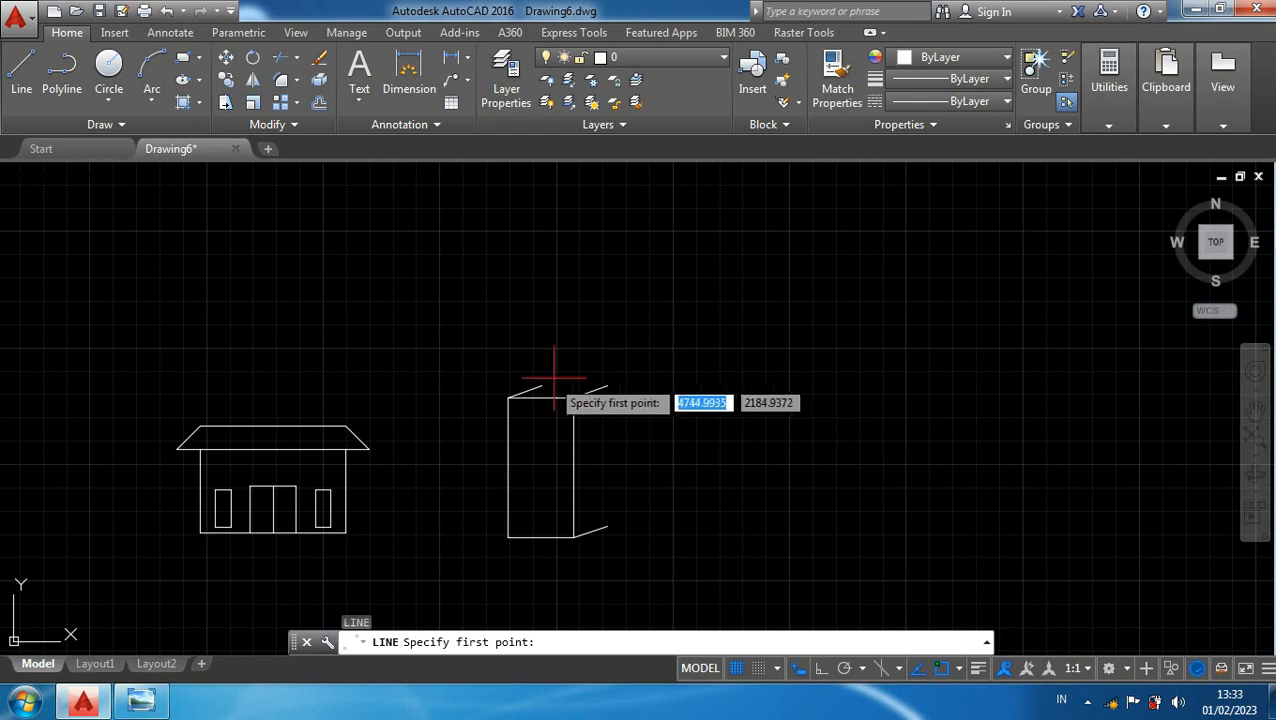
{"action": "left_click", "coordinate": [607, 386]}
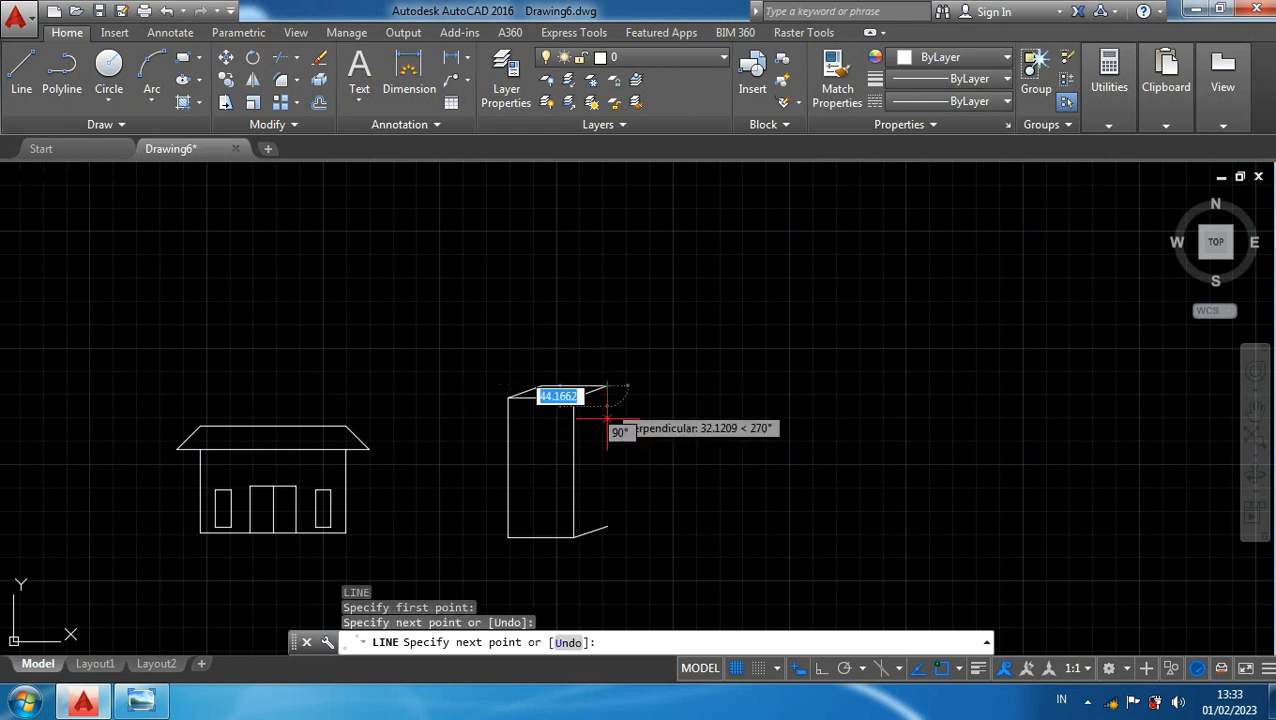
{"action": "left_click", "coordinate": [607, 526]}
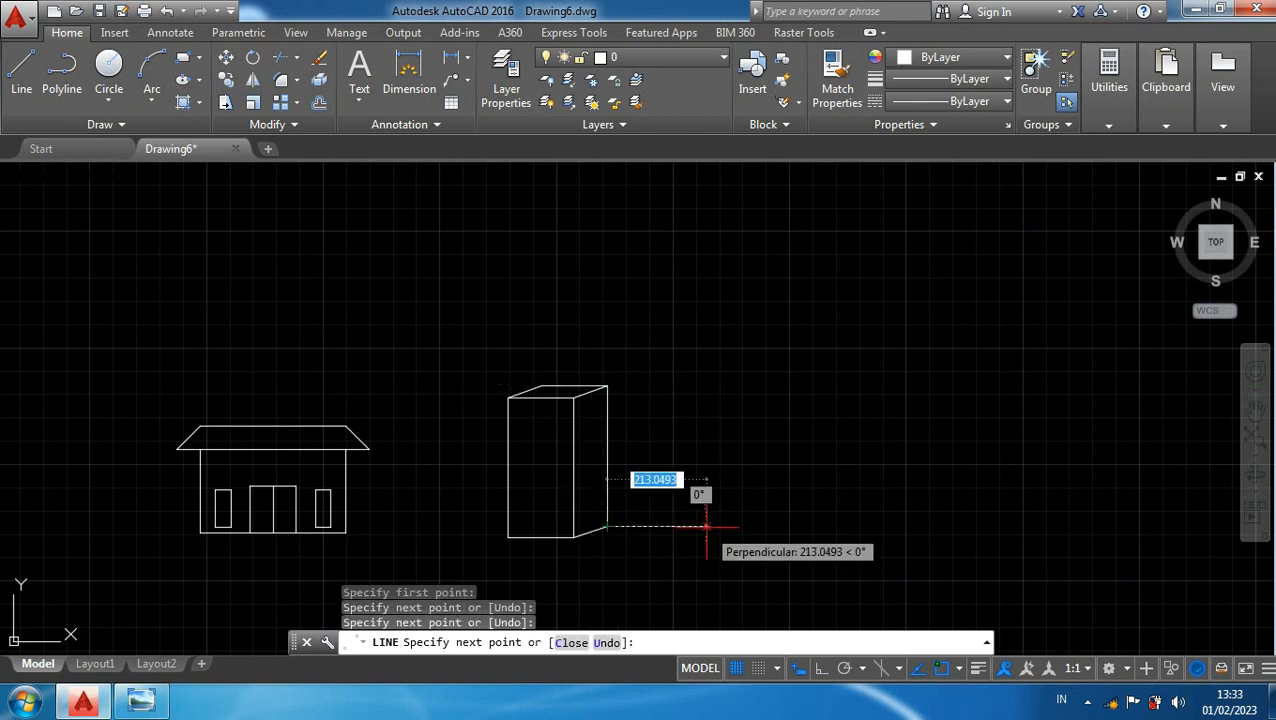
{"action": "key", "text": "Return"}
- Copy the side face's outer vertical edge by its lower end to the midpoint of the slanted base line
{"action": "scroll", "coordinate": [655, 437], "scroll_direction": "up", "scroll_amount": 2}
{"action": "middle_click_drag", "start_coordinate": [655, 441], "coordinate": [664, 373]}
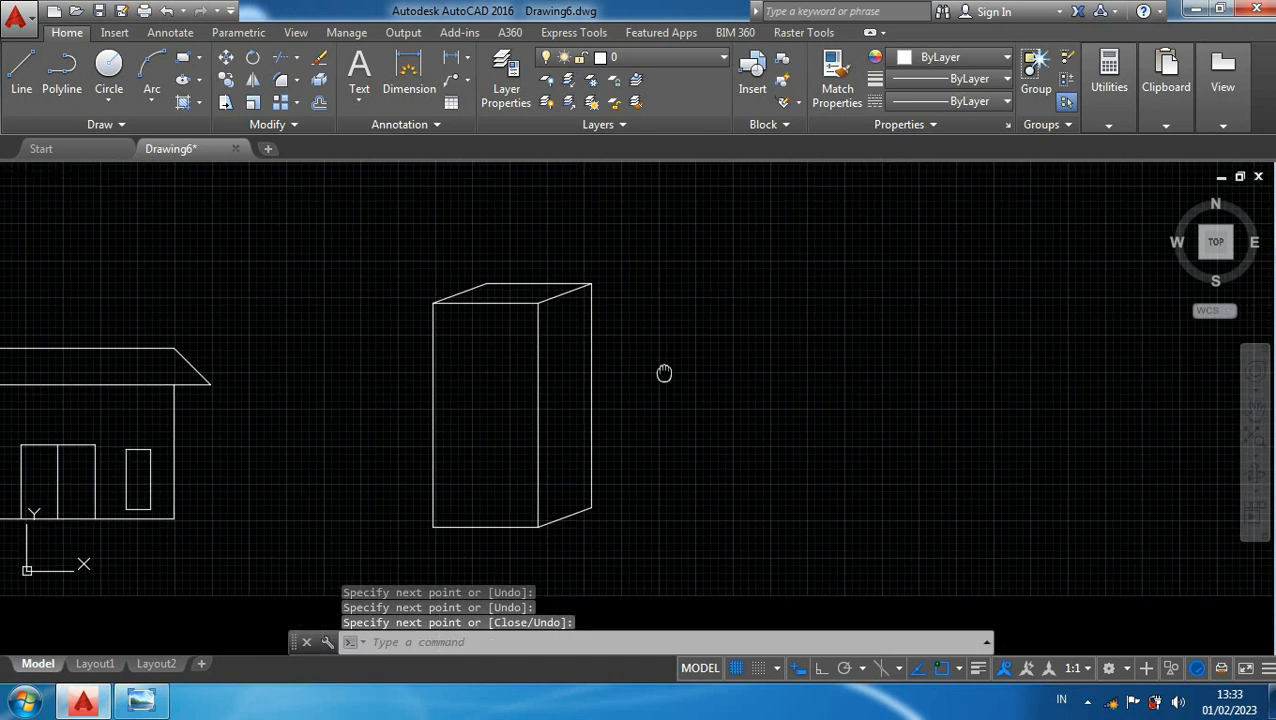
{"action": "left_click", "coordinate": [587, 441]}
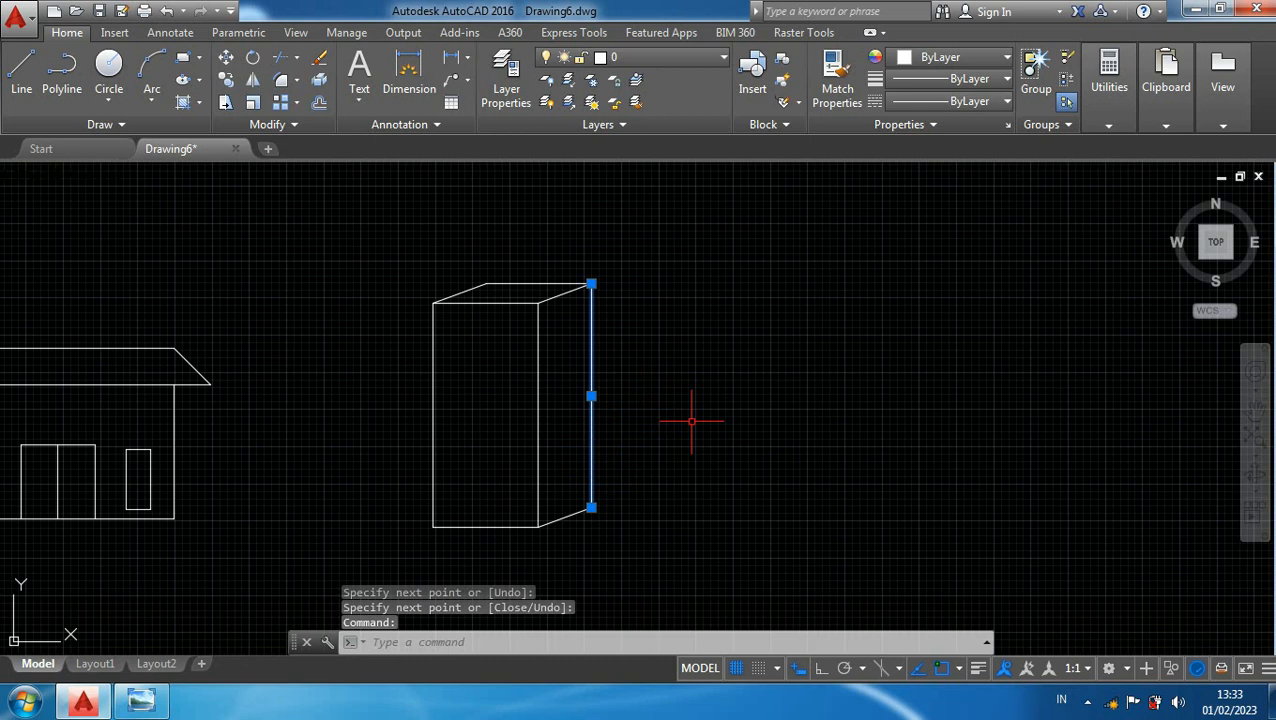
{"action": "type", "text": "co"}
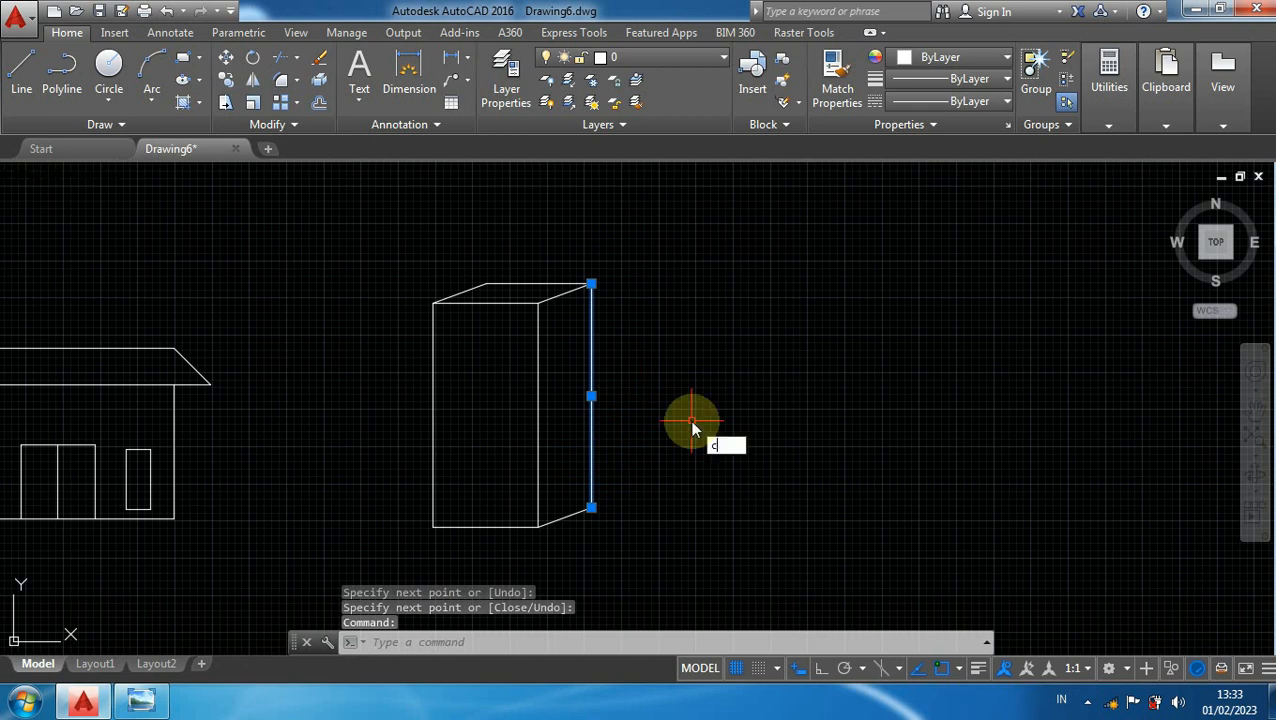
{"action": "key", "text": "Return"}
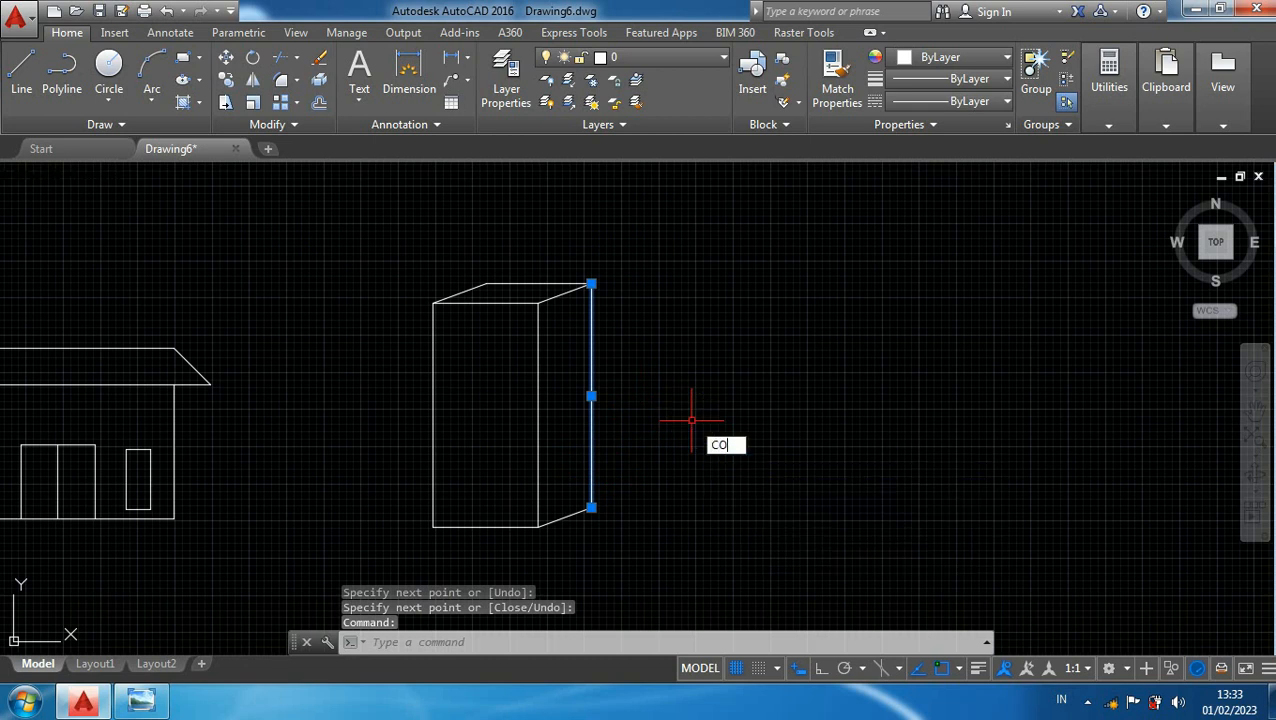
{"action": "left_click", "coordinate": [591, 508]}
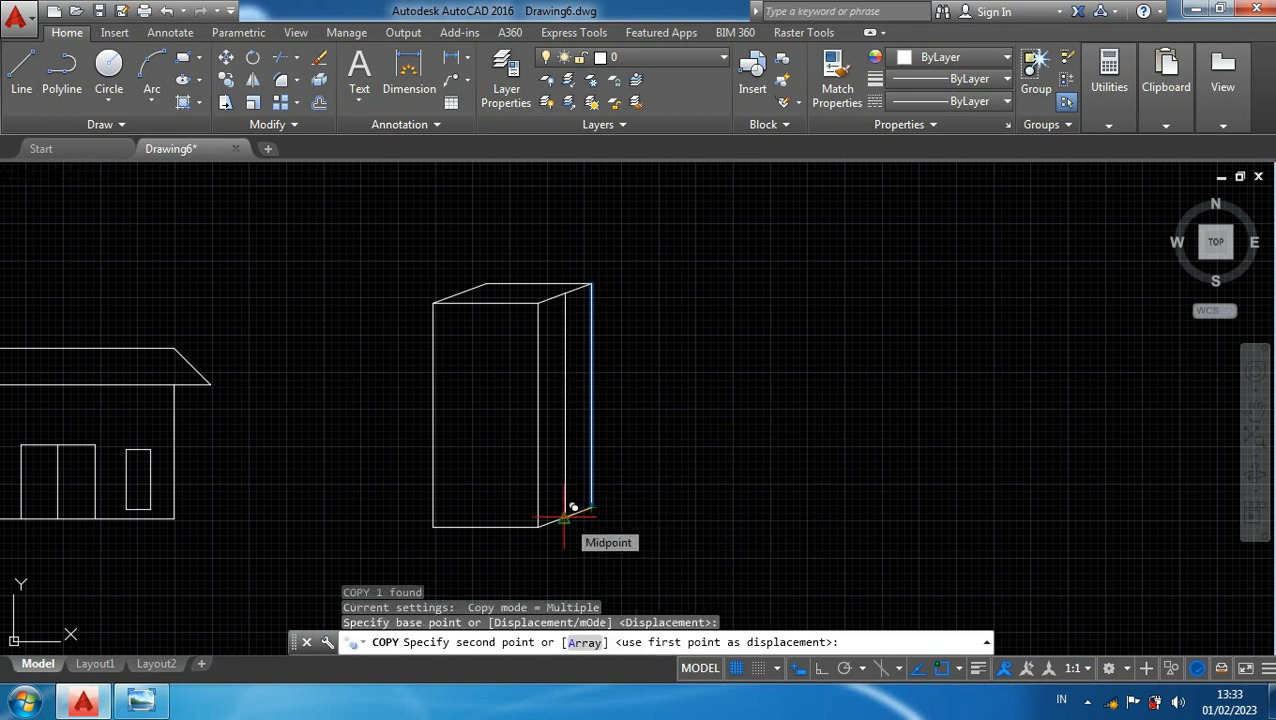
{"action": "left_click", "coordinate": [566, 515]}
{"action": "key", "text": "Escape"}
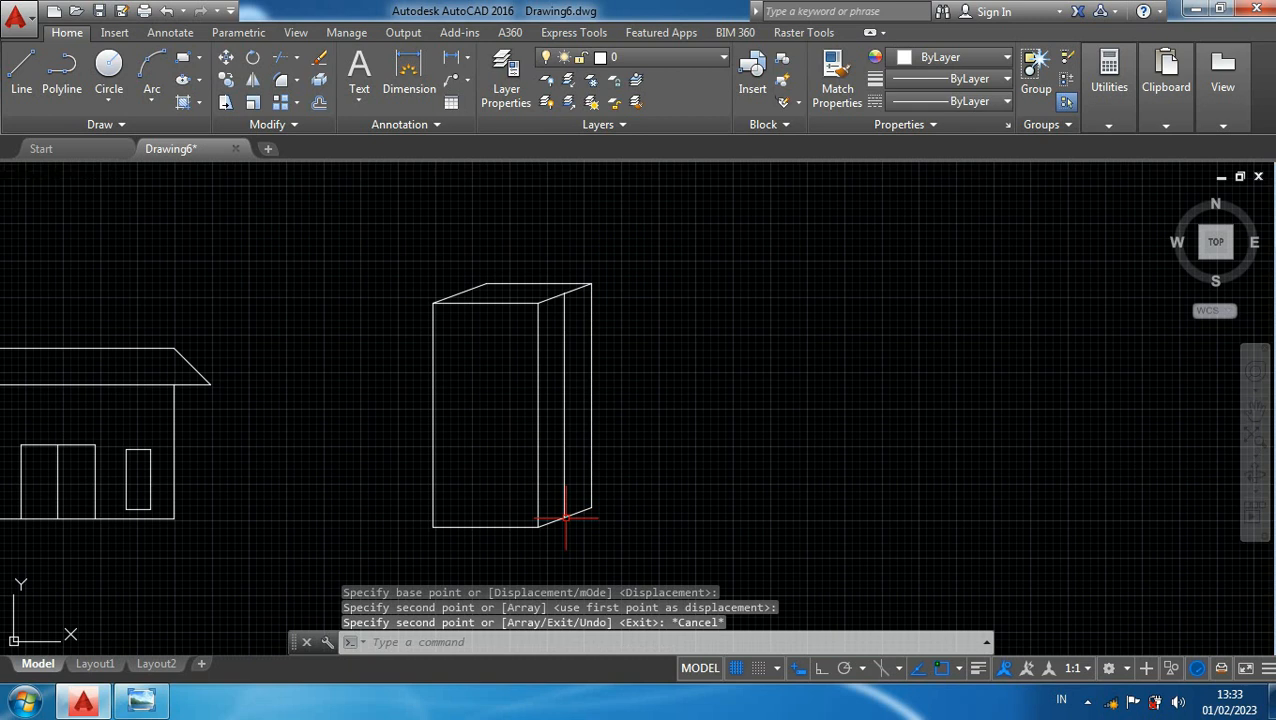
- Shorten the side face's middle vertical line to about 75 units by stretching its upper end downward
{"action": "left_click", "coordinate": [567, 338]}
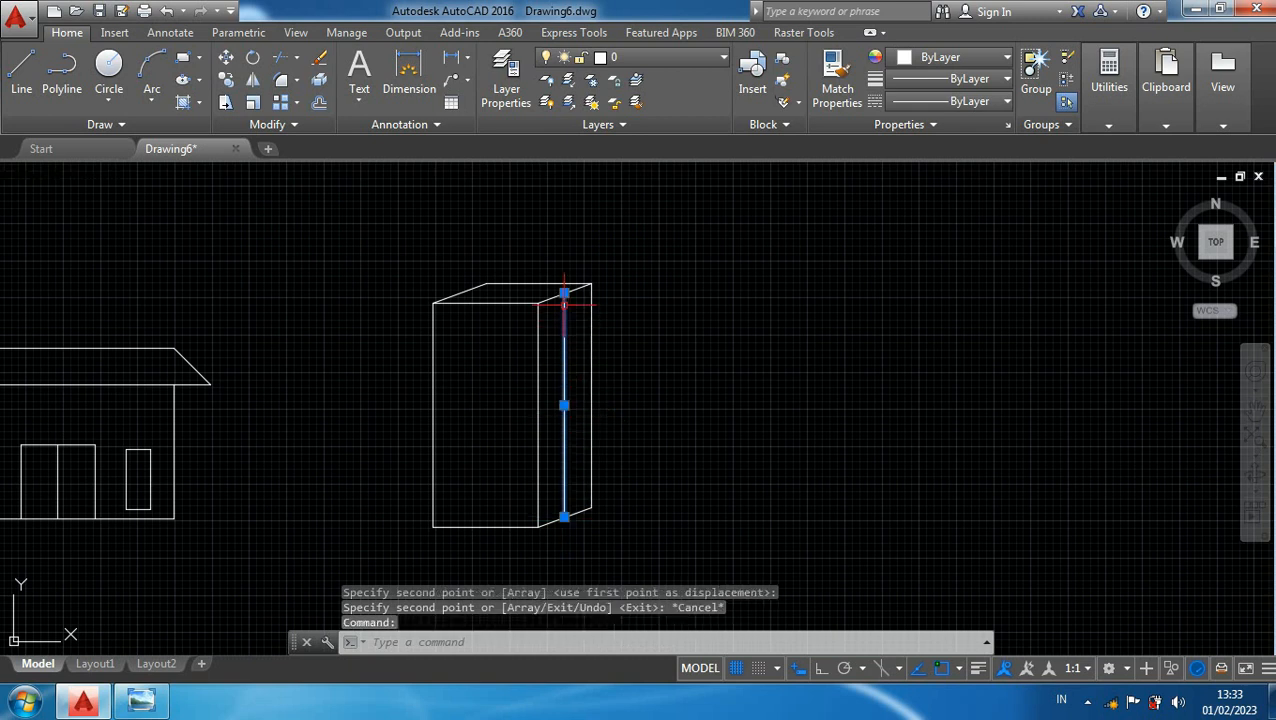
{"action": "left_click", "coordinate": [564, 292]}
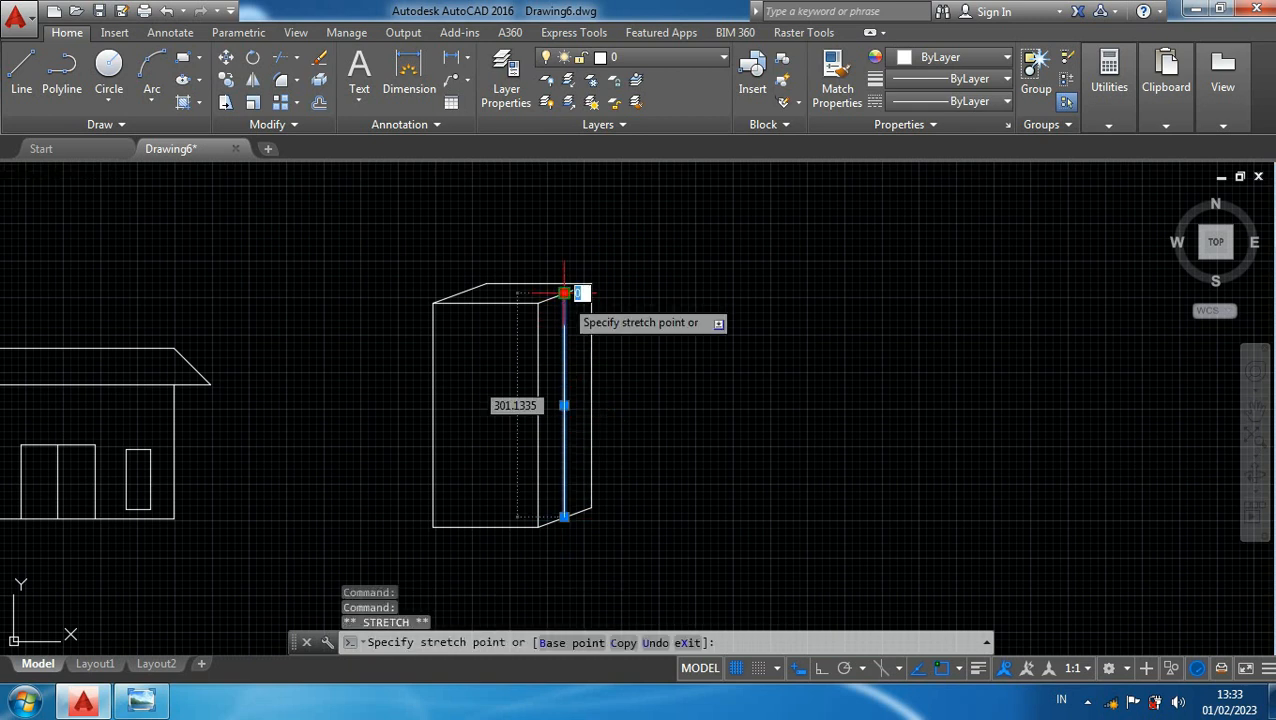
{"action": "left_click", "coordinate": [564, 405]}
{"action": "middle_click_drag", "start_coordinate": [624, 441], "coordinate": [632, 365]}
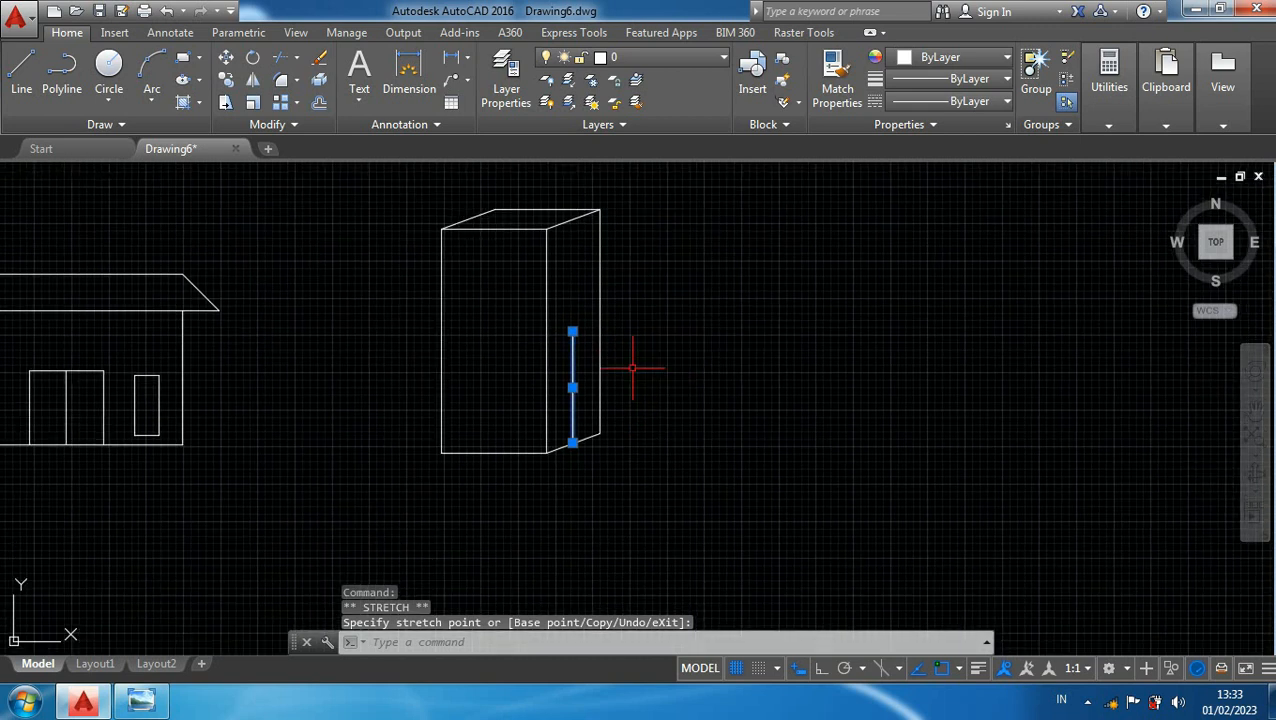
{"action": "left_click", "coordinate": [572, 331]}
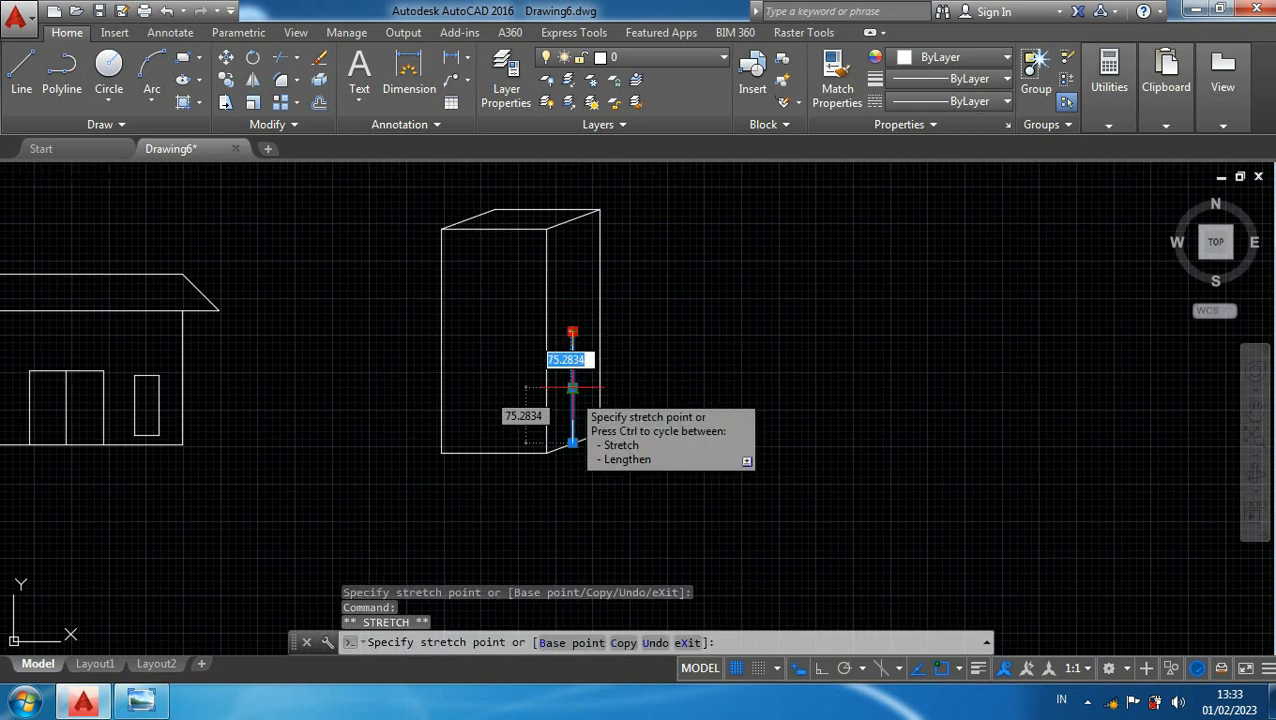
{"action": "left_click", "coordinate": [572, 387]}
{"action": "key", "text": "Escape"}
{"action": "scroll", "coordinate": [584, 407], "scroll_direction": "up", "scroll_amount": 3}
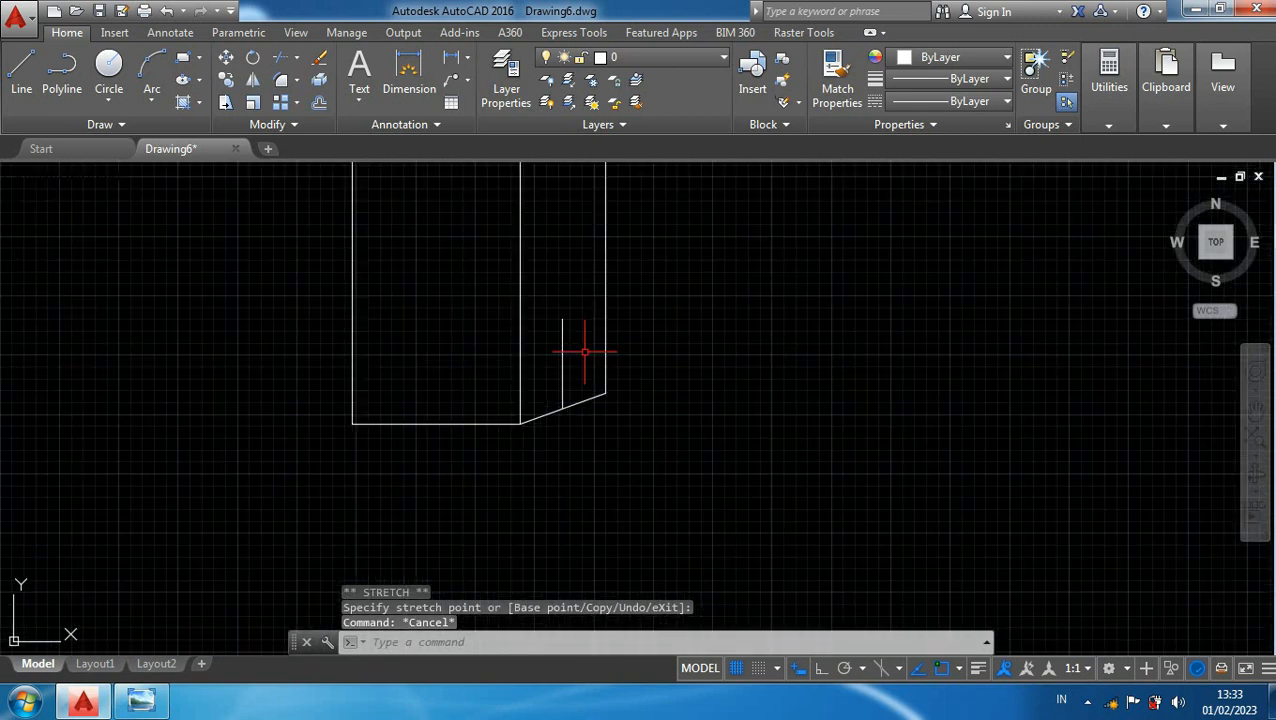
{"action": "left_click", "coordinate": [563, 373]}
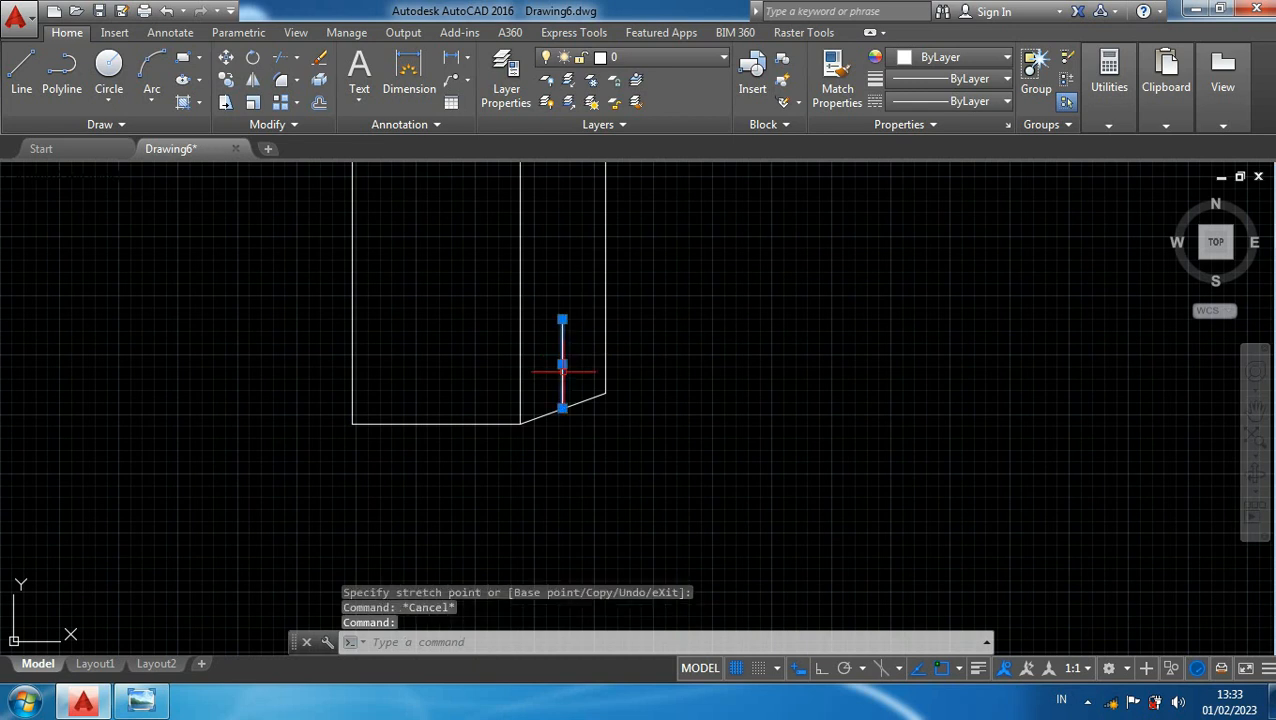
{"action": "type", "text": "co"}
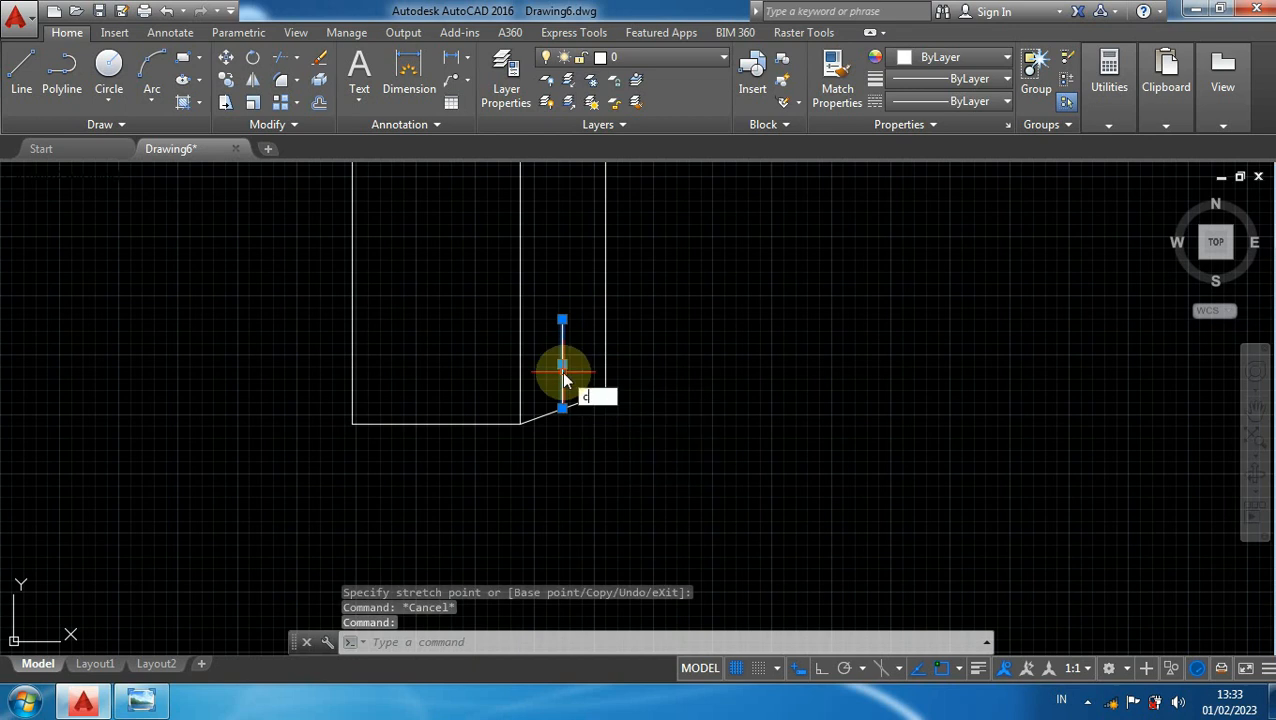
{"action": "key", "text": "Return"}
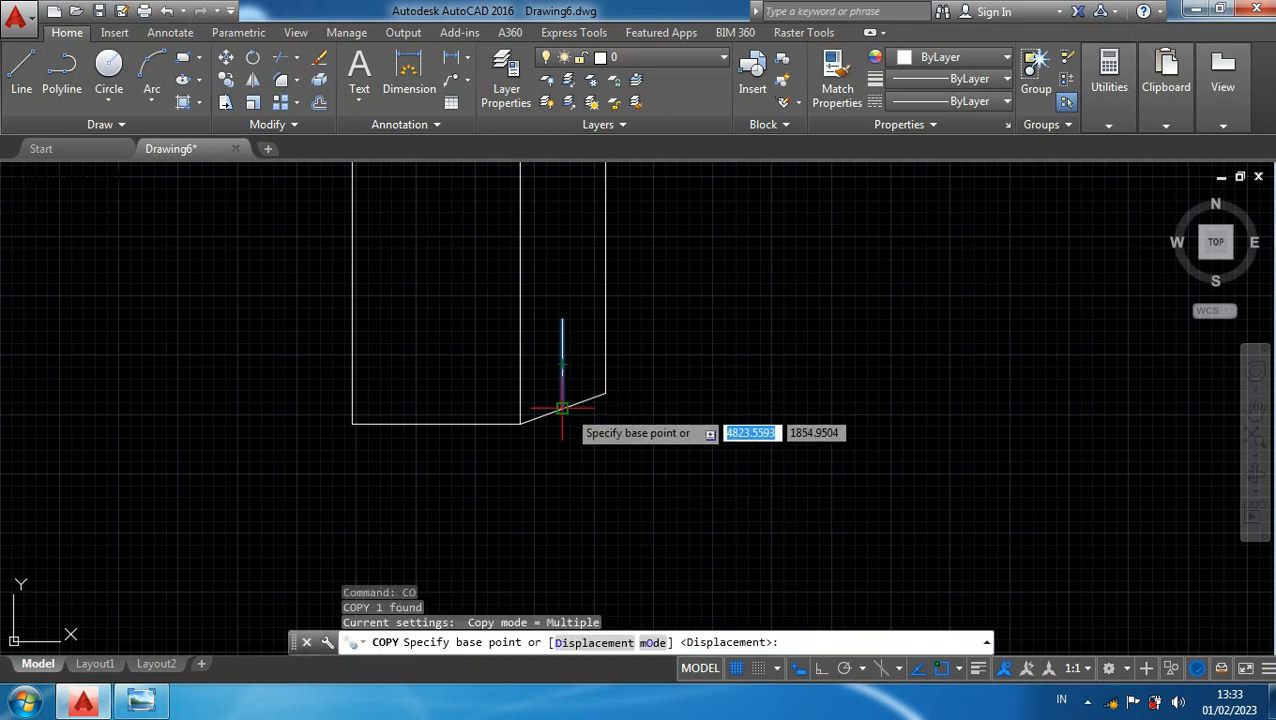
{"action": "left_click", "coordinate": [562, 405]}
{"action": "scroll", "coordinate": [548, 410], "scroll_direction": "up", "scroll_amount": 4}
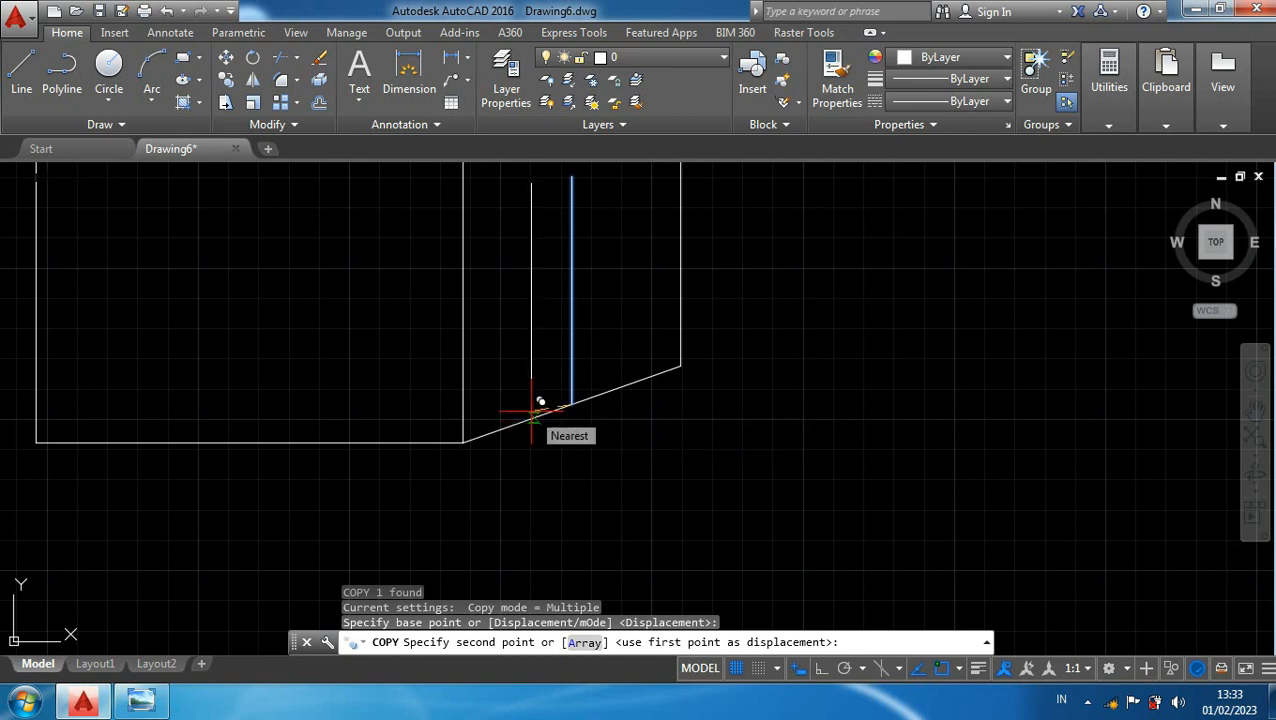
{"action": "key", "text": "Escape"}
- Draw a slanted door-top line about 12 units long at 19° rightward from the upper end of the short middle line
{"action": "middle_click_drag", "start_coordinate": [615, 313], "coordinate": [604, 432]}
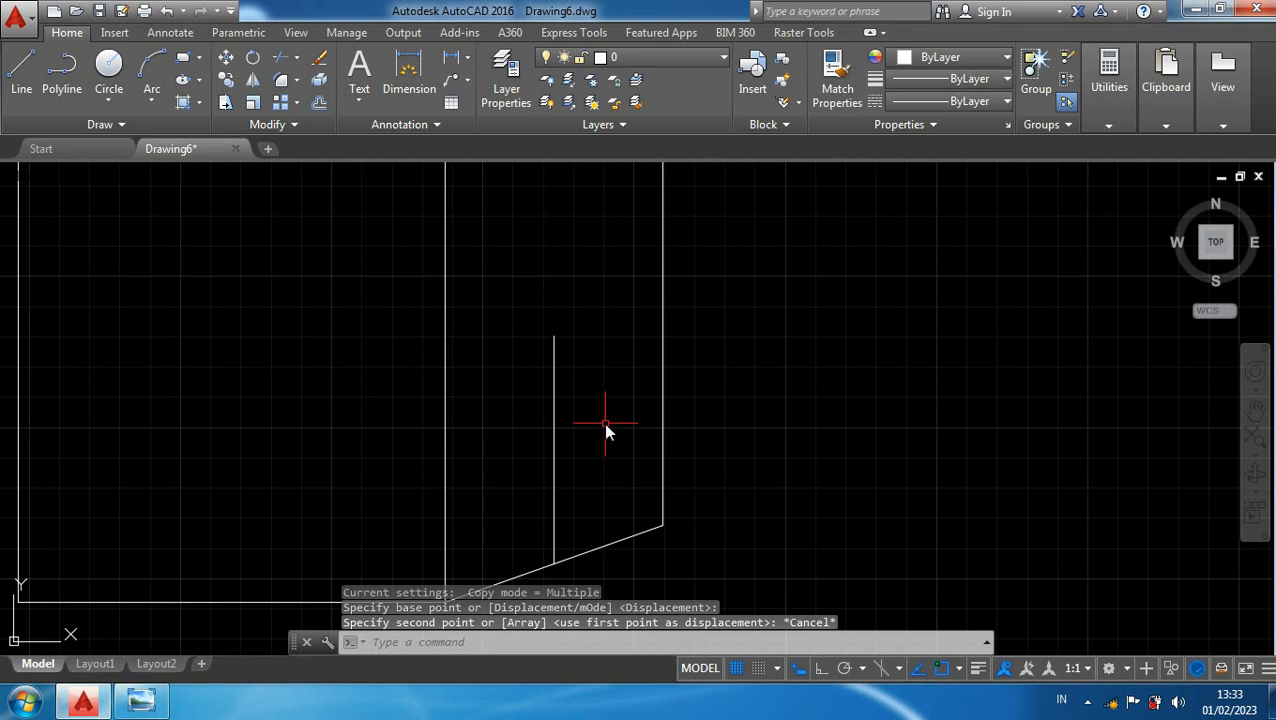
{"action": "type", "text": "l"}
{"action": "key", "text": "Return"}
{"action": "left_click", "coordinate": [554, 336]}
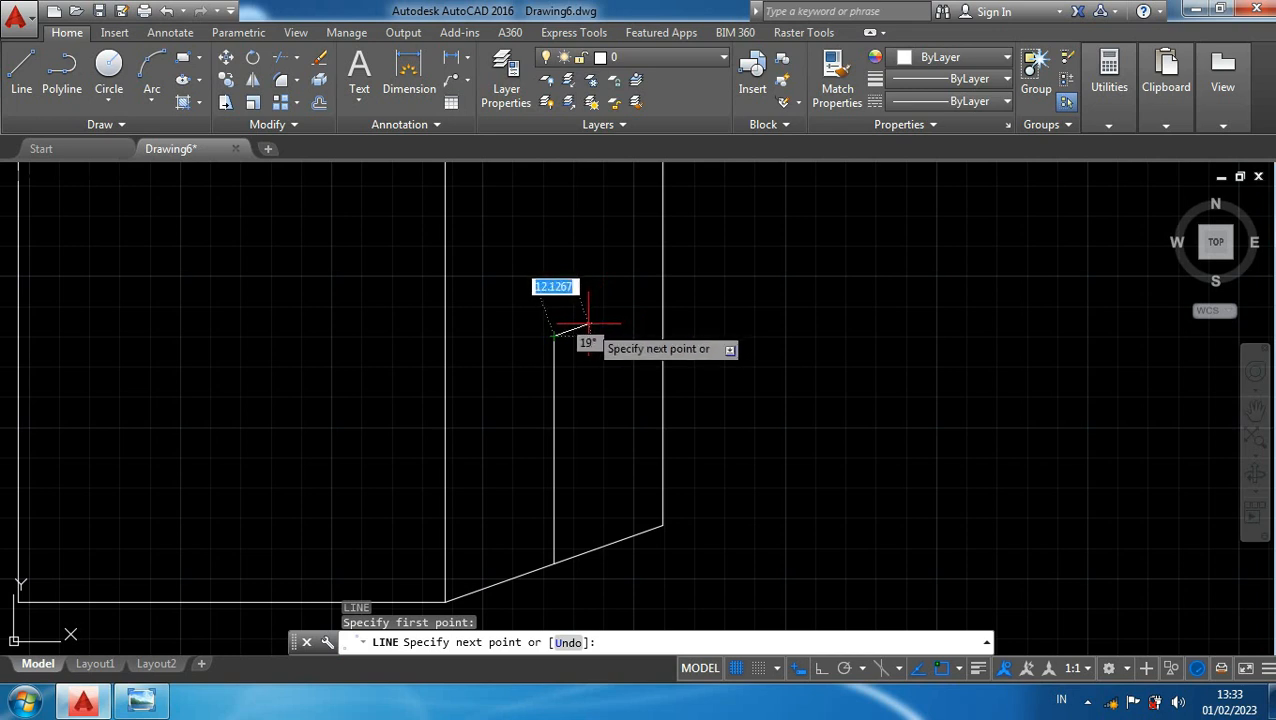
{"action": "left_click", "coordinate": [588, 323]}
{"action": "key", "text": "Escape"}
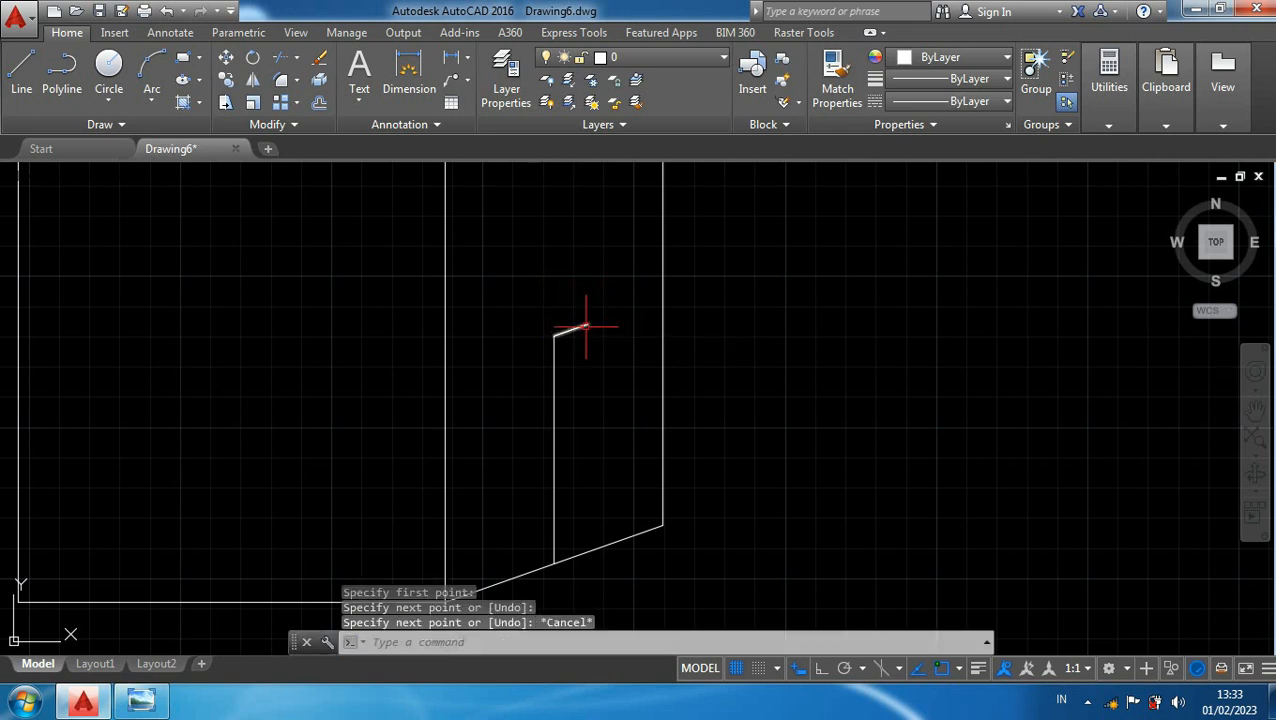
- Copy the slanted door-top line by its right end onto the top of the middle line, extending it leftward
{"action": "left_click", "coordinate": [587, 328]}
{"action": "mouse_move", "coordinate": [587, 334]}
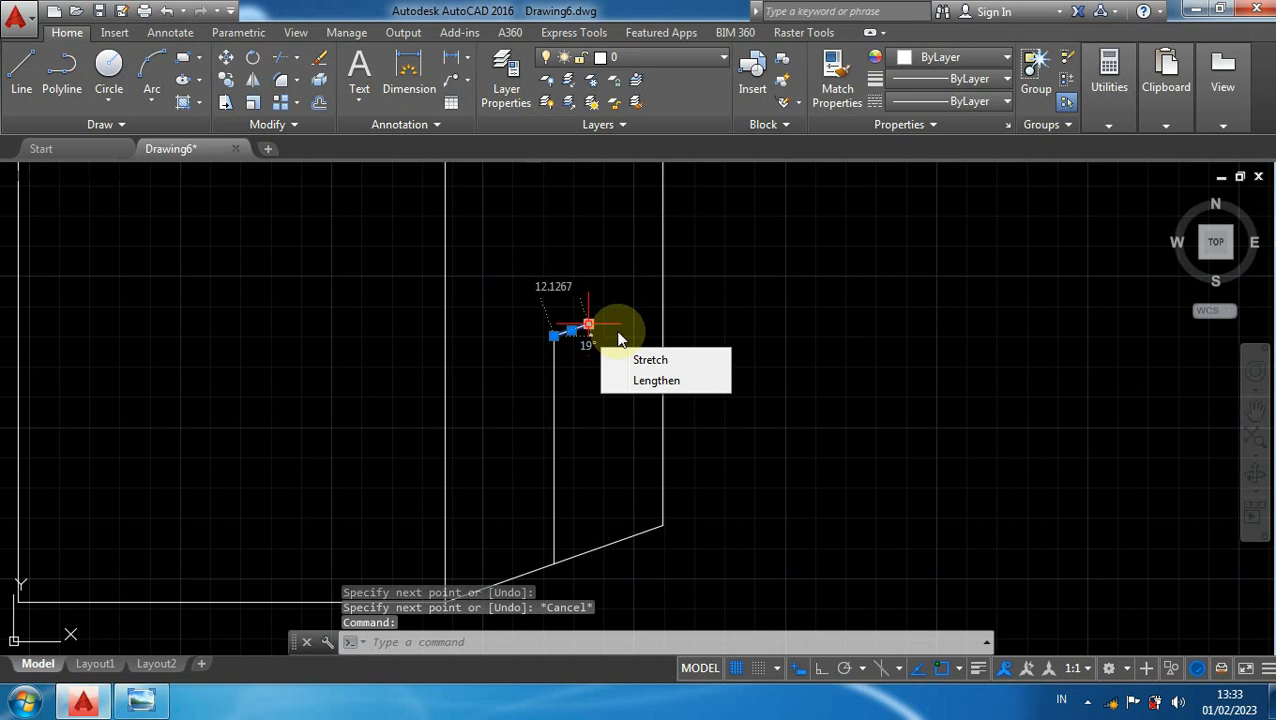
{"action": "type", "text": "co"}
{"action": "key", "text": "Return"}
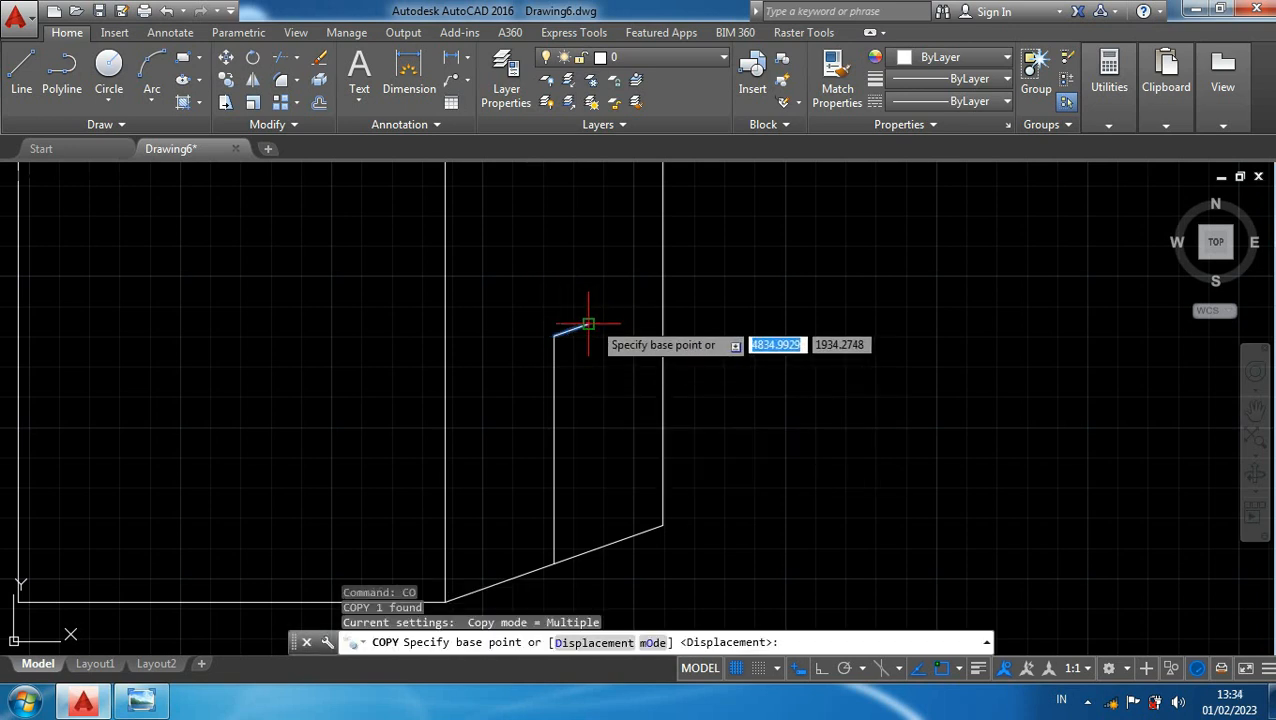
{"action": "left_click", "coordinate": [588, 324]}
{"action": "left_click", "coordinate": [554, 336]}
{"action": "key", "text": "Escape"}
- Draw the door's left vertical line from the left end of the slanted door top down to the building's base
{"action": "middle_click_drag", "start_coordinate": [568, 382], "coordinate": [590, 308]}
{"action": "type", "text": "l"}
{"action": "key", "text": "Return"}
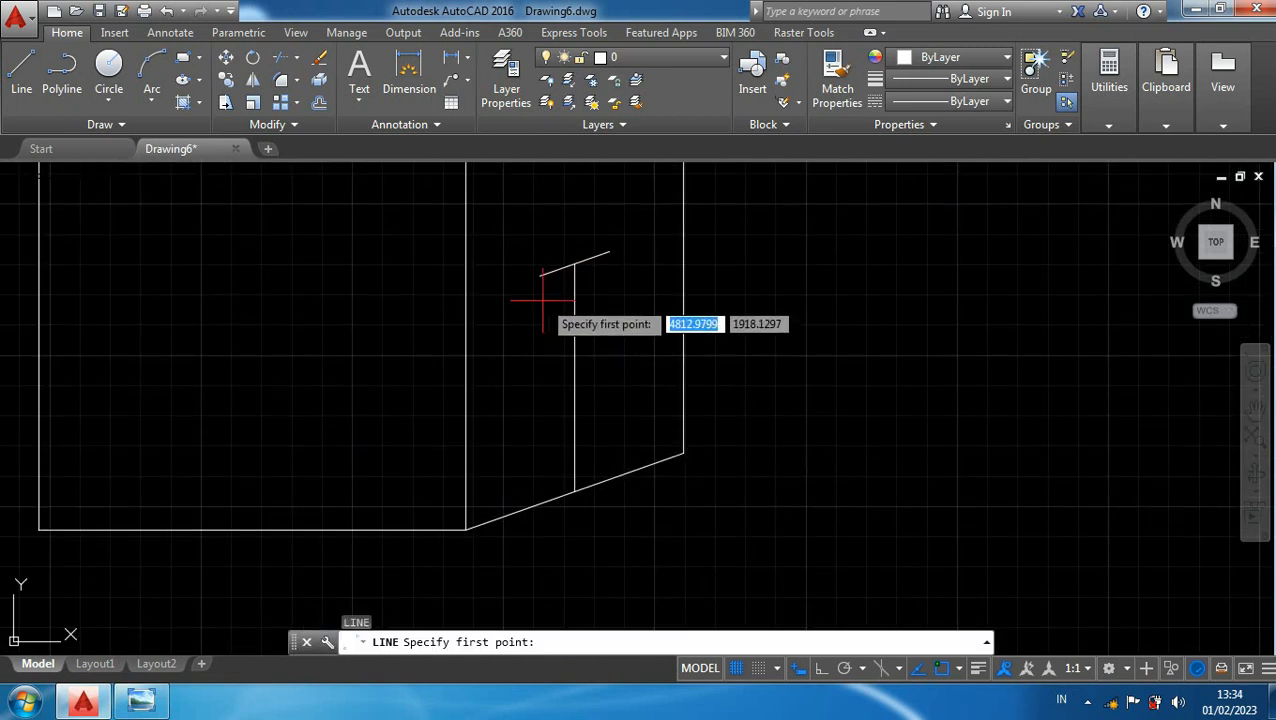
{"action": "left_click", "coordinate": [541, 273]}
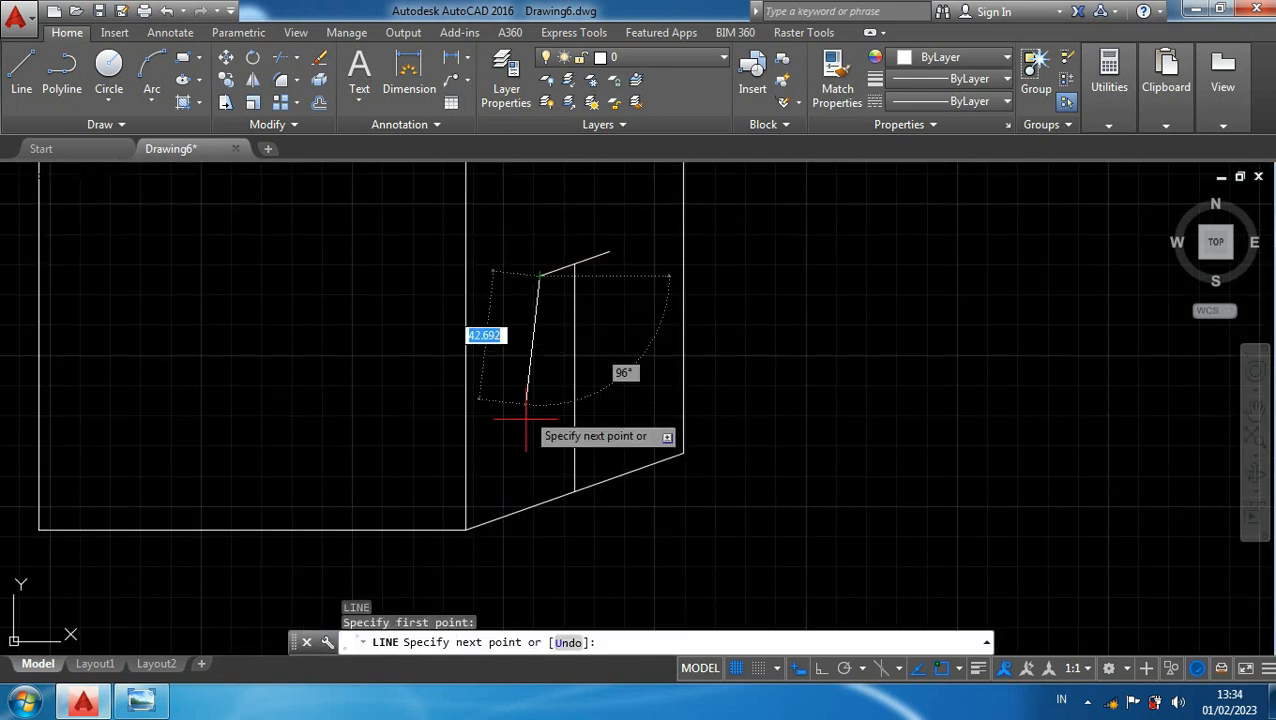
{"action": "left_click", "coordinate": [540, 505]}
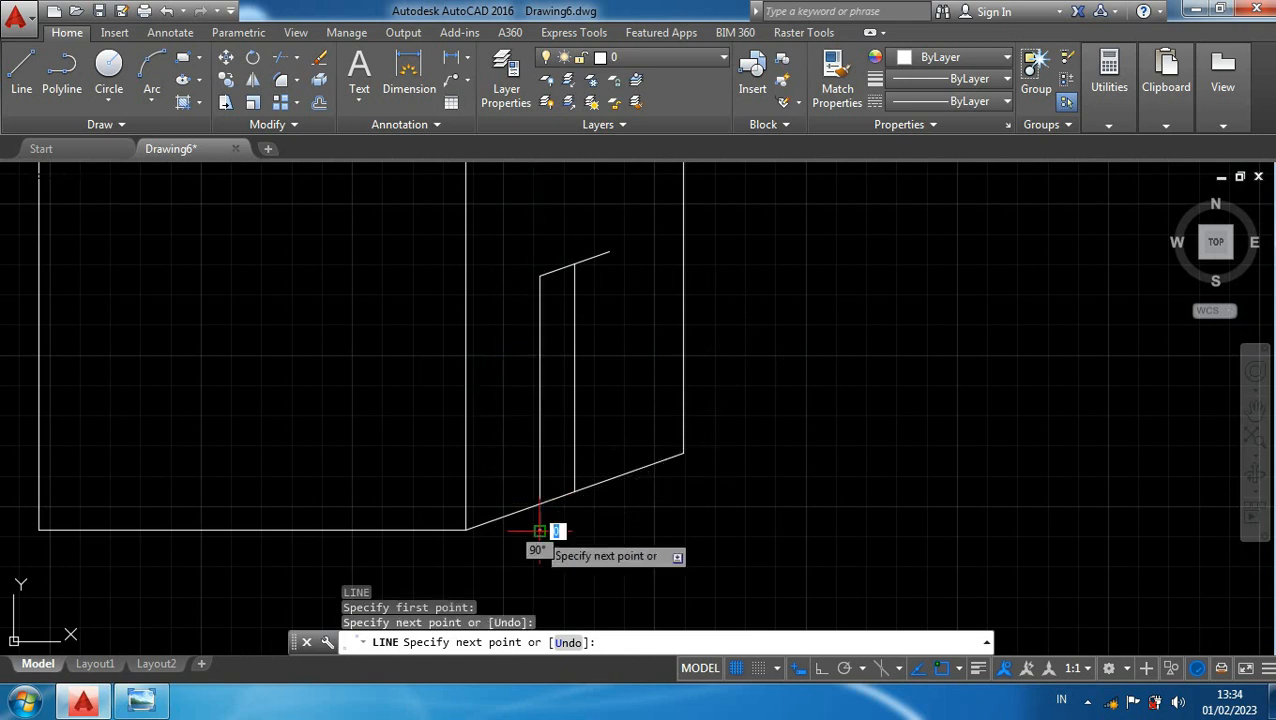
- Finish the door's left vertical line just past the base and draw the right vertical line from the slanted top's right end past the base
{"action": "left_click", "coordinate": [540, 531]}
{"action": "key", "text": "Escape"}
{"action": "key", "text": "Return"}
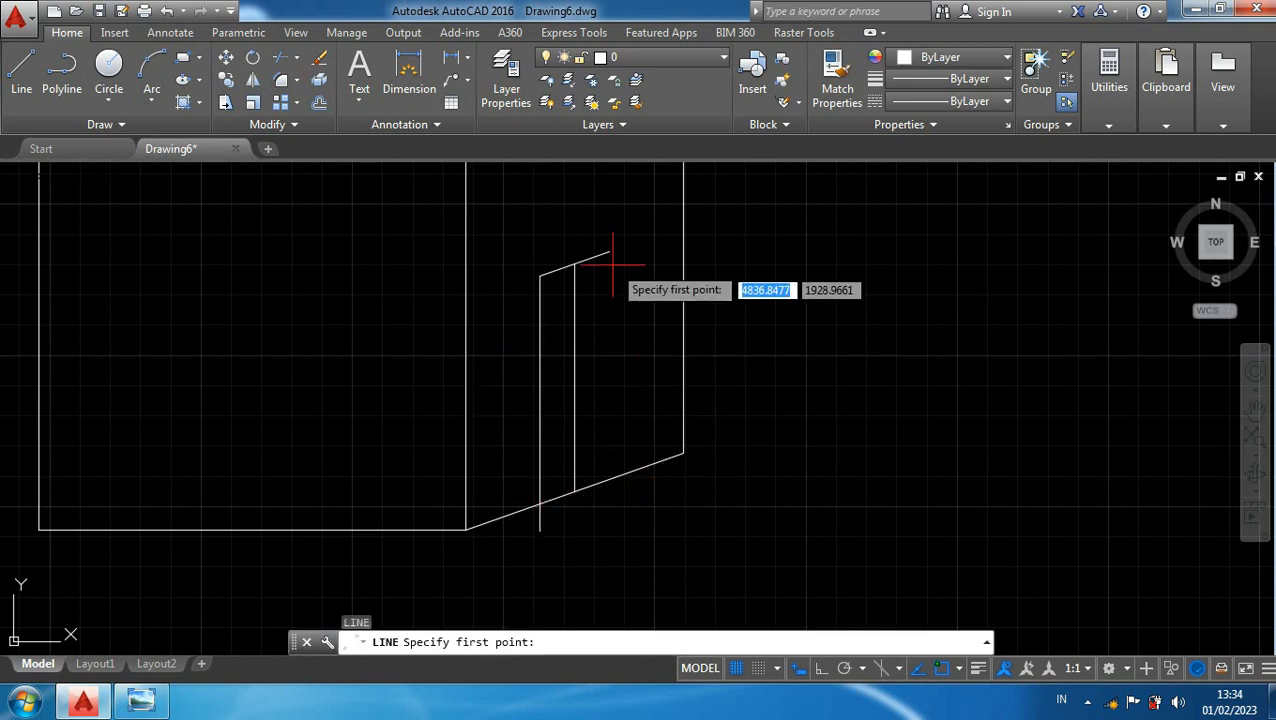
{"action": "left_click", "coordinate": [609, 253]}
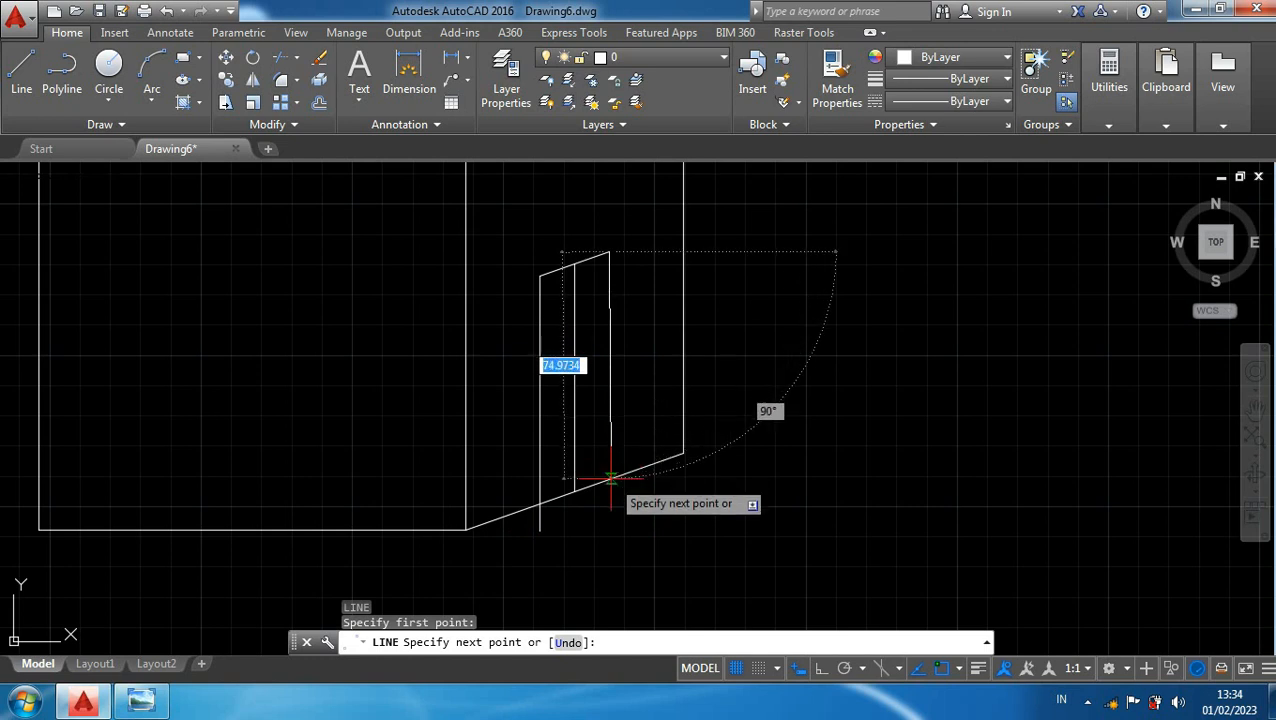
{"action": "key", "text": "F8"}
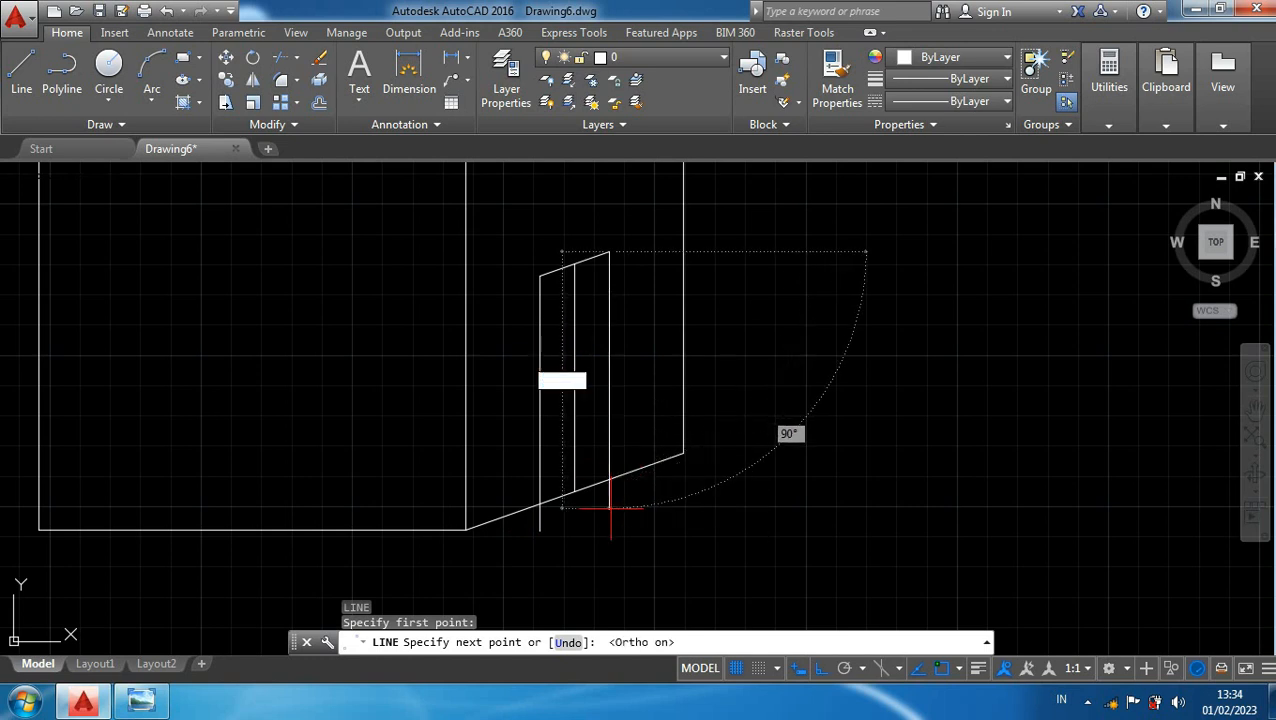
{"action": "left_click", "coordinate": [611, 507]}
{"action": "key", "text": "Return"}
- Trim the ends of the door's left and right vertical lines that extend below the building's slanted base edge
{"action": "type", "text": "tr"}
{"action": "key", "text": "Return"}
{"action": "key", "text": "Return"}
{"action": "left_click", "coordinate": [544, 518]}
{"action": "left_click", "coordinate": [539, 519]}
{"action": "left_click", "coordinate": [610, 497]}
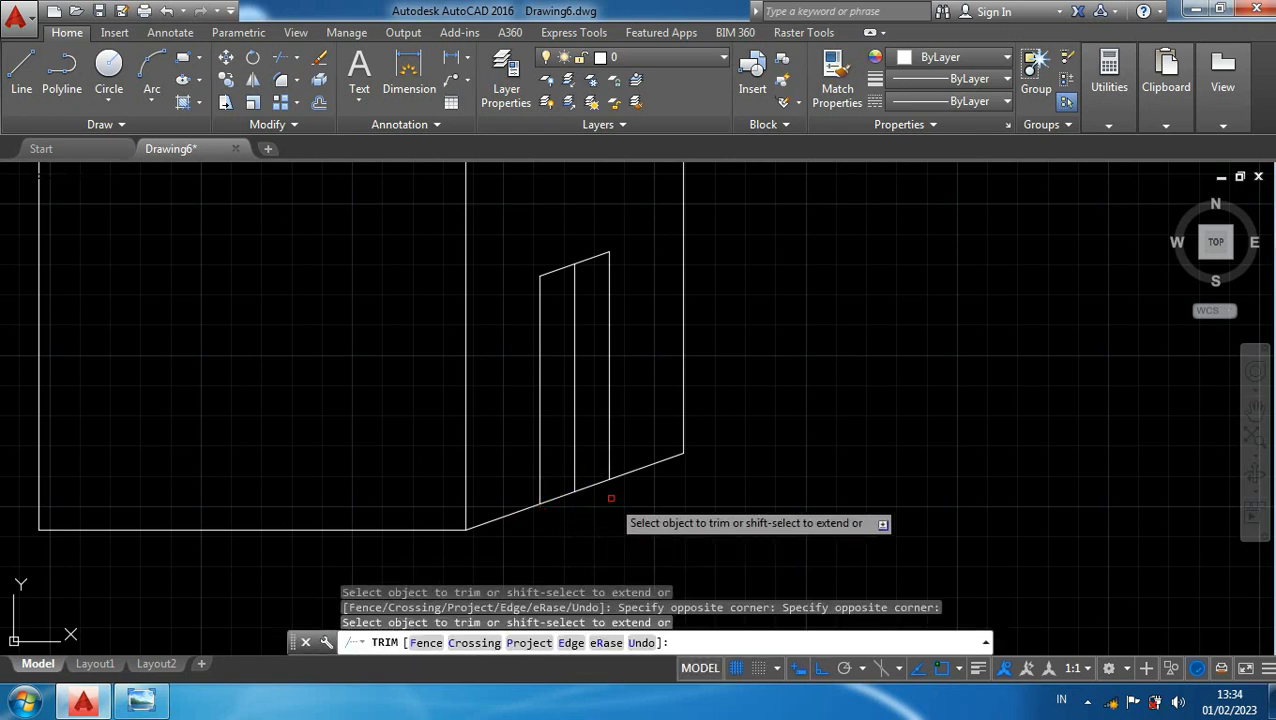
{"action": "scroll", "coordinate": [615, 505], "scroll_direction": "down", "scroll_amount": 6}
{"action": "key", "text": "Escape"}
- Draw a nearly square window rectangle in the upper left corner area of the multi-storey building's front face
{"action": "middle_click_drag", "start_coordinate": [715, 418], "coordinate": [783, 403]}
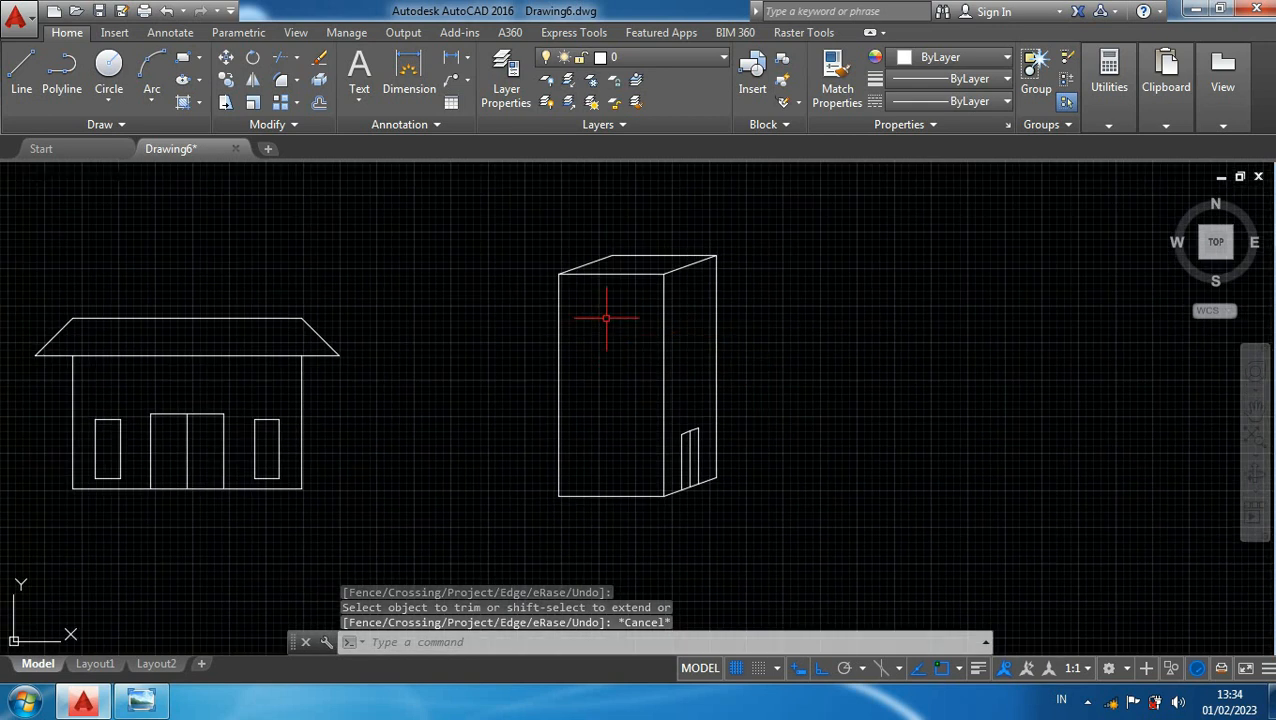
{"action": "type", "text": "re"}
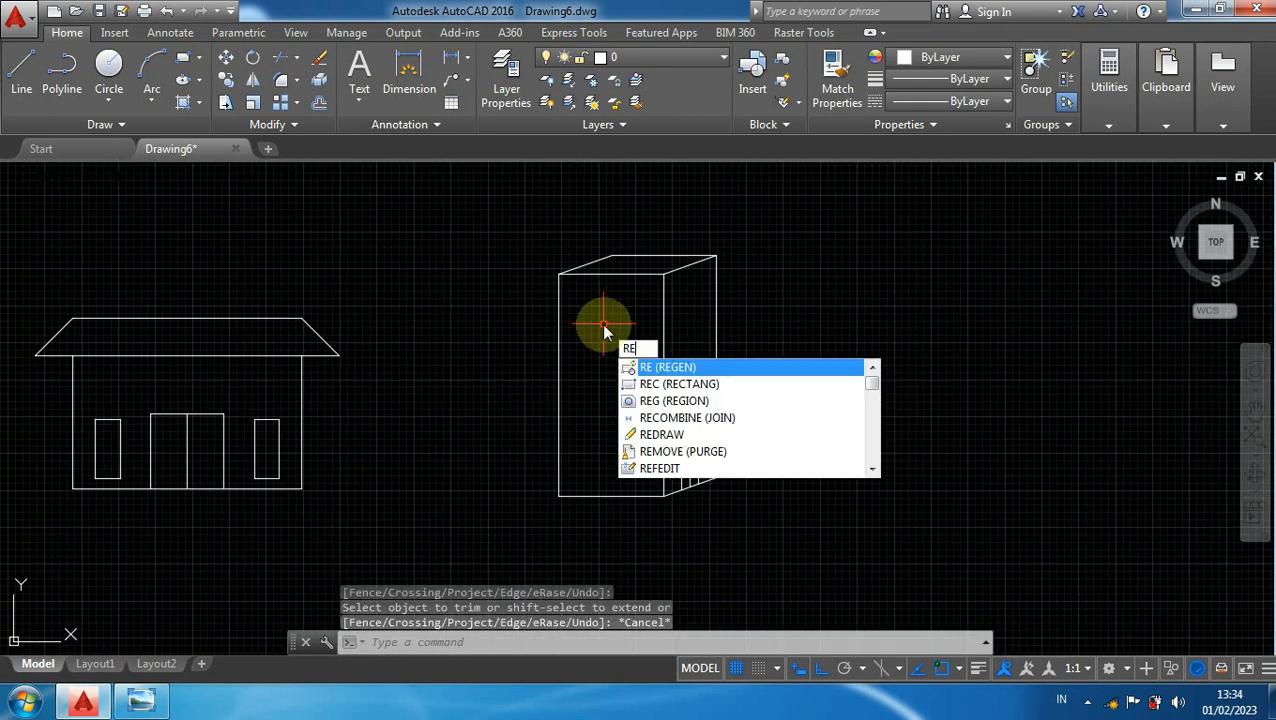
{"action": "type", "text": "c"}
{"action": "key", "text": "Return"}
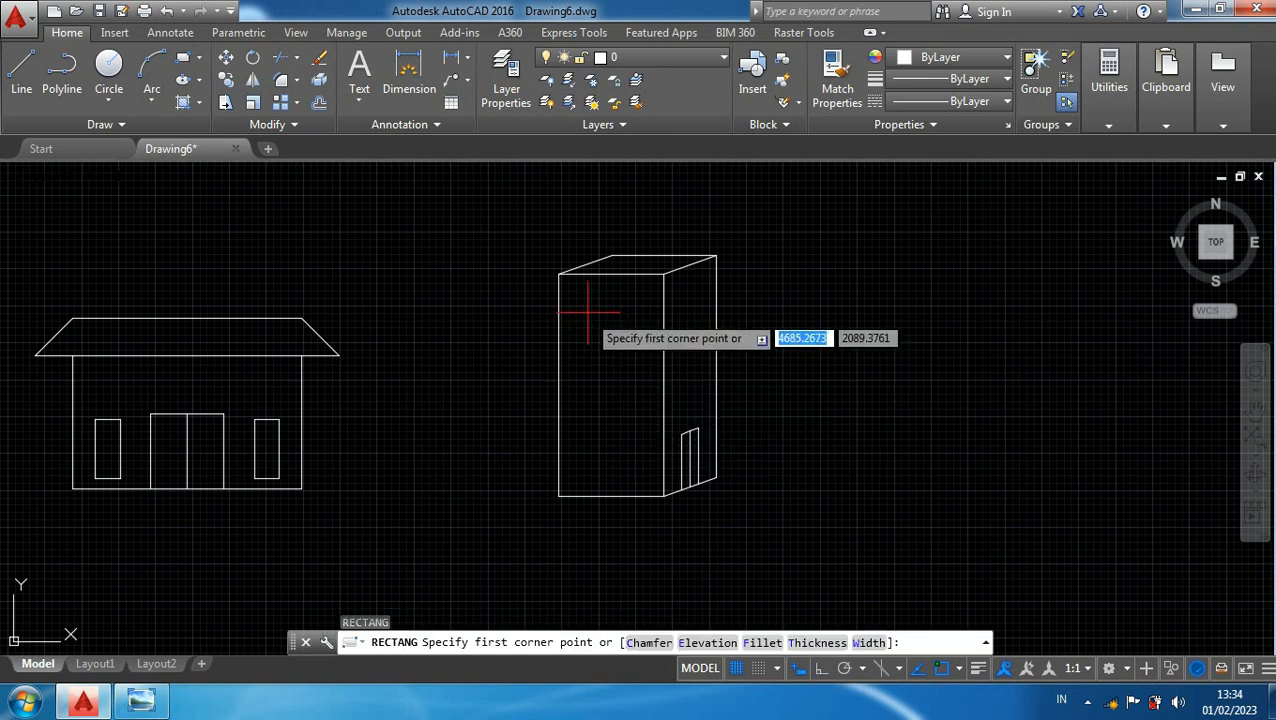
{"action": "scroll", "coordinate": [586, 300], "scroll_direction": "up", "scroll_amount": 2}
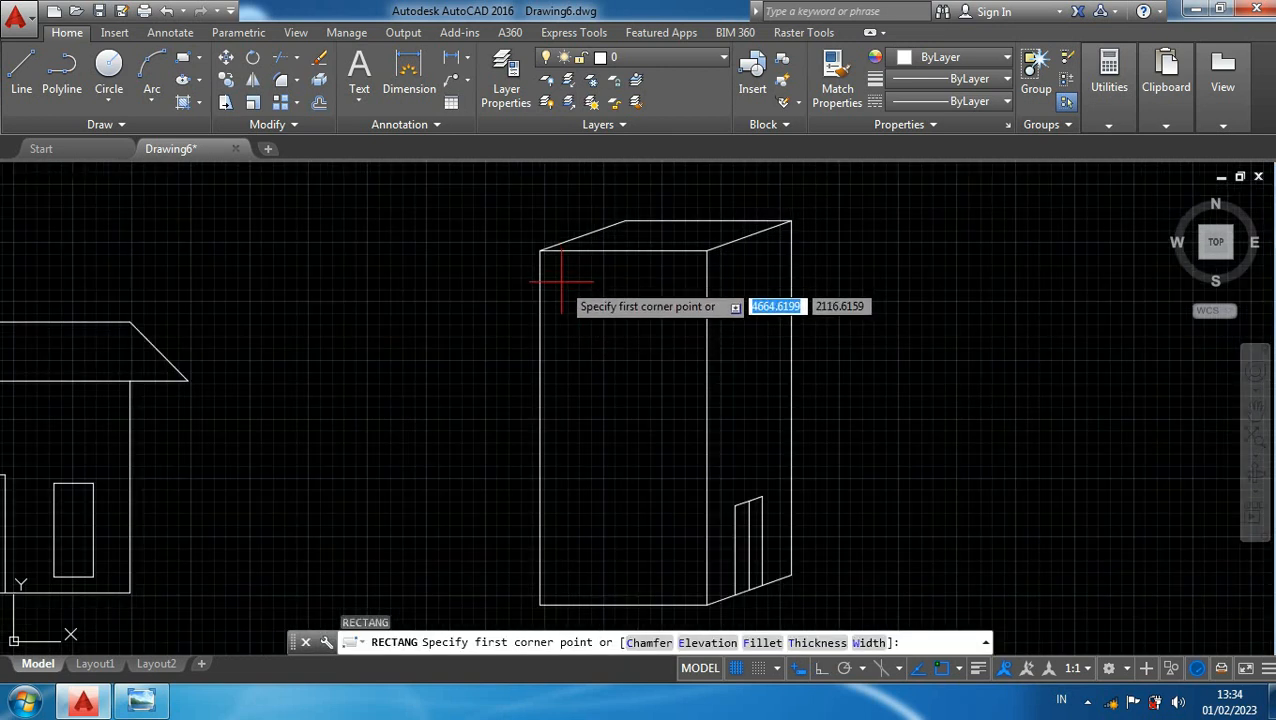
{"action": "left_click", "coordinate": [561, 282]}
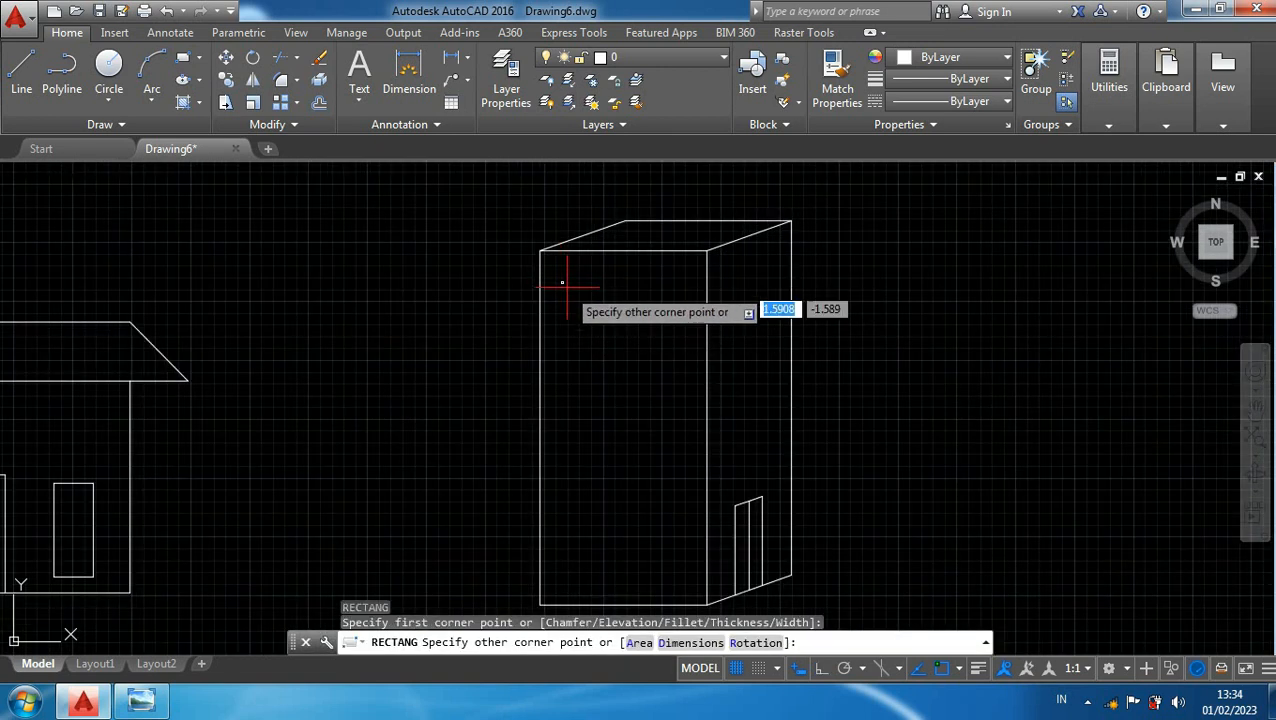
{"action": "left_click", "coordinate": [617, 342]}
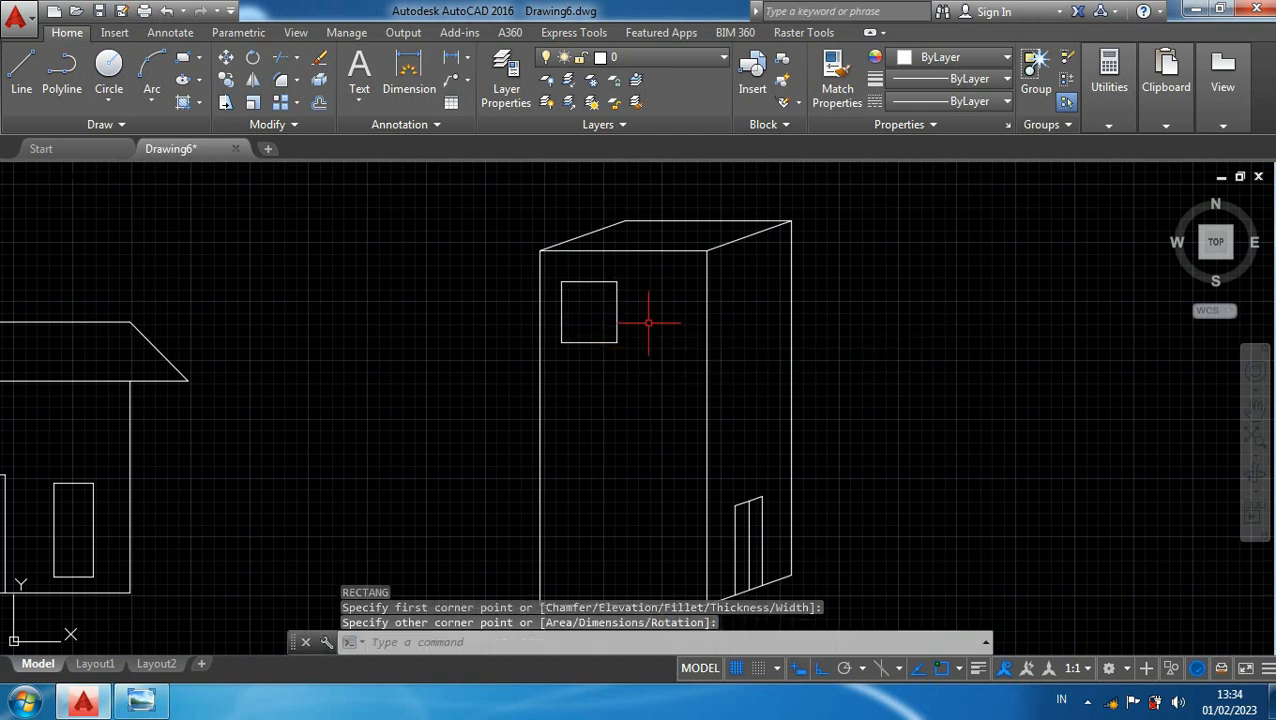
- Copy the window rectangle about 58 units horizontally to the right on the front face
{"action": "left_click", "coordinate": [610, 282]}
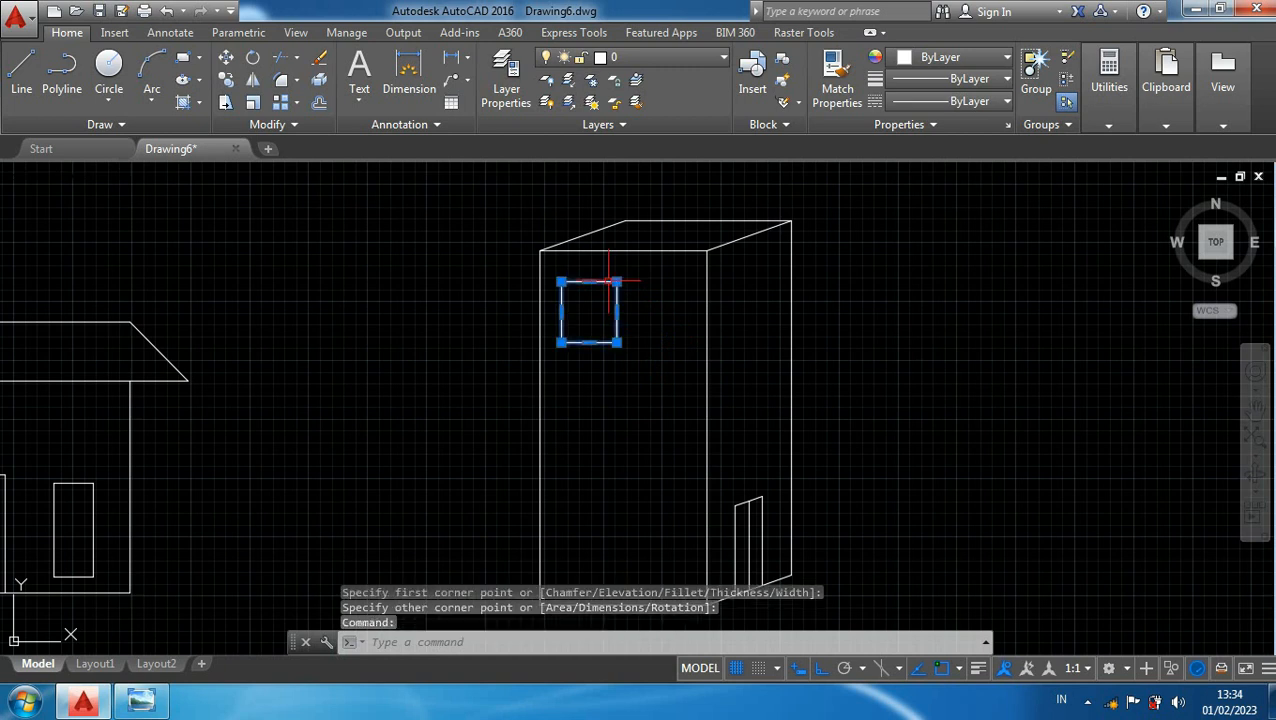
{"action": "type", "text": "CO"}
{"action": "key", "text": "Return"}
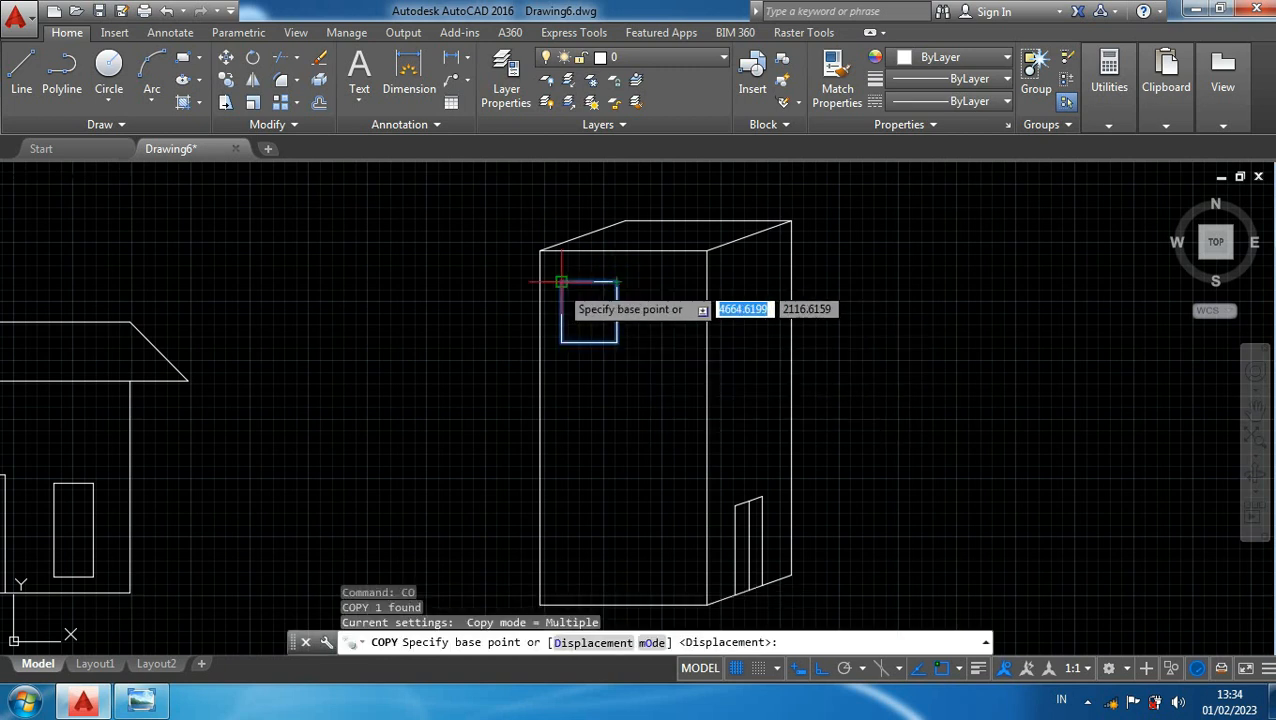
{"action": "left_click", "coordinate": [561, 282]}
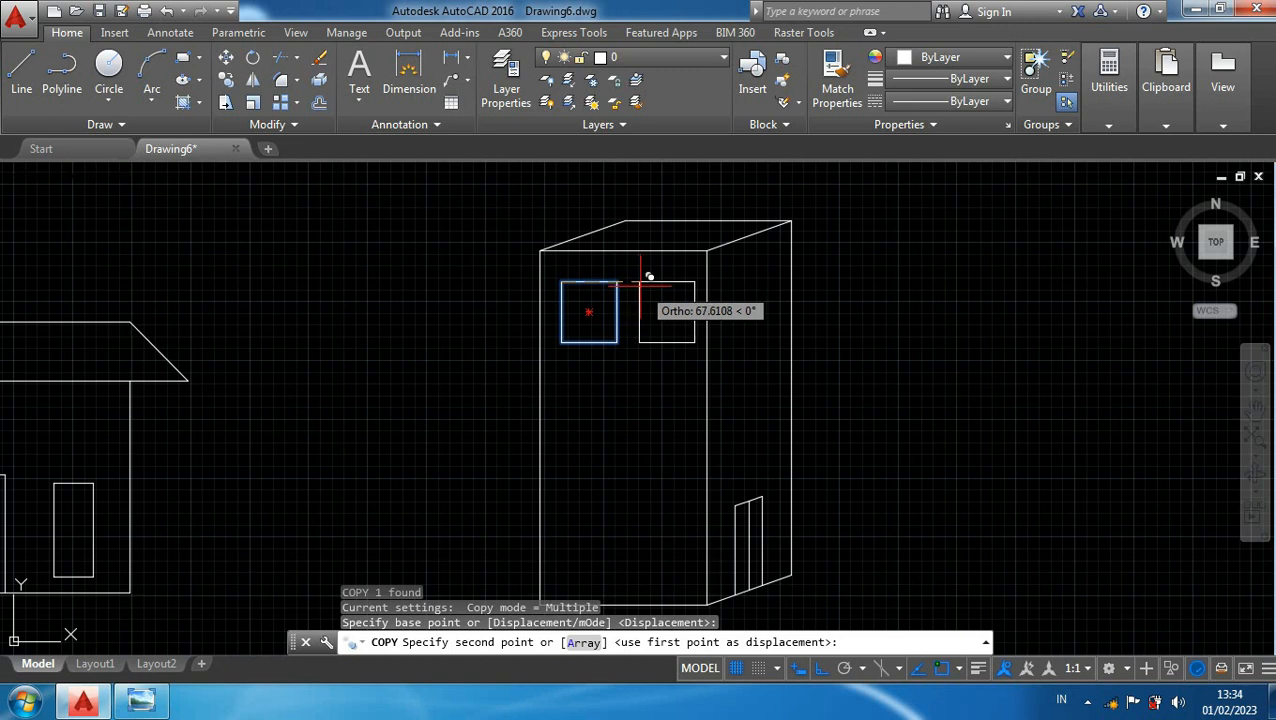
{"action": "scroll", "coordinate": [636, 286], "scroll_direction": "up", "scroll_amount": 2}
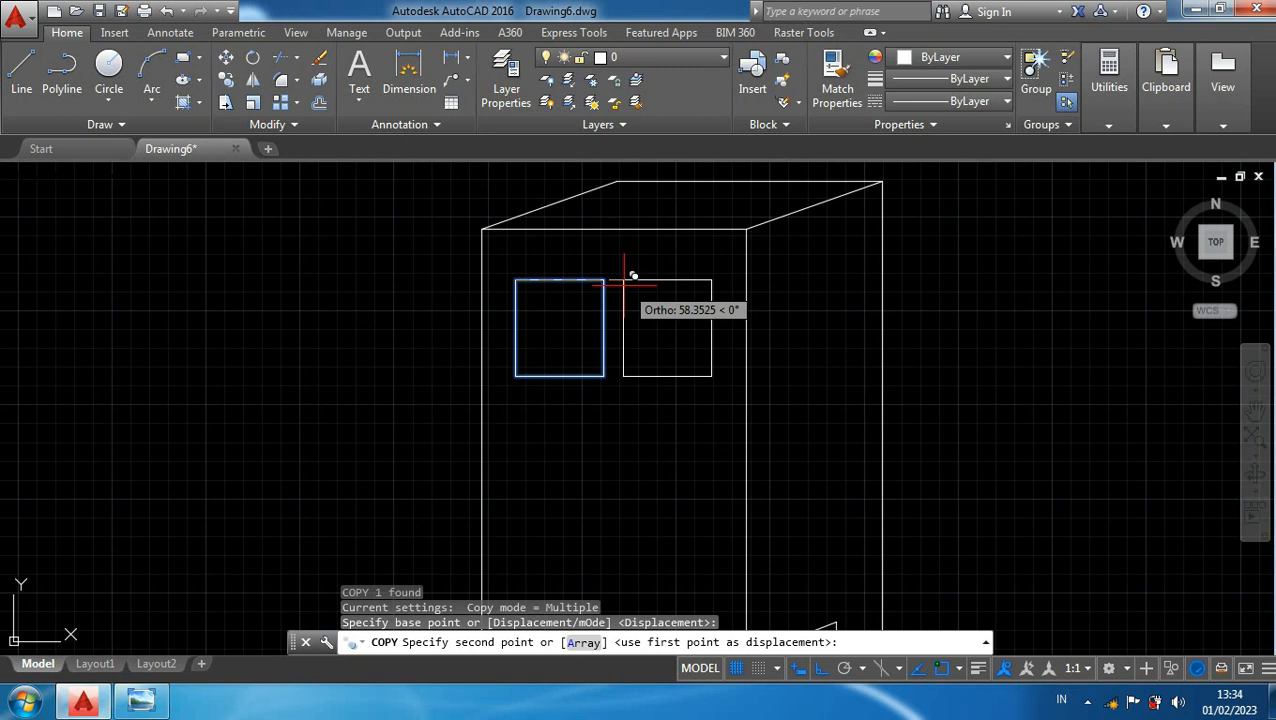
{"action": "left_click", "coordinate": [625, 284]}
{"action": "key", "text": "Escape"}
- Select both window rectangles near the top of the multi-storey building's front face
{"action": "scroll", "coordinate": [680, 330], "scroll_direction": "down", "scroll_amount": 4}
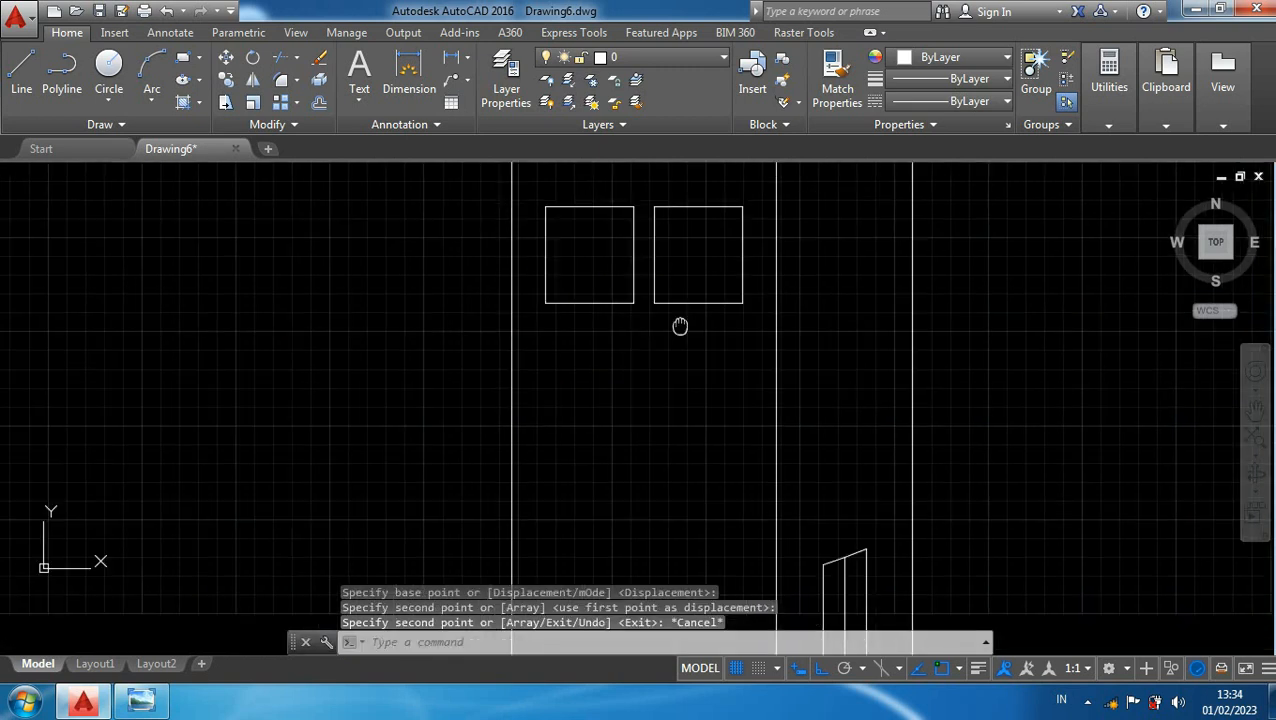
{"action": "scroll", "coordinate": [683, 330], "scroll_direction": "up", "scroll_amount": 2}
{"action": "left_click", "coordinate": [684, 305]}
{"action": "left_click", "coordinate": [615, 271]}
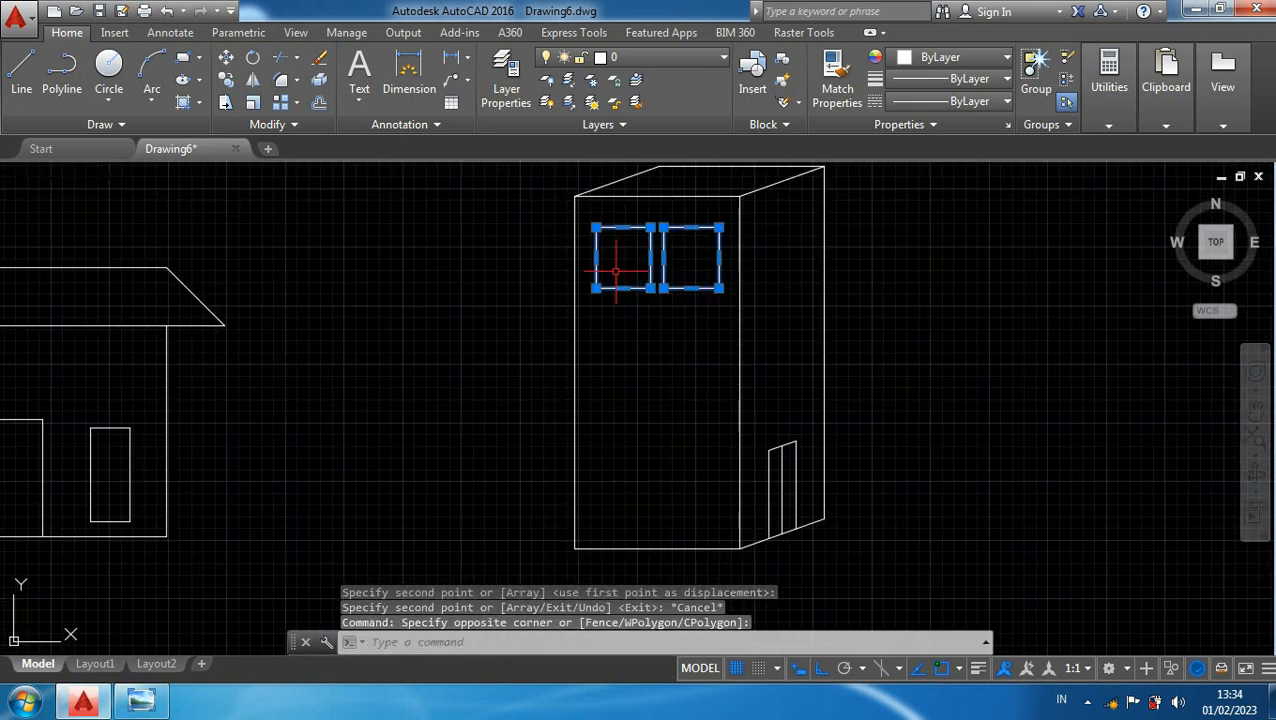
{"action": "left_click", "coordinate": [623, 288]}
{"action": "key", "text": "ctrl"}
{"action": "key", "text": "ctrl"}
{"action": "type", "text": "o"}
{"action": "key", "text": "Return"}
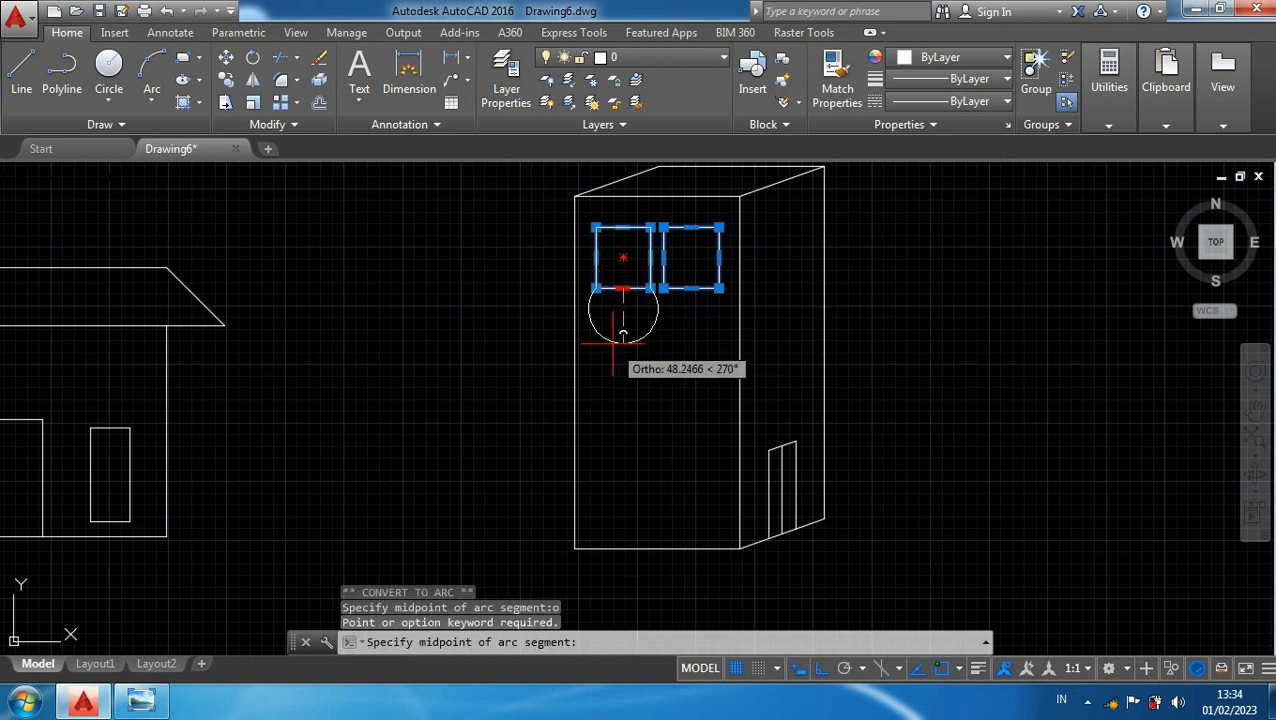
{"action": "key", "text": "Escape"}
- Copy the selected window pair straight down three times, the first copy about 78 units below, to make four rows on the front face
{"action": "type", "text": "c"}
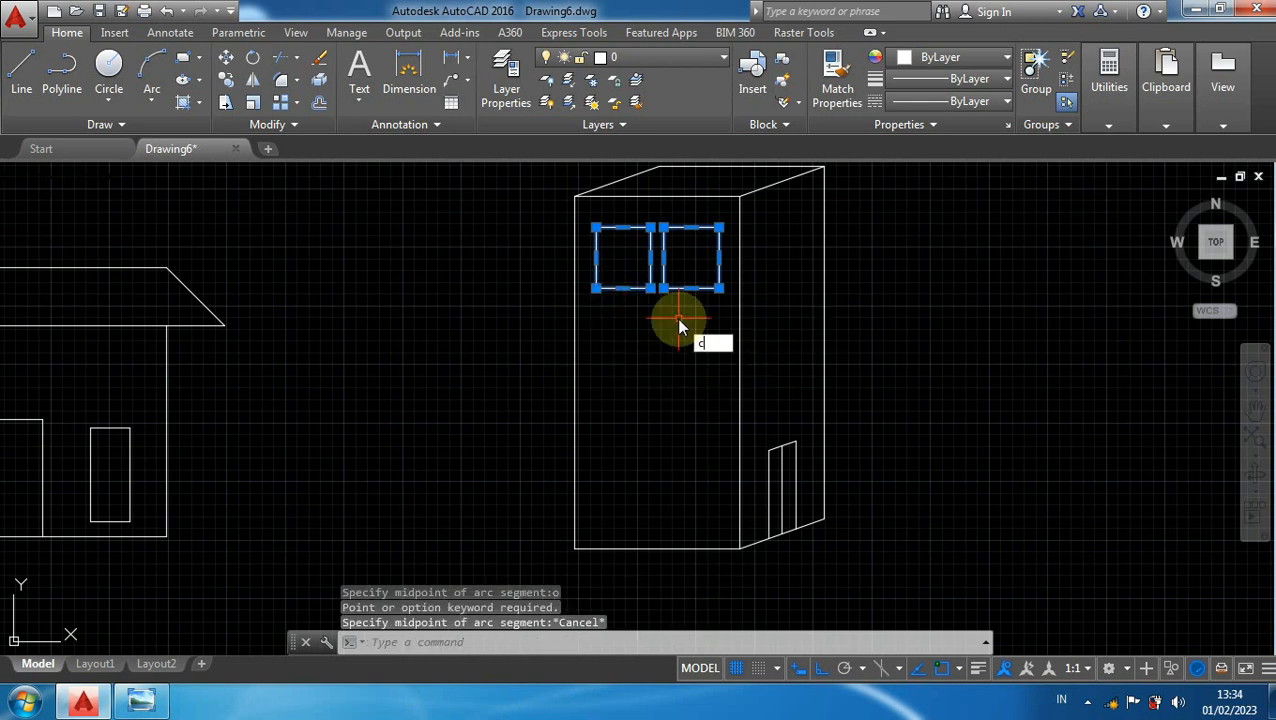
{"action": "type", "text": "o"}
{"action": "key", "text": "Return"}
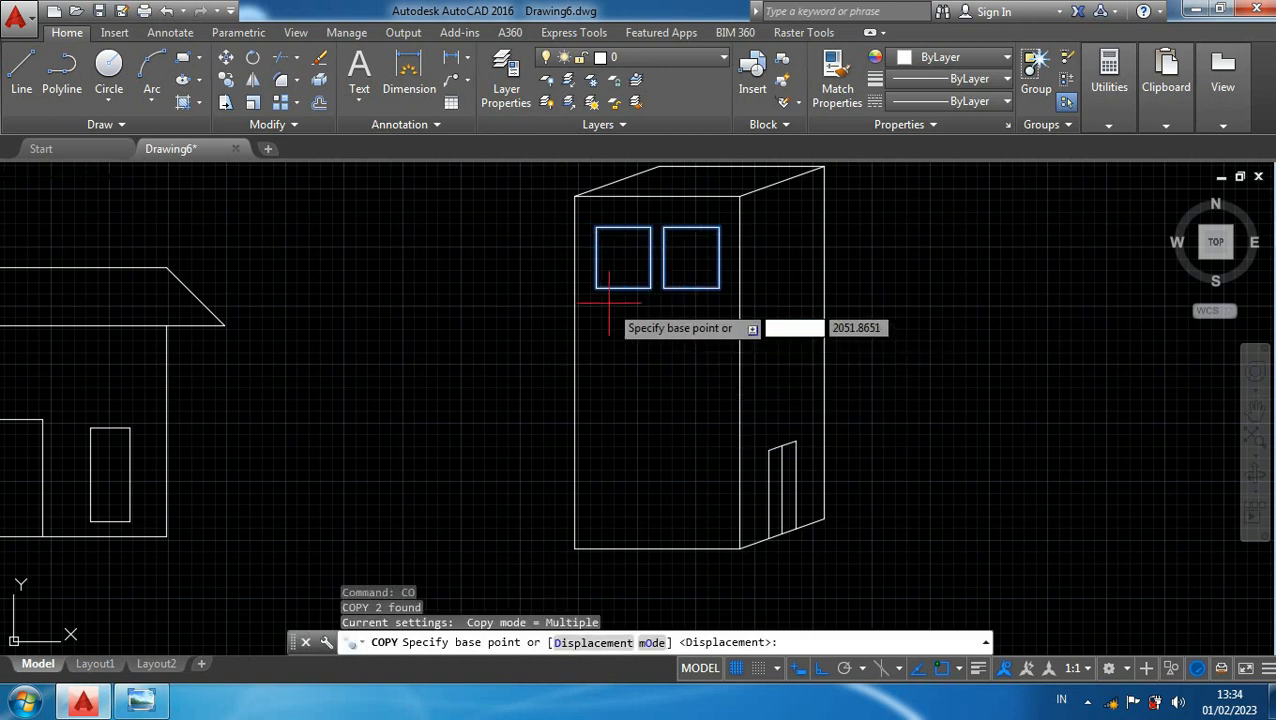
{"action": "left_click", "coordinate": [605, 257]}
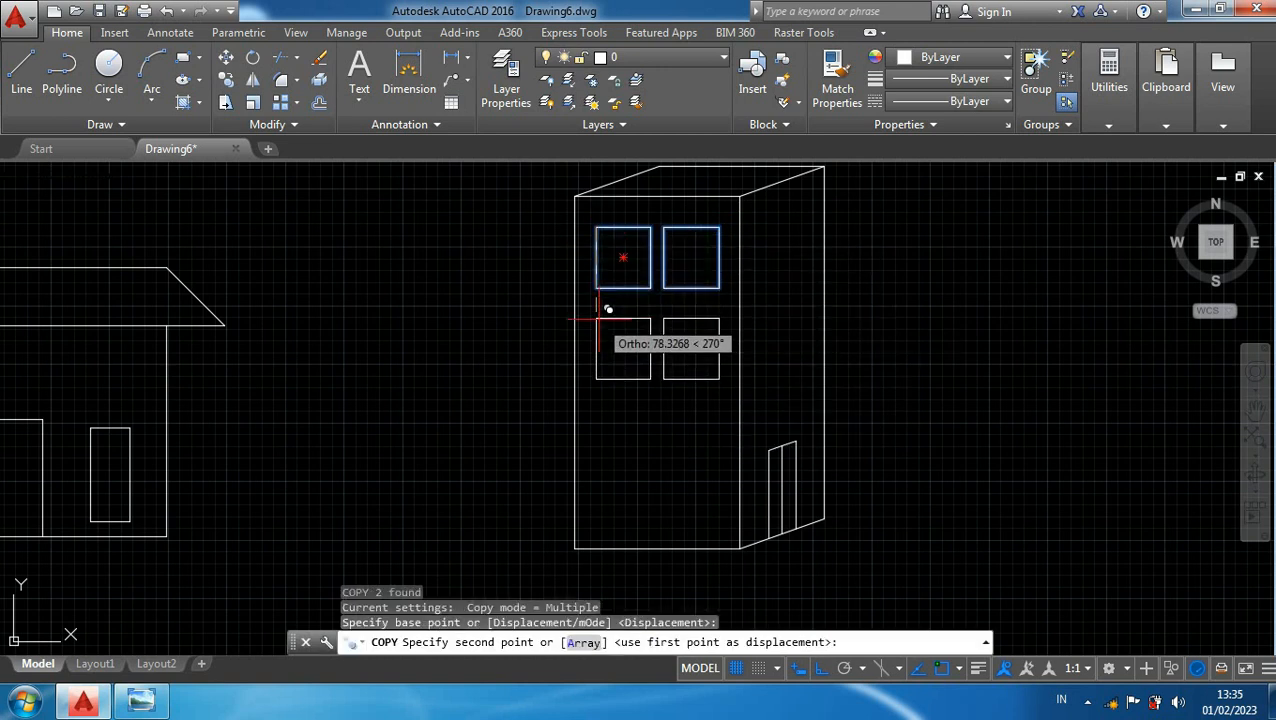
{"action": "left_click", "coordinate": [598, 321]}
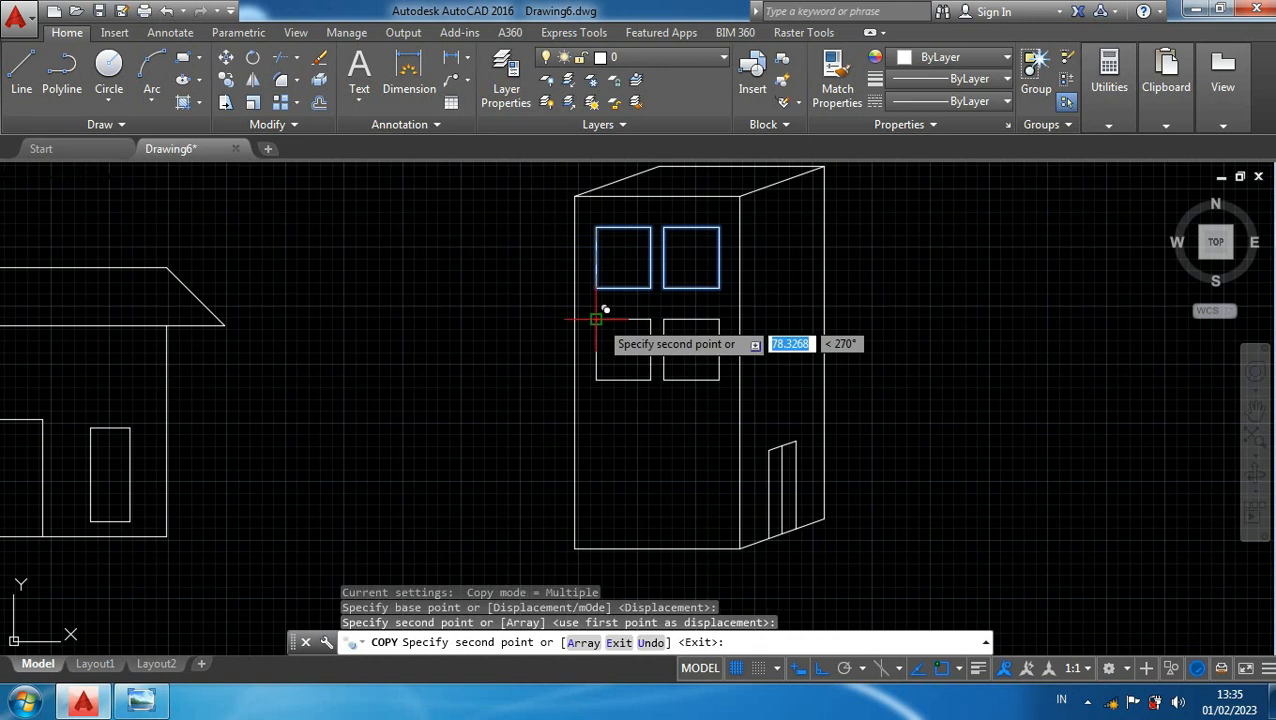
{"action": "left_click", "coordinate": [598, 406]}
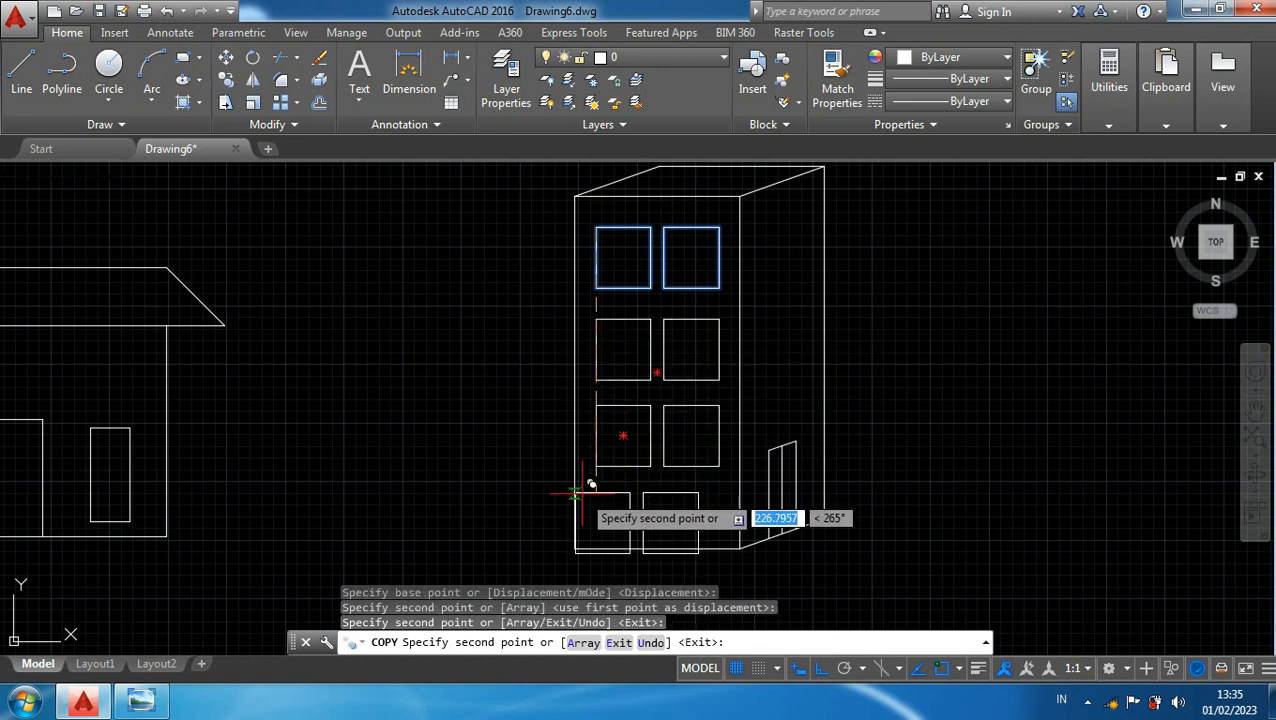
{"action": "scroll", "coordinate": [590, 487], "scroll_direction": "up", "scroll_amount": 2}
{"action": "left_click", "coordinate": [598, 479]}
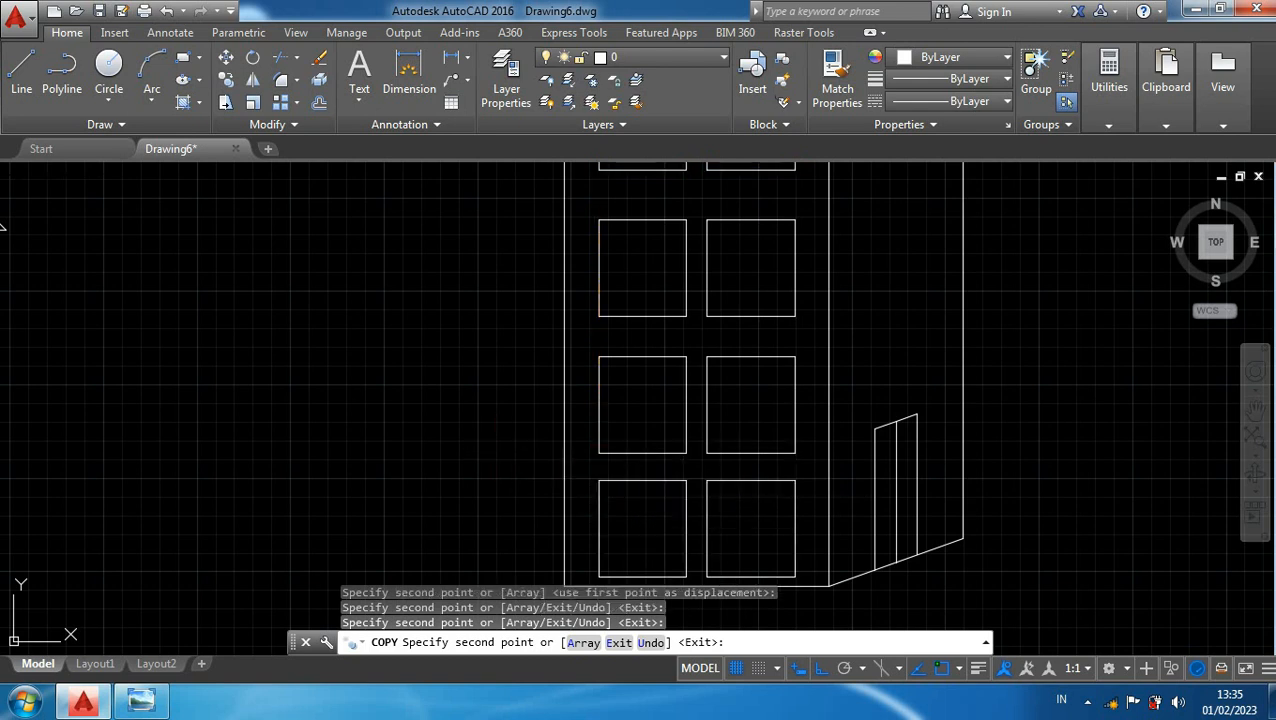
{"action": "key", "text": "Escape"}
- Draw a small upright three-sided polygon, inscribed in a circle, in the empty space to the right of the multi-storey building
{"action": "scroll", "coordinate": [498, 436], "scroll_direction": "down", "scroll_amount": 5}
{"action": "middle_click_drag", "start_coordinate": [496, 356], "coordinate": [598, 360]}
{"action": "scroll", "coordinate": [597, 357], "scroll_direction": "down", "scroll_amount": 2}
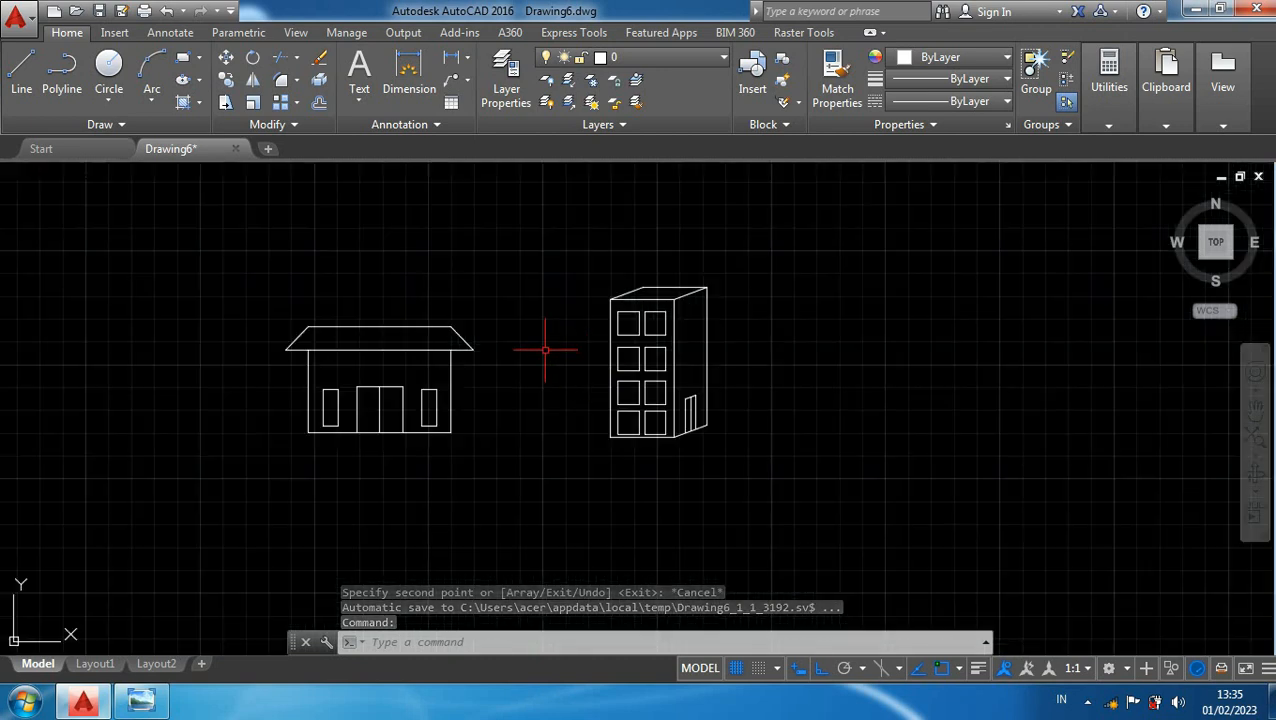
{"action": "middle_click_drag", "start_coordinate": [812, 347], "coordinate": [682, 363]}
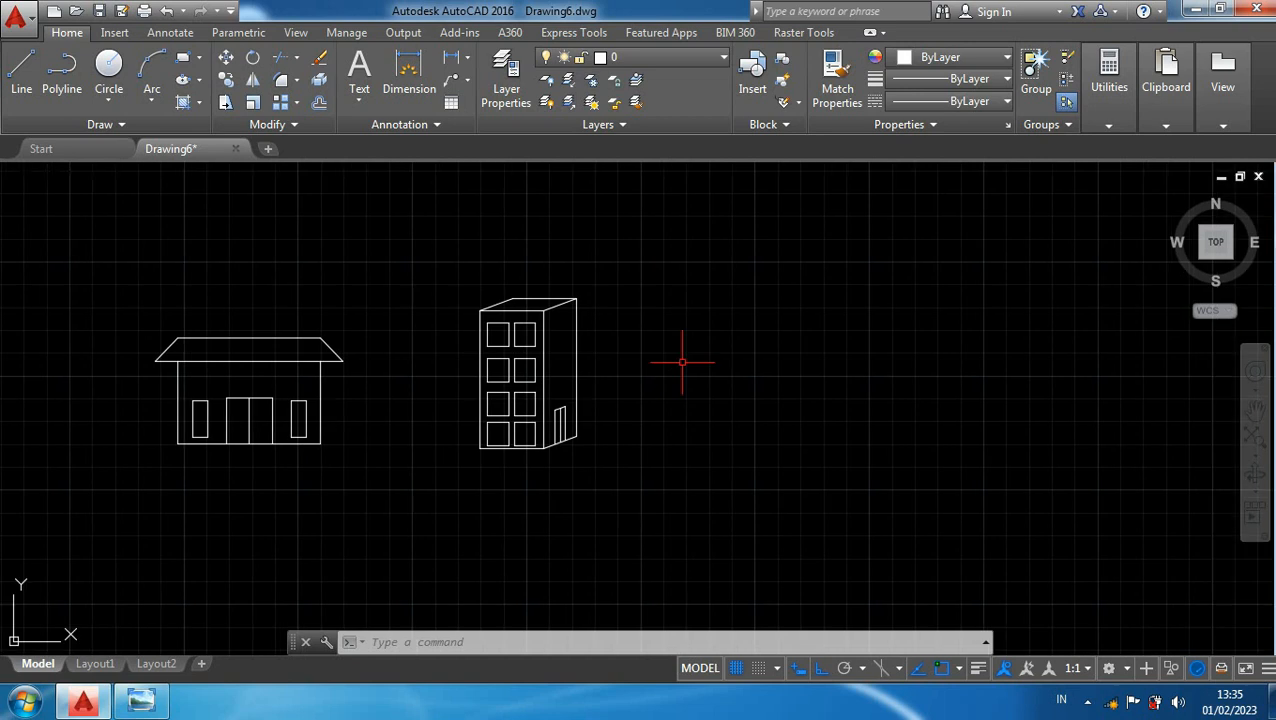
{"action": "type", "text": "ol"}
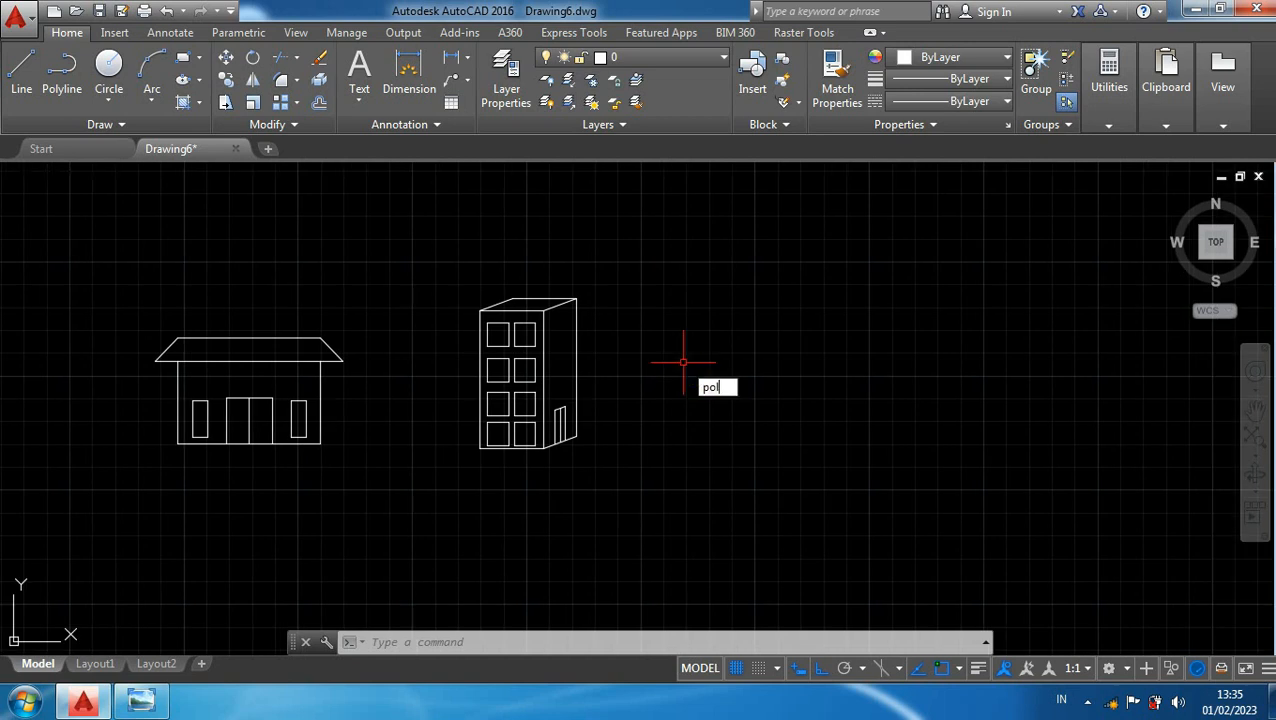
{"action": "key", "text": "Return"}
{"action": "scroll", "coordinate": [676, 351], "scroll_direction": "up", "scroll_amount": 2}
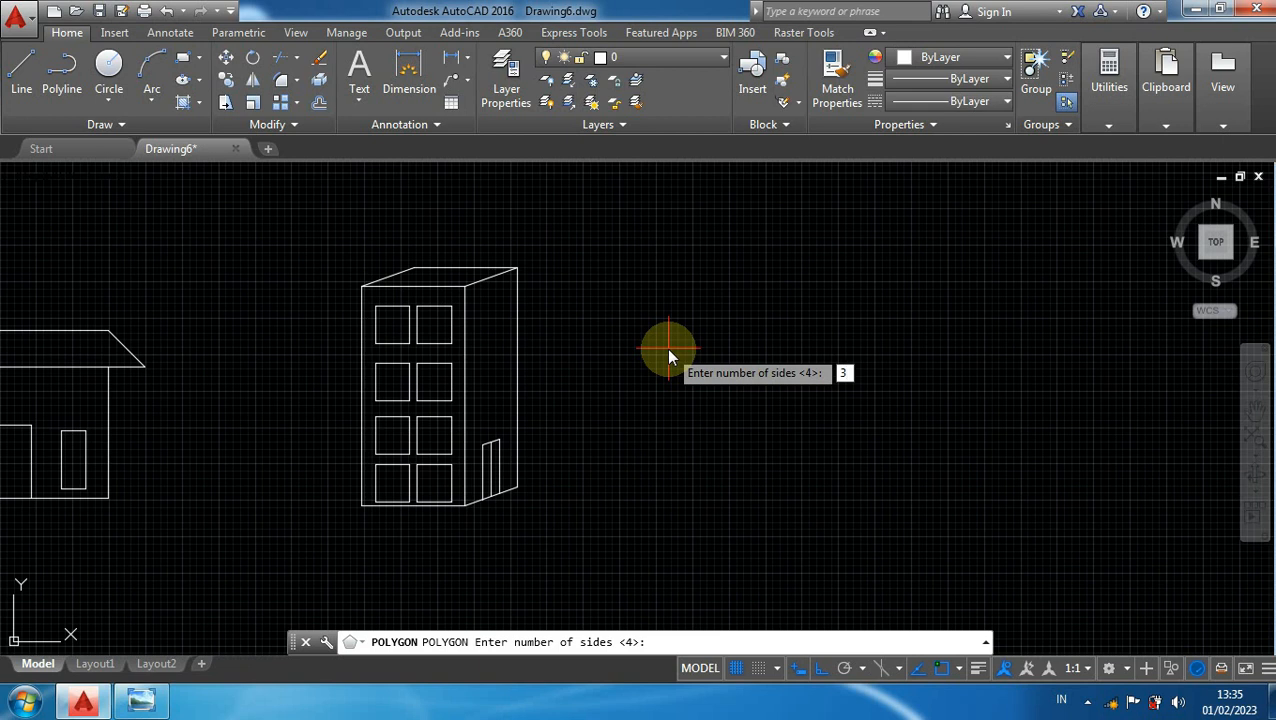
{"action": "key", "text": "Return"}
{"action": "left_click", "coordinate": [662, 327]}
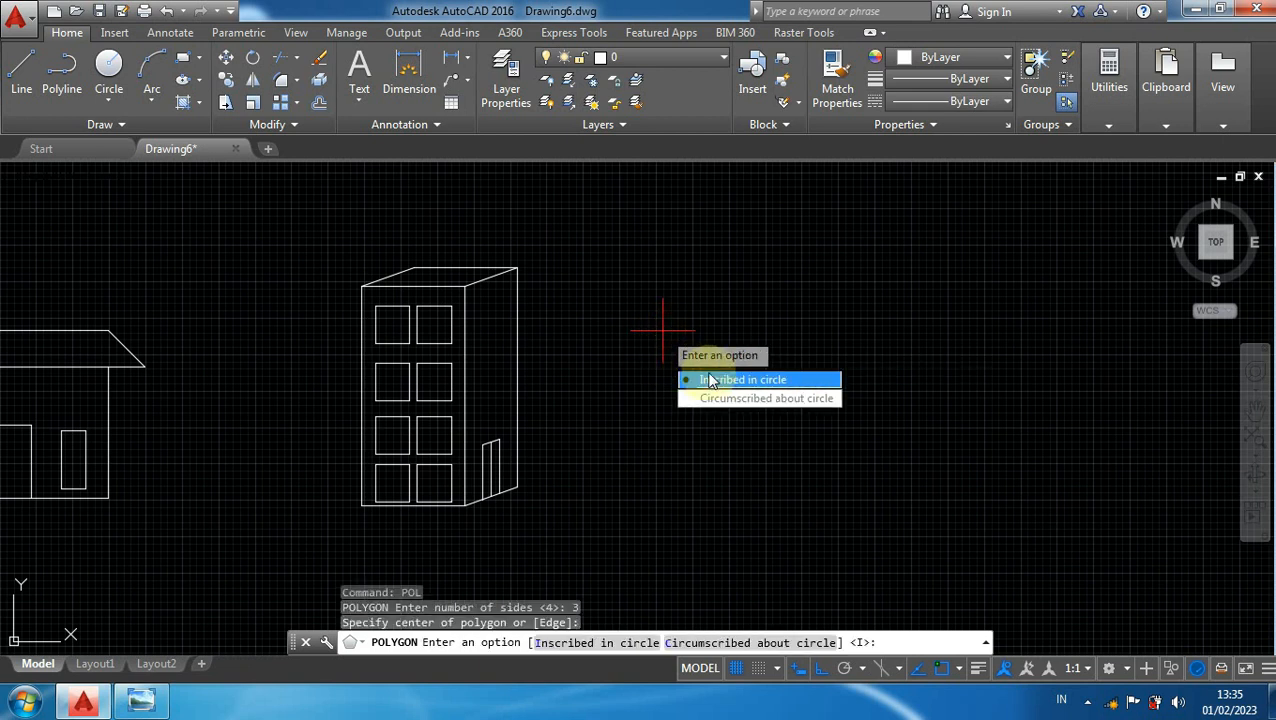
{"action": "left_click", "coordinate": [690, 380]}
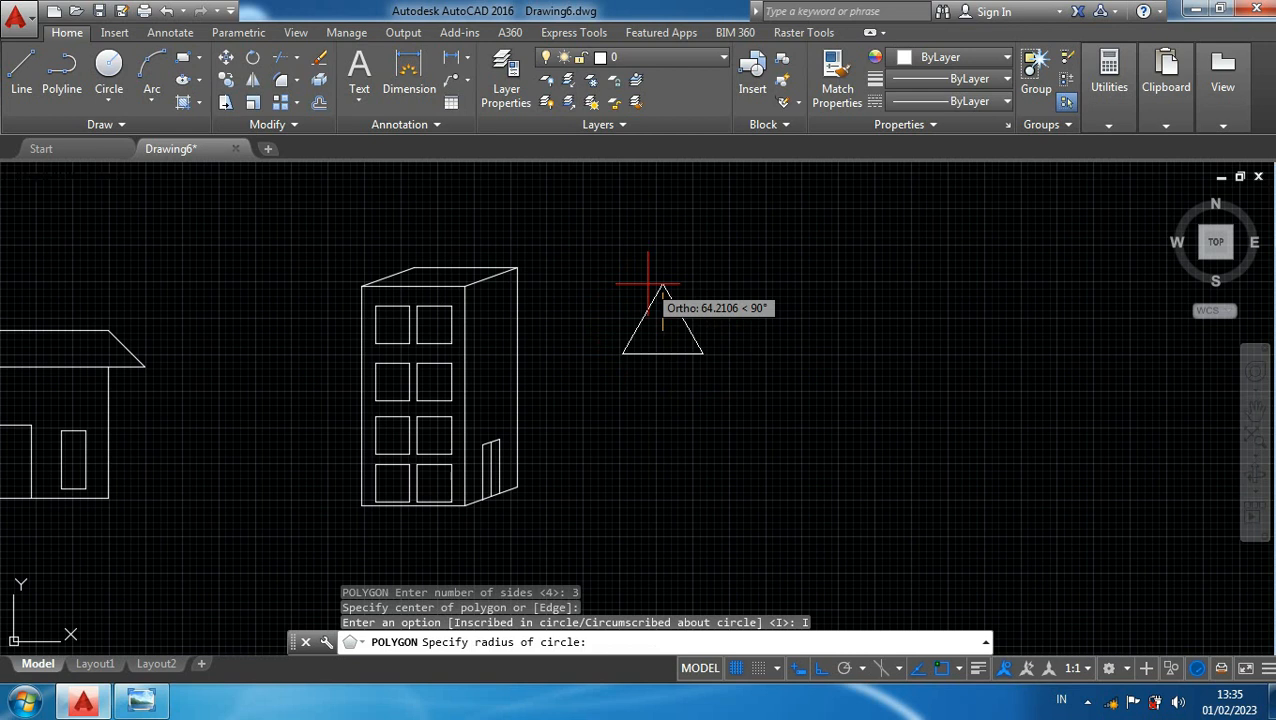
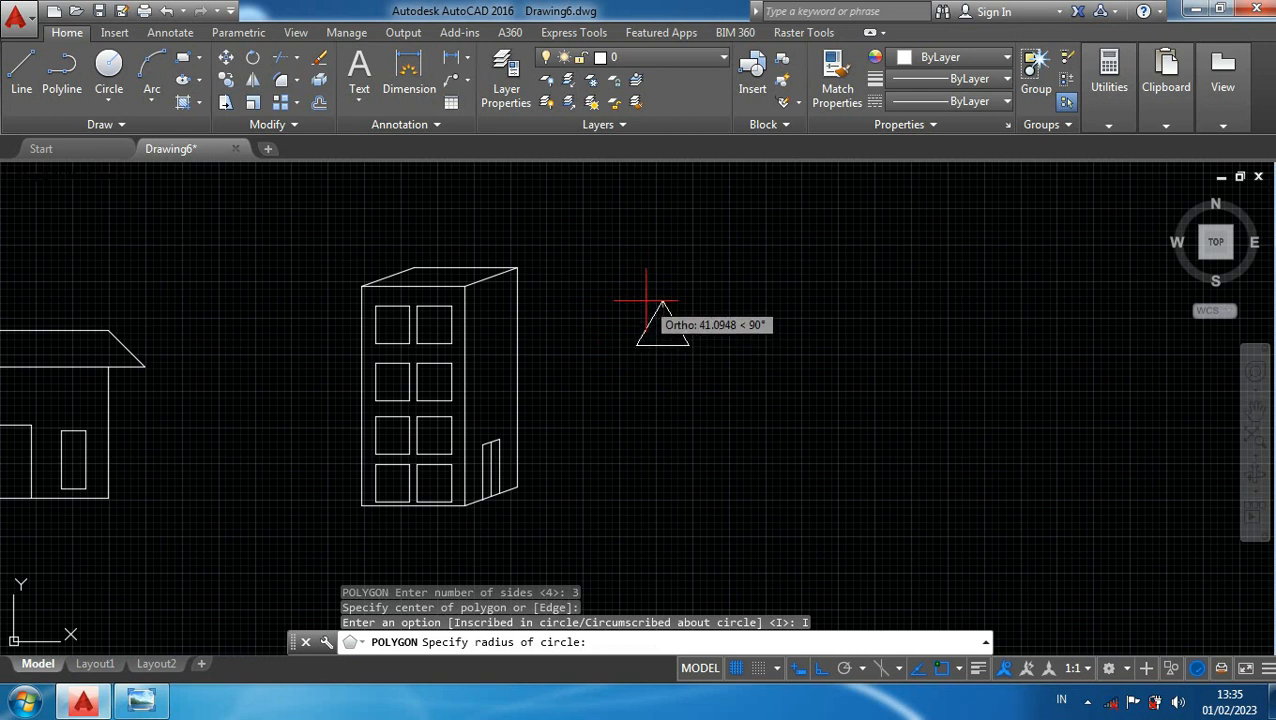
{"action": "left_click", "coordinate": [647, 300]}
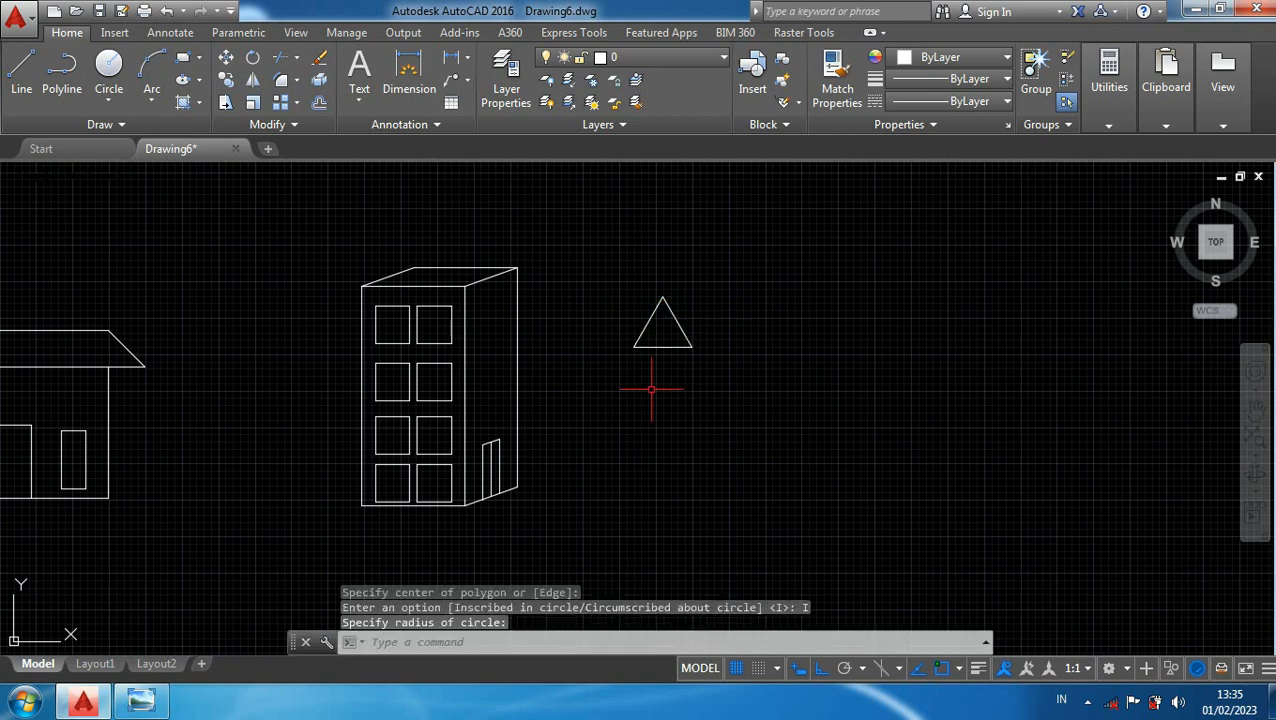
- Draw a nearly square rectangle about 58 units wide in the empty space just below the triangle
{"action": "middle_click_drag", "start_coordinate": [652, 387], "coordinate": [686, 337]}
{"action": "type", "text": "rec"}
{"action": "key", "text": "Return"}
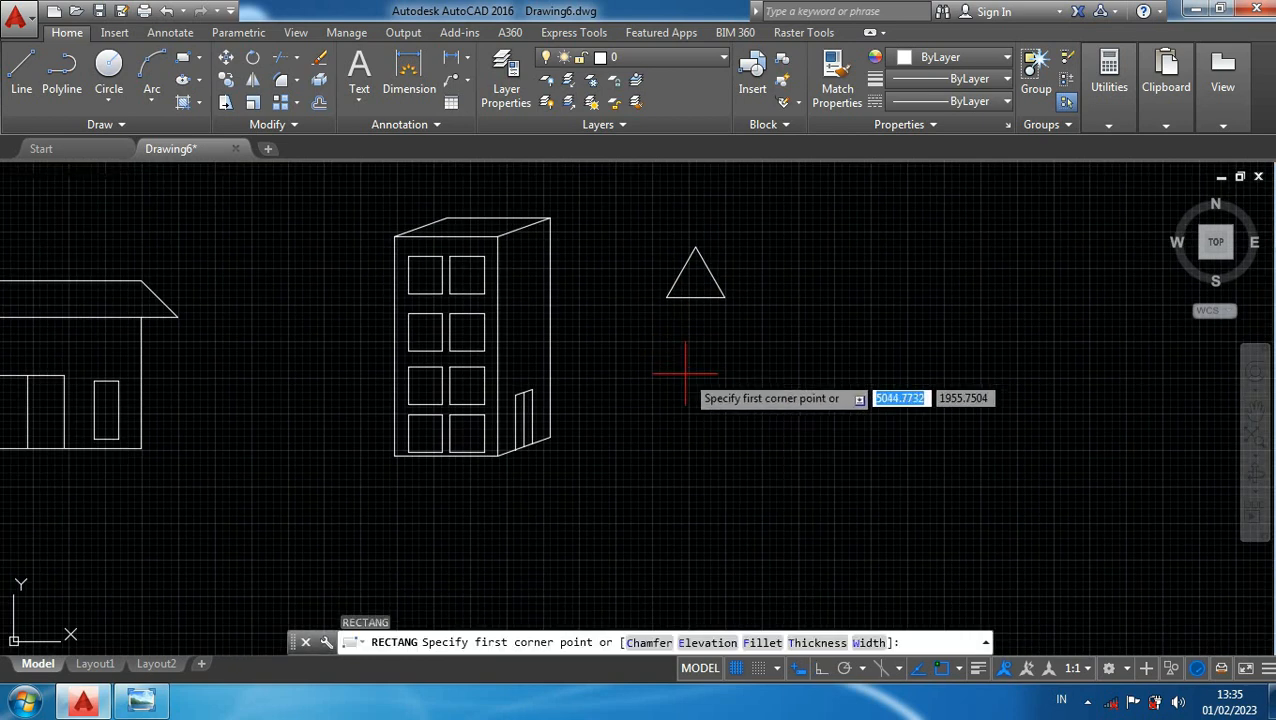
{"action": "left_click", "coordinate": [689, 346]}
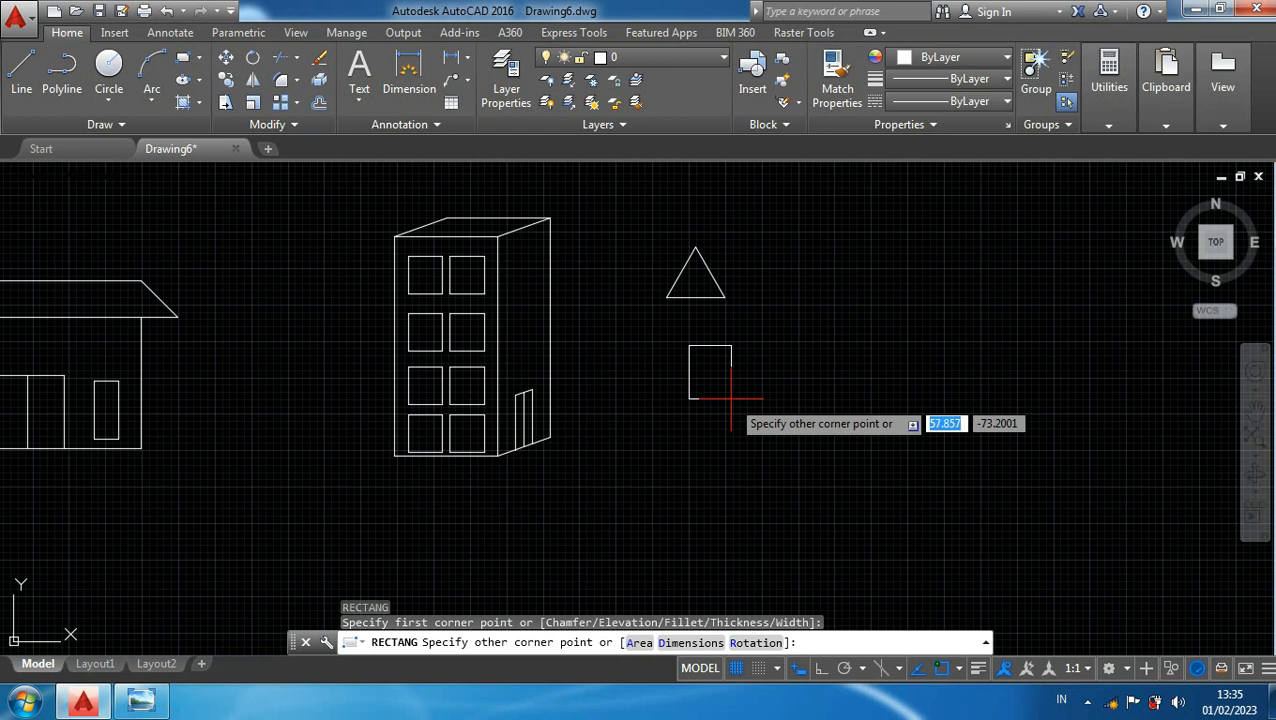
{"action": "left_click", "coordinate": [731, 389]}
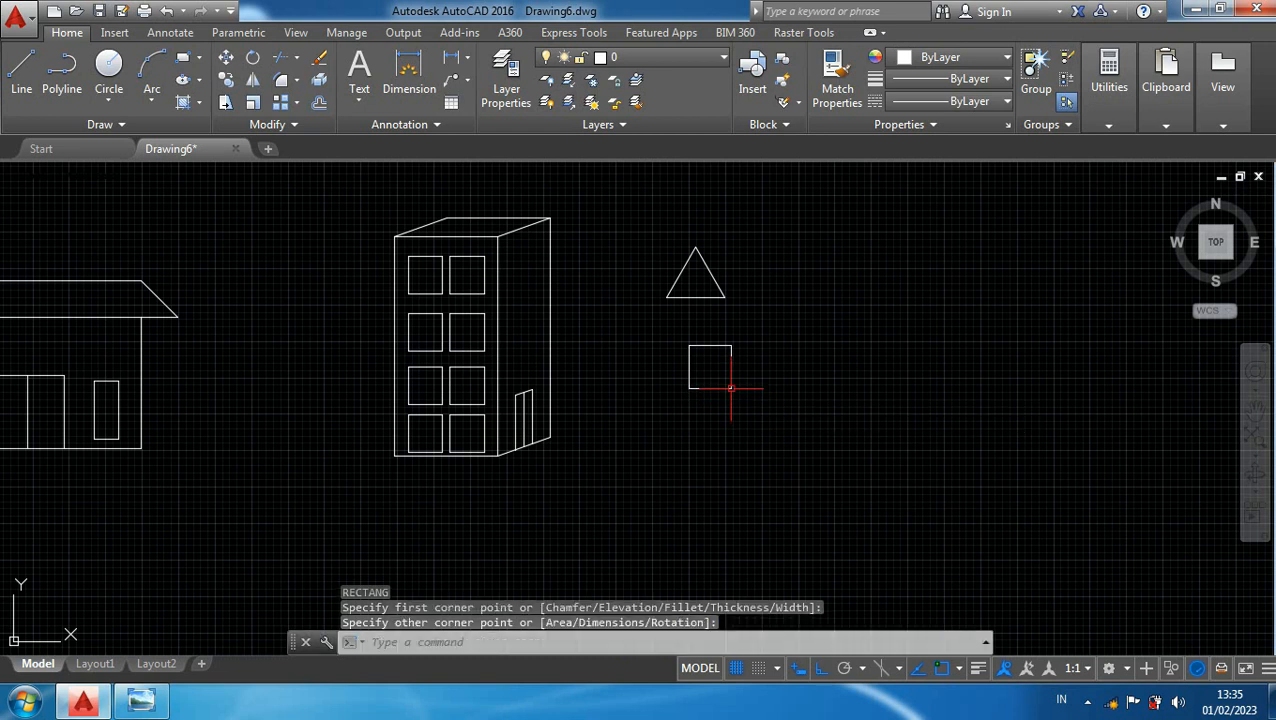
- Move the square straight up beneath the triangle so its top edge is centred on the triangle's base
{"action": "scroll", "coordinate": [749, 369], "scroll_direction": "up", "scroll_amount": 3}
{"action": "left_click", "coordinate": [726, 370]}
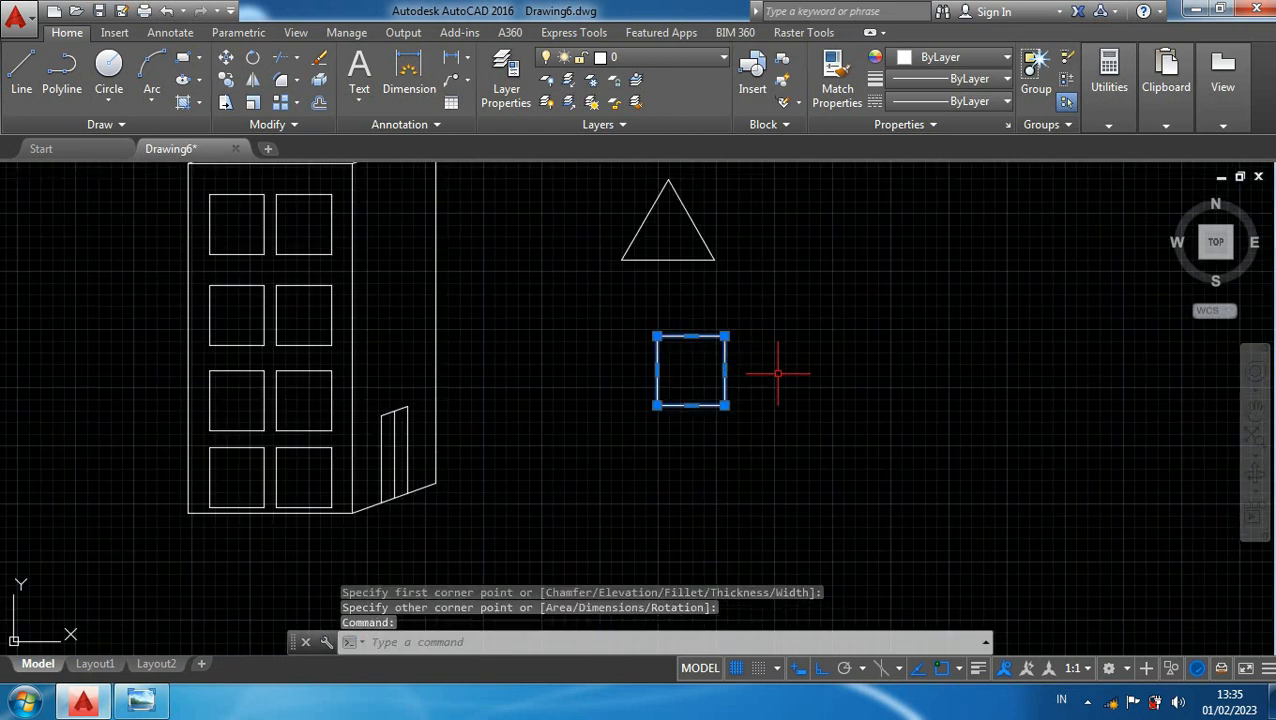
{"action": "type", "text": "c"}
{"action": "key", "text": "Escape"}
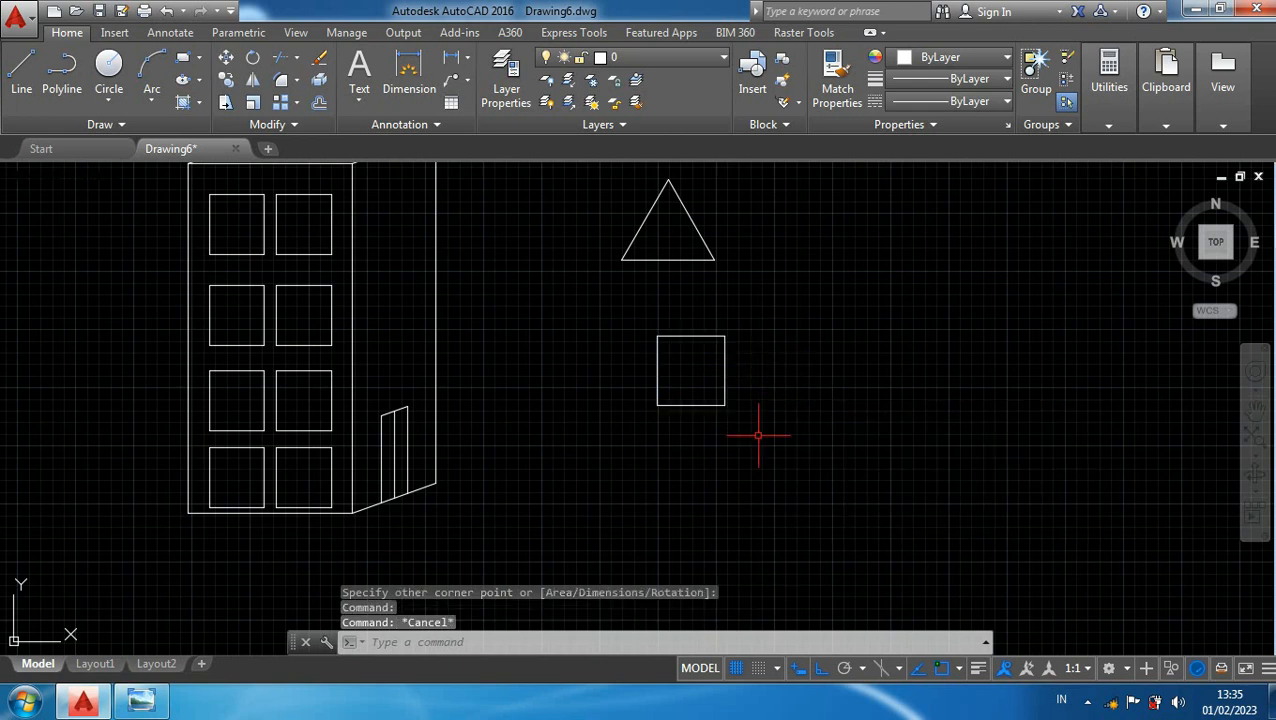
{"action": "left_click", "coordinate": [664, 389]}
{"action": "type", "text": "m"}
{"action": "key", "text": "Return"}
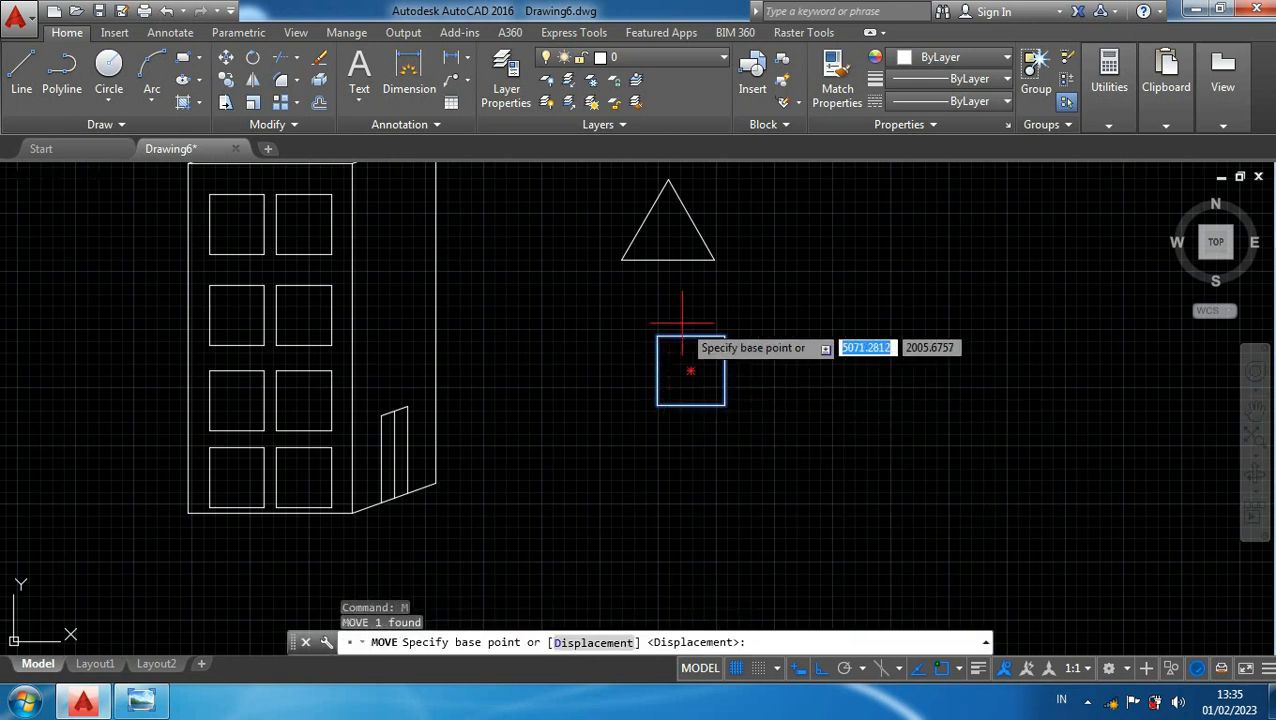
{"action": "left_click", "coordinate": [686, 314]}
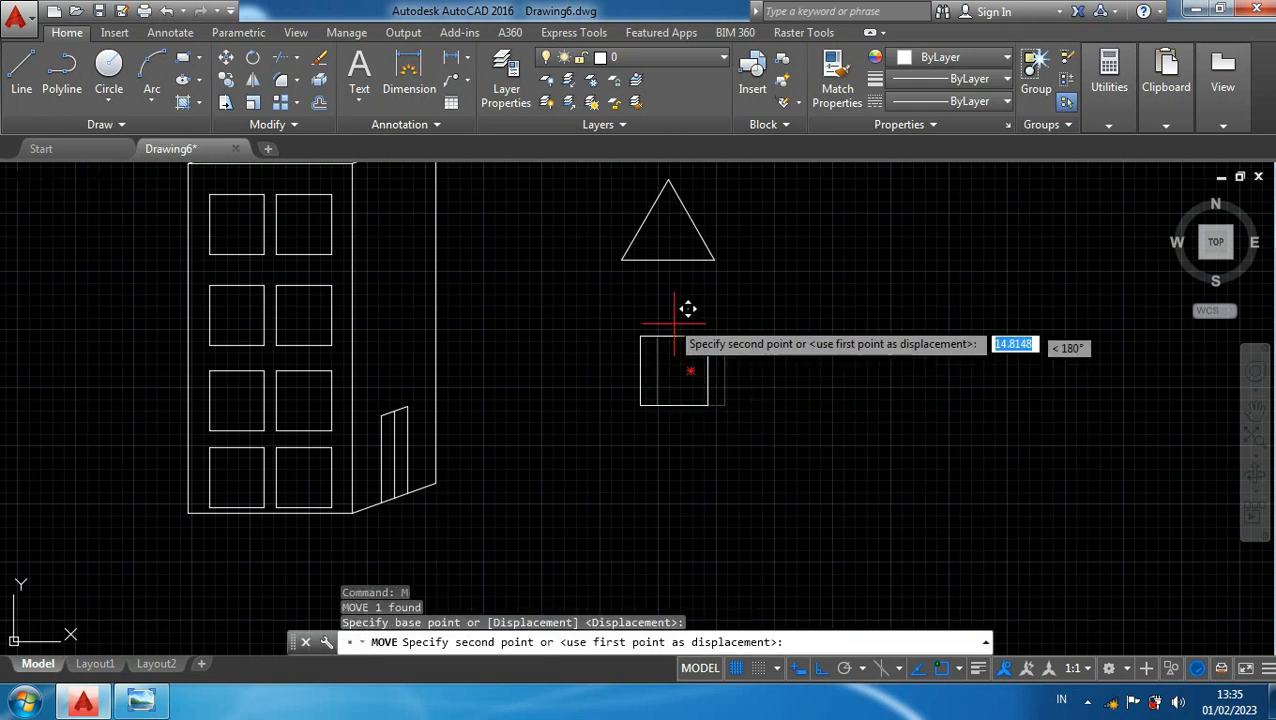
{"action": "left_click", "coordinate": [681, 244]}
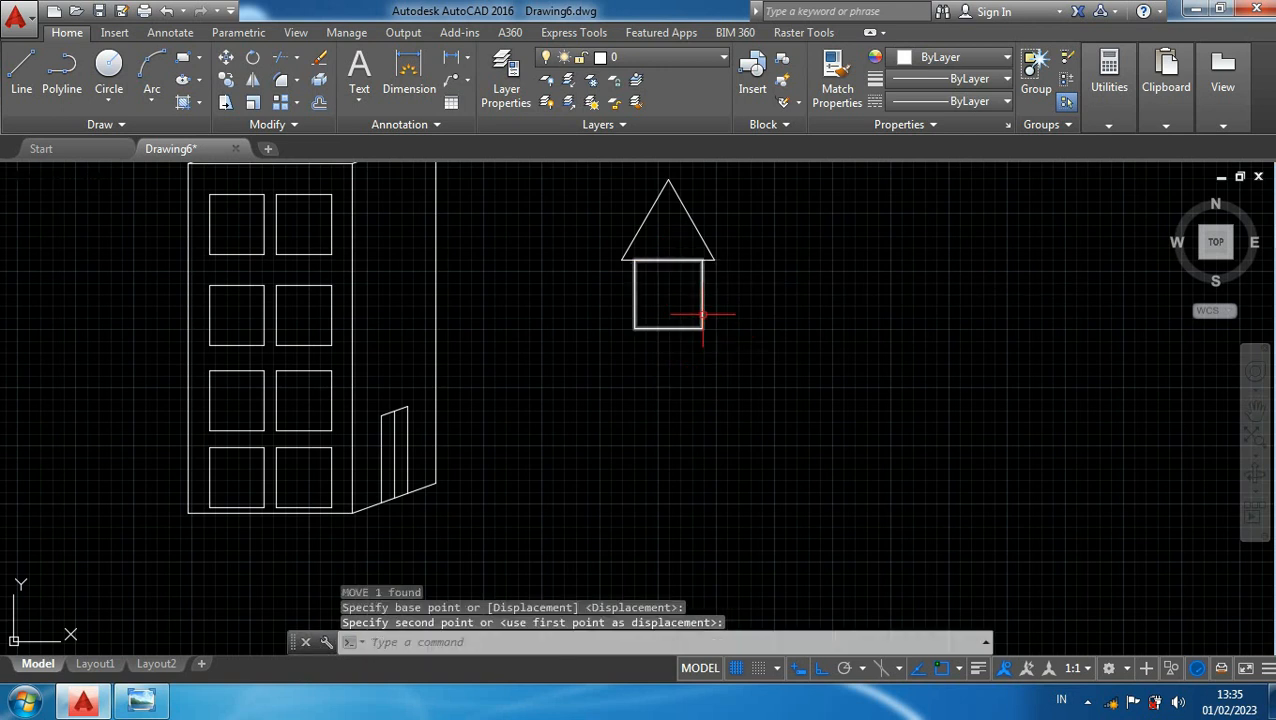
- Draw a vertical line from the midpoint of the square's bottom edge up to the square's centre
{"action": "scroll", "coordinate": [702, 314], "scroll_direction": "up", "scroll_amount": 2}
{"action": "middle_click_drag", "start_coordinate": [681, 283], "coordinate": [687, 352]}
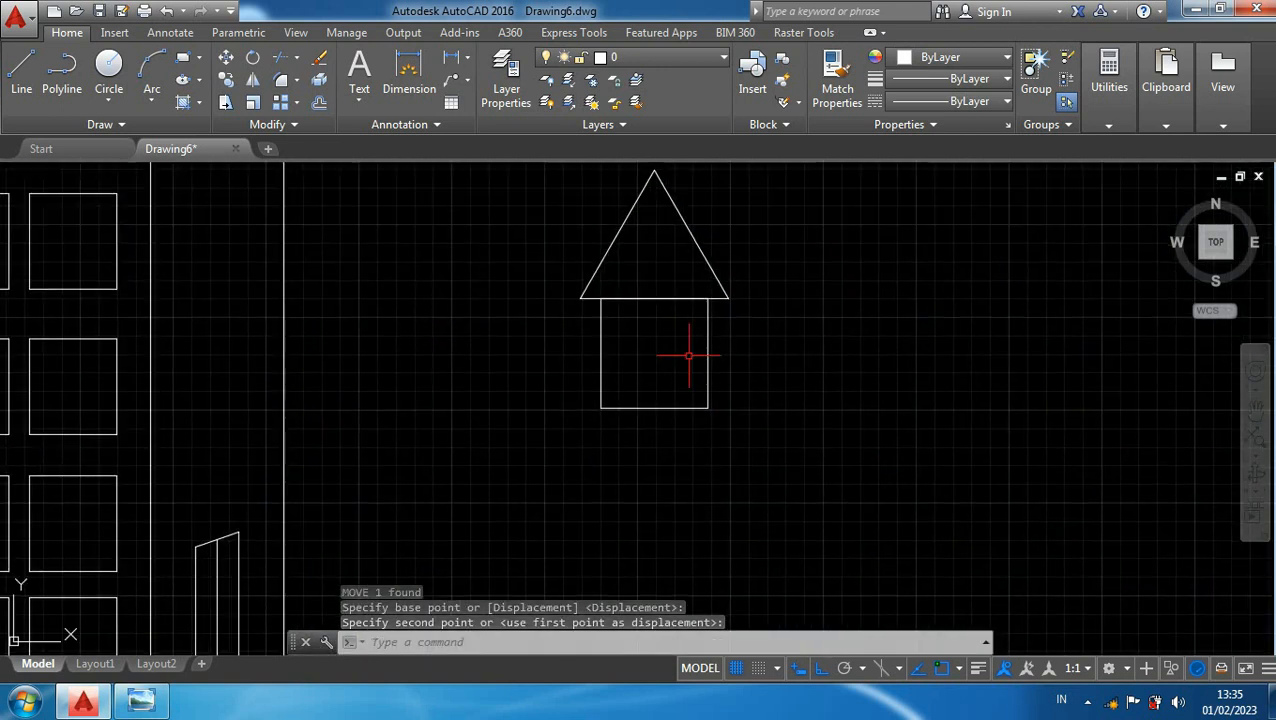
{"action": "key", "text": "l"}
{"action": "key", "text": "Return"}
{"action": "left_click", "coordinate": [654, 408]}
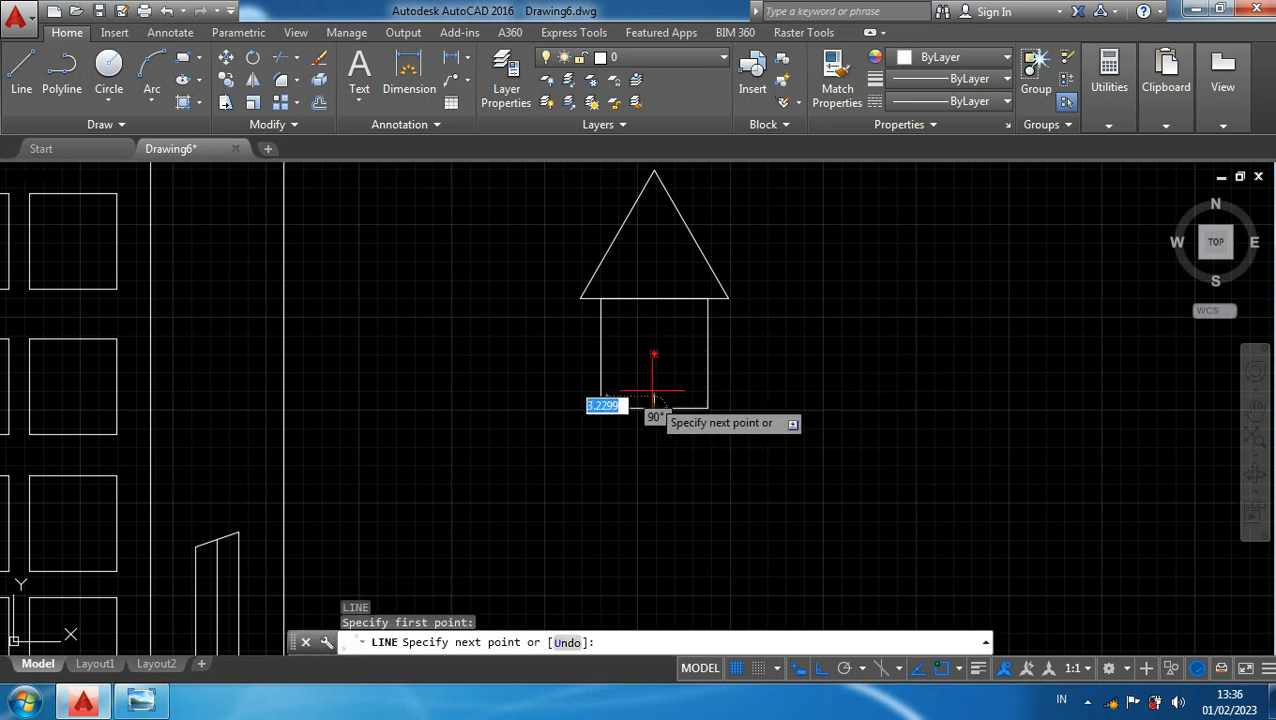
{"action": "left_click", "coordinate": [654, 353]}
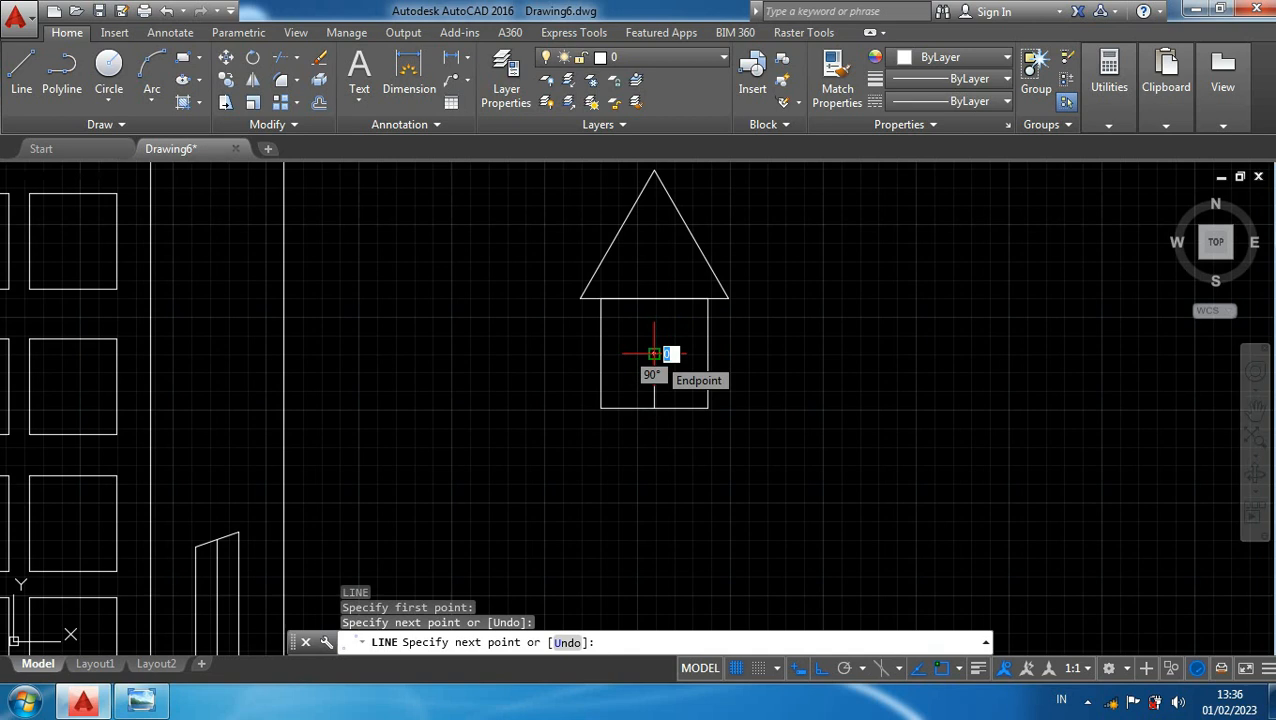
{"action": "key", "text": "Escape"}
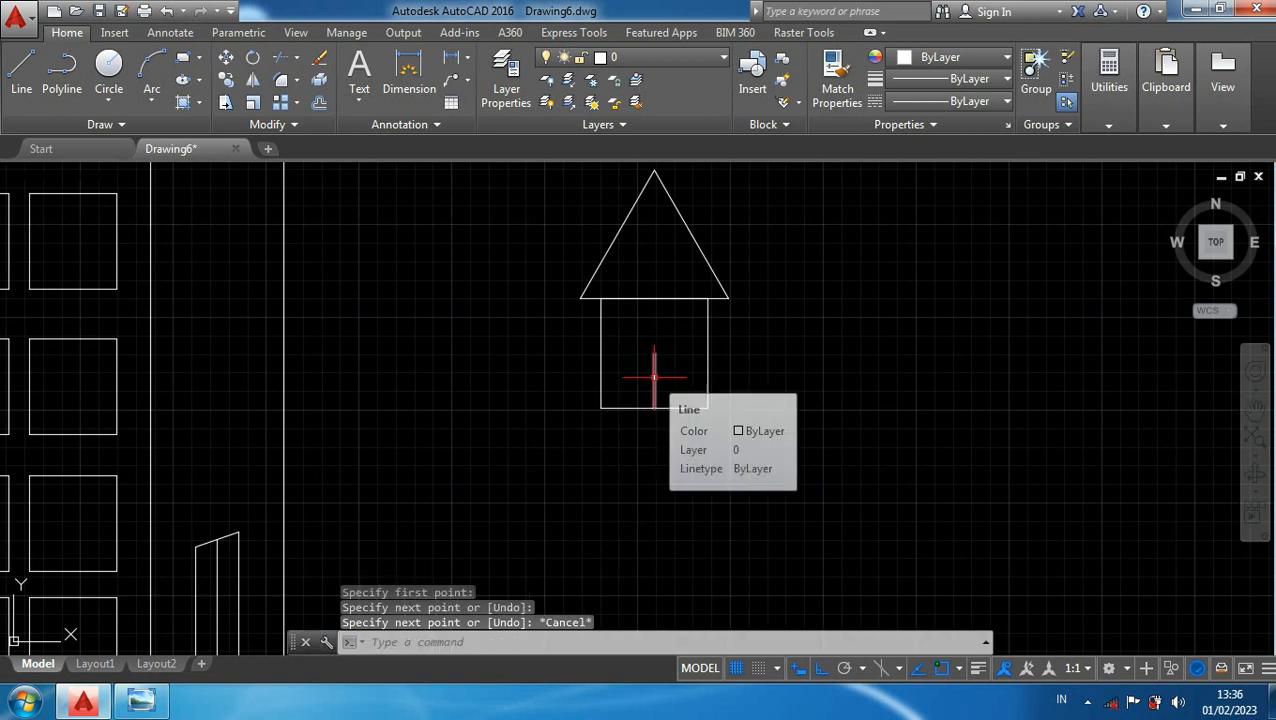
- Draw a short horizontal line leftward from the top of the vertical centre line in the square
{"action": "key", "text": "Return"}
{"action": "scroll", "coordinate": [651, 379], "scroll_direction": "up", "scroll_amount": 4}
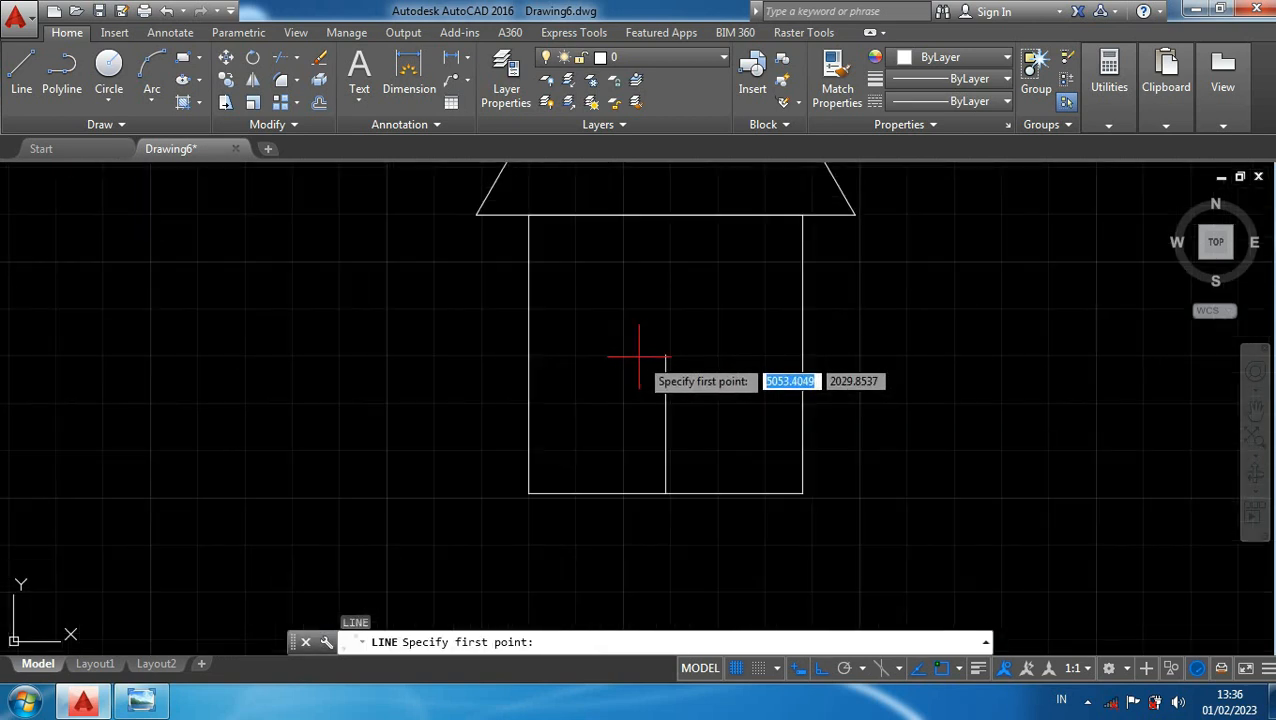
{"action": "left_click", "coordinate": [665, 353]}
{"action": "left_click", "coordinate": [628, 355]}
{"action": "key", "text": "Escape"}
- Draw the door's right half: a short horizontal line from the centre line's top and a vertical line about 29.5 units down to the base
{"action": "key", "text": "Return"}
{"action": "left_click", "coordinate": [665, 355]}
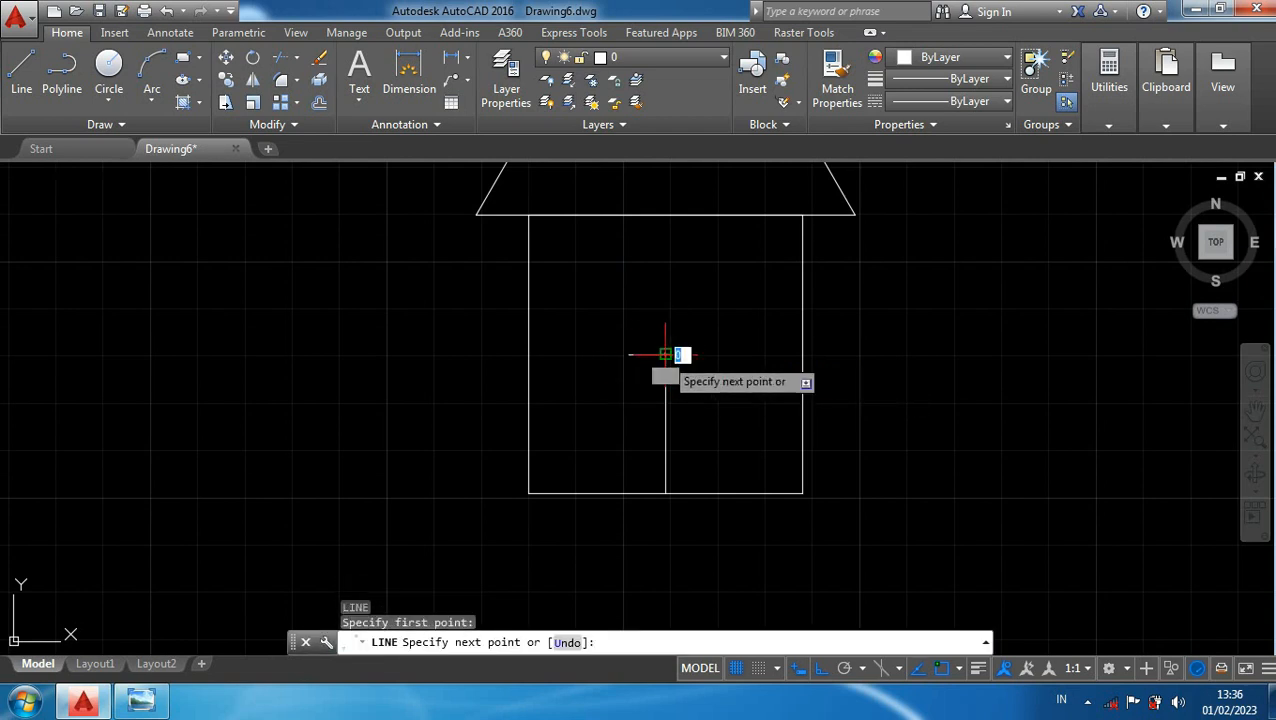
{"action": "left_click", "coordinate": [696, 355]}
{"action": "key", "text": "Return"}
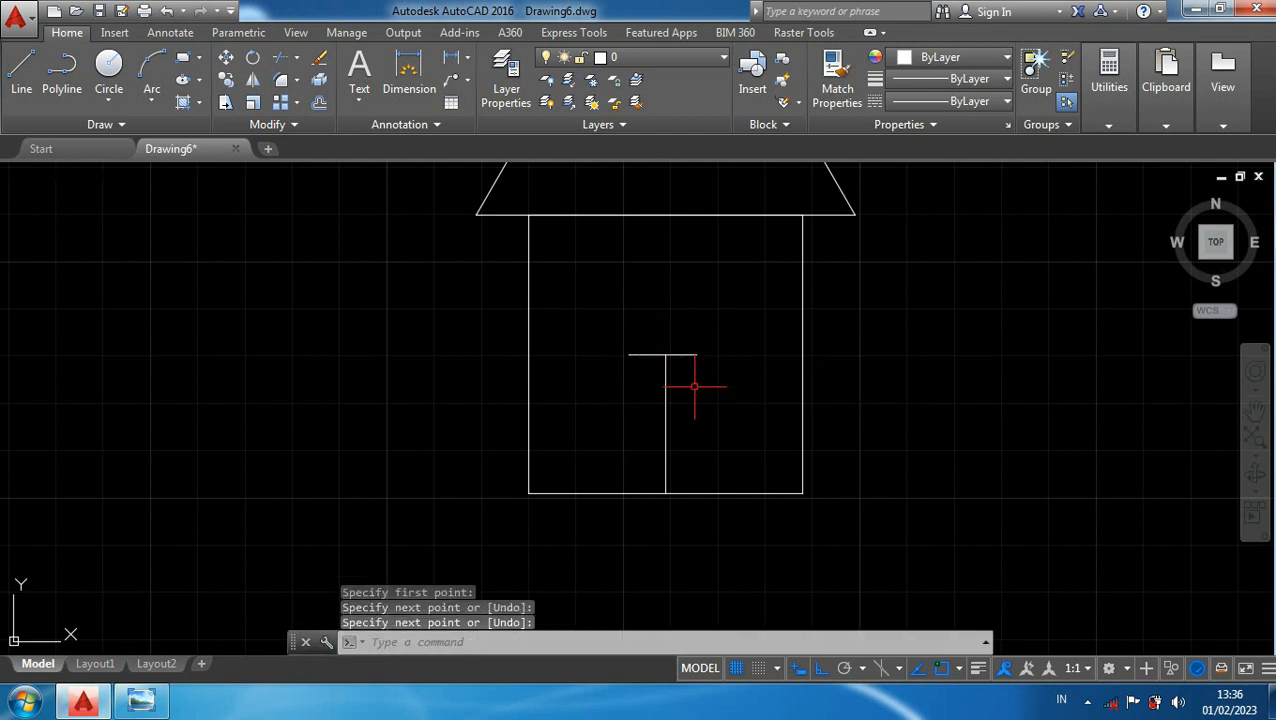
{"action": "key", "text": "Return"}
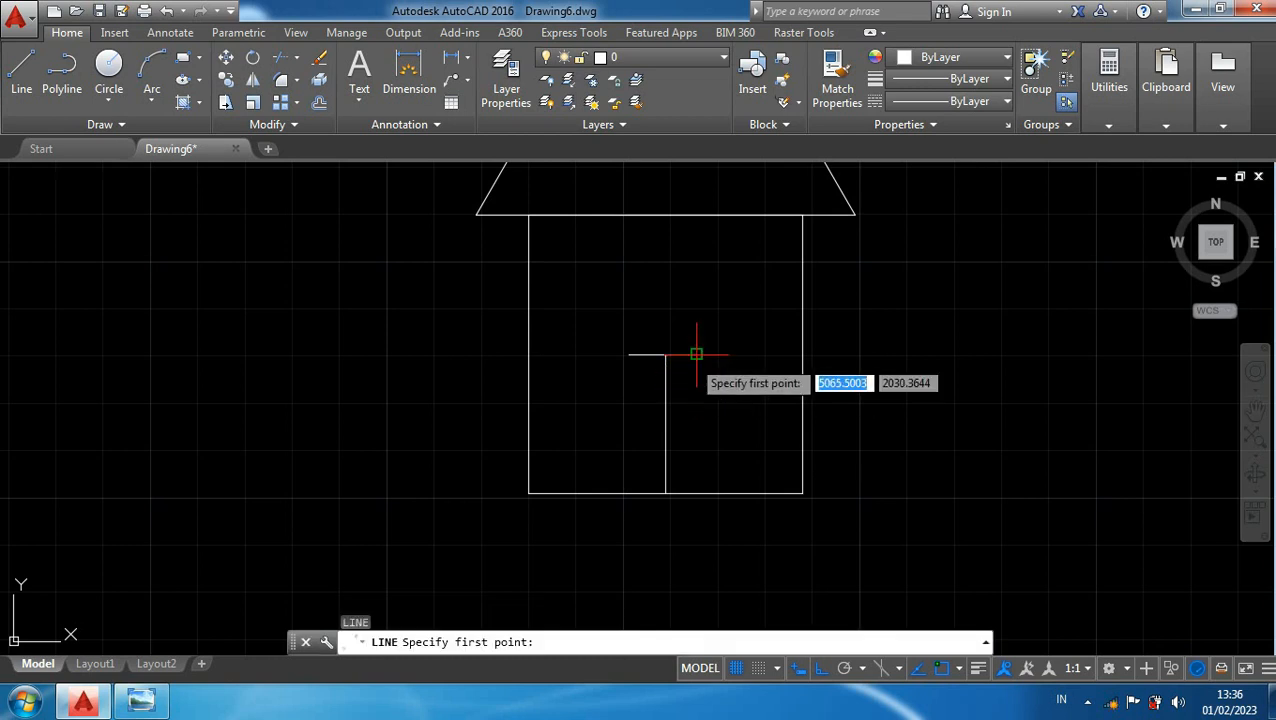
{"action": "left_click", "coordinate": [695, 355]}
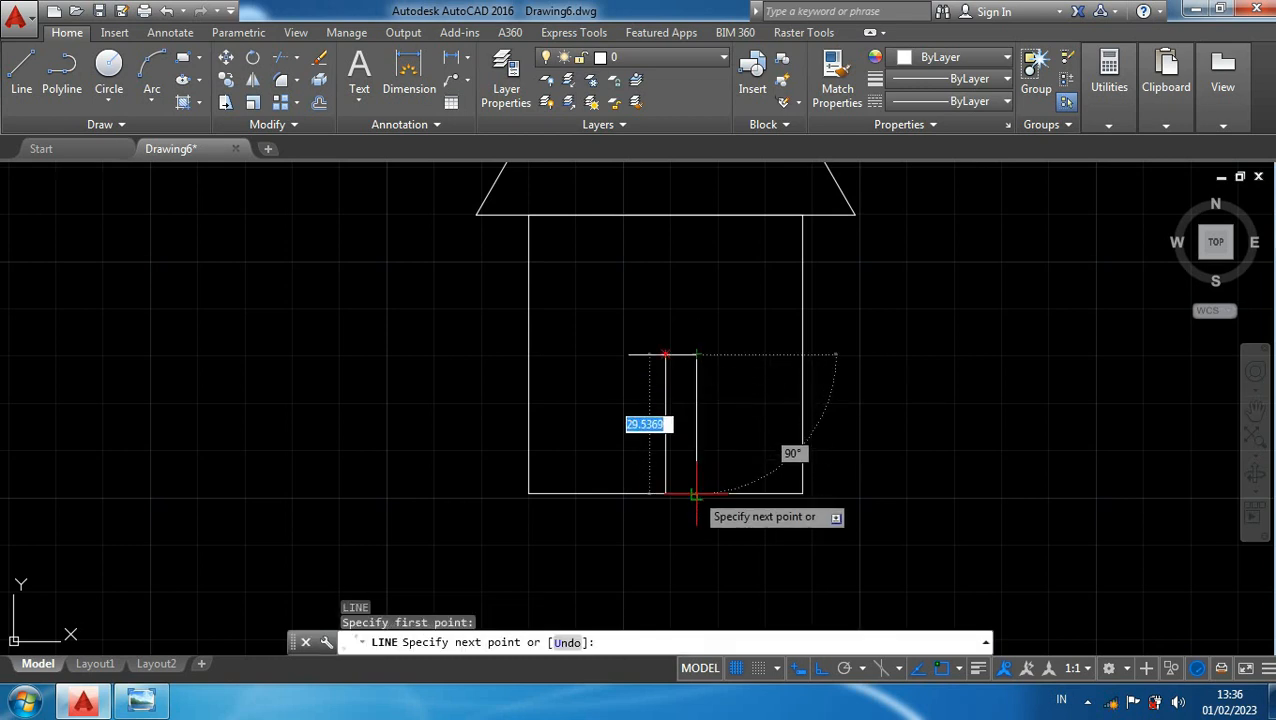
{"action": "left_click", "coordinate": [696, 492]}
{"action": "key", "text": "Return"}
{"action": "key", "text": "Return"}
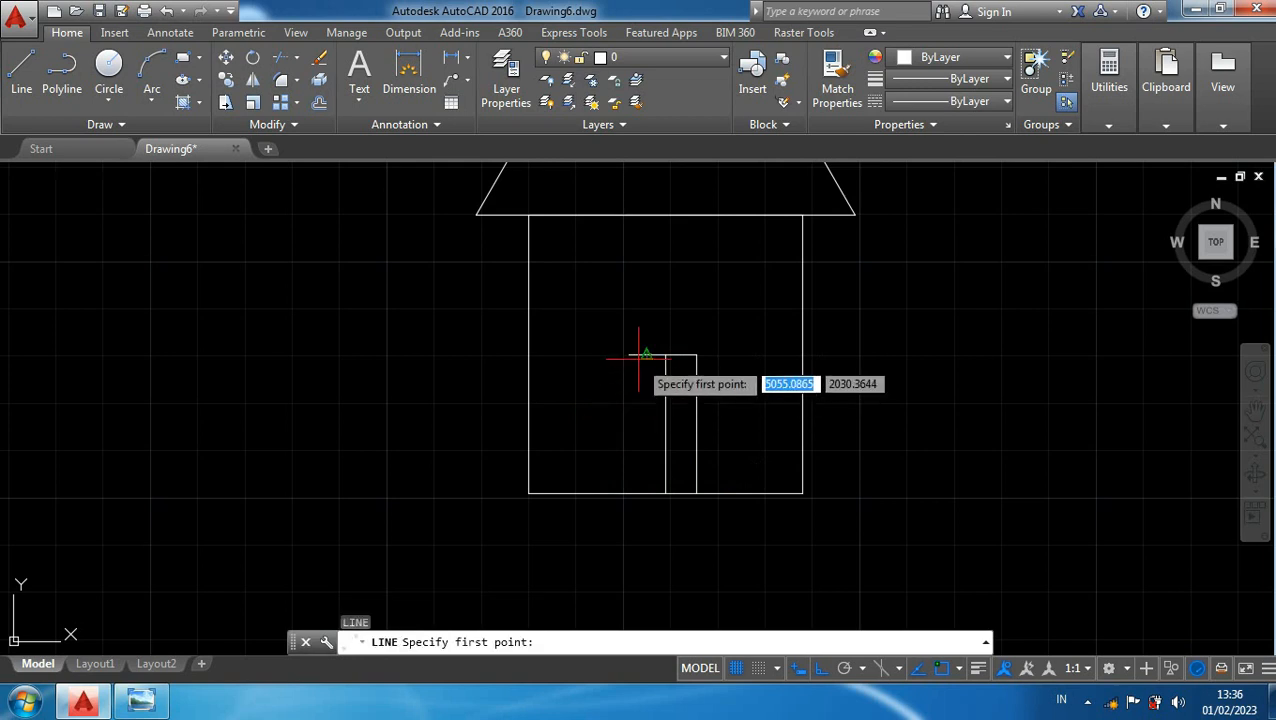
{"action": "key", "text": "Escape"}
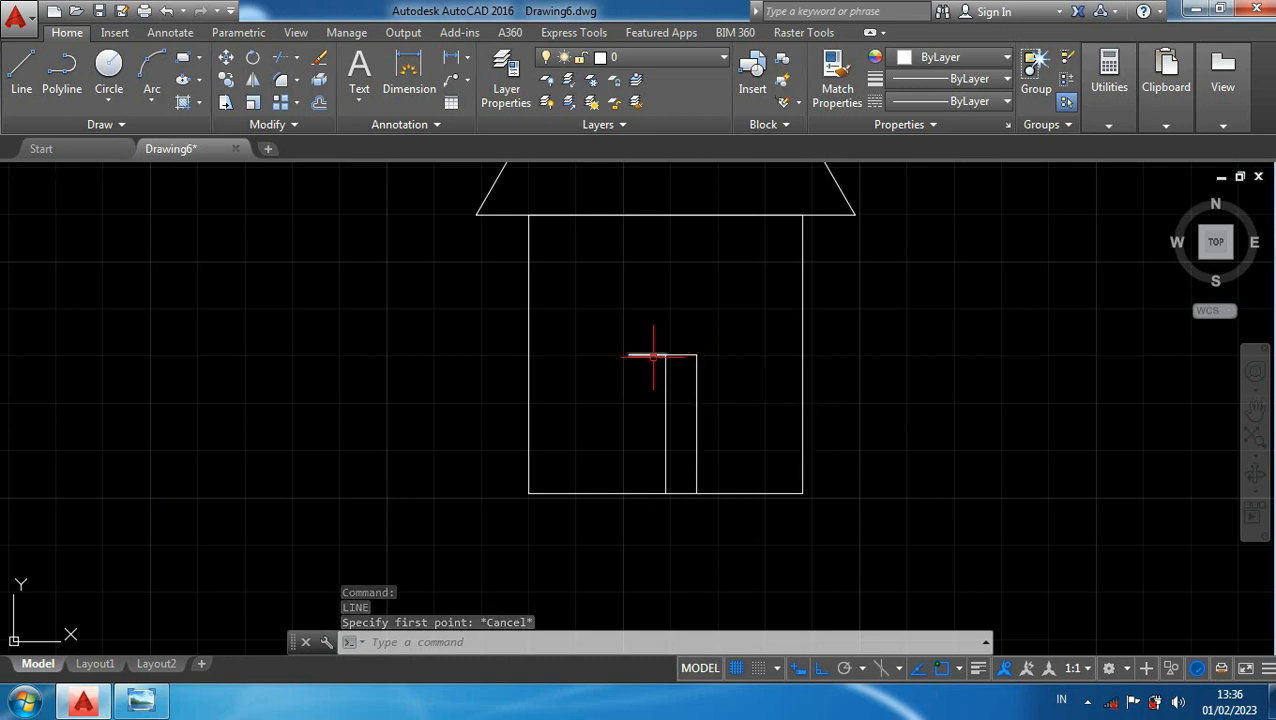
- Erase the short line left of the door's centre line and replace it with a copy of the right-hand top segment
{"action": "left_click", "coordinate": [653, 355]}
{"action": "key", "text": "Delete"}
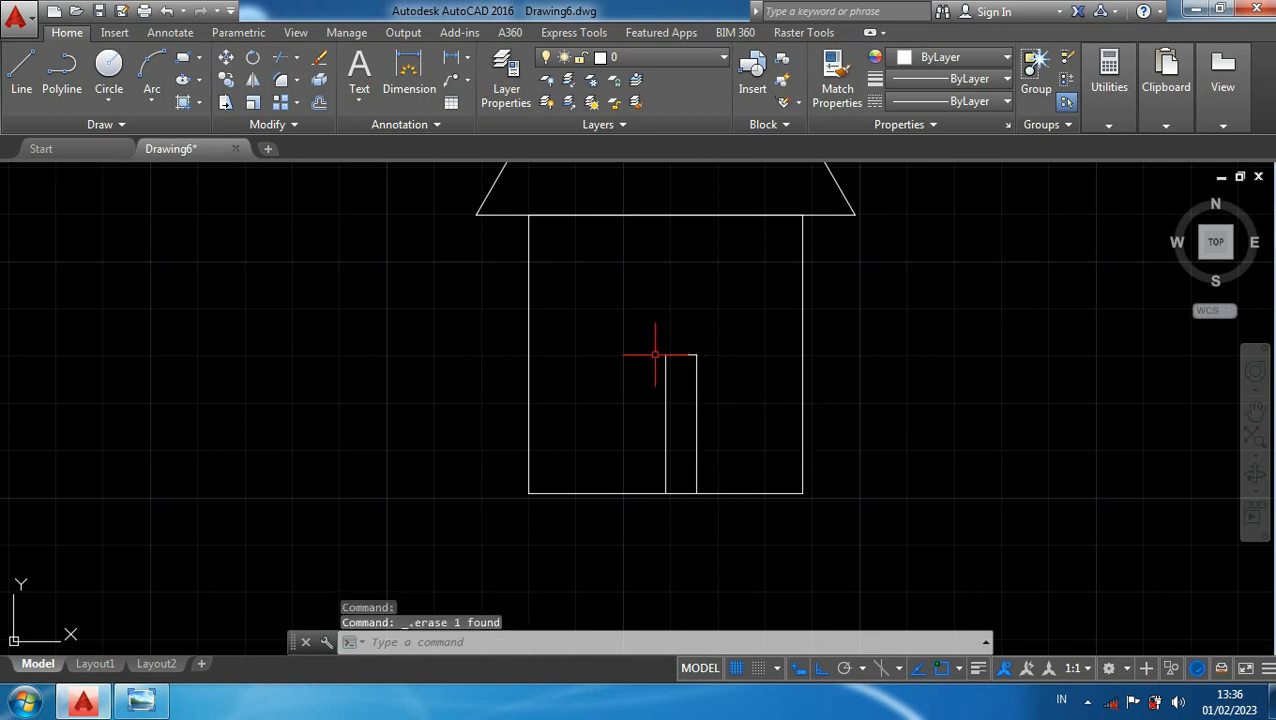
{"action": "left_click", "coordinate": [680, 355]}
{"action": "type", "text": "co"}
{"action": "key", "text": "Return"}
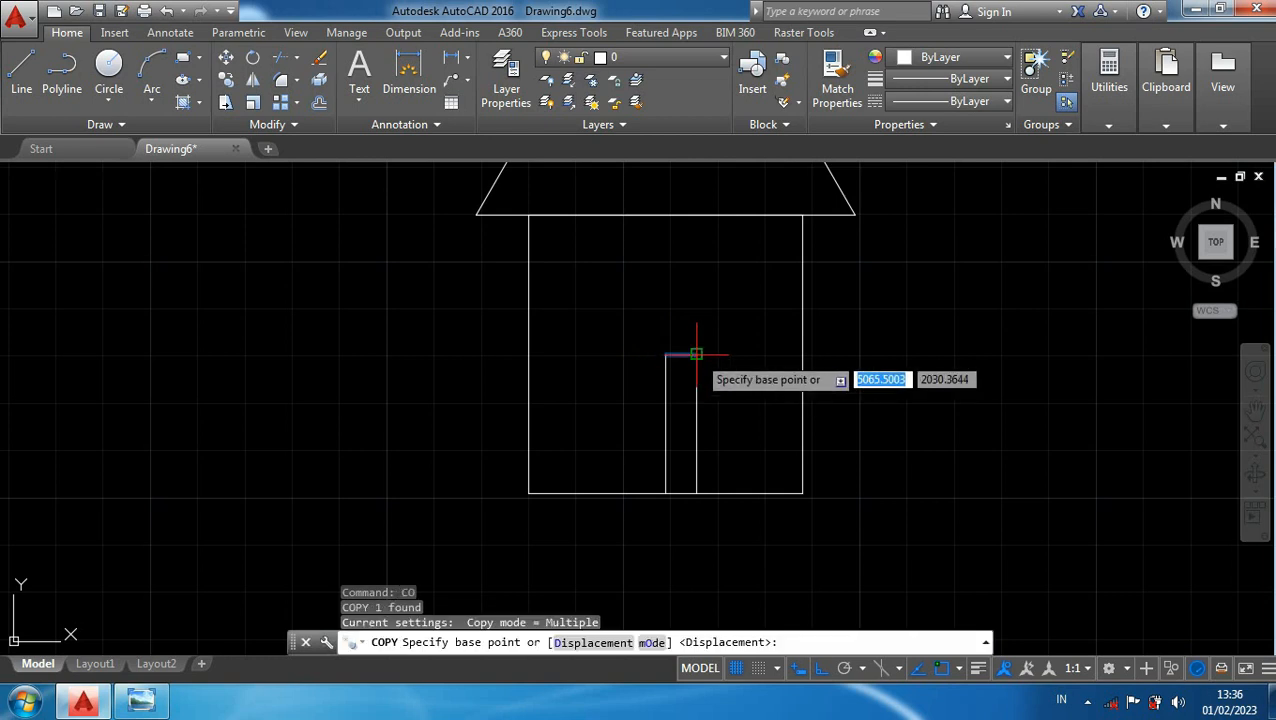
{"action": "left_click", "coordinate": [697, 355]}
{"action": "left_click", "coordinate": [665, 355]}
{"action": "key", "text": "Escape"}
{"action": "key", "text": "Return"}
{"action": "key", "text": "Escape"}
- Draw the door's left side as a vertical line from the top segment's left end down to the square's base
{"action": "type", "text": "l"}
{"action": "key", "text": "Return"}
{"action": "left_click", "coordinate": [634, 355]}
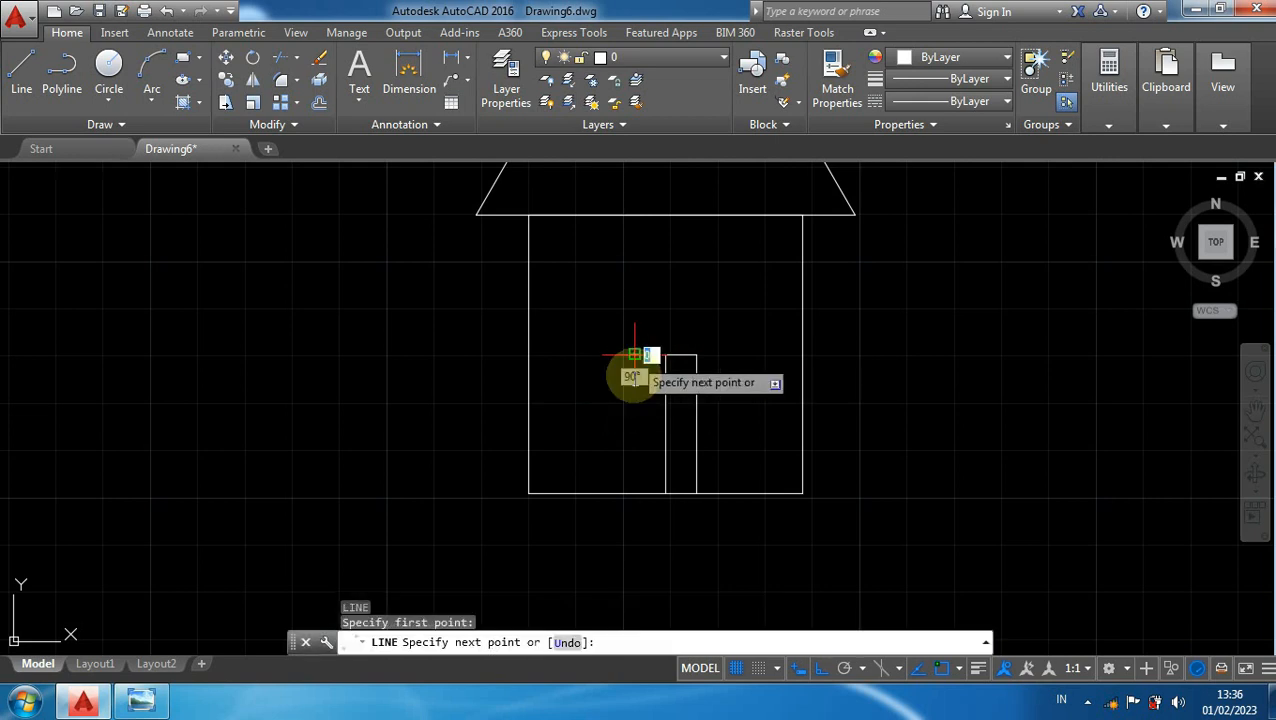
{"action": "left_click", "coordinate": [634, 492]}
{"action": "key", "text": "Escape"}
- Erase the vertical centre line inside the small house's door
{"action": "scroll", "coordinate": [636, 514], "scroll_direction": "down", "scroll_amount": 4}
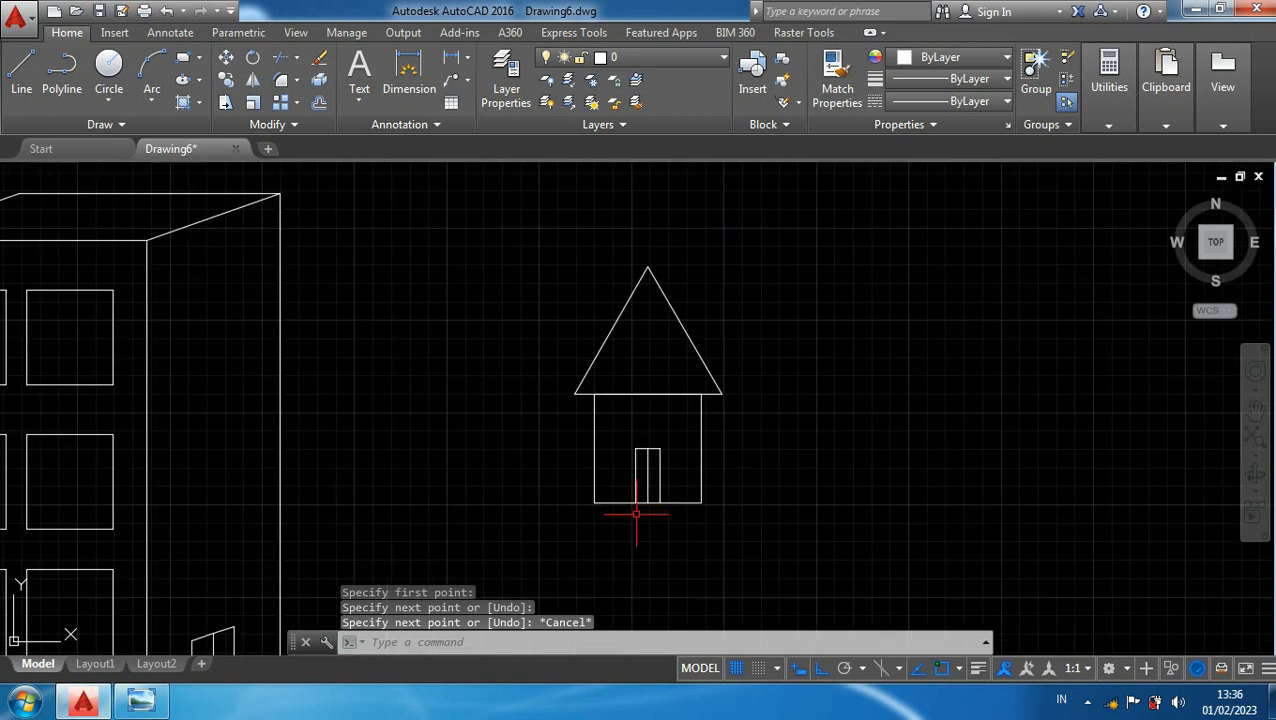
{"action": "middle_click_drag", "start_coordinate": [768, 470], "coordinate": [794, 416]}
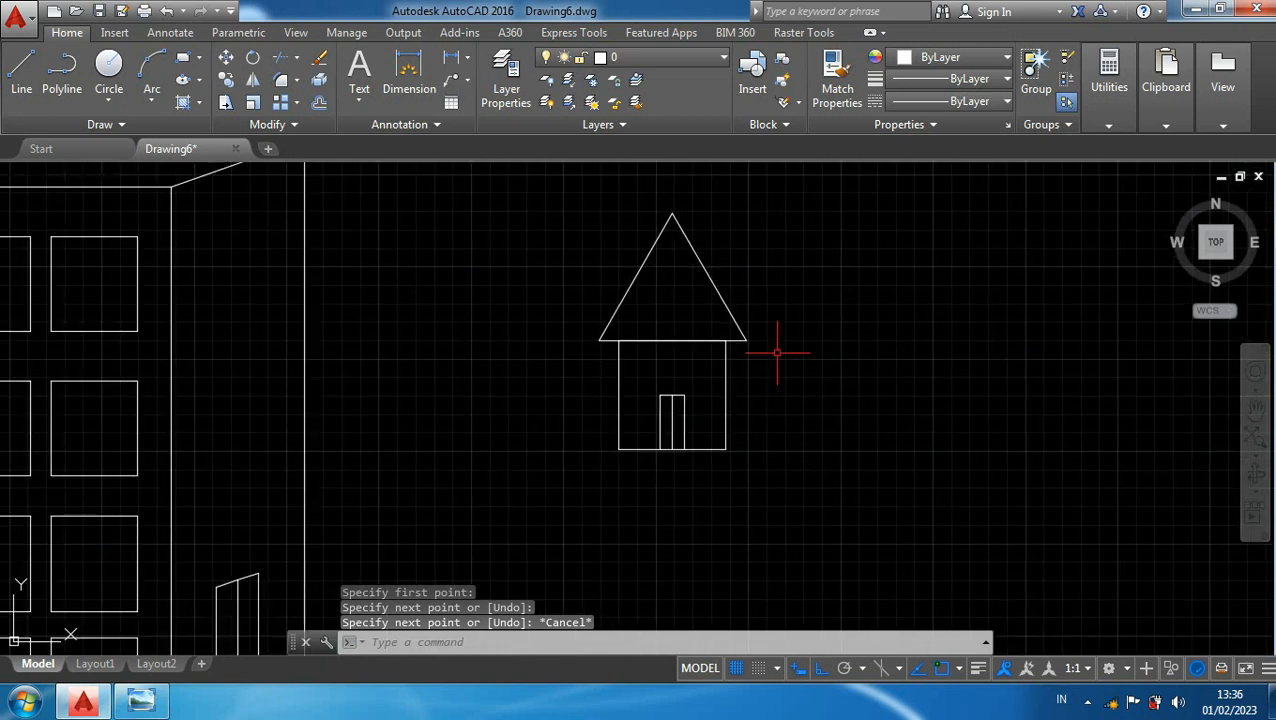
{"action": "scroll", "coordinate": [689, 435], "scroll_direction": "up", "scroll_amount": 3}
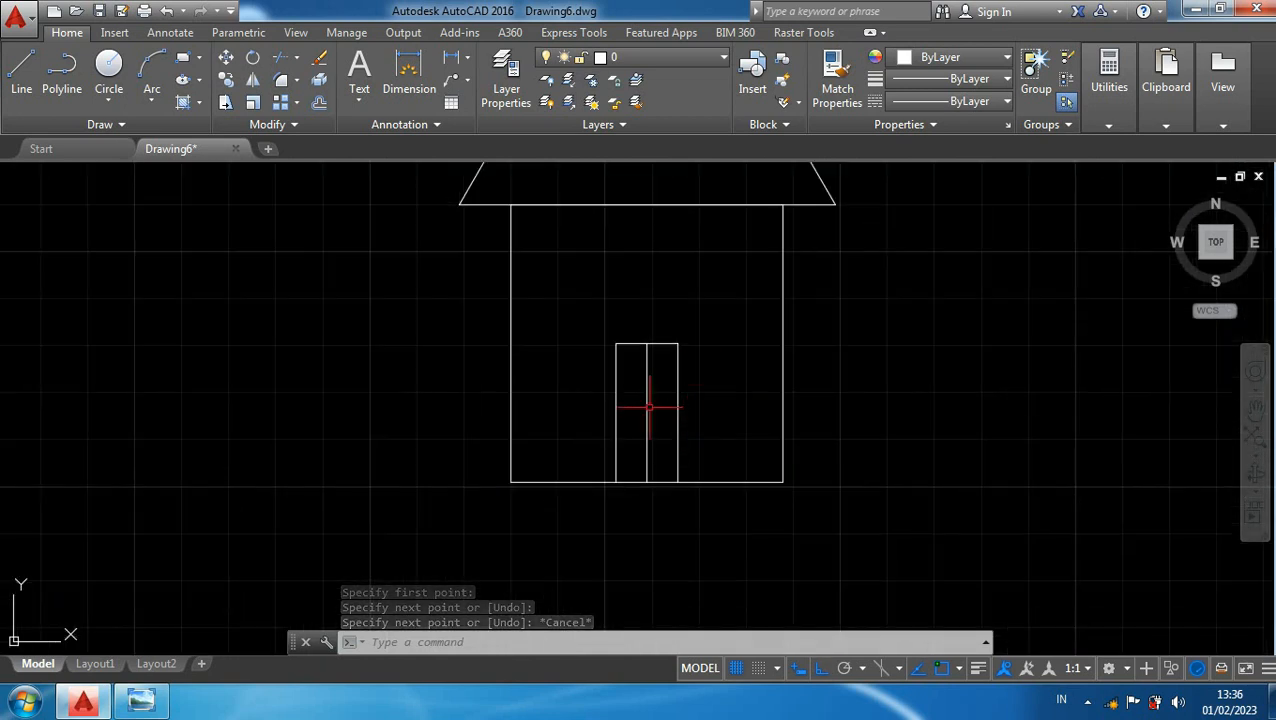
{"action": "left_click", "coordinate": [646, 412]}
{"action": "key", "text": "Delete"}
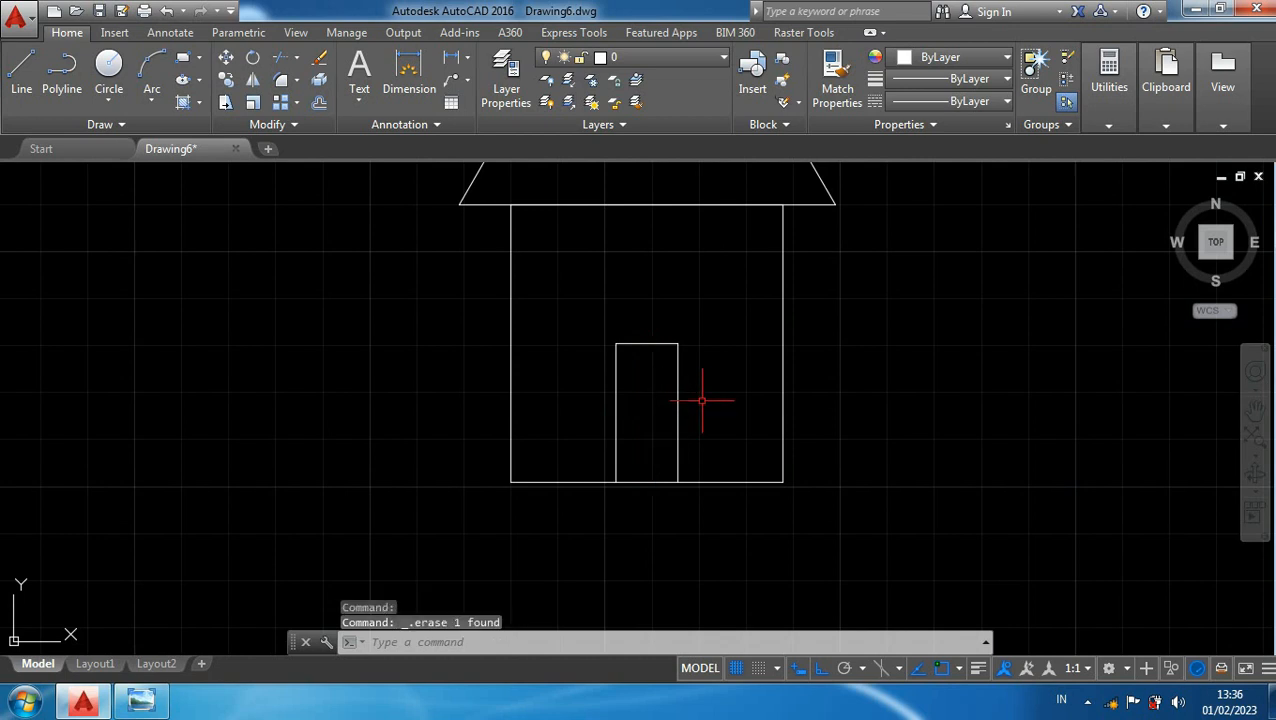
- Draw a nearly square window rectangle about 10 units wide to the right of the small house's door
{"action": "type", "text": "rec"}
{"action": "key", "text": "Return"}
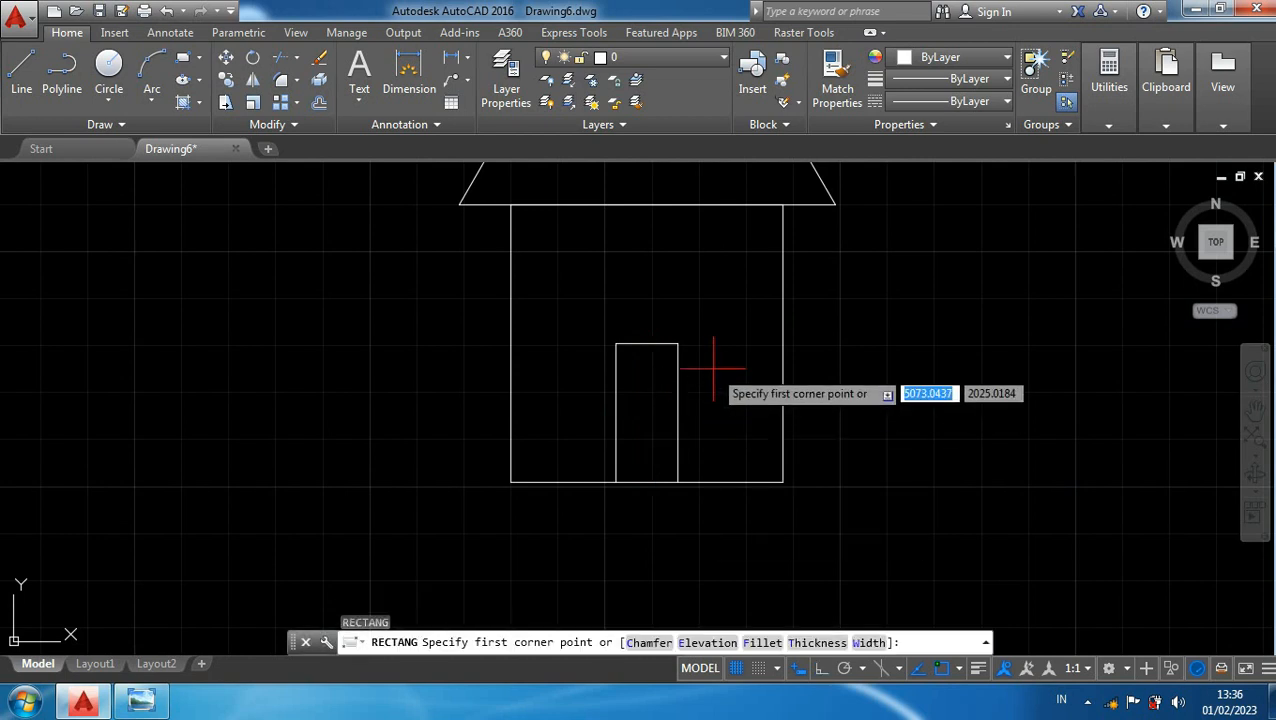
{"action": "left_click", "coordinate": [715, 367]}
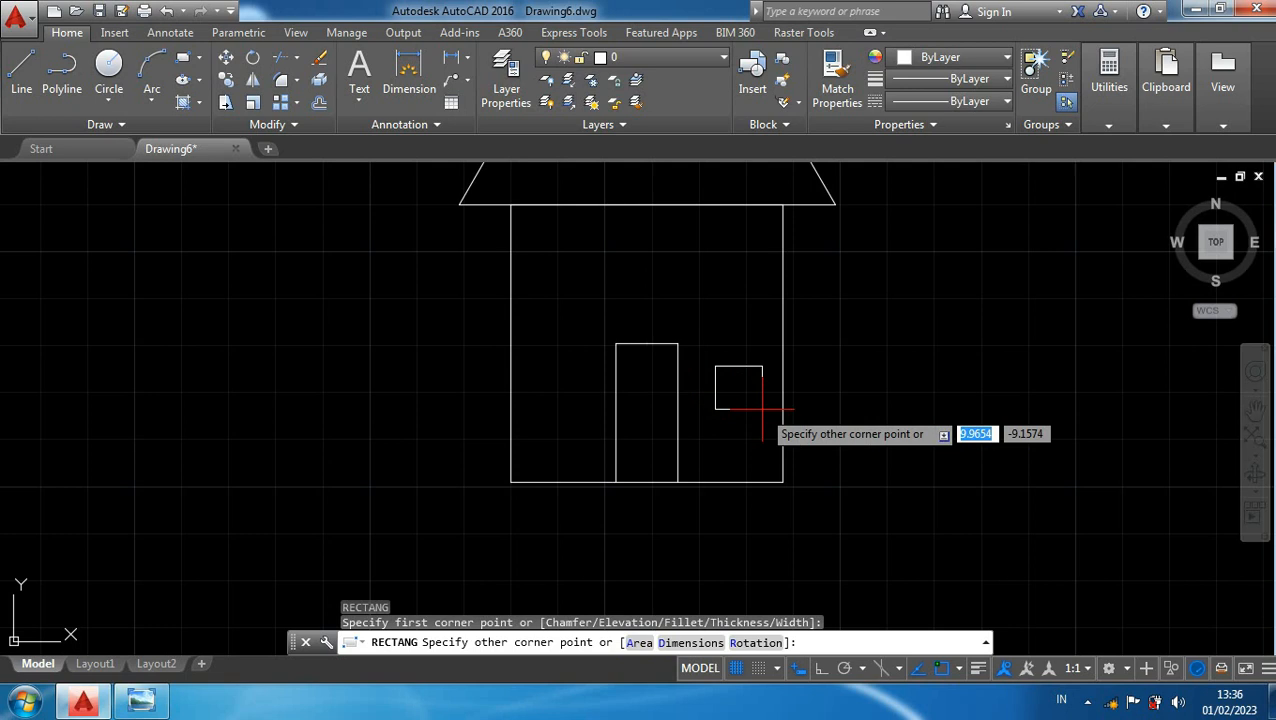
{"action": "left_click", "coordinate": [764, 413]}
{"action": "key", "text": "Escape"}
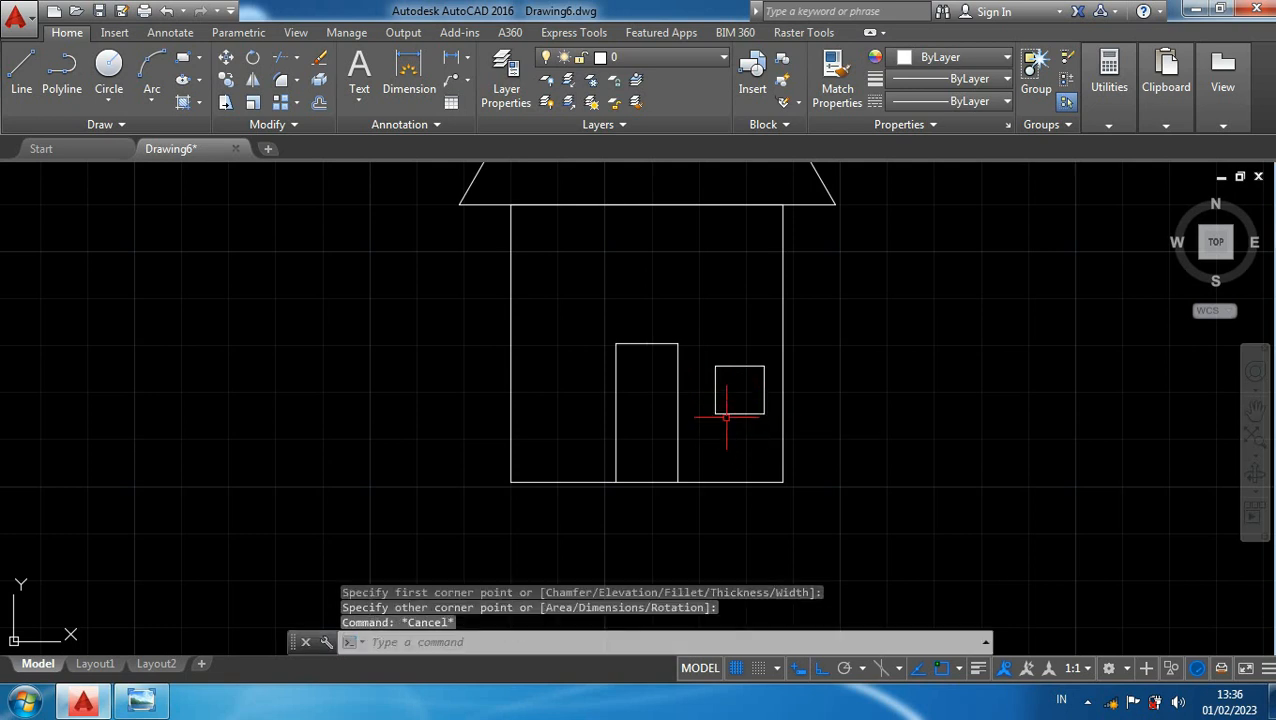
- Copy the window rectangle horizontally about 40 units to the left side of the small house's door
{"action": "left_click", "coordinate": [726, 412]}
{"action": "type", "text": "co"}
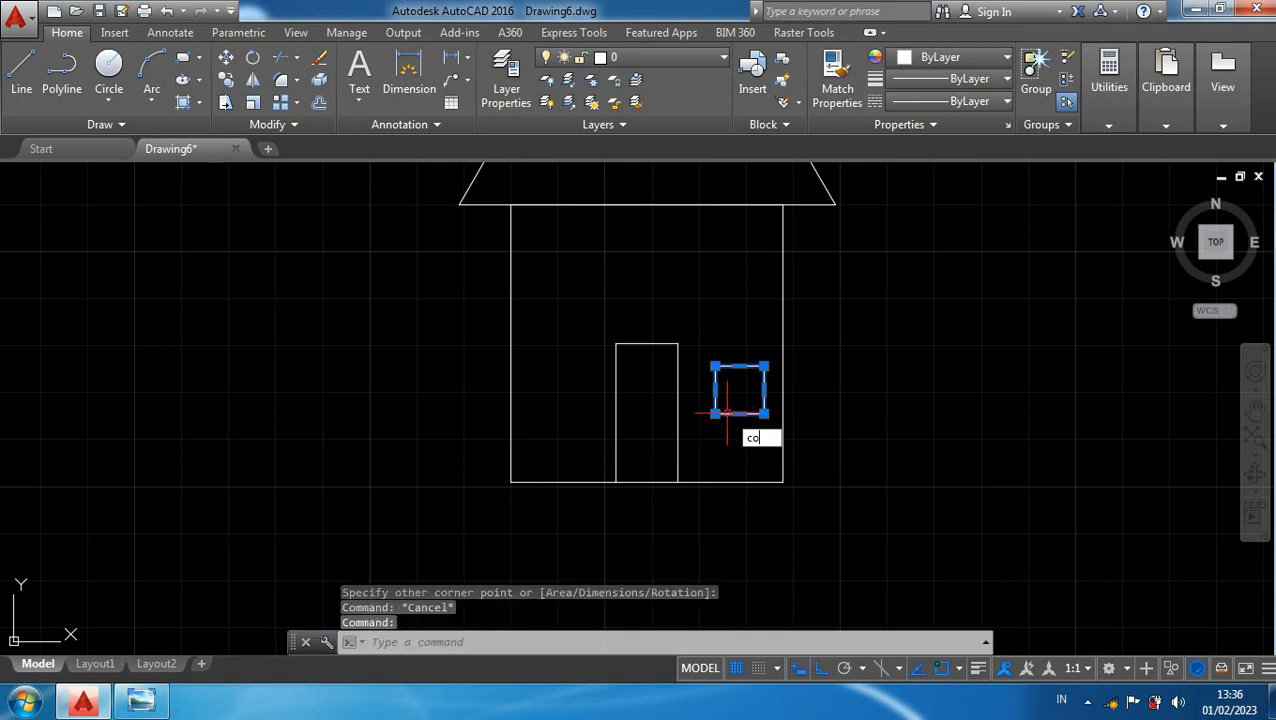
{"action": "key", "text": "Return"}
{"action": "left_click", "coordinate": [739, 390]}
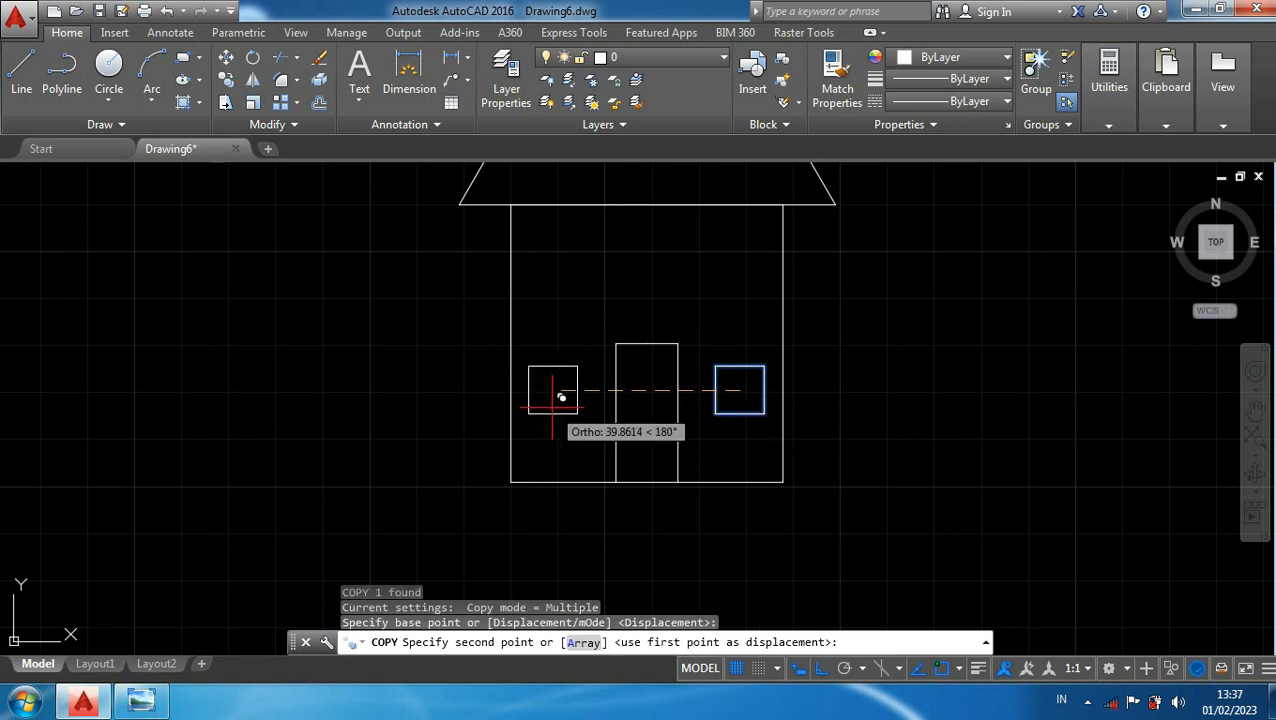
{"action": "left_click", "coordinate": [553, 407]}
{"action": "key", "text": "Escape"}
{"action": "scroll", "coordinate": [541, 455], "scroll_direction": "down", "scroll_amount": 8}
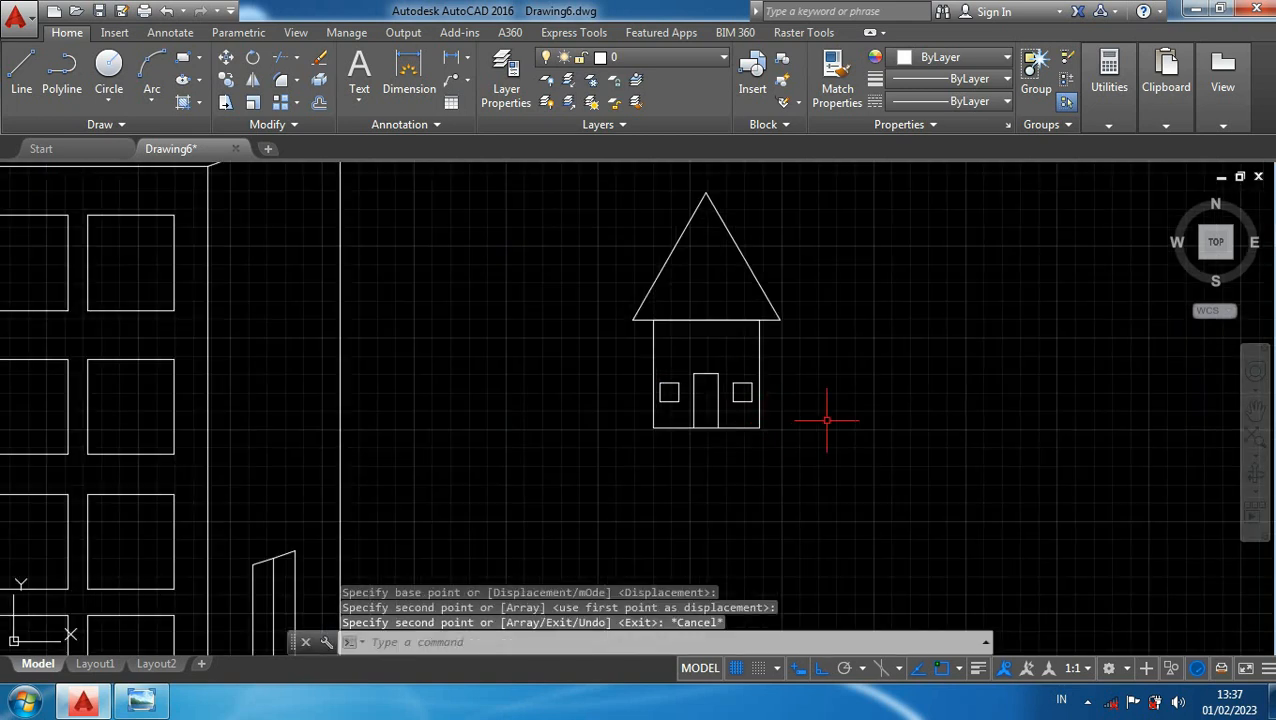
- Scale the whole small house by a factor of 1.25 from the lower-right corner of its wall
{"action": "middle_click_drag", "start_coordinate": [843, 362], "coordinate": [705, 326]}
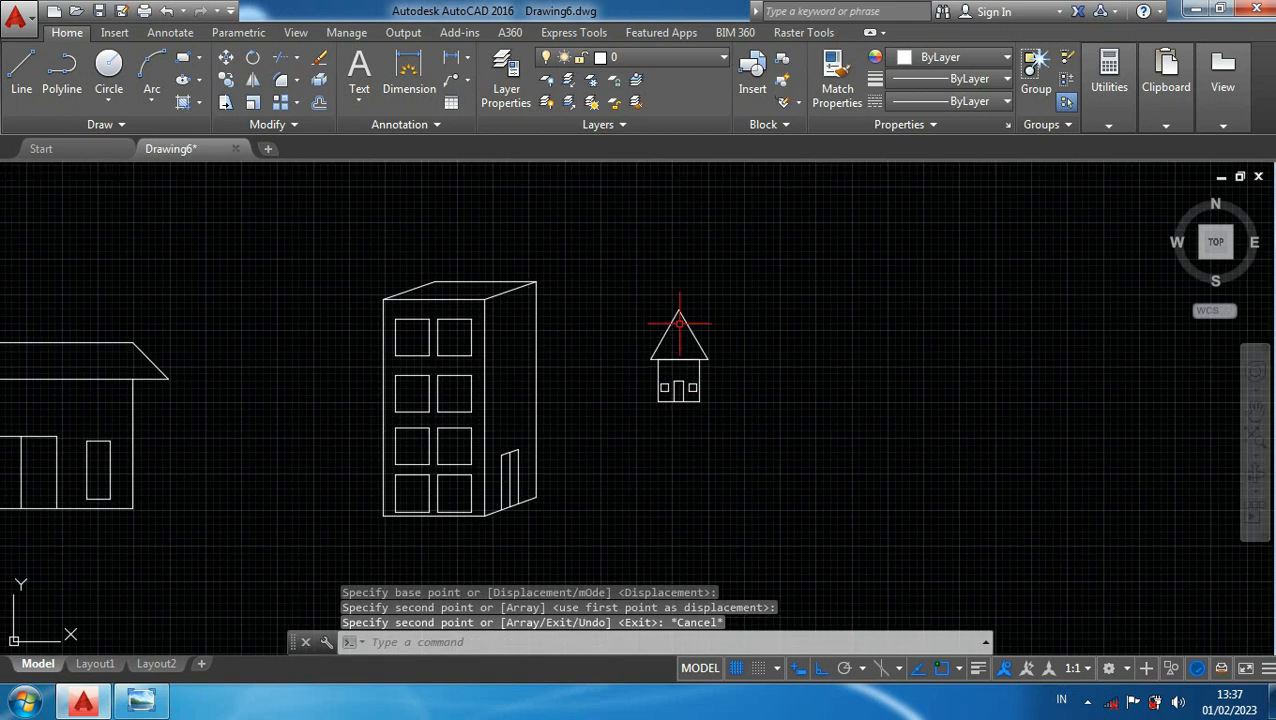
{"action": "scroll", "coordinate": [755, 407], "scroll_direction": "down", "scroll_amount": 2}
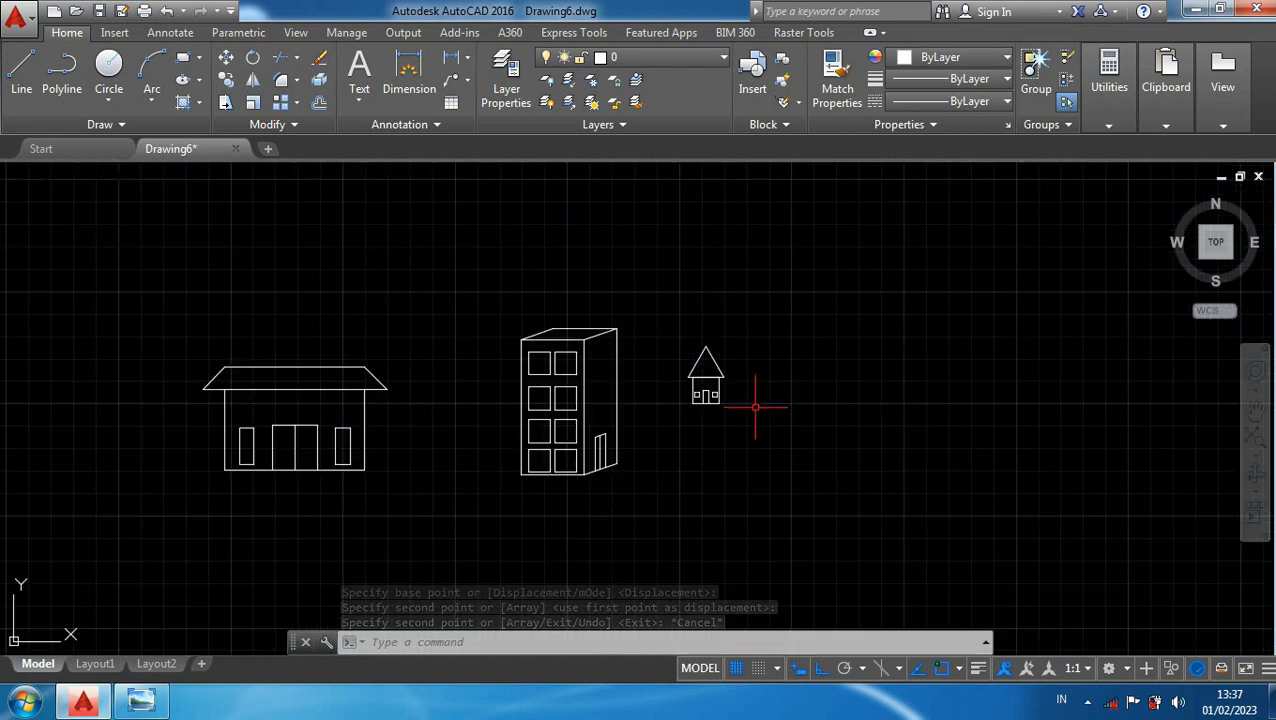
{"action": "scroll", "coordinate": [755, 407], "scroll_direction": "up", "scroll_amount": 2}
{"action": "scroll", "coordinate": [747, 438], "scroll_direction": "down", "scroll_amount": 2}
{"action": "left_click", "coordinate": [806, 447]}
{"action": "left_click", "coordinate": [618, 305]}
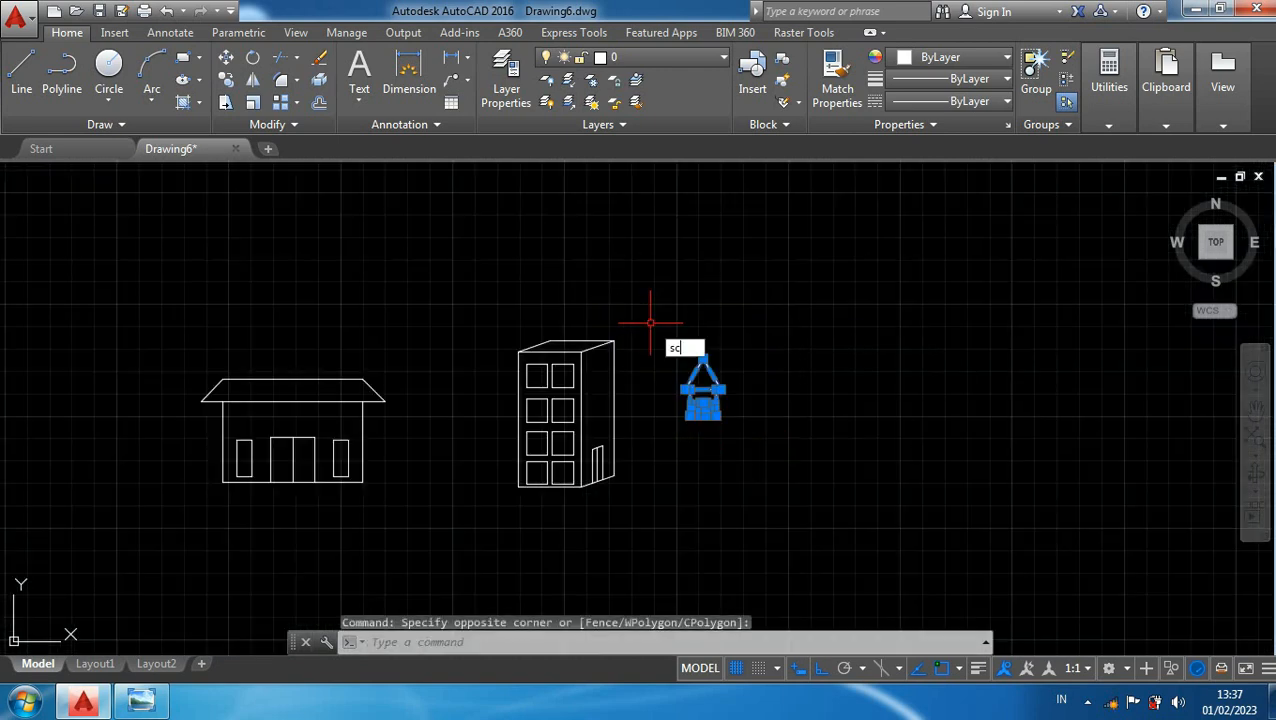
{"action": "key", "text": "Return"}
{"action": "scroll", "coordinate": [698, 400], "scroll_direction": "up", "scroll_amount": 2}
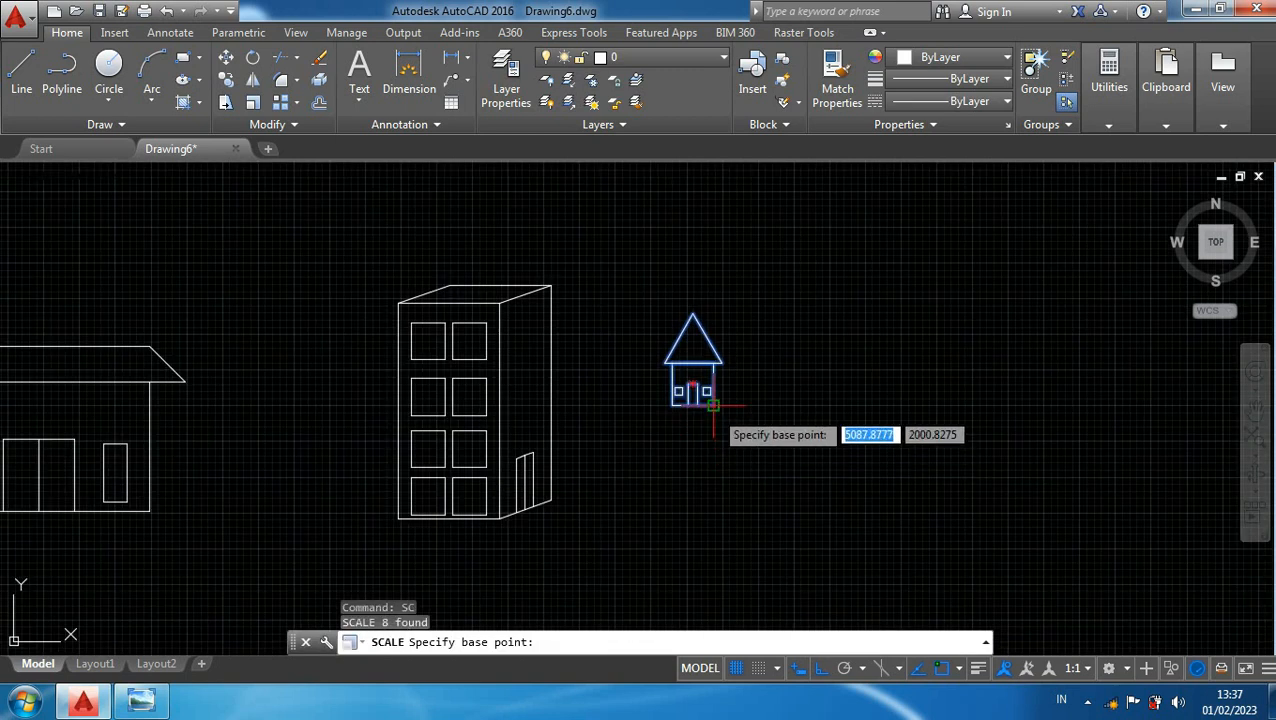
{"action": "left_click", "coordinate": [692, 386]}
{"action": "type", "text": "1.25"}
{"action": "key", "text": "Return"}
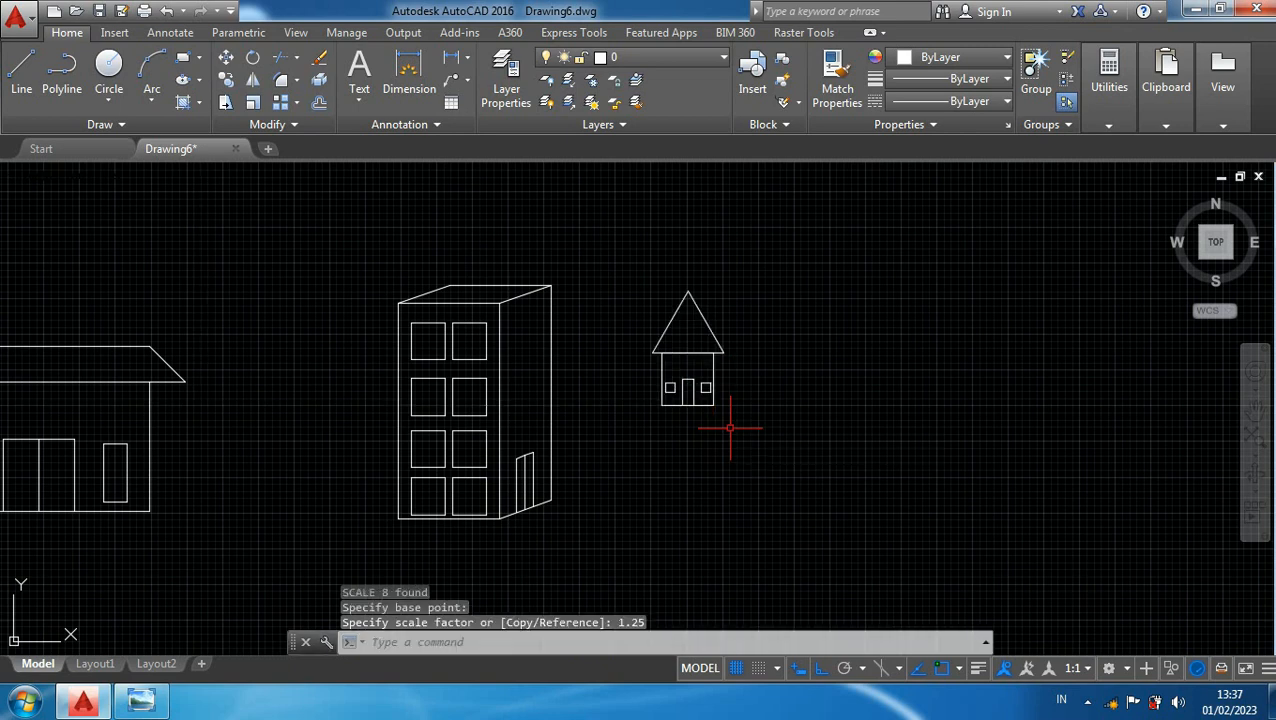
{"action": "scroll", "coordinate": [730, 428], "scroll_direction": "down", "scroll_amount": 2}
{"action": "middle_click_drag", "start_coordinate": [748, 436], "coordinate": [753, 365]}
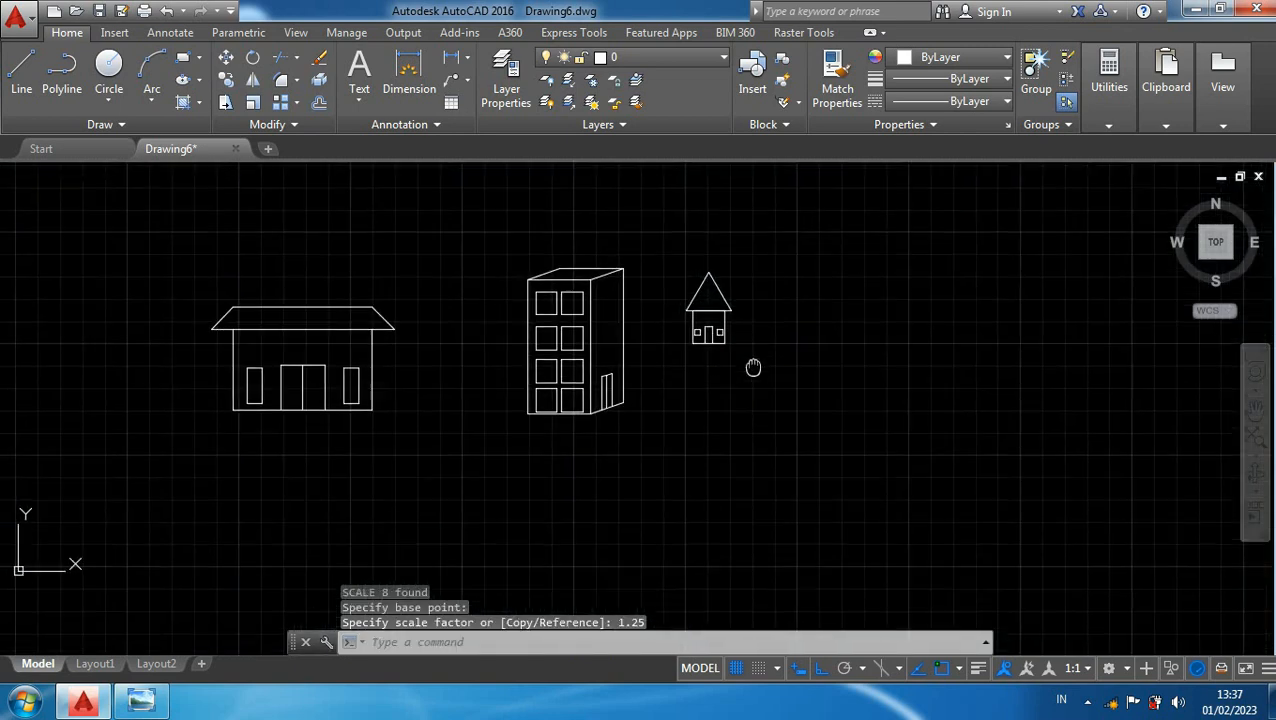
- Draw a horizontal line across the small house's triangular roof, about one third of the roof's height above its base
{"action": "scroll", "coordinate": [757, 277], "scroll_direction": "up", "scroll_amount": 2}
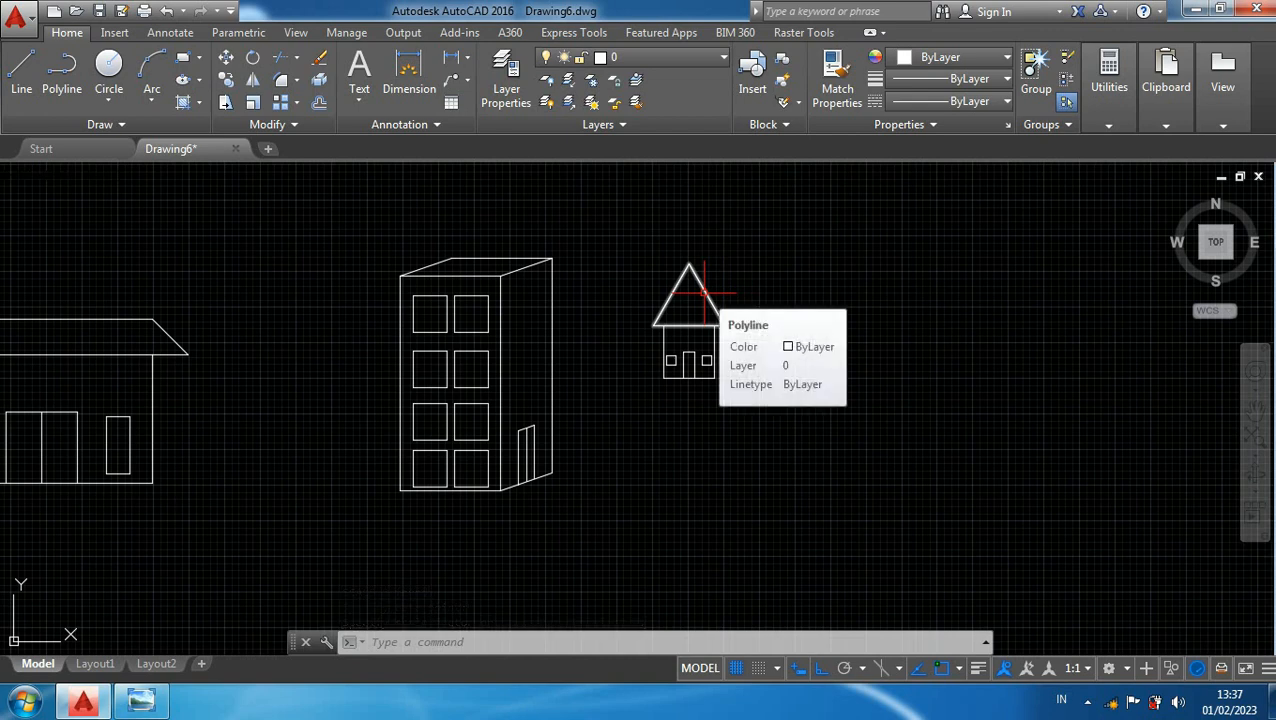
{"action": "scroll", "coordinate": [704, 293], "scroll_direction": "up", "scroll_amount": 4}
{"action": "type", "text": "l"}
{"action": "key", "text": "Return"}
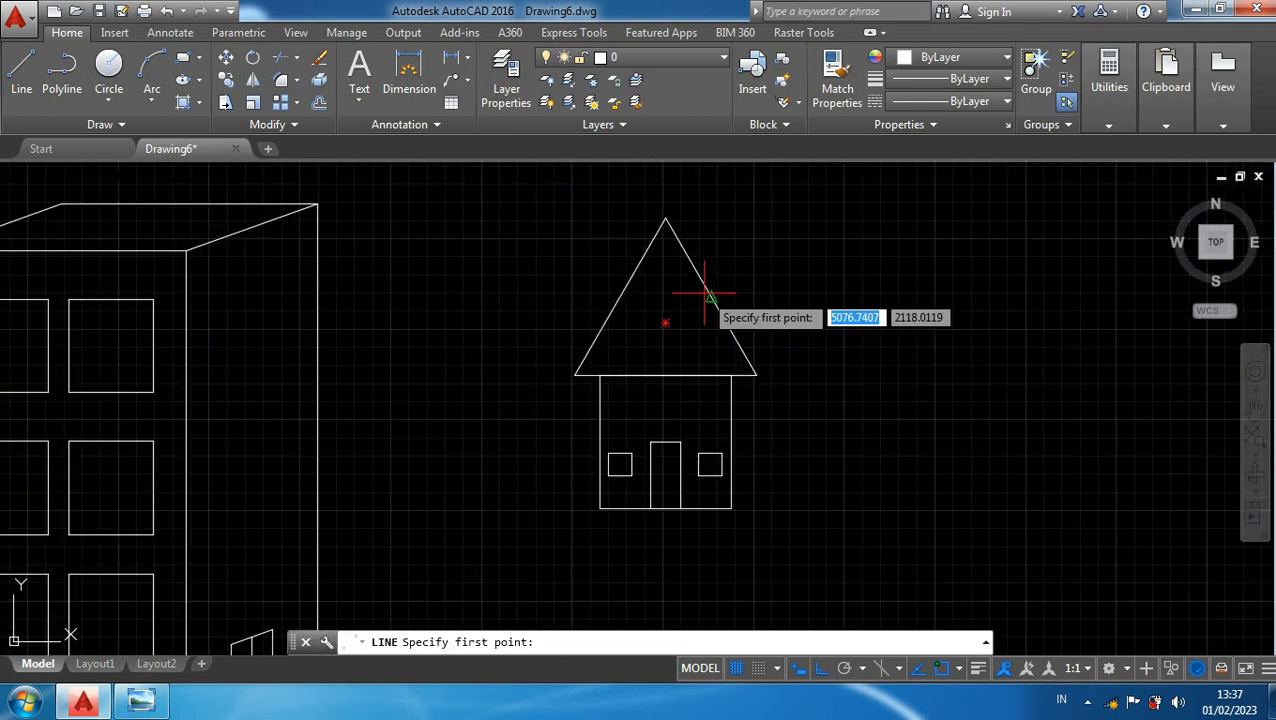
{"action": "left_click", "coordinate": [577, 322]}
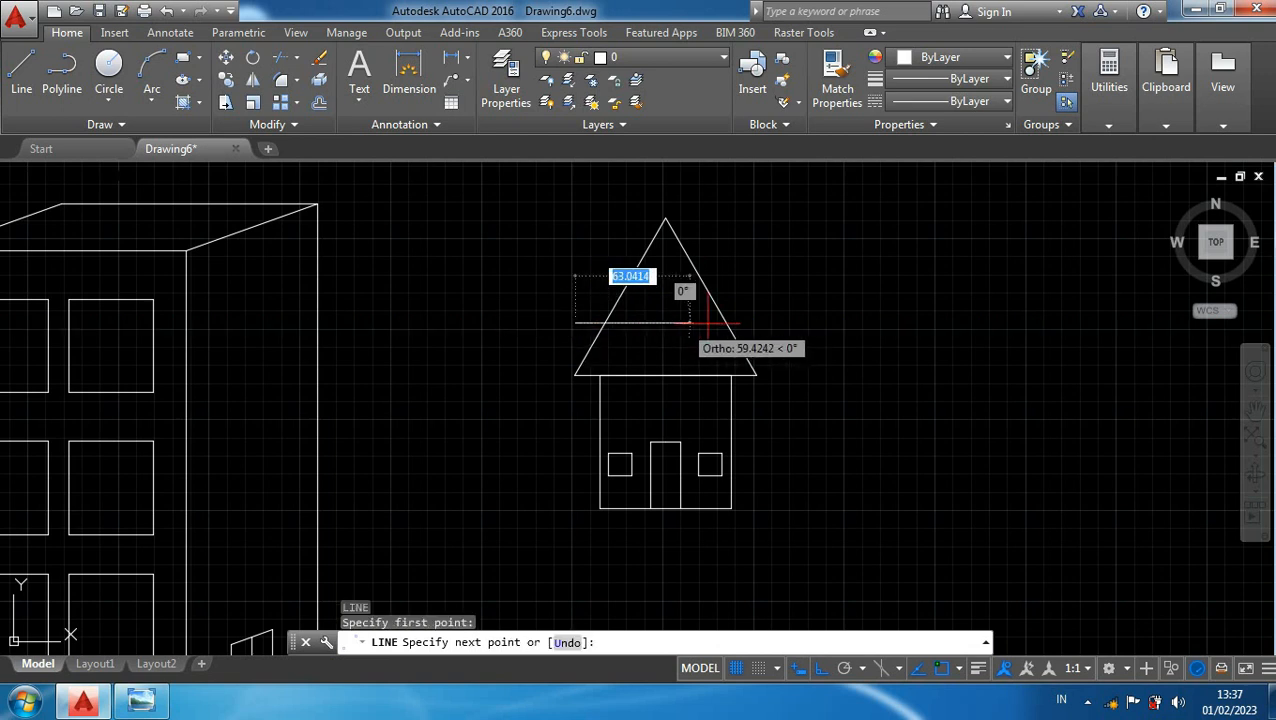
{"action": "left_click", "coordinate": [766, 322]}
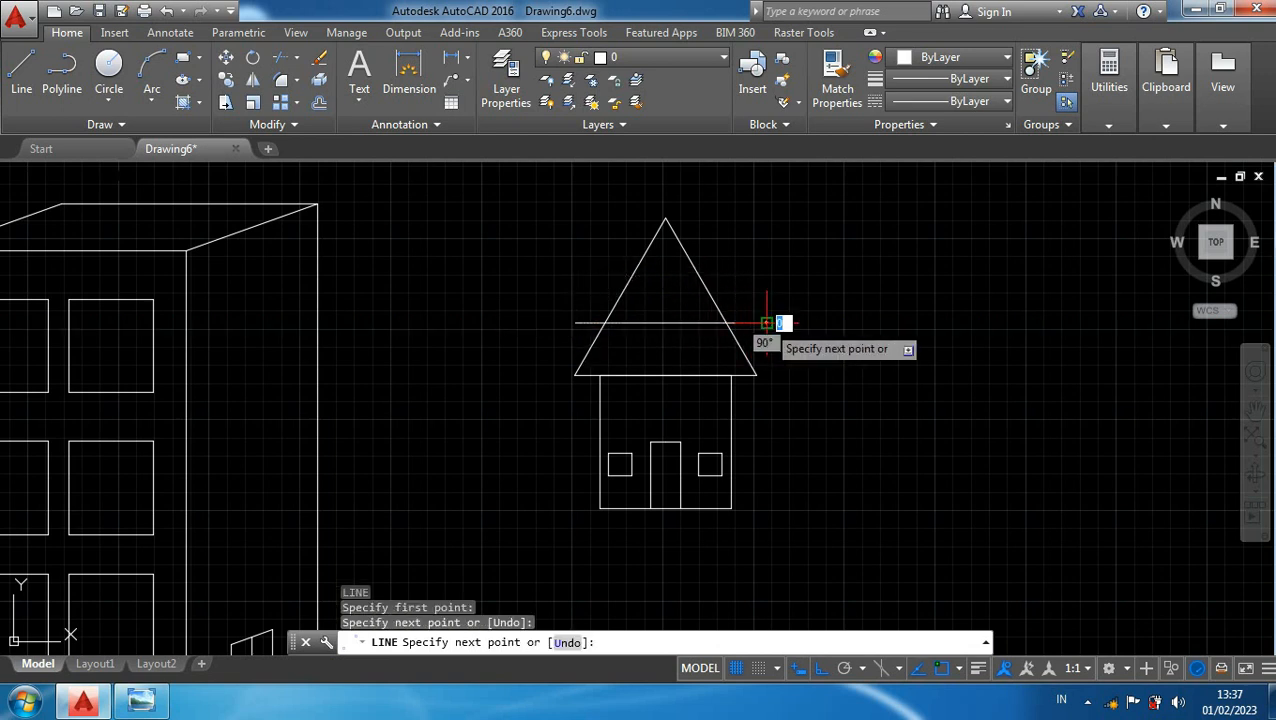
{"action": "key", "text": "Escape"}
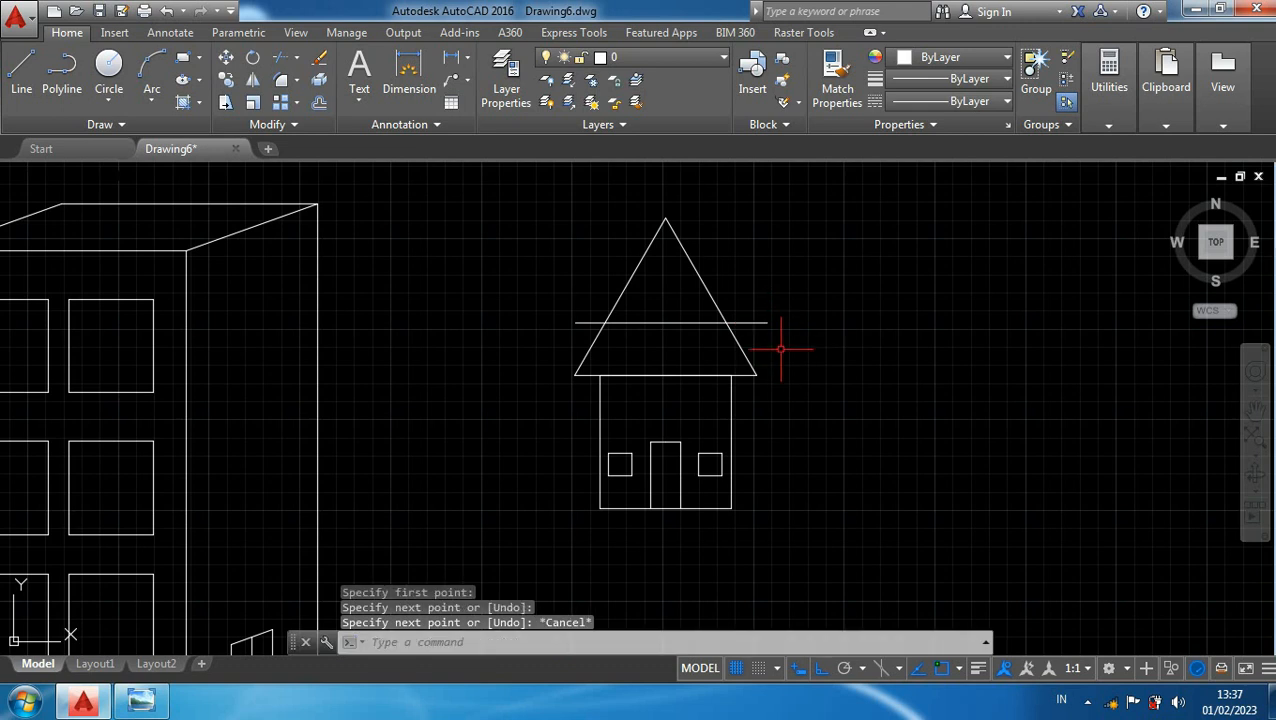
- Trim the small house's roof peak above the horizontal line and the line's ends outside the roof, leaving a trapezoid
{"action": "type", "text": "tr"}
{"action": "key", "text": "Return"}
{"action": "left_click", "coordinate": [713, 303]}
{"action": "left_click", "coordinate": [625, 285]}
{"action": "left_click", "coordinate": [754, 320]}
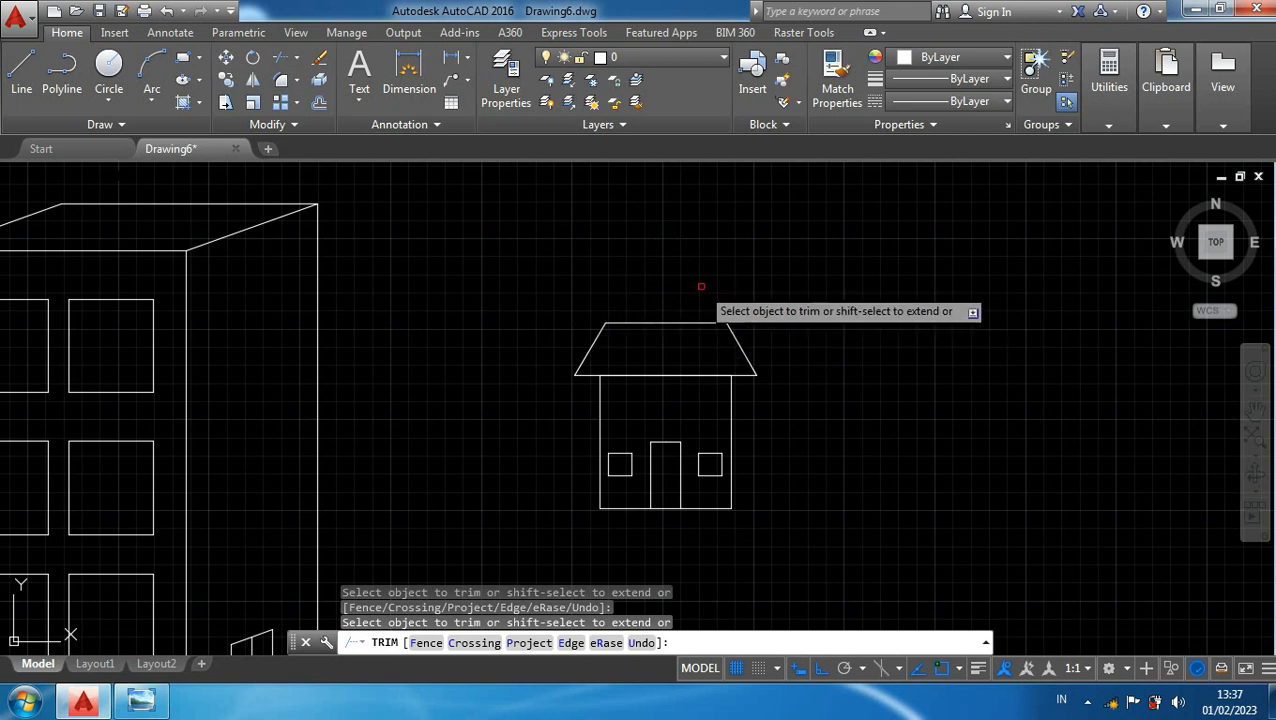
{"action": "scroll", "coordinate": [740, 300], "scroll_direction": "down", "scroll_amount": 4}
{"action": "scroll", "coordinate": [766, 341], "scroll_direction": "up", "scroll_amount": 4}
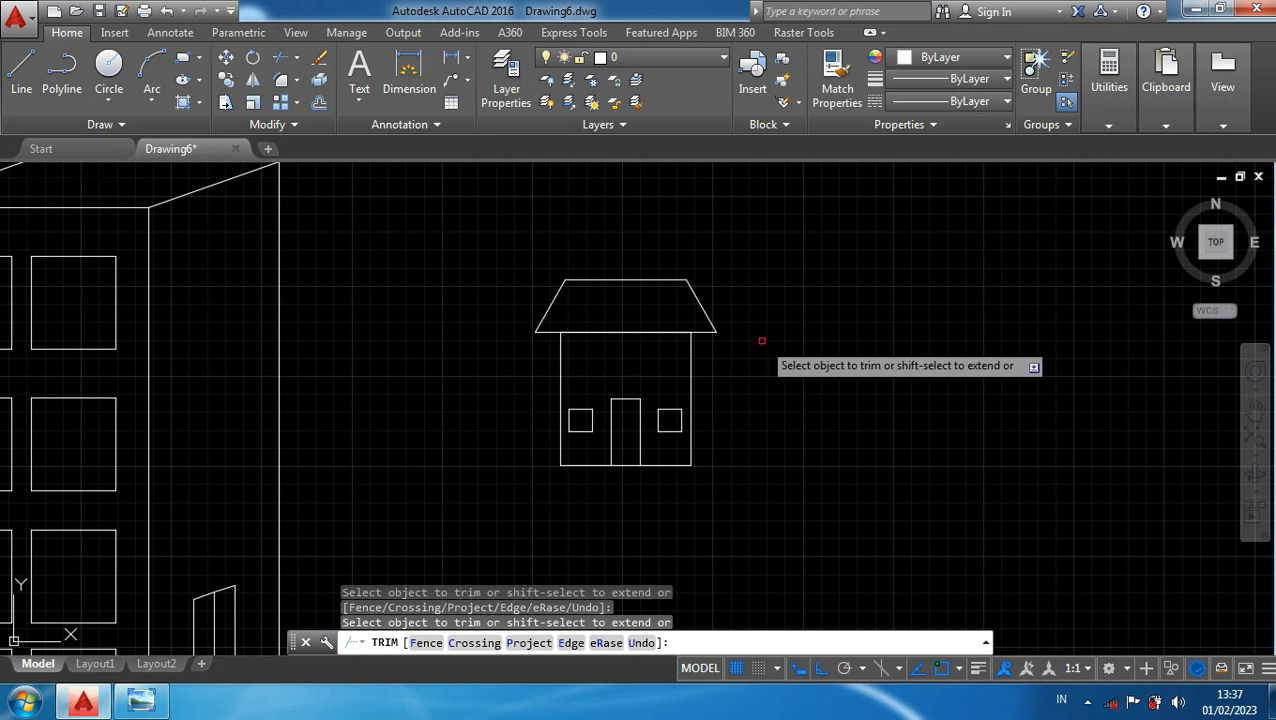
{"action": "key", "text": "Escape"}
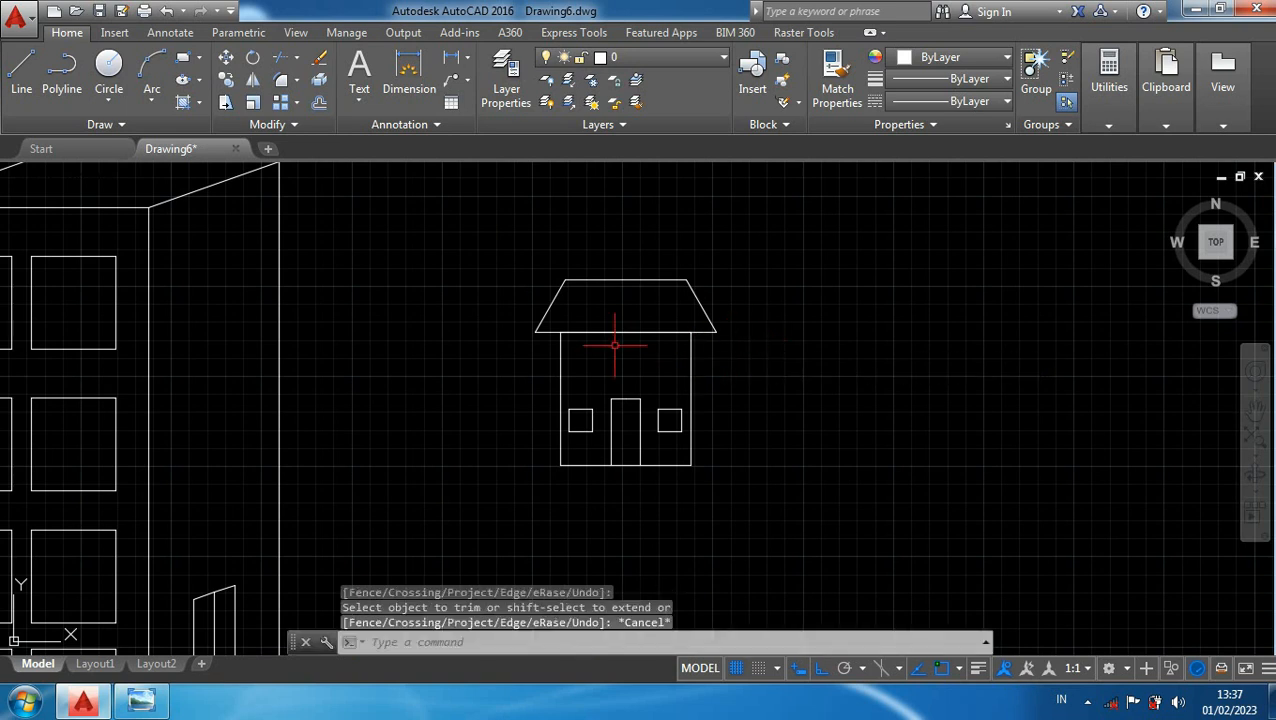
- Move the small house's trapezoid roof straight down so that it overlaps the upper part of the wall
{"action": "left_click", "coordinate": [735, 293]}
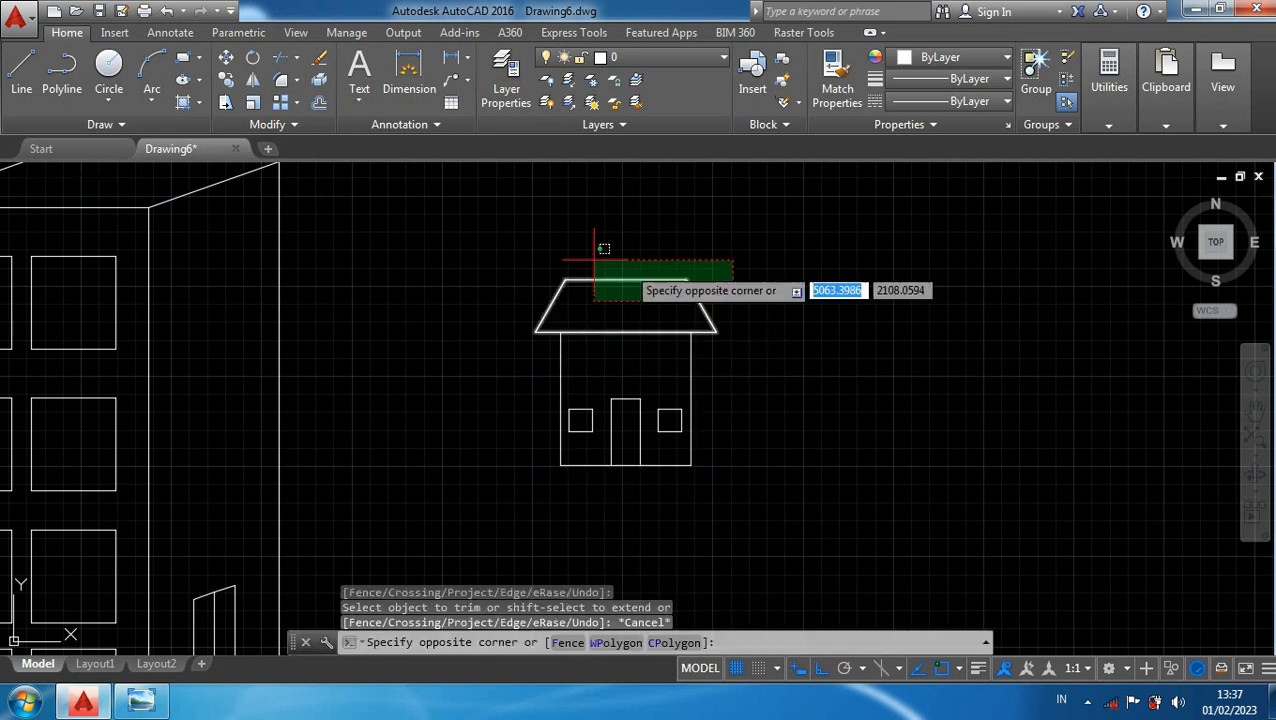
{"action": "left_click", "coordinate": [489, 243]}
{"action": "type", "text": "m"}
{"action": "key", "text": "Return"}
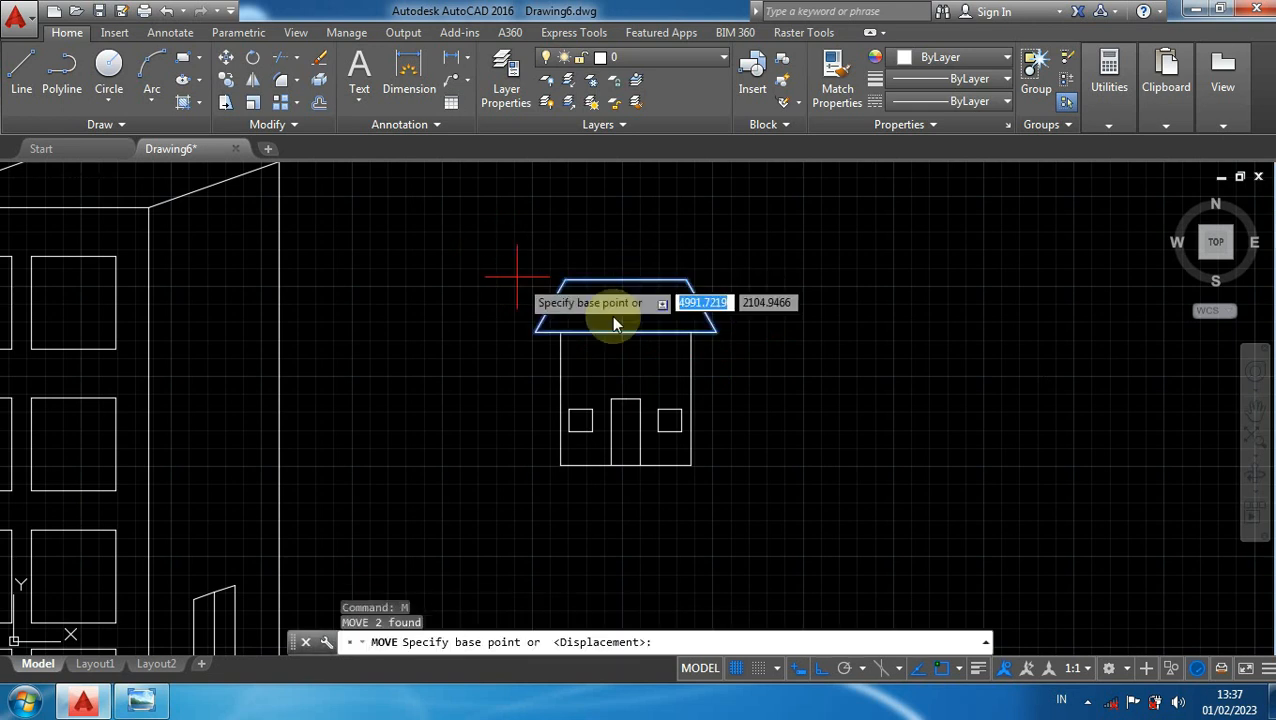
{"action": "left_click", "coordinate": [818, 347]}
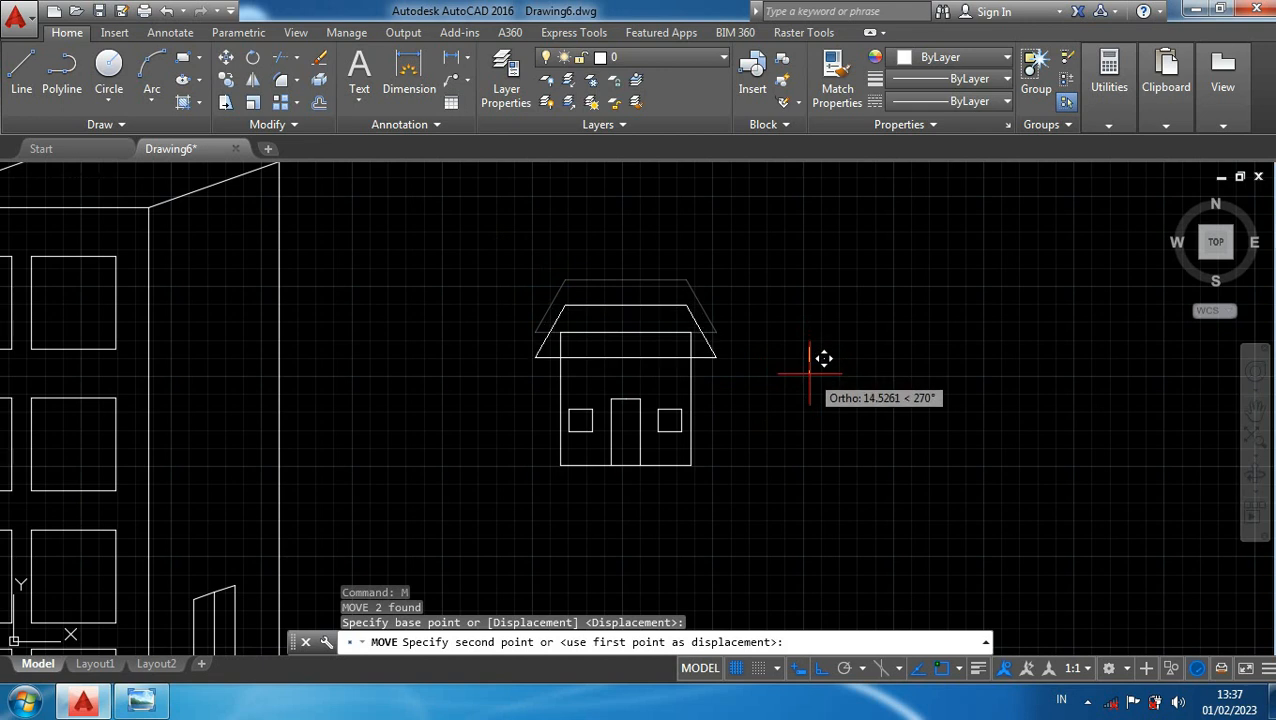
{"action": "left_click", "coordinate": [818, 378]}
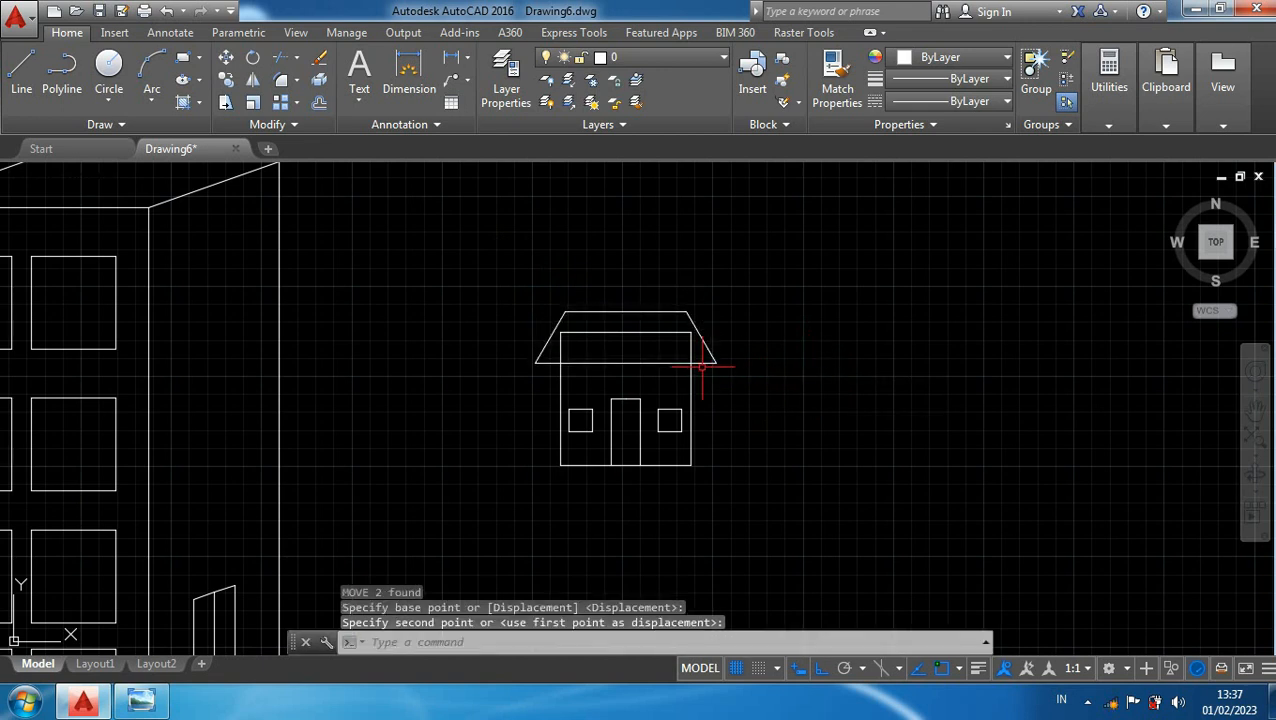
- Trim the small house's wall lines that lie inside the lowered roof
{"action": "key", "text": "Return"}
{"action": "key", "text": "Return"}
{"action": "left_click", "coordinate": [645, 332]}
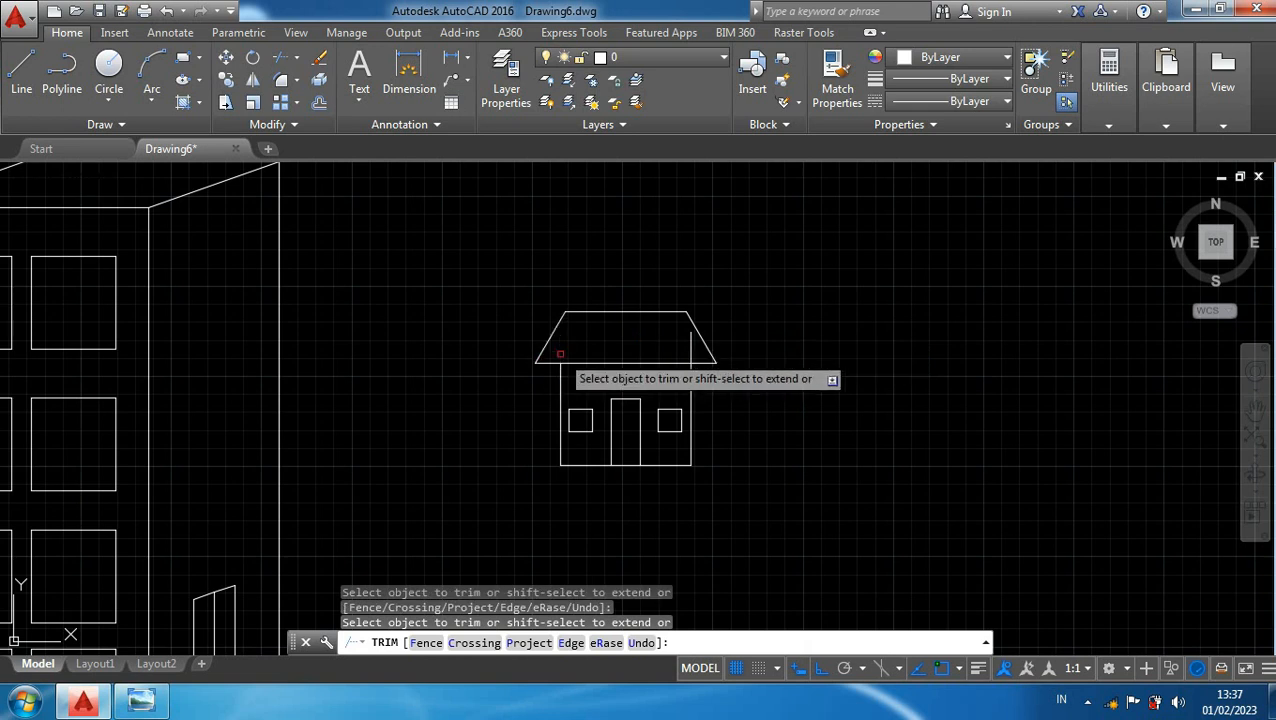
{"action": "scroll", "coordinate": [812, 370], "scroll_direction": "down", "scroll_amount": 2}
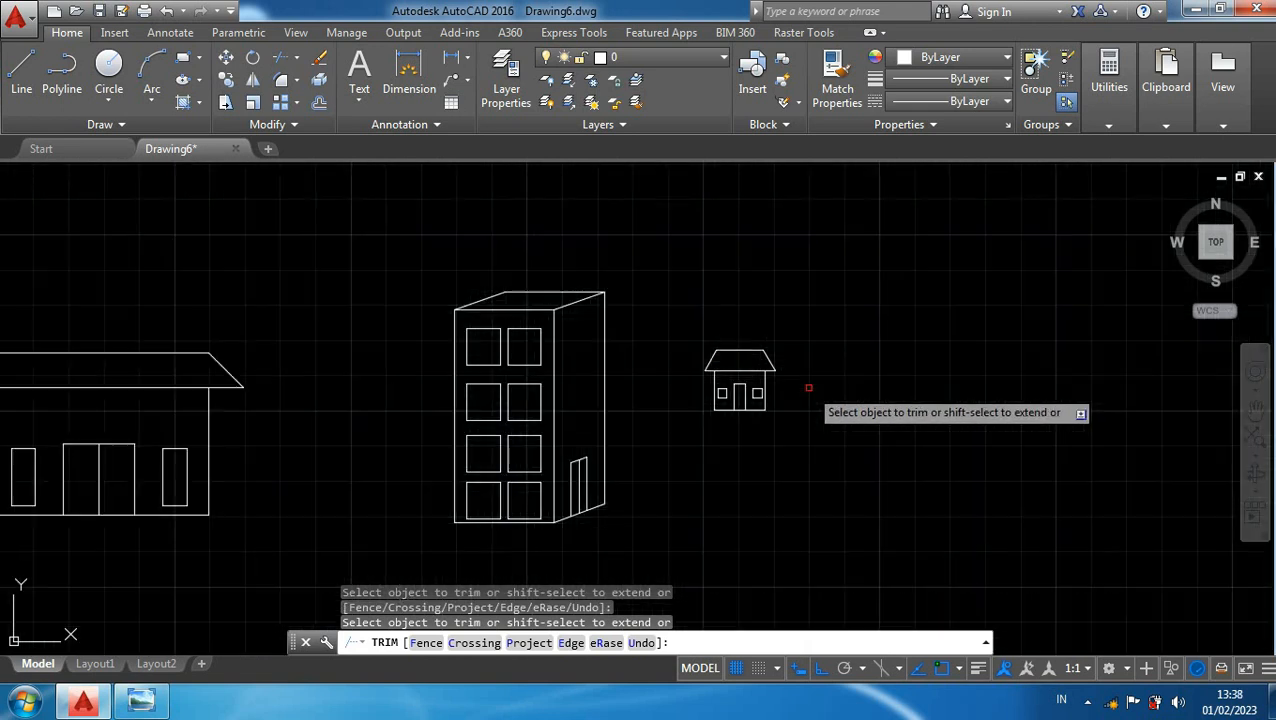
{"action": "key", "text": "Escape"}
- Scale the small house with its trapezoid roof by a factor of 1.25 from the wall's lower-right corner
{"action": "middle_click_drag", "start_coordinate": [811, 379], "coordinate": [870, 345]}
{"action": "scroll", "coordinate": [870, 345], "scroll_direction": "up", "scroll_amount": 2}
{"action": "scroll", "coordinate": [868, 365], "scroll_direction": "down", "scroll_amount": 2}
{"action": "scroll", "coordinate": [865, 380], "scroll_direction": "down", "scroll_amount": 2}
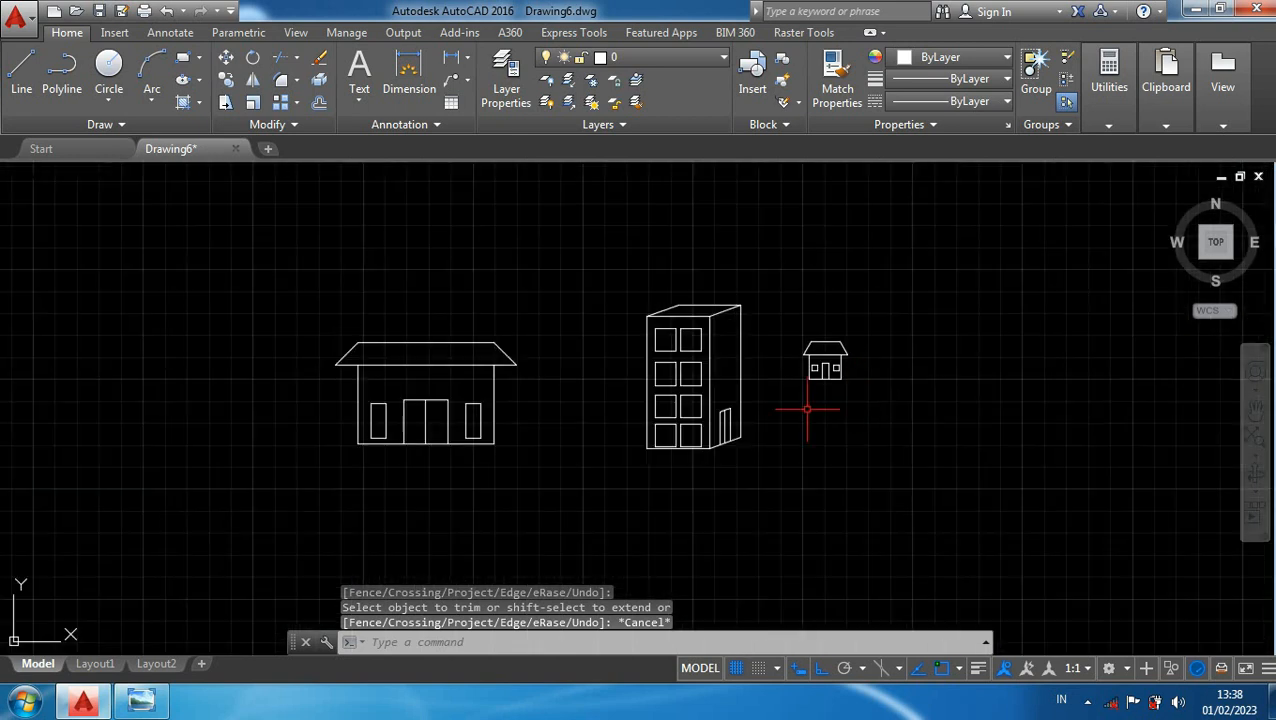
{"action": "scroll", "coordinate": [715, 470], "scroll_direction": "down", "scroll_amount": 2}
{"action": "scroll", "coordinate": [711, 465], "scroll_direction": "up", "scroll_amount": 2}
{"action": "scroll", "coordinate": [782, 421], "scroll_direction": "up", "scroll_amount": 2}
{"action": "left_click", "coordinate": [882, 375]}
{"action": "left_click", "coordinate": [710, 264]}
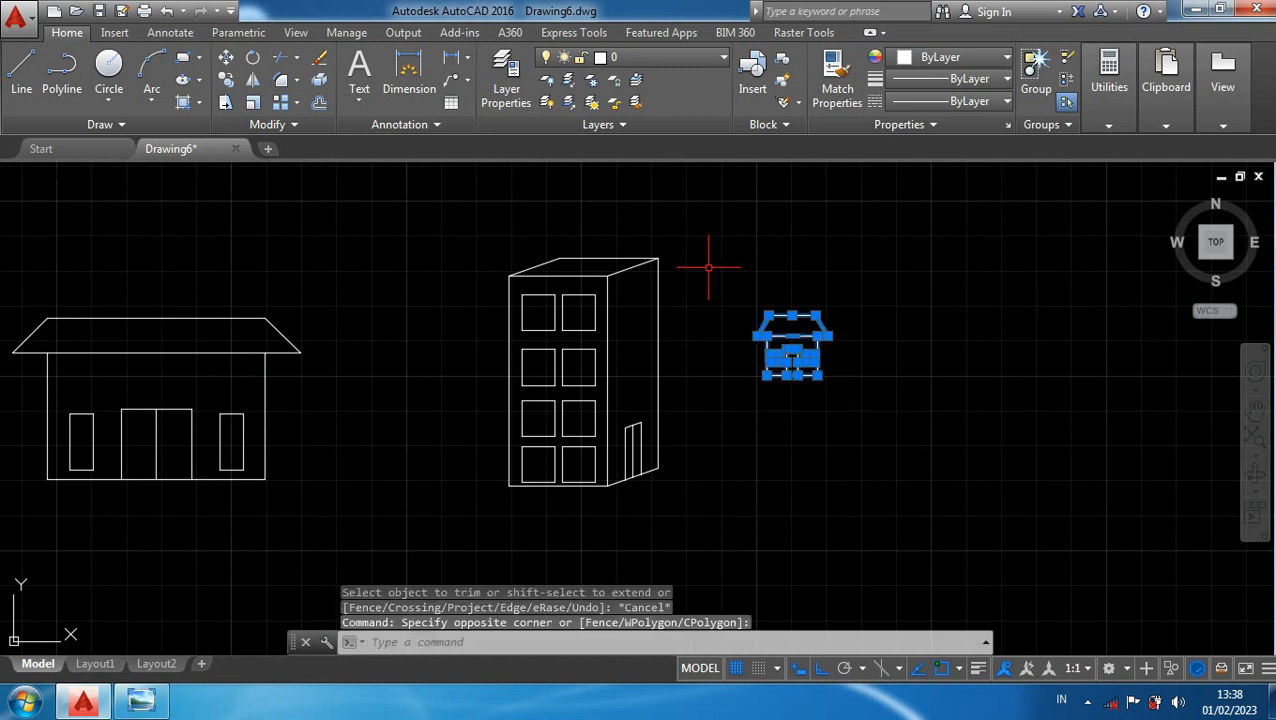
{"action": "type", "text": "sc"}
{"action": "key", "text": "Return"}
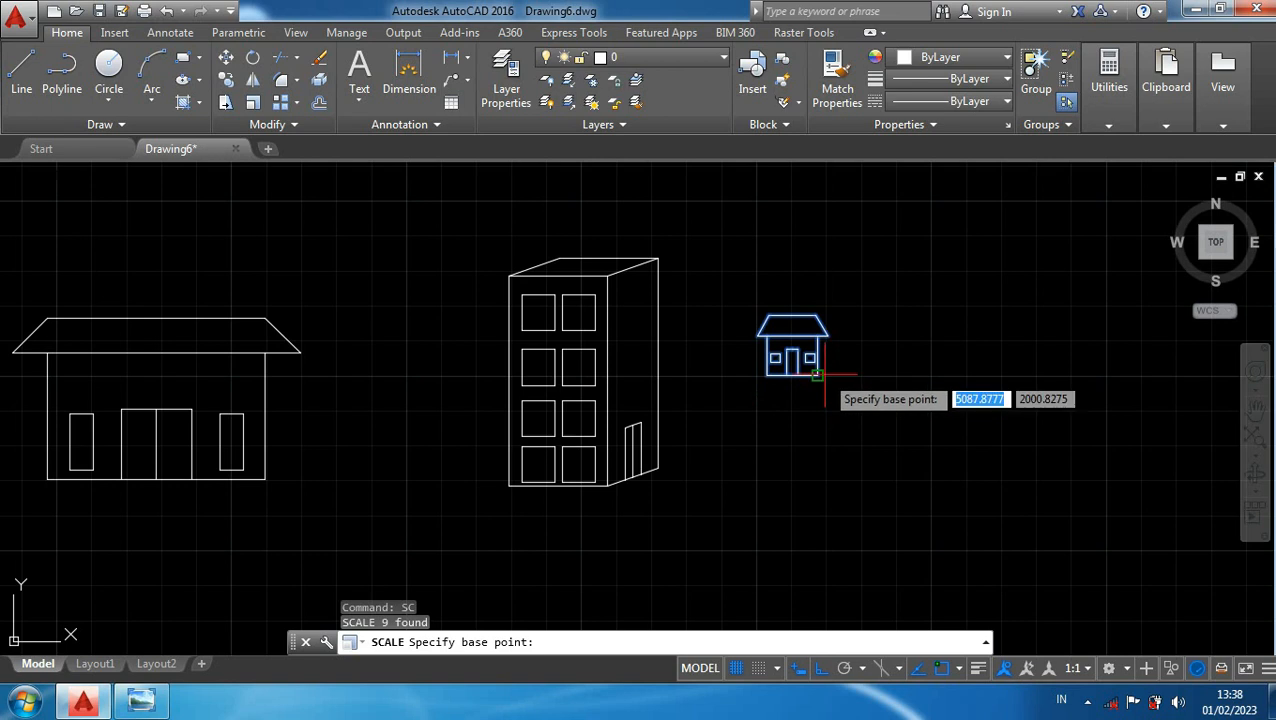
{"action": "left_click", "coordinate": [818, 376]}
{"action": "type", "text": "1.25"}
{"action": "key", "text": "Return"}
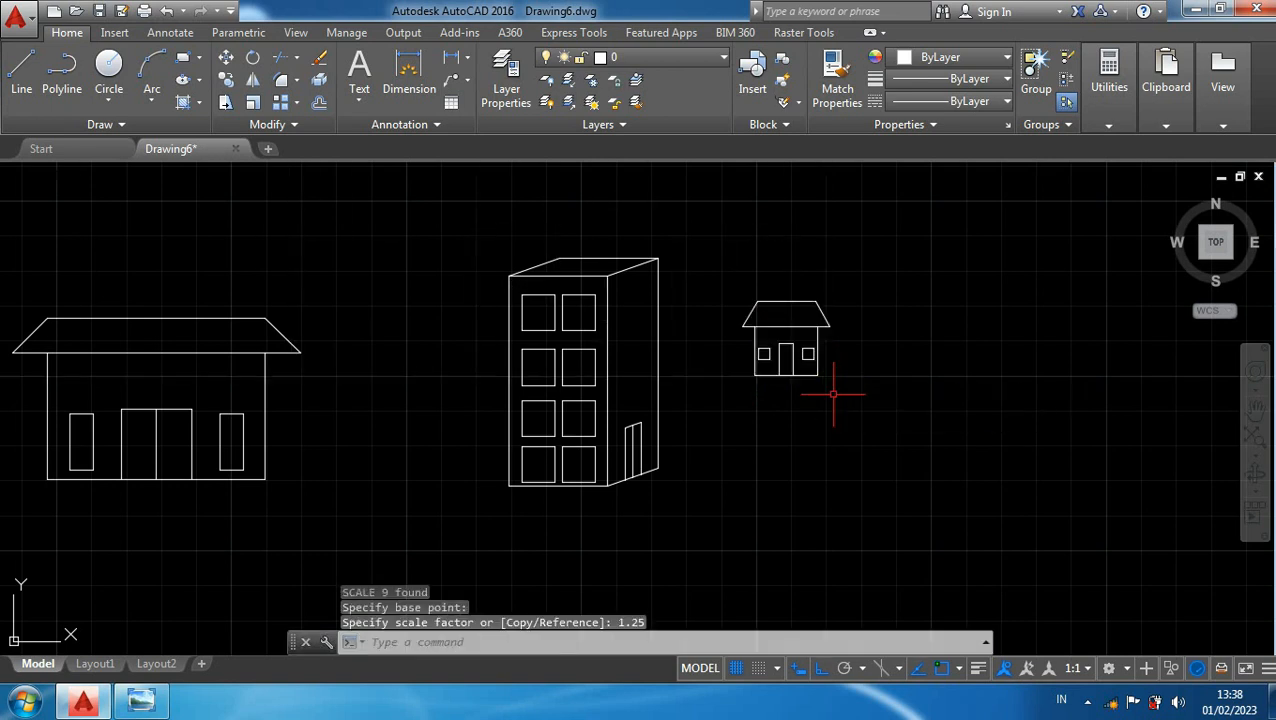
- Enlarge the whole small house once more by a factor of 1.25 from the same lower-right wall corner
{"action": "scroll", "coordinate": [834, 394], "scroll_direction": "down", "scroll_amount": 2}
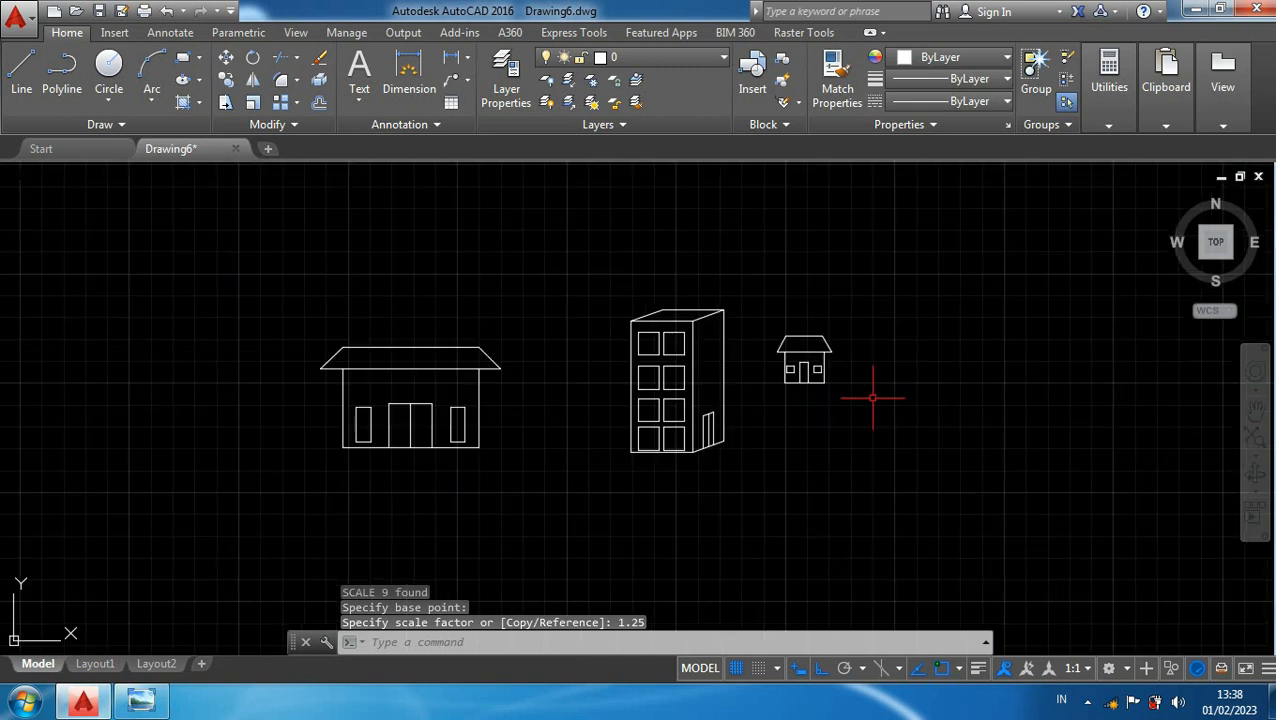
{"action": "scroll", "coordinate": [869, 390], "scroll_direction": "up", "scroll_amount": 2}
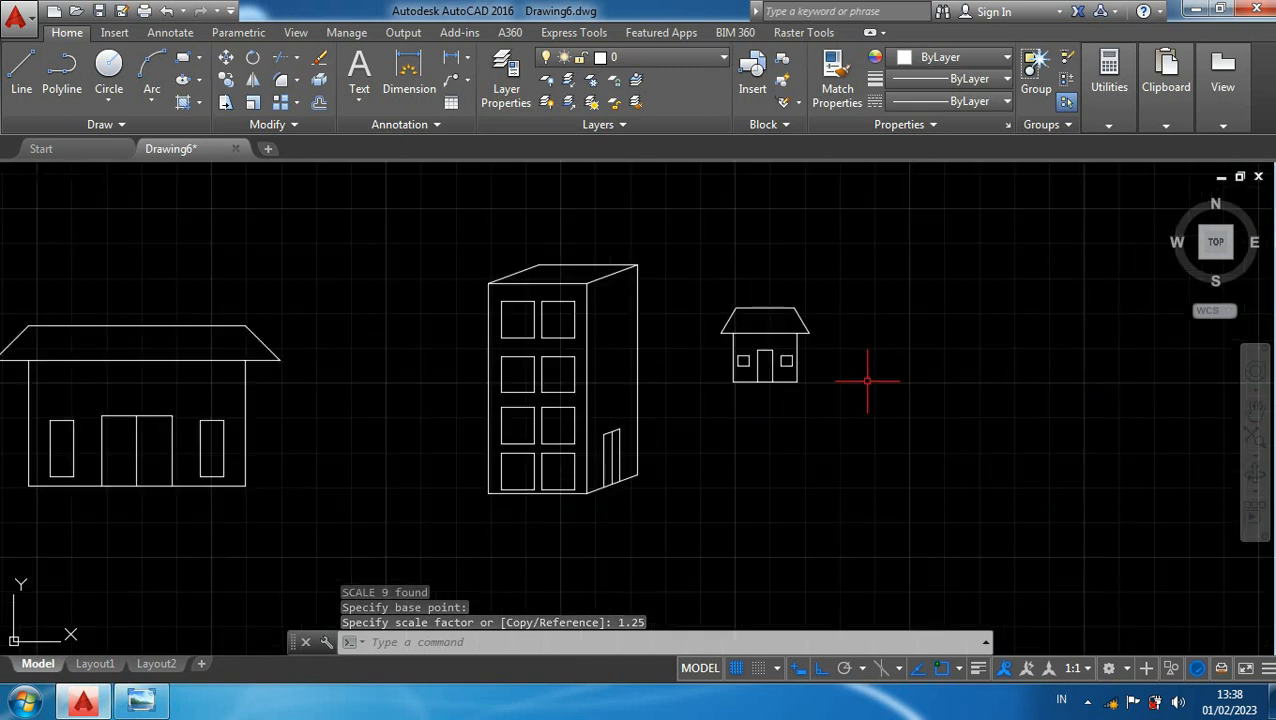
{"action": "left_click", "coordinate": [843, 425]}
{"action": "left_click", "coordinate": [729, 322]}
{"action": "type", "text": "sc"}
{"action": "key", "text": "Return"}
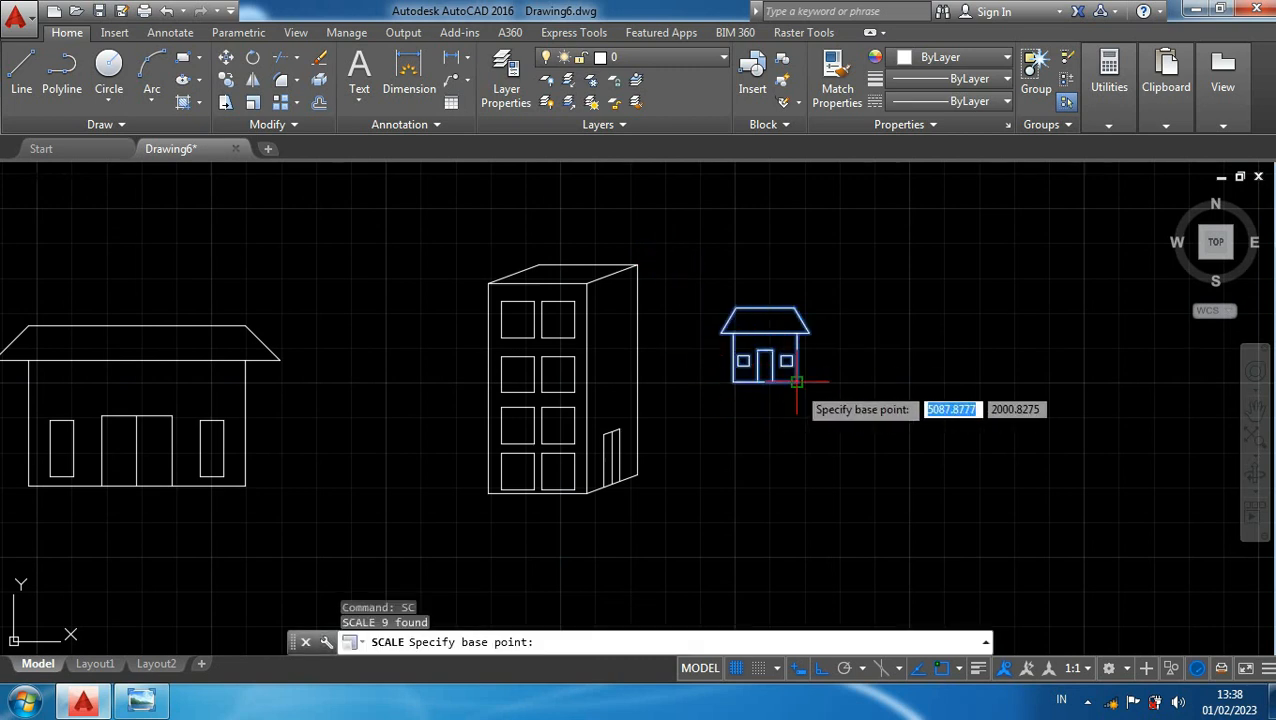
{"action": "left_click", "coordinate": [797, 381]}
{"action": "type", "text": "1.2"}
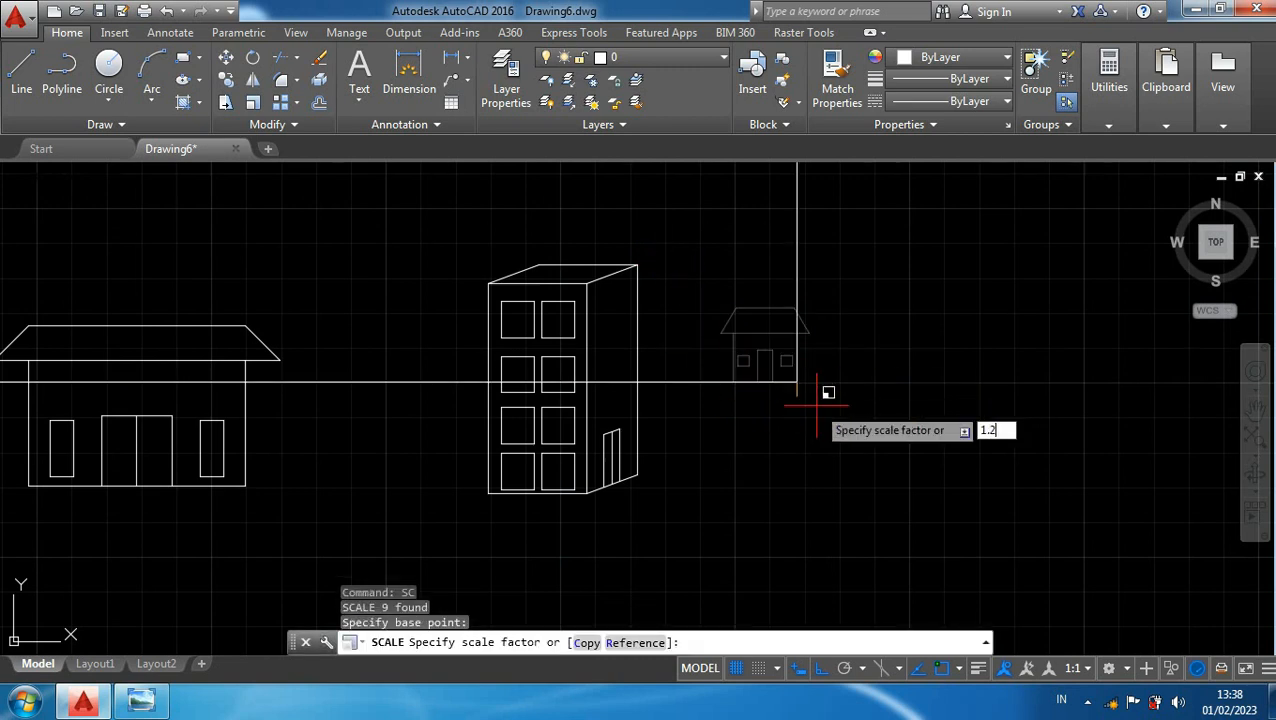
{"action": "type", "text": "5"}
{"action": "key", "text": "Return"}
- Copy the wide office symbol from its roof's top midpoint to above the upper horizontal road, with Ortho off
{"action": "scroll", "coordinate": [819, 408], "scroll_direction": "down", "scroll_amount": 2}
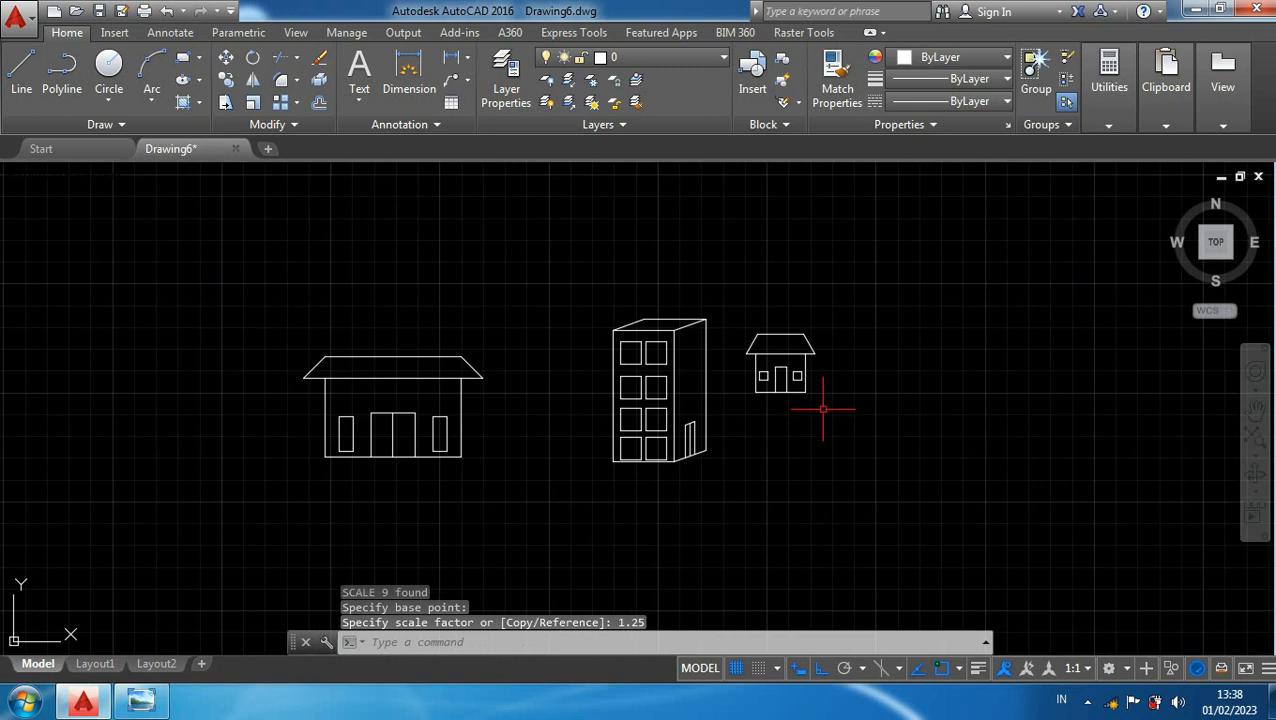
{"action": "middle_click_drag", "start_coordinate": [829, 428], "coordinate": [840, 371]}
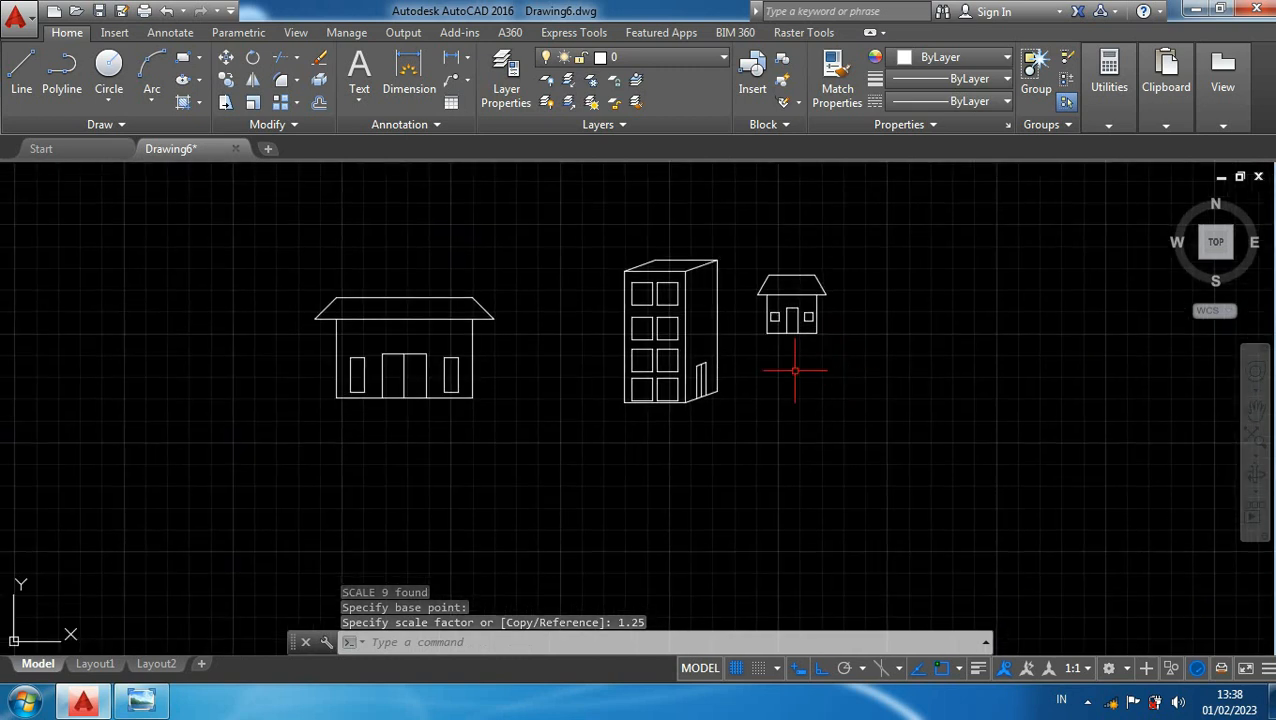
{"action": "scroll", "coordinate": [650, 466], "scroll_direction": "down", "scroll_amount": 3}
{"action": "middle_click_drag", "start_coordinate": [641, 476], "coordinate": [729, 366]}
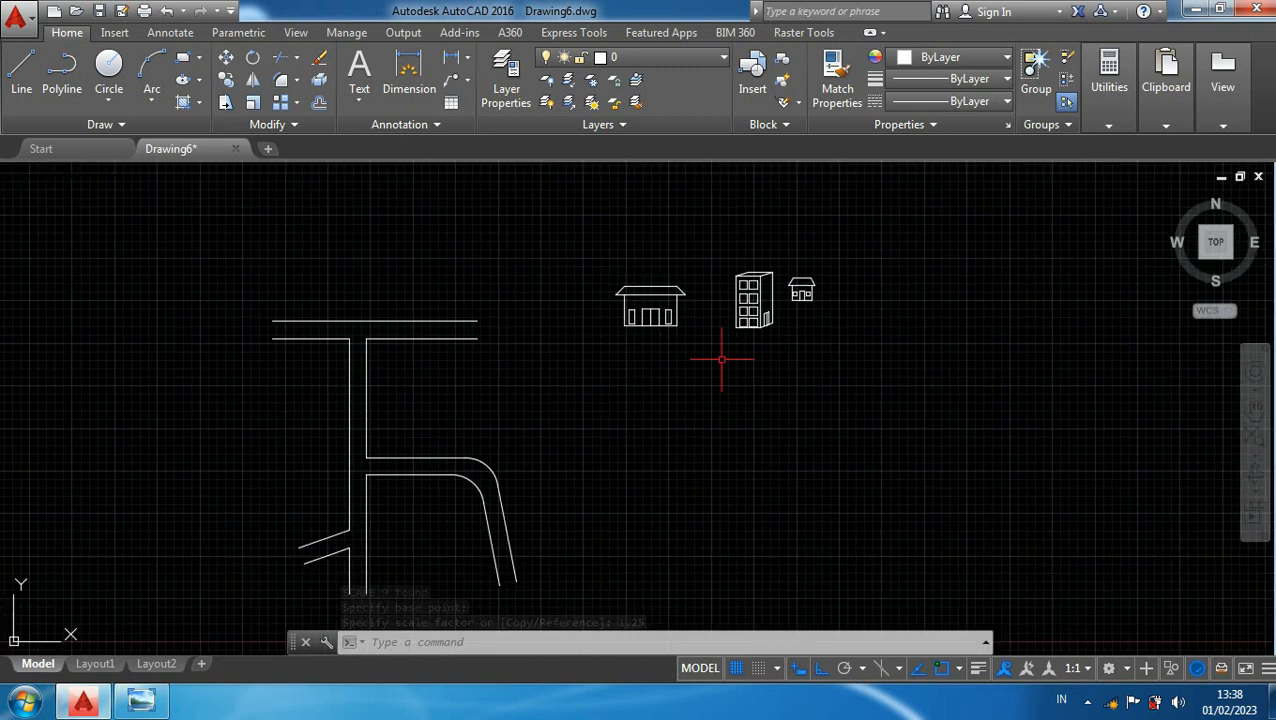
{"action": "scroll", "coordinate": [689, 333], "scroll_direction": "up", "scroll_amount": 2}
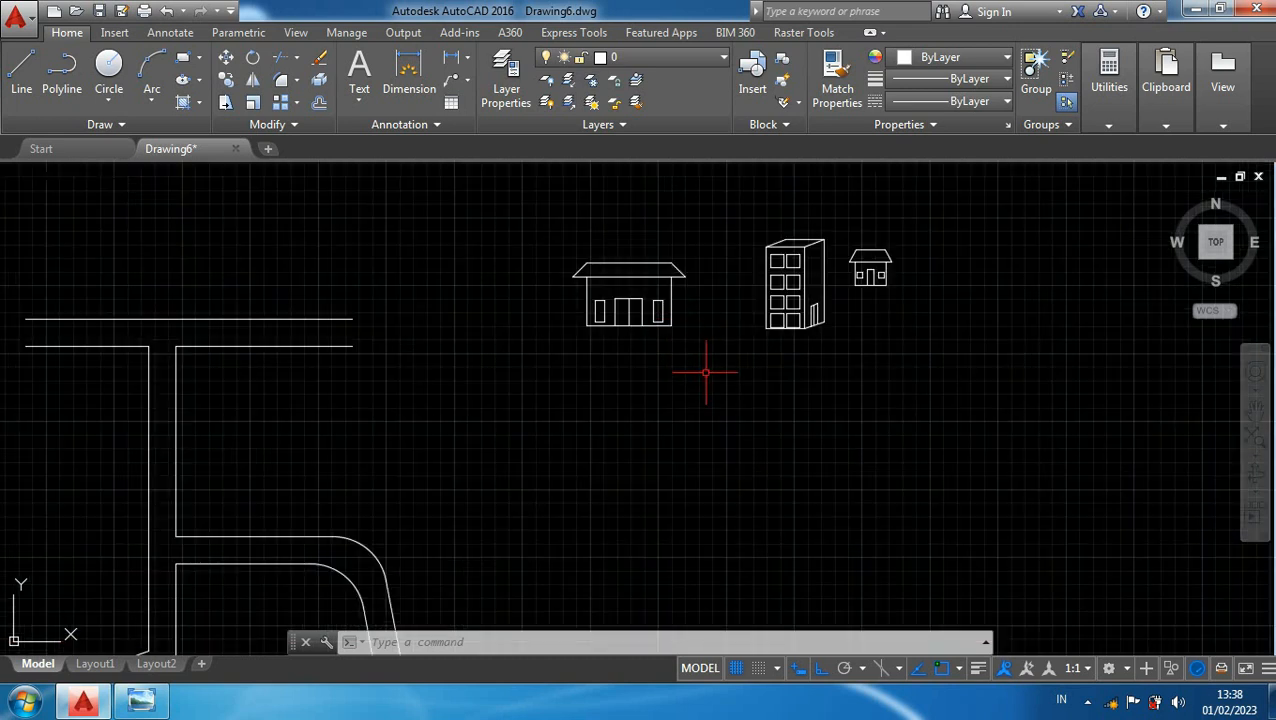
{"action": "left_click", "coordinate": [706, 372]}
{"action": "left_click", "coordinate": [509, 214]}
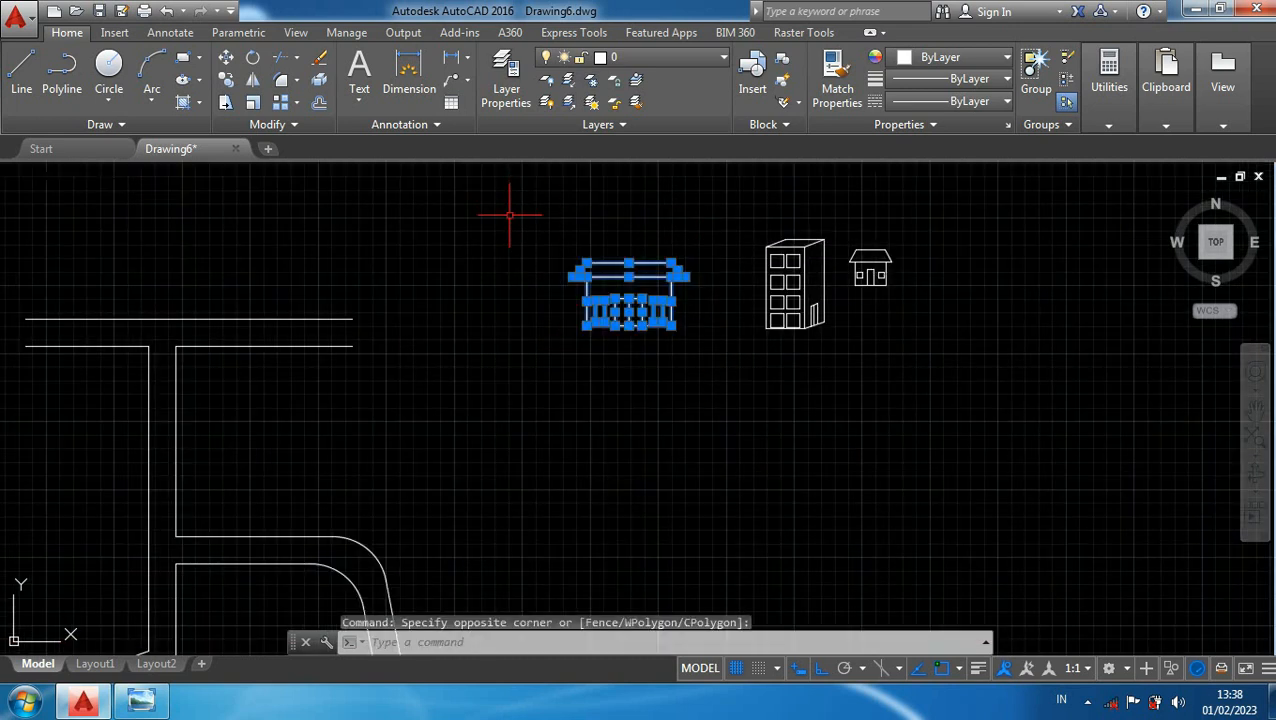
{"action": "type", "text": "co"}
{"action": "key", "text": "Return"}
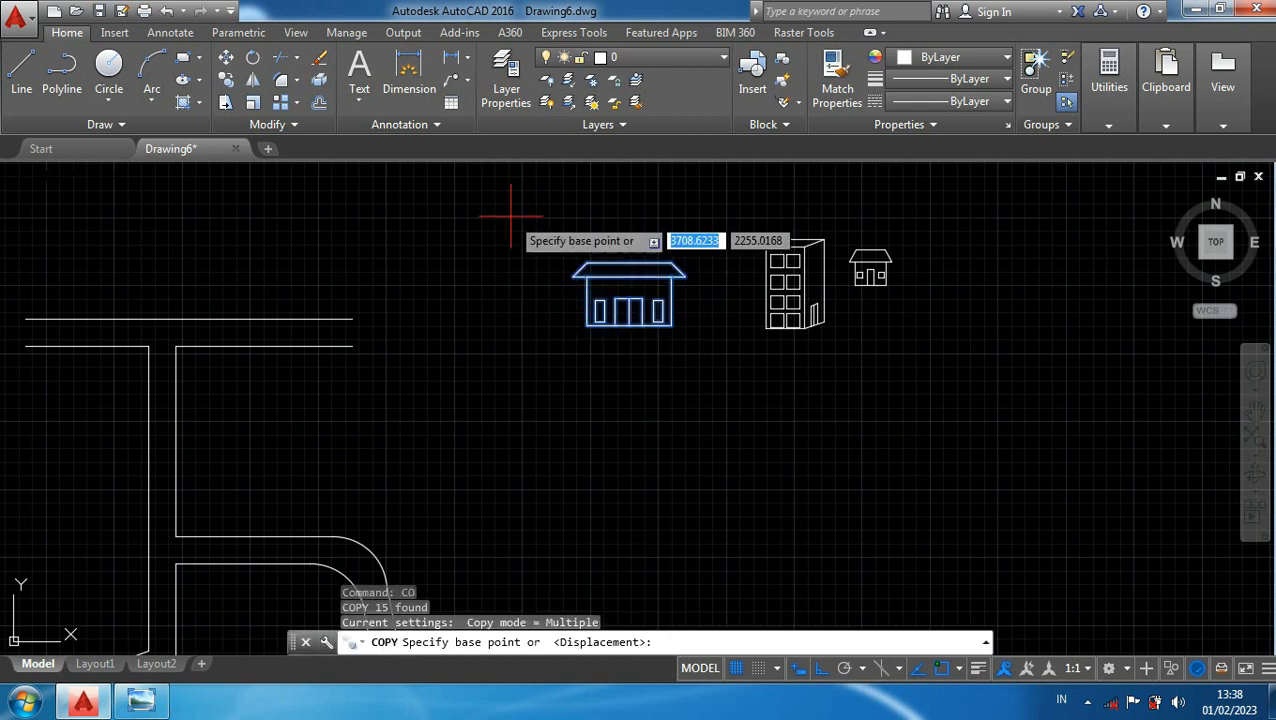
{"action": "left_click", "coordinate": [628, 263]}
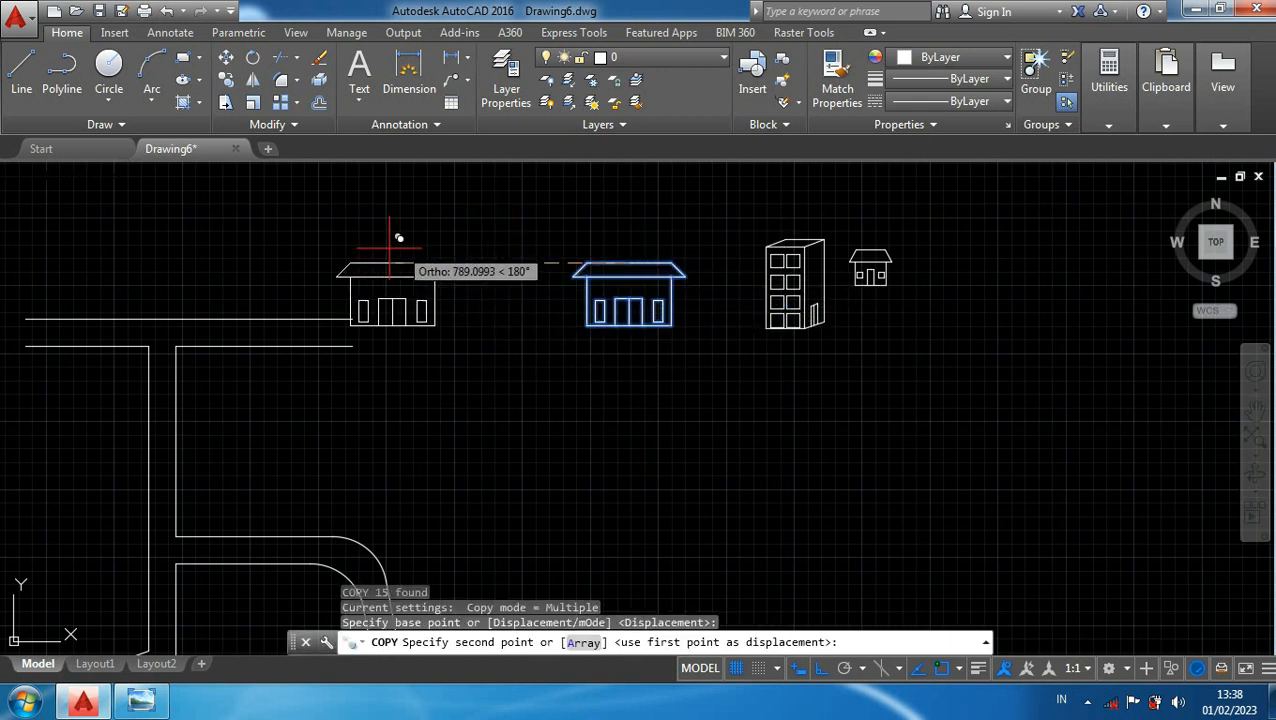
{"action": "key", "text": "F8"}
{"action": "mouse_move", "coordinate": [393, 237]}
{"action": "middle_mouse_down"}
{"action": "mouse_move", "coordinate": [387, 228]}
{"action": "mouse_move", "coordinate": [679, 244]}
{"action": "middle_mouse_up"}
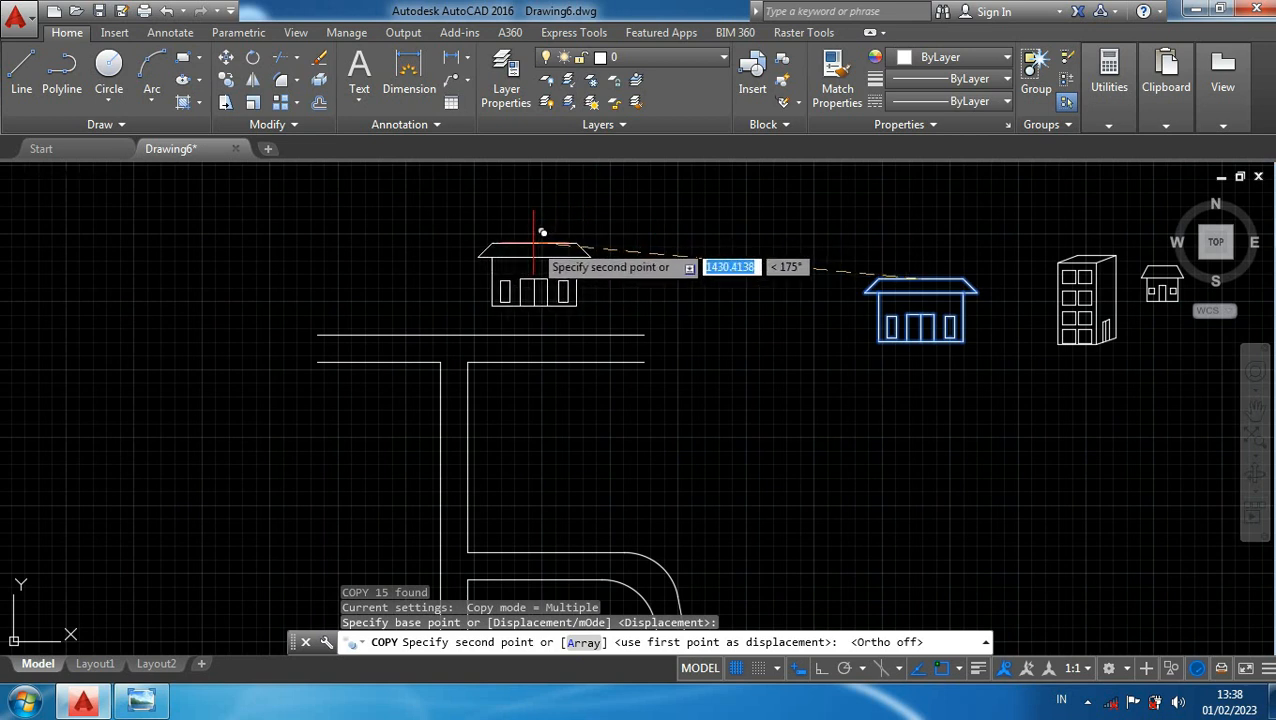
{"action": "left_click", "coordinate": [533, 243]}
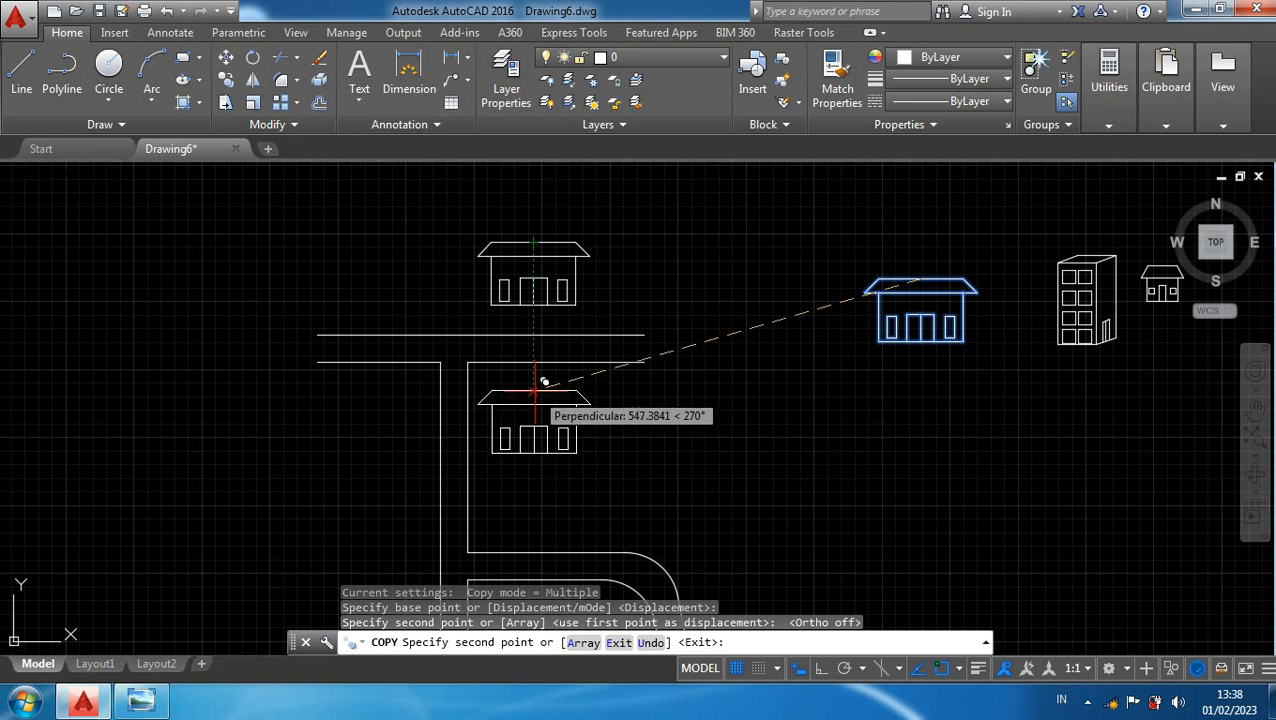
- Place three more office copies: two stacked between the horizontal roads beside the vertical road, and one below the road ends
{"action": "left_click", "coordinate": [535, 383]}
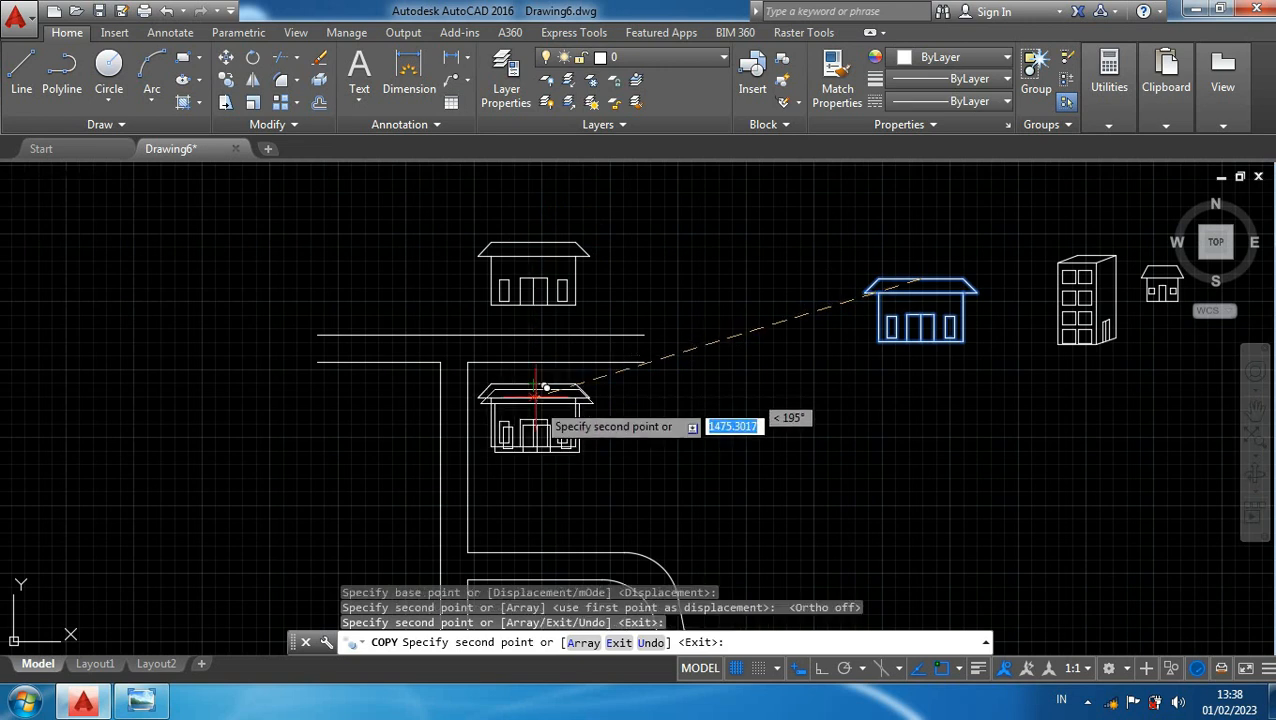
{"action": "left_click", "coordinate": [533, 472]}
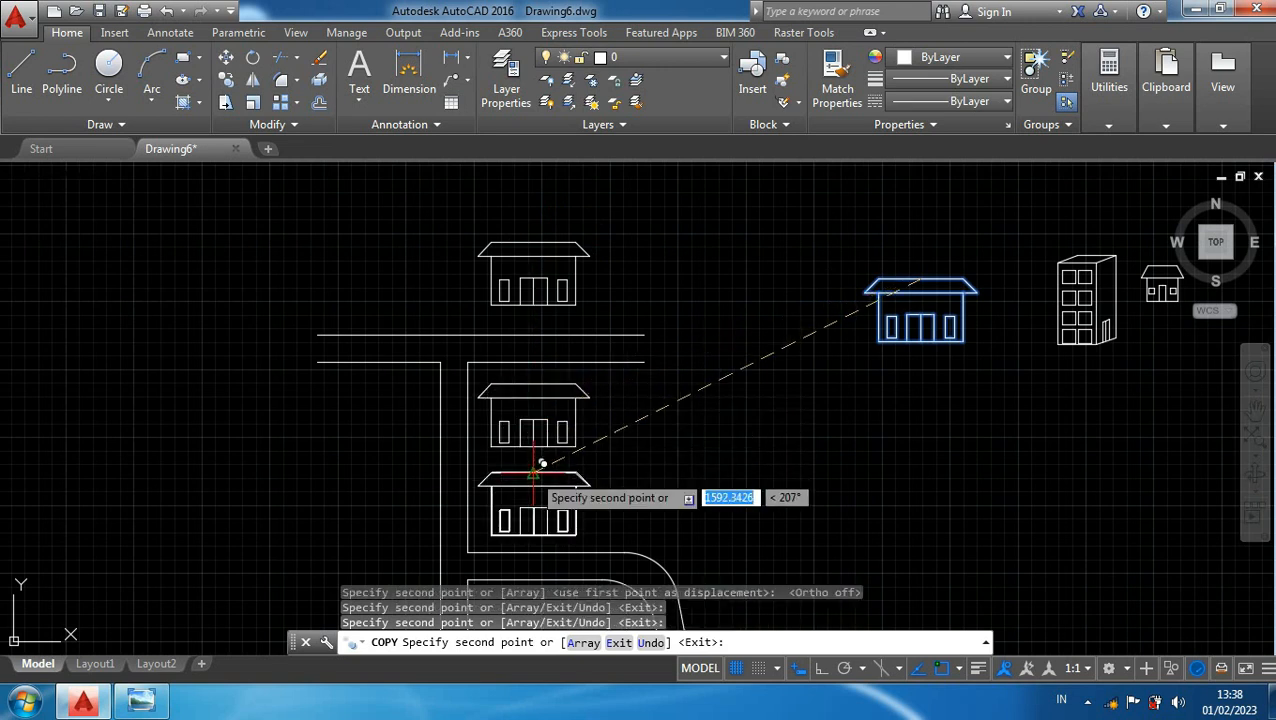
{"action": "scroll", "coordinate": [561, 456], "scroll_direction": "down", "scroll_amount": 3}
{"action": "middle_click_drag", "start_coordinate": [706, 362], "coordinate": [698, 268]}
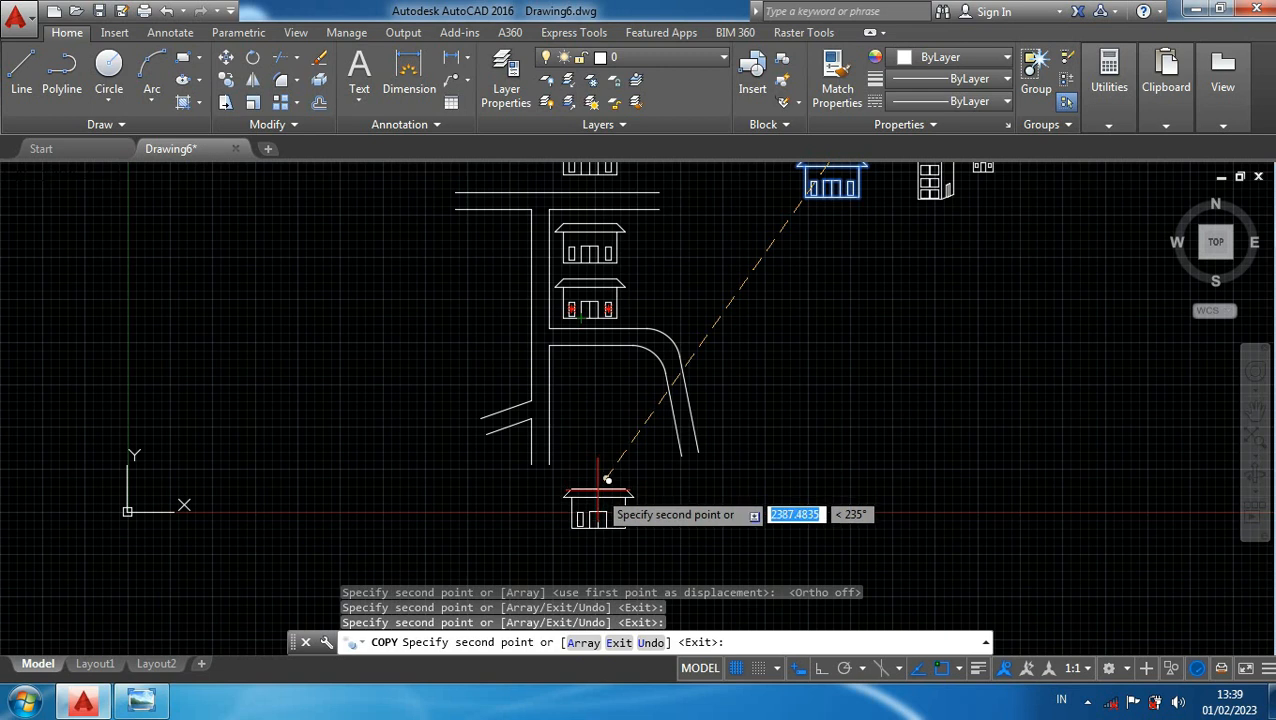
{"action": "left_click", "coordinate": [610, 481]}
{"action": "key", "text": "Escape"}
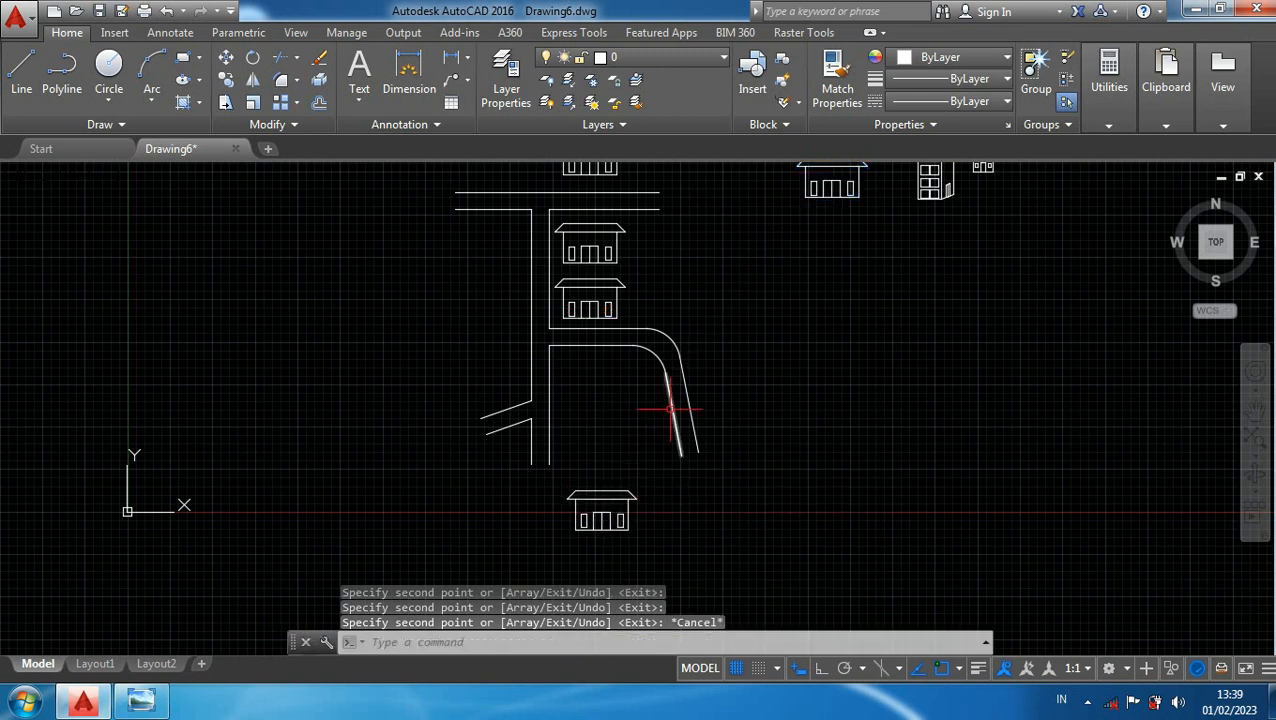
- Select the multi-storey building symbol with a crossing window
{"action": "scroll", "coordinate": [705, 390], "scroll_direction": "down", "scroll_amount": 2}
{"action": "scroll", "coordinate": [765, 313], "scroll_direction": "up", "scroll_amount": 2}
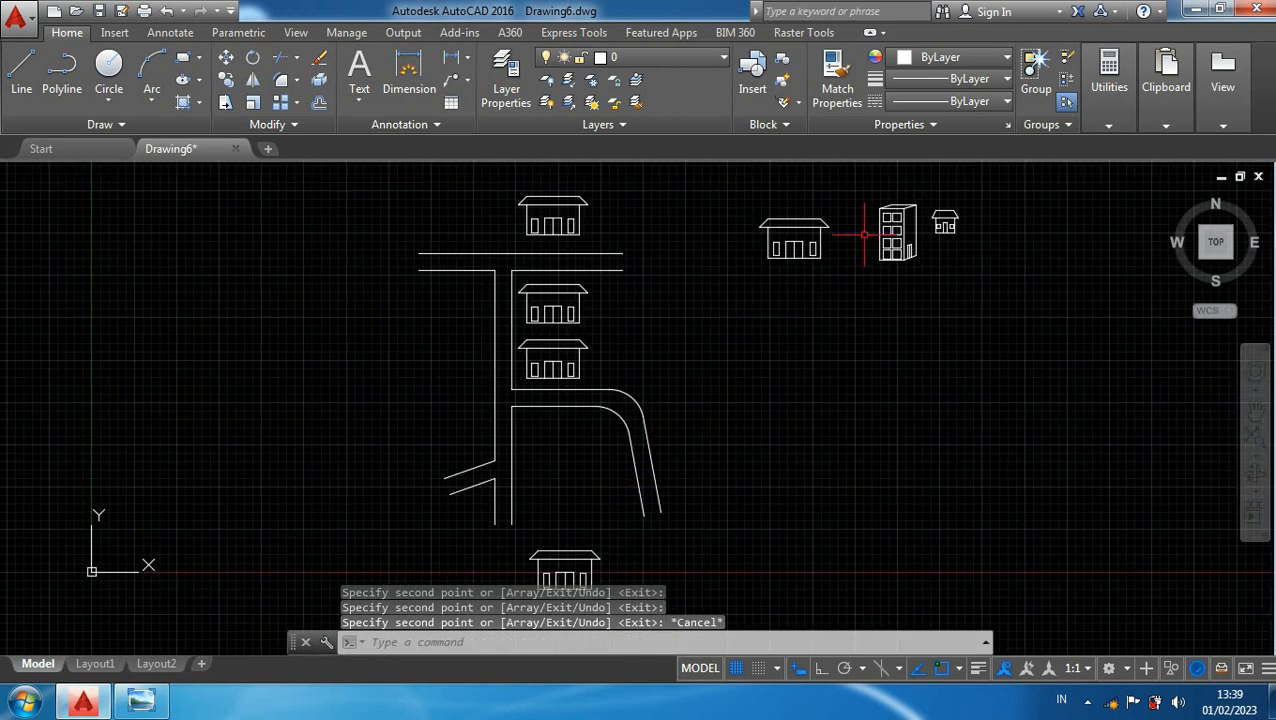
{"action": "scroll", "coordinate": [845, 322], "scroll_direction": "up", "scroll_amount": 2}
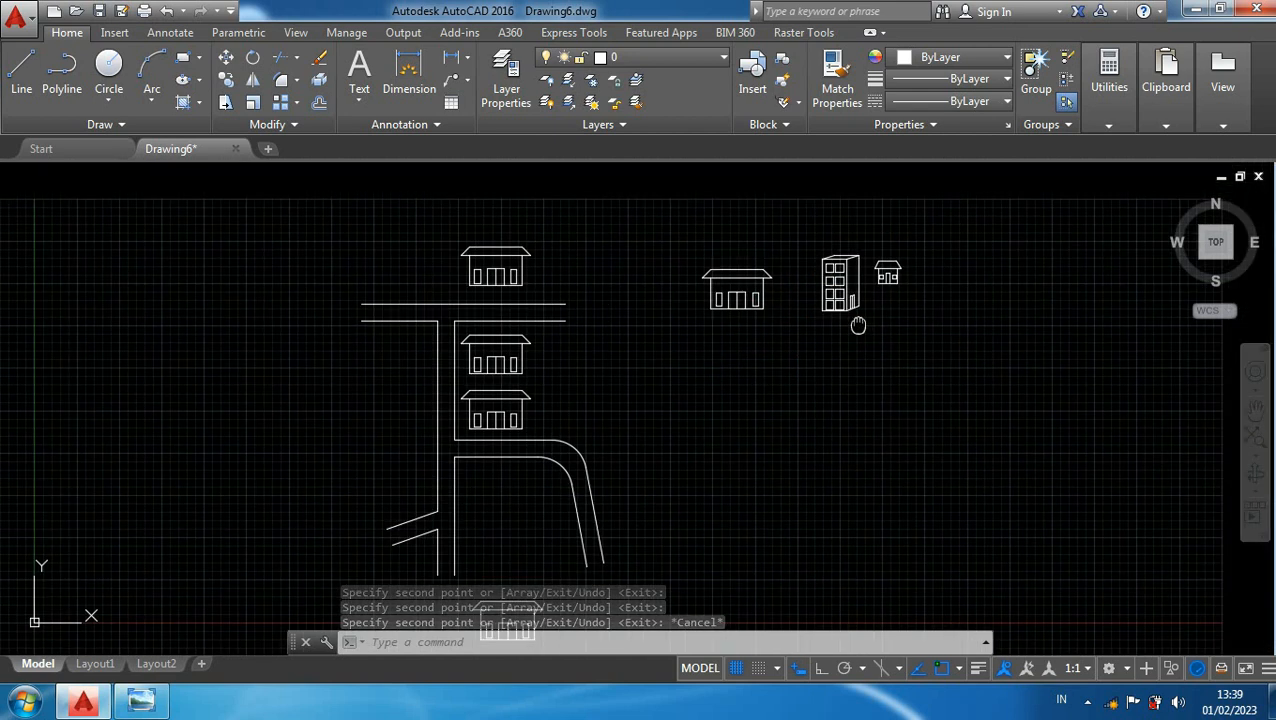
{"action": "left_click", "coordinate": [838, 323]}
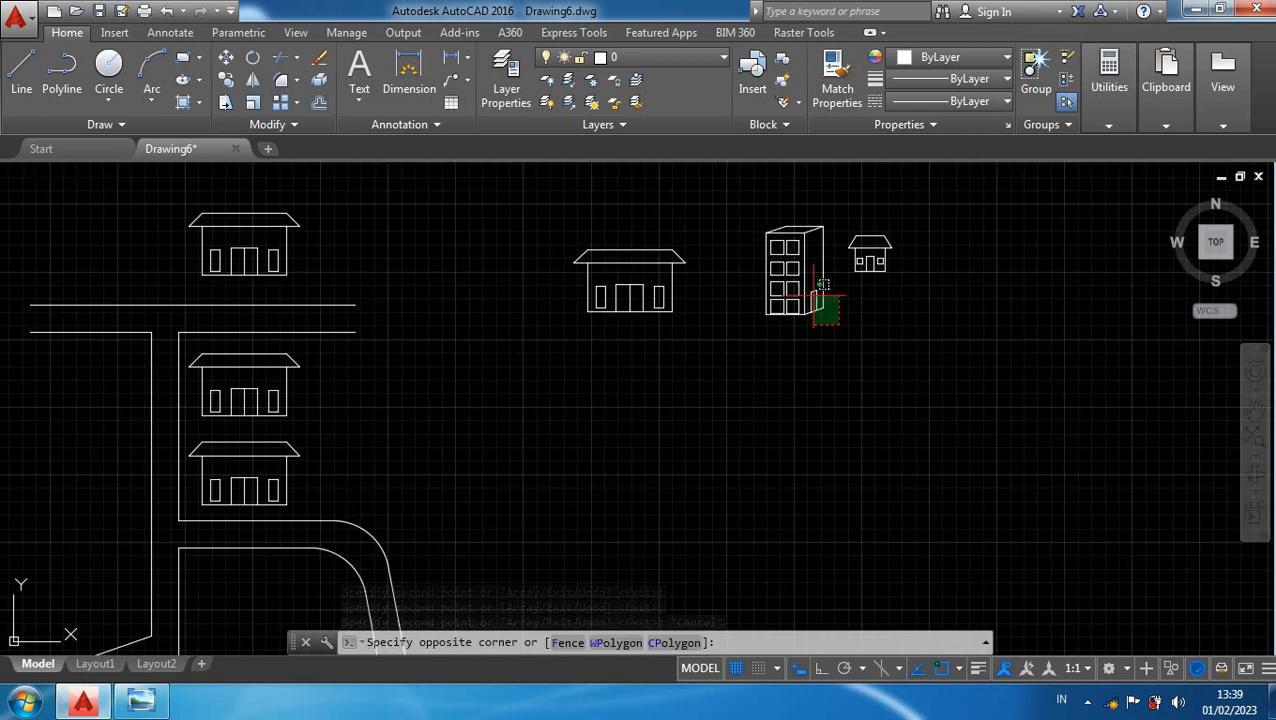
- Copy the multi-storey building to the area west of the vertical road and to the block just below the curved road
{"action": "left_click", "coordinate": [736, 207]}
{"action": "type", "text": "co"}
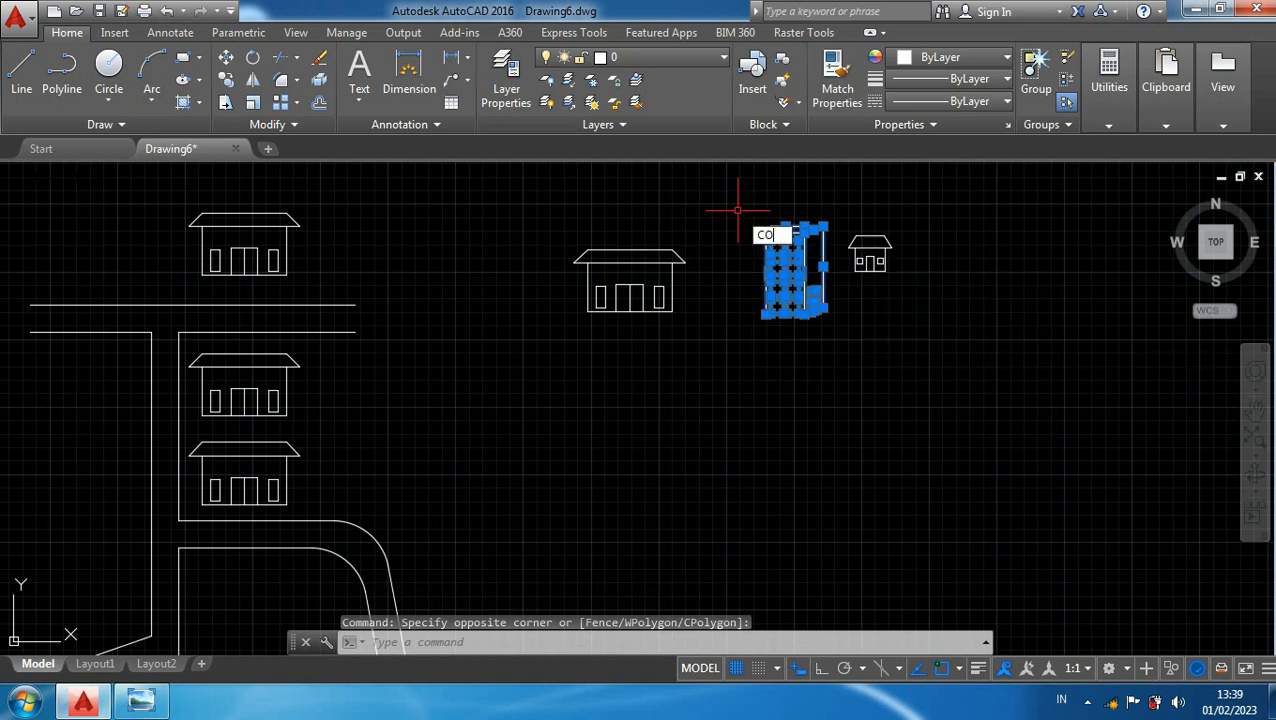
{"action": "key", "text": "Return"}
{"action": "left_click", "coordinate": [785, 268]}
{"action": "scroll", "coordinate": [769, 322], "scroll_direction": "down", "scroll_amount": 3}
{"action": "scroll", "coordinate": [769, 322], "scroll_direction": "up", "scroll_amount": 6}
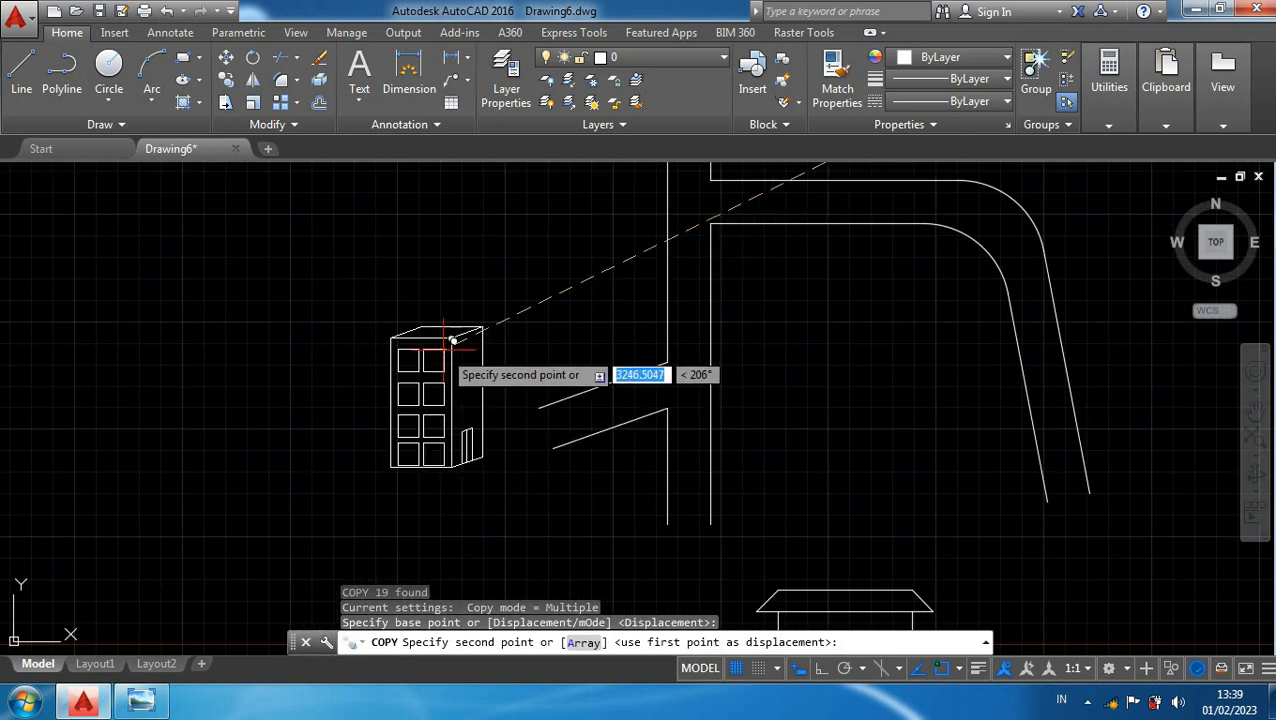
{"action": "left_click", "coordinate": [432, 358]}
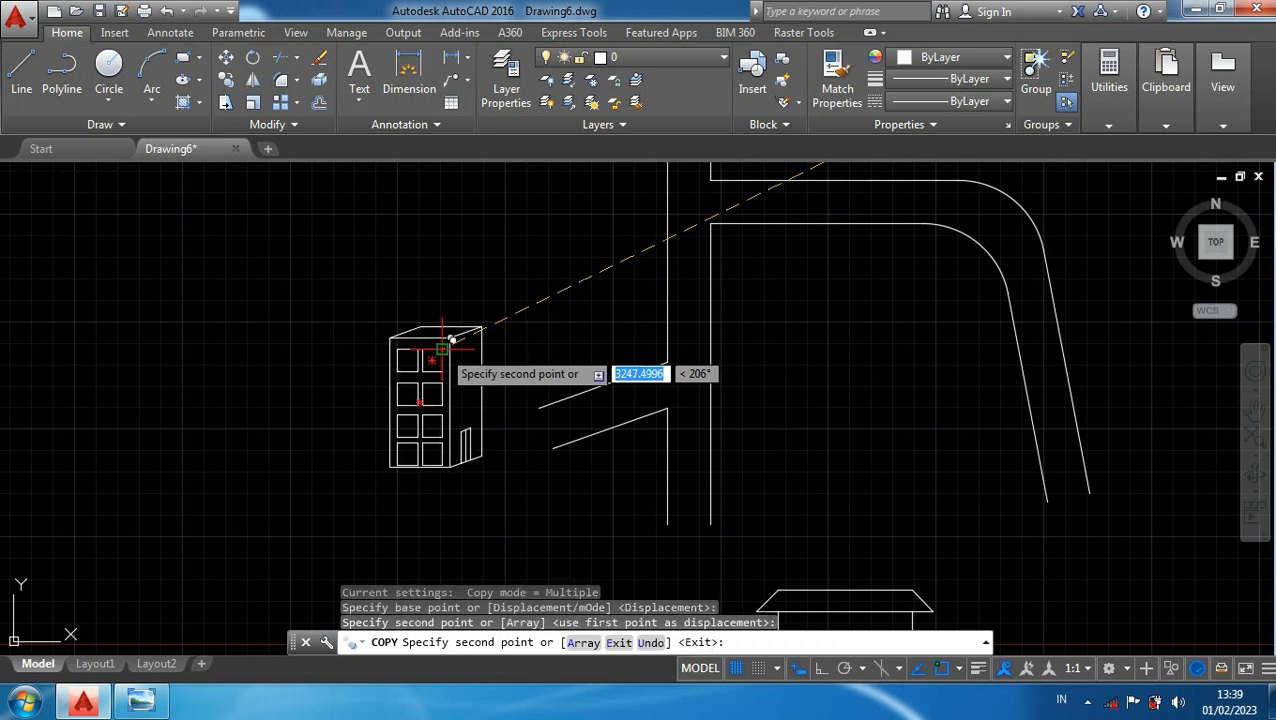
{"action": "middle_click_drag", "start_coordinate": [769, 273], "coordinate": [720, 381]}
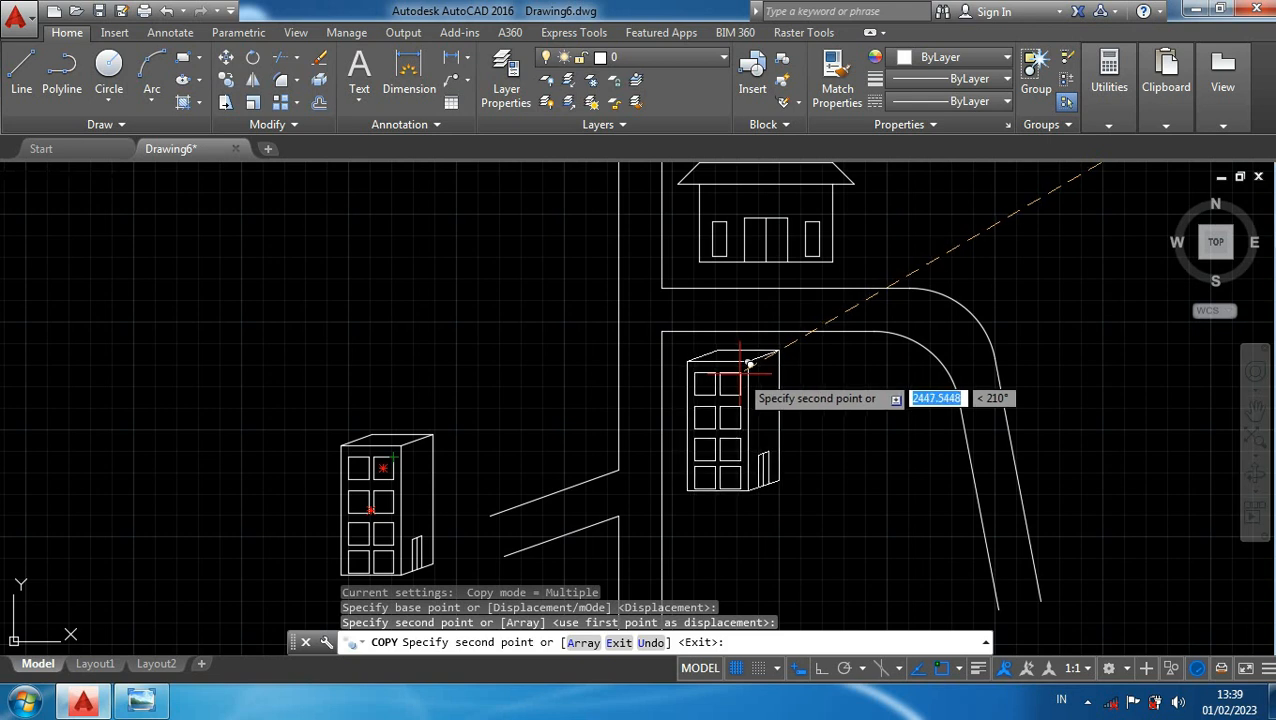
{"action": "left_click", "coordinate": [738, 371]}
{"action": "key", "text": "Escape"}
- Copy the small house twice into the block inside the curved road, one below the other, east of the multi-storey building
{"action": "scroll", "coordinate": [787, 396], "scroll_direction": "down", "scroll_amount": 4}
{"action": "middle_click_drag", "start_coordinate": [815, 427], "coordinate": [620, 390]}
{"action": "mouse_move", "coordinate": [769, 279]}
{"action": "middle_mouse_down"}
{"action": "mouse_move", "coordinate": [744, 322]}
{"action": "mouse_move", "coordinate": [613, 439]}
{"action": "middle_mouse_up"}
{"action": "scroll", "coordinate": [874, 313], "scroll_direction": "up", "scroll_amount": 4}
{"action": "scroll", "coordinate": [811, 318], "scroll_direction": "up", "scroll_amount": 3}
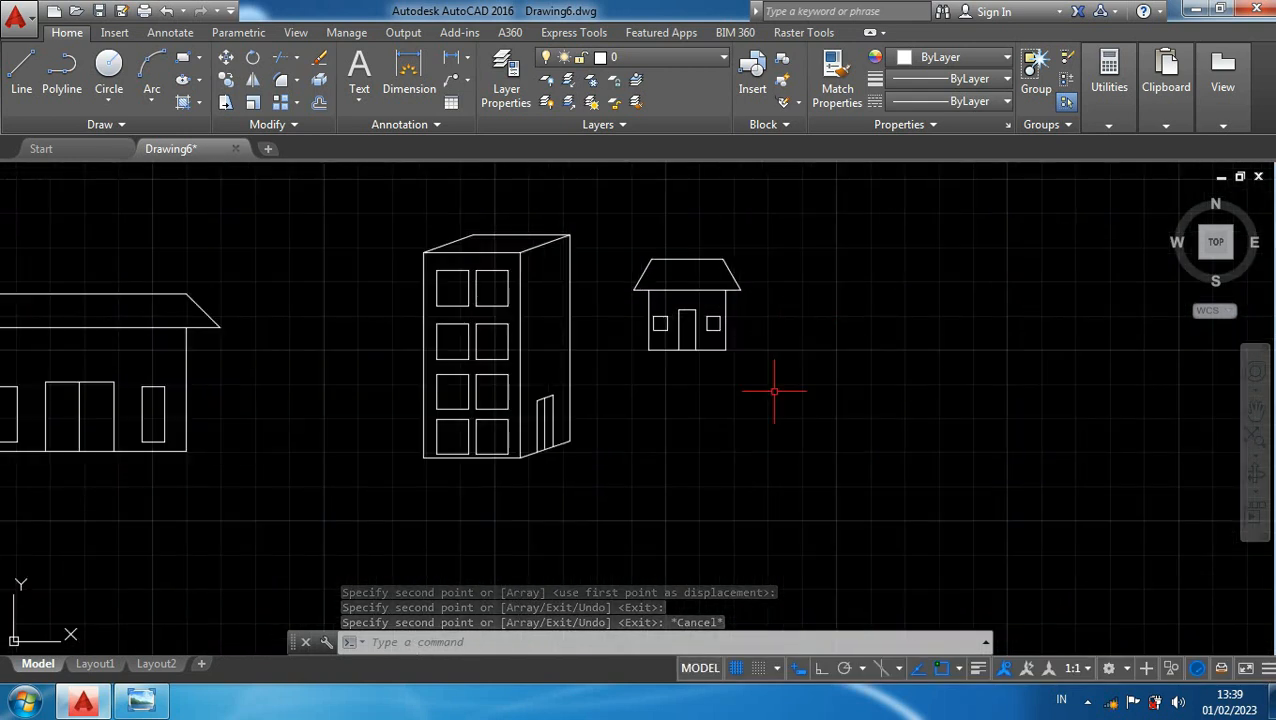
{"action": "left_click", "coordinate": [775, 390]}
{"action": "left_click", "coordinate": [617, 217]}
{"action": "type", "text": "co"}
{"action": "key", "text": "Return"}
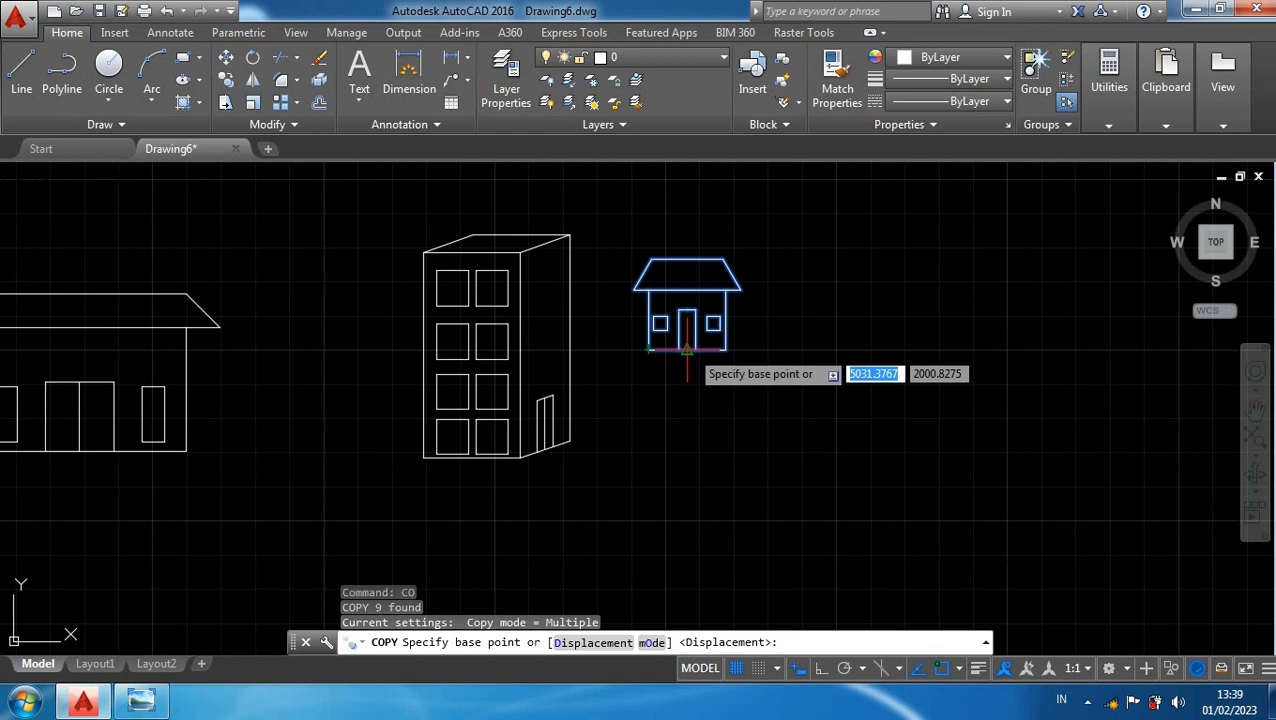
{"action": "left_click", "coordinate": [687, 349]}
{"action": "scroll", "coordinate": [683, 427], "scroll_direction": "down", "scroll_amount": 5}
{"action": "middle_click_drag", "start_coordinate": [681, 490], "coordinate": [797, 293]}
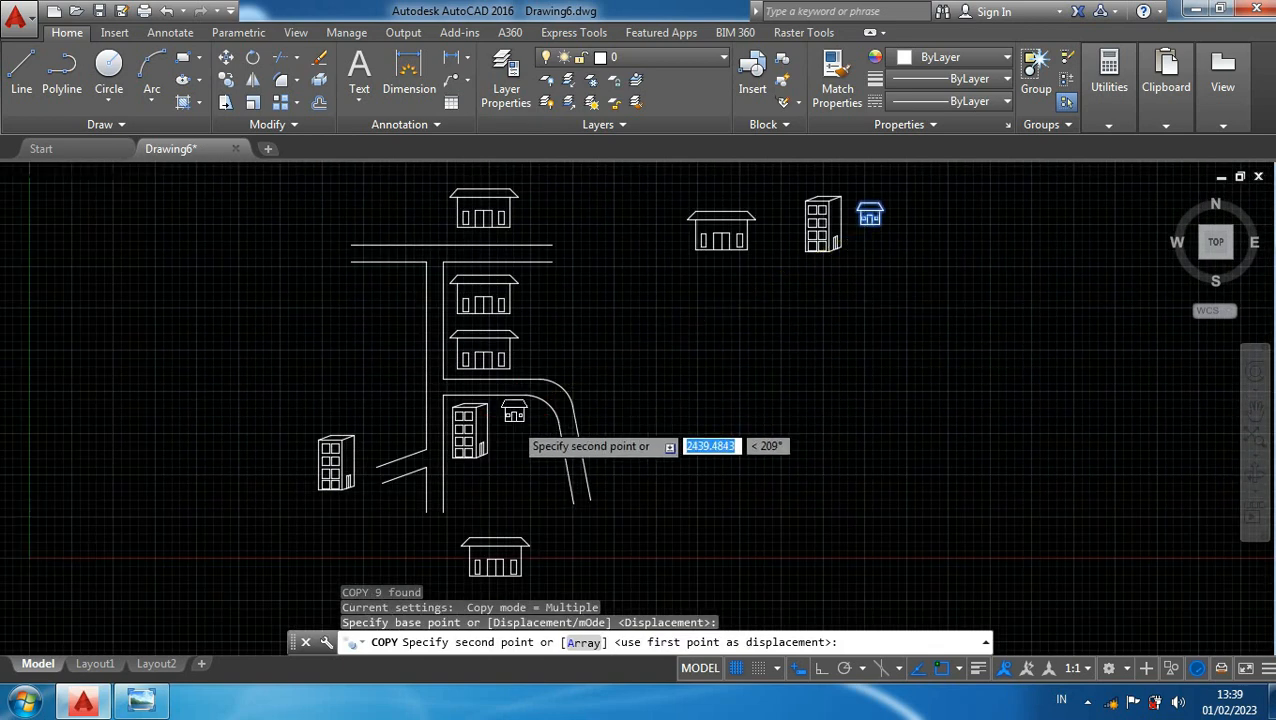
{"action": "scroll", "coordinate": [515, 413], "scroll_direction": "up", "scroll_amount": 5}
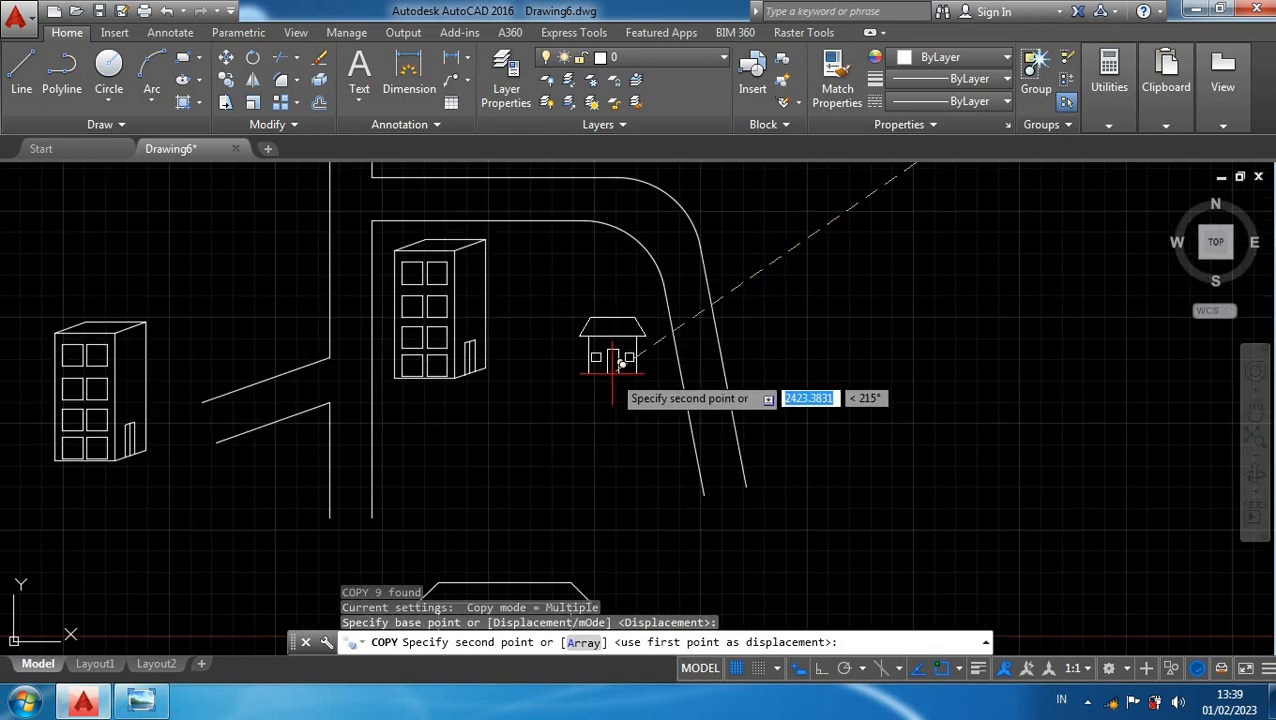
{"action": "left_click", "coordinate": [603, 325]}
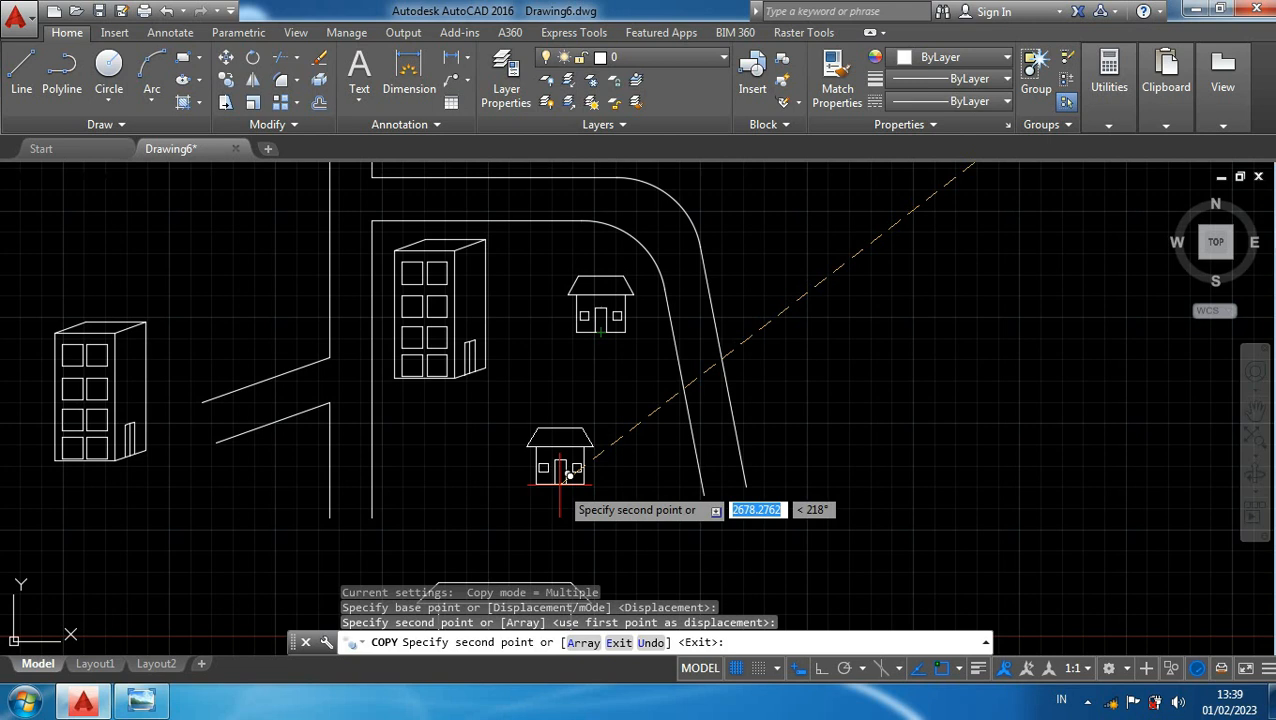
{"action": "middle_click_drag", "start_coordinate": [580, 460], "coordinate": [613, 364]}
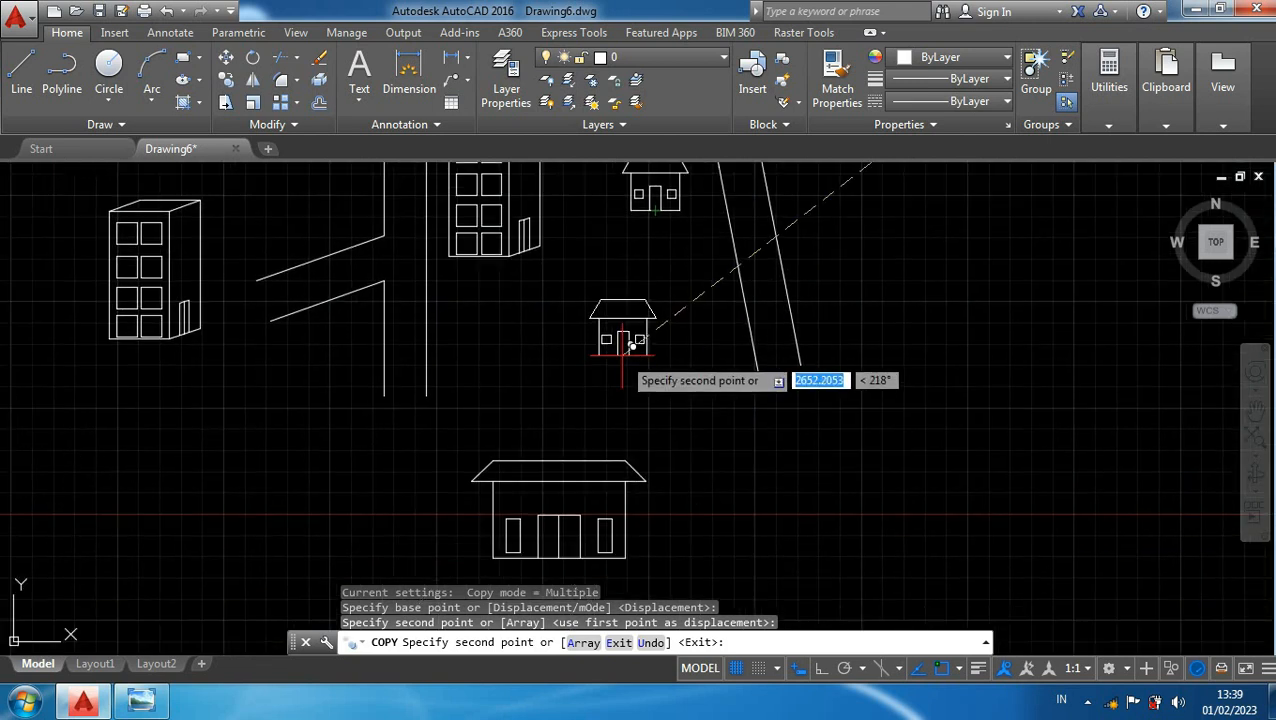
{"action": "key", "text": "Escape"}
- Delete the three original template buildings standing apart to the east of the road map
{"action": "scroll", "coordinate": [764, 420], "scroll_direction": "down", "scroll_amount": 6}
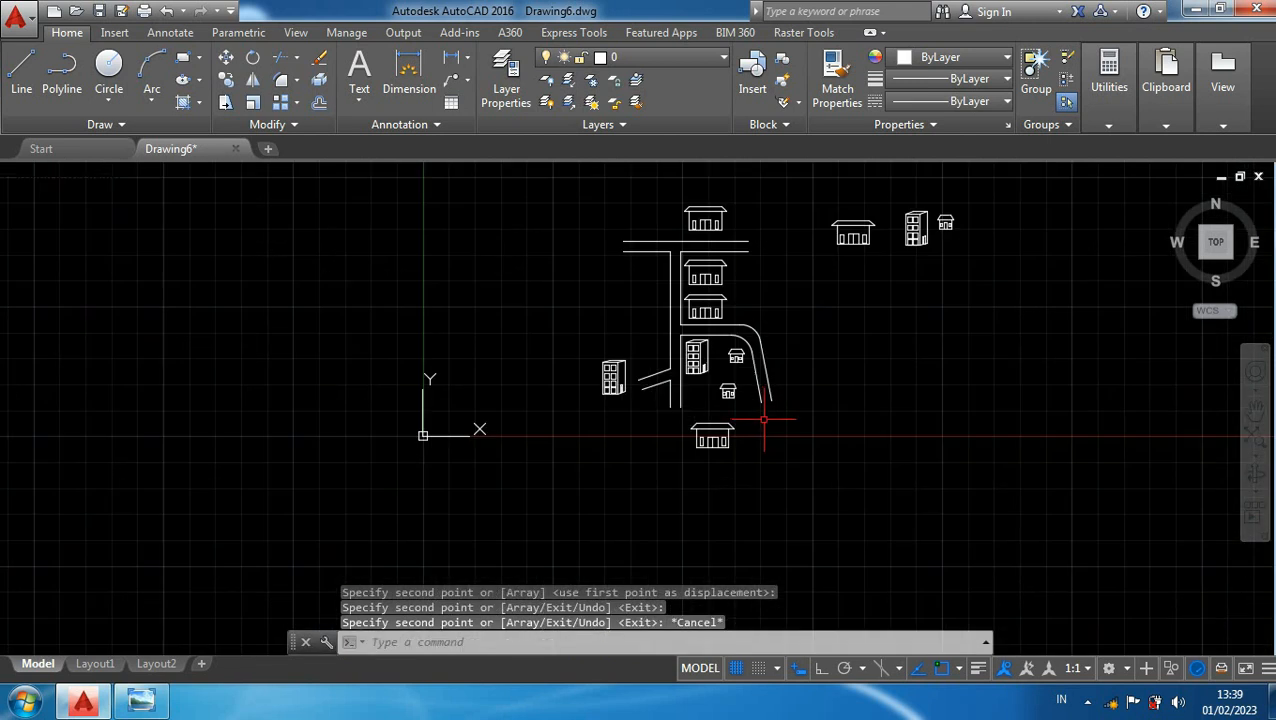
{"action": "middle_click_drag", "start_coordinate": [857, 338], "coordinate": [770, 328]}
{"action": "scroll", "coordinate": [778, 282], "scroll_direction": "up", "scroll_amount": 2}
{"action": "middle_click_drag", "start_coordinate": [778, 284], "coordinate": [692, 437]}
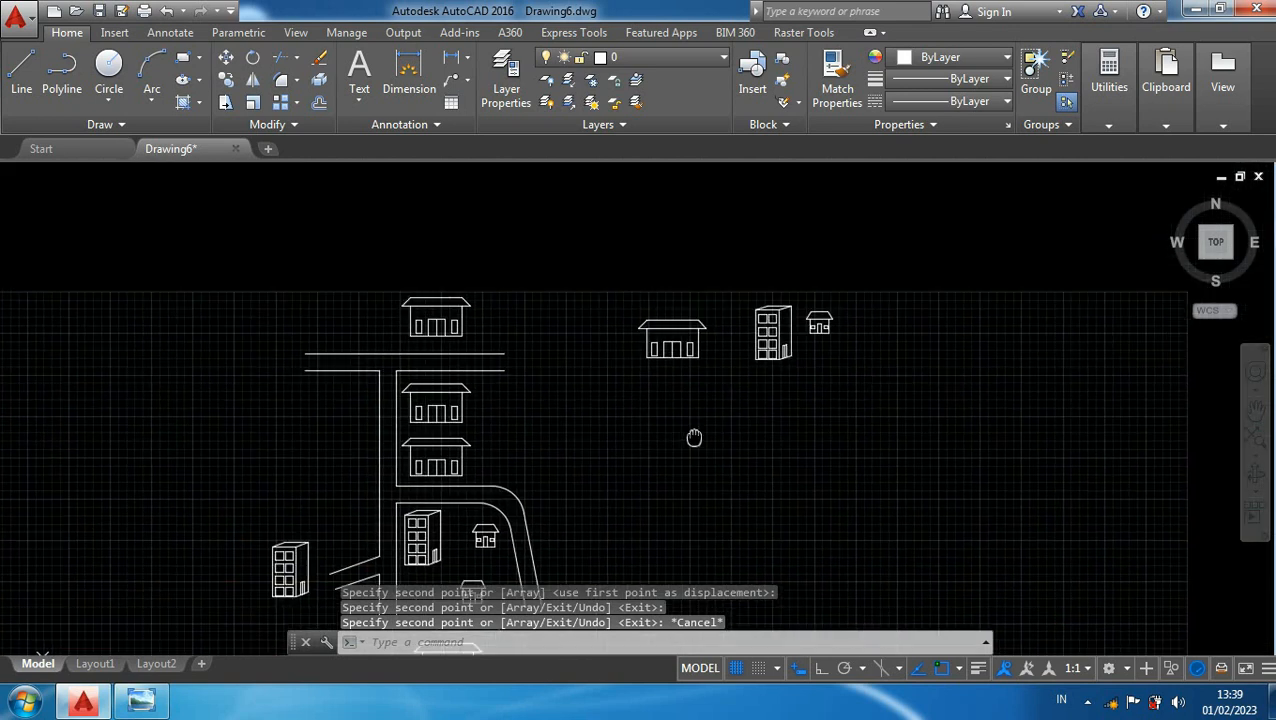
{"action": "left_click", "coordinate": [894, 433]}
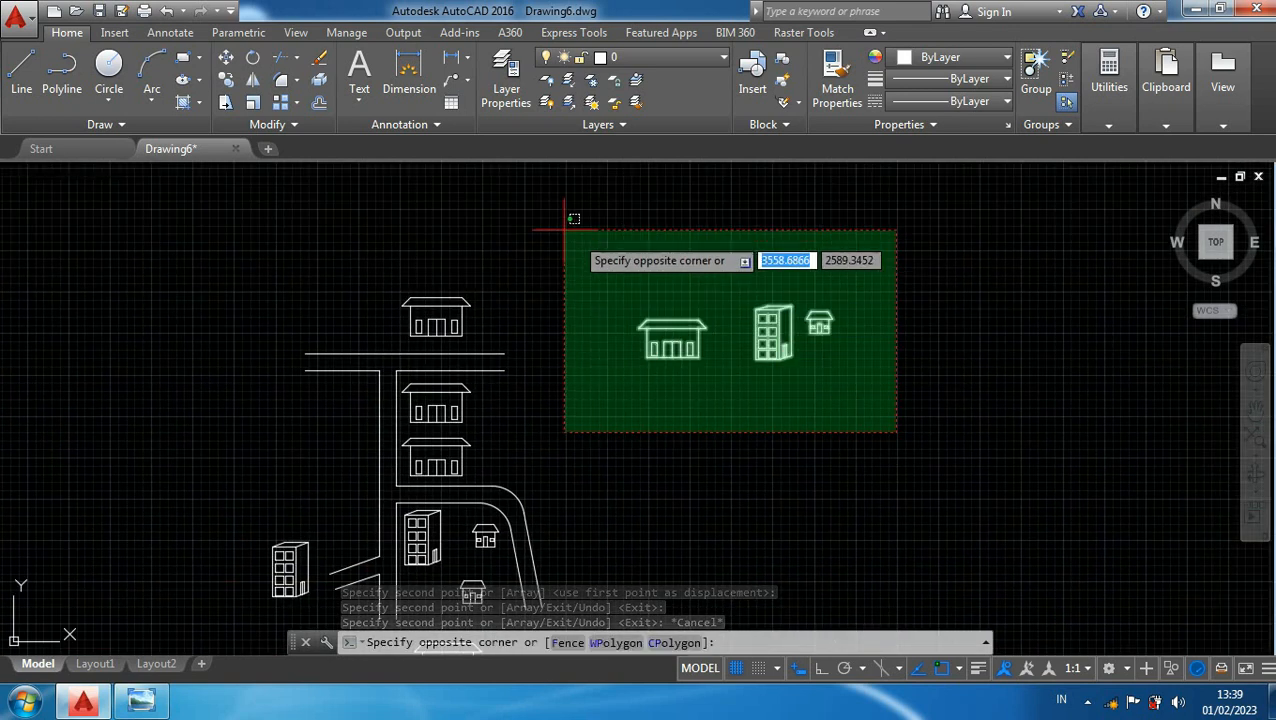
{"action": "left_click", "coordinate": [519, 193]}
{"action": "key", "text": "Delete"}
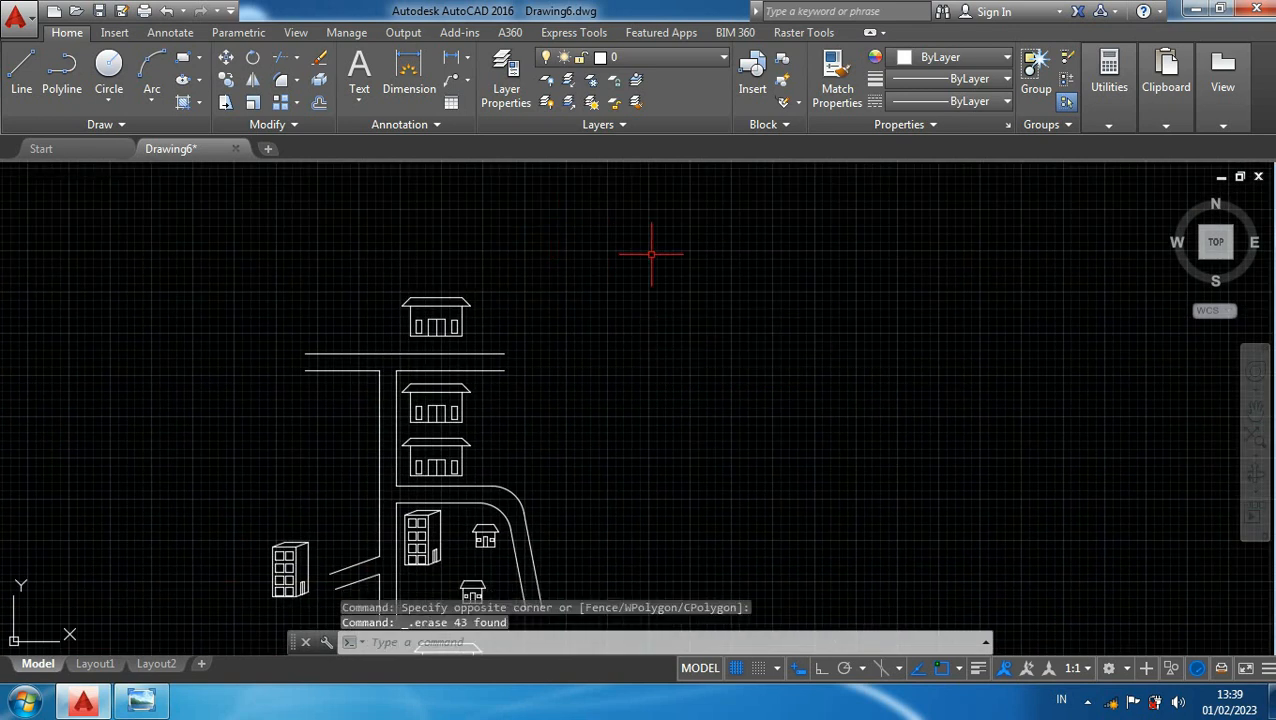
- Add the multiline text "Jalan Sentosa" in the empty area east of the roads
{"action": "middle_click_drag", "start_coordinate": [538, 308], "coordinate": [713, 264]}
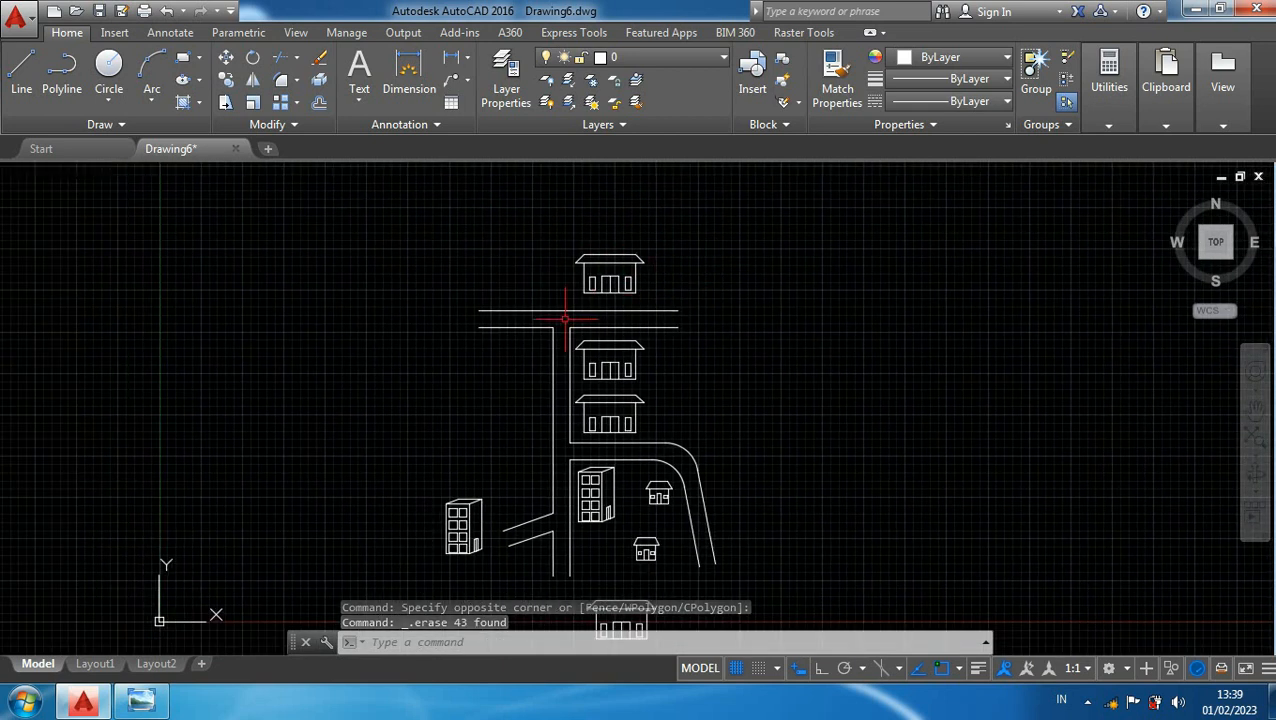
{"action": "scroll", "coordinate": [606, 314], "scroll_direction": "up", "scroll_amount": 2}
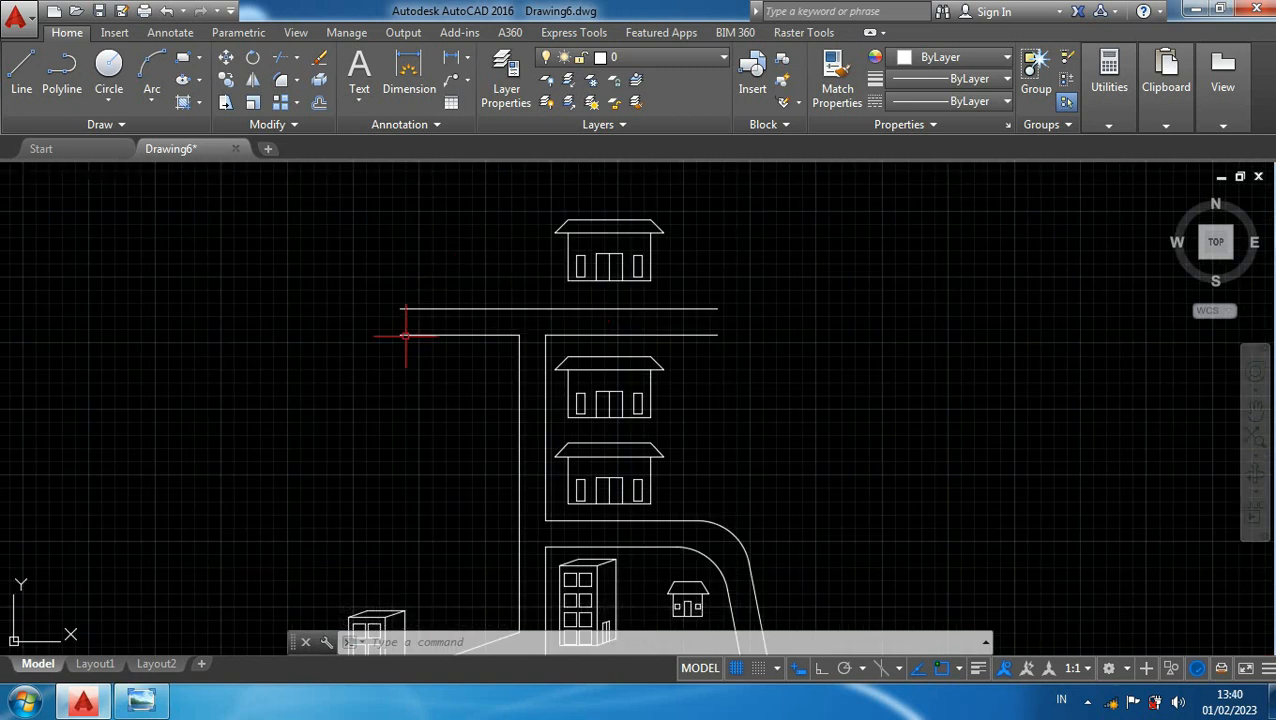
{"action": "middle_click_drag", "start_coordinate": [339, 367], "coordinate": [392, 362]}
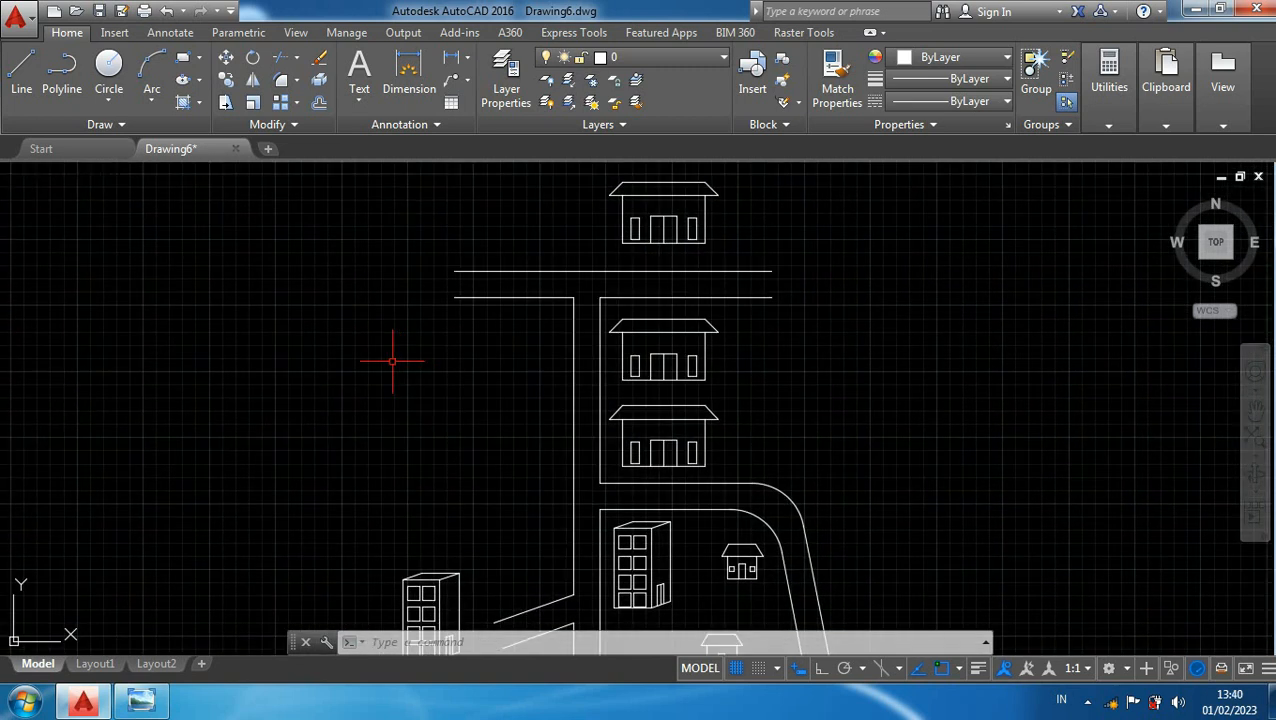
{"action": "key", "text": "Return"}
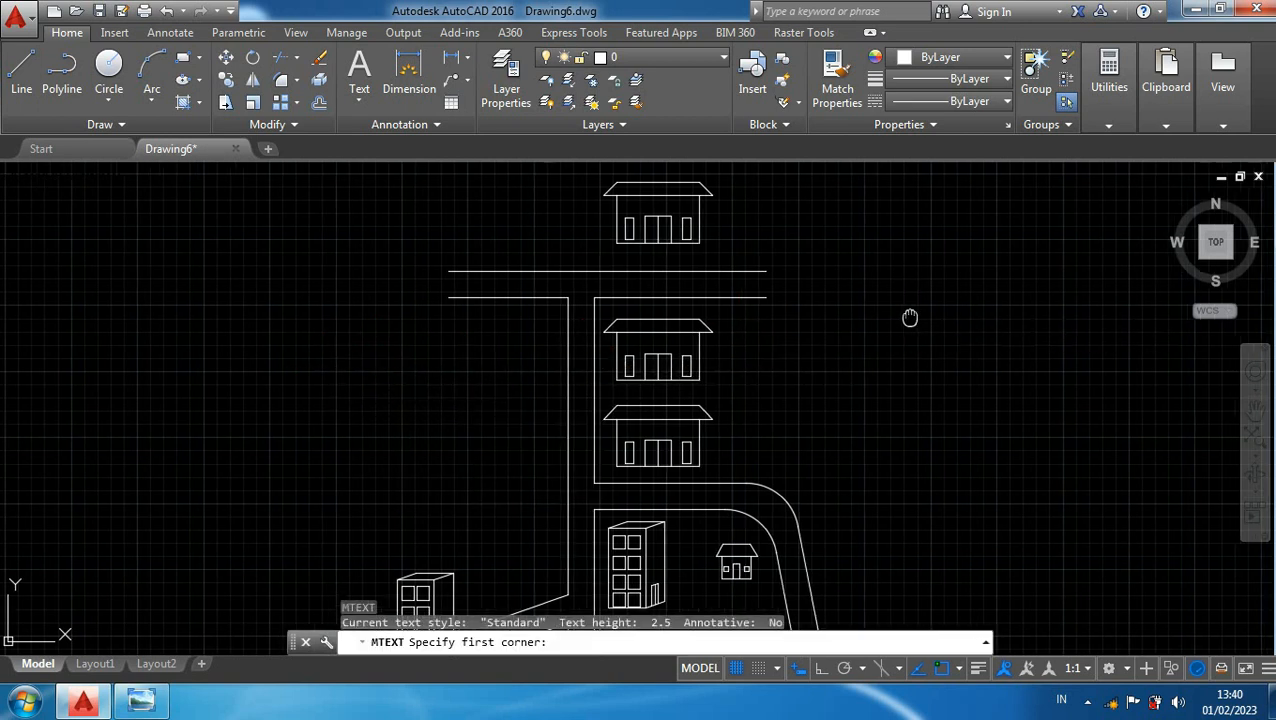
{"action": "middle_click_drag", "start_coordinate": [906, 319], "coordinate": [736, 368]}
{"action": "left_click", "coordinate": [743, 339]}
{"action": "left_click", "coordinate": [962, 390]}
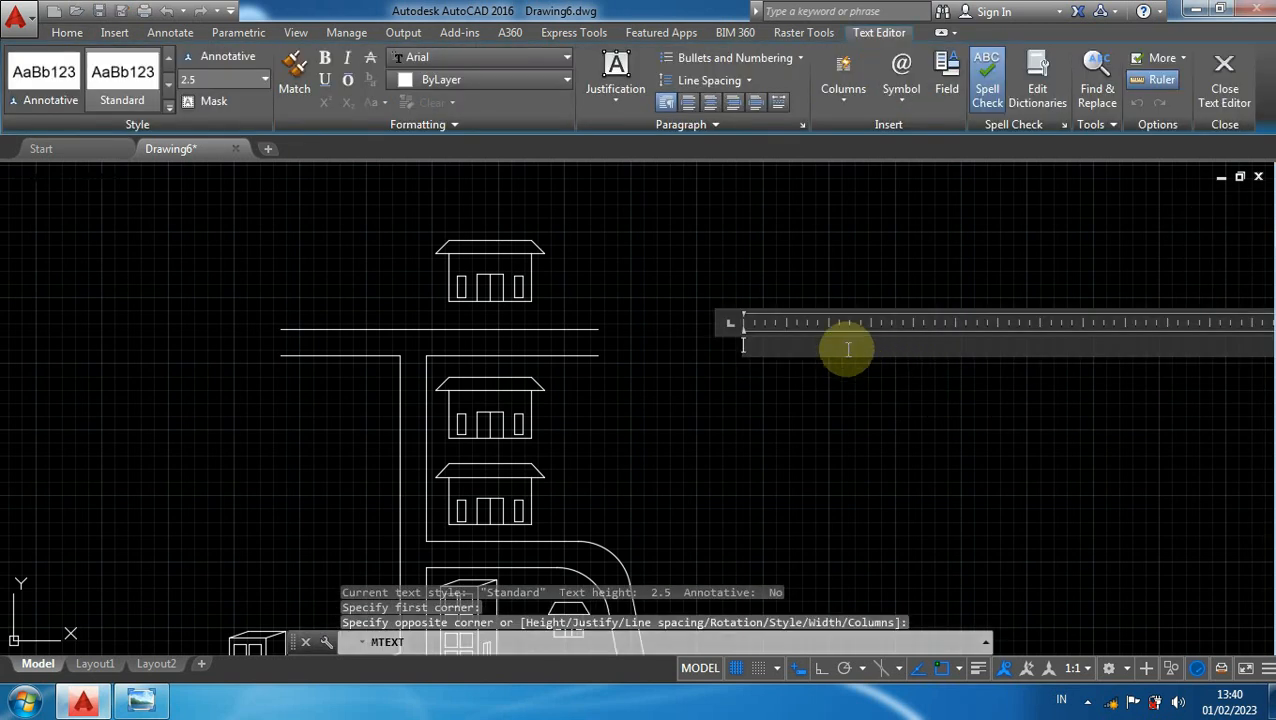
{"action": "type", "text": "J"}
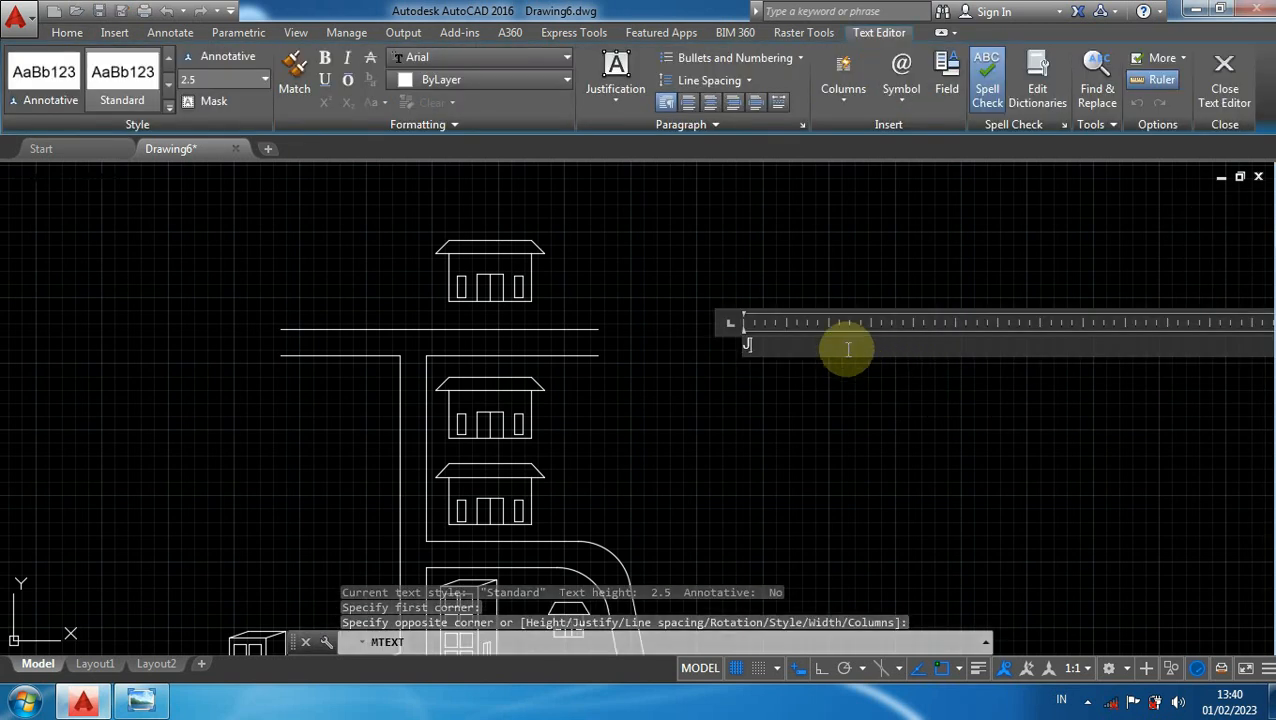
{"action": "type", "text": "alan Sentosa"}
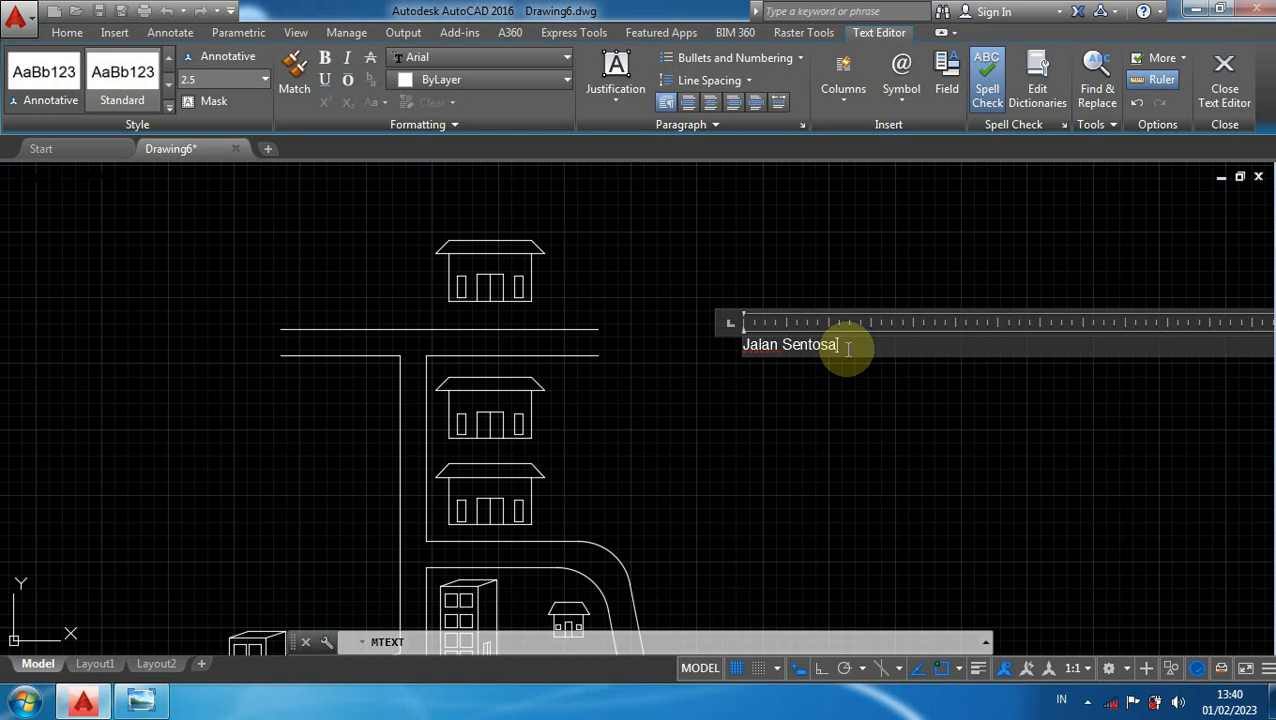
- Format the whole "Jalan Sentosa" text with a height of 50 and bold
{"action": "left_click_drag", "start_coordinate": [845, 344], "coordinate": [686, 332]}
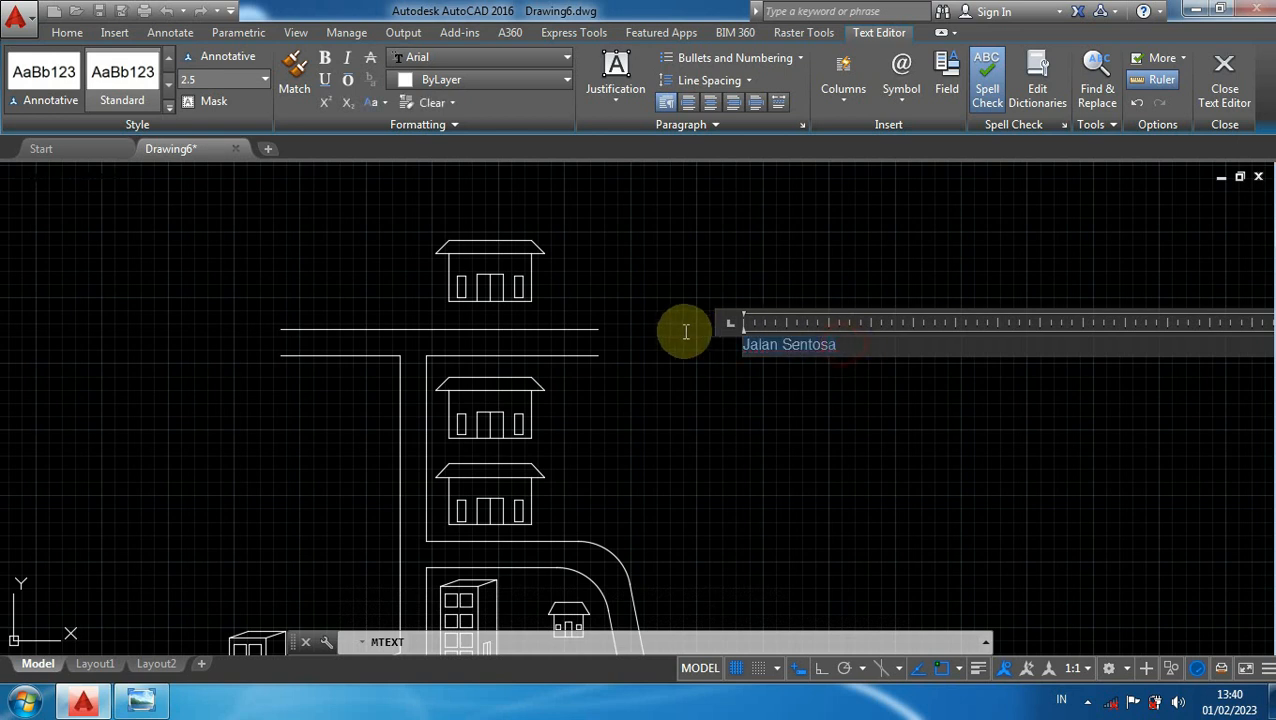
{"action": "left_click", "coordinate": [200, 80]}
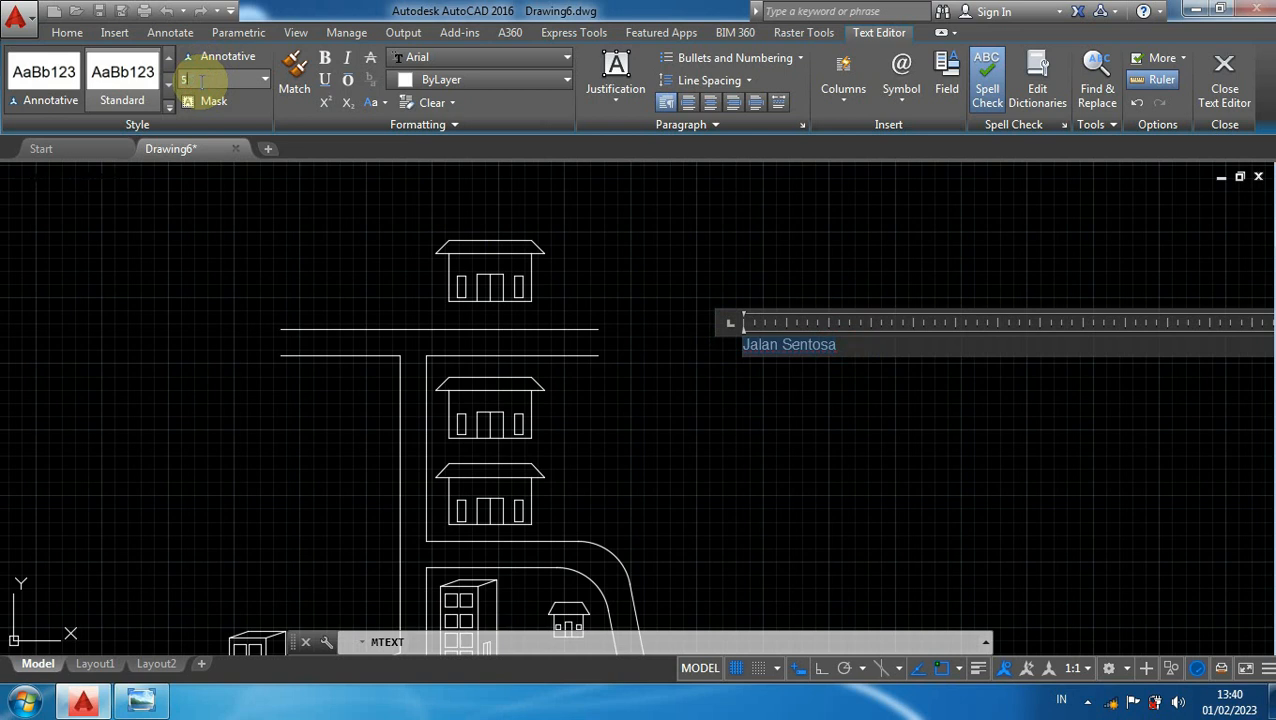
{"action": "type", "text": "50"}
{"action": "key", "text": "Return"}
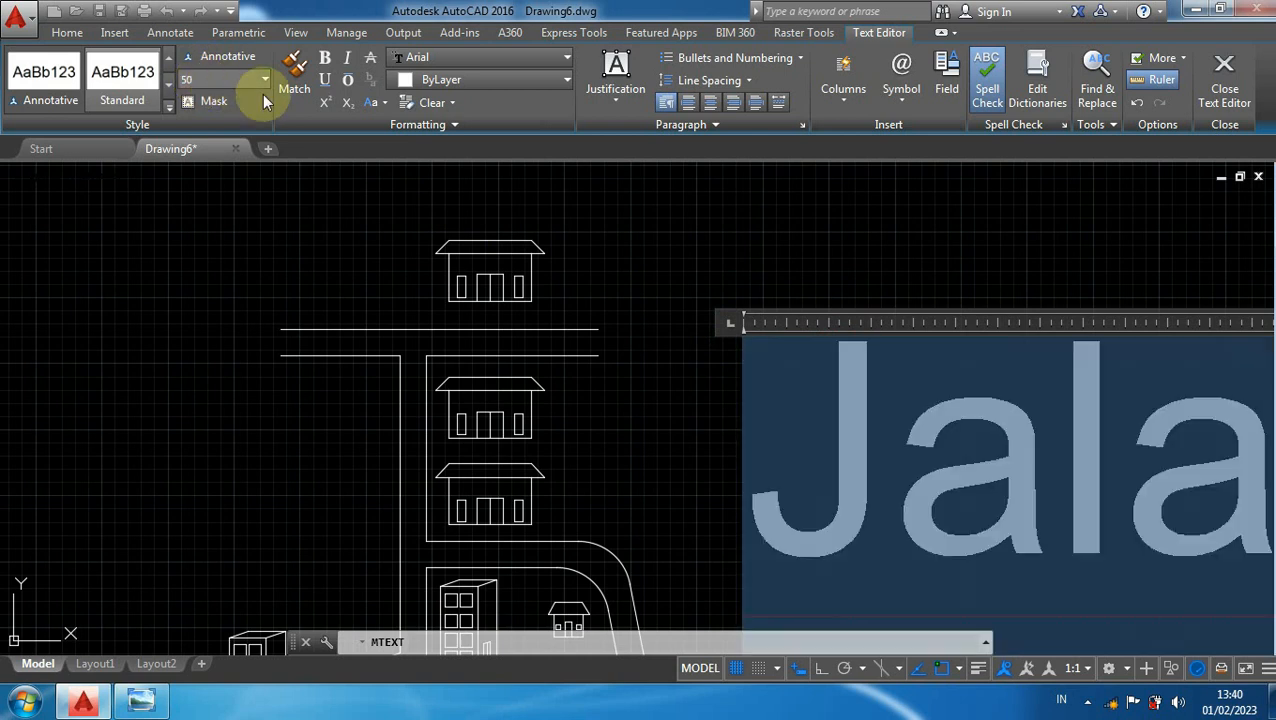
{"action": "left_click", "coordinate": [328, 60]}
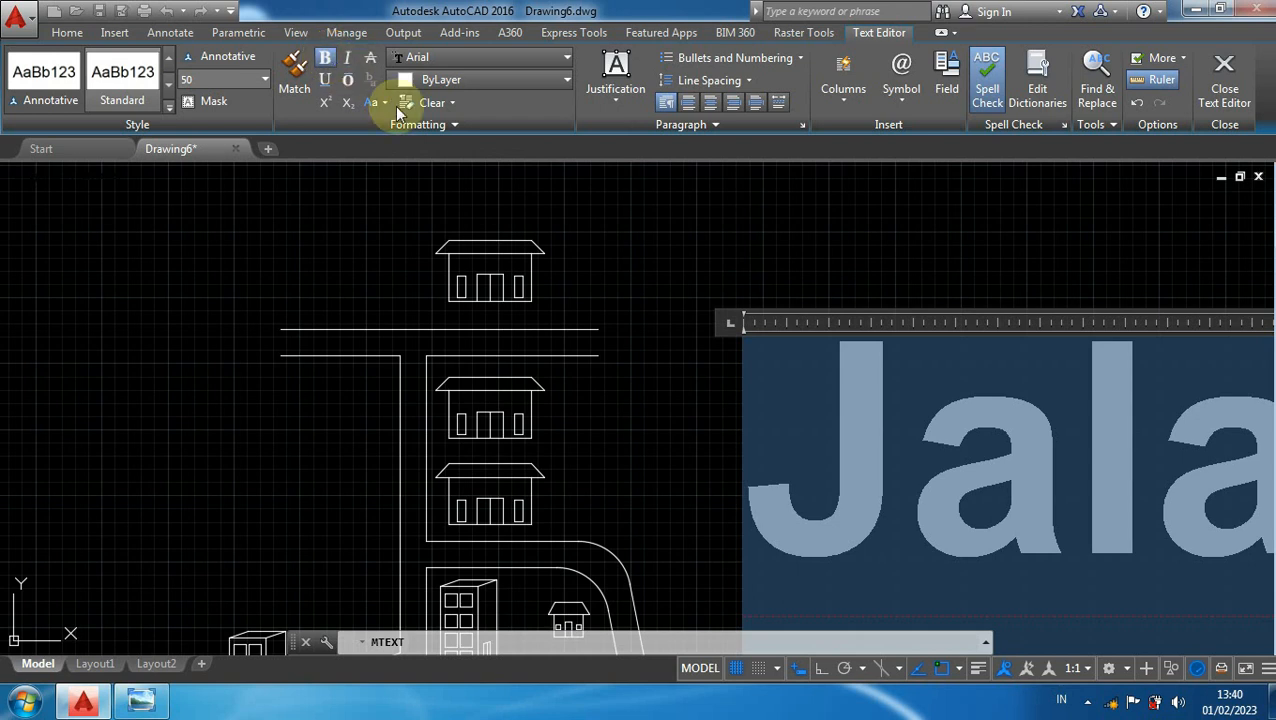
{"action": "left_click", "coordinate": [648, 225]}
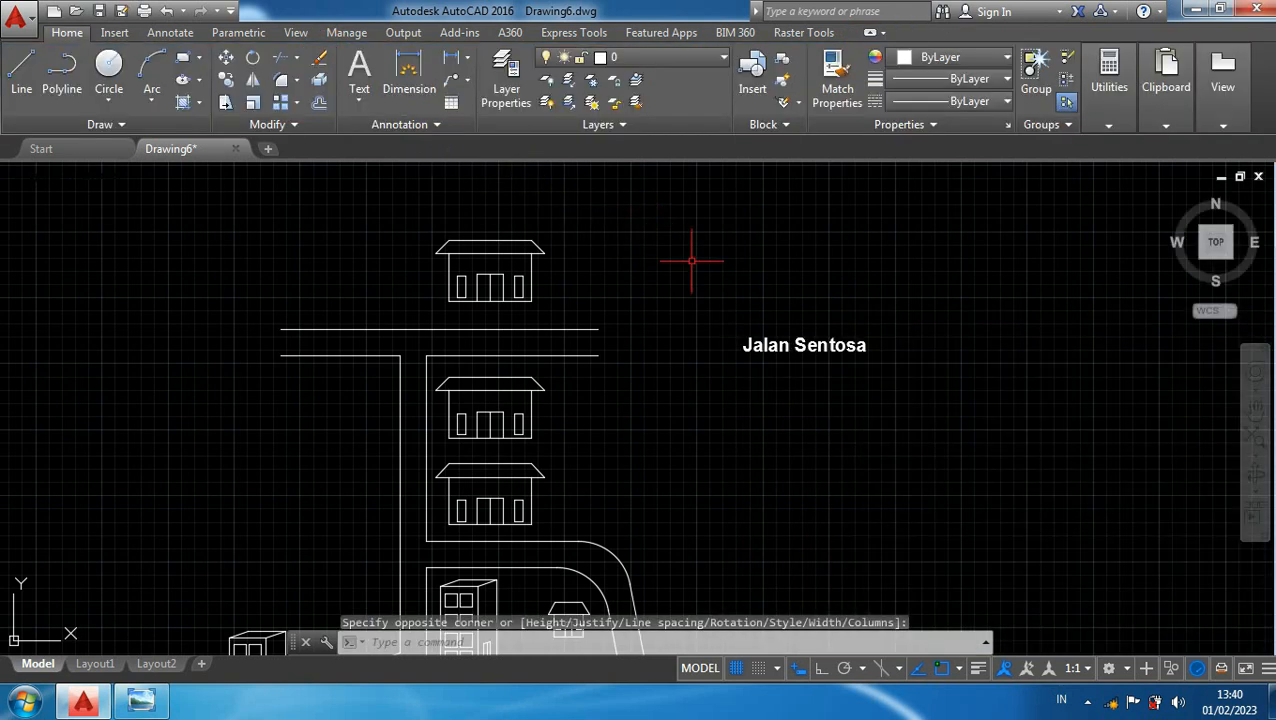
- Narrow the "Jalan Sentosa" text frame so it ends just past the last letter
{"action": "scroll", "coordinate": [783, 370], "scroll_direction": "up", "scroll_amount": 3}
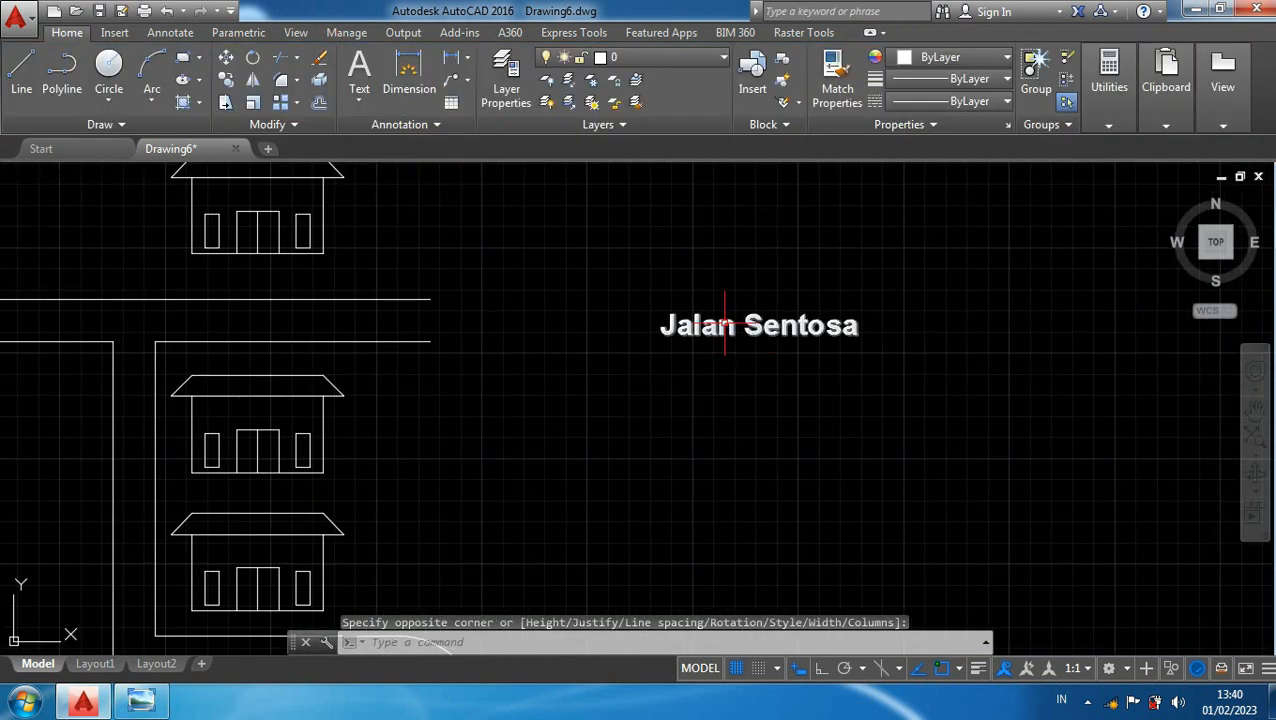
{"action": "left_click", "coordinate": [725, 323]}
{"action": "double_click", "coordinate": [820, 312]}
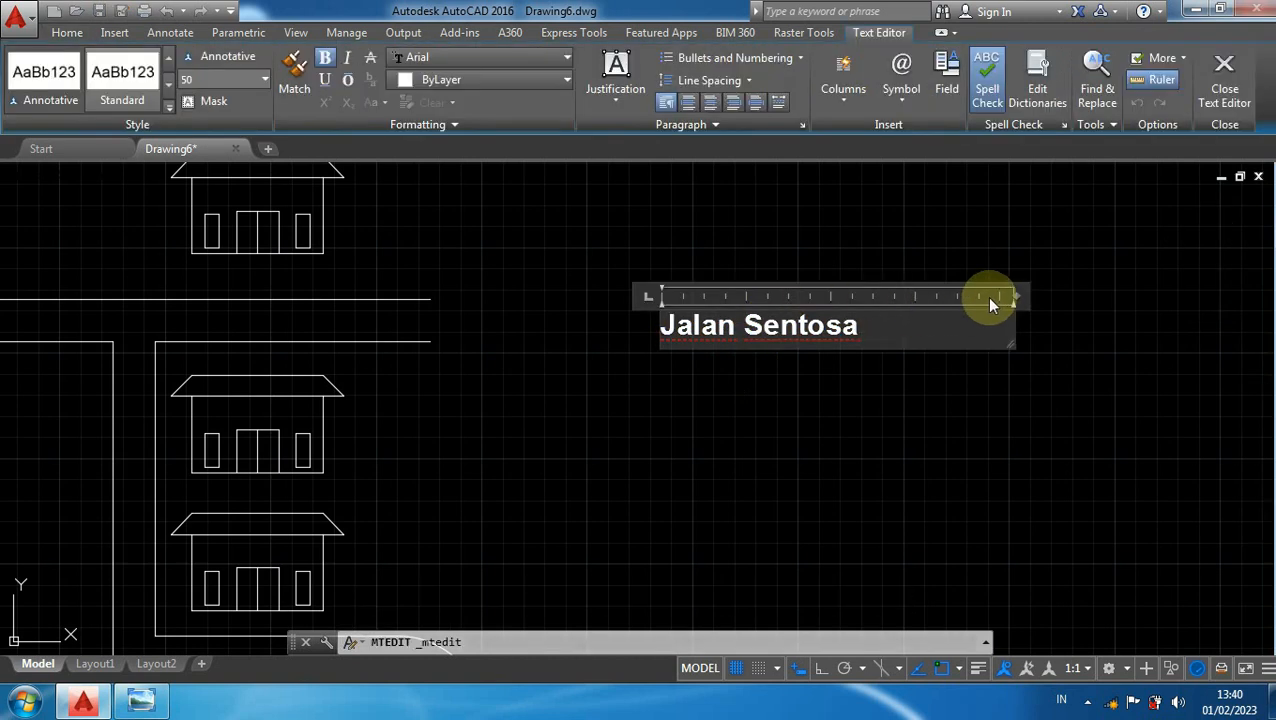
{"action": "left_click_drag", "start_coordinate": [1015, 295], "coordinate": [877, 295]}
{"action": "left_click", "coordinate": [823, 419]}
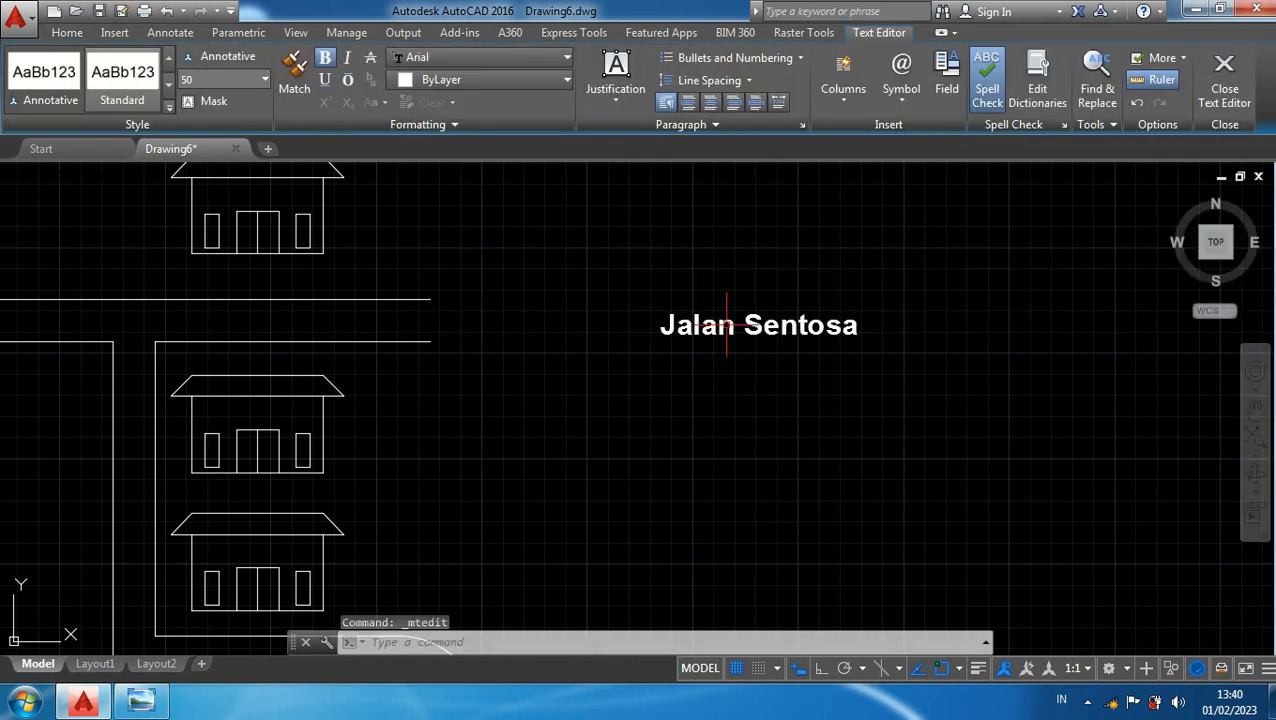
- Move the "Jalan Sentosa" label between the two lines of the upper horizontal road, above the house
{"action": "left_click", "coordinate": [717, 323]}
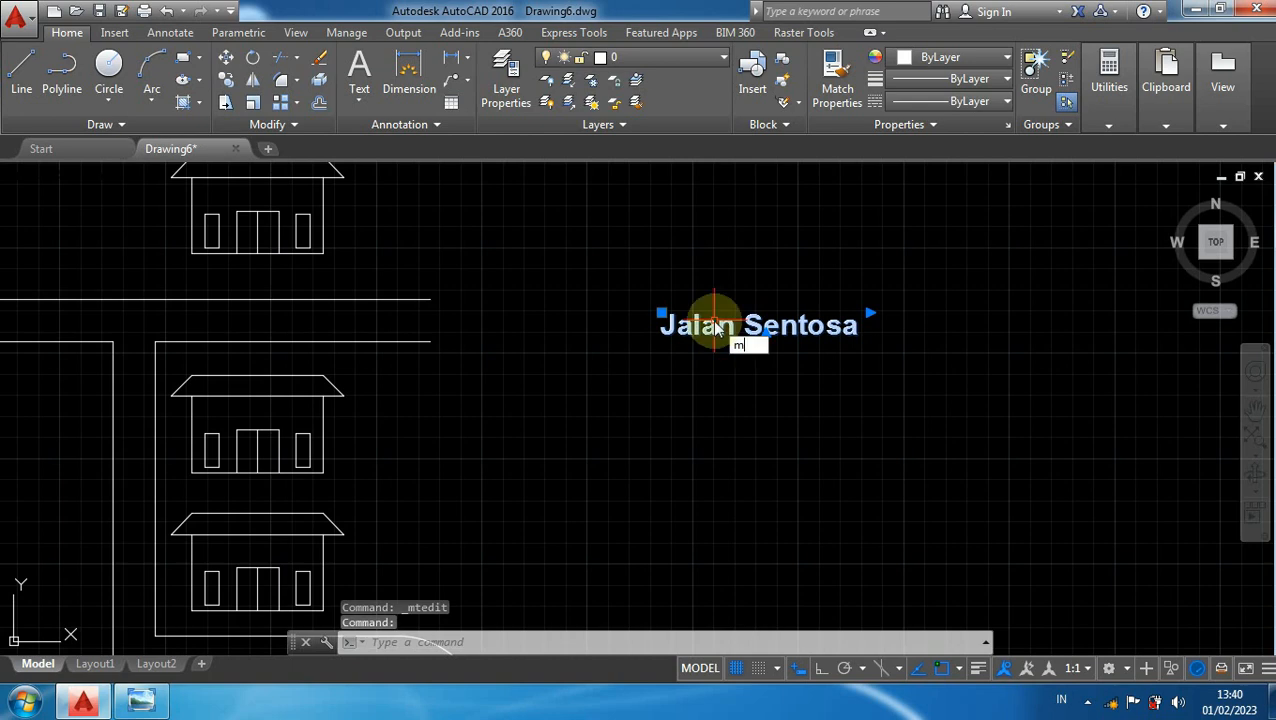
{"action": "key", "text": "Return"}
{"action": "left_click", "coordinate": [751, 326]}
{"action": "scroll", "coordinate": [240, 377], "scroll_direction": "up", "scroll_amount": 4}
{"action": "middle_click_drag", "start_coordinate": [210, 311], "coordinate": [570, 427]}
{"action": "scroll", "coordinate": [470, 364], "scroll_direction": "down", "scroll_amount": 2}
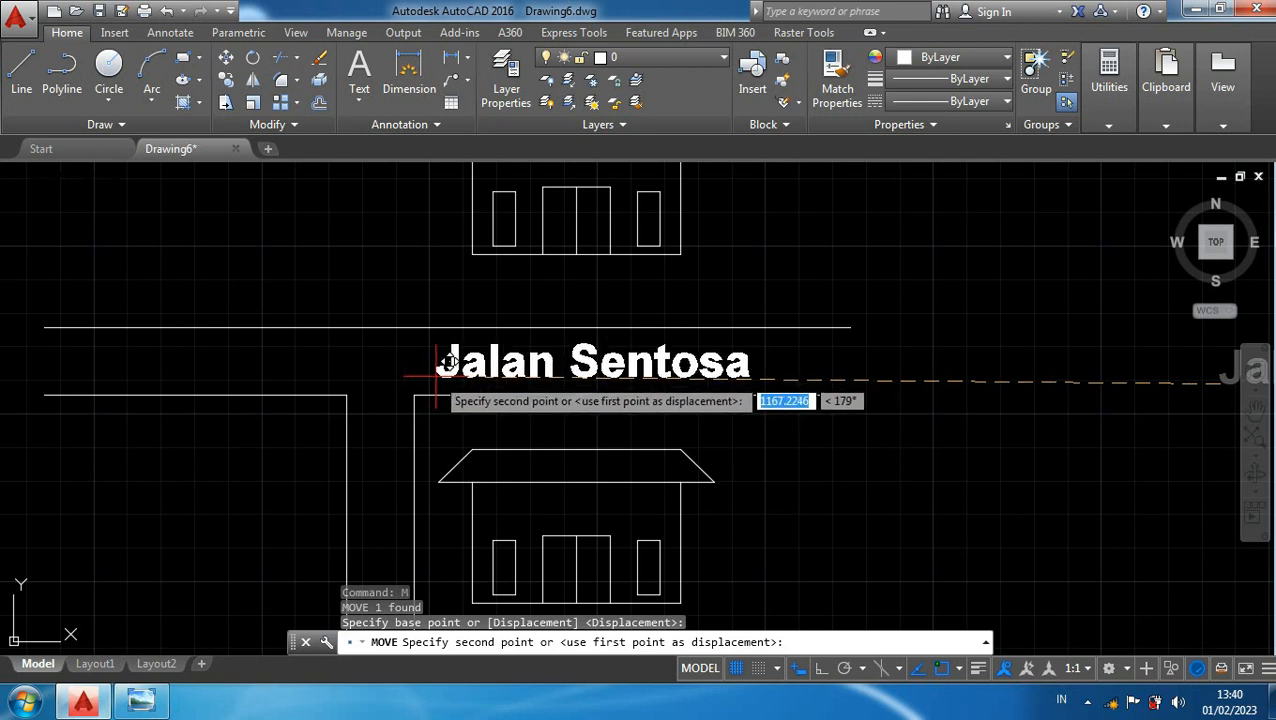
{"action": "left_click", "coordinate": [436, 378]}
- Copy the "Jalan Sentosa" label down into the horizontal stretch of the curved road, above the tall building
{"action": "middle_click_drag", "start_coordinate": [822, 481], "coordinate": [799, 266]}
{"action": "scroll", "coordinate": [842, 370], "scroll_direction": "down", "scroll_amount": 2}
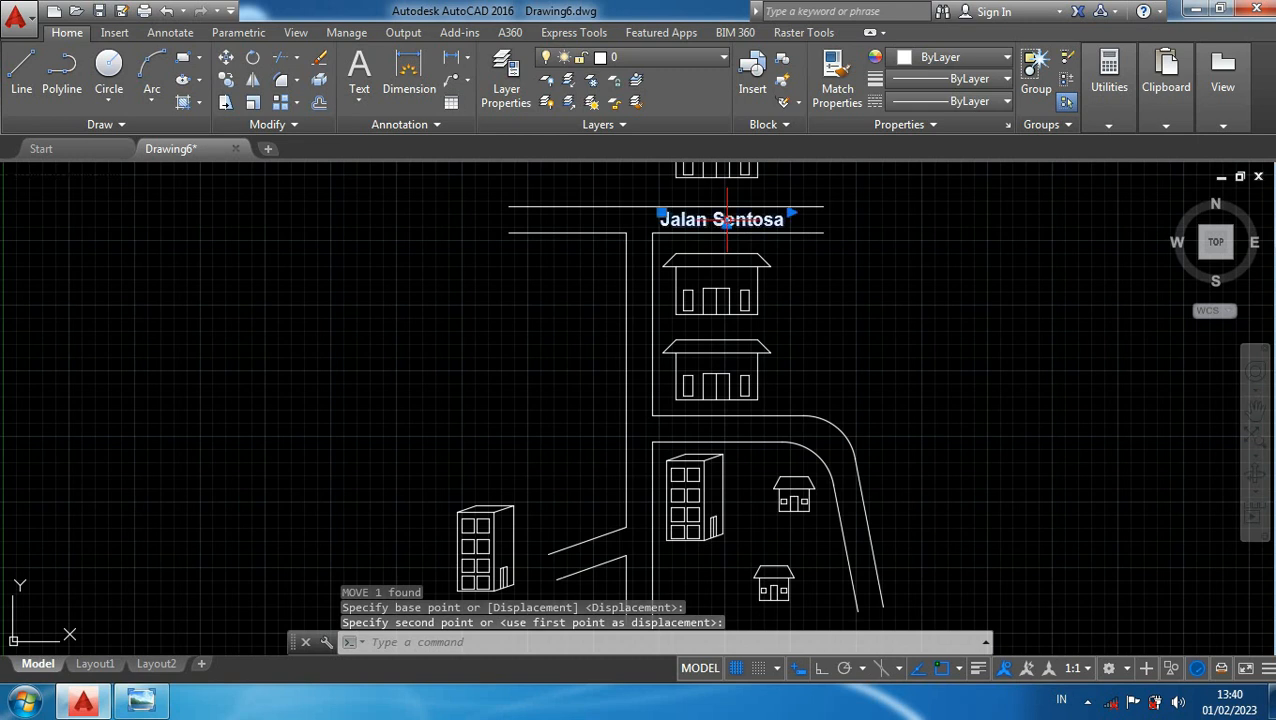
{"action": "key", "text": "Return"}
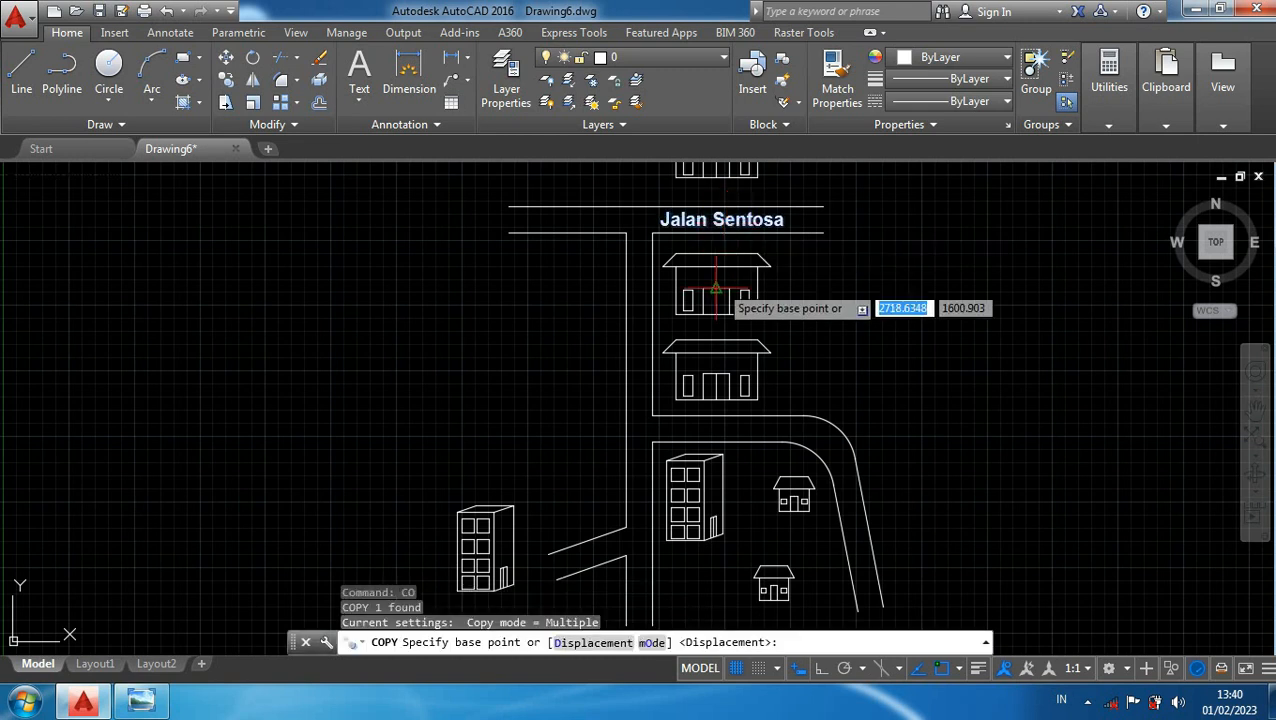
{"action": "scroll", "coordinate": [715, 250], "scroll_direction": "up", "scroll_amount": 3}
{"action": "left_click", "coordinate": [711, 232]}
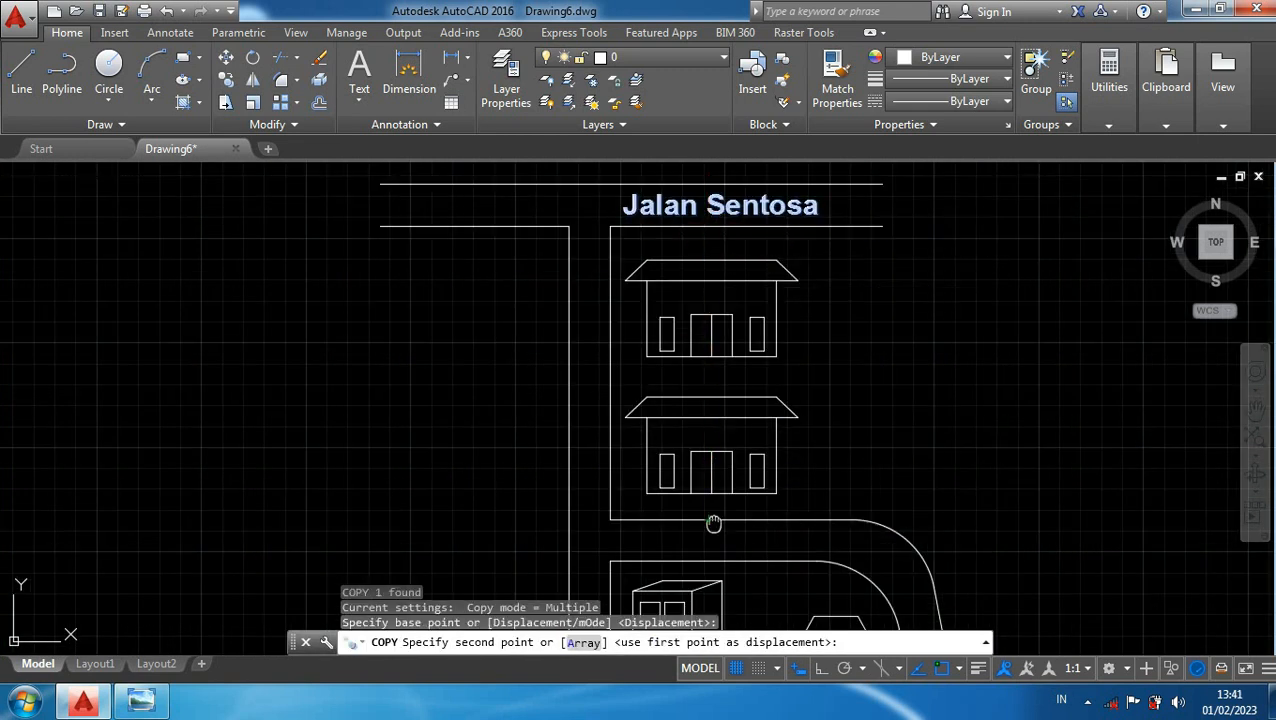
{"action": "middle_click_drag", "start_coordinate": [711, 516], "coordinate": [712, 319]}
{"action": "scroll", "coordinate": [747, 343], "scroll_direction": "up", "scroll_amount": 1}
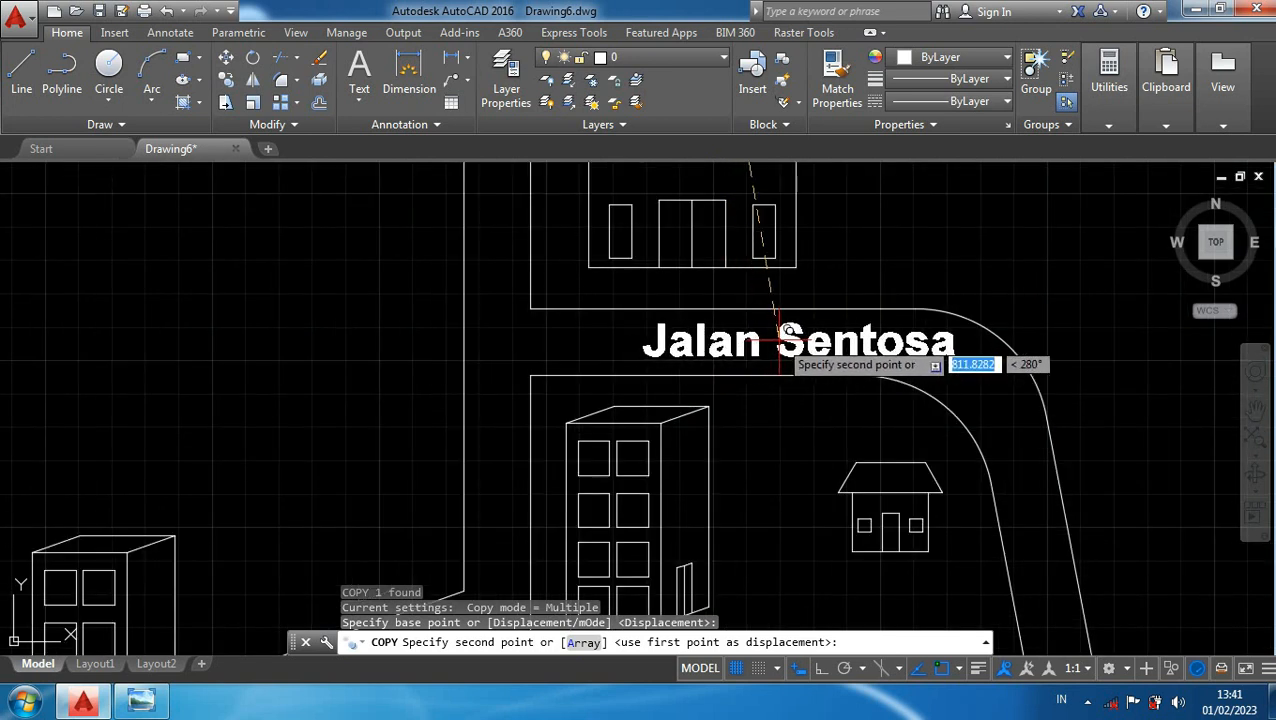
{"action": "left_click", "coordinate": [780, 340]}
{"action": "key", "text": "Escape"}
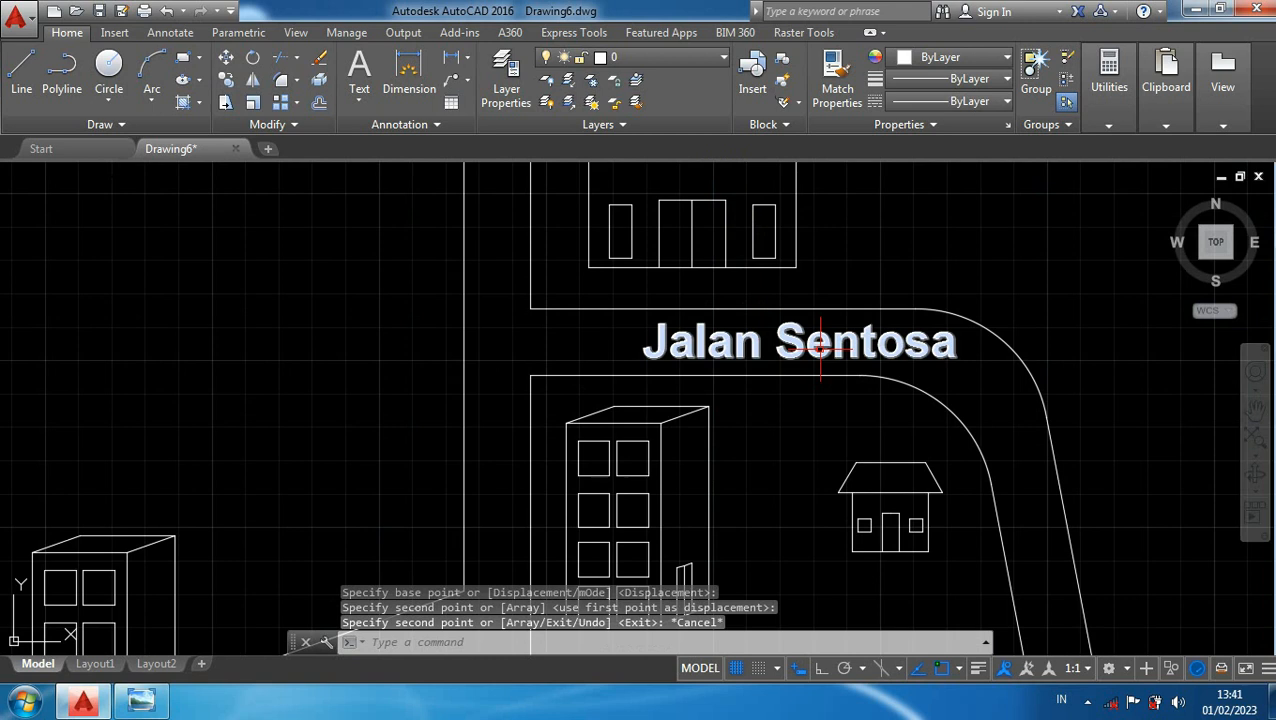
- Change the copied label in the curved road to read "Jalan Kenari"
{"action": "double_click", "coordinate": [824, 343]}
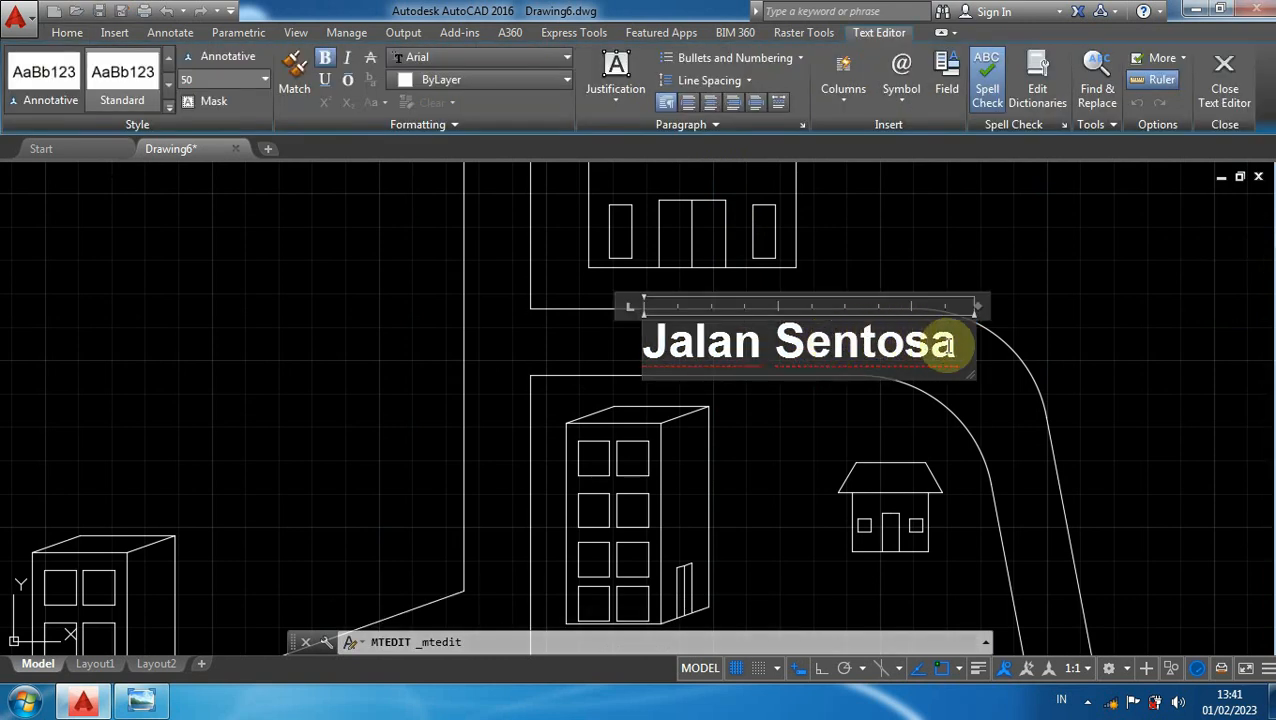
{"action": "left_click_drag", "start_coordinate": [957, 343], "coordinate": [805, 343]}
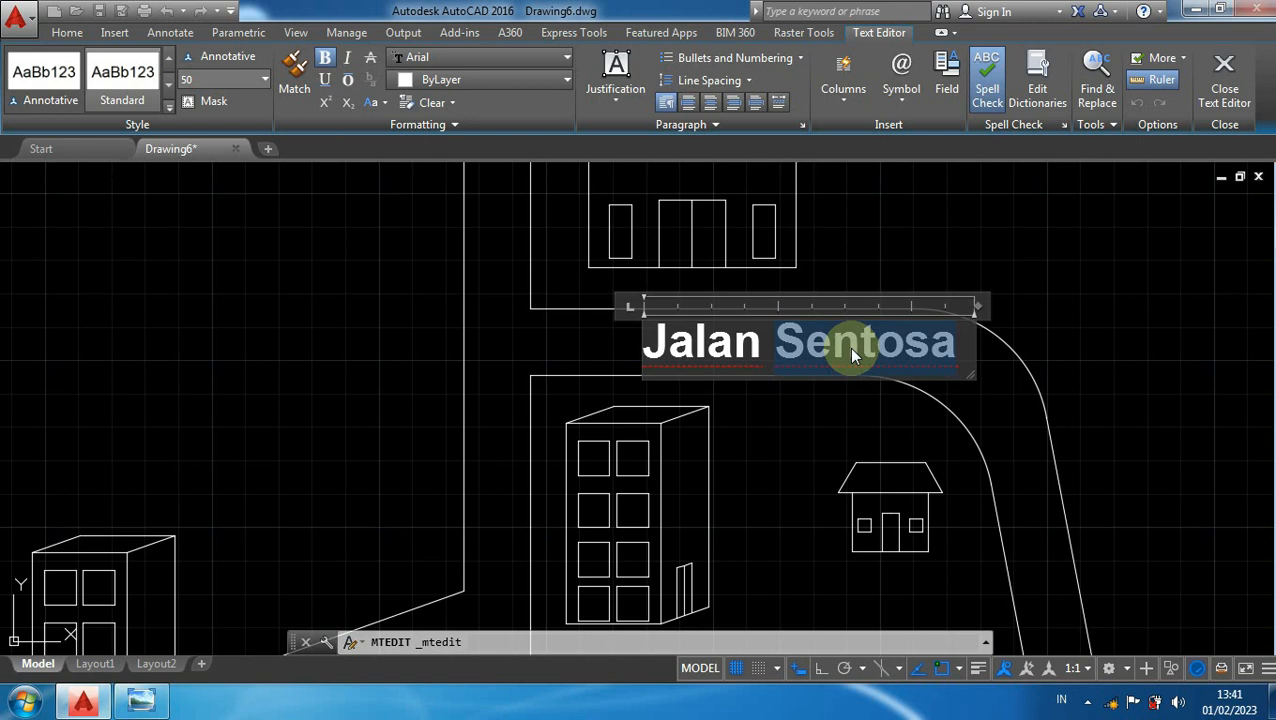
{"action": "type", "text": "Kenari"}
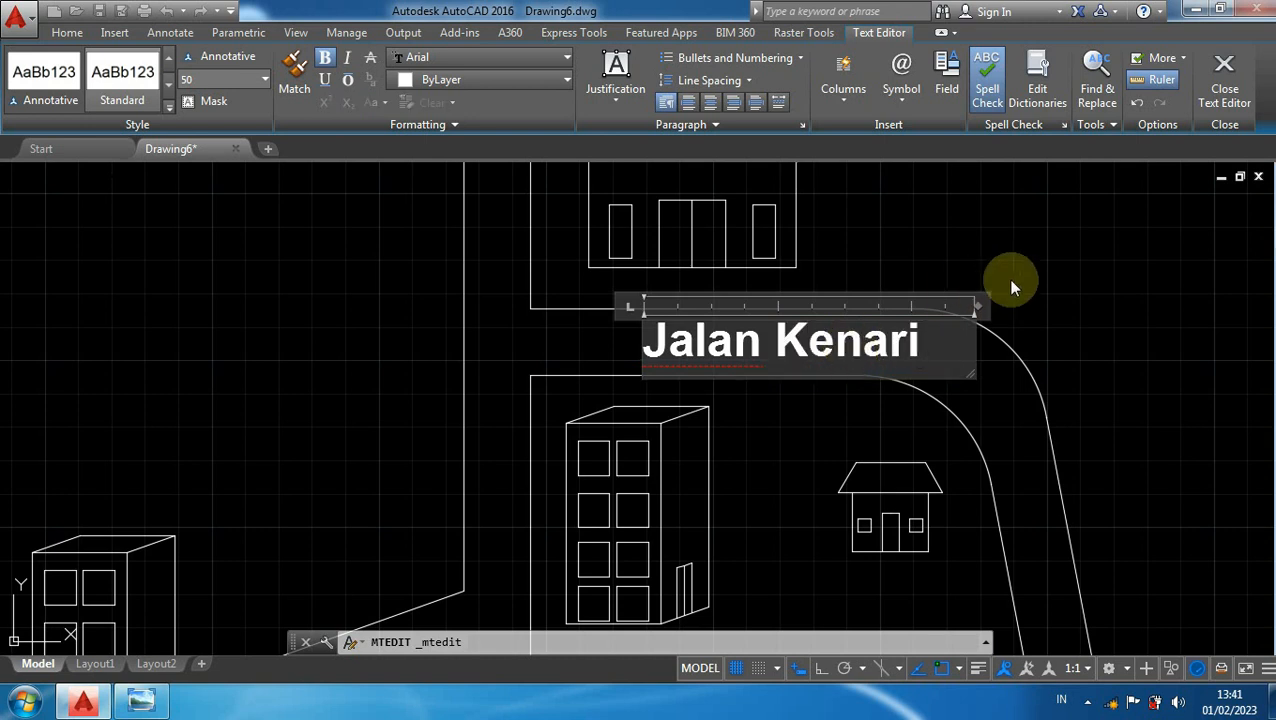
{"action": "left_click", "coordinate": [1068, 287]}
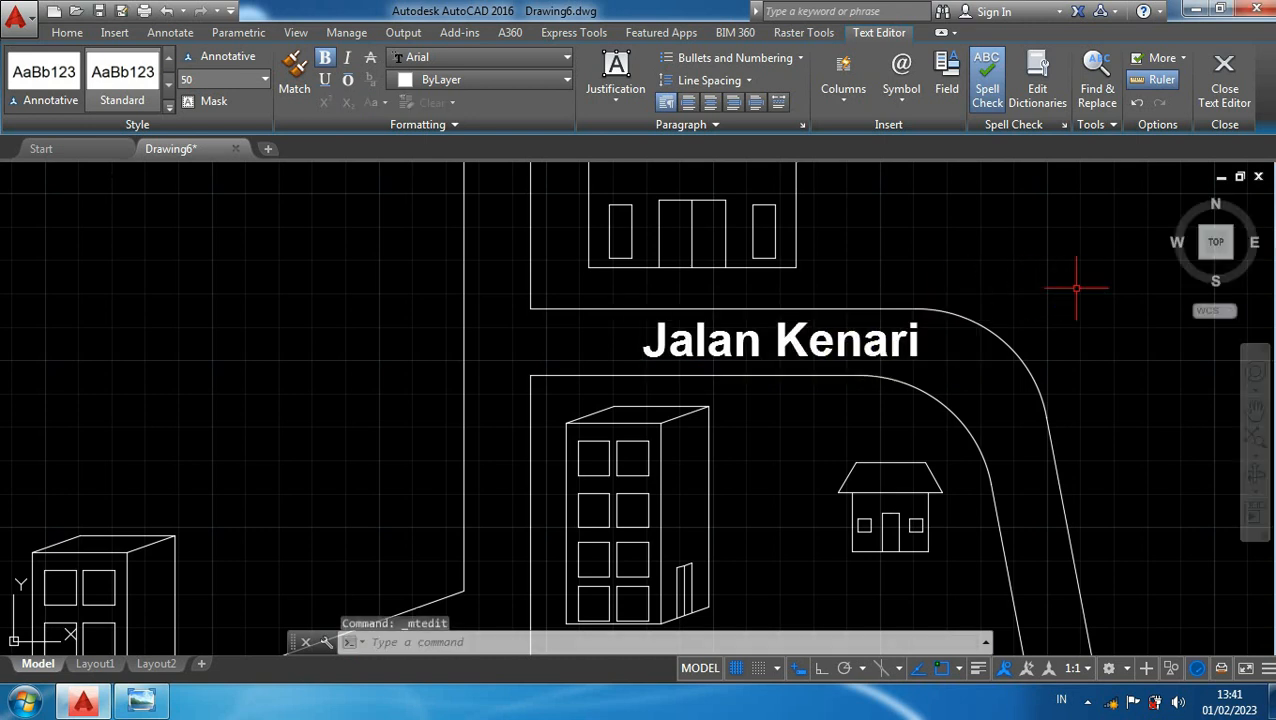
- Copy the "Jalan Kenari" label into the empty area west of the vertical road
{"action": "scroll", "coordinate": [1015, 236], "scroll_direction": "down", "scroll_amount": 2}
{"action": "middle_click_drag", "start_coordinate": [1015, 236], "coordinate": [920, 365]}
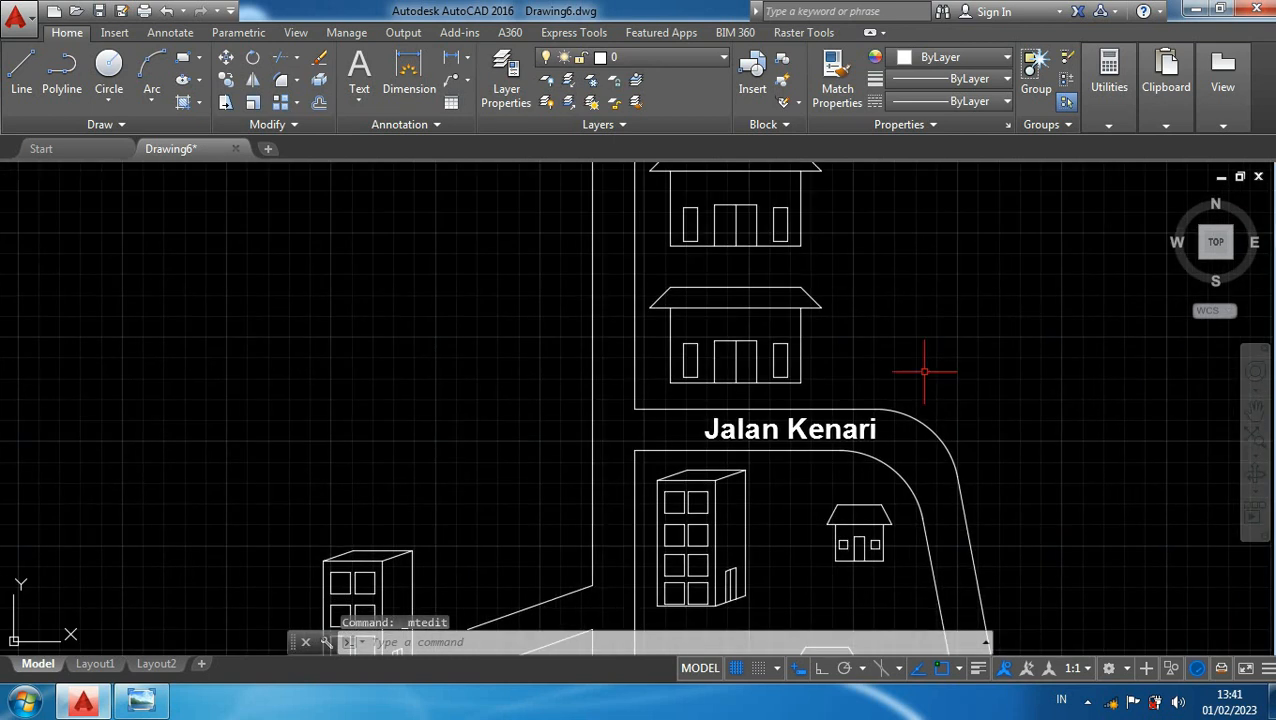
{"action": "left_click", "coordinate": [867, 412]}
{"action": "type", "text": "co"}
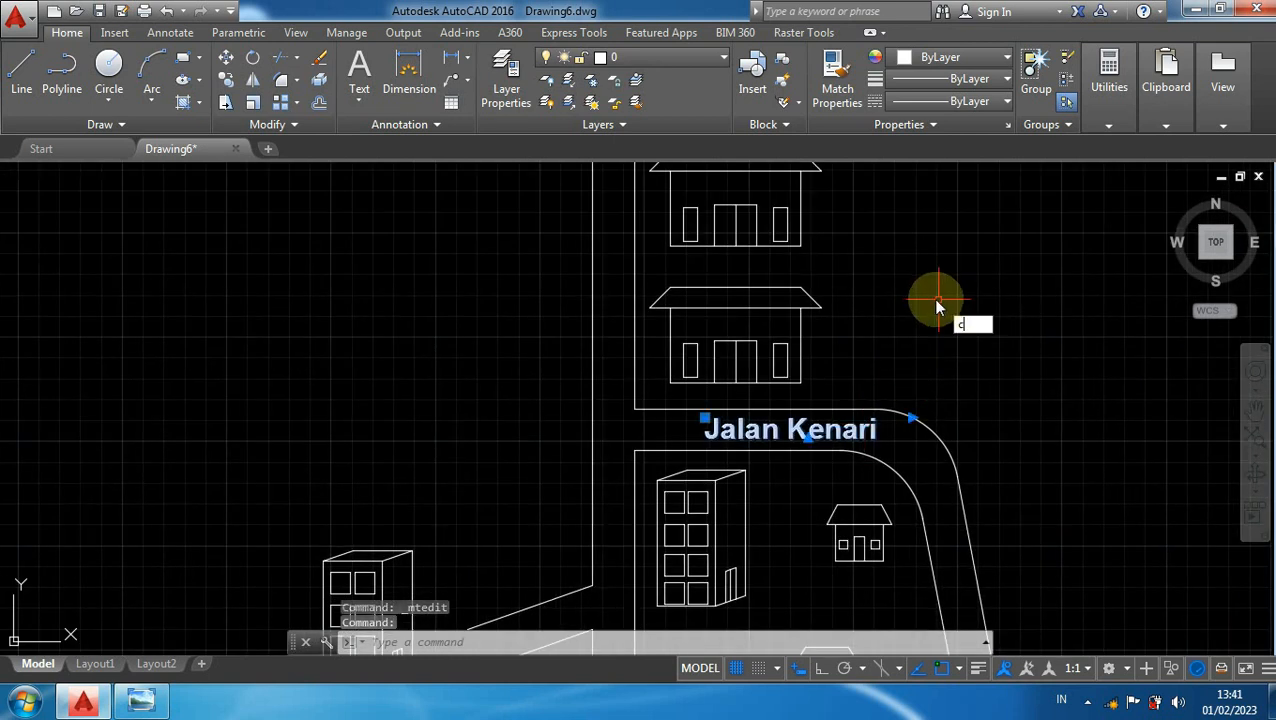
{"action": "key", "text": "Return"}
{"action": "scroll", "coordinate": [803, 410], "scroll_direction": "up", "scroll_amount": 2}
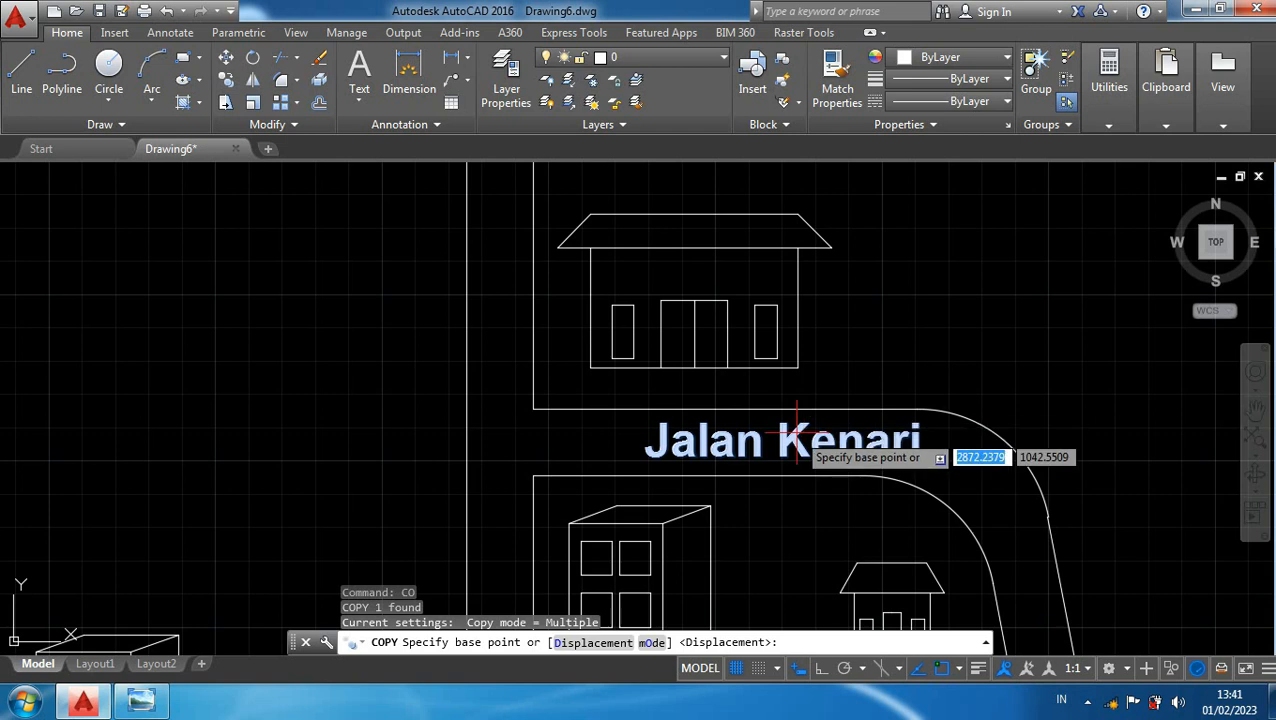
{"action": "left_click", "coordinate": [785, 420]}
{"action": "scroll", "coordinate": [290, 366], "scroll_direction": "down", "scroll_amount": 4}
{"action": "middle_click_drag", "start_coordinate": [290, 366], "coordinate": [455, 395]}
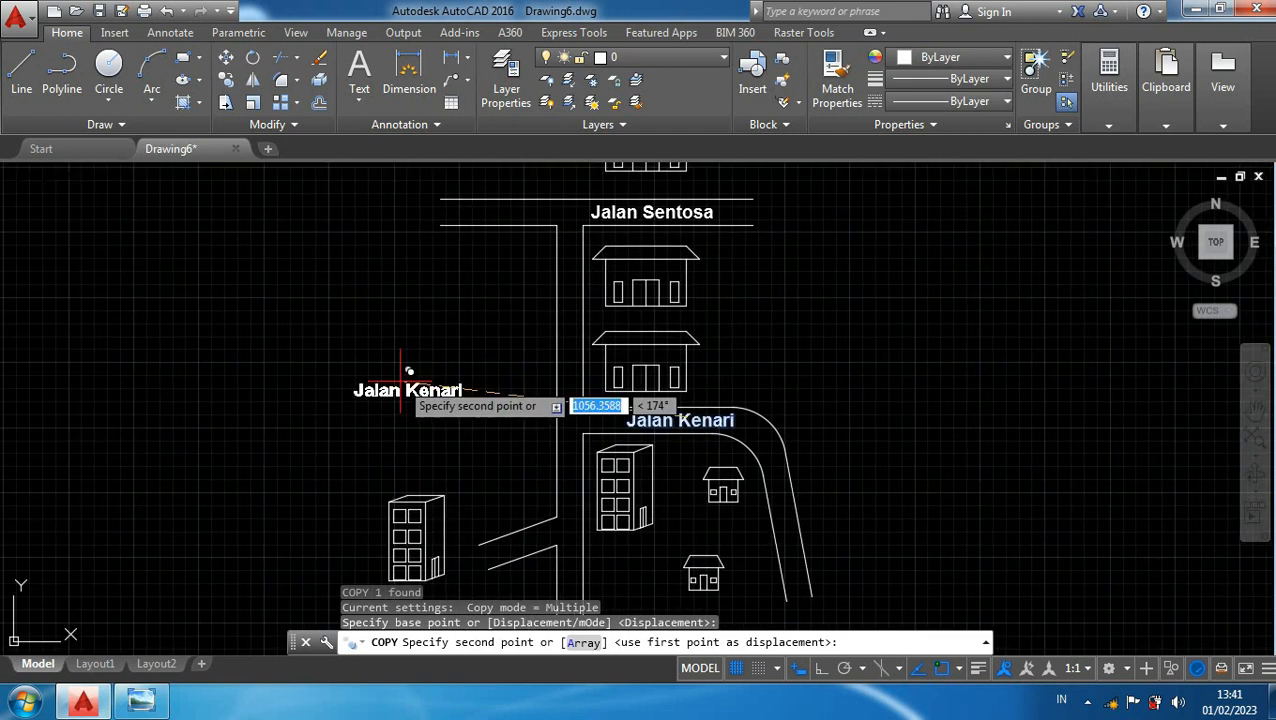
{"action": "left_click", "coordinate": [358, 348]}
{"action": "key", "text": "Escape"}
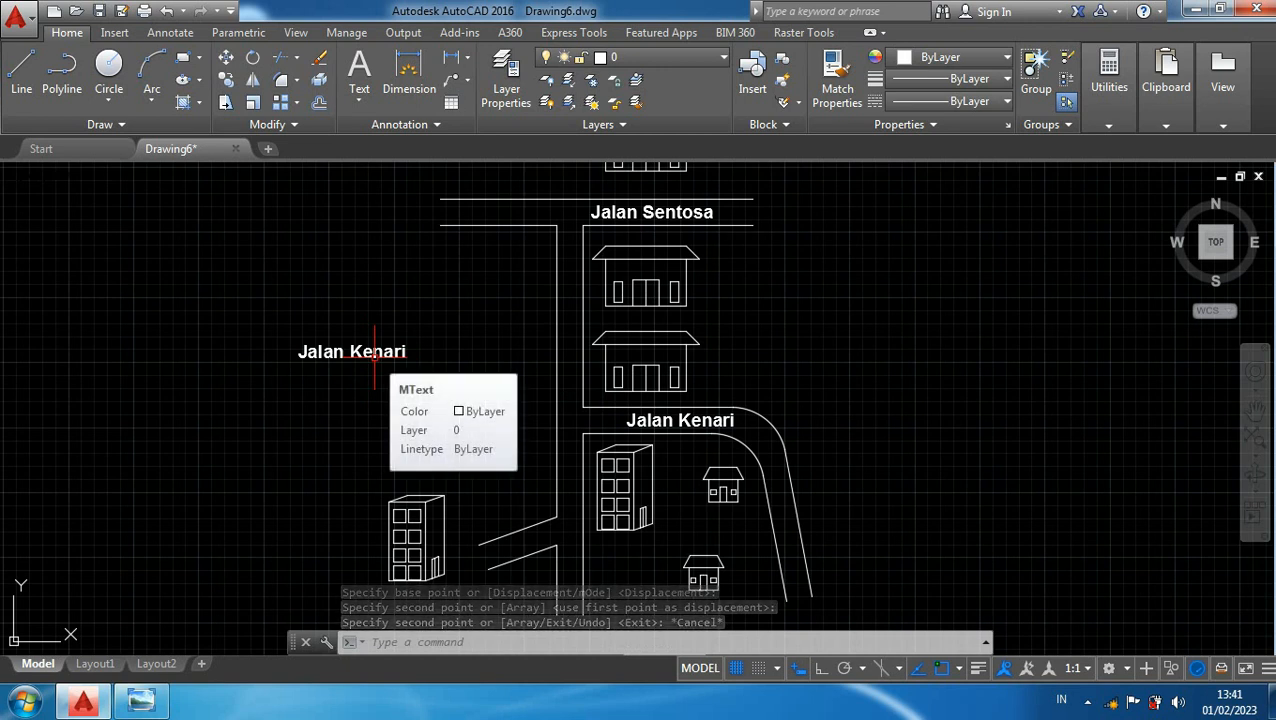
- Rotate the western "Jalan Kenari" copy 90° clockwise about its lower-left corner, with Ortho on, so it reads downward
{"action": "left_click", "coordinate": [376, 352]}
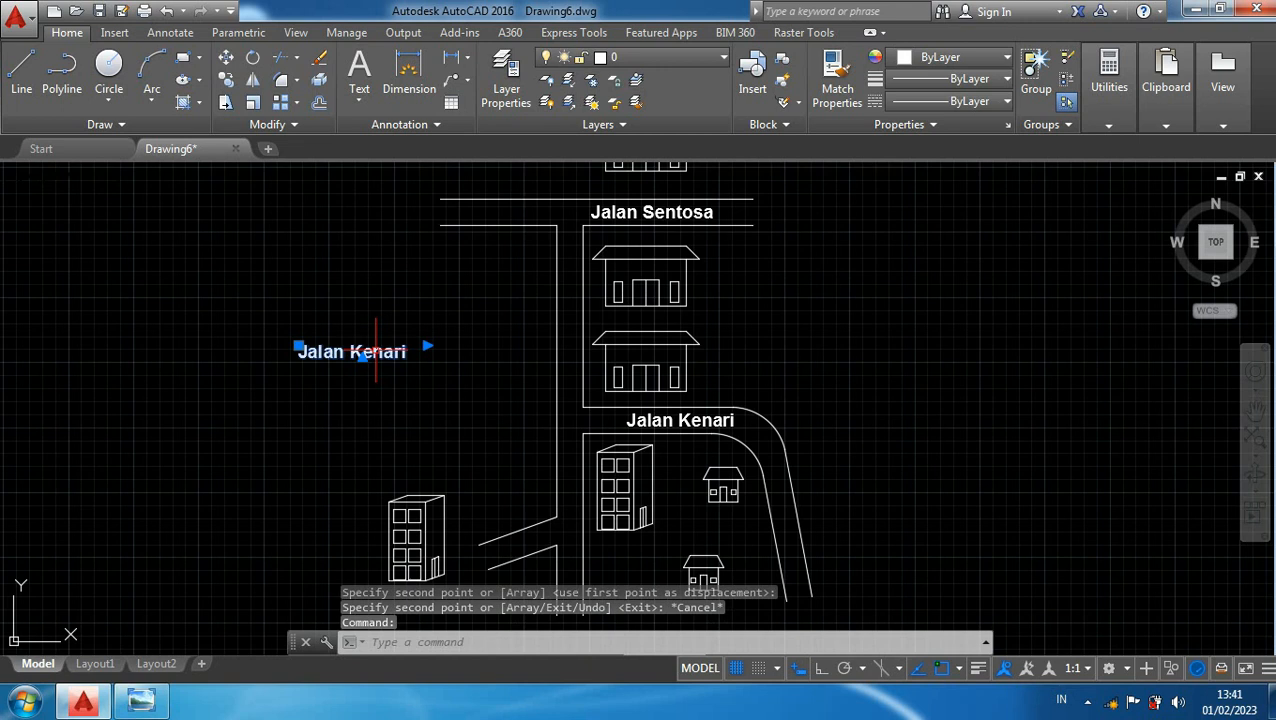
{"action": "type", "text": "ro"}
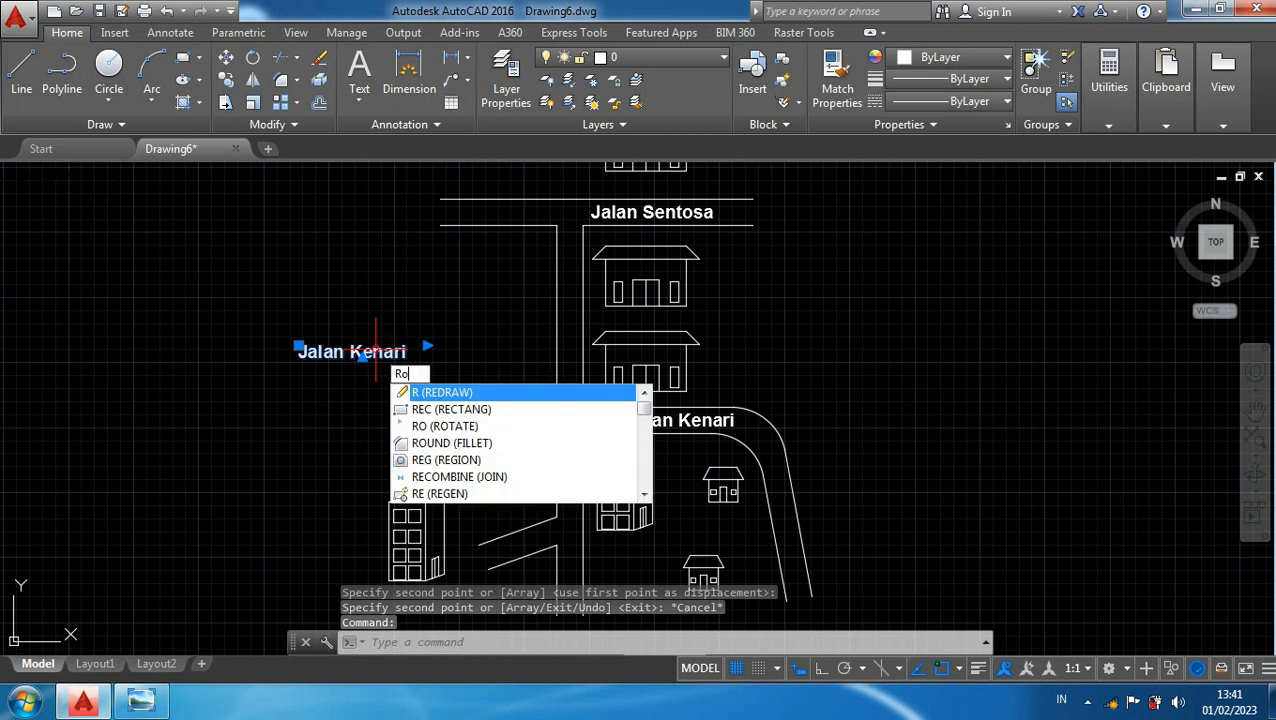
{"action": "key", "text": "Return"}
{"action": "left_click", "coordinate": [300, 356]}
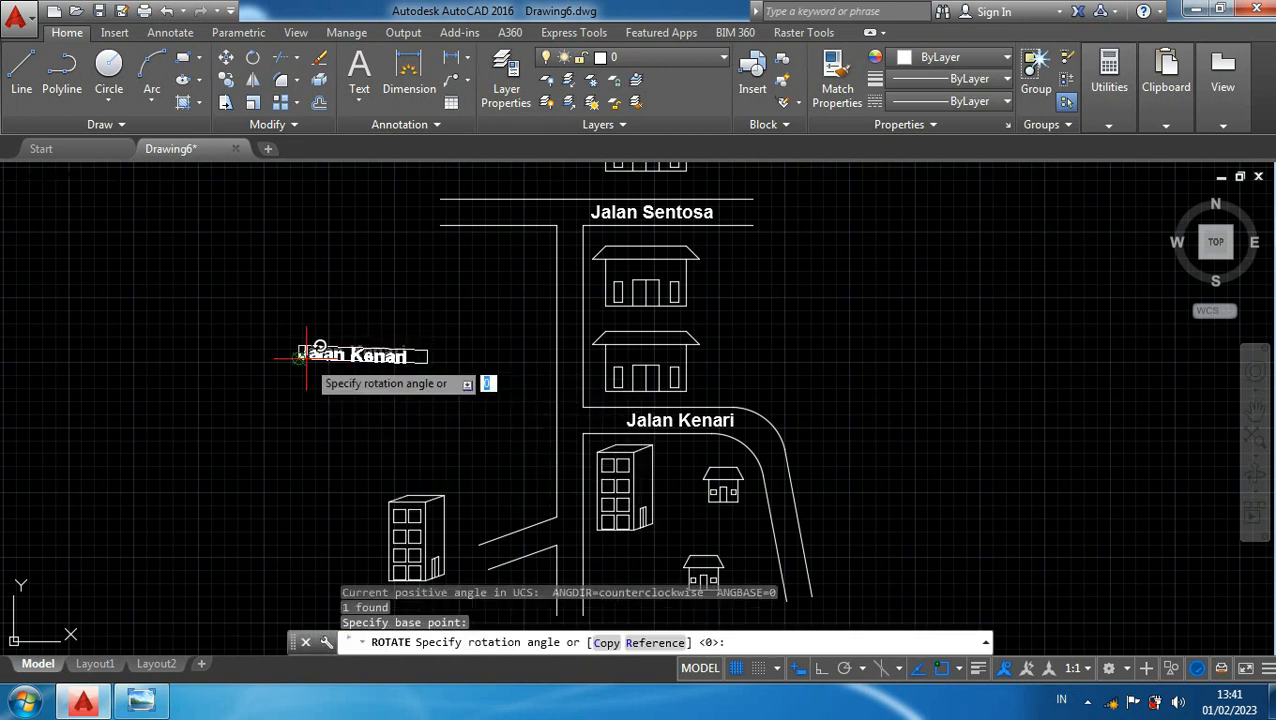
{"action": "key", "text": "F8"}
{"action": "left_click", "coordinate": [298, 516]}
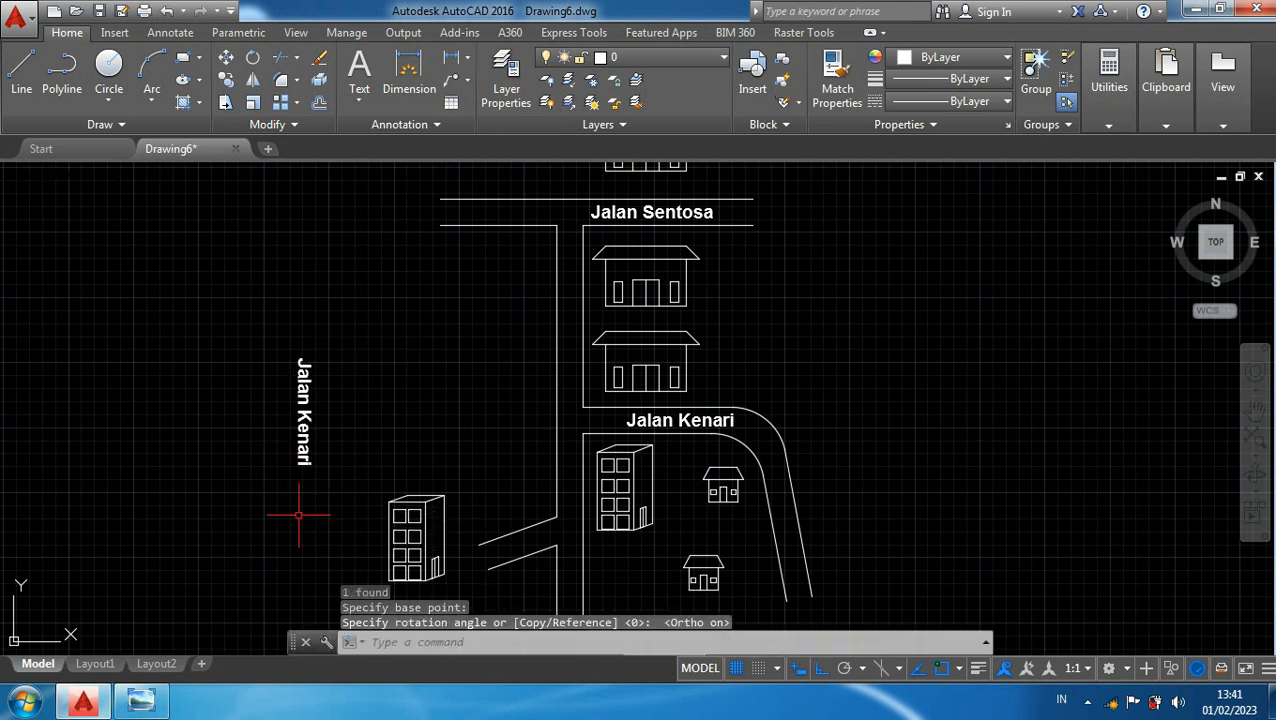
- Change the rotated label's text to "Jalan Melati"
{"action": "scroll", "coordinate": [297, 481], "scroll_direction": "up", "scroll_amount": 2}
{"action": "double_click", "coordinate": [317, 430]}
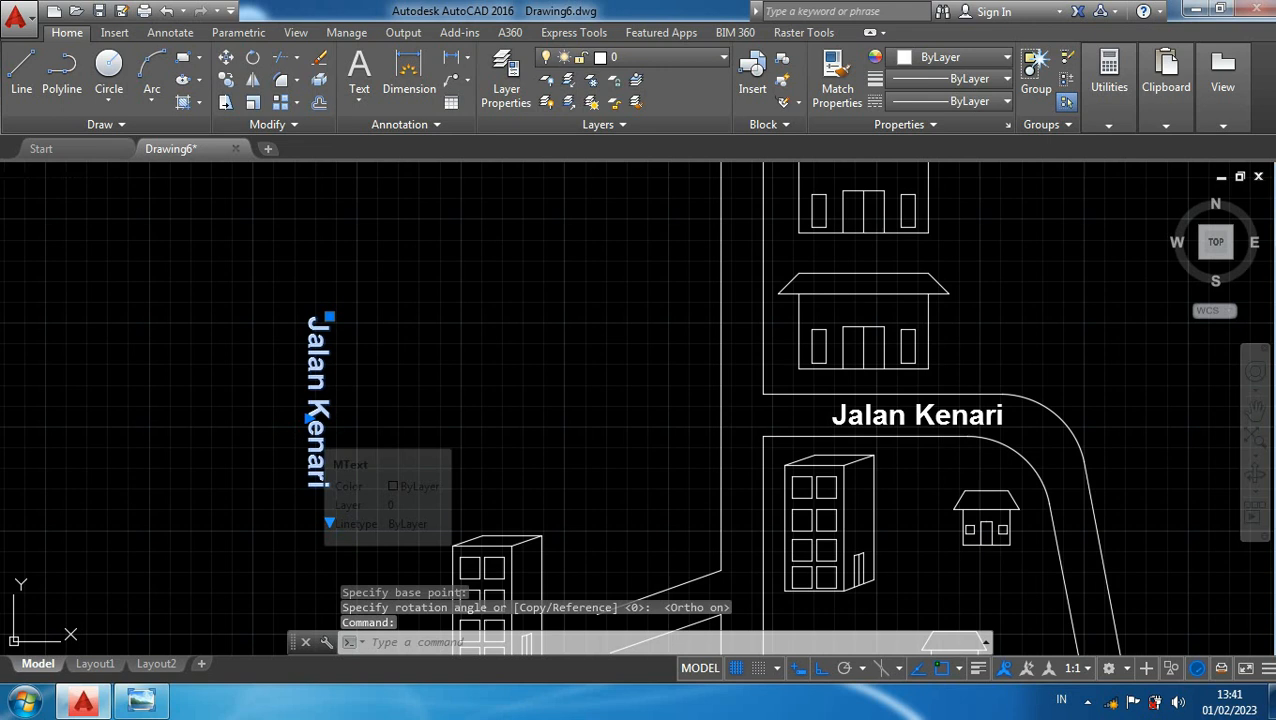
{"action": "left_click_drag", "start_coordinate": [412, 330], "coordinate": [579, 326]}
{"action": "type", "text": "Melati"}
{"action": "left_click", "coordinate": [551, 431]}
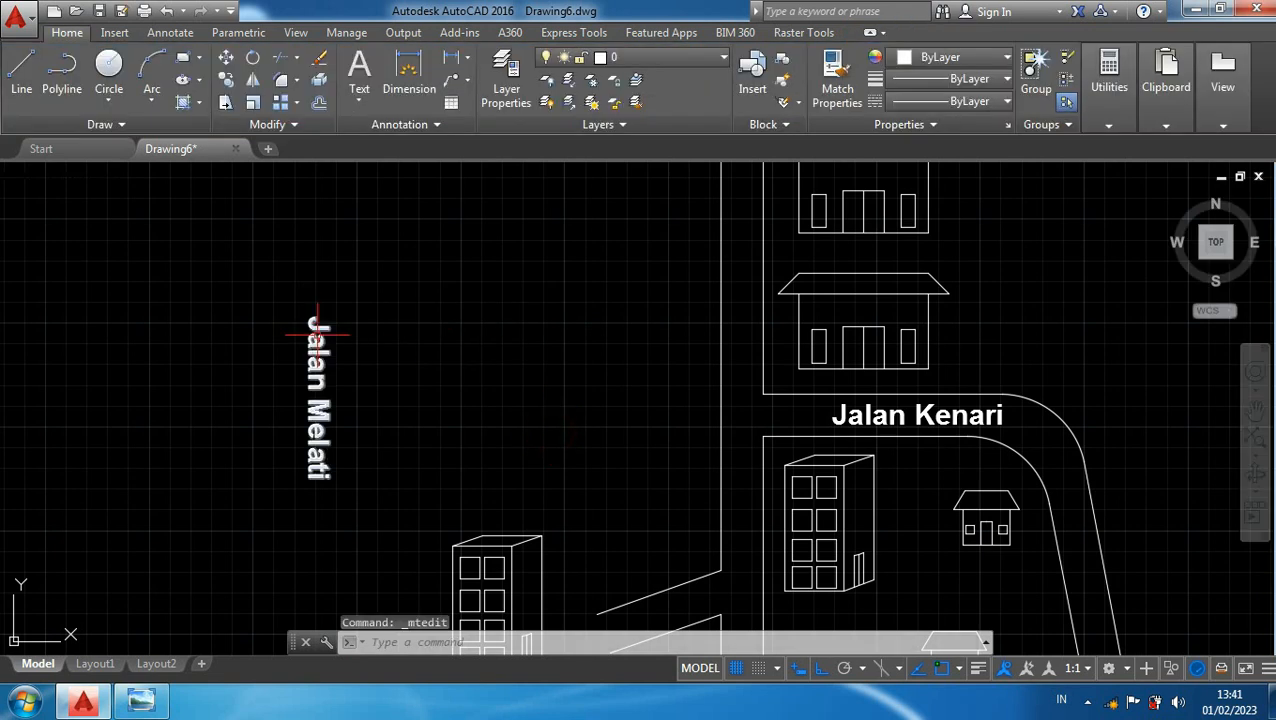
- Move the "Jalan Melati" label between the two lines of the vertical road, just below the Jalan Sentosa junction, with Ortho off
{"action": "left_click", "coordinate": [318, 330]}
{"action": "type", "text": "m"}
{"action": "key", "text": "Return"}
{"action": "scroll", "coordinate": [319, 330], "scroll_direction": "down", "scroll_amount": 2}
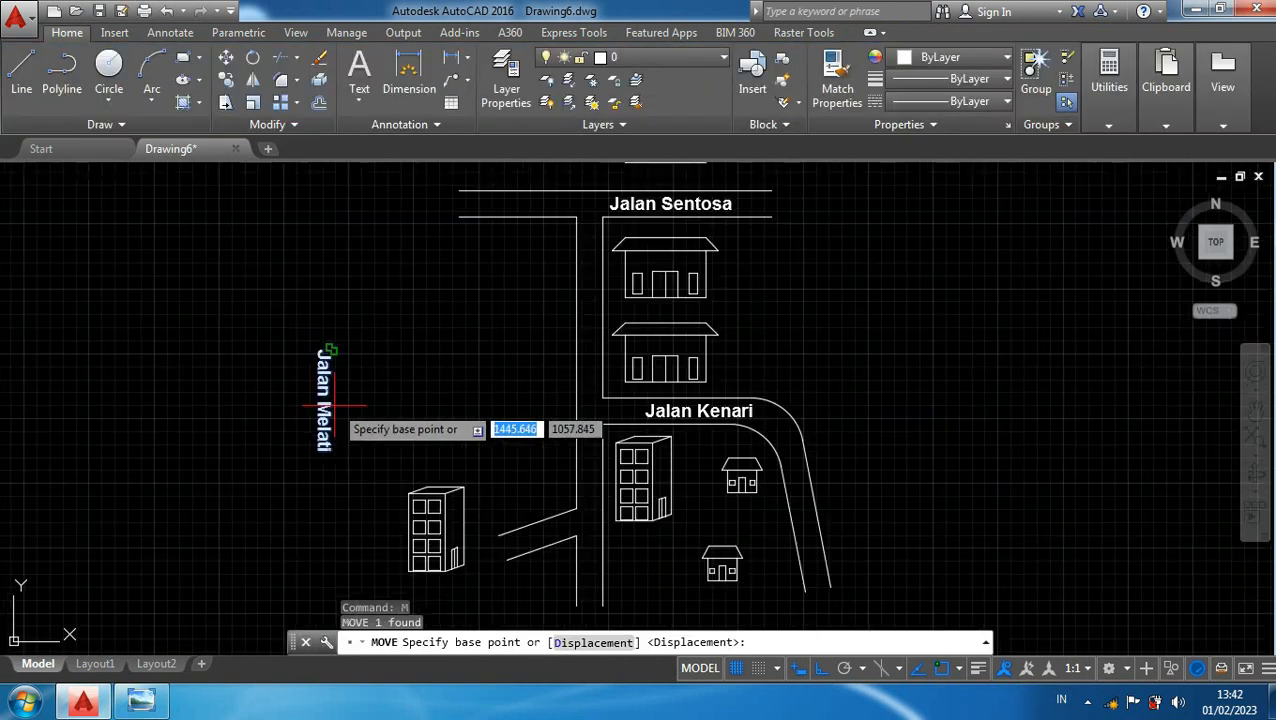
{"action": "left_click", "coordinate": [320, 350]}
{"action": "scroll", "coordinate": [524, 310], "scroll_direction": "up", "scroll_amount": 2}
{"action": "middle_click_drag", "start_coordinate": [584, 276], "coordinate": [590, 328]}
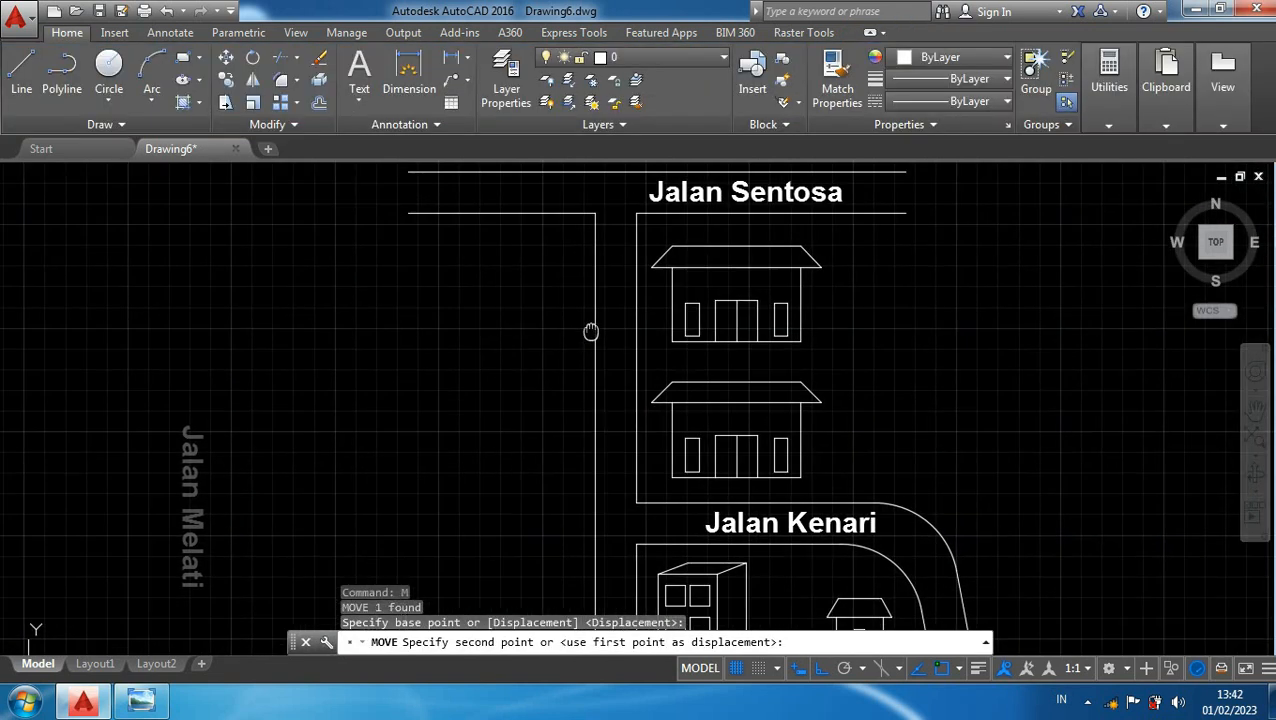
{"action": "scroll", "coordinate": [620, 285], "scroll_direction": "up", "scroll_amount": 2}
{"action": "scroll", "coordinate": [624, 276], "scroll_direction": "down", "scroll_amount": 2}
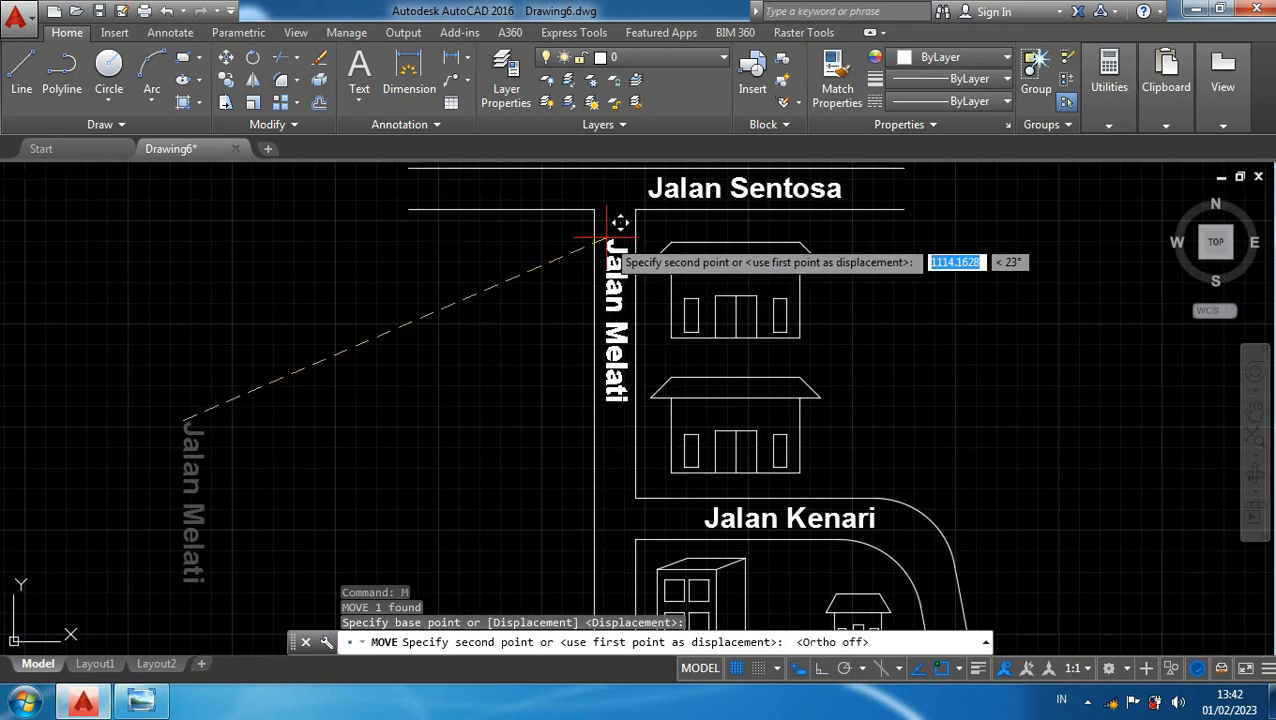
{"action": "scroll", "coordinate": [604, 240], "scroll_direction": "up", "scroll_amount": 2}
{"action": "left_click", "coordinate": [603, 238]}
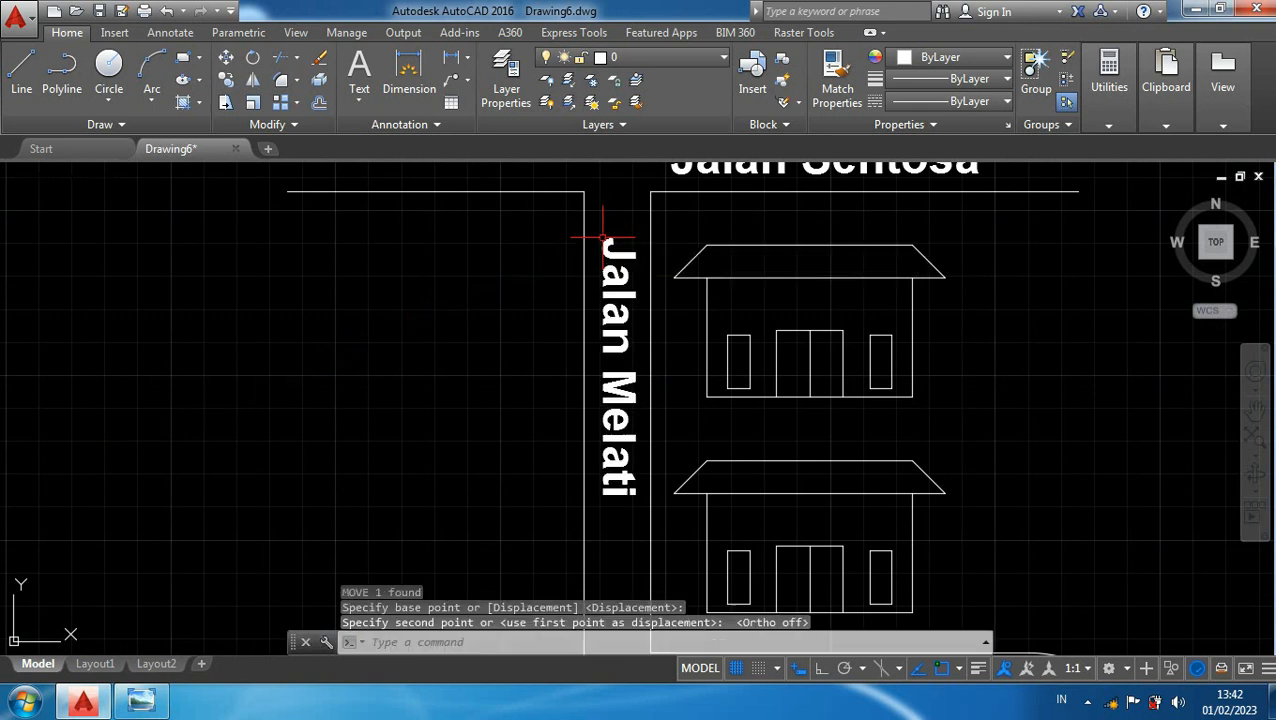
{"action": "key", "text": "Escape"}
- Draw a vertical line 100 units long downward in the empty area west of the "Jalan Melati" road, with Ortho on
{"action": "scroll", "coordinate": [512, 334], "scroll_direction": "down", "scroll_amount": 3}
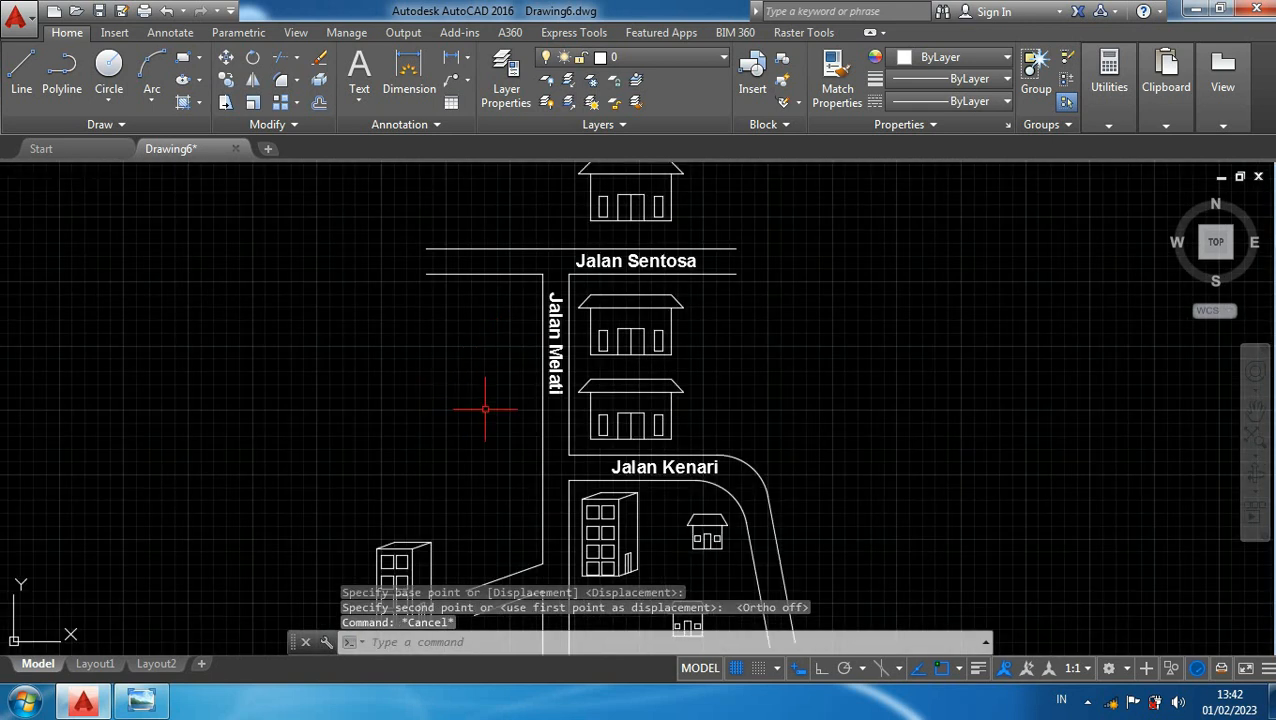
{"action": "middle_click_drag", "start_coordinate": [494, 424], "coordinate": [520, 348]}
{"action": "scroll", "coordinate": [482, 280], "scroll_direction": "up", "scroll_amount": 2}
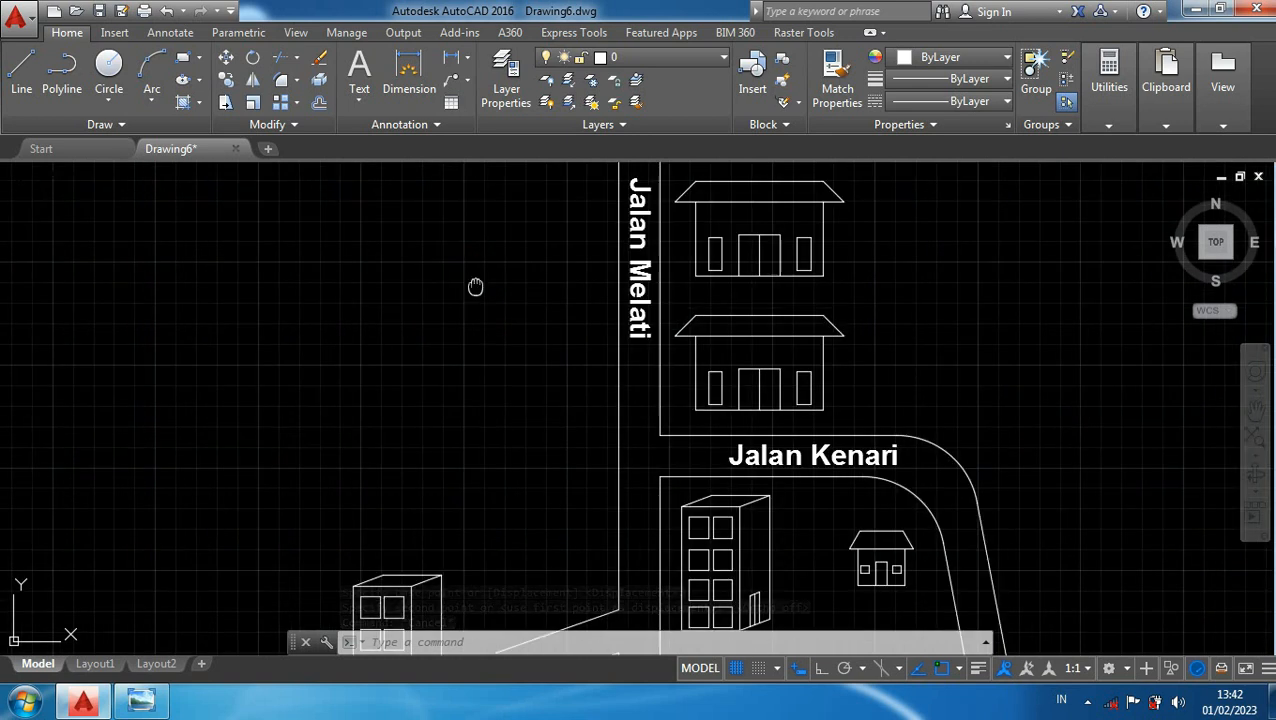
{"action": "middle_click_drag", "start_coordinate": [476, 285], "coordinate": [464, 368]}
{"action": "scroll", "coordinate": [436, 362], "scroll_direction": "down", "scroll_amount": 2}
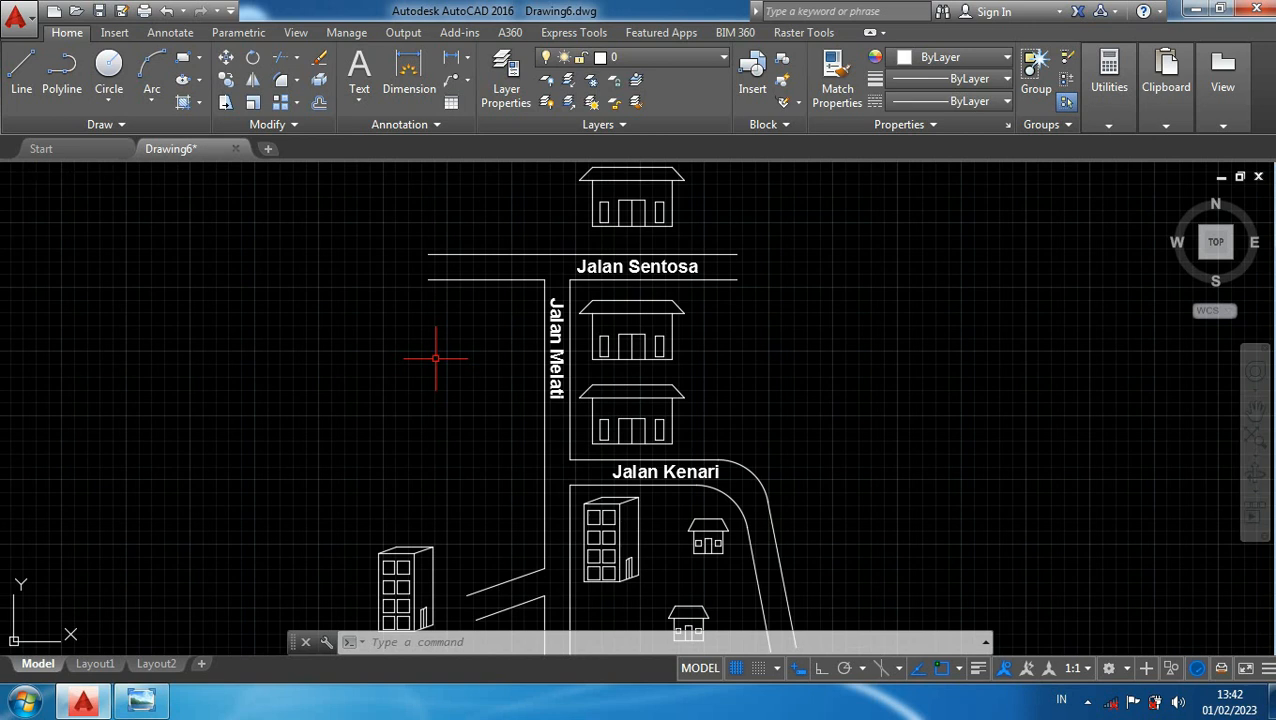
{"action": "type", "text": "L"}
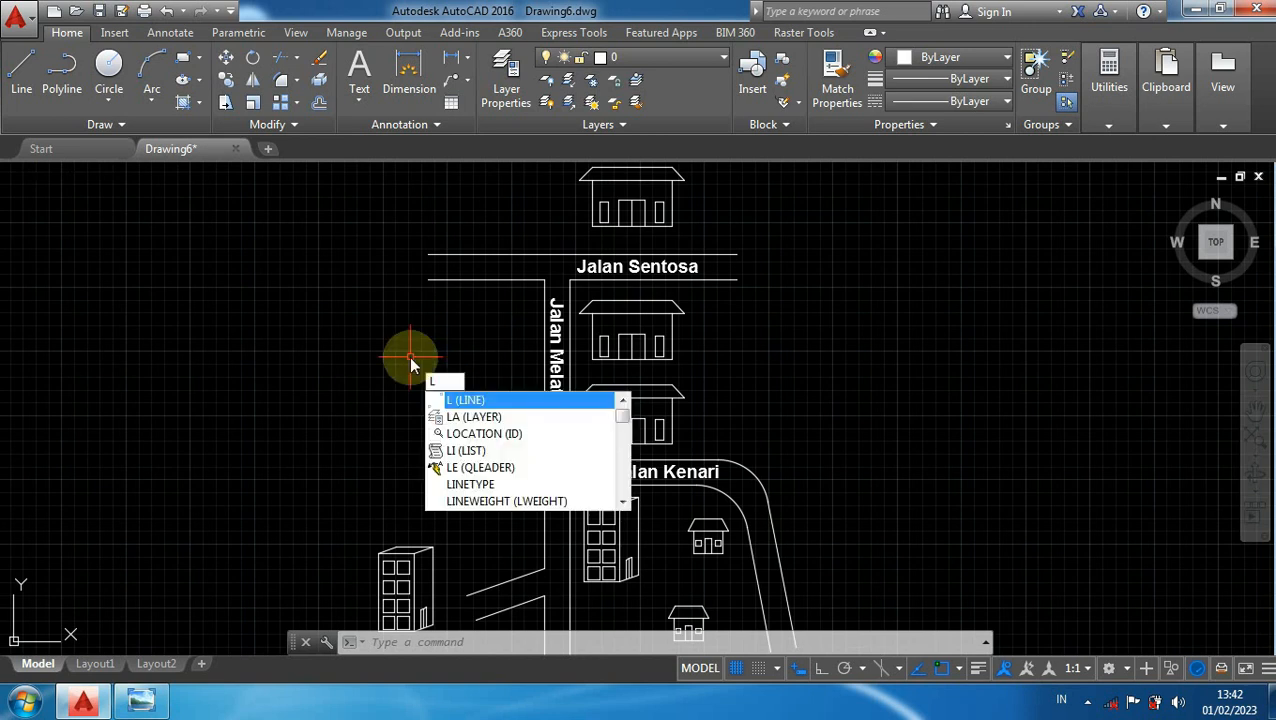
{"action": "key", "text": "Return"}
{"action": "left_click", "coordinate": [402, 339]}
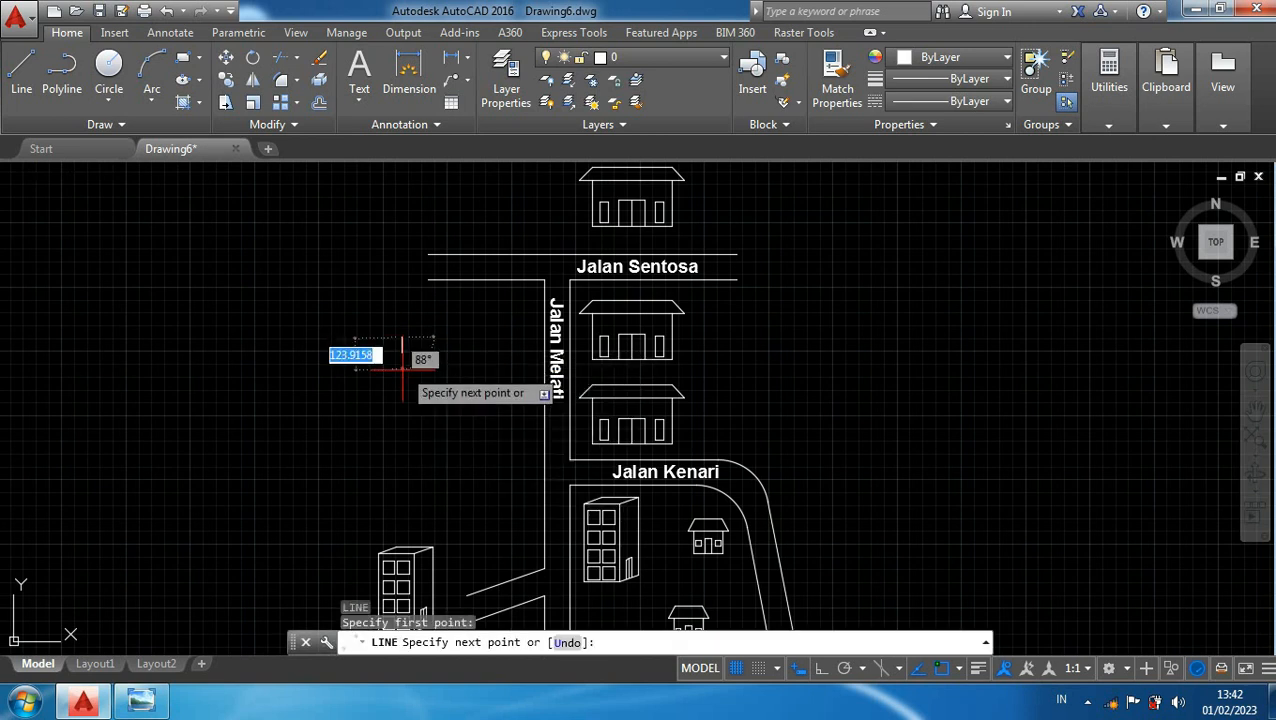
{"action": "key", "text": "F8"}
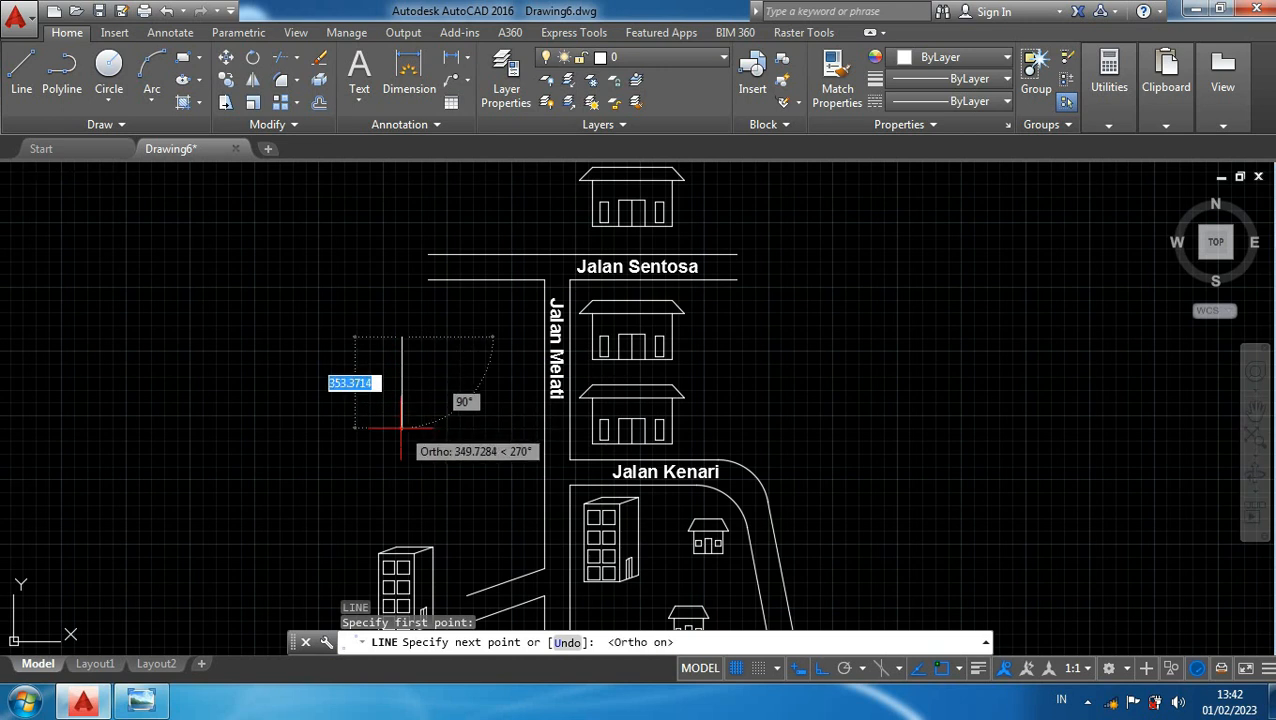
{"action": "type", "text": "100"}
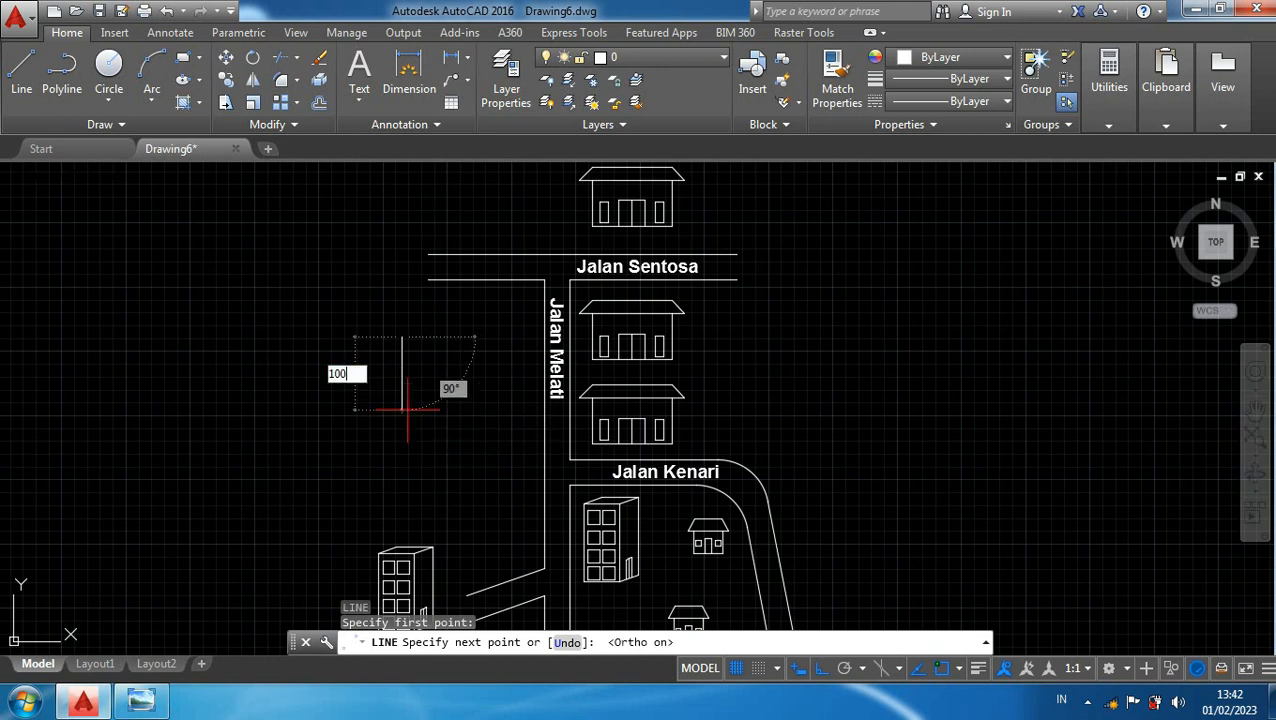
{"action": "key", "text": "Return"}
{"action": "key", "text": "Return"}
- Draw a slanted arrowhead line about 23 units long up and to the west from the vertical line's lower end, with Ortho off
{"action": "scroll", "coordinate": [410, 380], "scroll_direction": "up", "scroll_amount": 4}
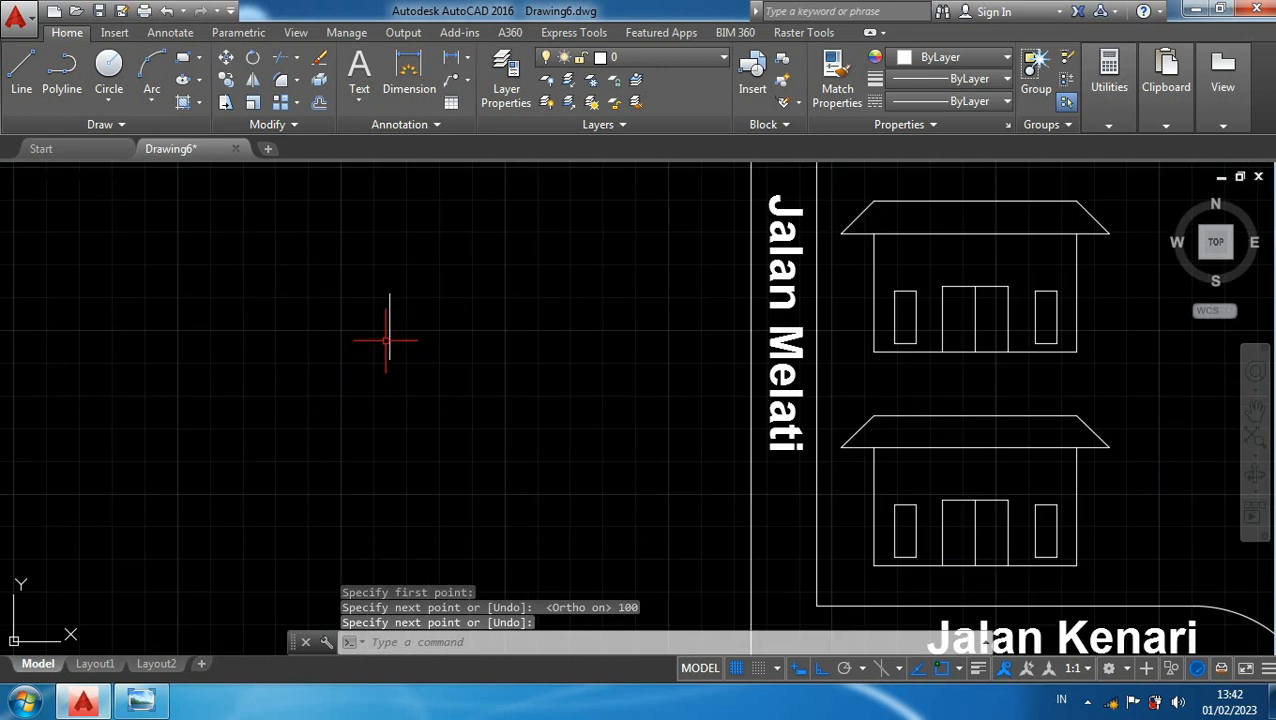
{"action": "key", "text": "Return"}
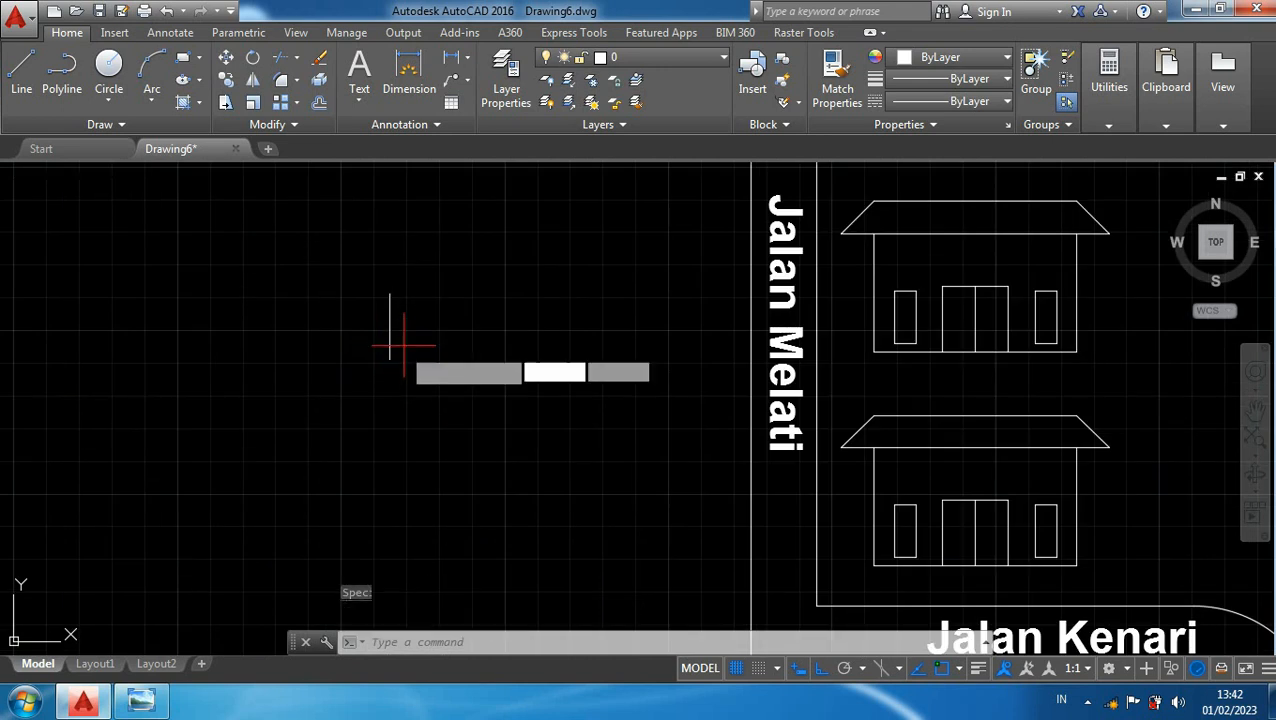
{"action": "scroll", "coordinate": [404, 345], "scroll_direction": "up", "scroll_amount": 2}
{"action": "left_click", "coordinate": [376, 362]}
{"action": "scroll", "coordinate": [375, 345], "scroll_direction": "up", "scroll_amount": 2}
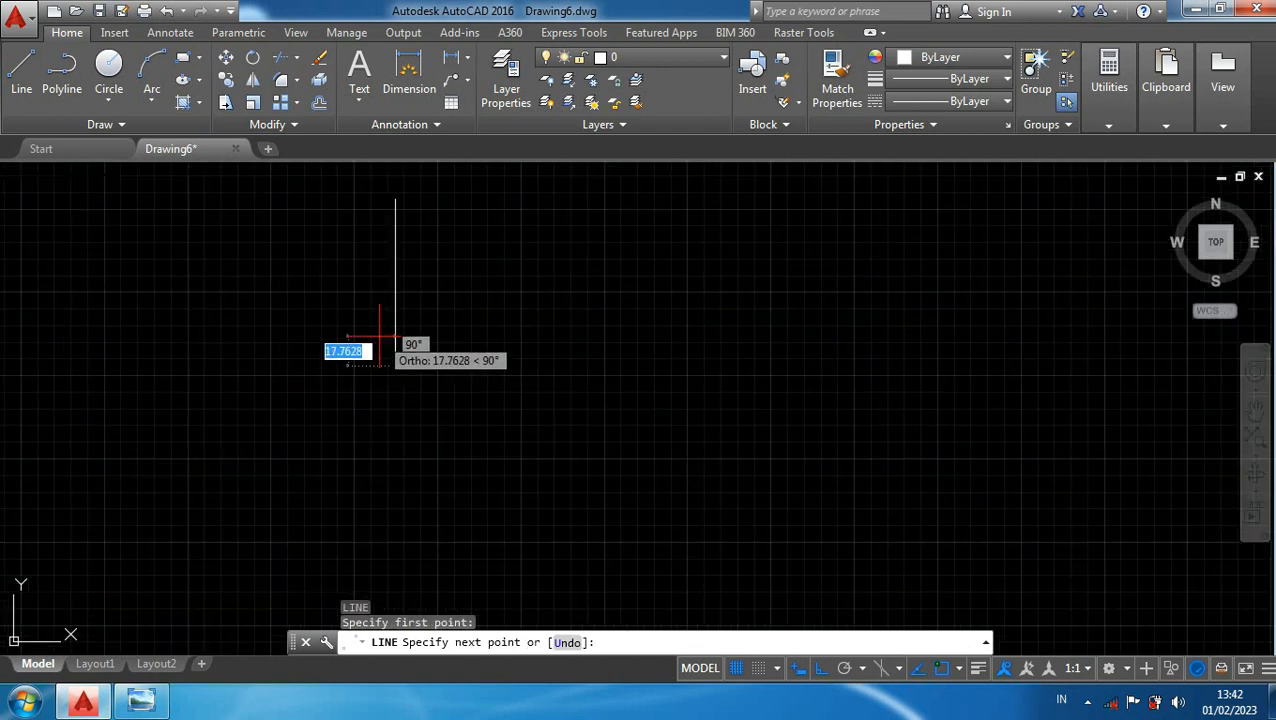
{"action": "key", "text": "F8"}
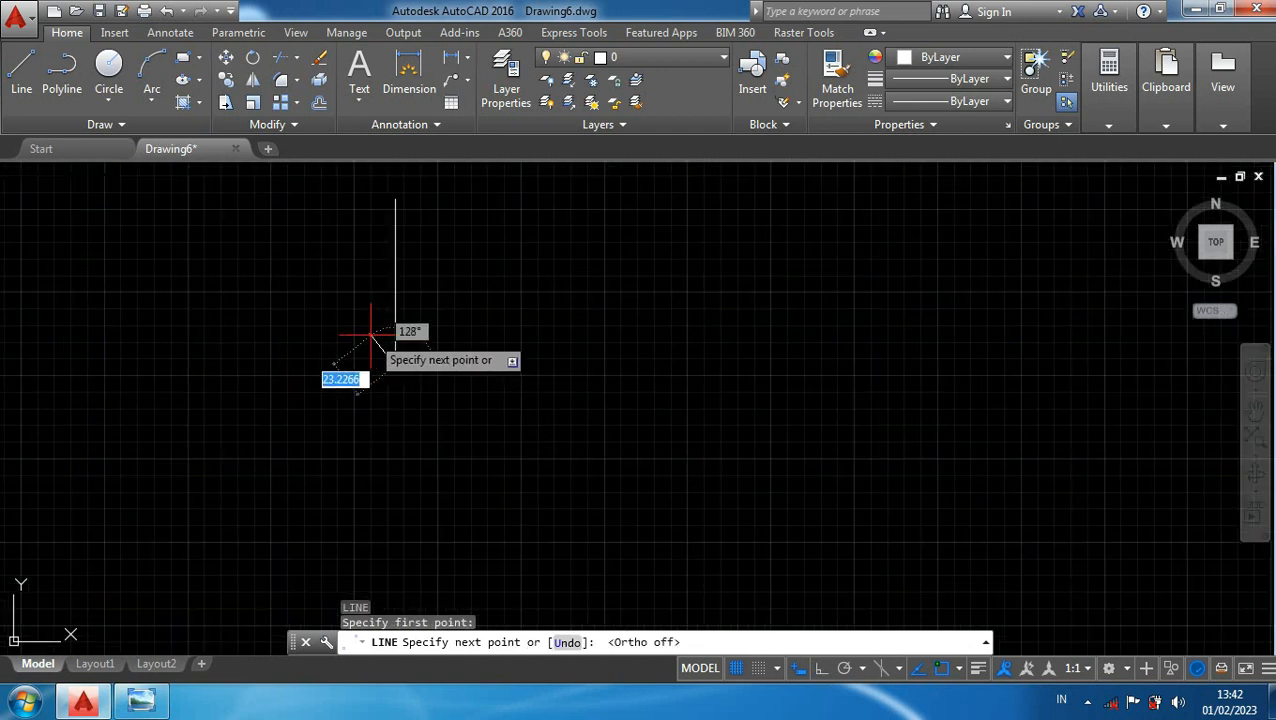
{"action": "left_click", "coordinate": [371, 335]}
{"action": "key", "text": "Return"}
{"action": "key", "text": "Return"}
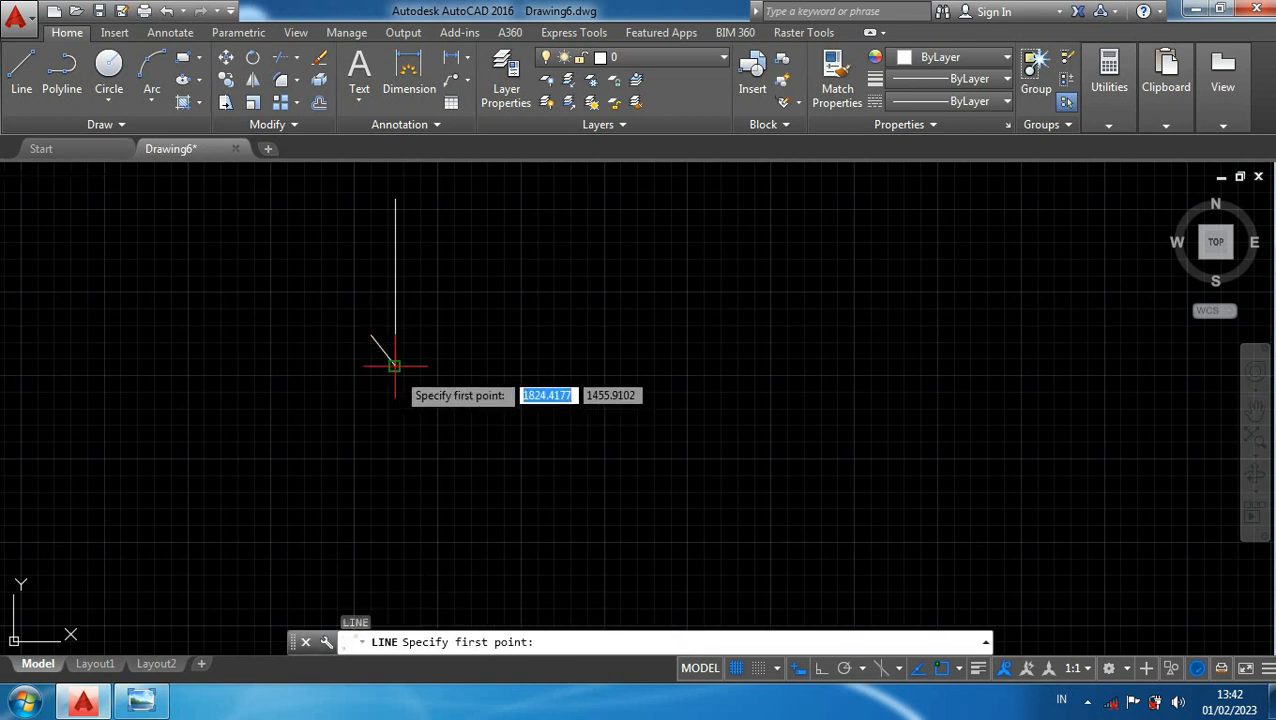
{"action": "key", "text": "Escape"}
- Mirror the slanted arrowhead line about the vertical line, with Ortho on, keeping the original
{"action": "left_click", "coordinate": [383, 350]}
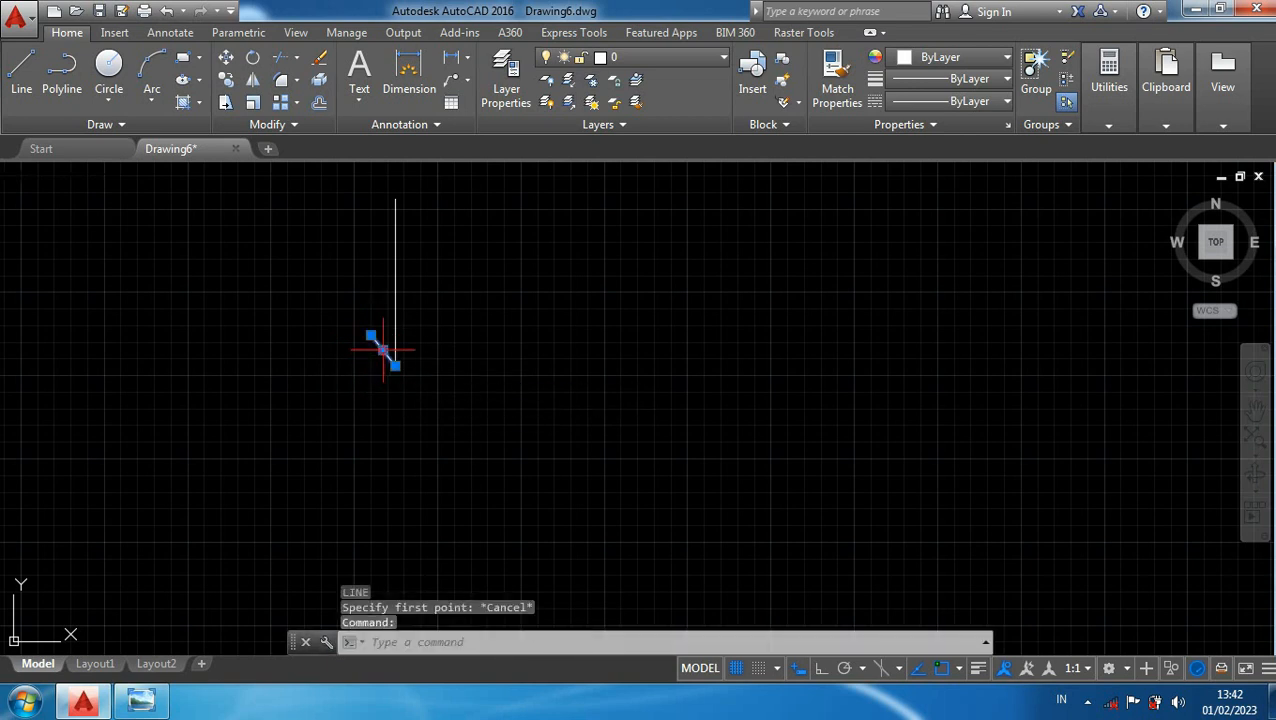
{"action": "type", "text": "mi"}
{"action": "key", "text": "Return"}
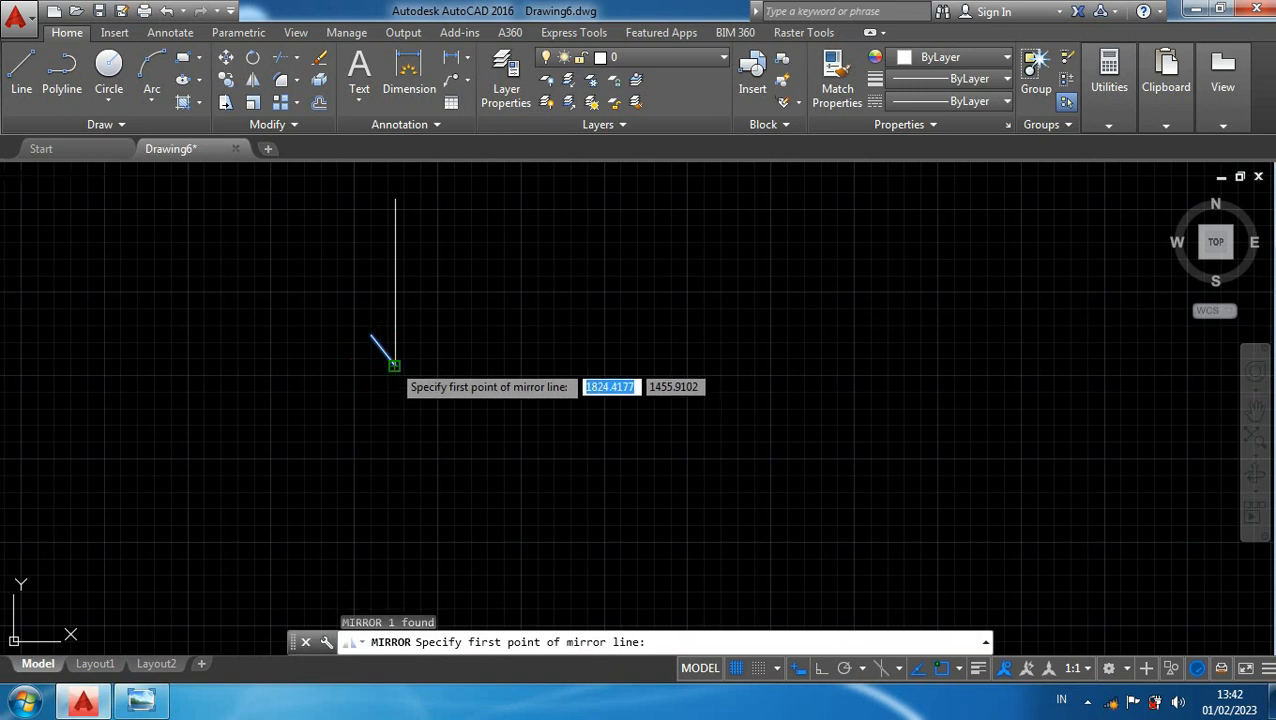
{"action": "left_click", "coordinate": [395, 365]}
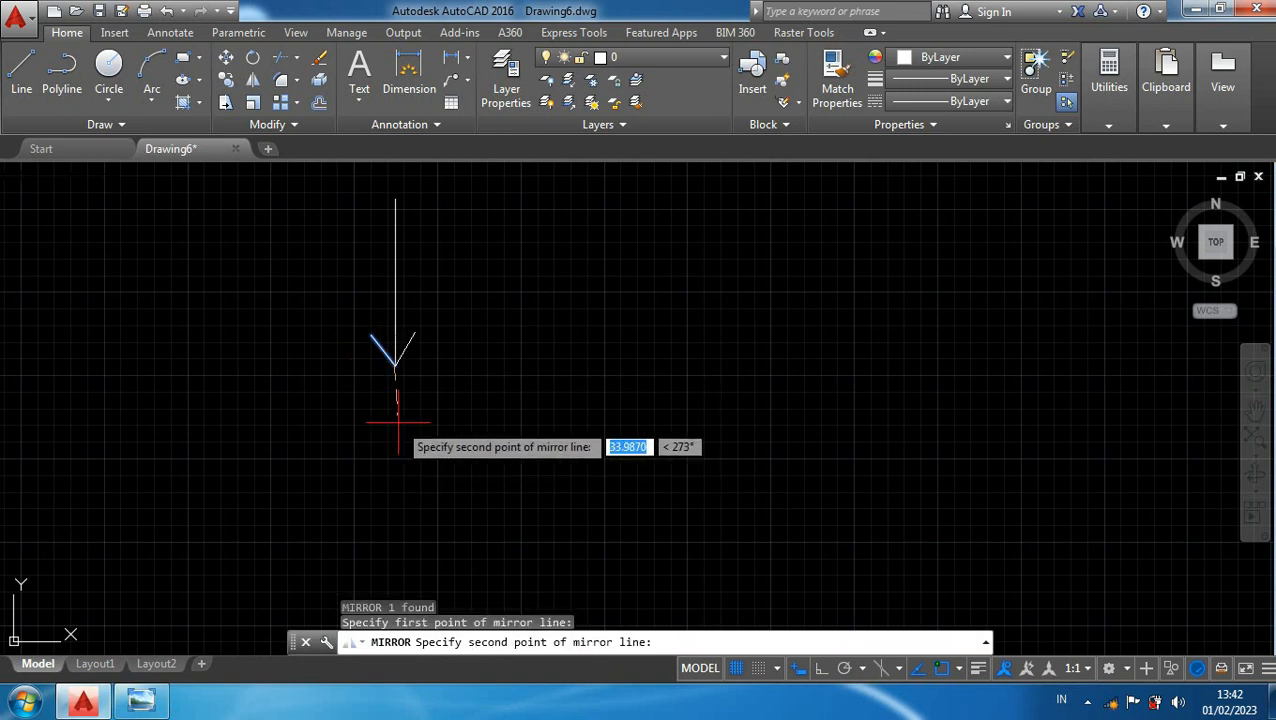
{"action": "key", "text": "F8"}
{"action": "left_click", "coordinate": [397, 428]}
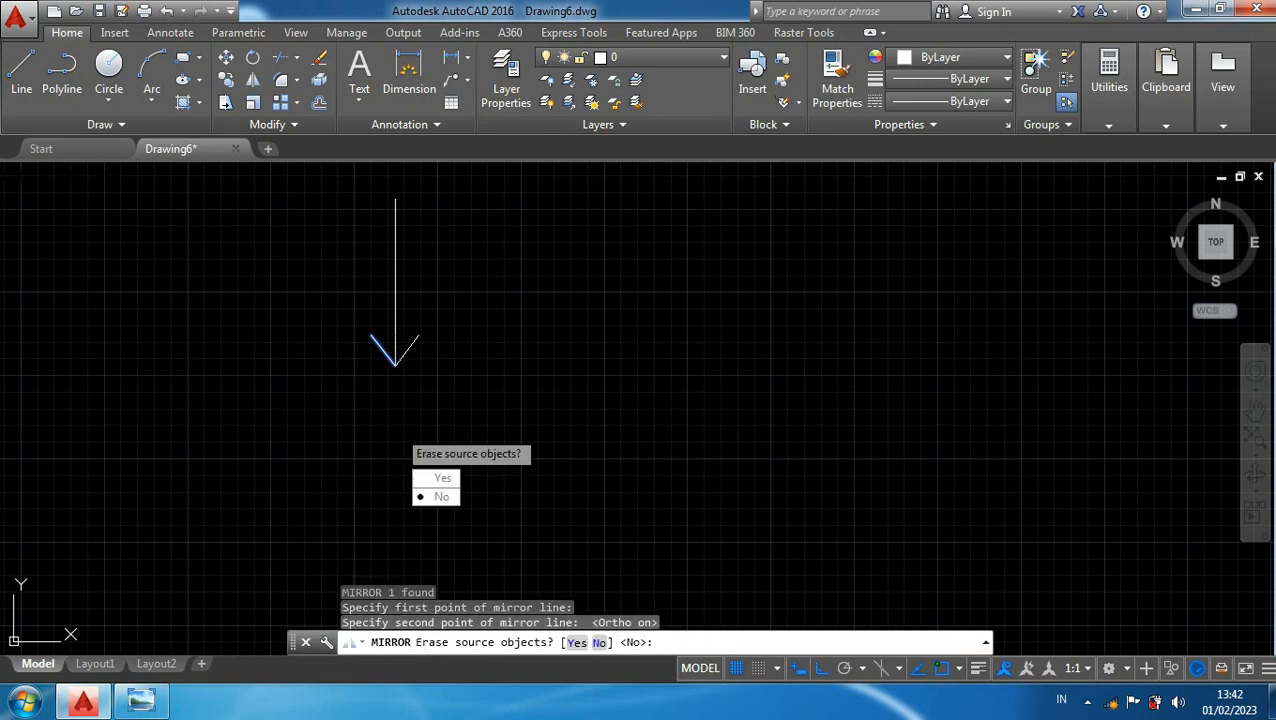
{"action": "key", "text": "Return"}
- Mirror the whole downward arrow about a horizontal axis through its tip, keeping the original
{"action": "scroll", "coordinate": [421, 390], "scroll_direction": "down", "scroll_amount": 2}
{"action": "middle_click_drag", "start_coordinate": [425, 399], "coordinate": [540, 418]}
{"action": "left_click", "coordinate": [540, 418]}
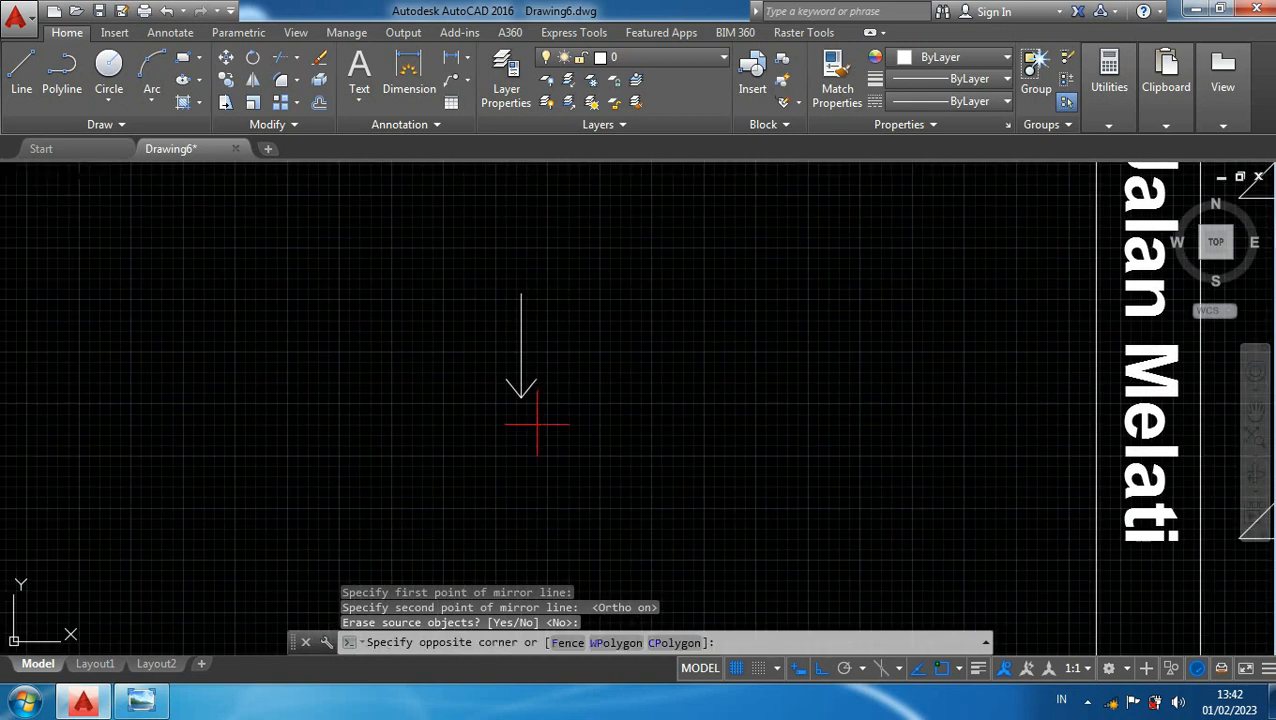
{"action": "left_click", "coordinate": [466, 351]}
{"action": "type", "text": "m"}
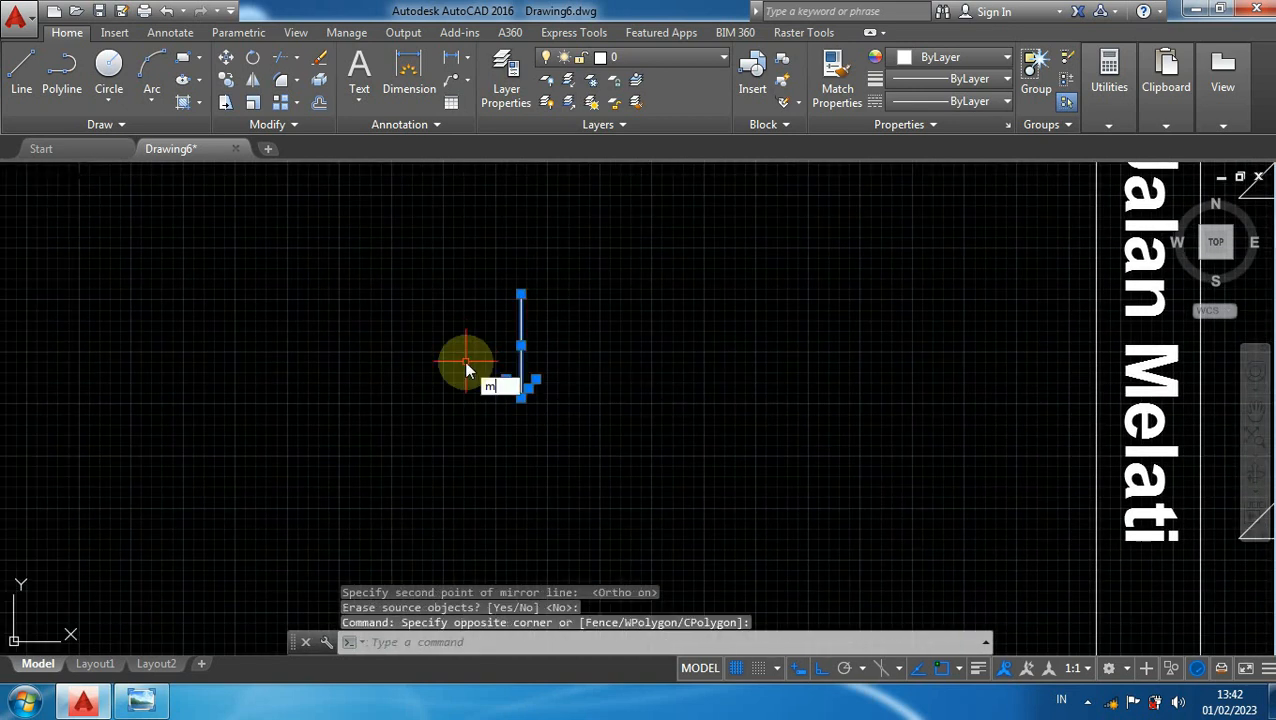
{"action": "type", "text": "i"}
{"action": "key", "text": "Return"}
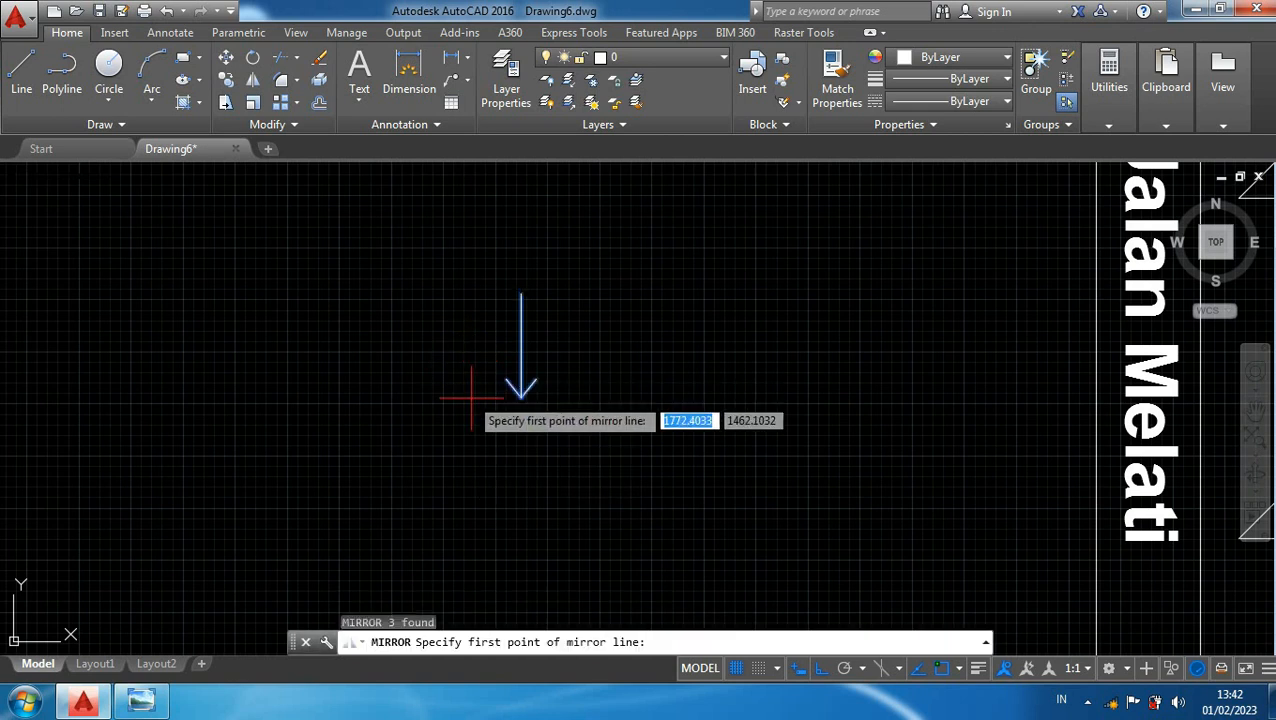
{"action": "left_click", "coordinate": [520, 398]}
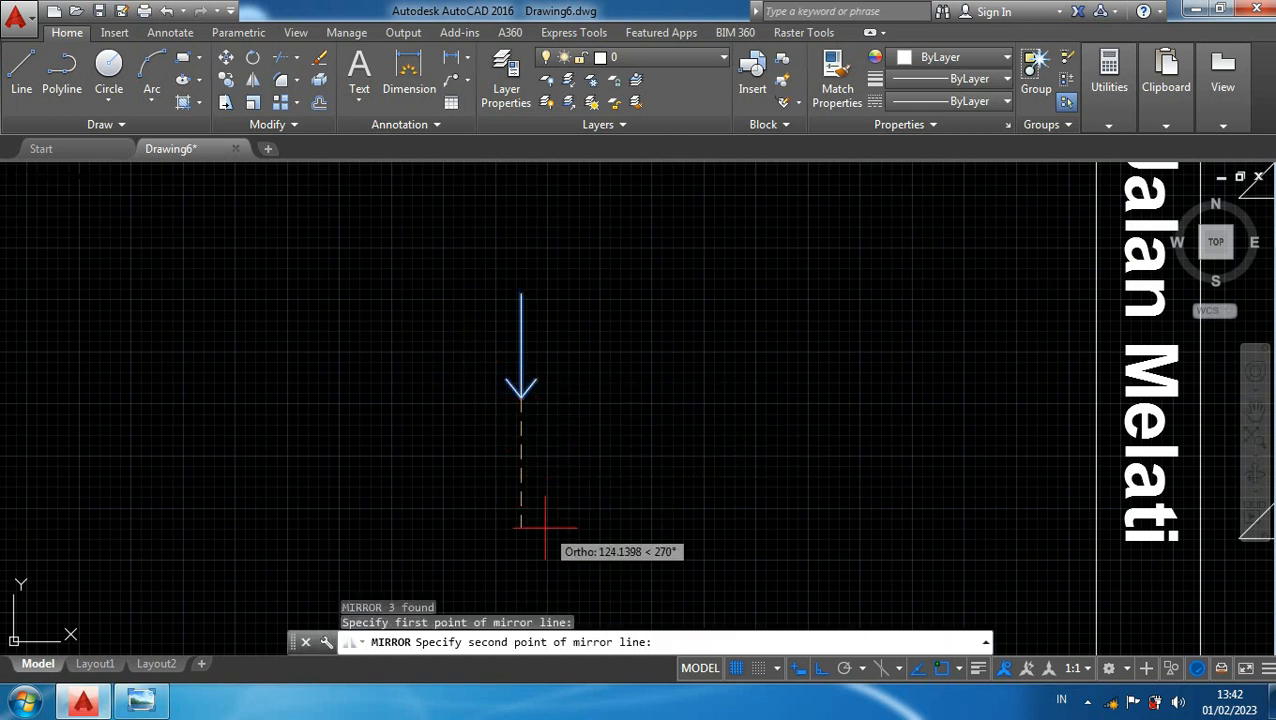
{"action": "left_click", "coordinate": [634, 437]}
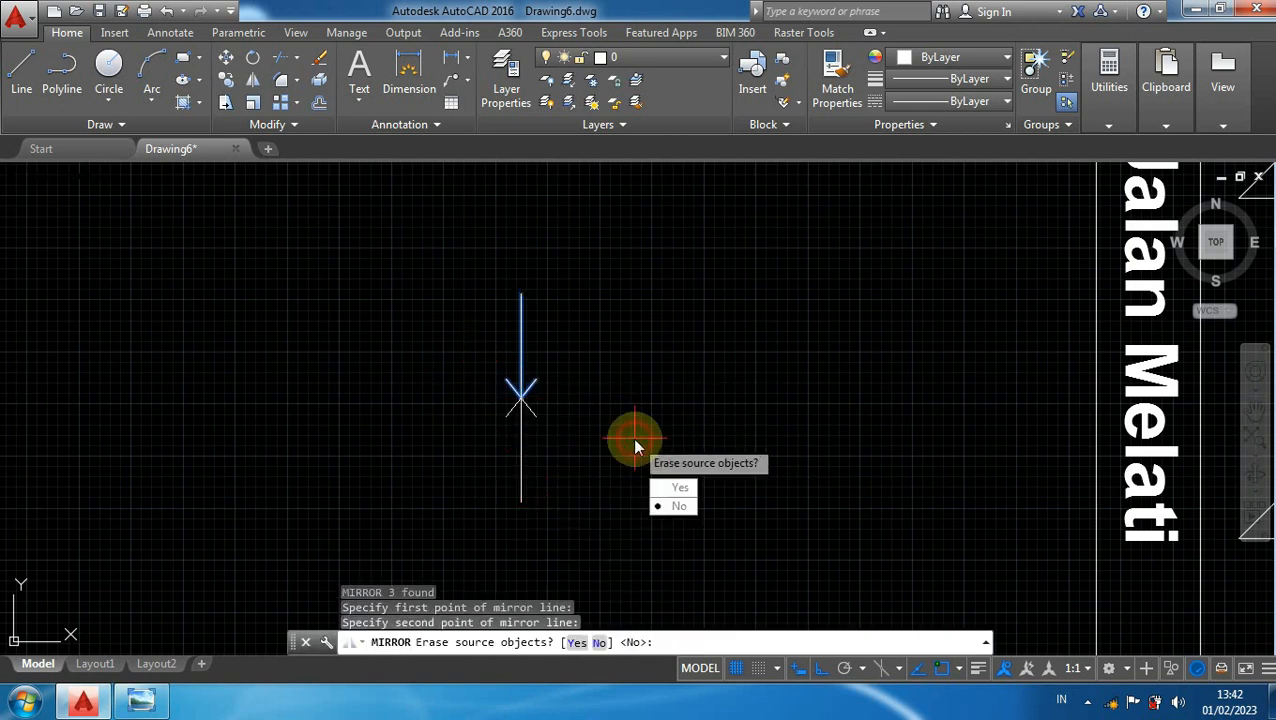
{"action": "key", "text": "Return"}
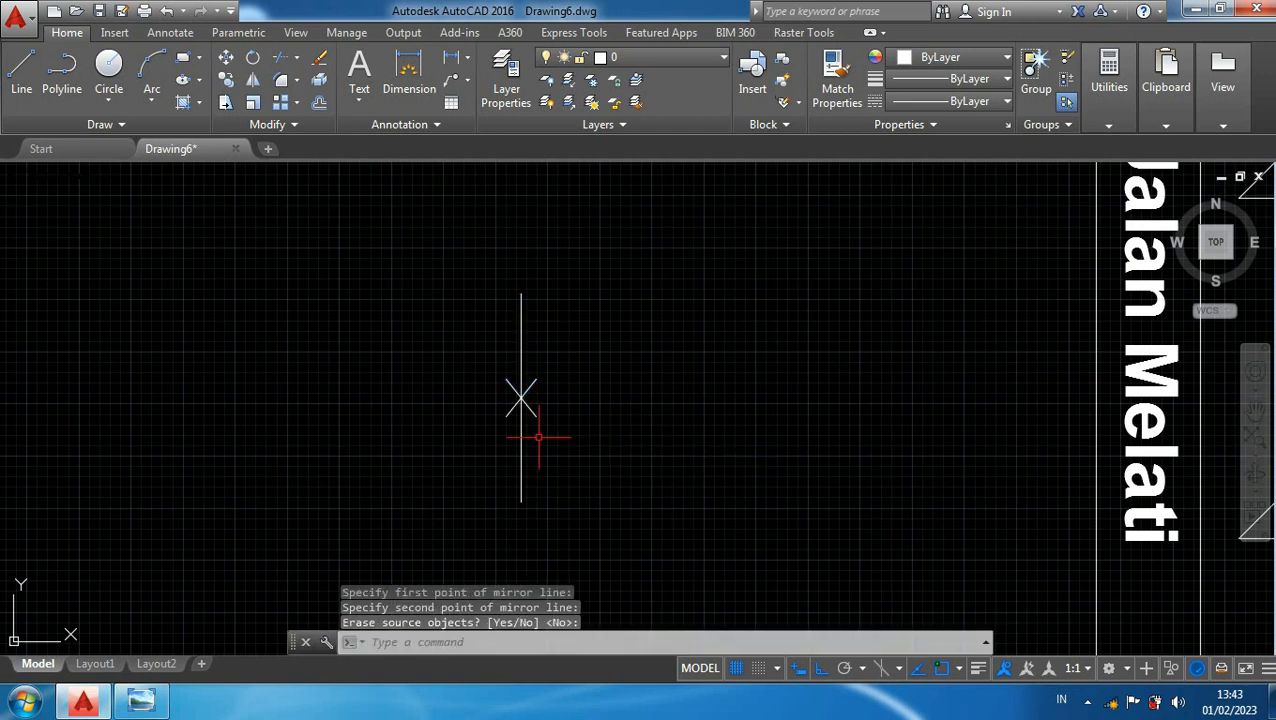
- Move the mirrored upward arrow straight down, leaving a gap below the downward arrow
{"action": "scroll", "coordinate": [576, 383], "scroll_direction": "up", "scroll_amount": 3}
{"action": "left_click", "coordinate": [590, 400]}
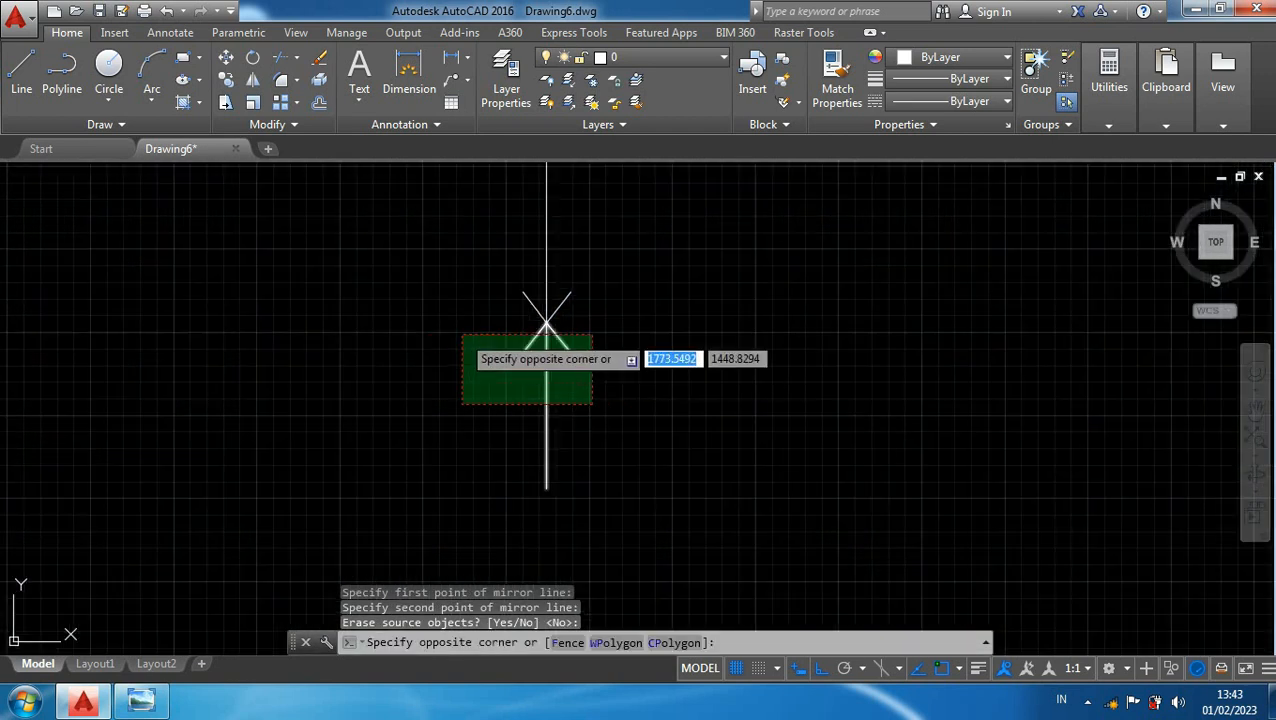
{"action": "left_click", "coordinate": [462, 351]}
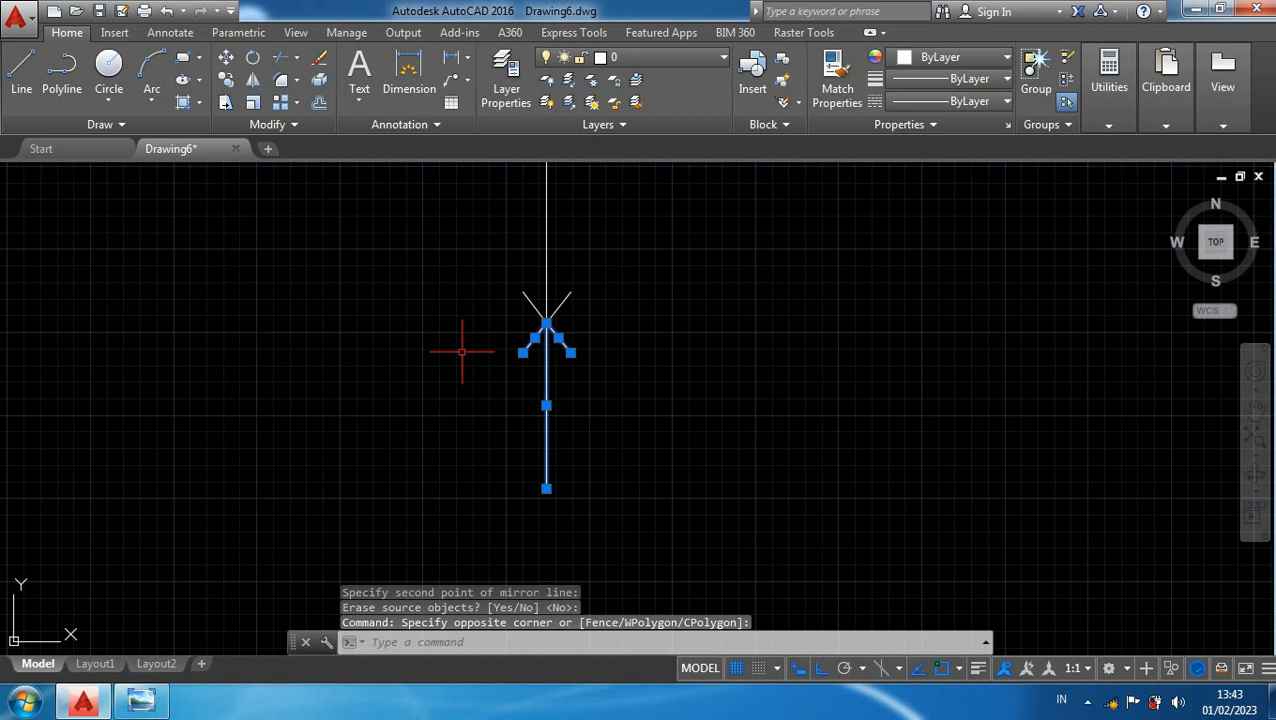
{"action": "type", "text": "m"}
{"action": "key", "text": "Return"}
{"action": "left_click", "coordinate": [727, 383]}
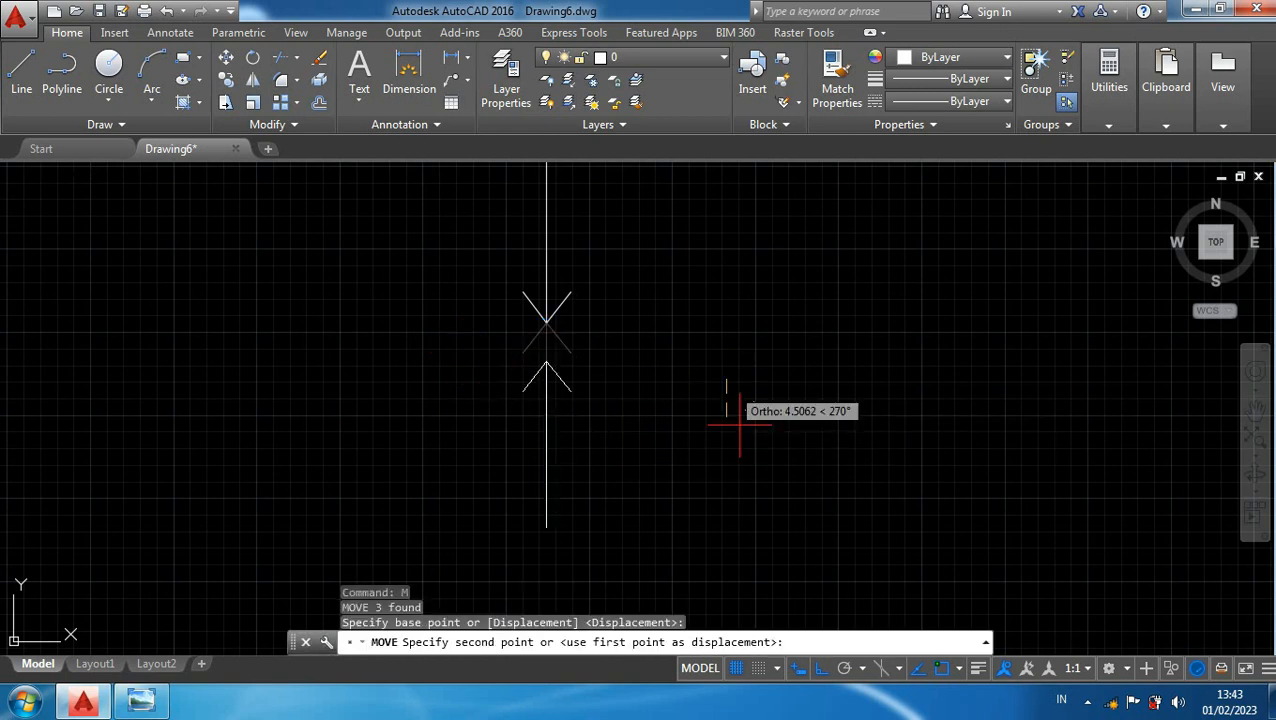
{"action": "middle_click_drag", "start_coordinate": [755, 533], "coordinate": [779, 390]}
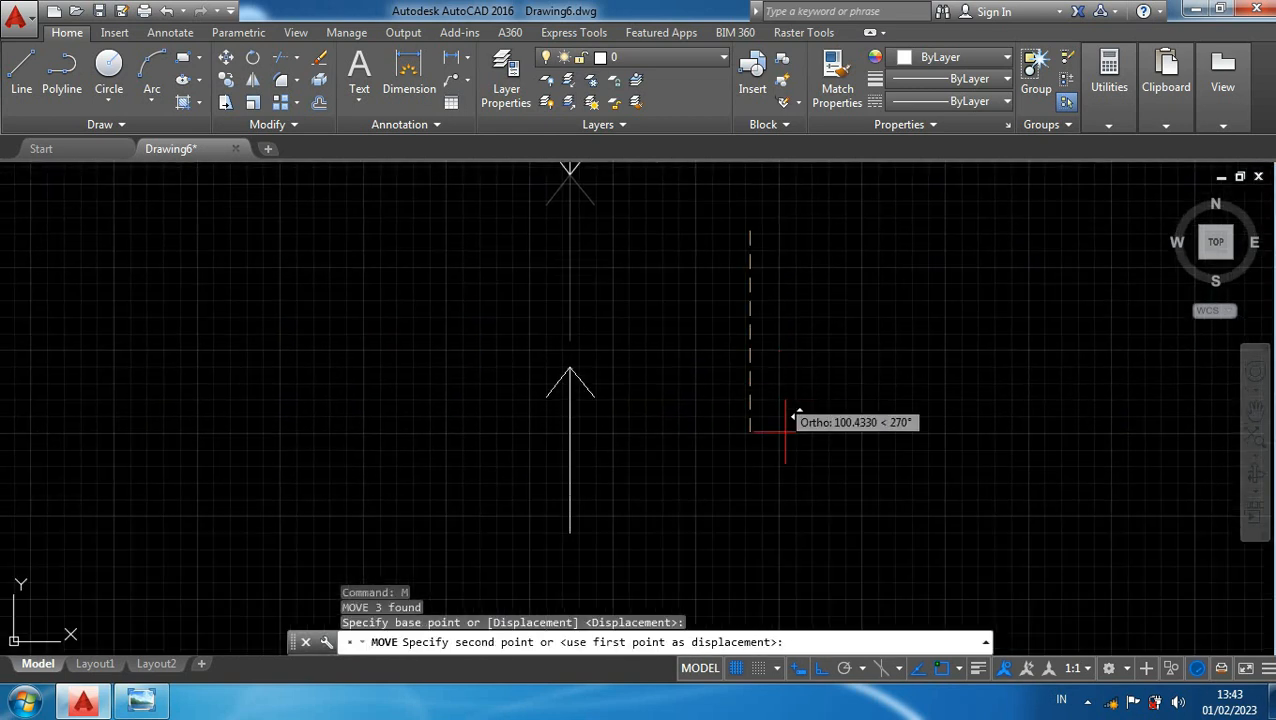
{"action": "left_click", "coordinate": [790, 455]}
{"action": "key", "text": "Escape"}
{"action": "scroll", "coordinate": [786, 450], "scroll_direction": "down", "scroll_amount": 6}
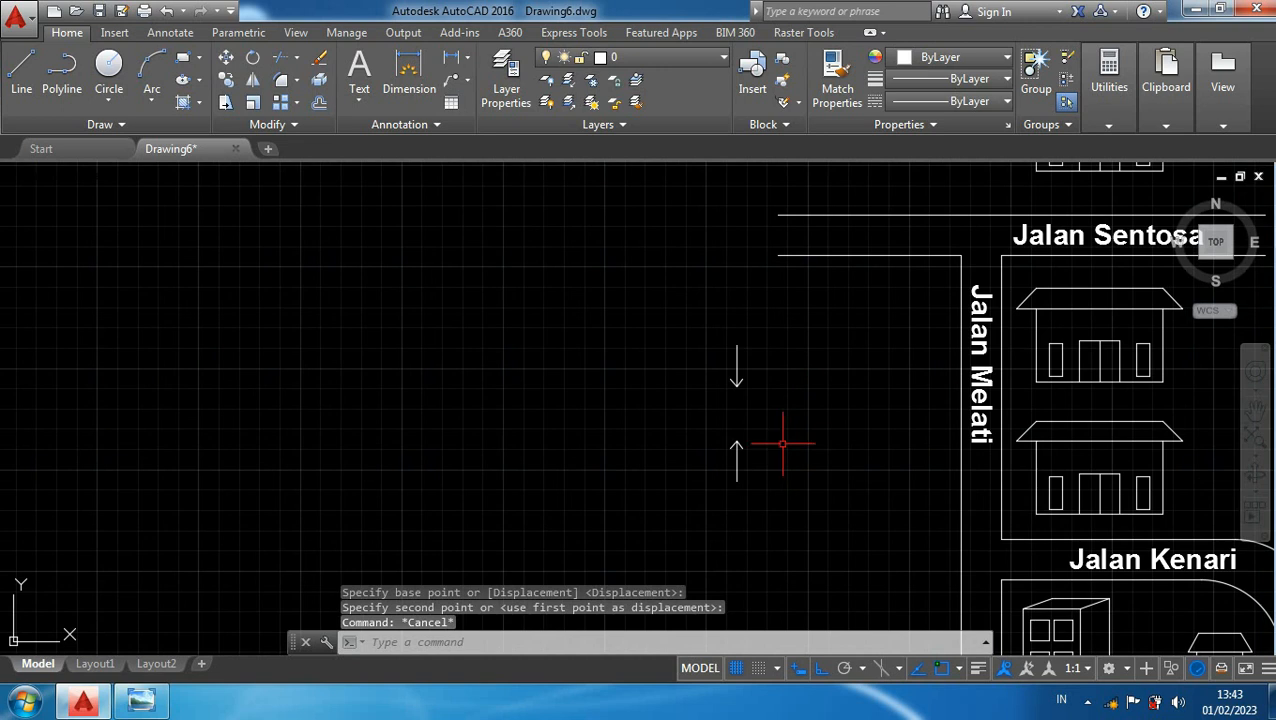
- Copy the downward arrow horizontally to the east, between the original arrow and the Jalan Melati road
{"action": "left_click", "coordinate": [760, 395]}
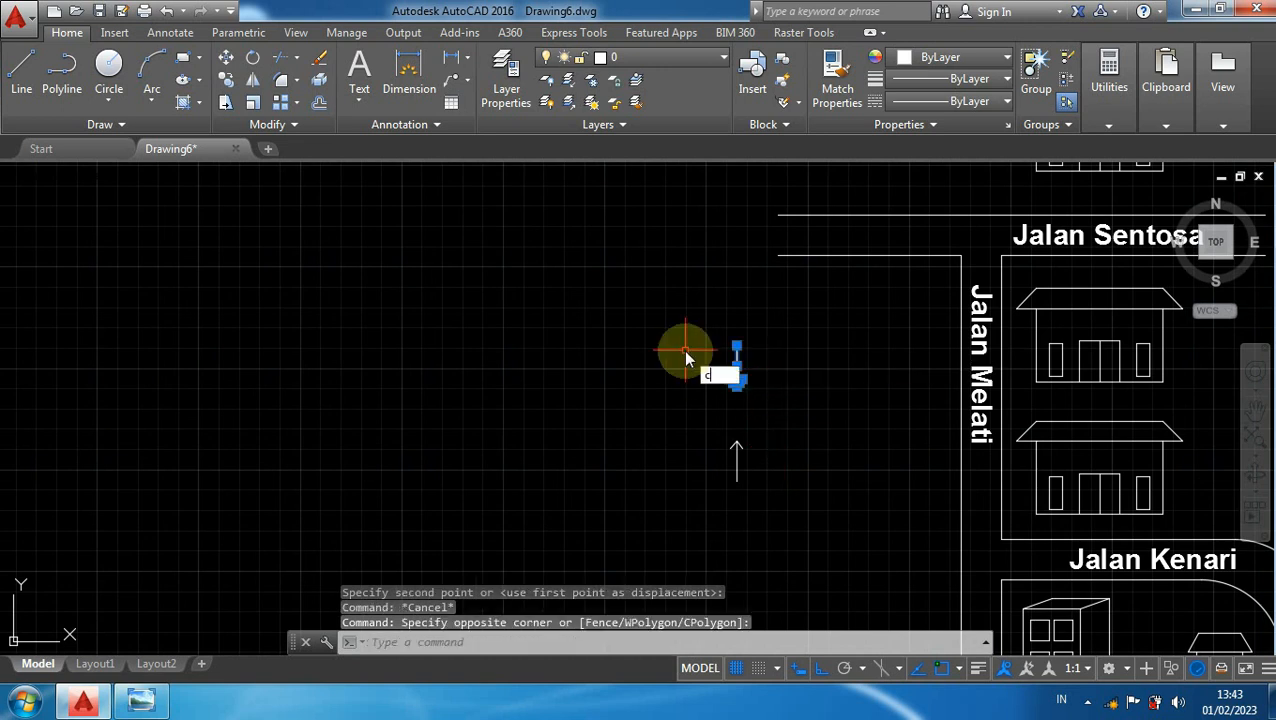
{"action": "type", "text": "o"}
{"action": "key", "text": "Return"}
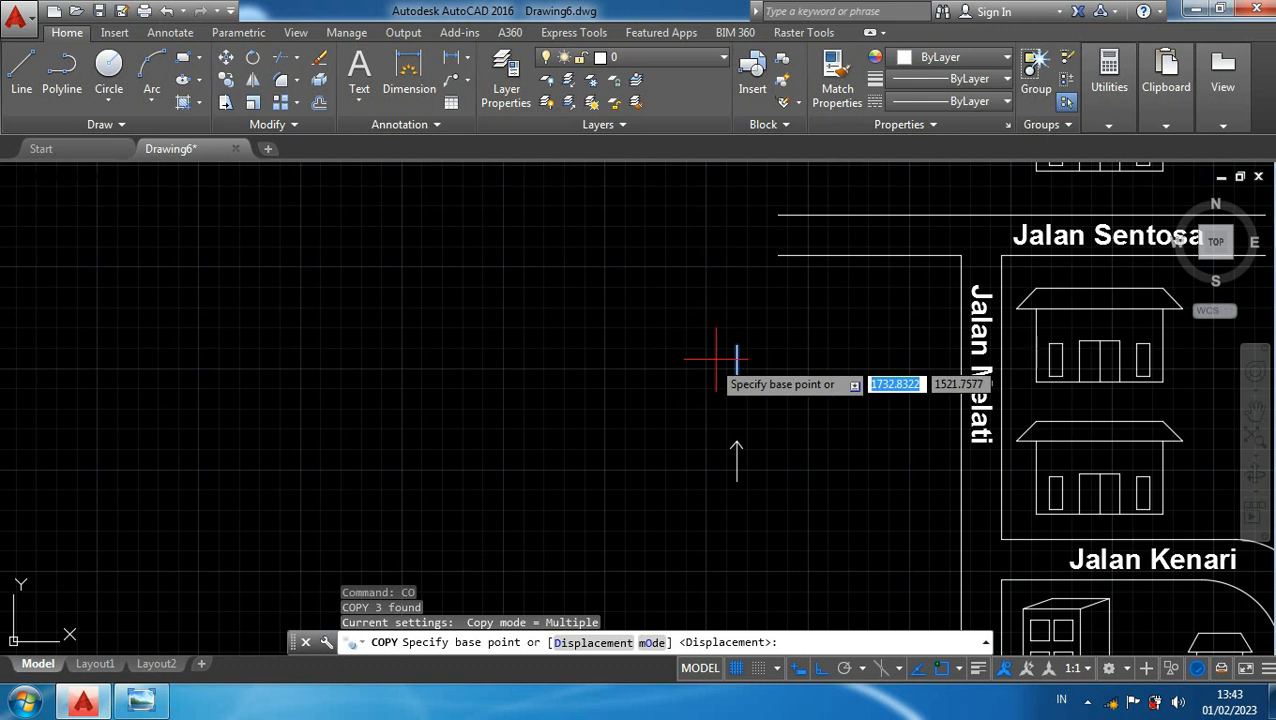
{"action": "left_click", "coordinate": [736, 368]}
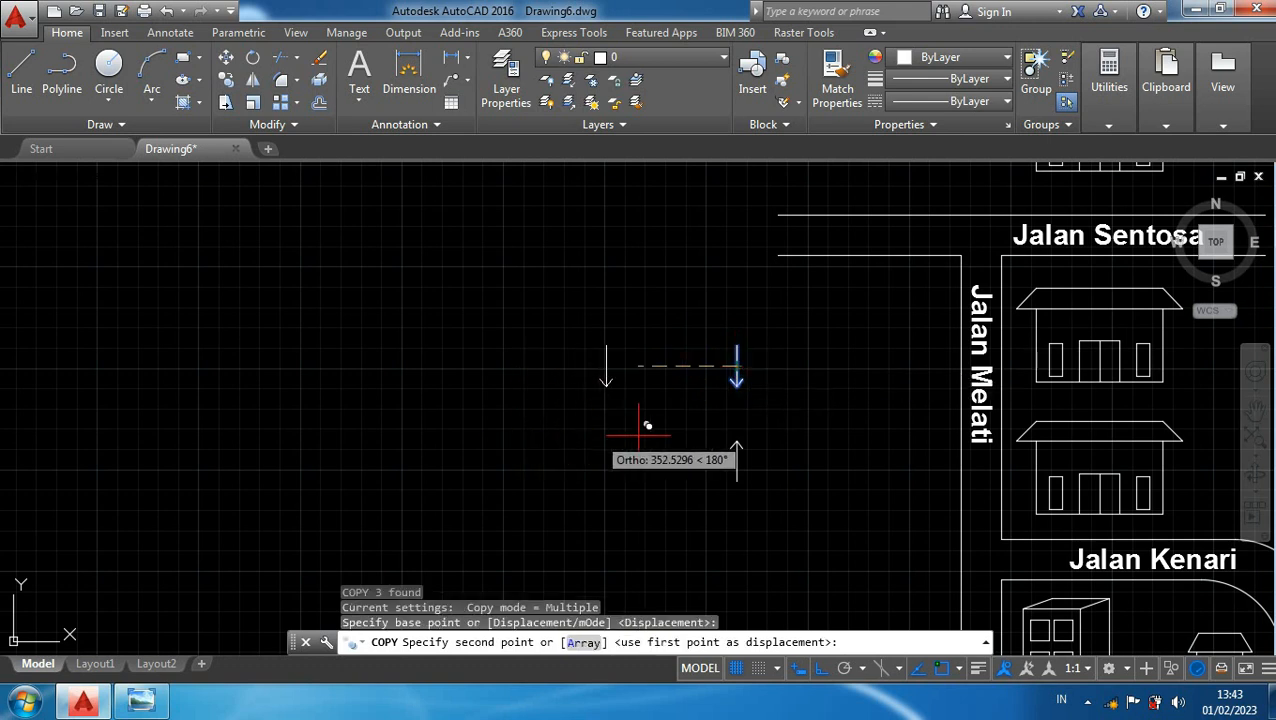
{"action": "left_click", "coordinate": [858, 400]}
{"action": "key", "text": "Escape"}
- Rotate the copied arrow 90° counterclockwise about a point near its tip so it points east
{"action": "left_click", "coordinate": [802, 320]}
{"action": "left_click", "coordinate": [797, 336]}
{"action": "type", "text": "ro"}
{"action": "key", "text": "Return"}
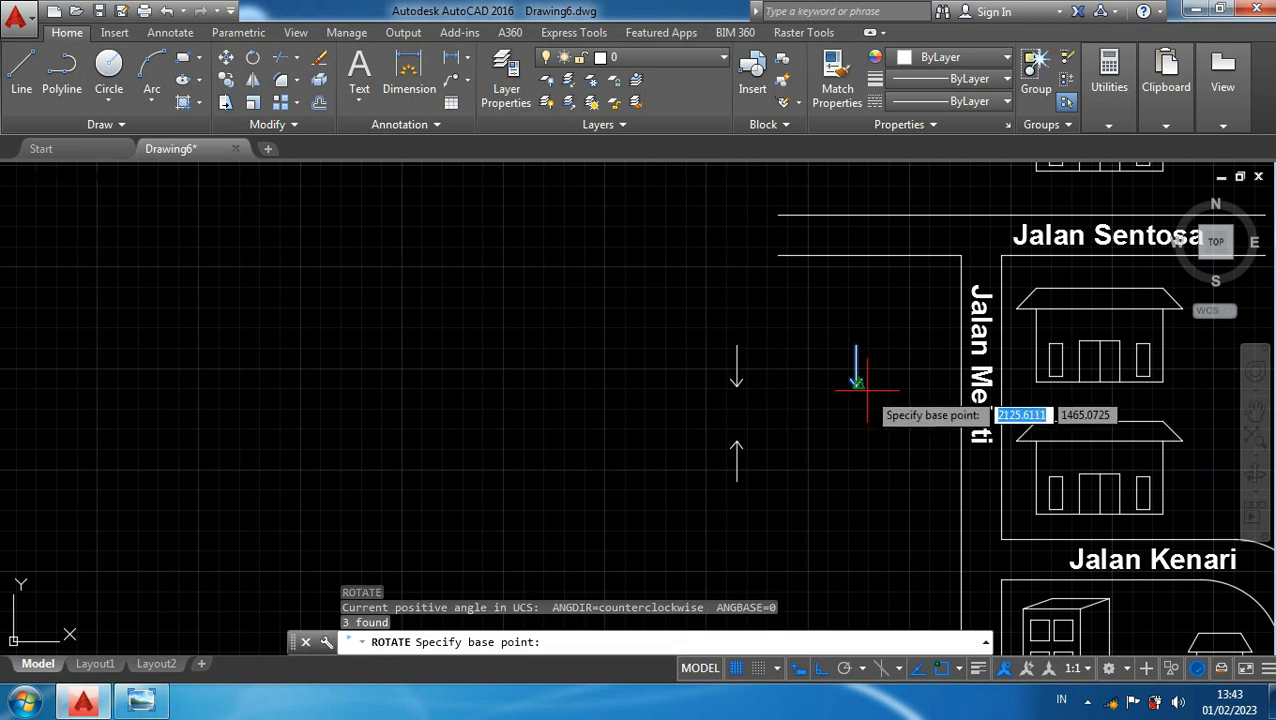
{"action": "left_click", "coordinate": [856, 381]}
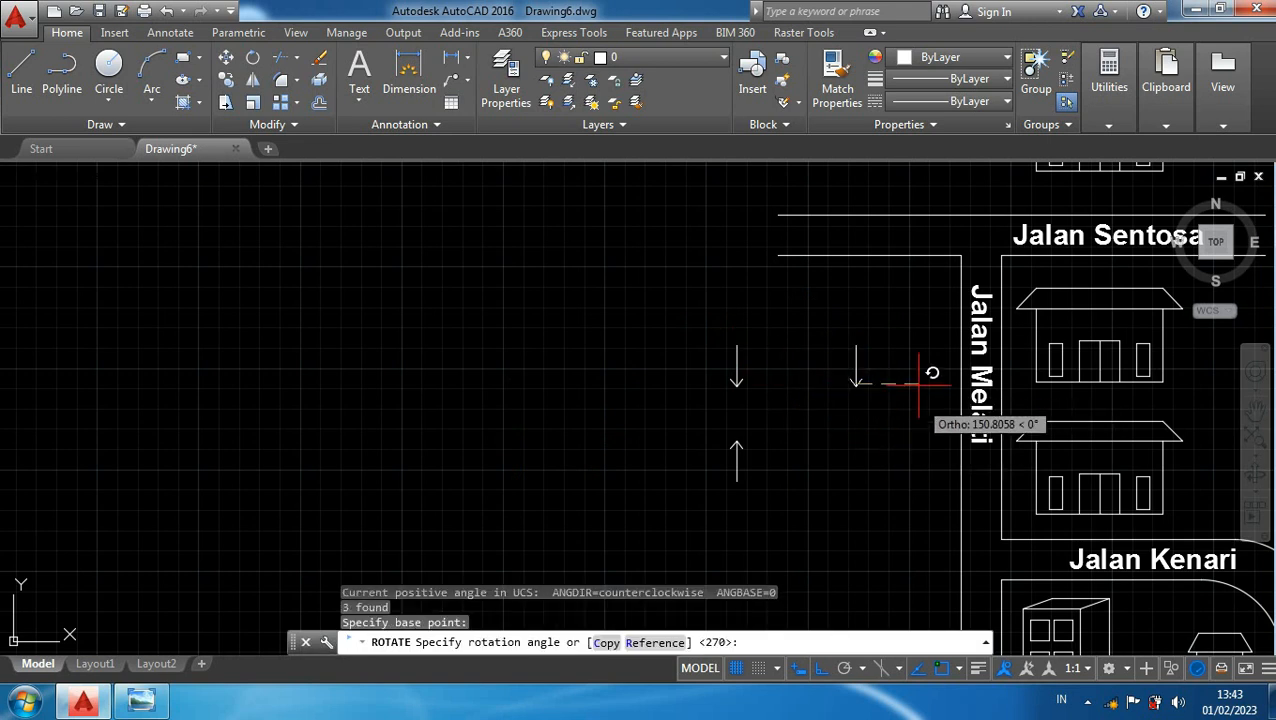
{"action": "left_click", "coordinate": [861, 325]}
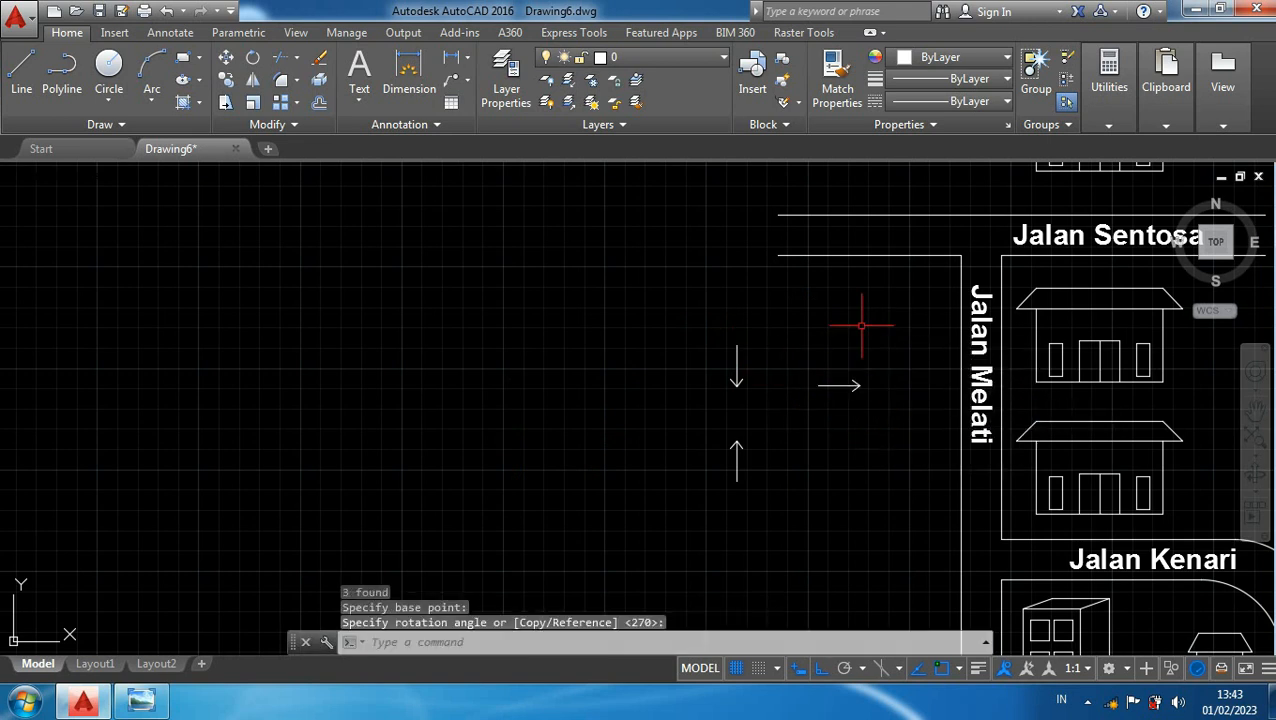
- Move the downward arrow between the vertical road's two lines, just below the "Jalan Melati" label, with Ortho off
{"action": "middle_click_drag", "start_coordinate": [840, 338], "coordinate": [625, 257]}
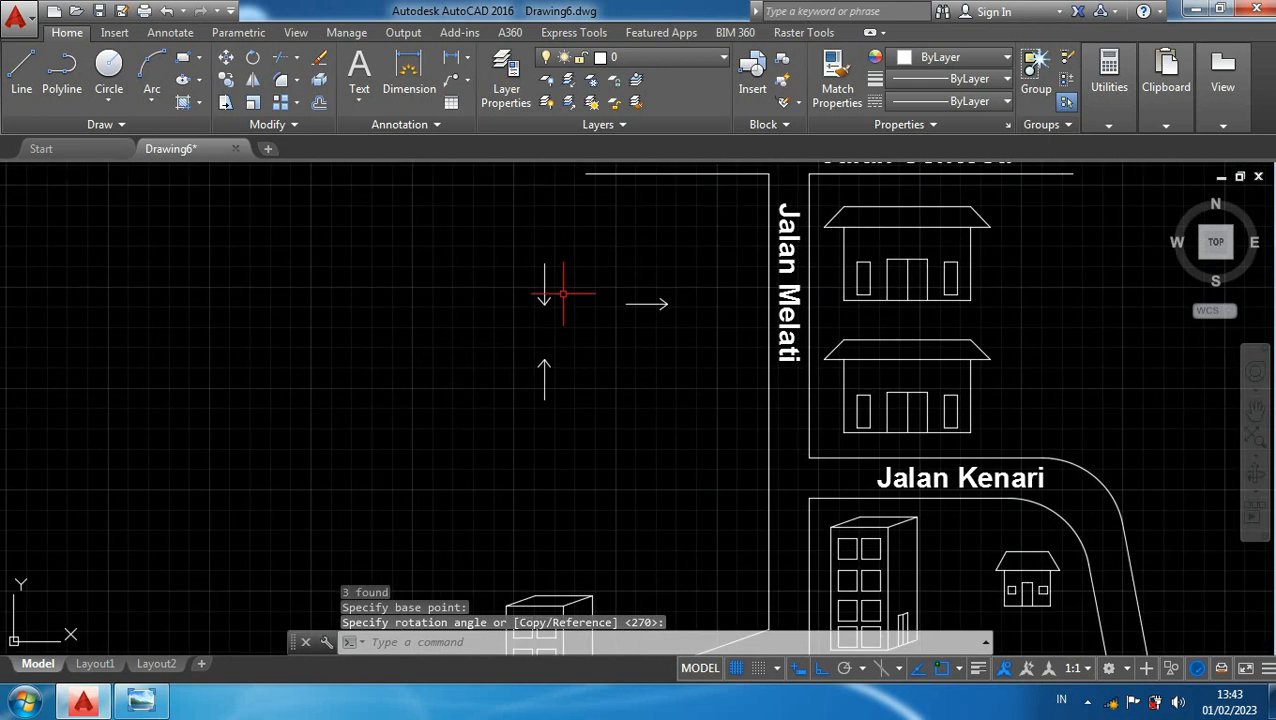
{"action": "left_click", "coordinate": [562, 313]}
{"action": "left_click", "coordinate": [477, 249]}
{"action": "type", "text": "m"}
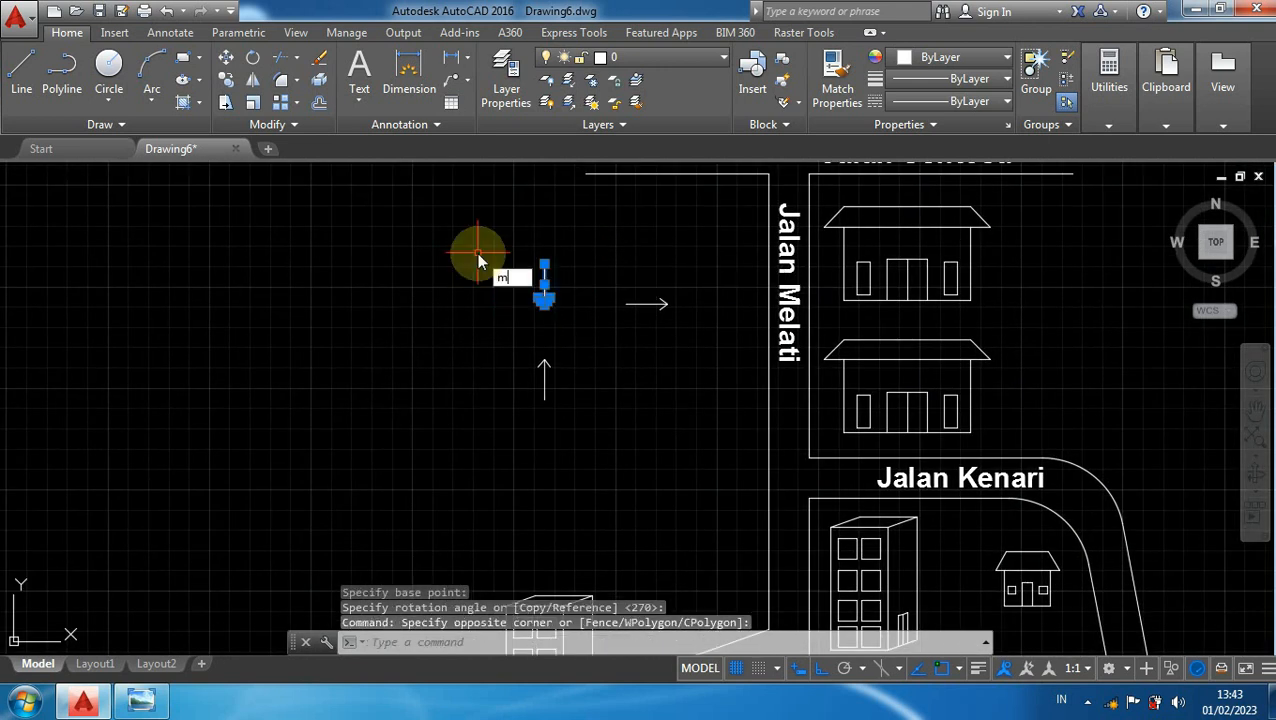
{"action": "key", "text": "Return"}
{"action": "left_click", "coordinate": [545, 300]}
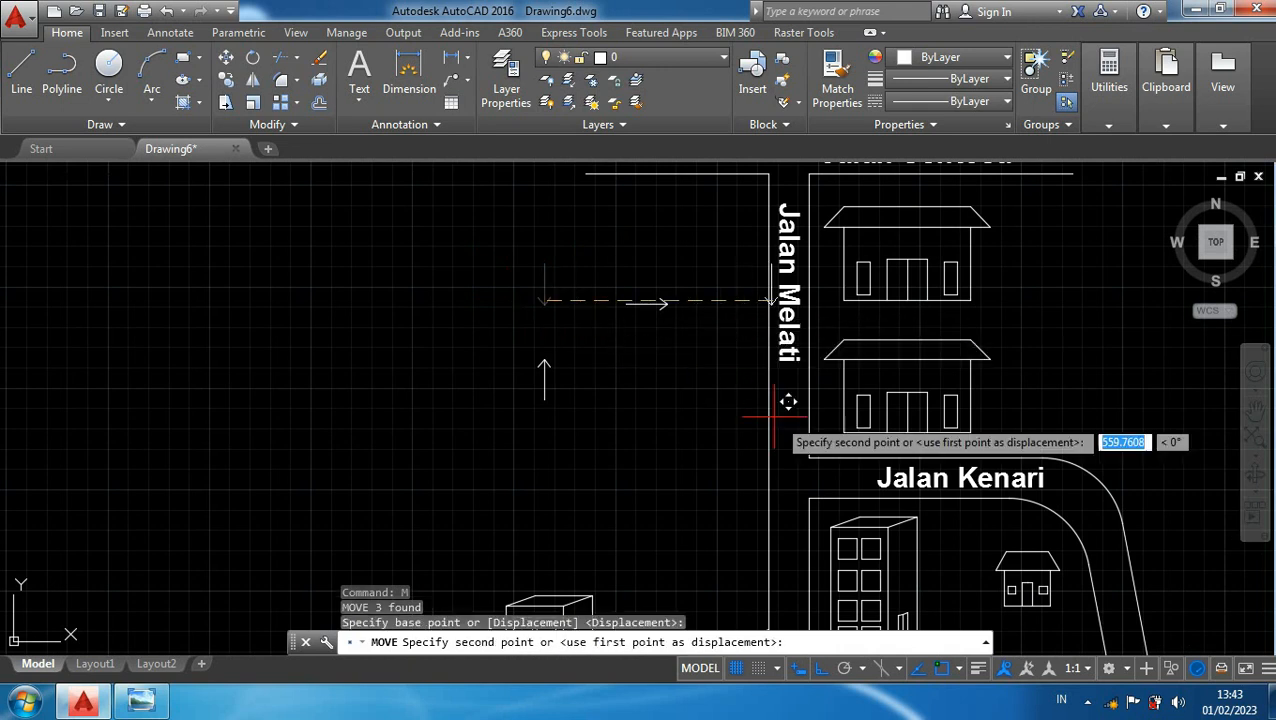
{"action": "key", "text": "F8"}
{"action": "scroll", "coordinate": [763, 450], "scroll_direction": "up", "scroll_amount": 3}
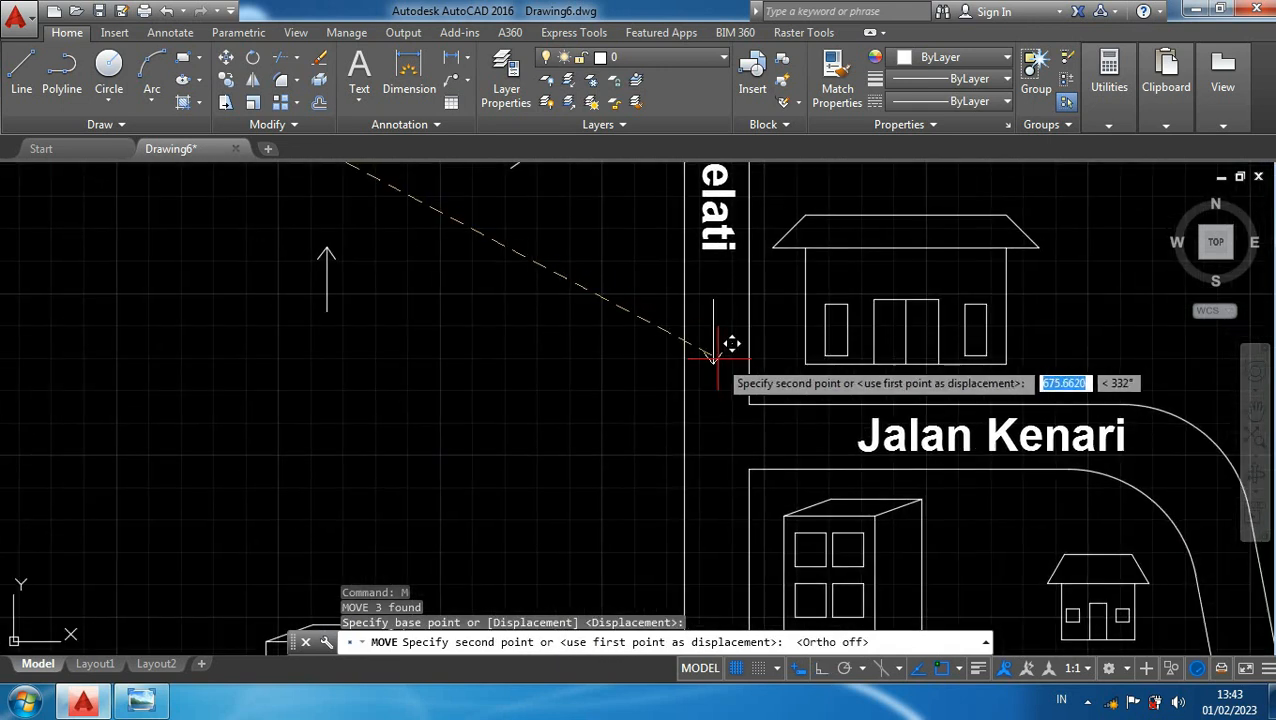
{"action": "scroll", "coordinate": [717, 356], "scroll_direction": "up", "scroll_amount": 2}
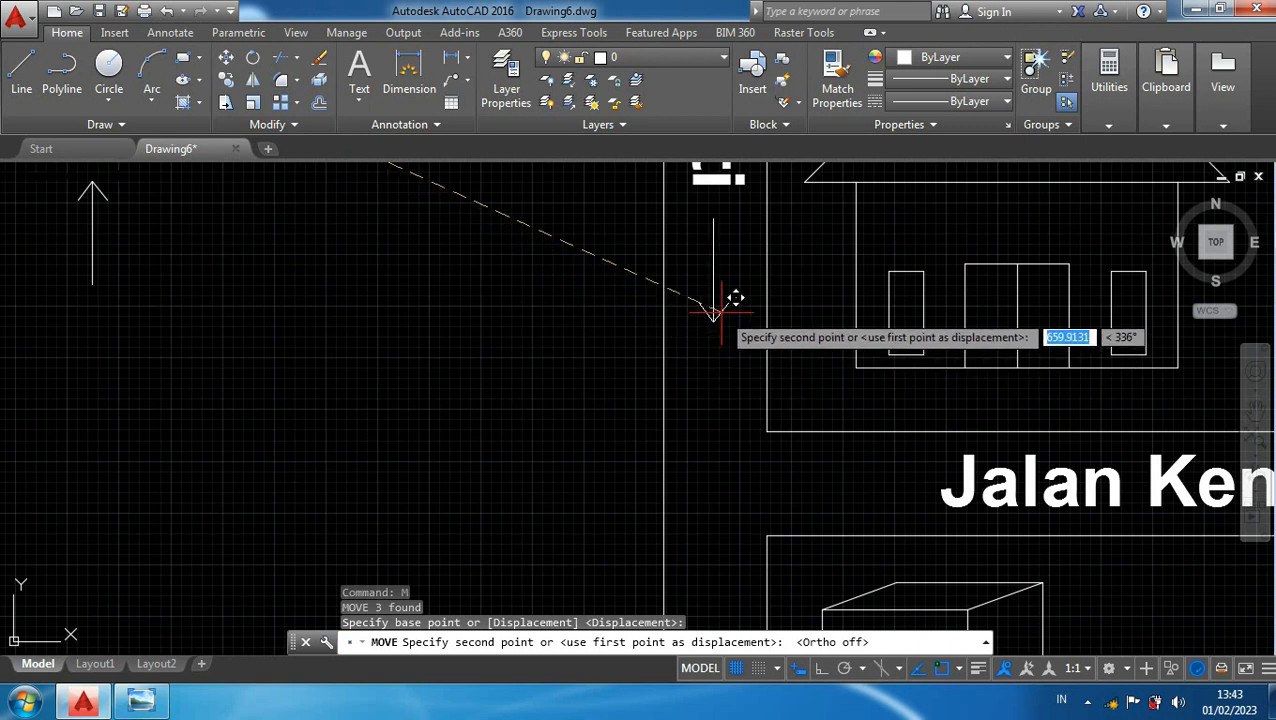
{"action": "left_click", "coordinate": [721, 312]}
{"action": "key", "text": "Escape"}
- Move the upward arrow between the vertical road's two lines, just below the Jalan Kenari junction and in line with the downward arrow
{"action": "scroll", "coordinate": [721, 312], "scroll_direction": "down", "scroll_amount": 4}
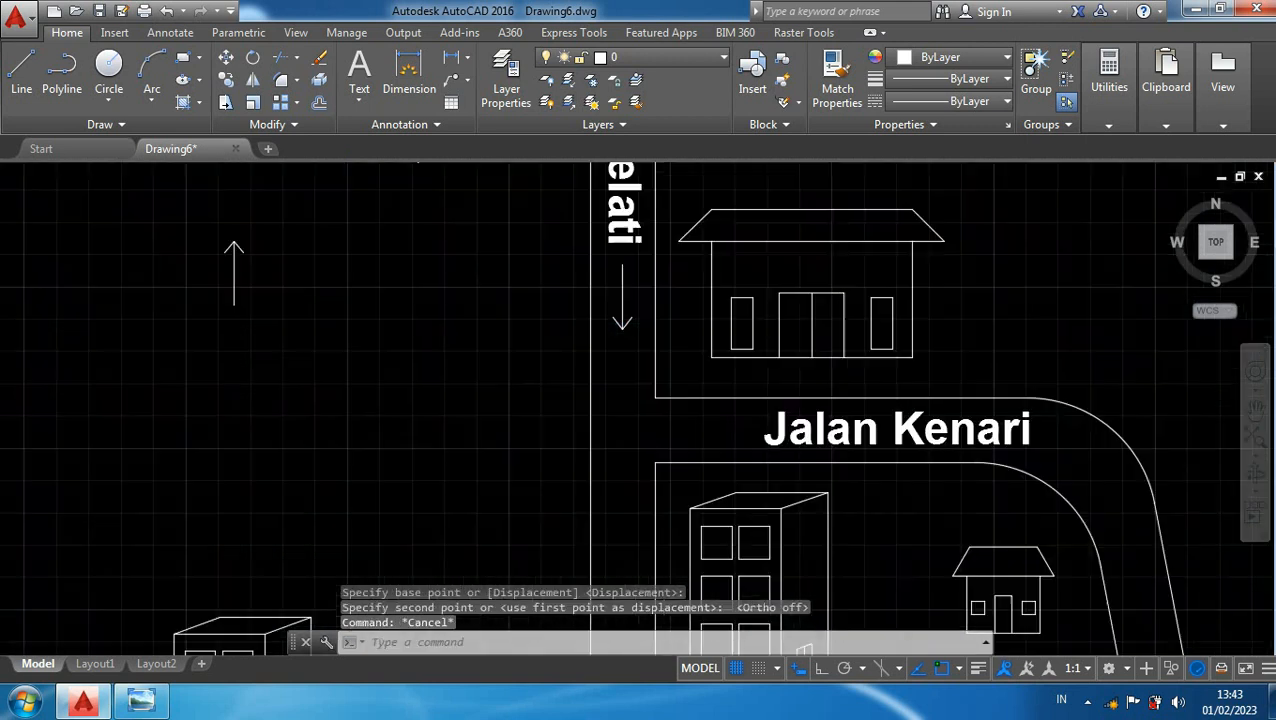
{"action": "left_click", "coordinate": [342, 327]}
{"action": "left_click", "coordinate": [299, 276]}
{"action": "type", "text": "m"}
{"action": "key", "text": "Return"}
{"action": "scroll", "coordinate": [299, 284], "scroll_direction": "up", "scroll_amount": 2}
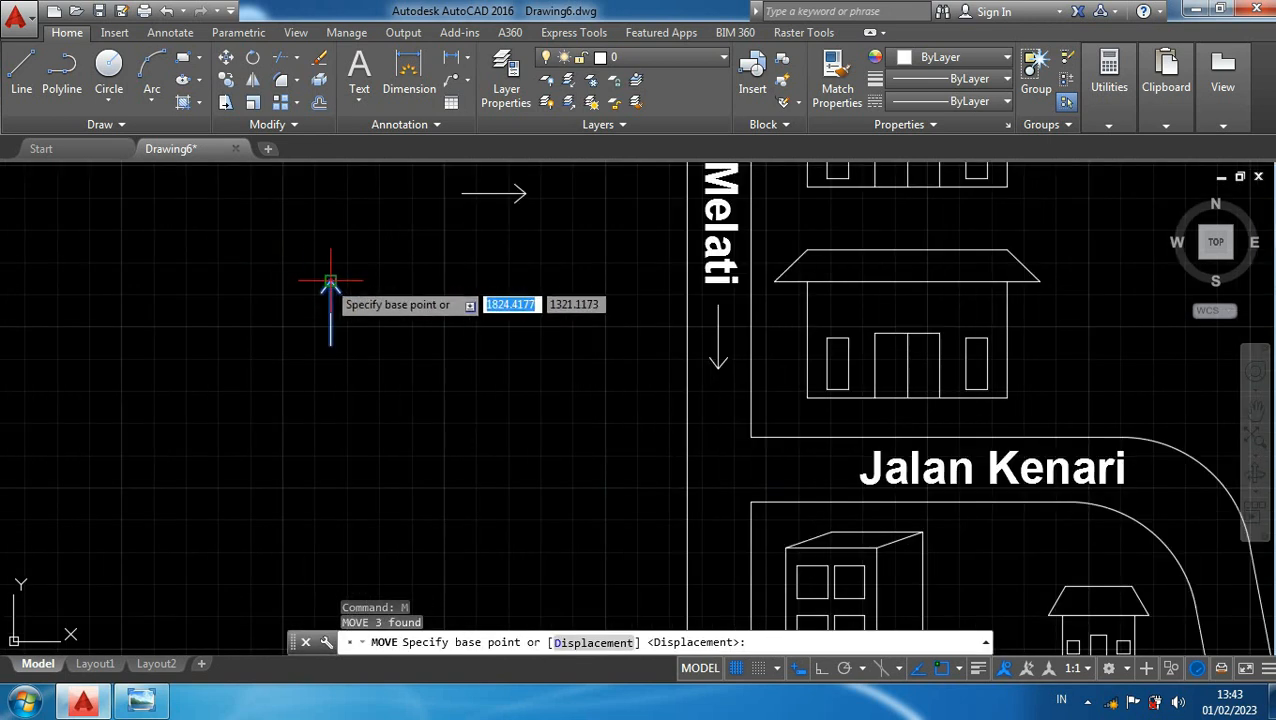
{"action": "left_click", "coordinate": [330, 284]}
{"action": "middle_click_drag", "start_coordinate": [678, 456], "coordinate": [595, 242]}
{"action": "scroll", "coordinate": [628, 300], "scroll_direction": "up", "scroll_amount": 2}
{"action": "middle_click_drag", "start_coordinate": [629, 310], "coordinate": [640, 412]}
{"action": "scroll", "coordinate": [641, 410], "scroll_direction": "down", "scroll_amount": 2}
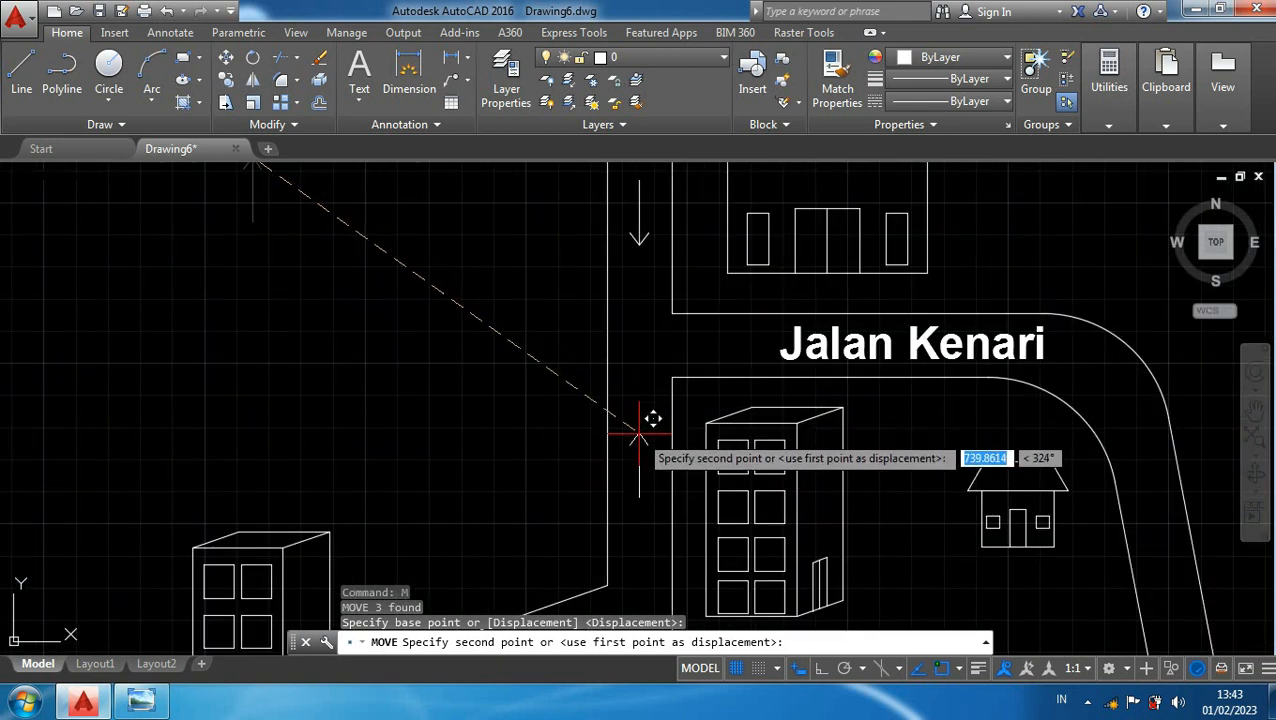
{"action": "key", "text": "Escape"}
{"action": "scroll", "coordinate": [436, 368], "scroll_direction": "down", "scroll_amount": 2}
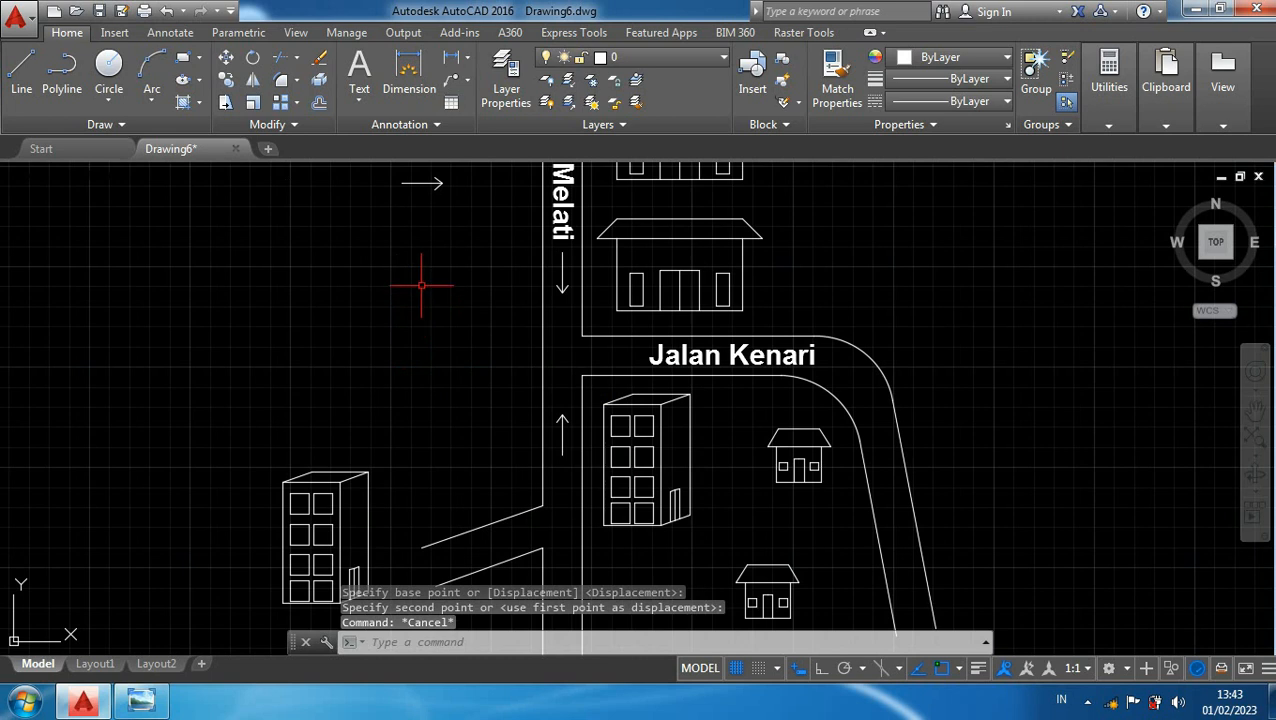
- Move the east-pointing arrow between the two lines of the Jalan Kenari road, just before the "Jalan Kenari" label
{"action": "middle_click_drag", "start_coordinate": [421, 285], "coordinate": [475, 418]}
{"action": "left_click", "coordinate": [458, 345]}
{"action": "left_click", "coordinate": [340, 262]}
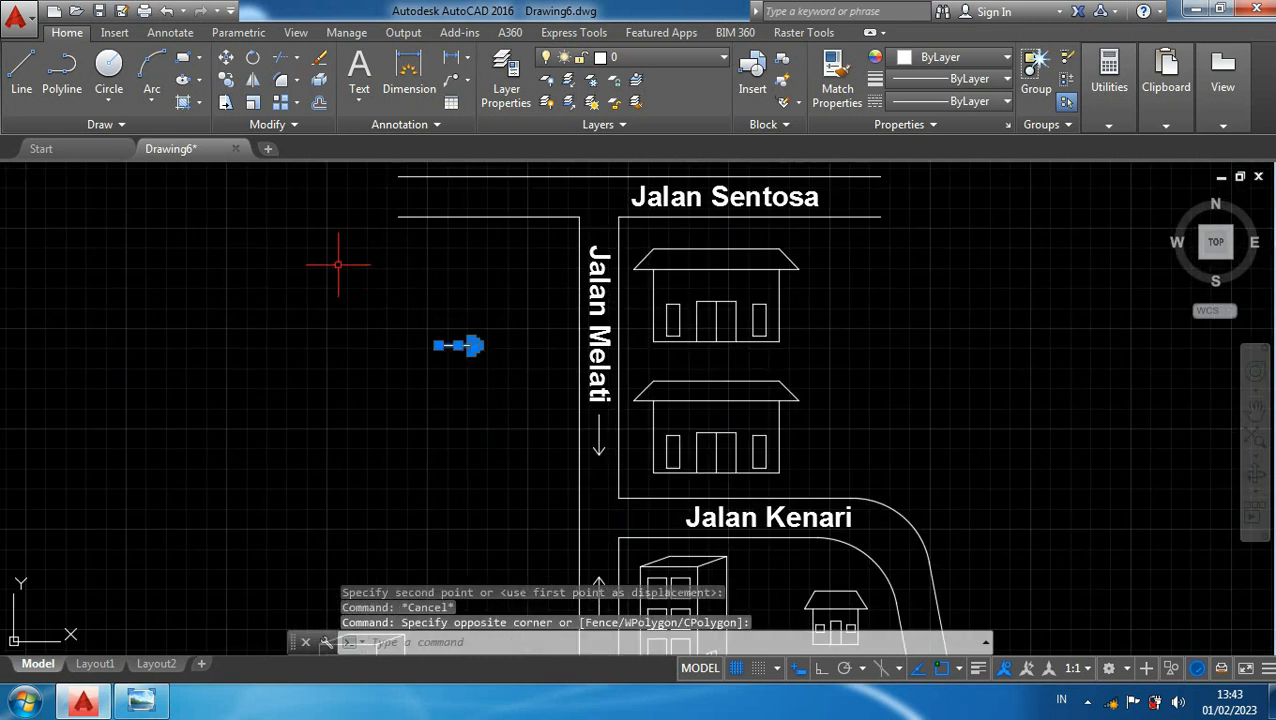
{"action": "left_click", "coordinate": [340, 270]}
{"action": "type", "text": "m"}
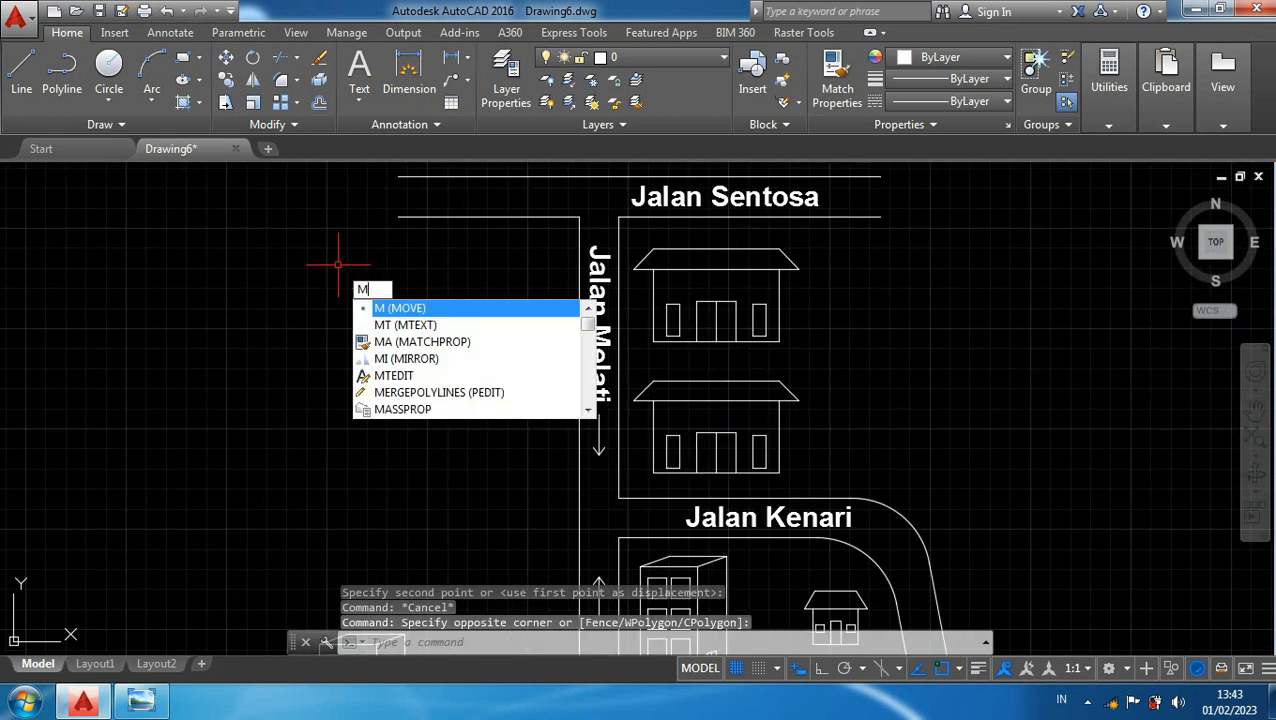
{"action": "key", "text": "Return"}
{"action": "left_click", "coordinate": [458, 345]}
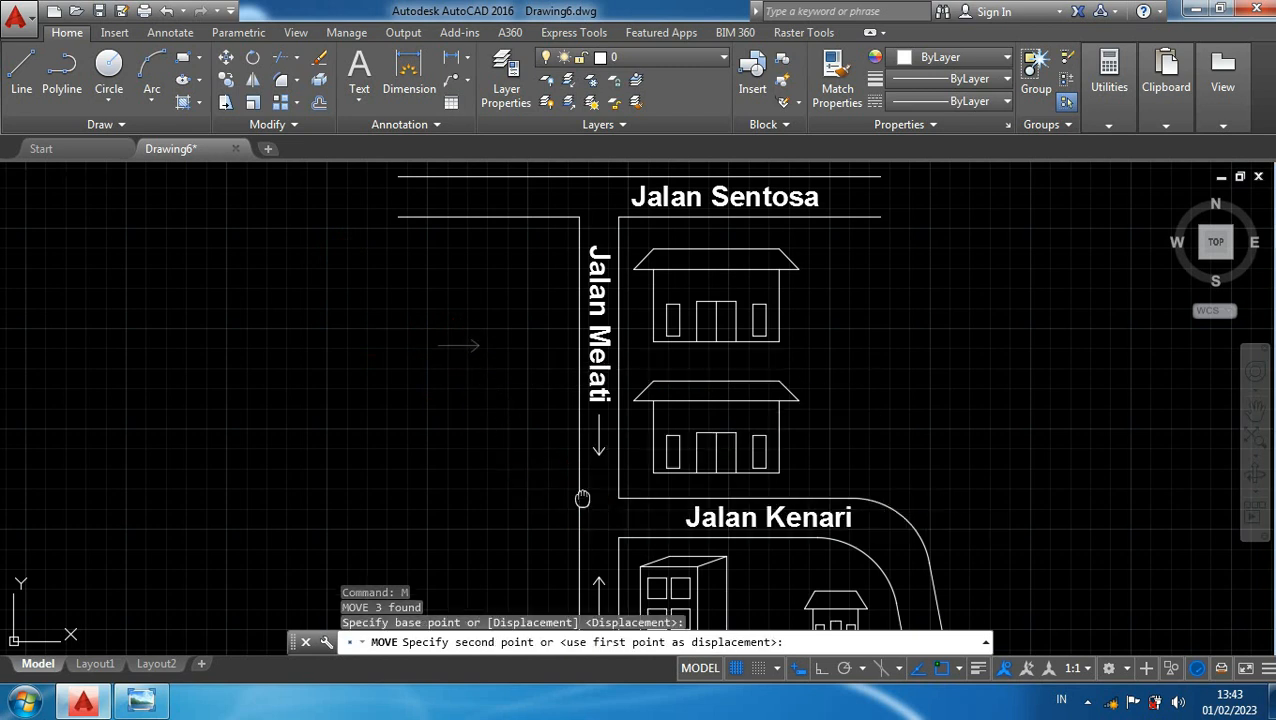
{"action": "middle_click_drag", "start_coordinate": [584, 498], "coordinate": [464, 336]}
{"action": "scroll", "coordinate": [493, 343], "scroll_direction": "up", "scroll_amount": 2}
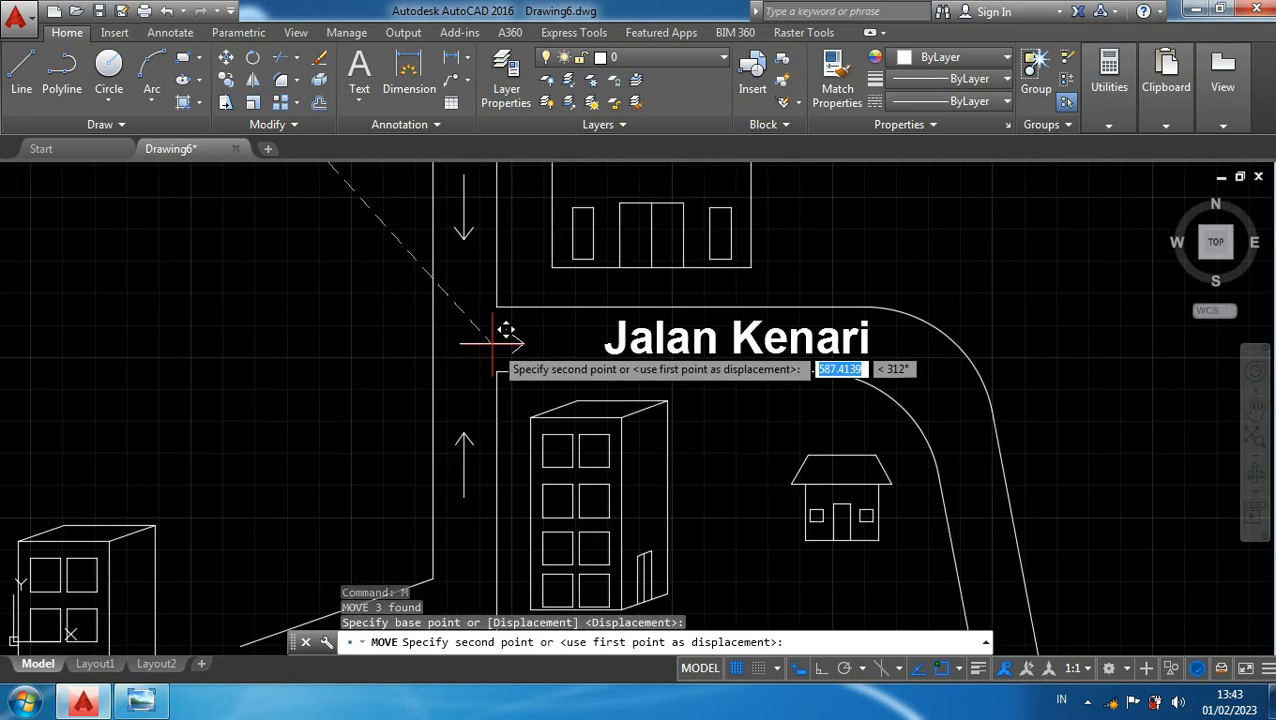
{"action": "left_click", "coordinate": [553, 340]}
- Copy the east-pointing arrow from the start of Jalan Kenari into the road's curve, east of the label
{"action": "middle_click_drag", "start_coordinate": [470, 336], "coordinate": [391, 239]}
{"action": "scroll", "coordinate": [511, 257], "scroll_direction": "up", "scroll_amount": 2}
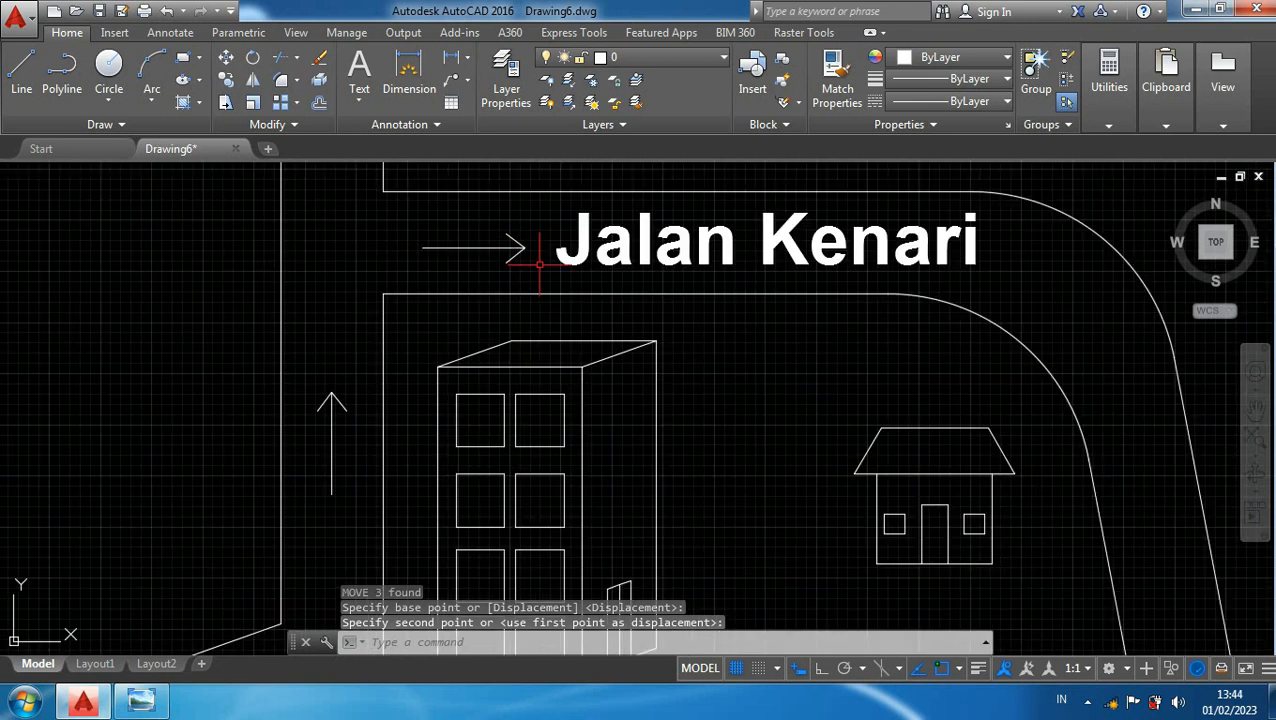
{"action": "left_click", "coordinate": [539, 265]}
{"action": "left_click", "coordinate": [494, 216]}
{"action": "type", "text": "co"}
{"action": "key", "text": "Return"}
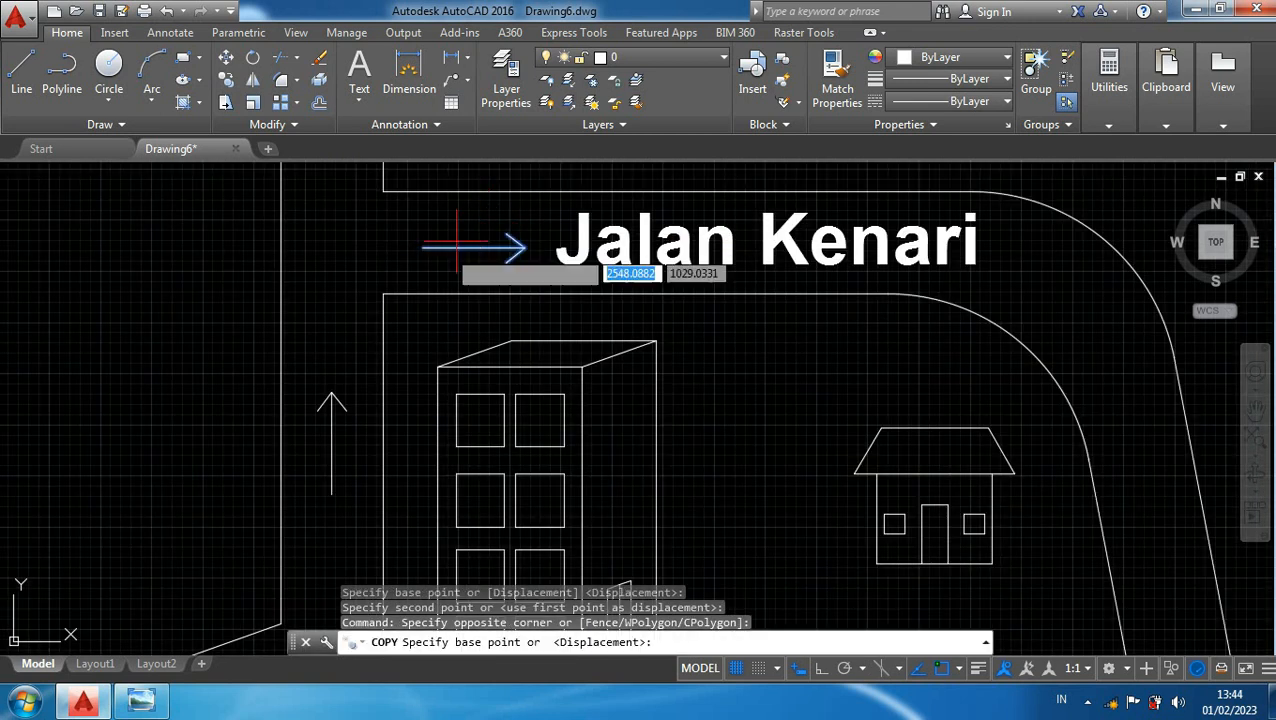
{"action": "left_click", "coordinate": [473, 248]}
{"action": "middle_click_drag", "start_coordinate": [686, 373], "coordinate": [582, 299]}
{"action": "scroll", "coordinate": [584, 296], "scroll_direction": "down", "scroll_amount": 3}
{"action": "scroll", "coordinate": [762, 275], "scroll_direction": "up", "scroll_amount": 3}
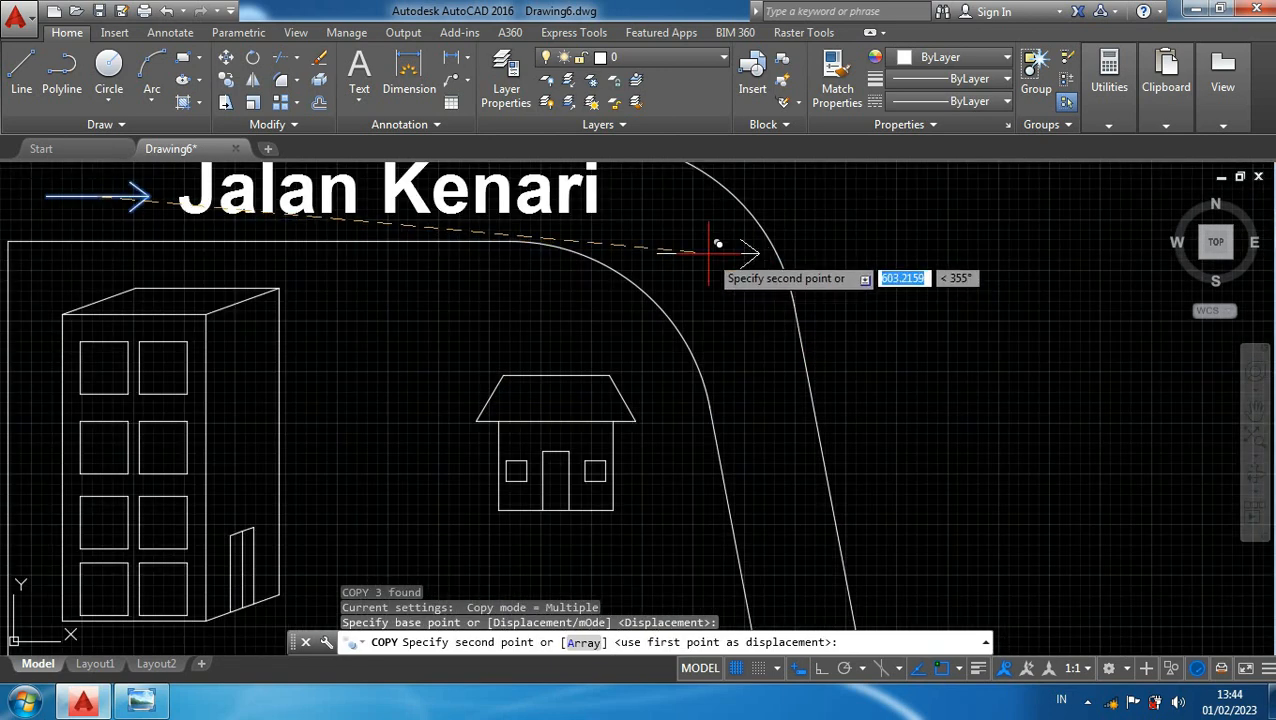
{"action": "left_click", "coordinate": [706, 262]}
{"action": "key", "text": "Escape"}
- Rotate the arrow in the curve 310° about its tip so it points southeast
{"action": "left_click_drag", "start_coordinate": [760, 280], "coordinate": [706, 258]}
{"action": "key", "text": "Escape"}
{"action": "left_click", "coordinate": [753, 287]}
{"action": "left_click", "coordinate": [716, 242]}
{"action": "type", "text": "ro"}
{"action": "key", "text": "Return"}
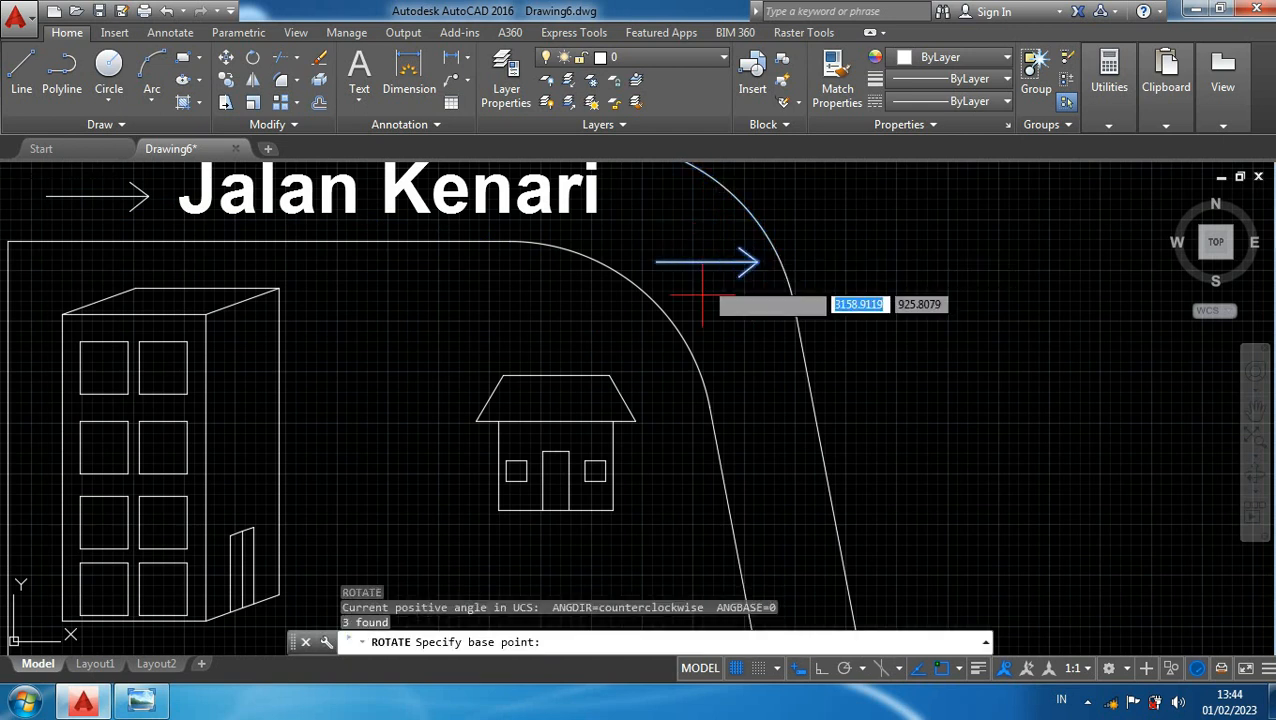
{"action": "left_click", "coordinate": [757, 262]}
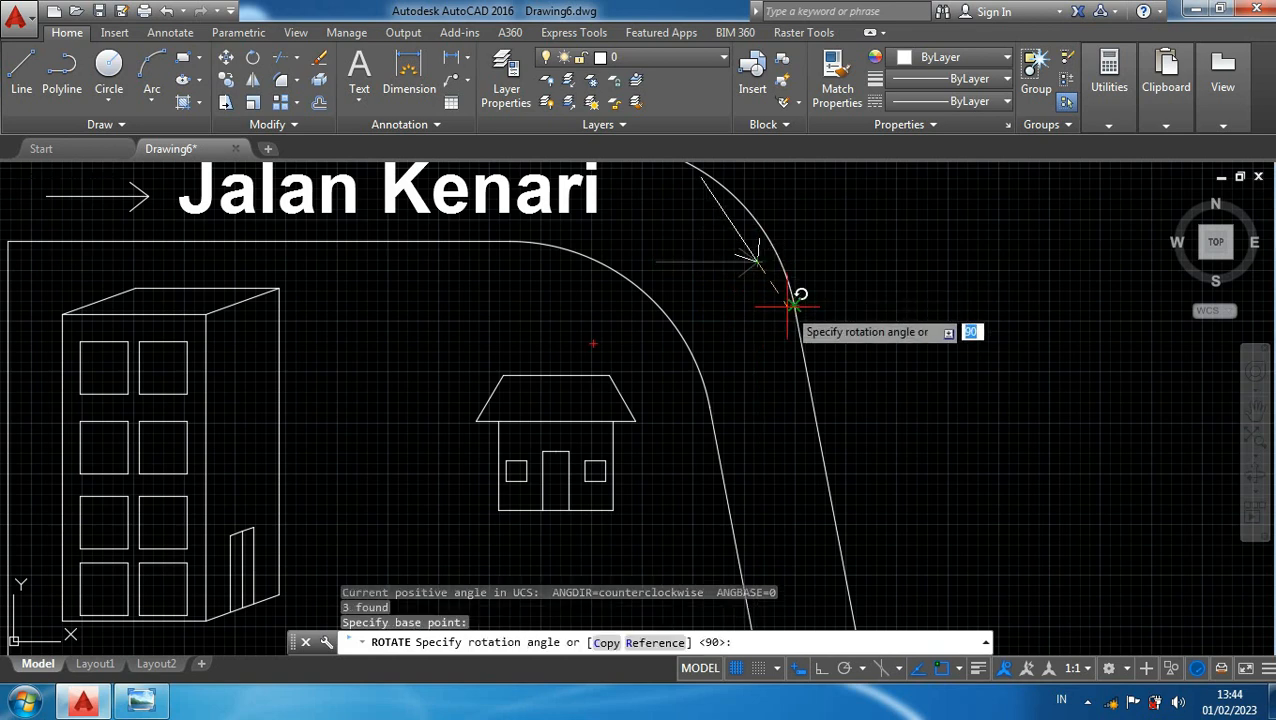
{"action": "scroll", "coordinate": [790, 302], "scroll_direction": "up", "scroll_amount": 1}
{"action": "scroll", "coordinate": [790, 300], "scroll_direction": "down", "scroll_amount": 2}
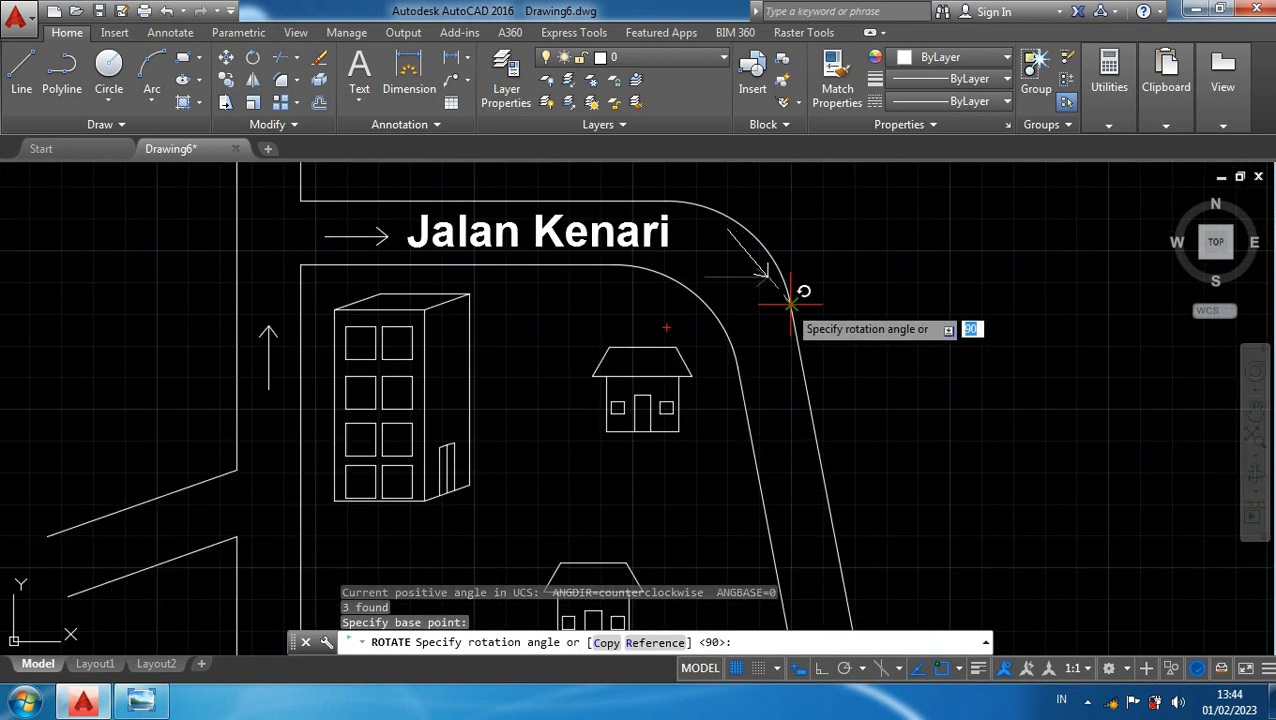
{"action": "left_click", "coordinate": [790, 300]}
- Move the southeast-pointing arrow down so it sits midway between the two lines of the Jalan Kenari curve
{"action": "scroll", "coordinate": [769, 290], "scroll_direction": "up", "scroll_amount": 1}
{"action": "left_click", "coordinate": [770, 288]}
{"action": "left_click", "coordinate": [746, 268]}
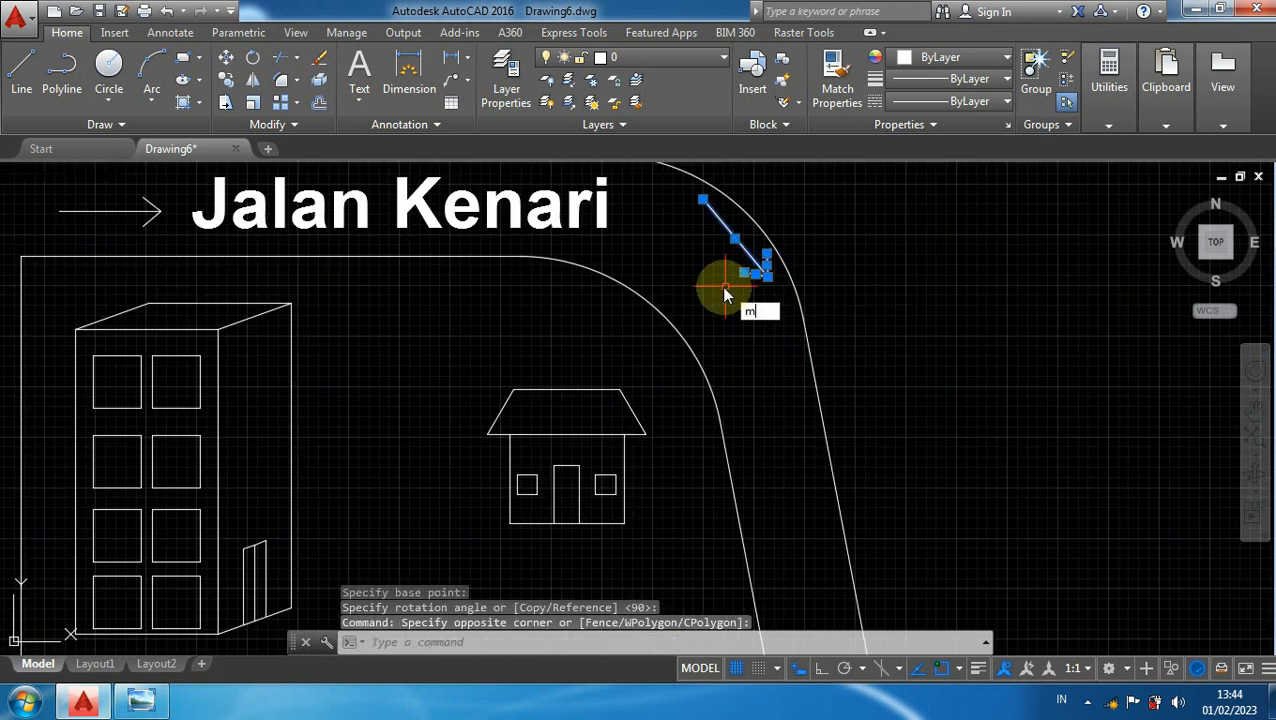
{"action": "key", "text": "Return"}
{"action": "left_click", "coordinate": [988, 277]}
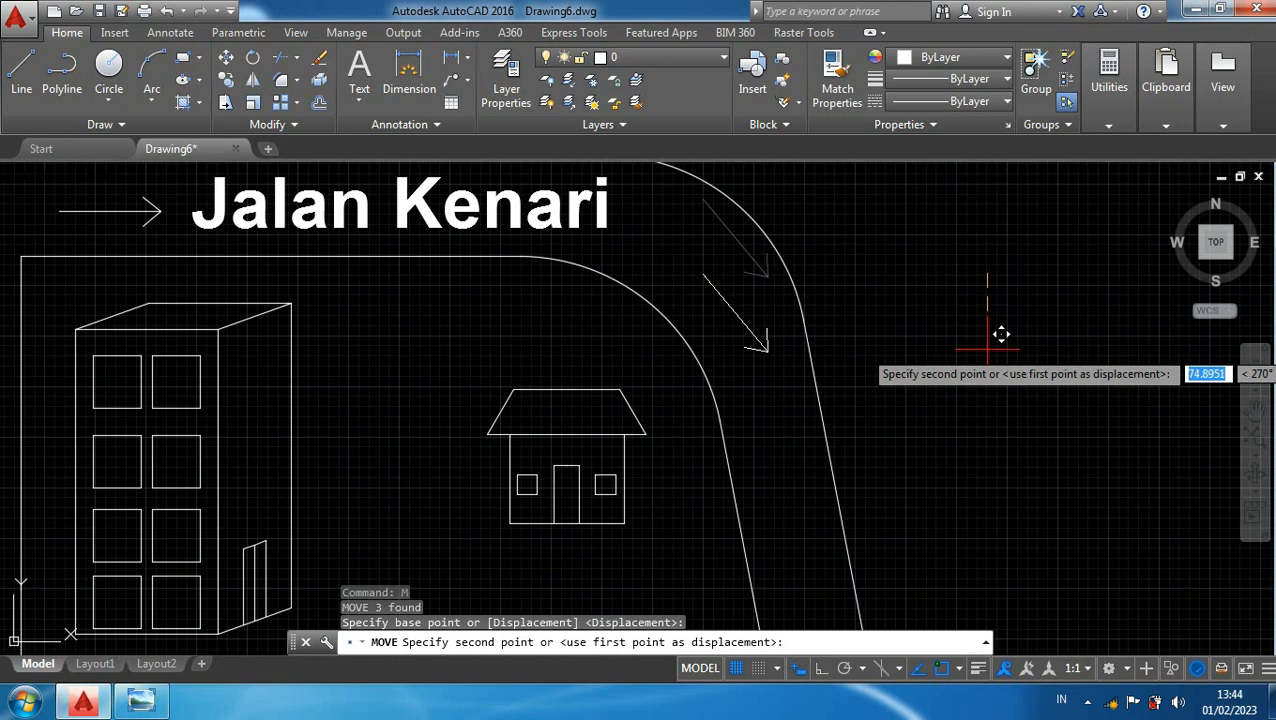
{"action": "scroll", "coordinate": [980, 360], "scroll_direction": "down", "scroll_amount": 4}
{"action": "mouse_move", "coordinate": [957, 347]}
{"action": "middle_mouse_down"}
{"action": "mouse_move", "coordinate": [849, 199]}
{"action": "mouse_move", "coordinate": [848, 262]}
{"action": "middle_mouse_up"}
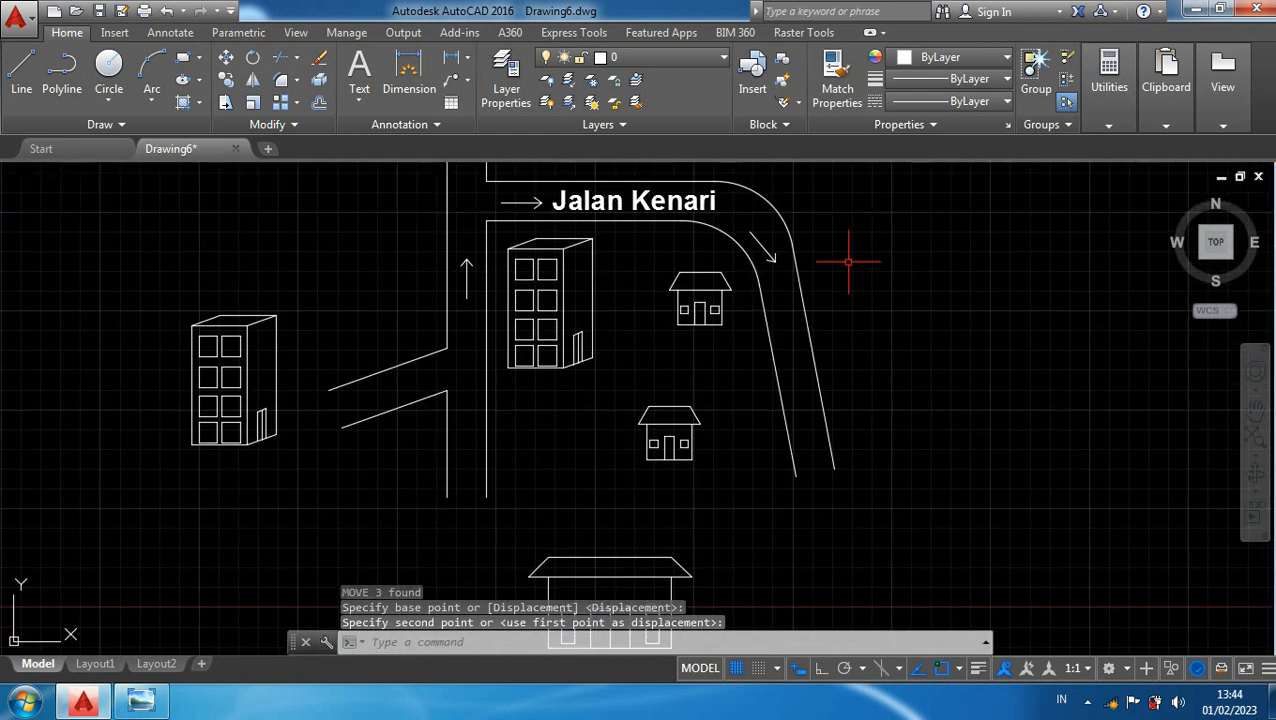
- Copy the southeast-pointing arrow from the curve down into the lower sloping stretch of the road
{"action": "scroll", "coordinate": [793, 272], "scroll_direction": "up", "scroll_amount": 2}
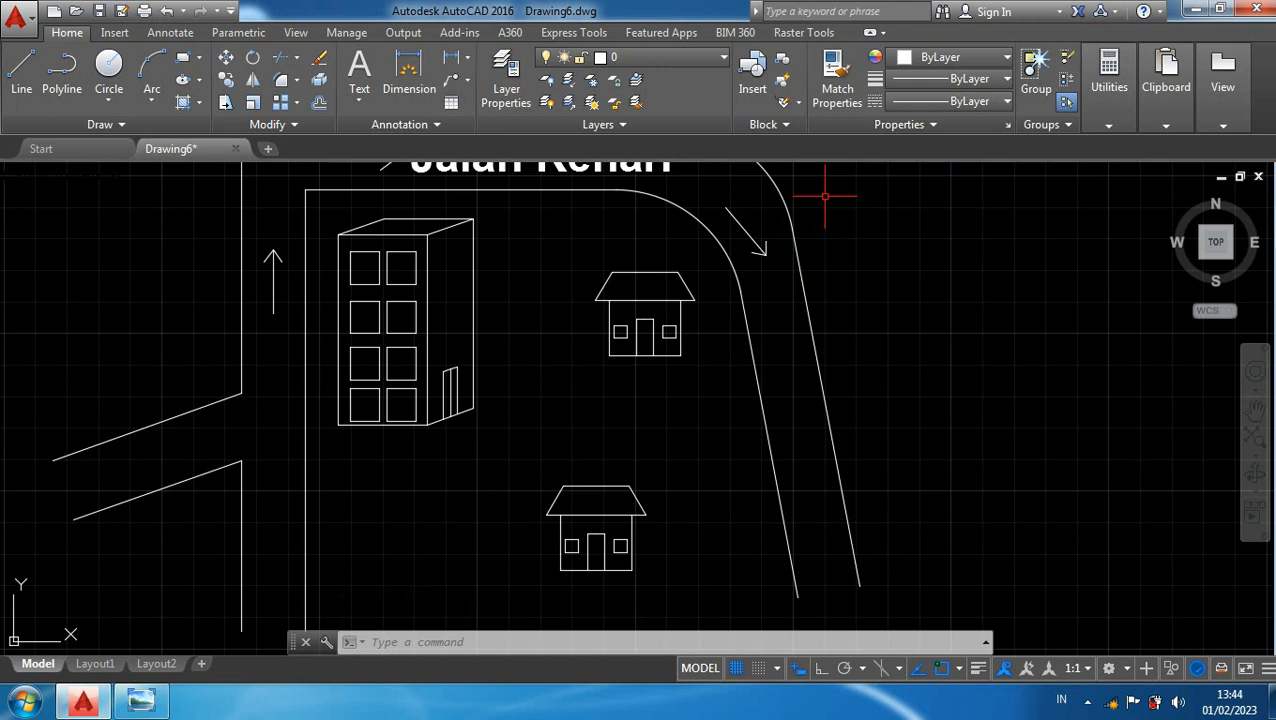
{"action": "left_click", "coordinate": [769, 266]}
{"action": "left_click", "coordinate": [748, 236]}
{"action": "left_click", "coordinate": [754, 238]}
{"action": "type", "text": "co"}
{"action": "key", "text": "Return"}
{"action": "left_click", "coordinate": [764, 254]}
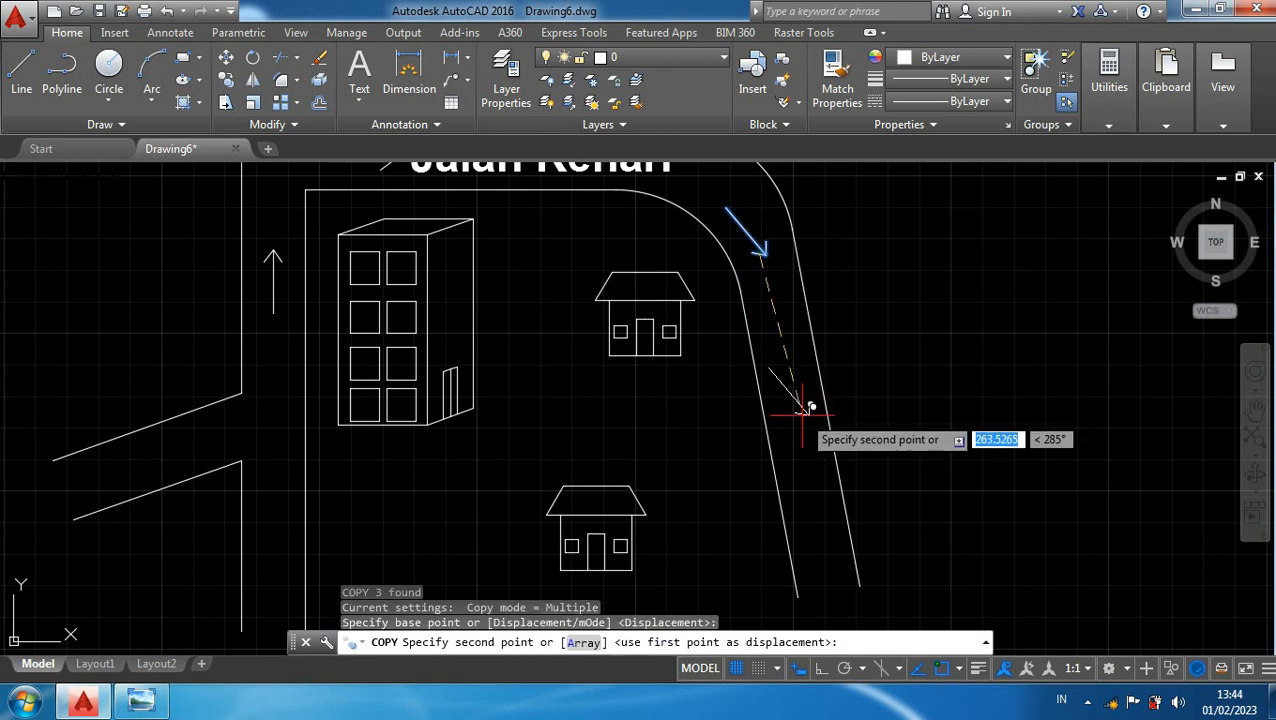
{"action": "left_click", "coordinate": [816, 476]}
{"action": "key", "text": "Escape"}
- Rotate the arrow in the lower sloping stretch 316° about its tip so it points down the road
{"action": "middle_click_drag", "start_coordinate": [811, 430], "coordinate": [818, 394]}
{"action": "scroll", "coordinate": [818, 394], "scroll_direction": "up", "scroll_amount": 2}
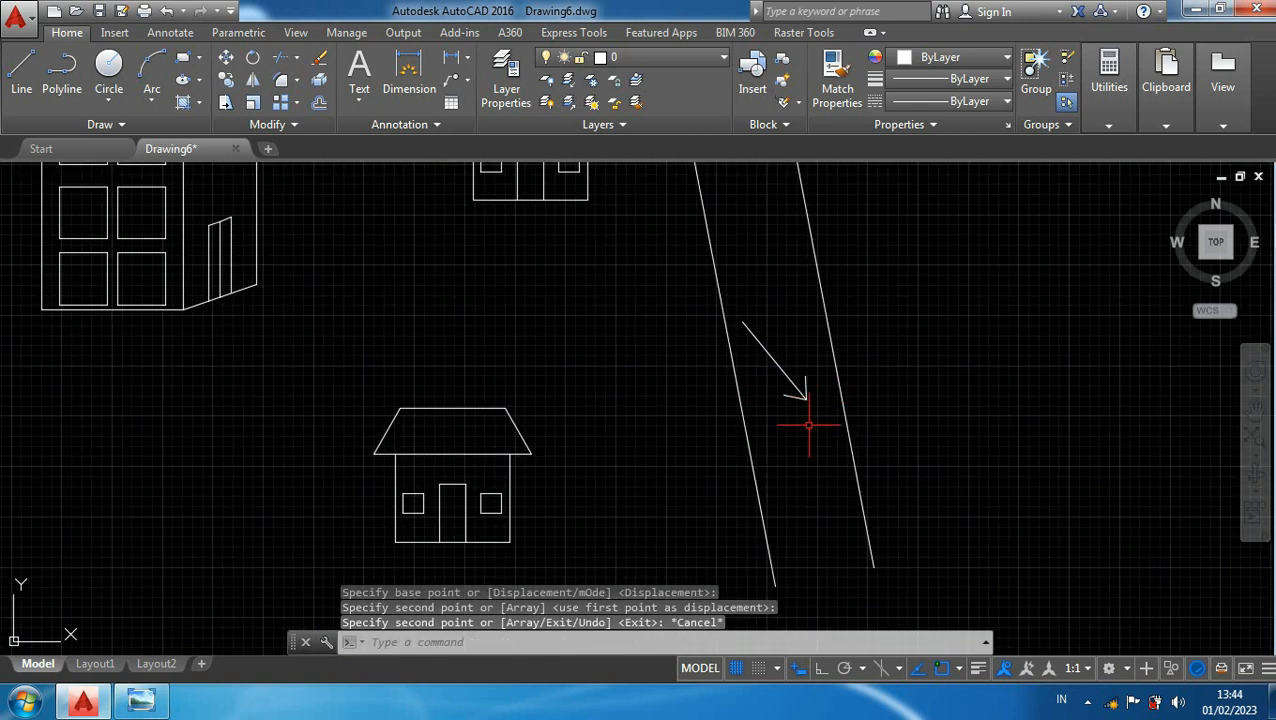
{"action": "left_click_drag", "start_coordinate": [811, 422], "coordinate": [782, 369]}
{"action": "type", "text": "ro"}
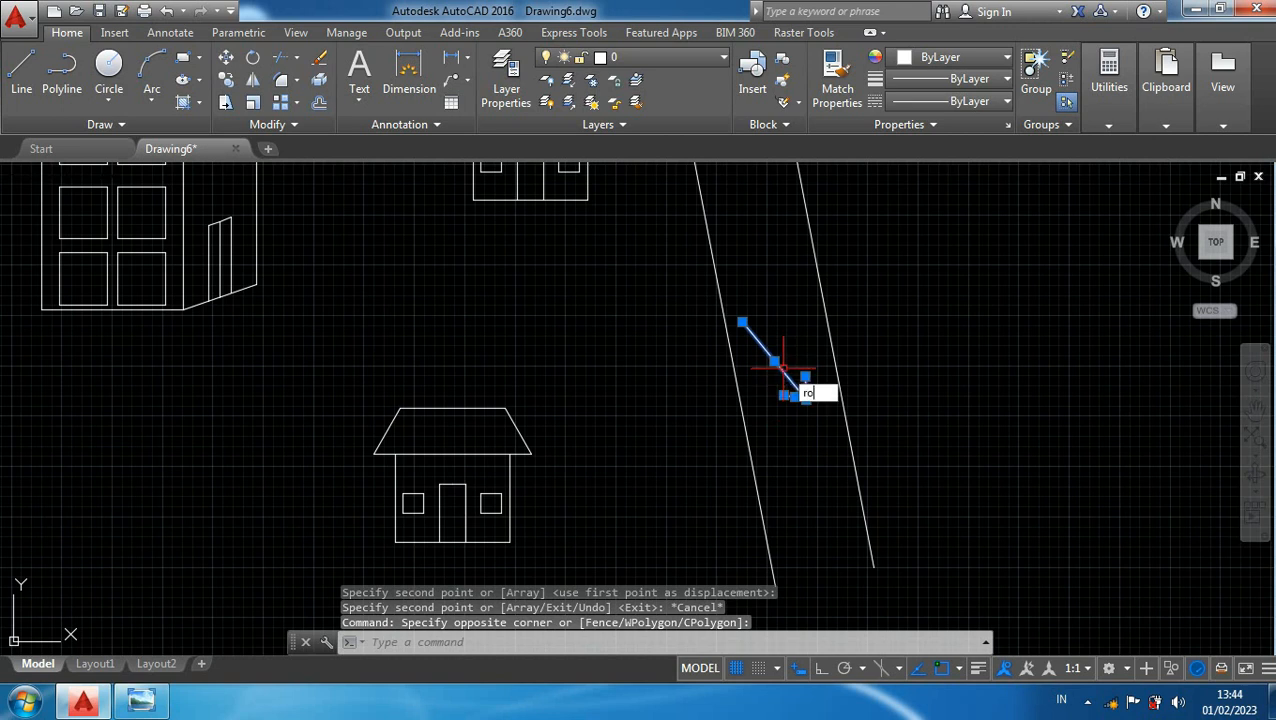
{"action": "key", "text": "Return"}
{"action": "left_click", "coordinate": [805, 402]}
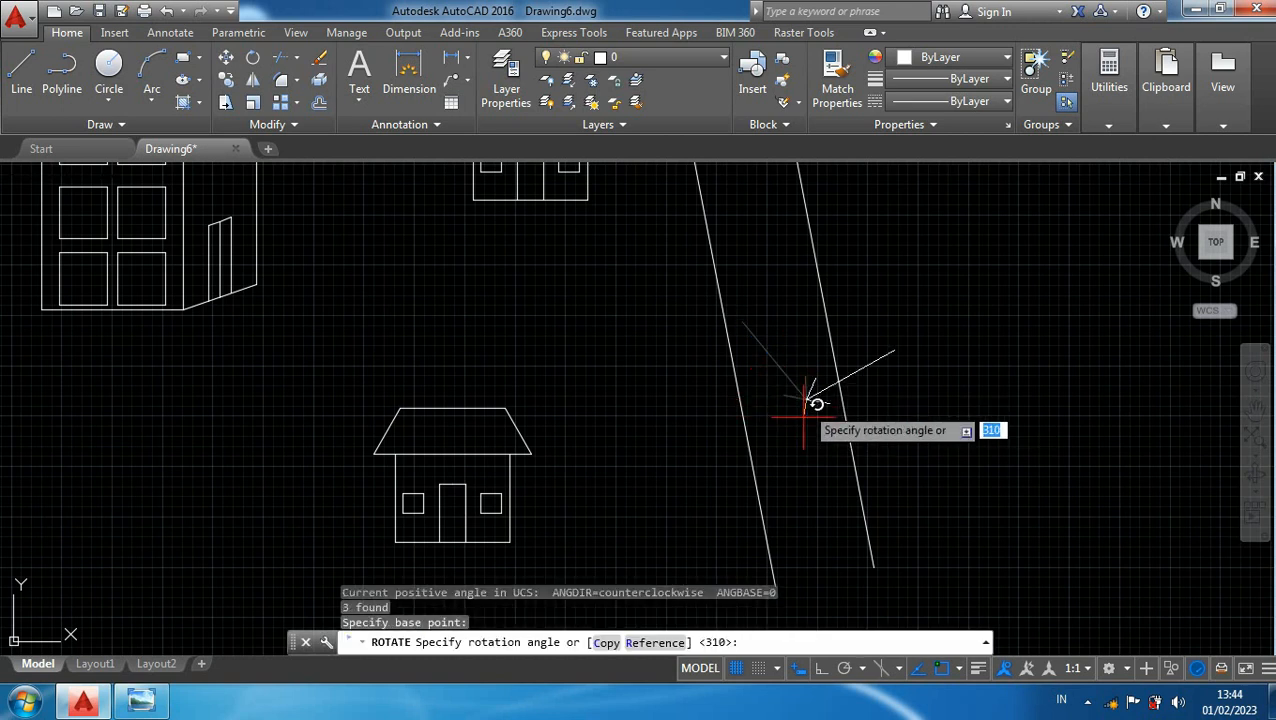
{"action": "left_click", "coordinate": [873, 463]}
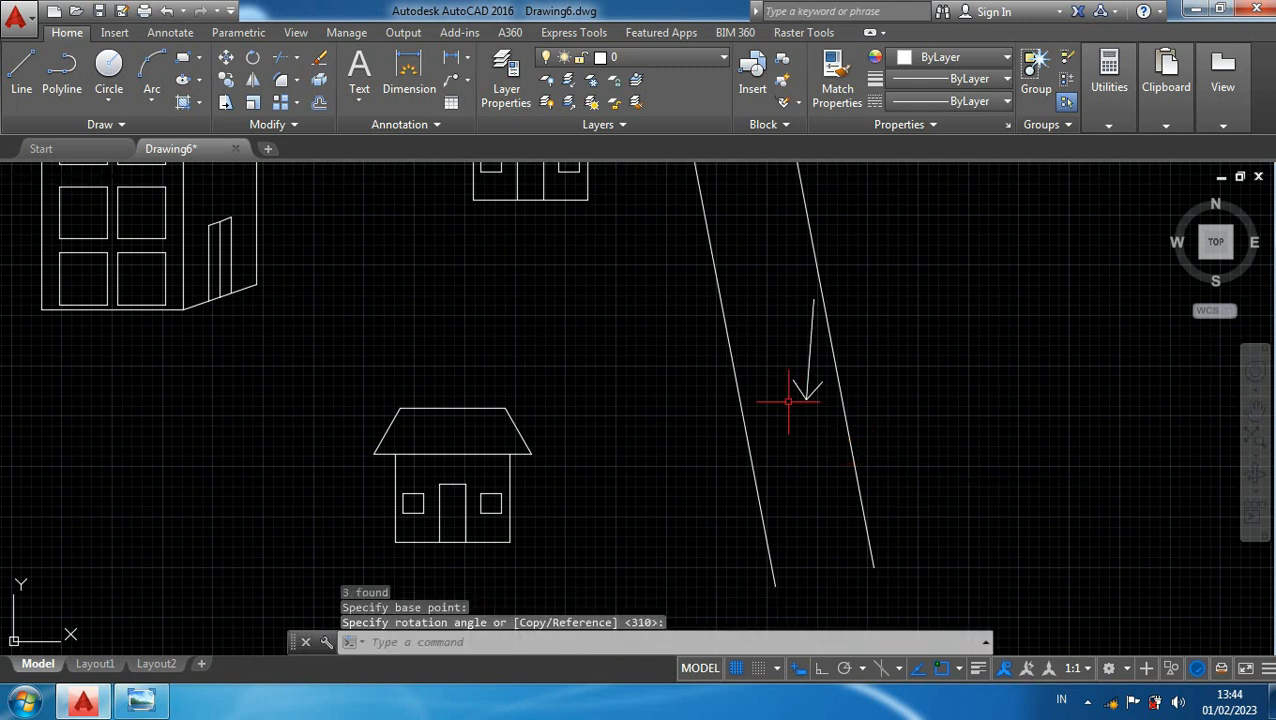
- Move the rotated arrow about 38 units southwest, between the two lines of the sloping road
{"action": "left_click", "coordinate": [826, 410]}
{"action": "left_click", "coordinate": [778, 377]}
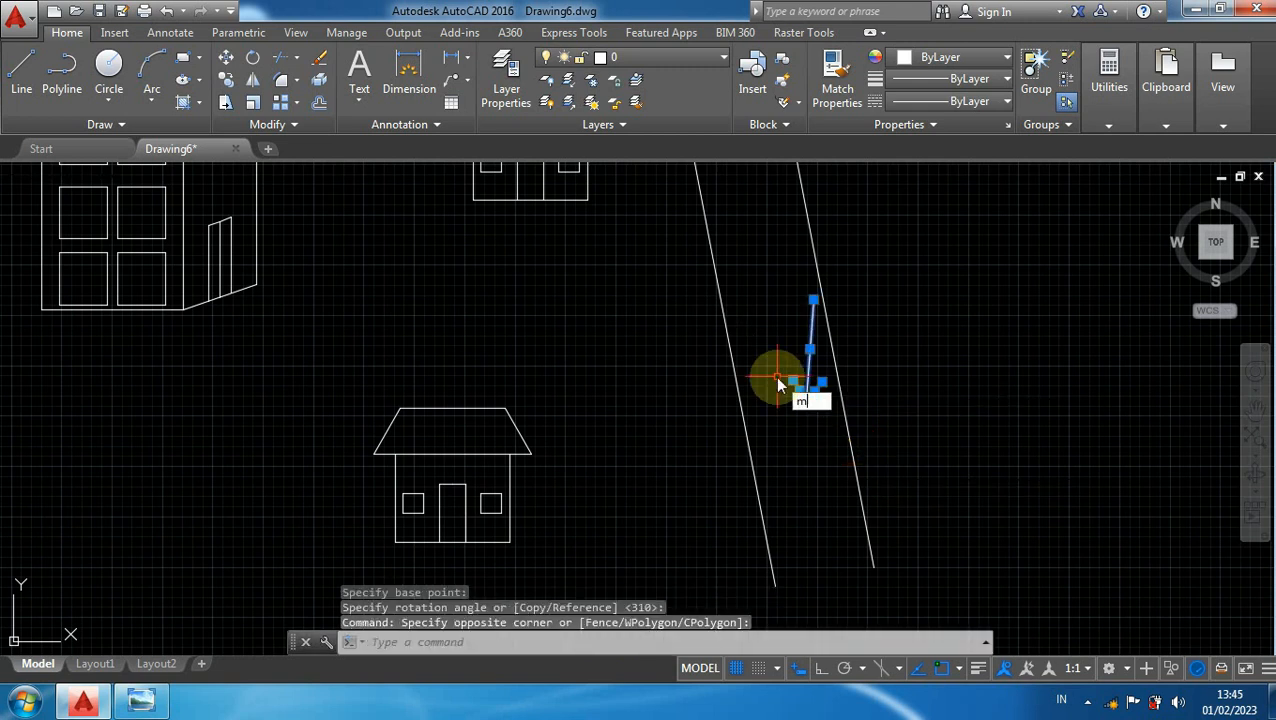
{"action": "key", "text": "Return"}
{"action": "scroll", "coordinate": [812, 370], "scroll_direction": "down", "scroll_amount": 4}
{"action": "left_click", "coordinate": [942, 376]}
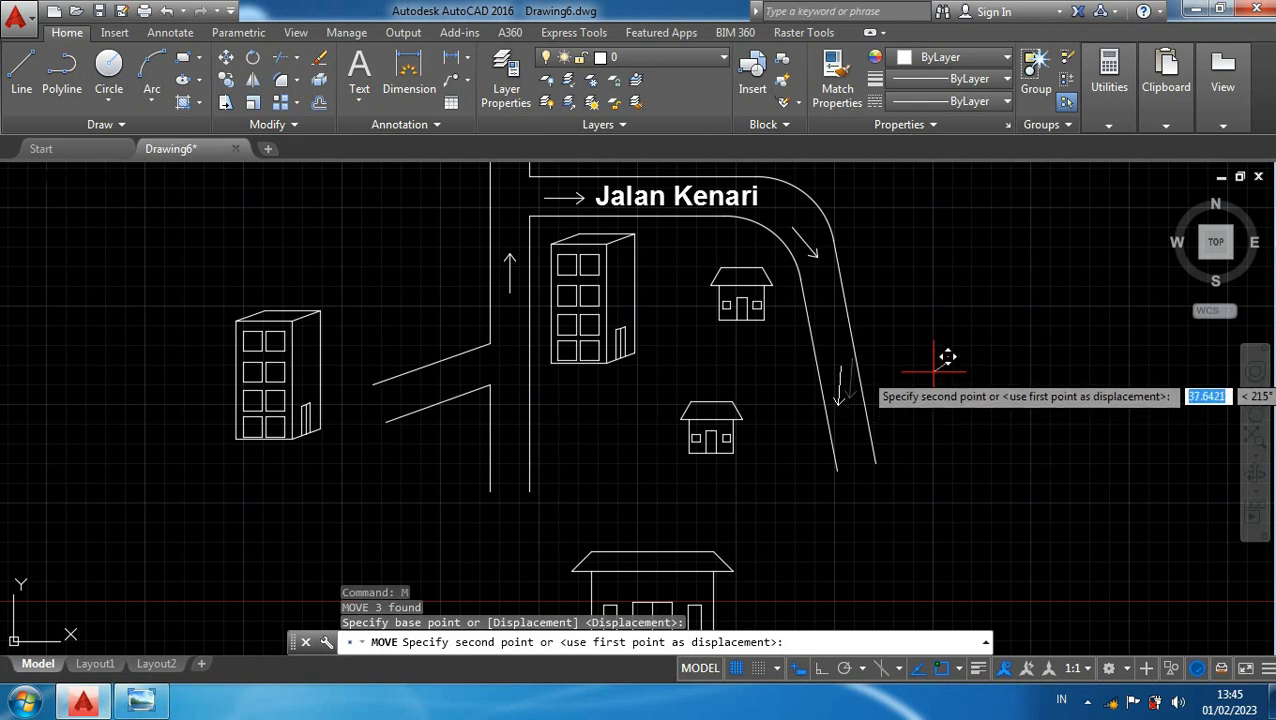
{"action": "left_click", "coordinate": [933, 372]}
- Copy the downward arrow from the sloping road to the open area between the road and the lower small house
{"action": "scroll", "coordinate": [883, 396], "scroll_direction": "up", "scroll_amount": 2}
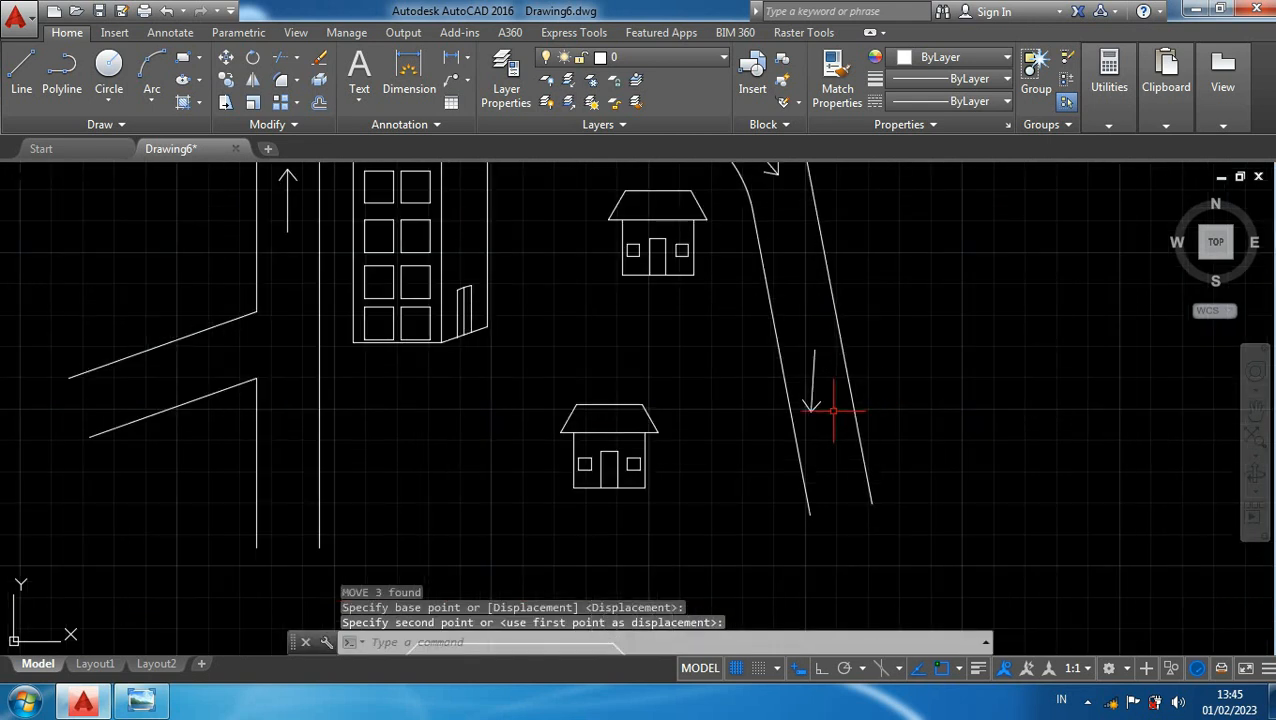
{"action": "left_click", "coordinate": [830, 417]}
{"action": "left_click", "coordinate": [811, 401]}
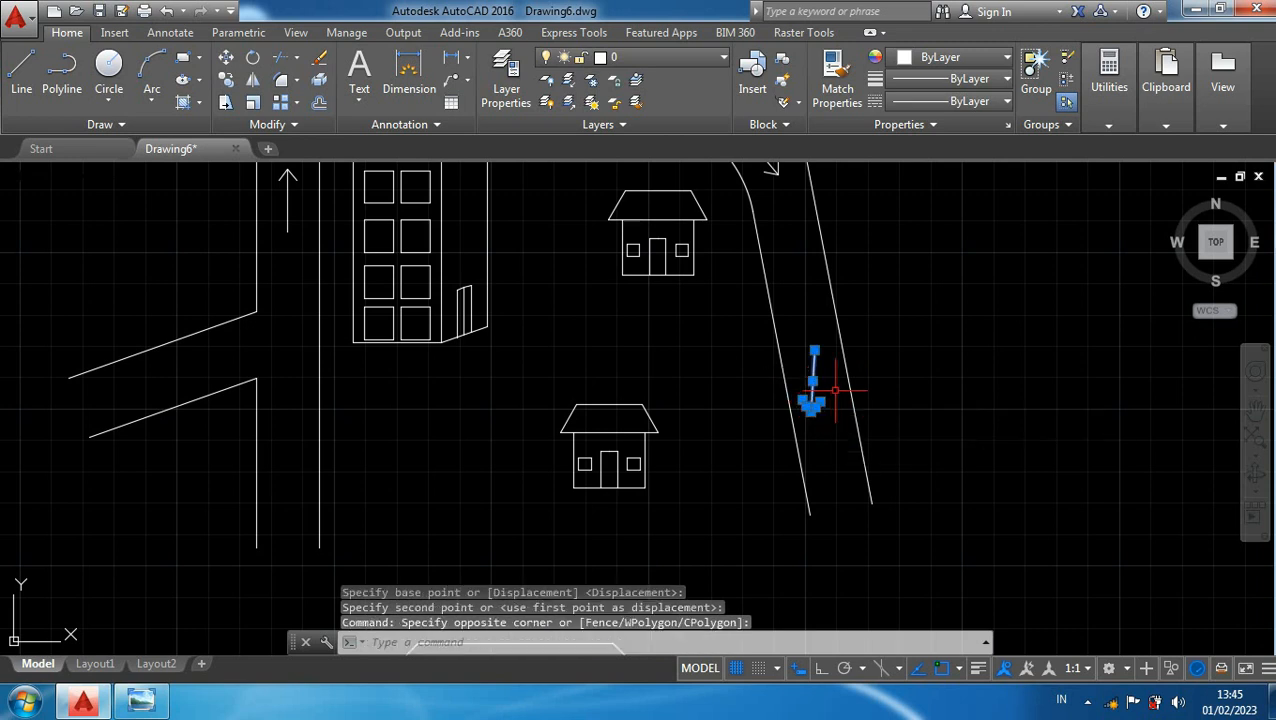
{"action": "type", "text": "co"}
{"action": "key", "text": "Return"}
{"action": "left_click", "coordinate": [811, 405]}
{"action": "left_click", "coordinate": [731, 463]}
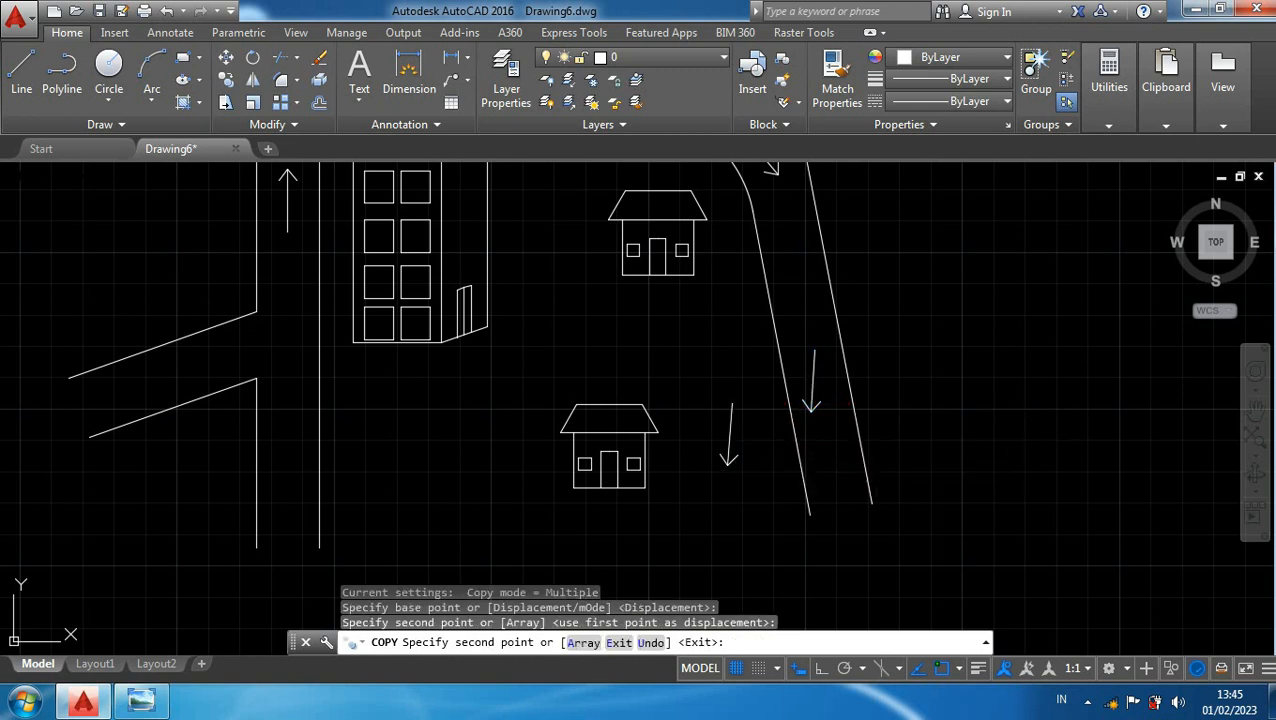
{"action": "key", "text": "Escape"}
- Rotate the copied arrow about its tail end so it points southwest towards the lower small house
{"action": "scroll", "coordinate": [676, 300], "scroll_direction": "down", "scroll_amount": 2}
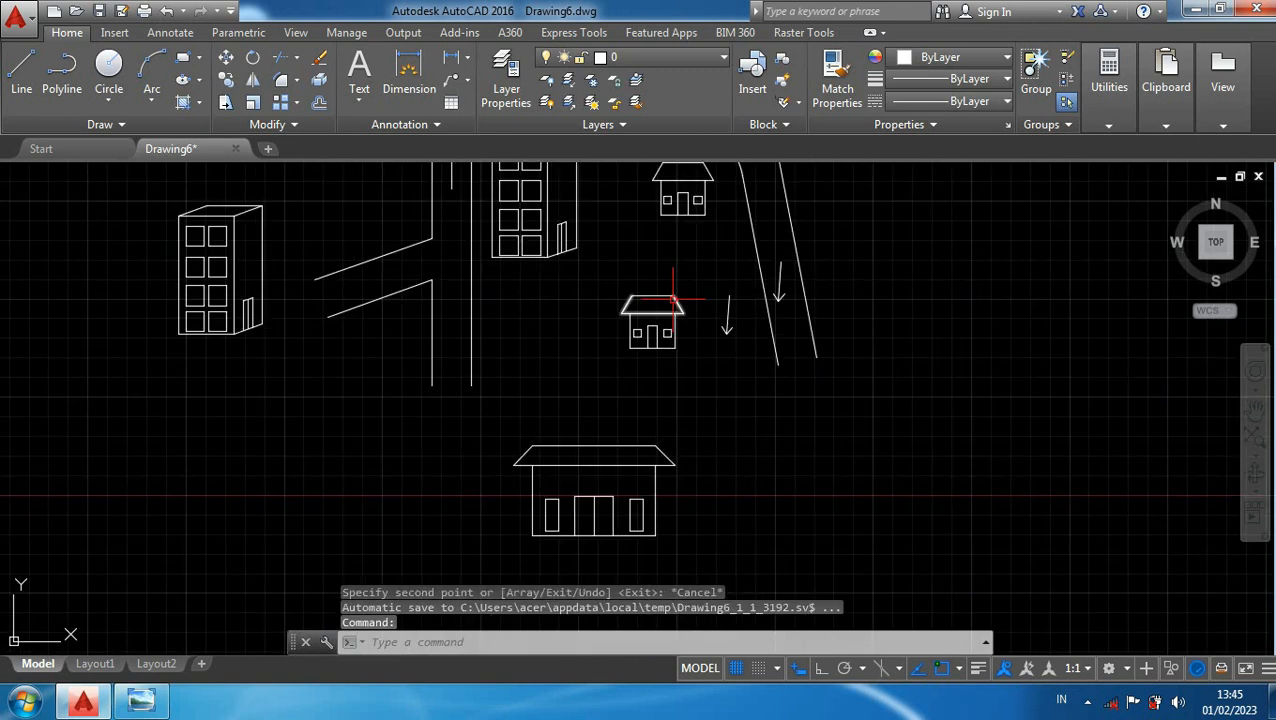
{"action": "scroll", "coordinate": [758, 342], "scroll_direction": "up", "scroll_amount": 4}
{"action": "left_click", "coordinate": [725, 346]}
{"action": "left_click", "coordinate": [640, 284]}
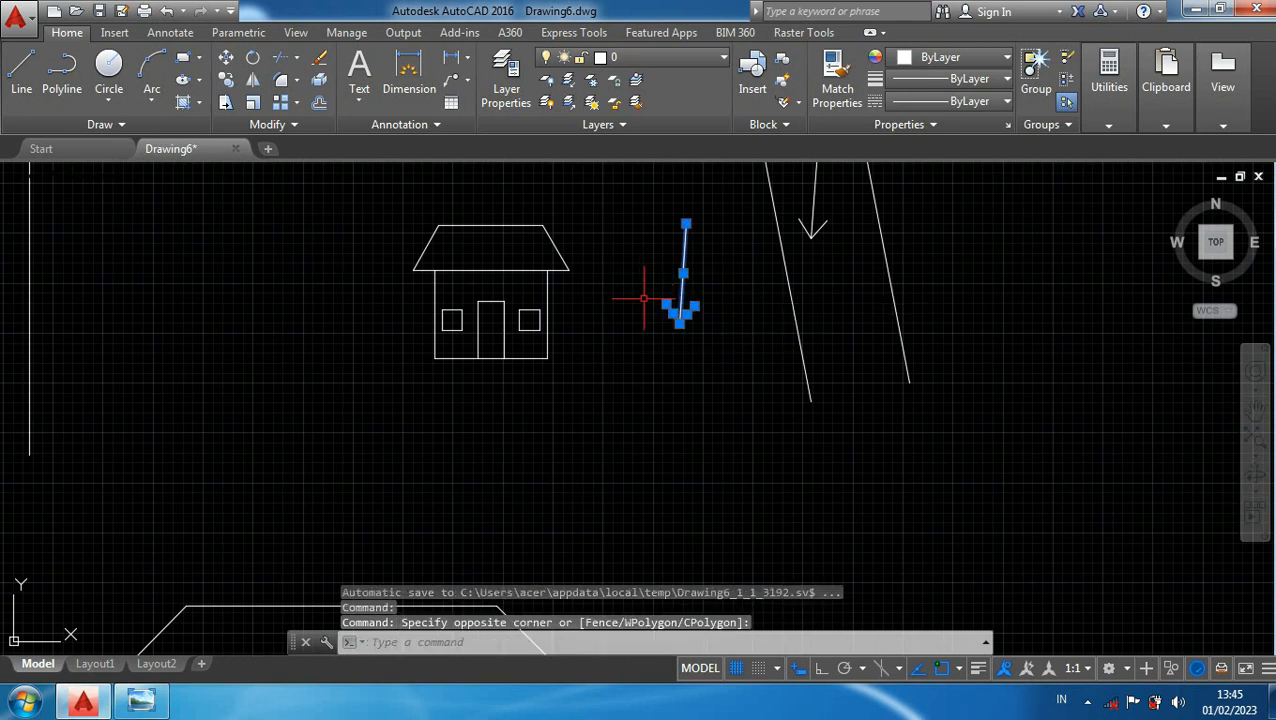
{"action": "type", "text": "ro"}
{"action": "key", "text": "Return"}
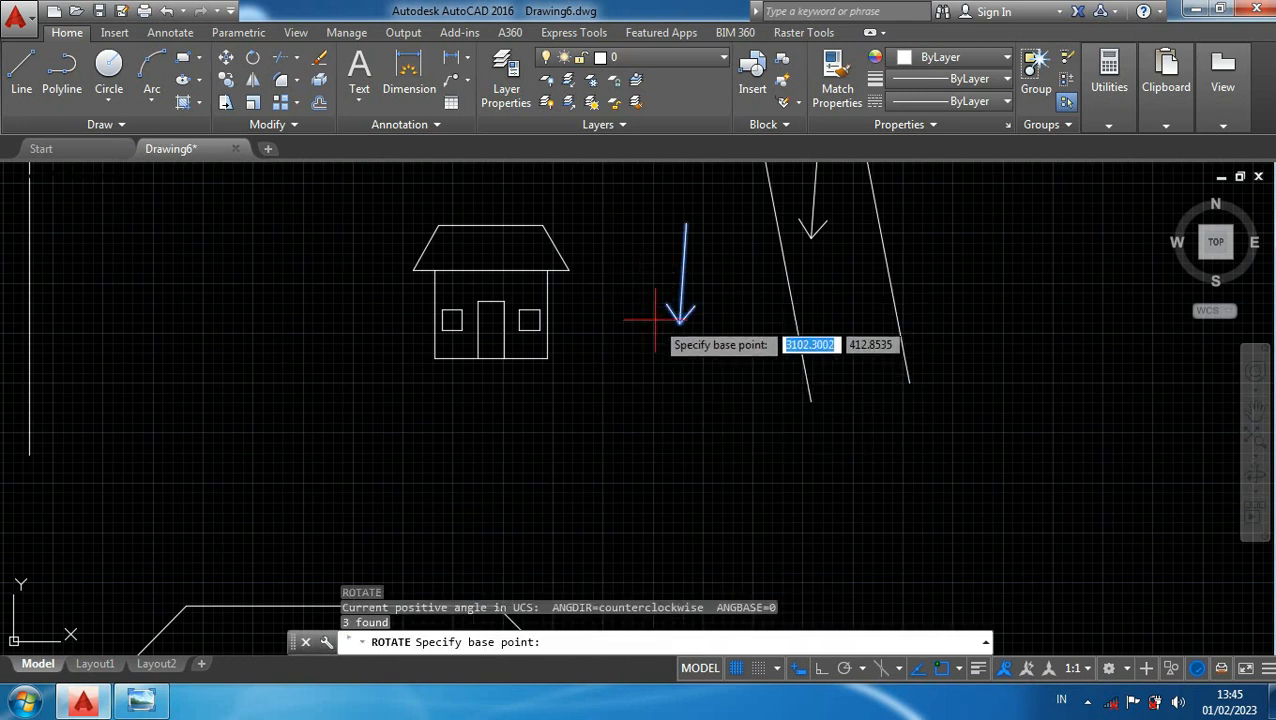
{"action": "left_click", "coordinate": [686, 225]}
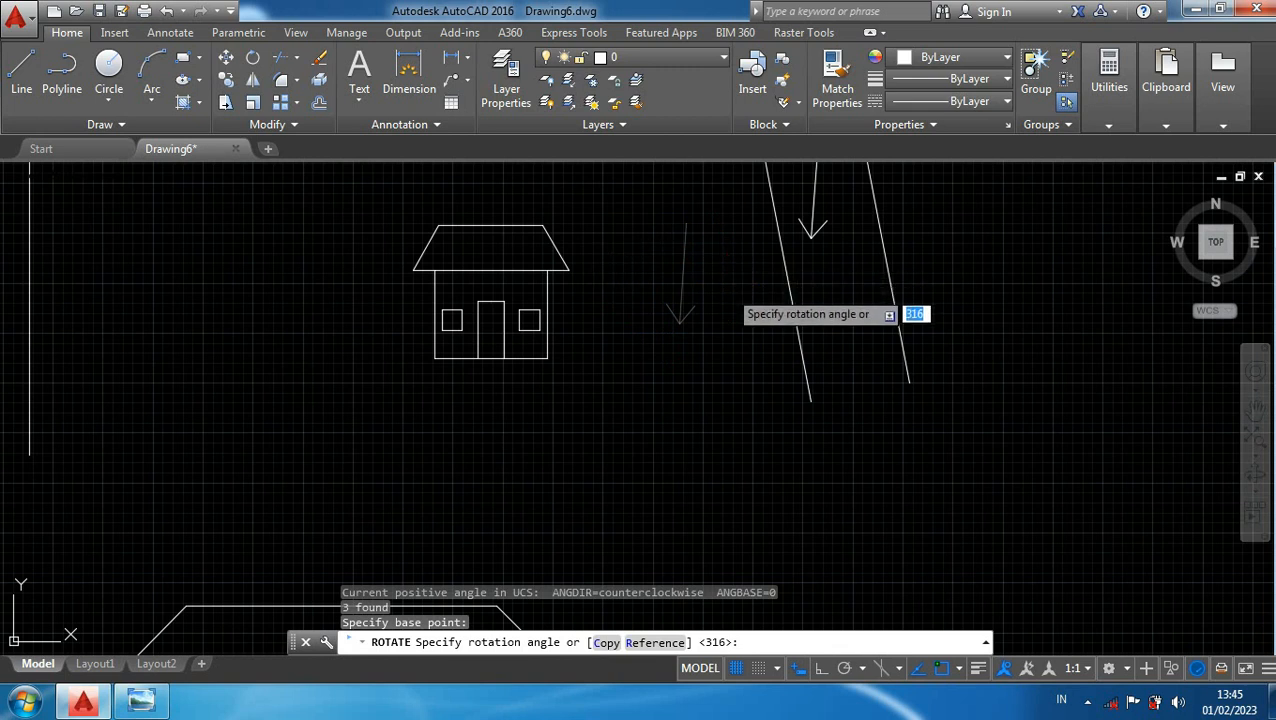
{"action": "left_click", "coordinate": [736, 305]}
- Move the southwest-pointing arrow closer to the sloping road, level with the lower small house
{"action": "middle_click_drag", "start_coordinate": [684, 273], "coordinate": [684, 370]}
{"action": "left_click", "coordinate": [661, 384]}
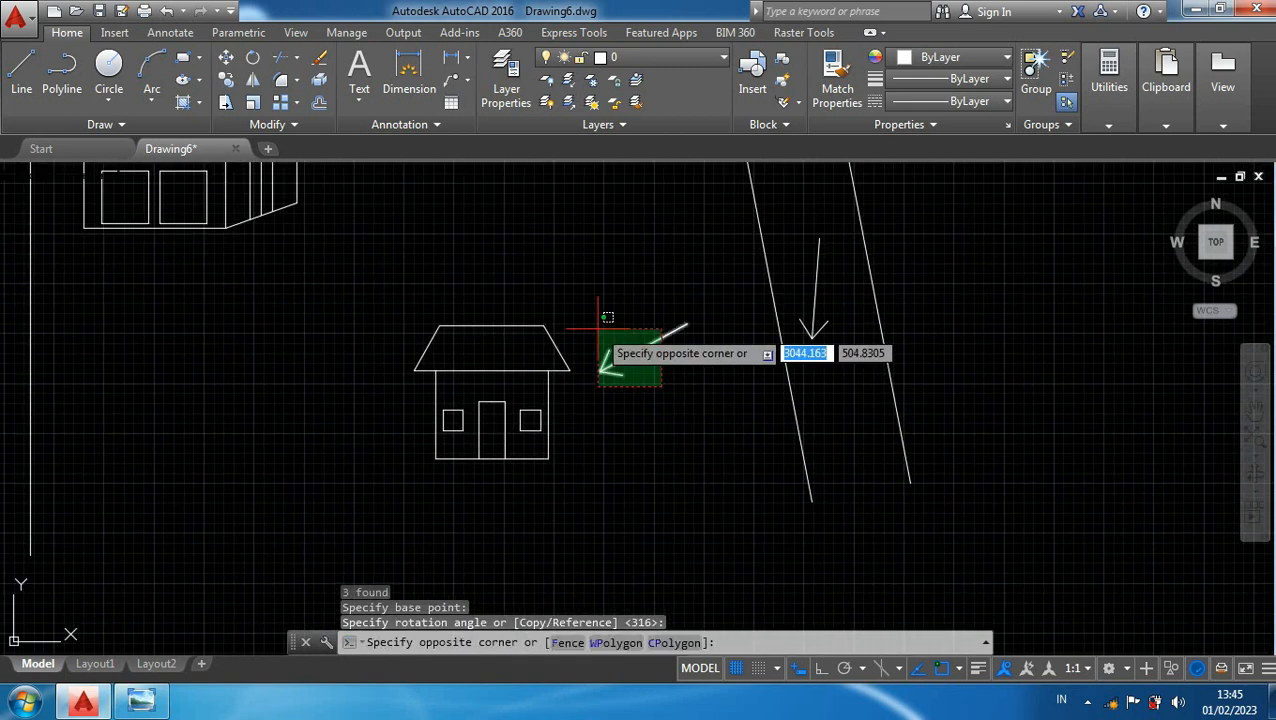
{"action": "left_click", "coordinate": [598, 328]}
{"action": "type", "text": "m"}
{"action": "key", "text": "Return"}
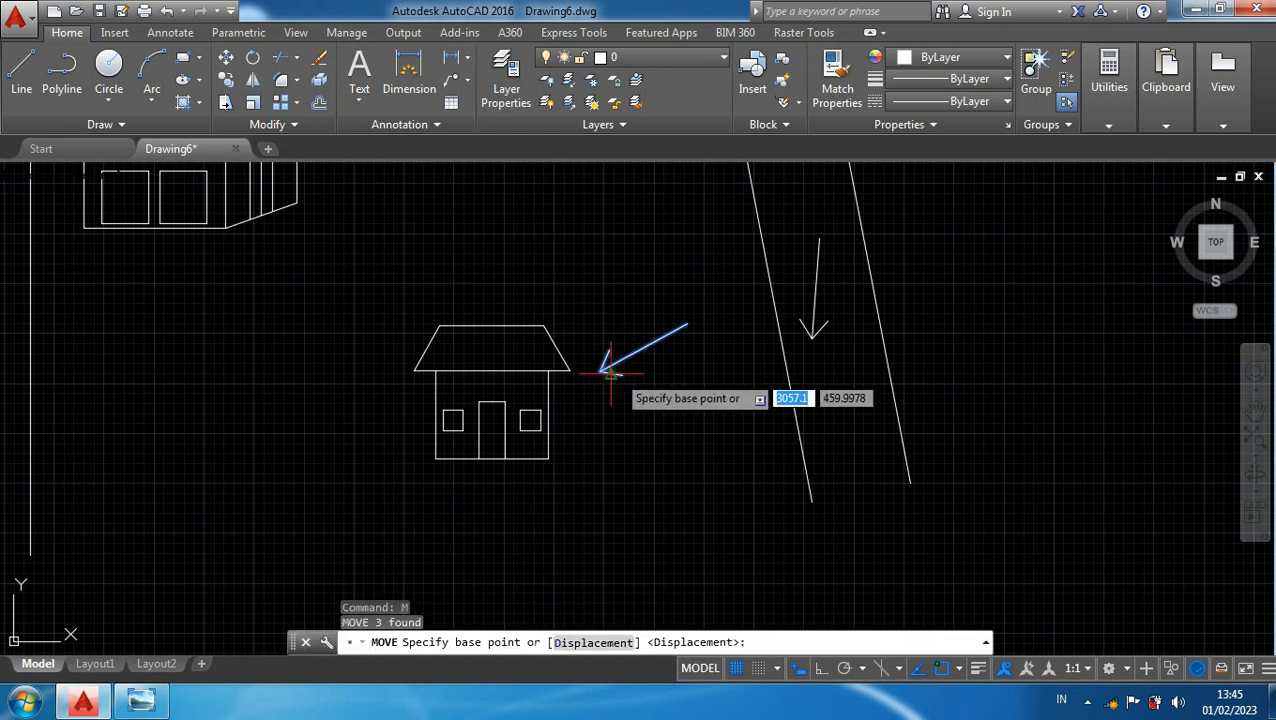
{"action": "left_click", "coordinate": [650, 421]}
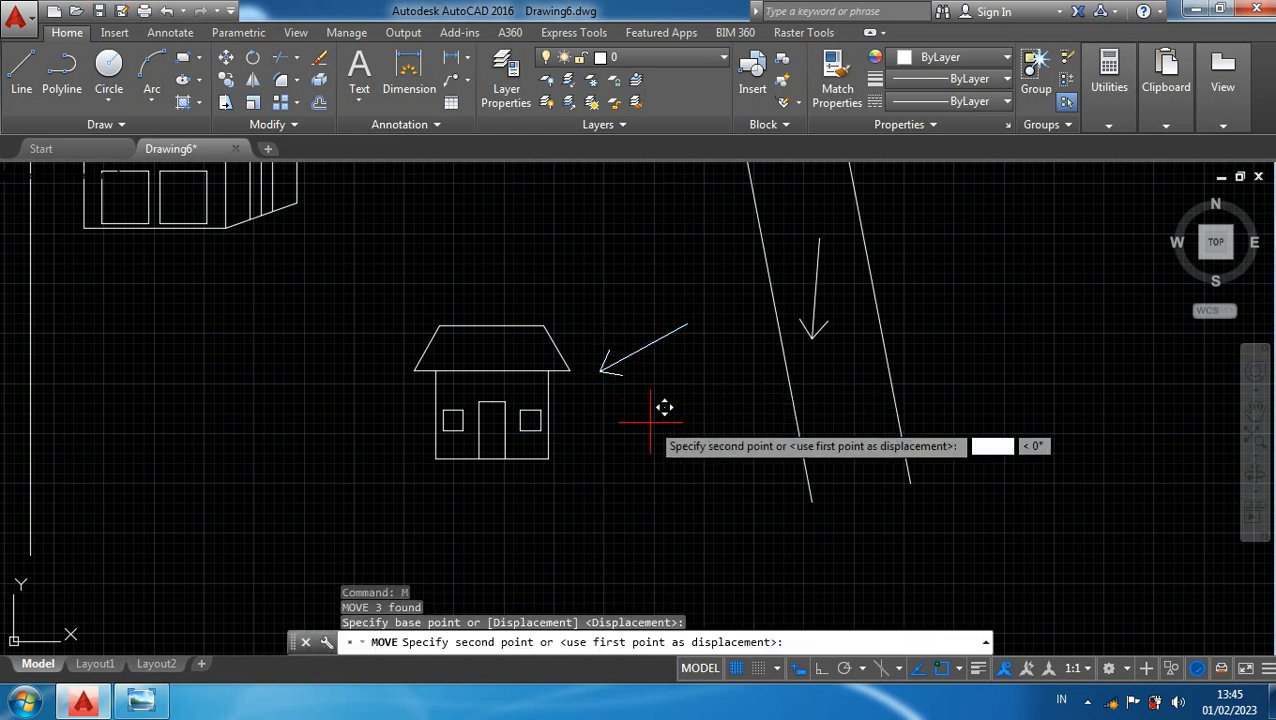
{"action": "left_click", "coordinate": [705, 468]}
{"action": "scroll", "coordinate": [703, 478], "scroll_direction": "down", "scroll_amount": 3}
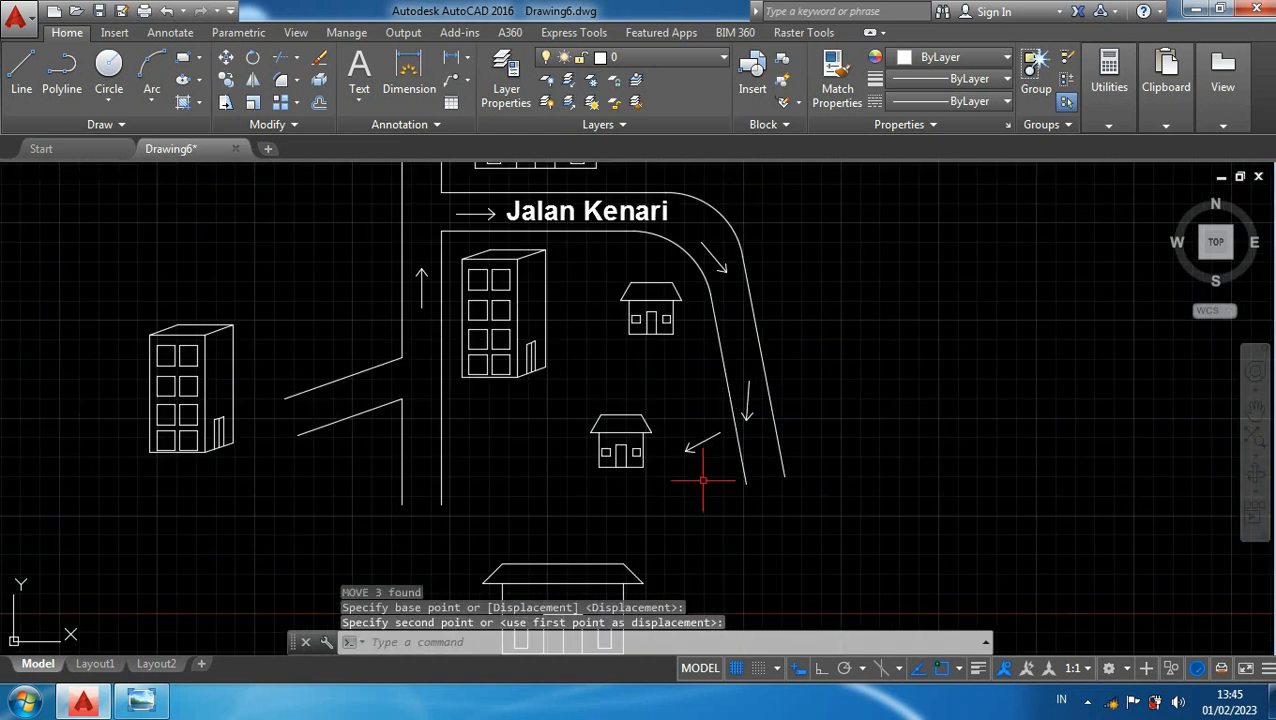
{"action": "scroll", "coordinate": [829, 375], "scroll_direction": "down", "scroll_amount": 2}
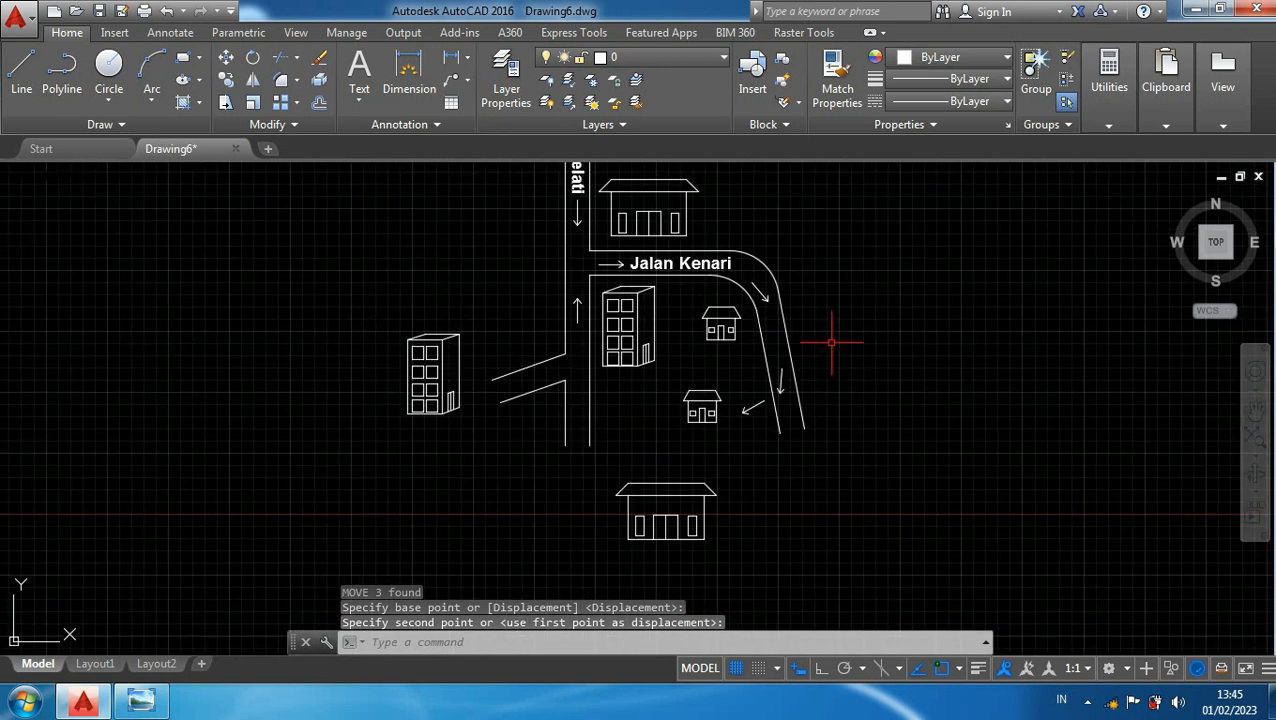
{"action": "scroll", "coordinate": [626, 201], "scroll_direction": "up", "scroll_amount": 2}
{"action": "middle_click_drag", "start_coordinate": [598, 198], "coordinate": [598, 278]}
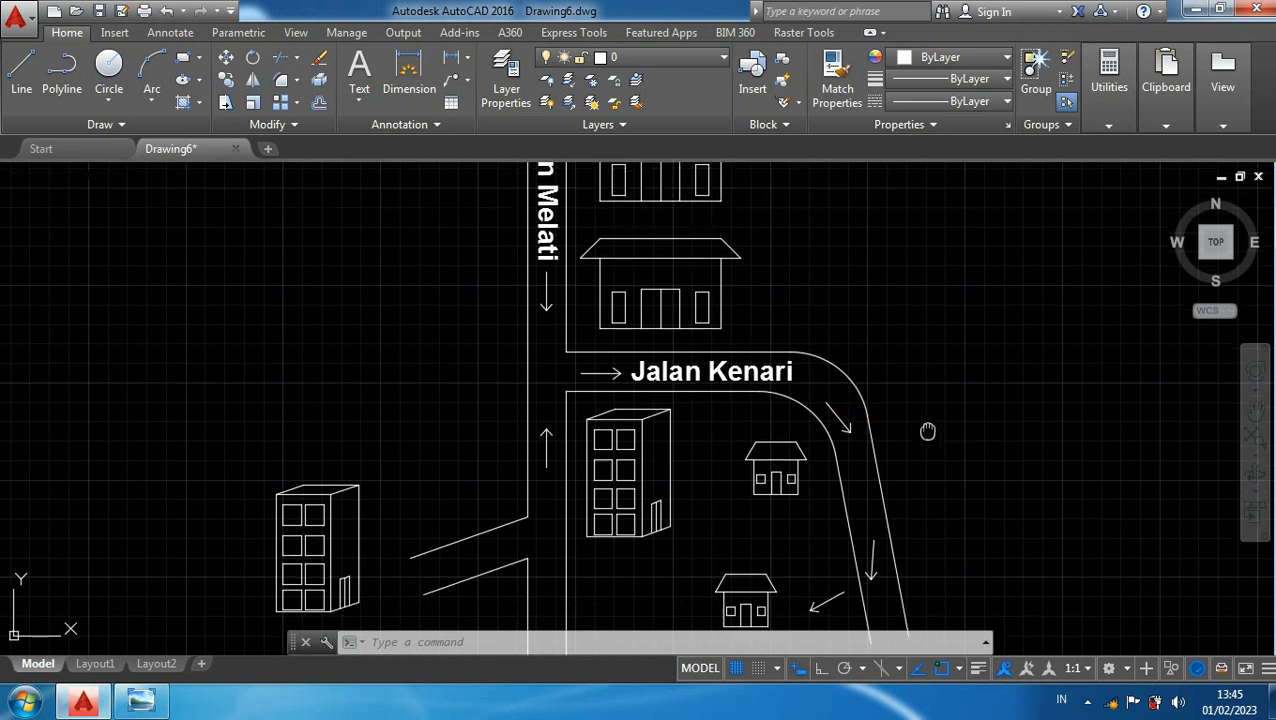
{"action": "middle_click_drag", "start_coordinate": [926, 433], "coordinate": [890, 308]}
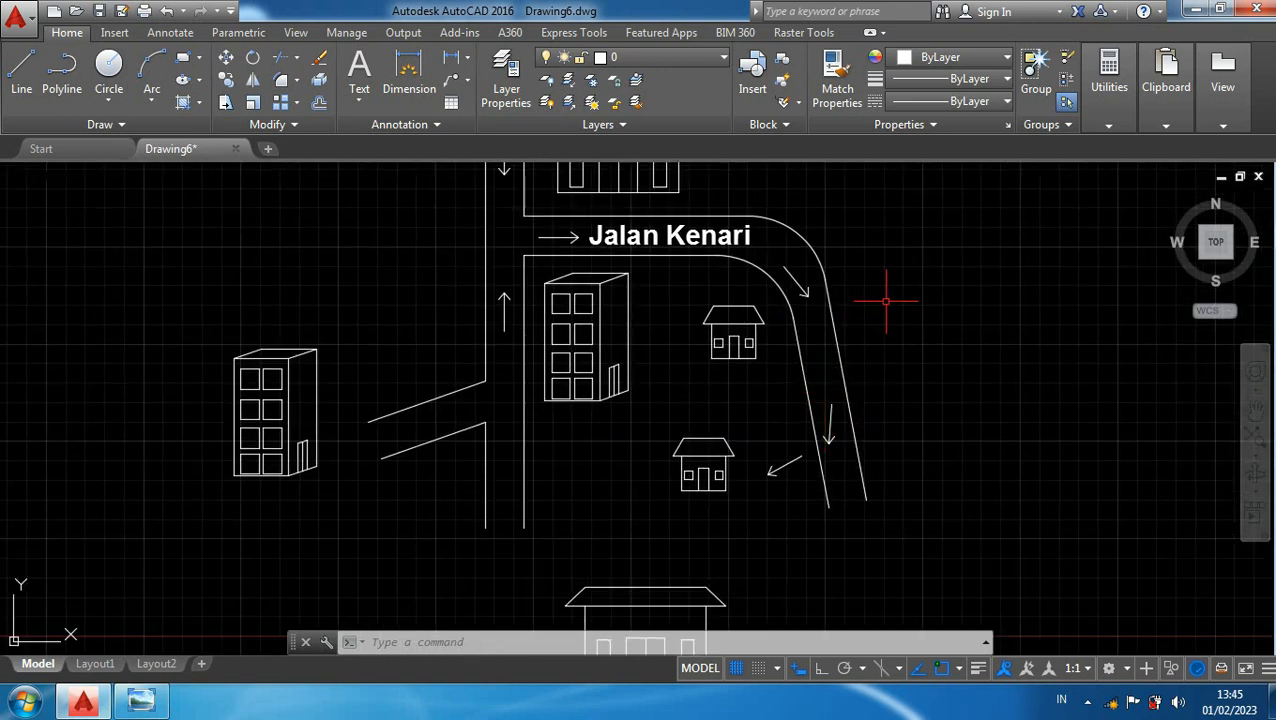
- Copy the Jalan Sentosa label to the open area just right of the house above that road
{"action": "scroll", "coordinate": [890, 308], "scroll_direction": "down", "scroll_amount": 2}
{"action": "middle_click_drag", "start_coordinate": [893, 260], "coordinate": [859, 416]}
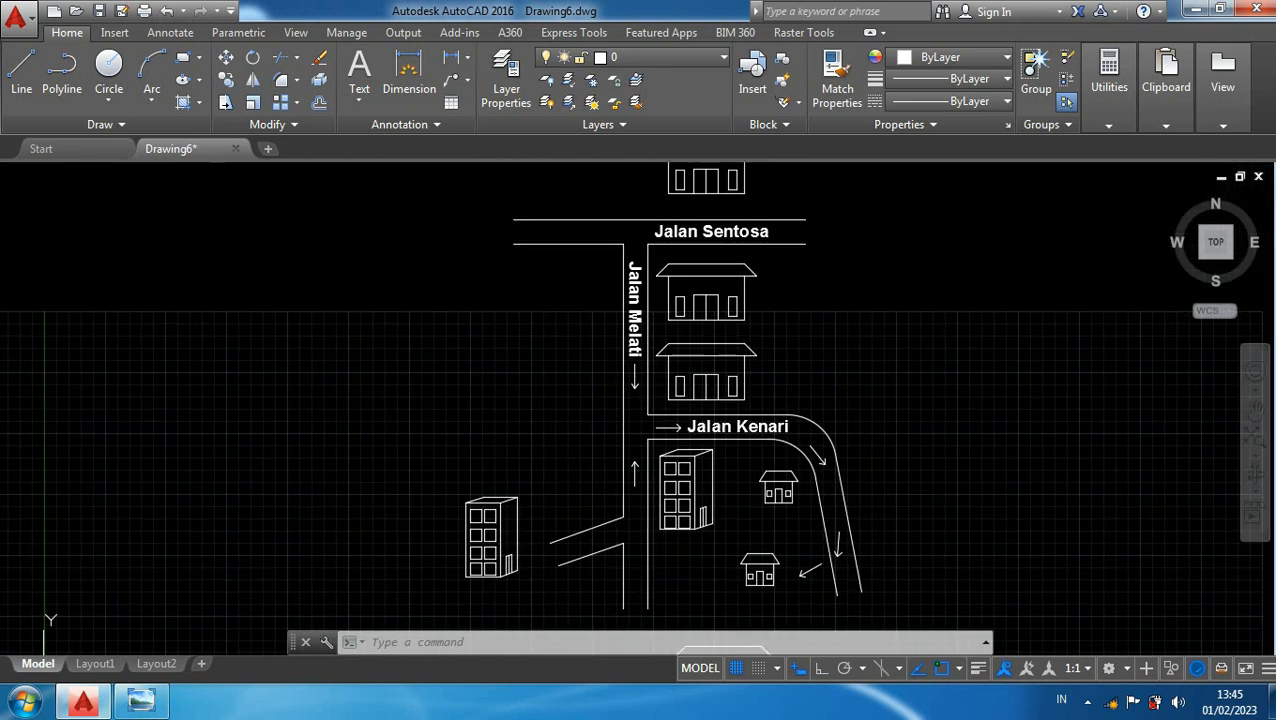
{"action": "middle_click_drag", "start_coordinate": [917, 248], "coordinate": [908, 394]}
{"action": "scroll", "coordinate": [741, 410], "scroll_direction": "up", "scroll_amount": 2}
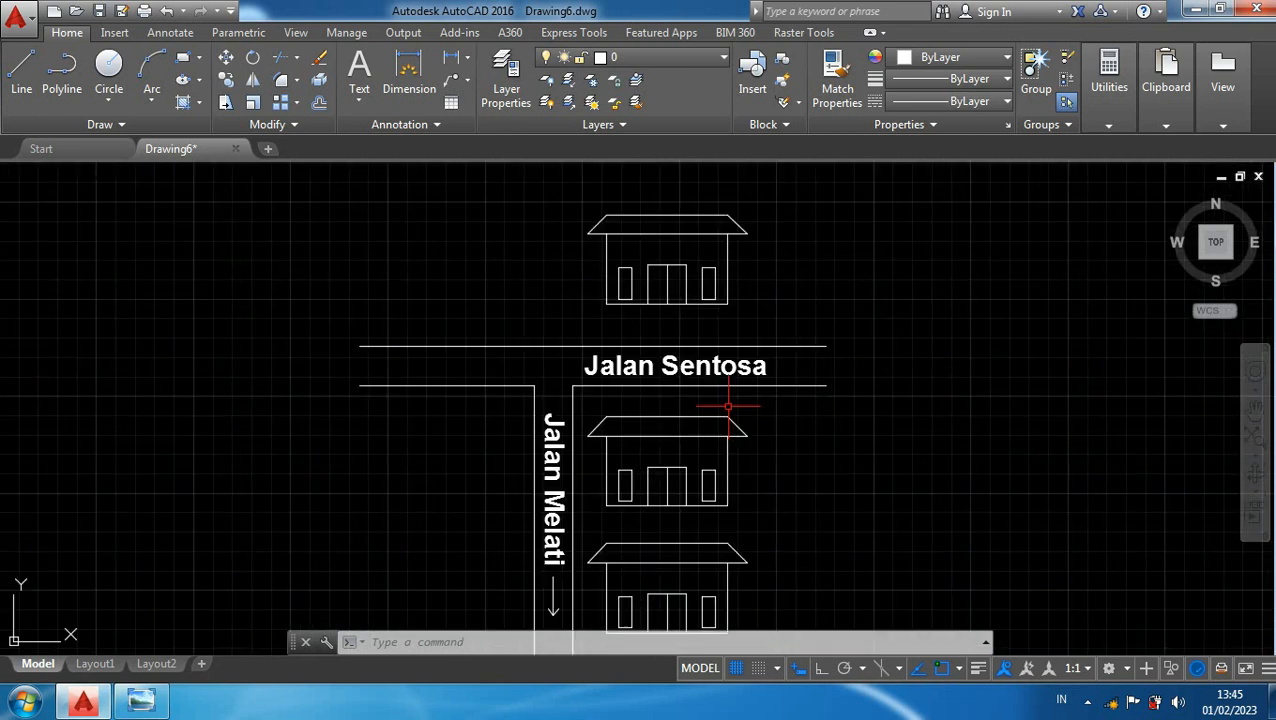
{"action": "left_click", "coordinate": [692, 368]}
{"action": "type", "text": "co"}
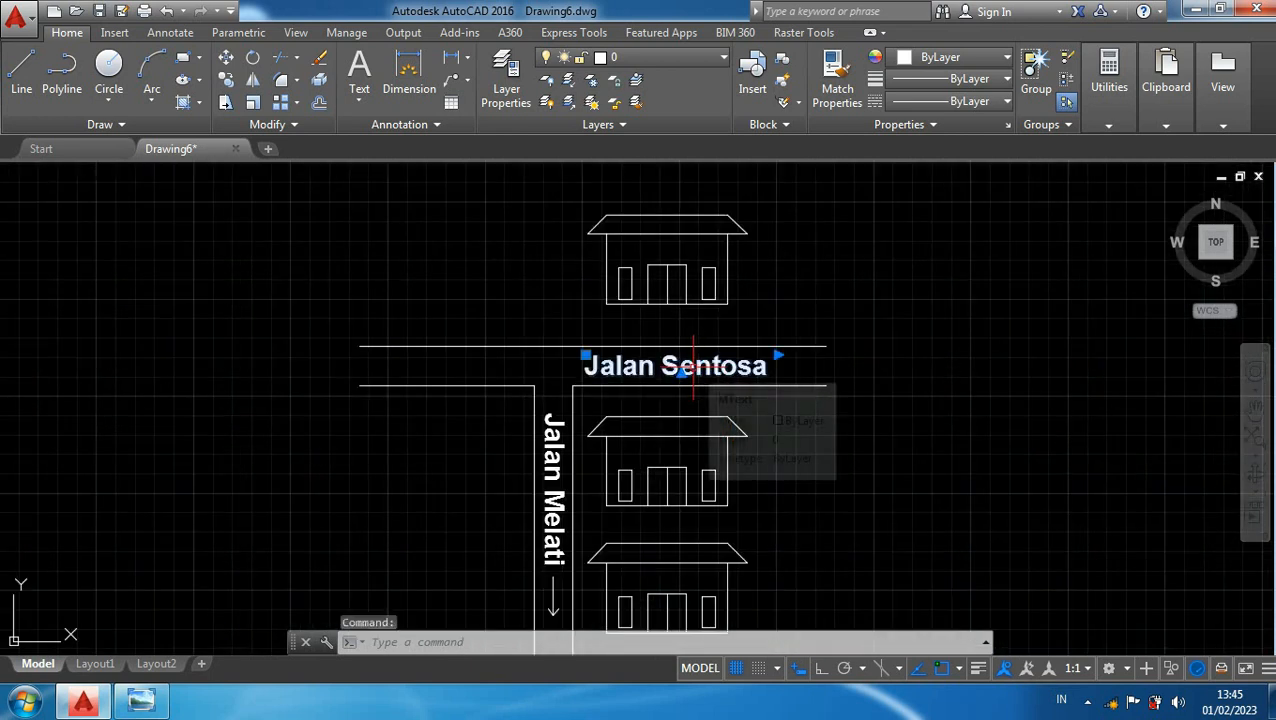
{"action": "key", "text": "Return"}
{"action": "left_click", "coordinate": [678, 365]}
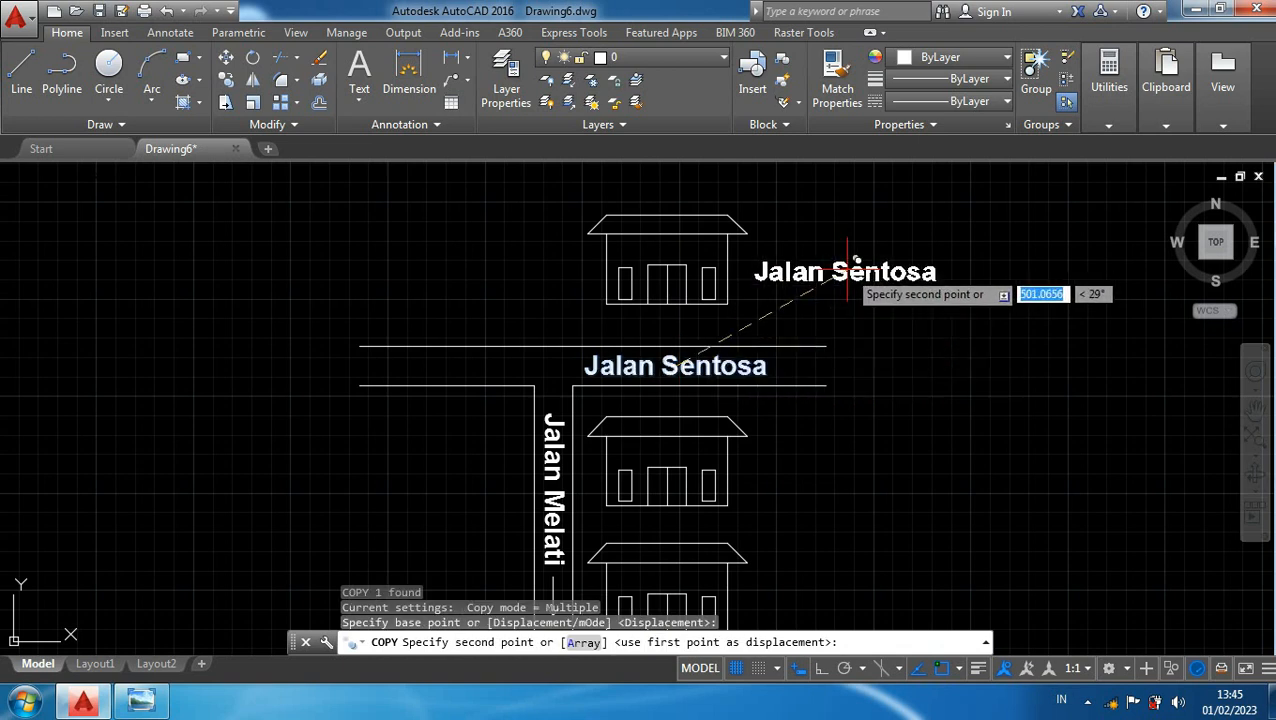
{"action": "left_click", "coordinate": [846, 268]}
{"action": "key", "text": "Escape"}
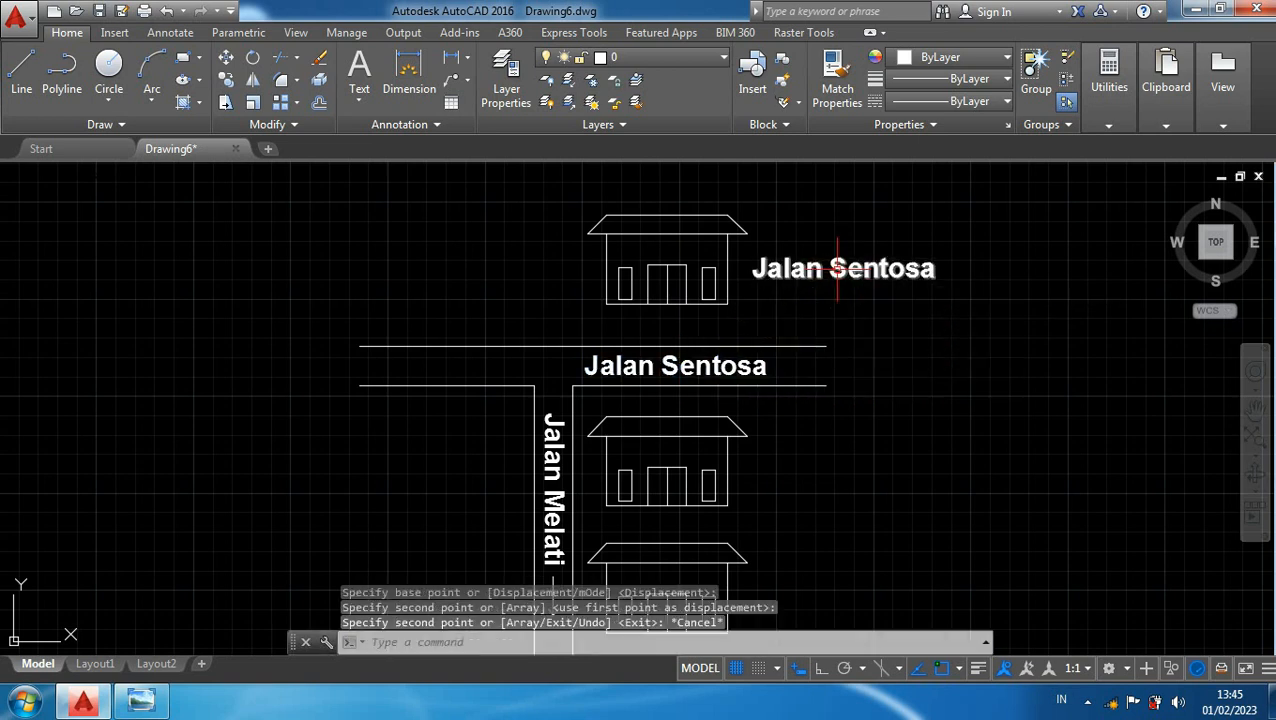
- Change the copied label beside the uppermost house to read Kantor A
{"action": "double_click", "coordinate": [840, 268]}
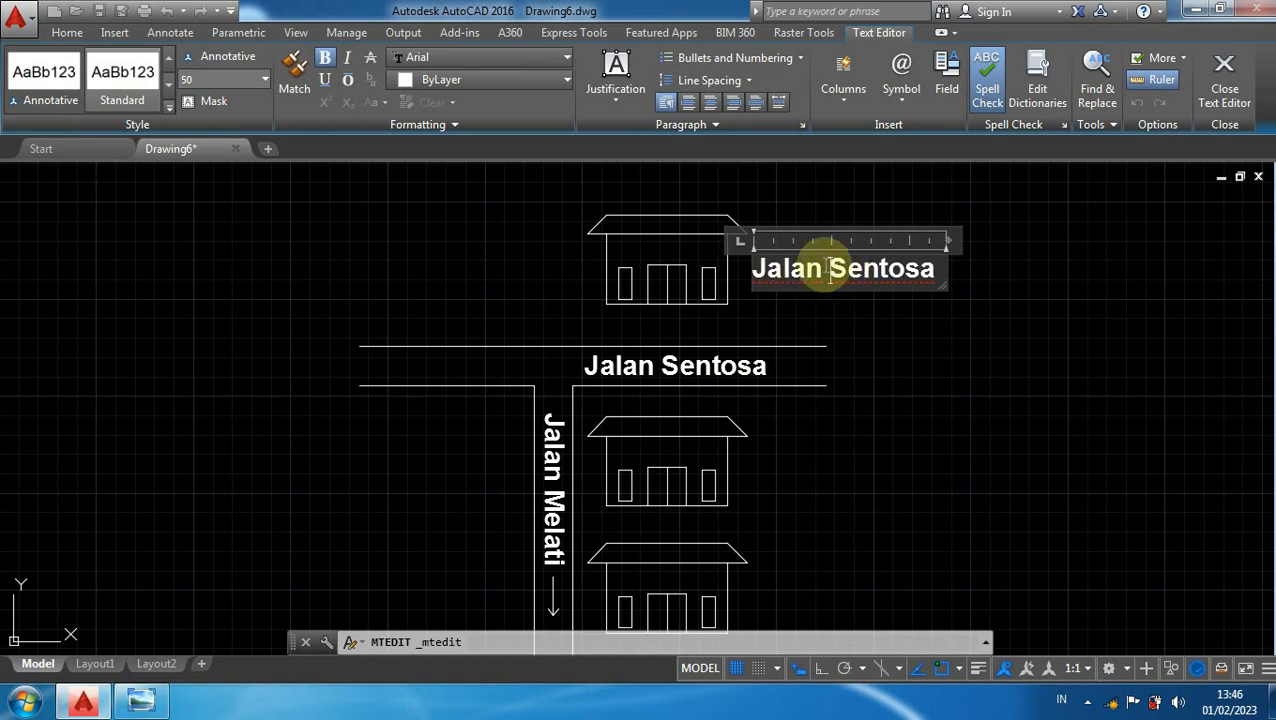
{"action": "triple_click", "coordinate": [822, 268]}
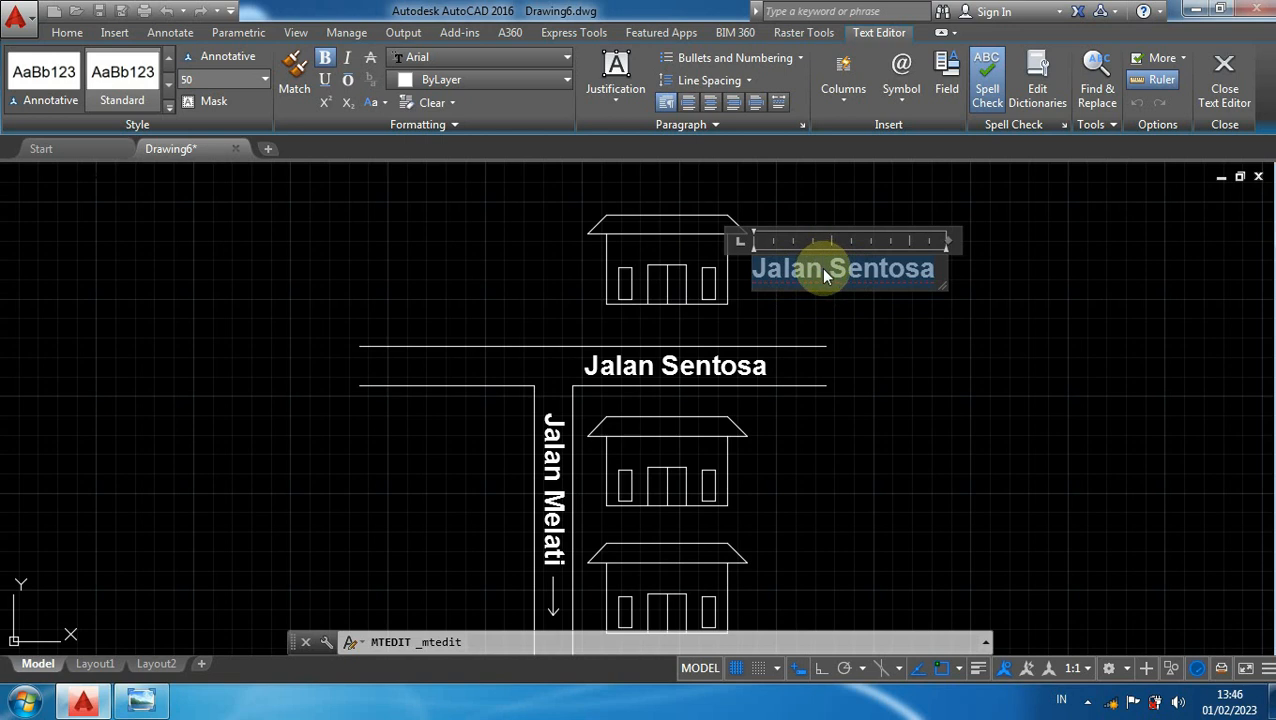
{"action": "type", "text": "Kanto"}
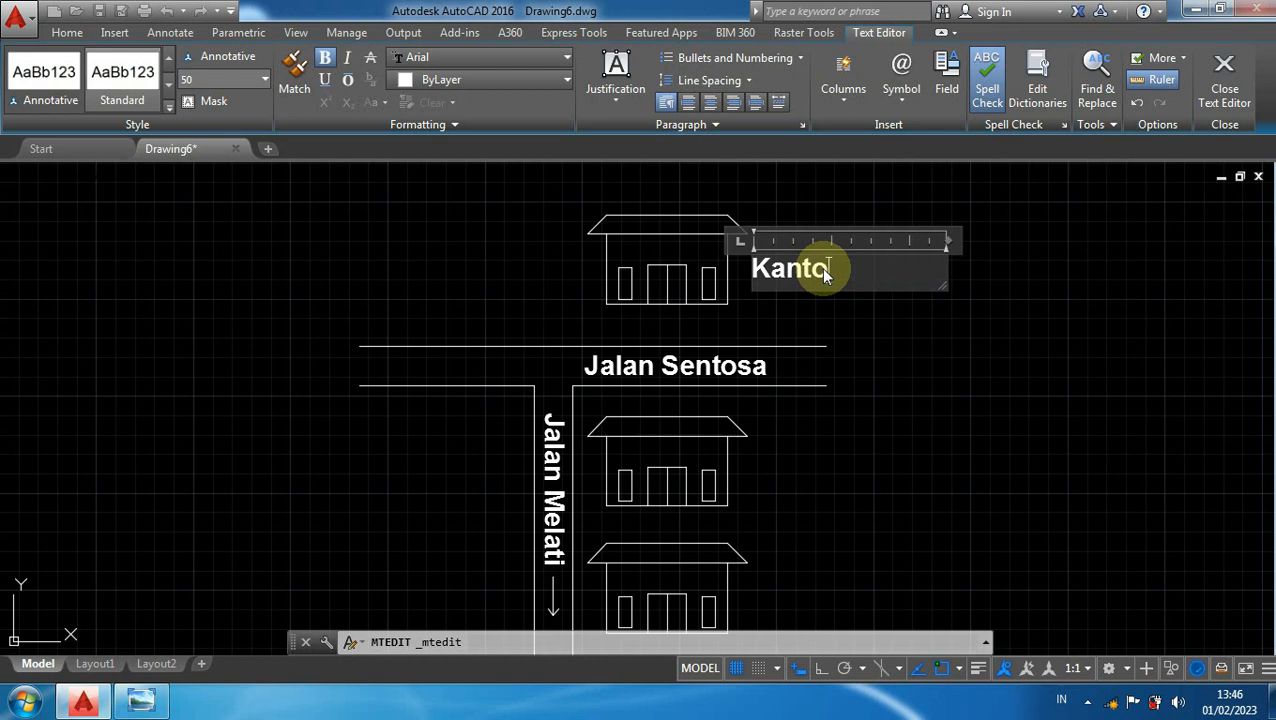
{"action": "type", "text": "r A"}
- Remove the bold formatting from the Kantor A text and set its height to 40
{"action": "left_click_drag", "start_coordinate": [945, 241], "coordinate": [750, 270]}
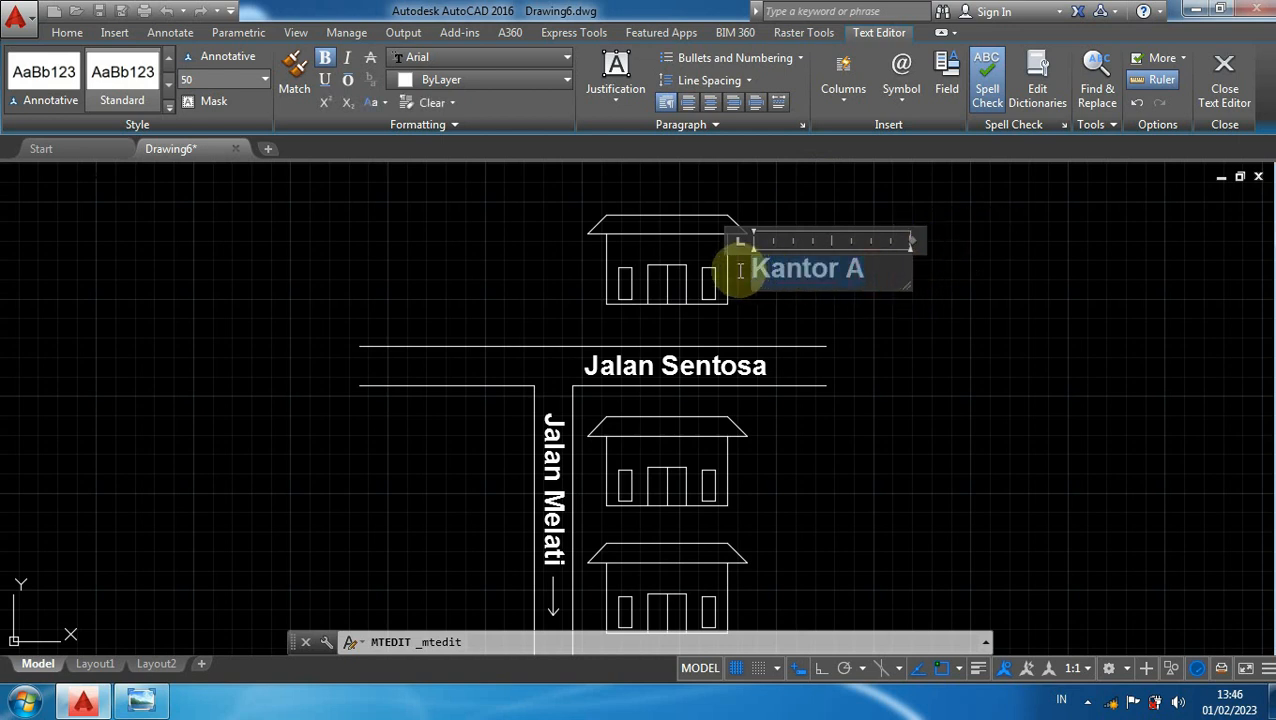
{"action": "left_click", "coordinate": [327, 61]}
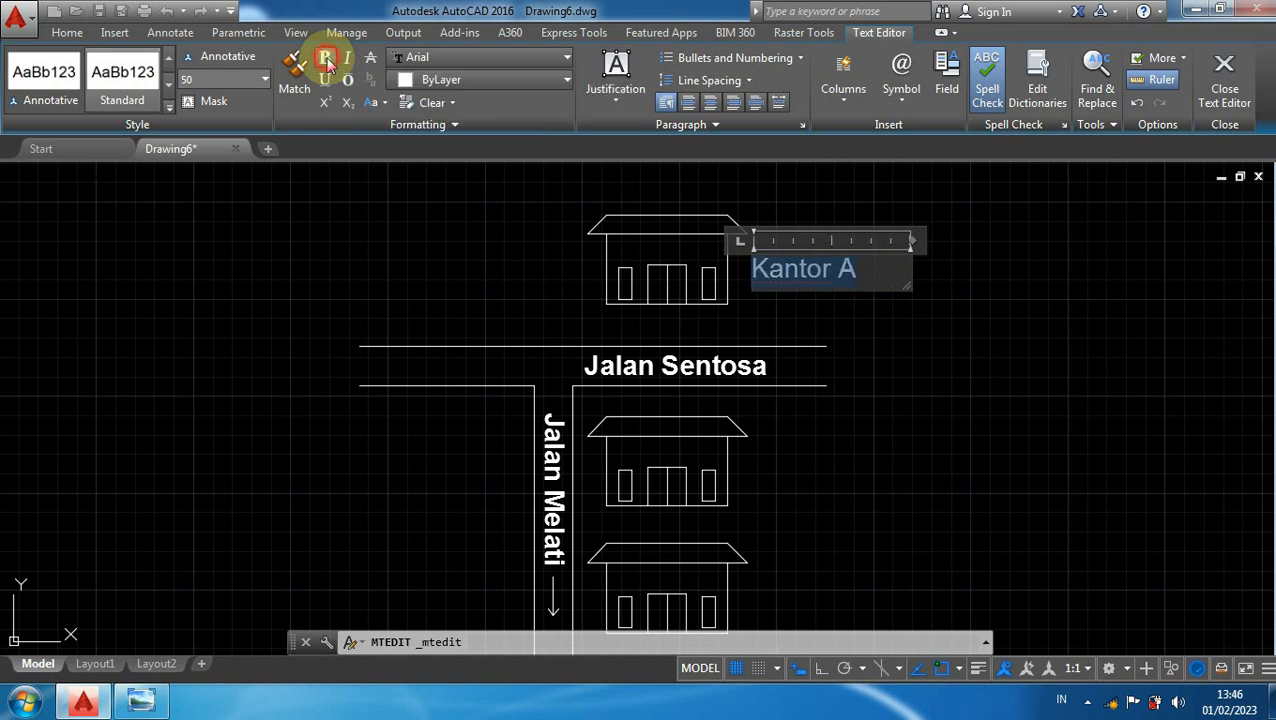
{"action": "left_click_drag", "start_coordinate": [202, 80], "coordinate": [168, 77]}
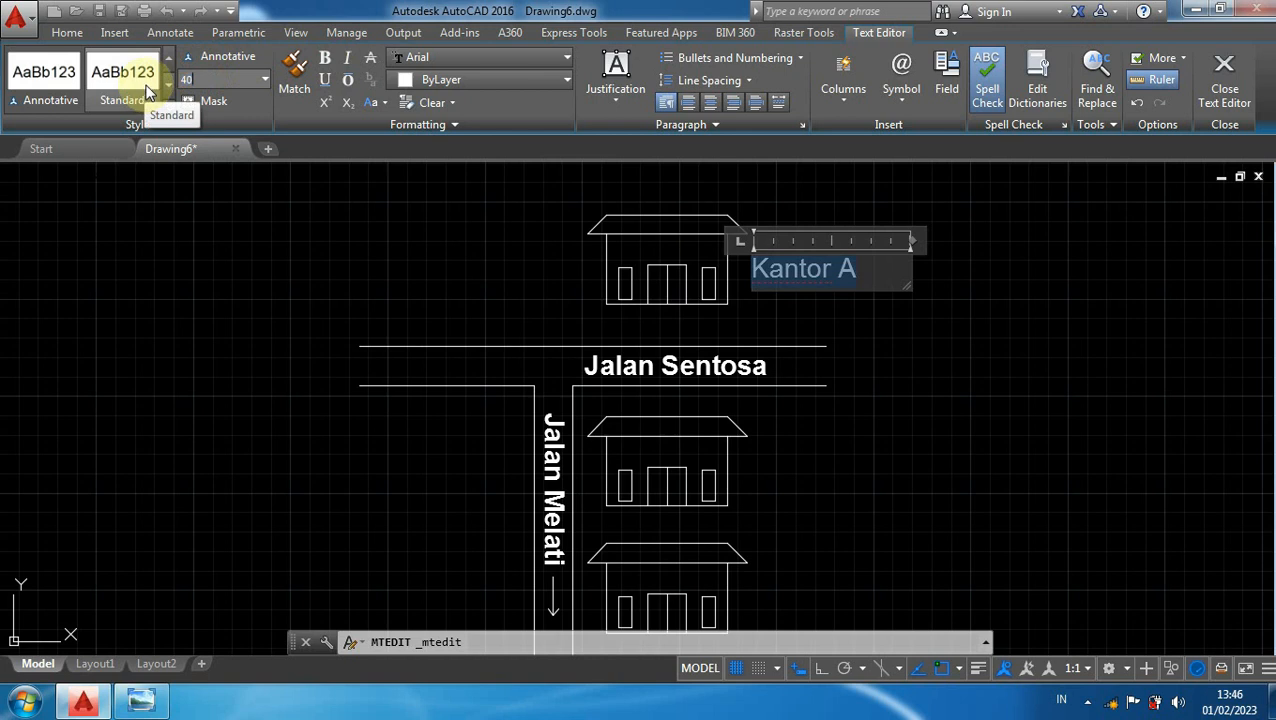
{"action": "type", "text": "40"}
{"action": "key", "text": "Return"}
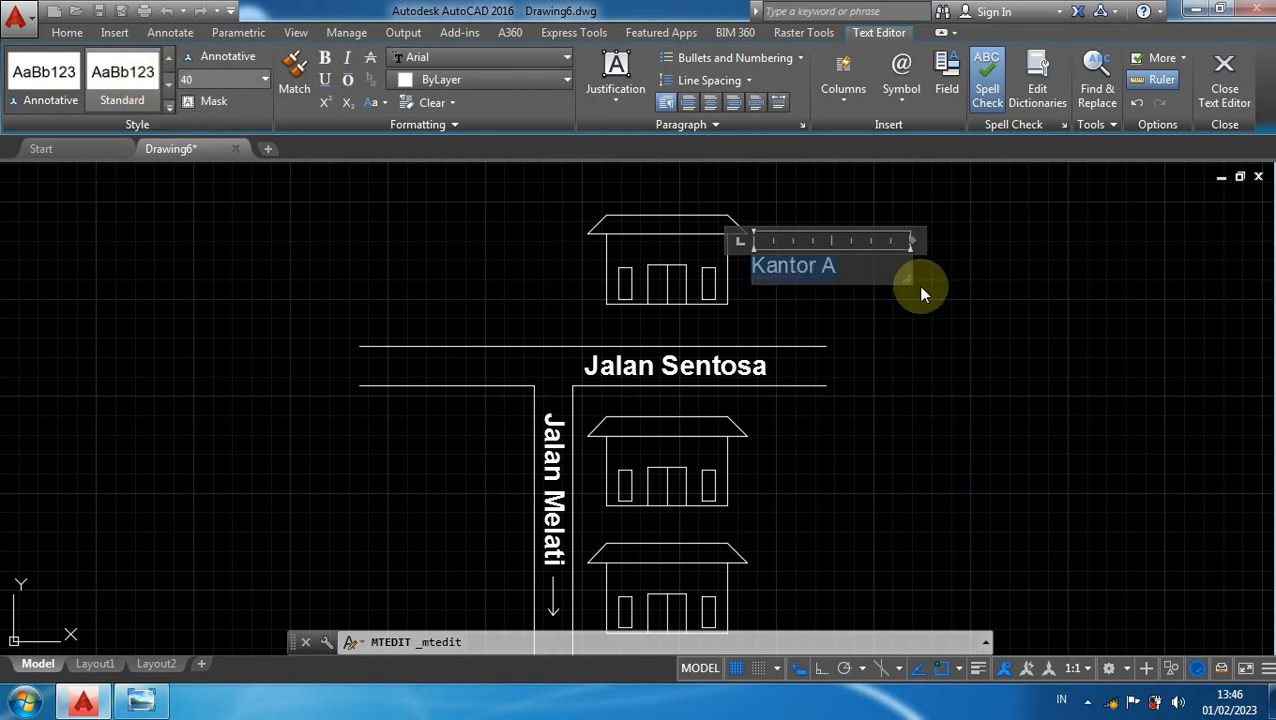
{"action": "left_click", "coordinate": [1005, 289]}
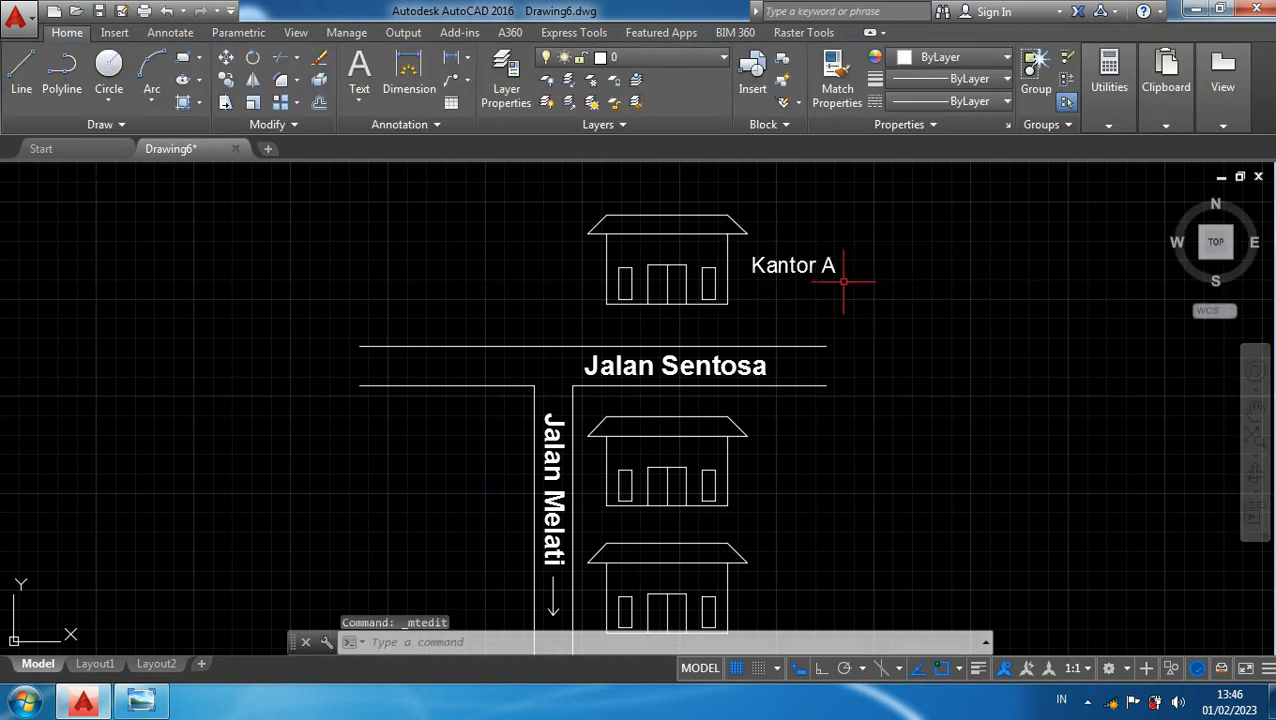
- Copy the Kantor A label beside each of the two houses between Jalan Sentosa and Jalan Kenari
{"action": "left_click", "coordinate": [800, 268]}
{"action": "type", "text": "co"}
{"action": "key", "text": "Return"}
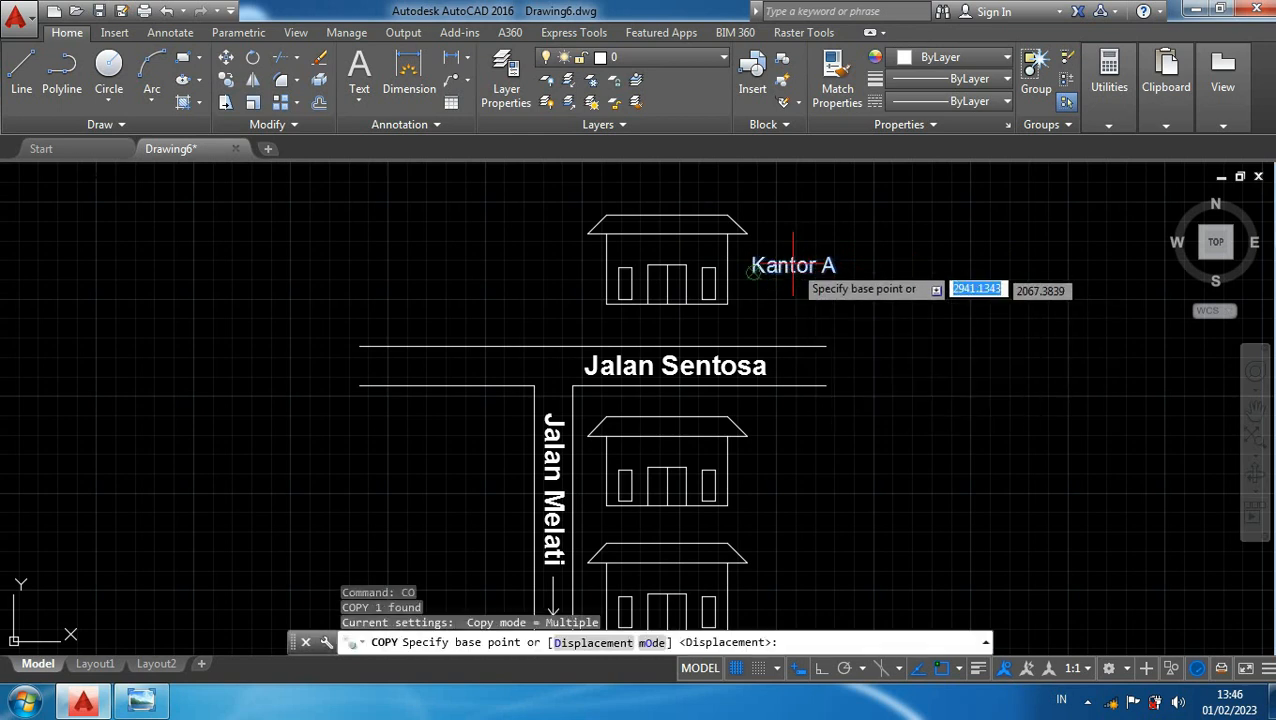
{"action": "left_click", "coordinate": [753, 271]}
{"action": "middle_click_drag", "start_coordinate": [850, 450], "coordinate": [876, 320]}
{"action": "left_click", "coordinate": [831, 334]}
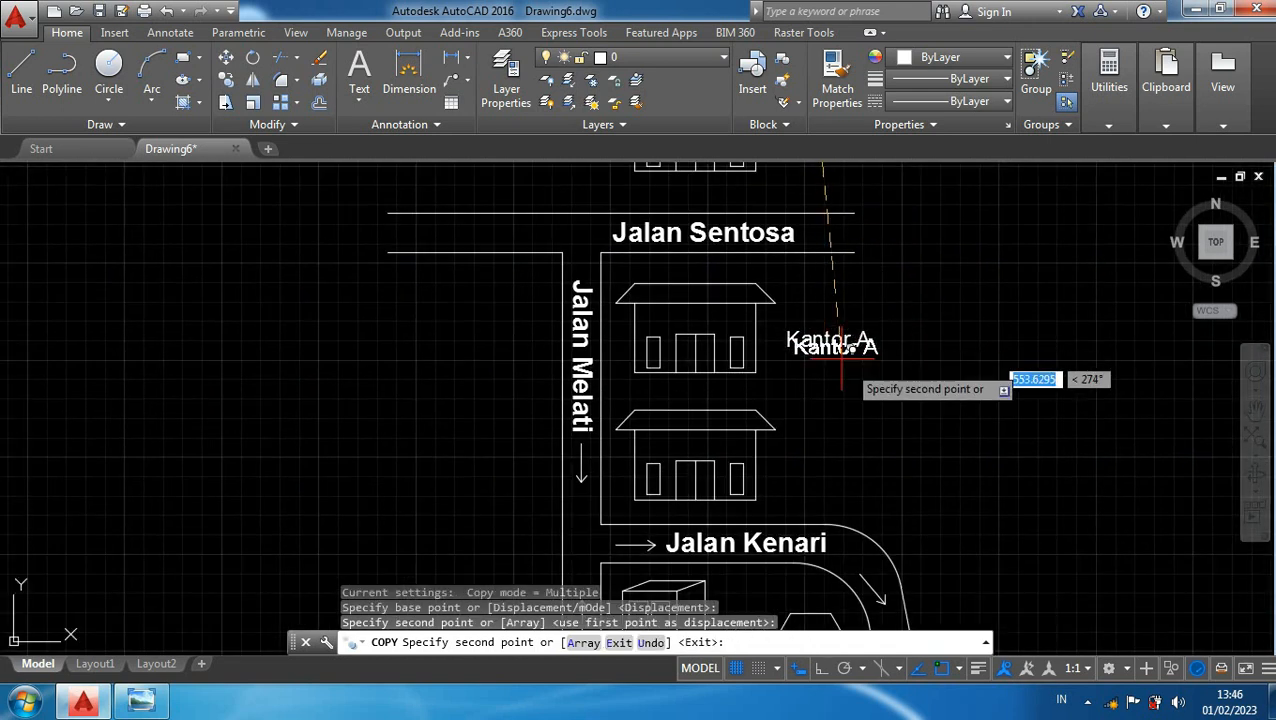
{"action": "left_click", "coordinate": [834, 461]}
- Place further Kantor A copies beneath the tall building and the upper small house south of Jalan Kenari
{"action": "middle_click_drag", "start_coordinate": [978, 490], "coordinate": [1005, 316]}
{"action": "scroll", "coordinate": [1008, 318], "scroll_direction": "down", "scroll_amount": 2}
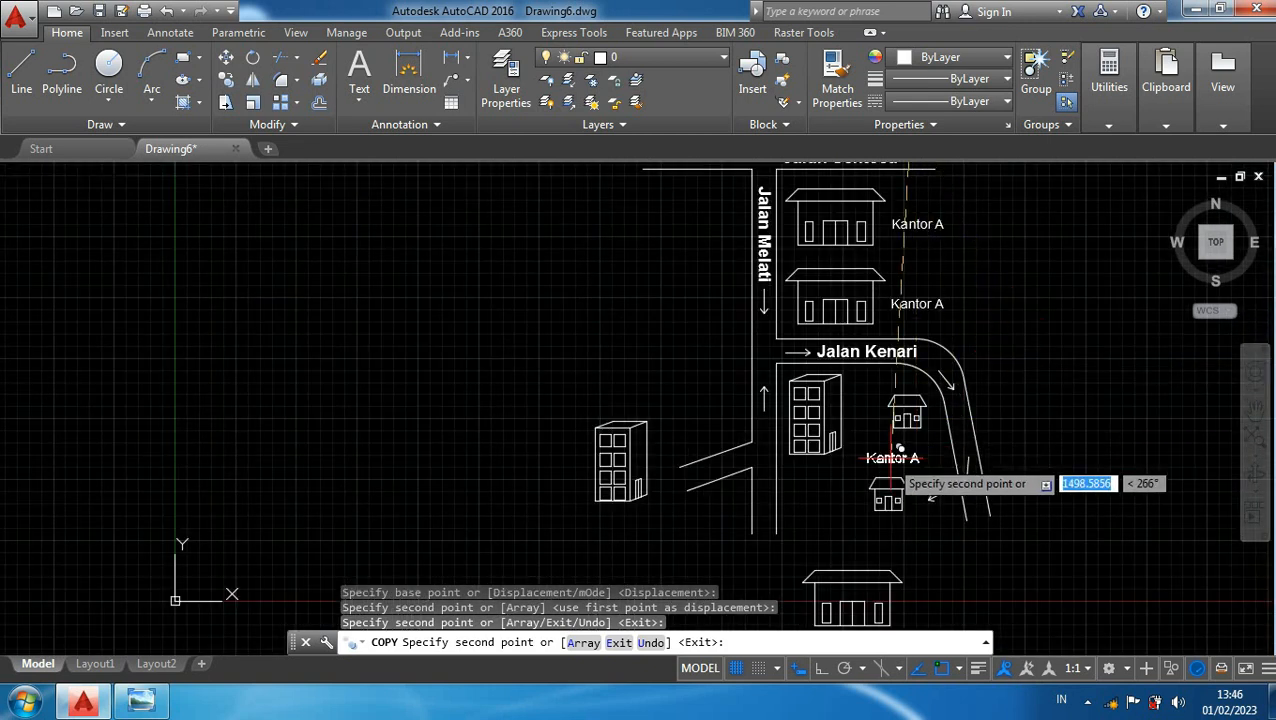
{"action": "scroll", "coordinate": [820, 478], "scroll_direction": "up", "scroll_amount": 2}
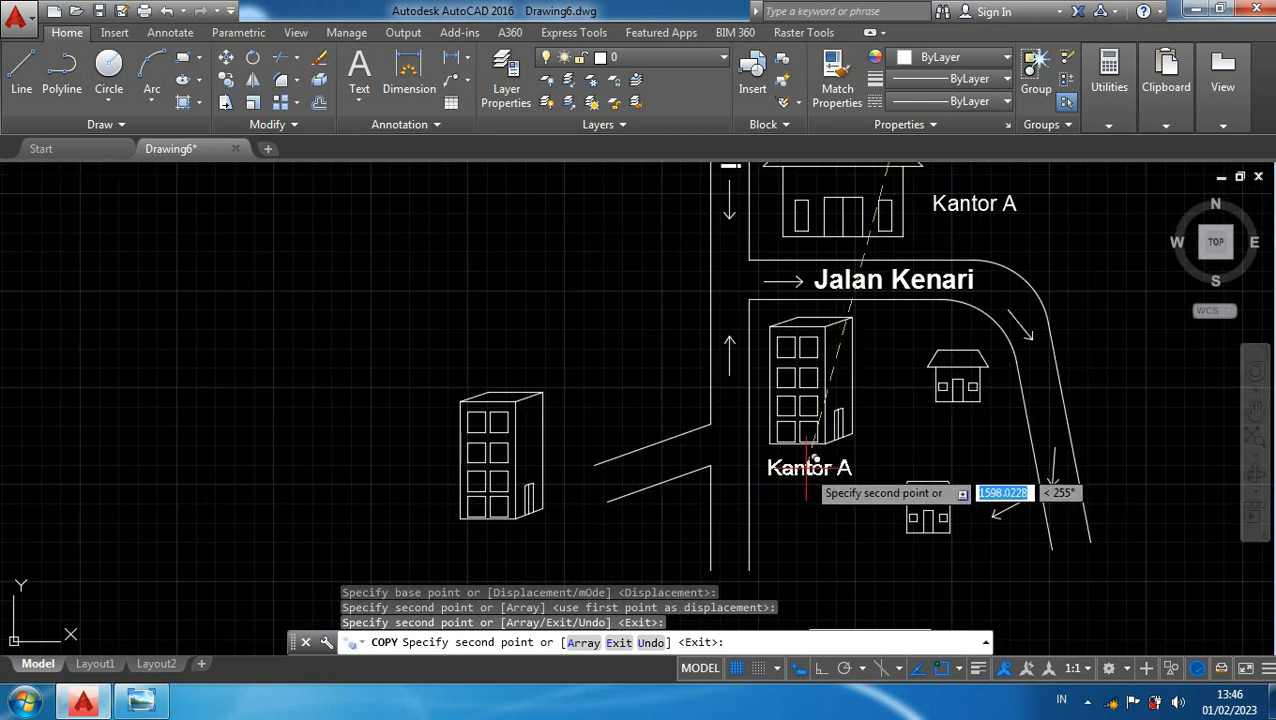
{"action": "left_click", "coordinate": [815, 459]}
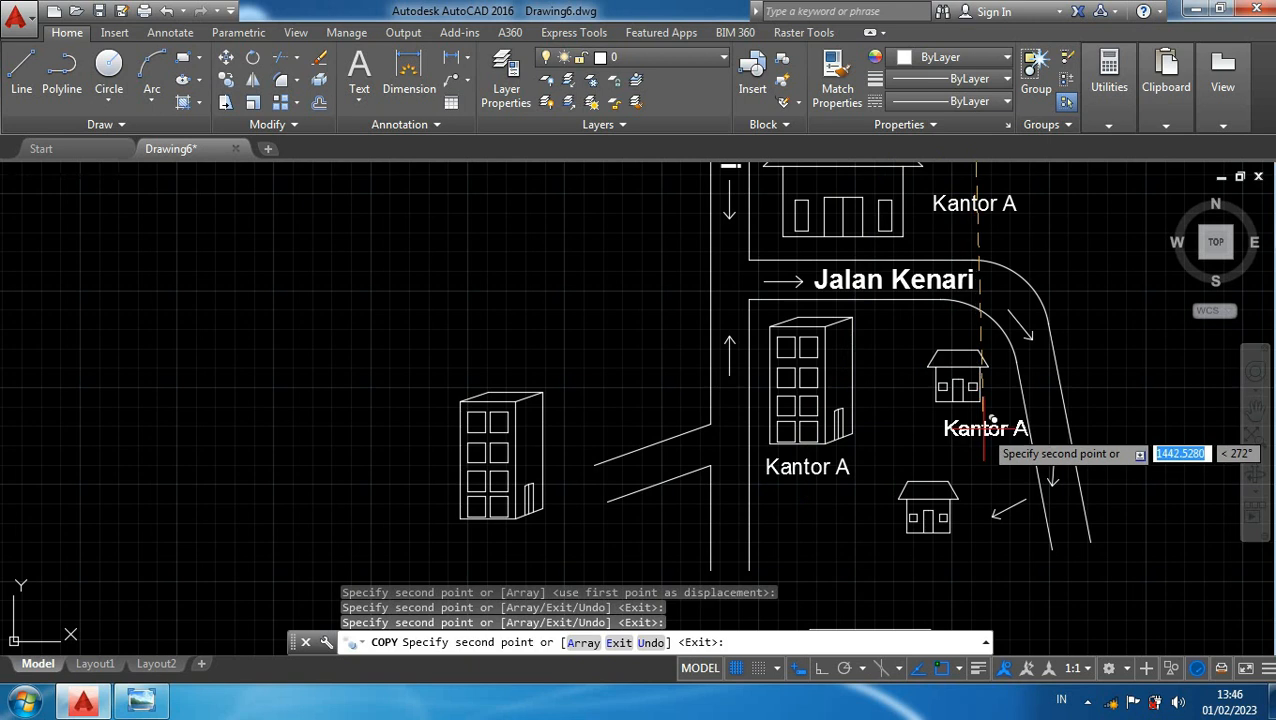
{"action": "scroll", "coordinate": [978, 425], "scroll_direction": "up", "scroll_amount": 2}
{"action": "left_click", "coordinate": [955, 412]}
- Place Kantor A copies beneath the lower small house, the southernmost house and the tall building west of the road
{"action": "middle_click_drag", "start_coordinate": [955, 481], "coordinate": [957, 297]}
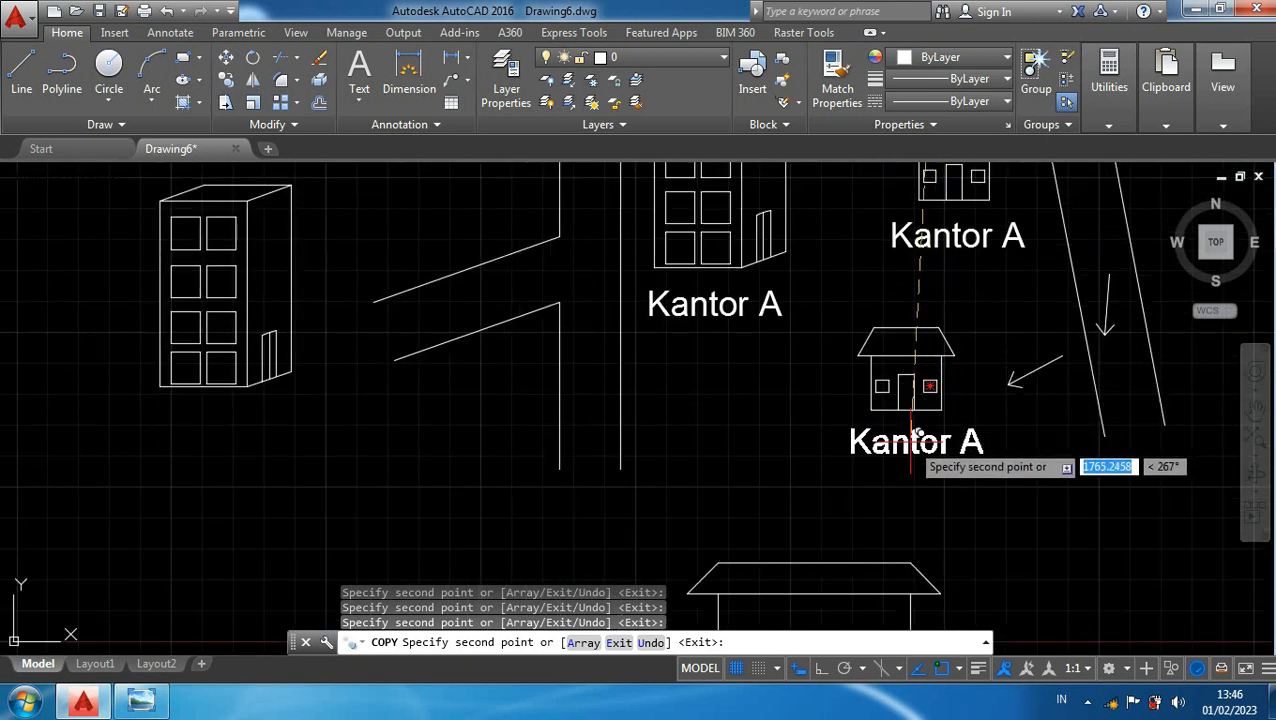
{"action": "scroll", "coordinate": [860, 478], "scroll_direction": "down", "scroll_amount": 2}
{"action": "middle_click_drag", "start_coordinate": [860, 478], "coordinate": [897, 258]}
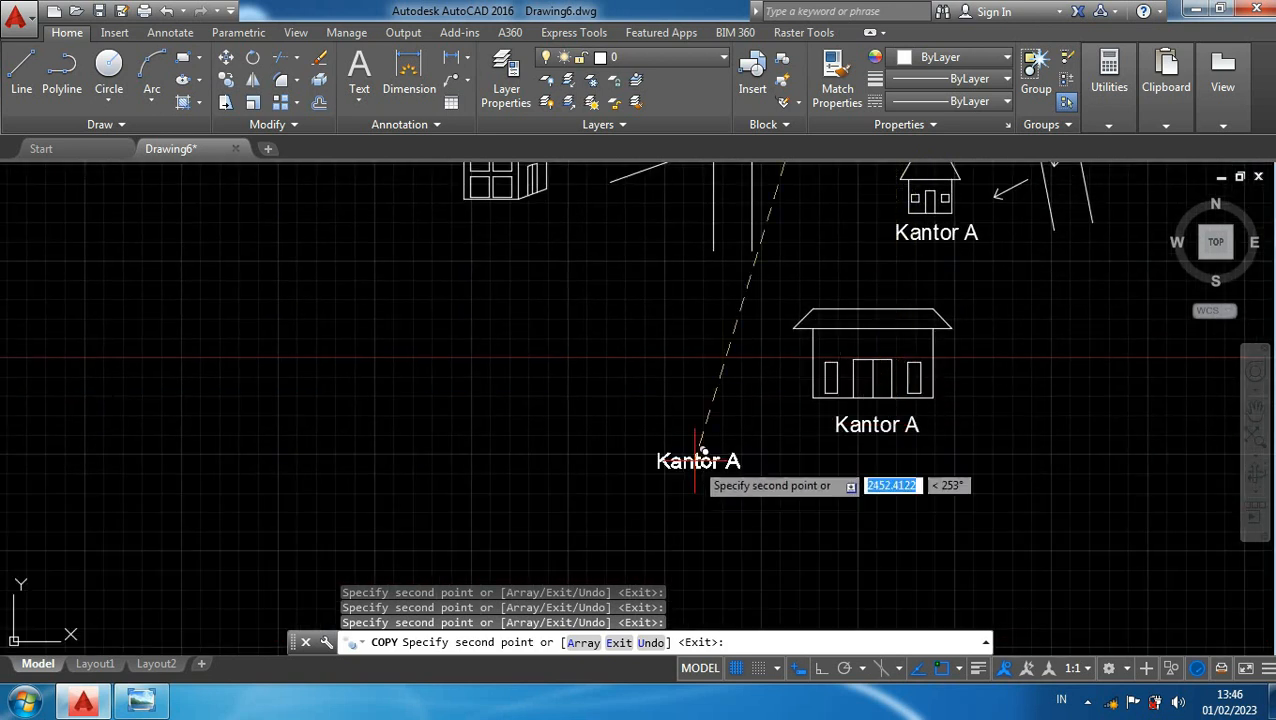
{"action": "scroll", "coordinate": [697, 455], "scroll_direction": "down", "scroll_amount": 2}
{"action": "scroll", "coordinate": [576, 340], "scroll_direction": "up", "scroll_amount": 2}
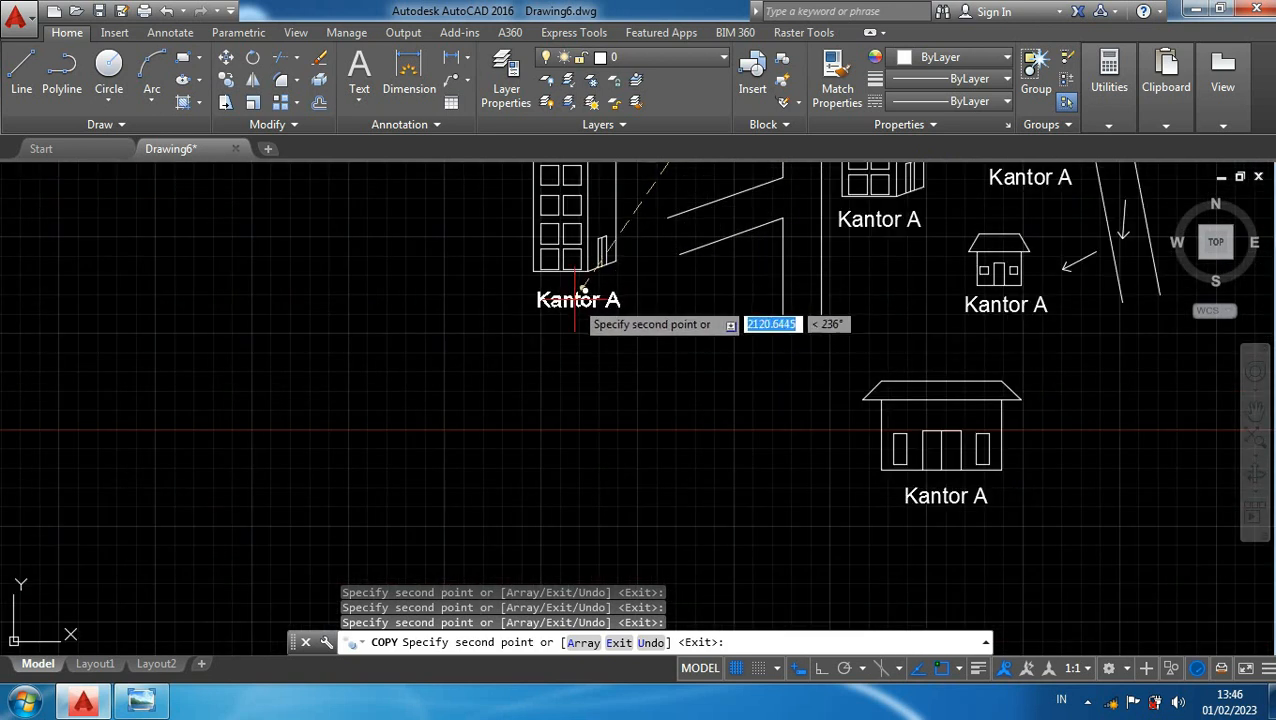
{"action": "scroll", "coordinate": [630, 402], "scroll_direction": "down", "scroll_amount": 2}
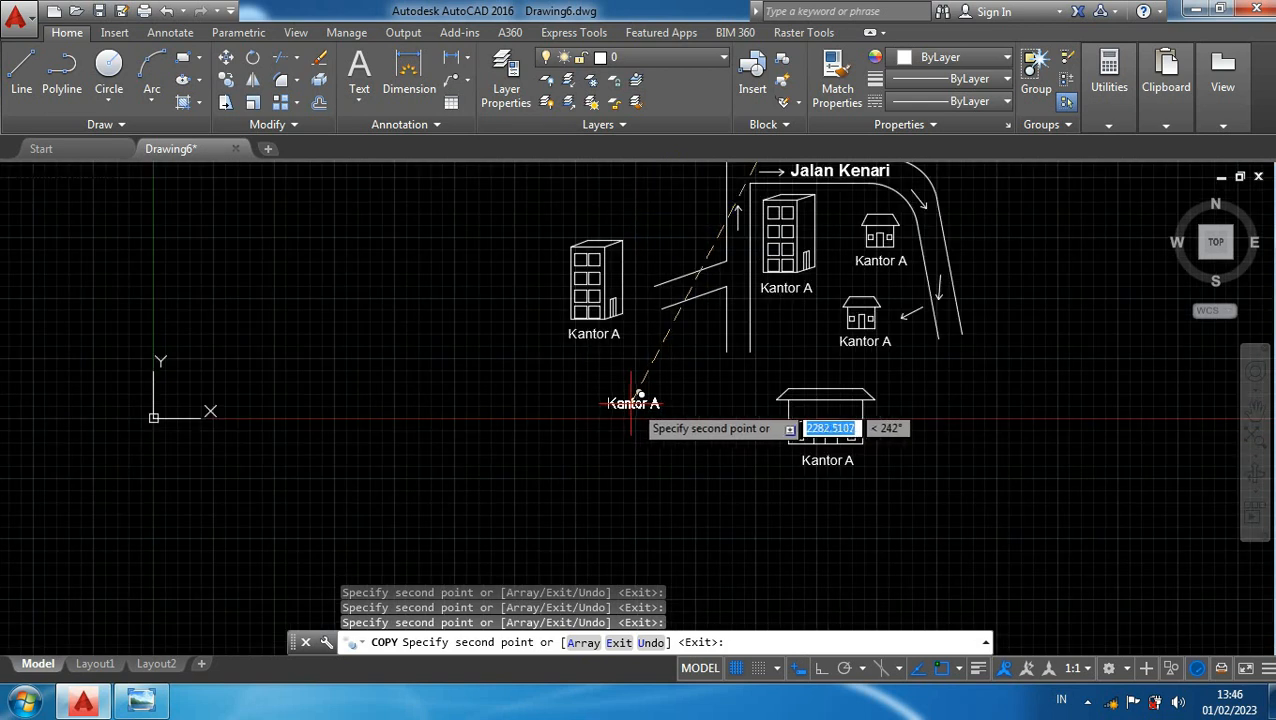
{"action": "key", "text": "Escape"}
- Change the label beside the first house below Jalan Sentosa to Kantor B
{"action": "scroll", "coordinate": [590, 300], "scroll_direction": "down", "scroll_amount": 2}
{"action": "middle_click_drag", "start_coordinate": [590, 276], "coordinate": [473, 399]}
{"action": "scroll", "coordinate": [650, 330], "scroll_direction": "up", "scroll_amount": 4}
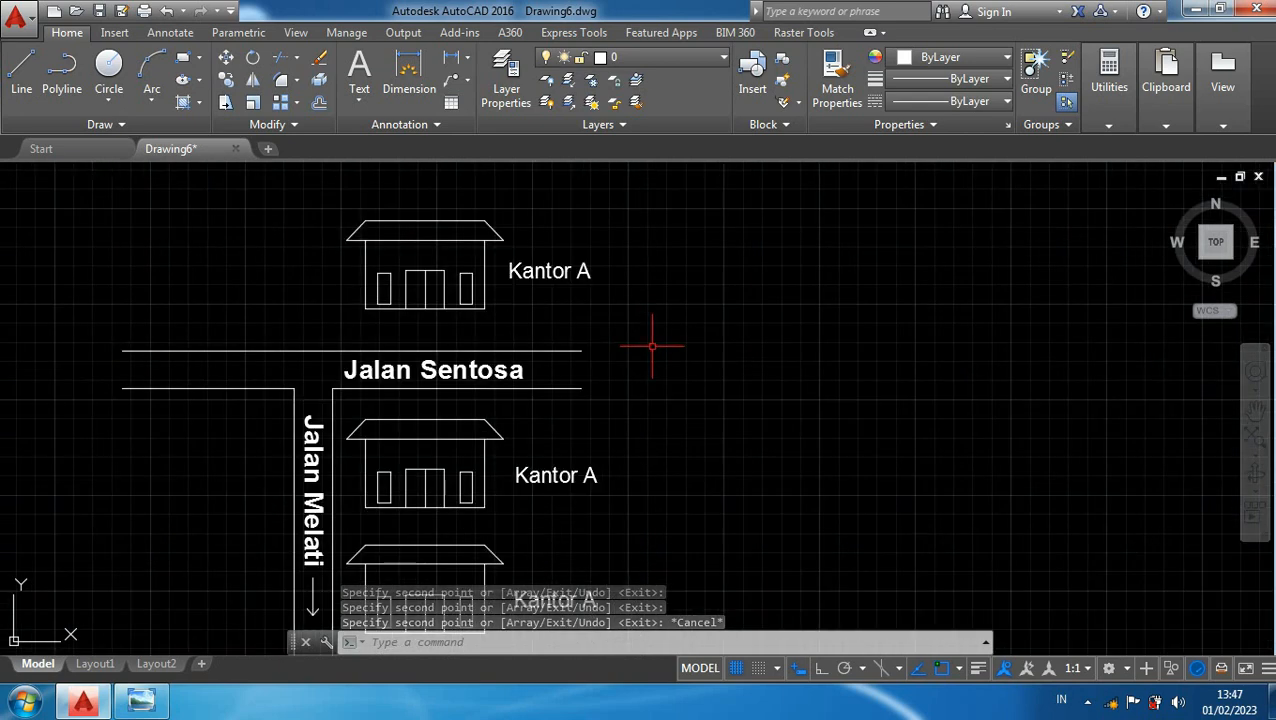
{"action": "type", "text": "ed"}
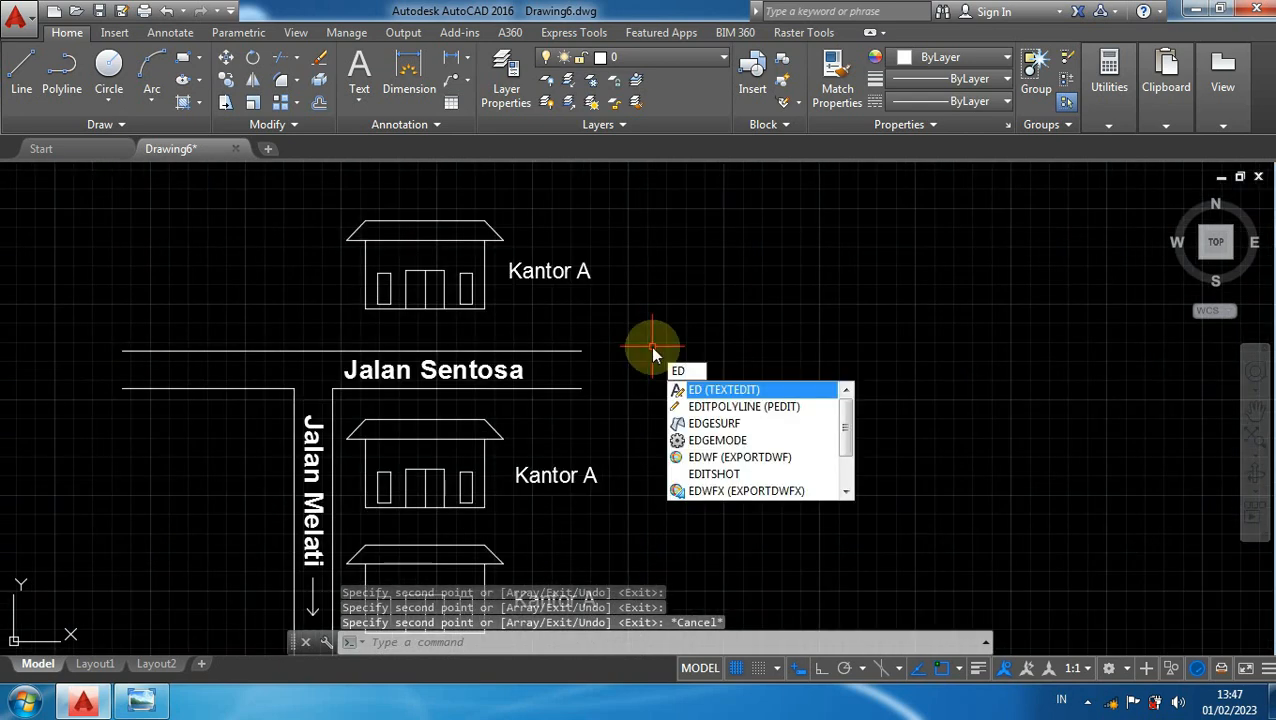
{"action": "key", "text": "Return"}
{"action": "middle_click_drag", "start_coordinate": [657, 381], "coordinate": [693, 323]}
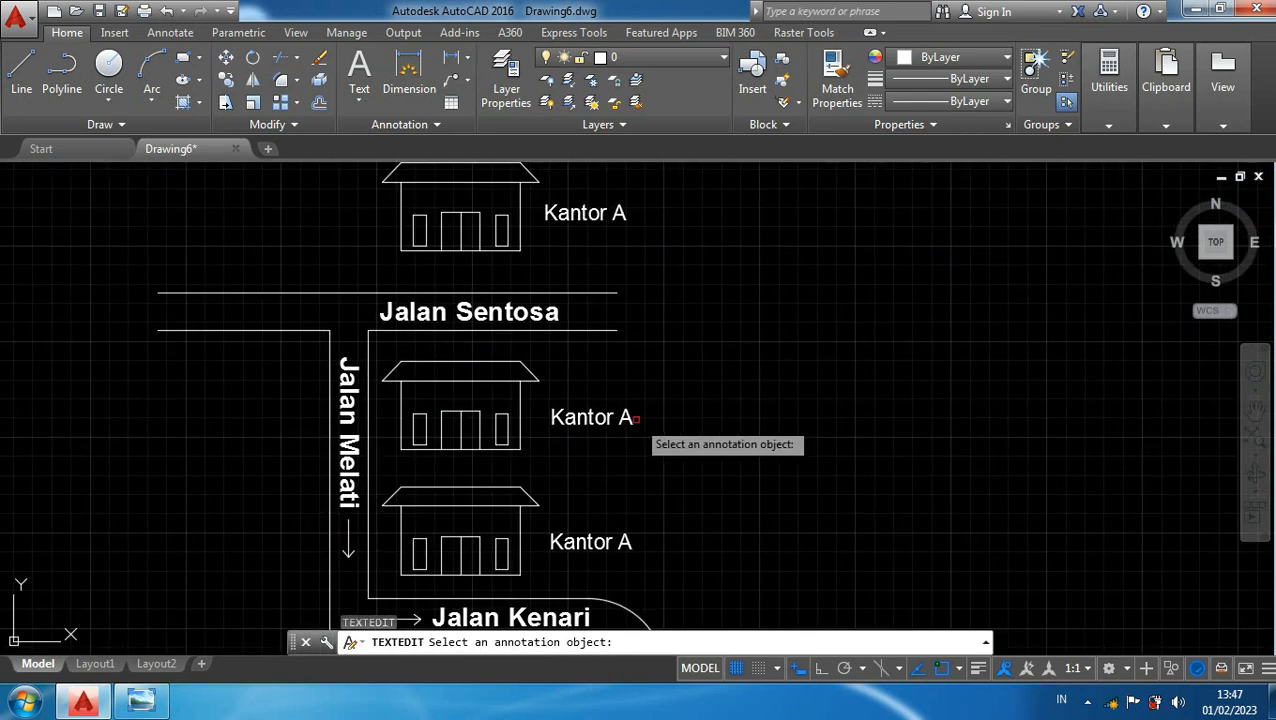
{"action": "left_click", "coordinate": [629, 419]}
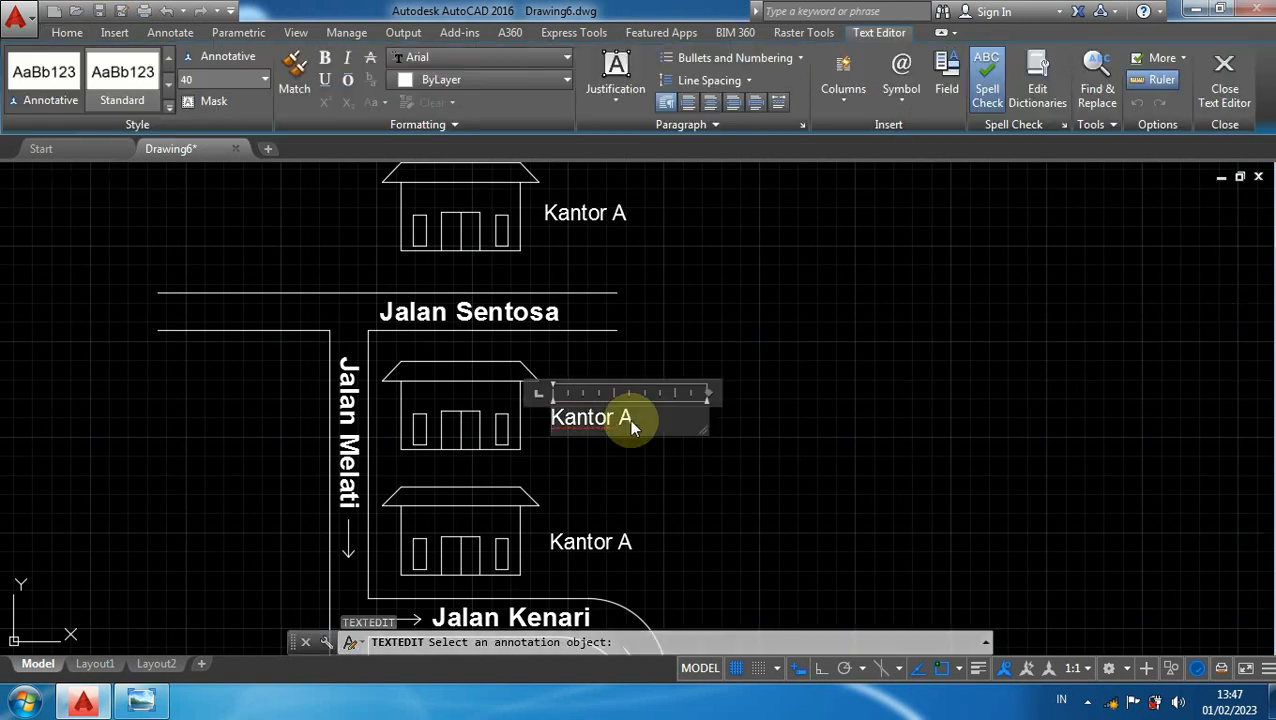
{"action": "scroll", "coordinate": [640, 420], "scroll_direction": "up", "scroll_amount": 2}
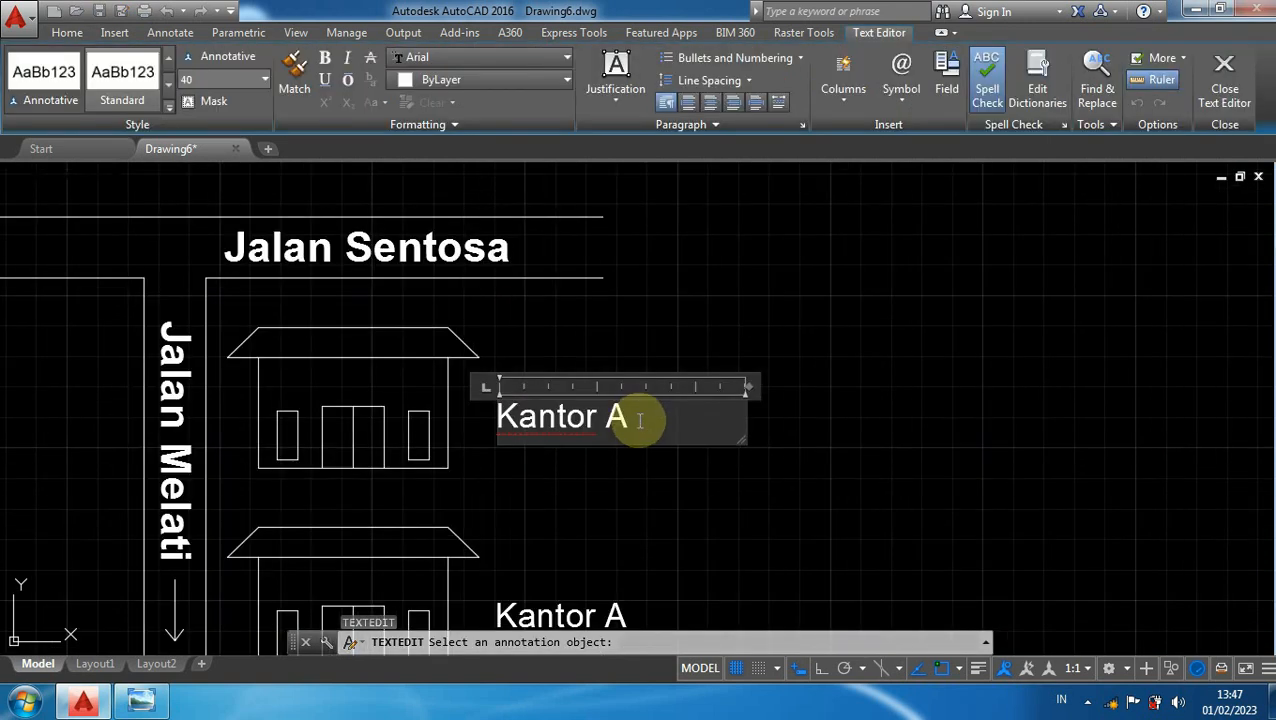
{"action": "left_click", "coordinate": [627, 416]}
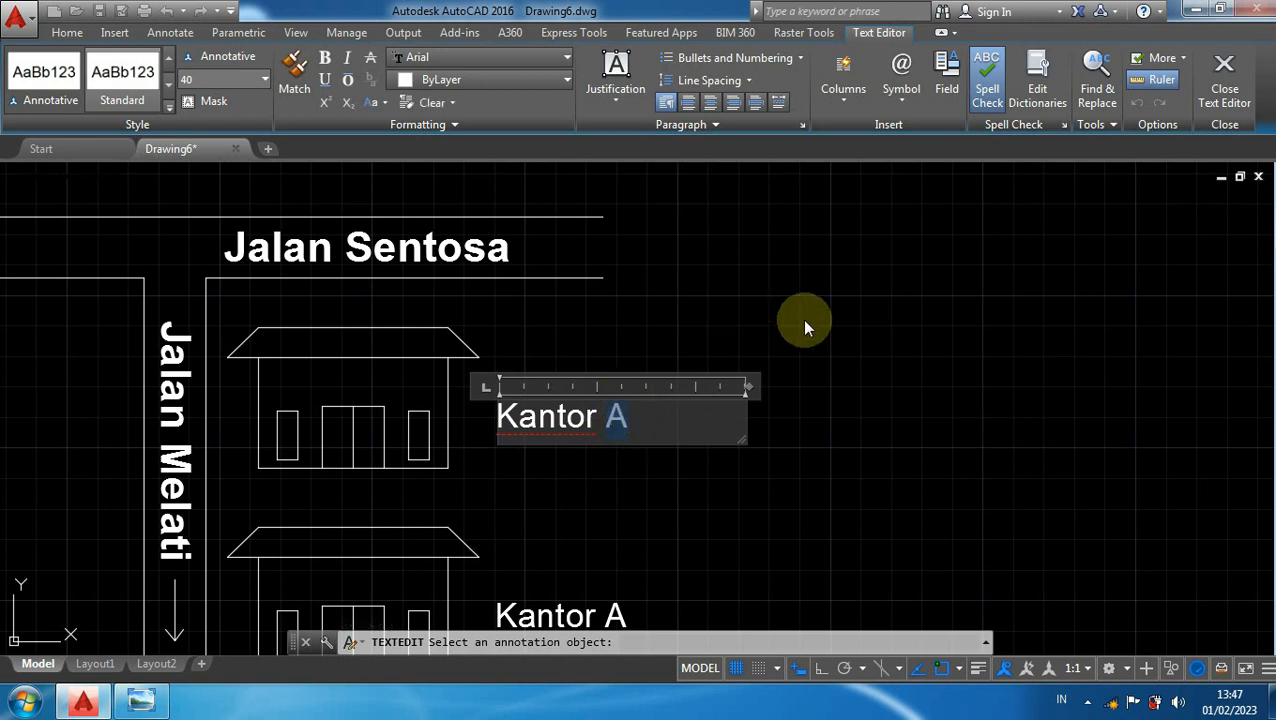
{"action": "type", "text": "B"}
{"action": "left_click", "coordinate": [860, 385]}
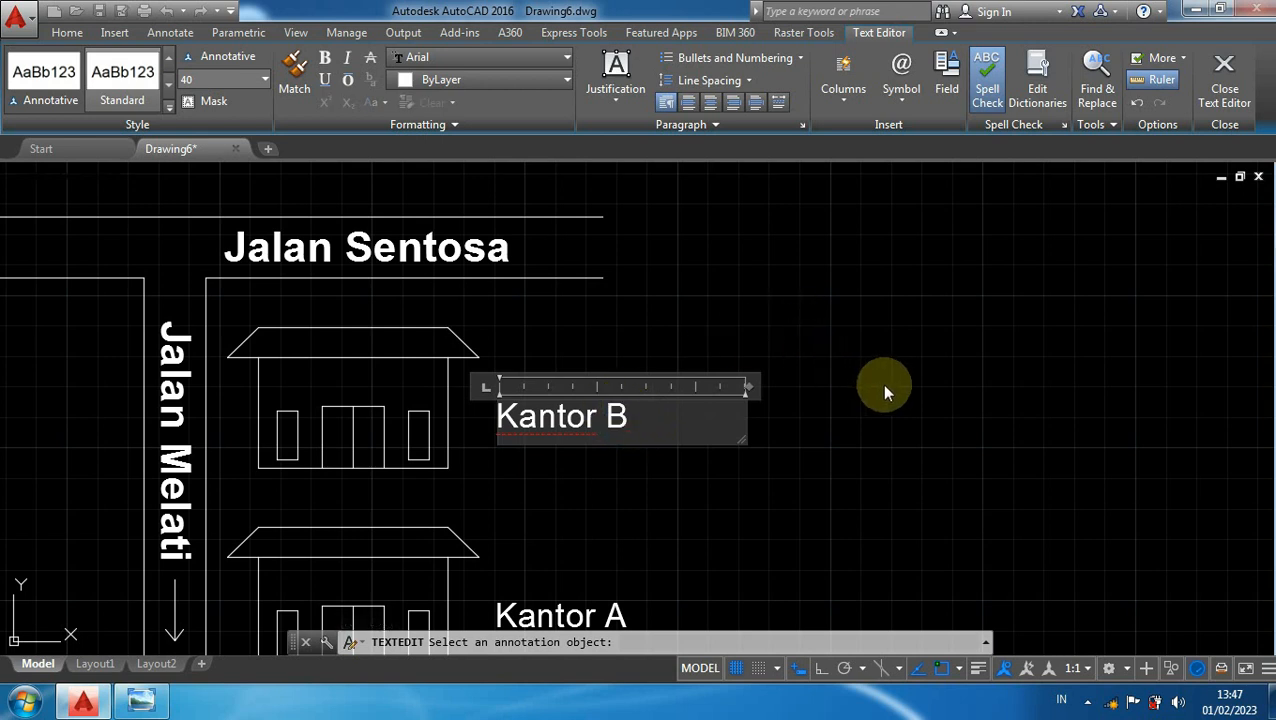
- Change the label beside the house just above Jalan Kenari to Kantor C
{"action": "scroll", "coordinate": [880, 390], "scroll_direction": "down", "scroll_amount": 3}
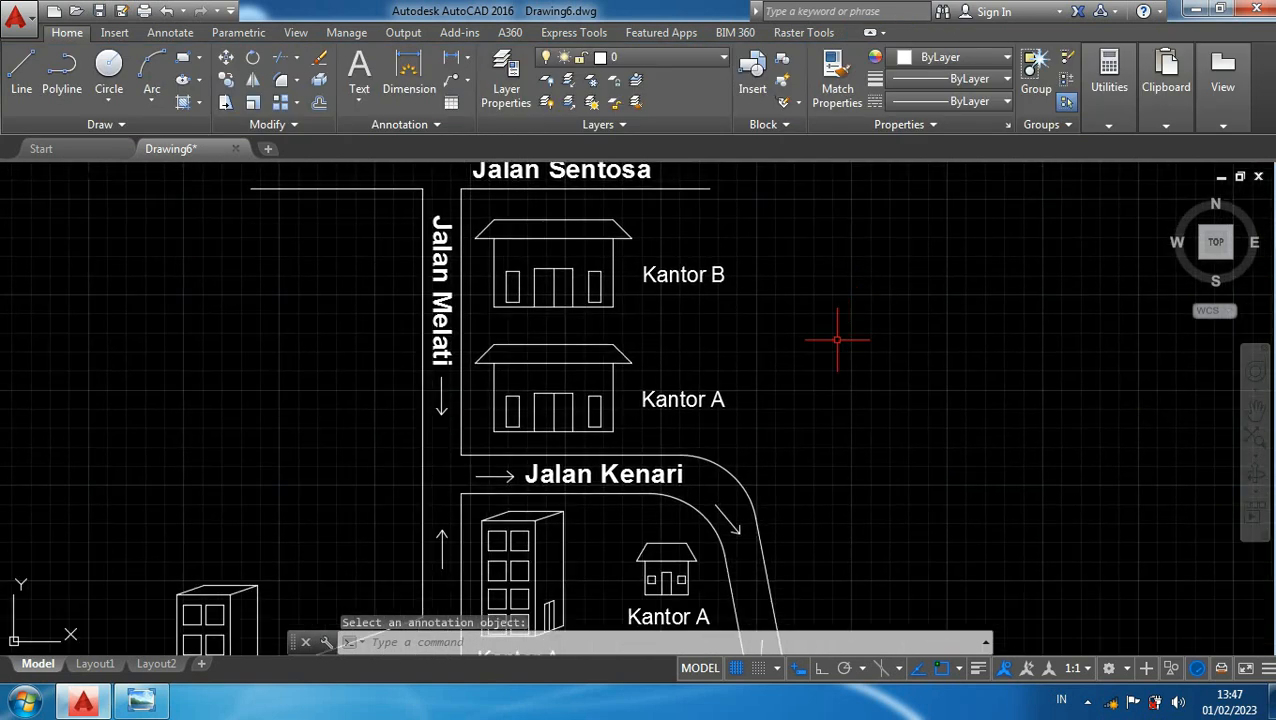
{"action": "scroll", "coordinate": [728, 402], "scroll_direction": "up", "scroll_amount": 2}
{"action": "left_click", "coordinate": [724, 390]}
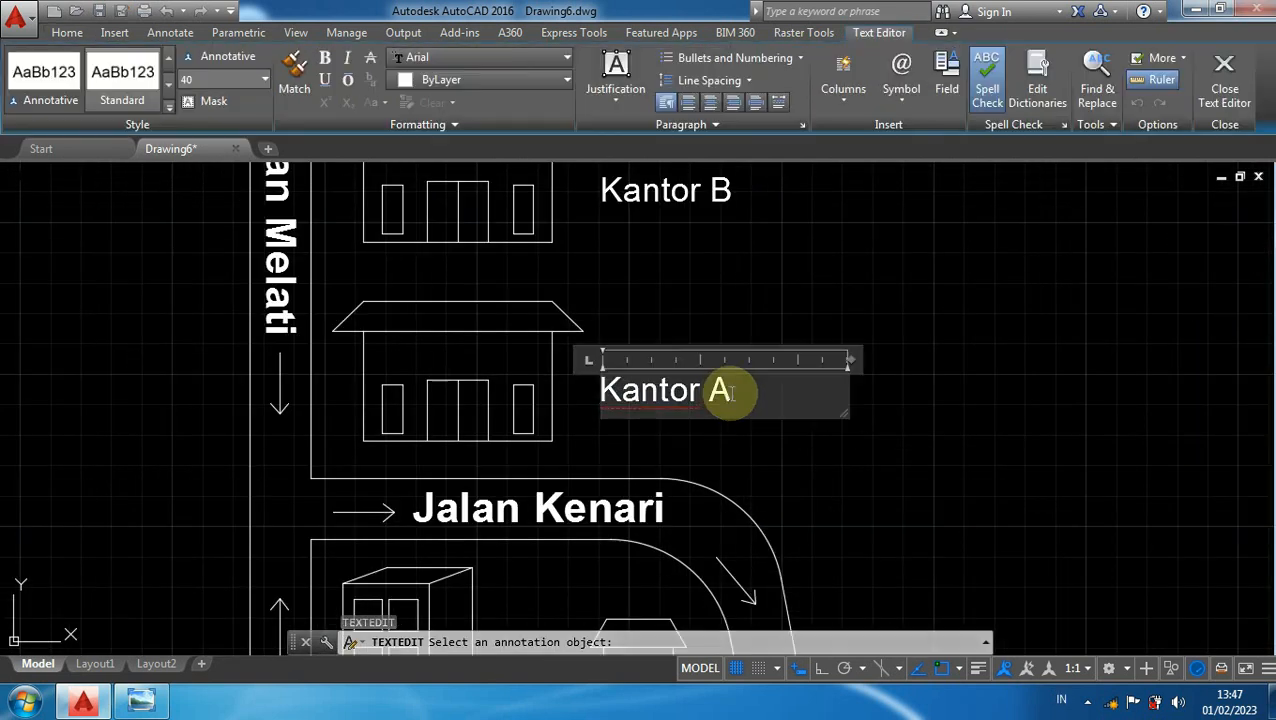
{"action": "type", "text": "C"}
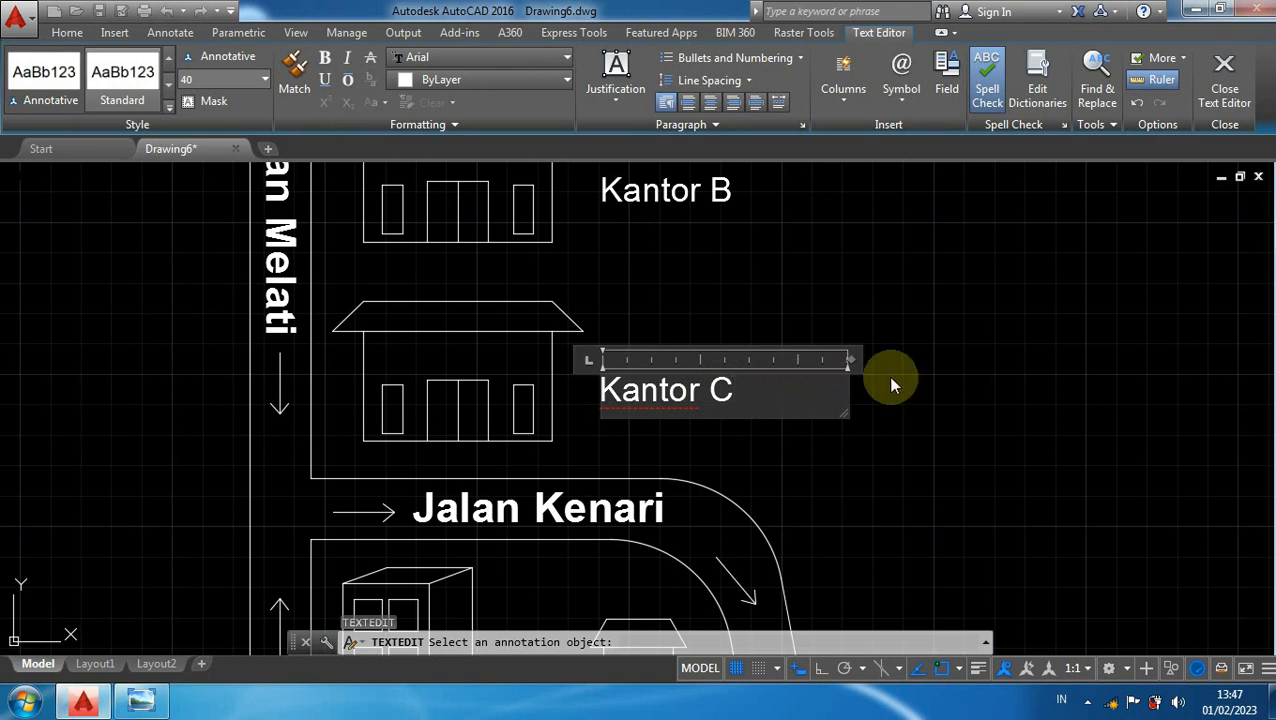
{"action": "left_click", "coordinate": [997, 376]}
- Change the label beneath the southernmost house to Kantor D
{"action": "scroll", "coordinate": [917, 401], "scroll_direction": "down", "scroll_amount": 2}
{"action": "middle_click_drag", "start_coordinate": [917, 401], "coordinate": [920, 298]}
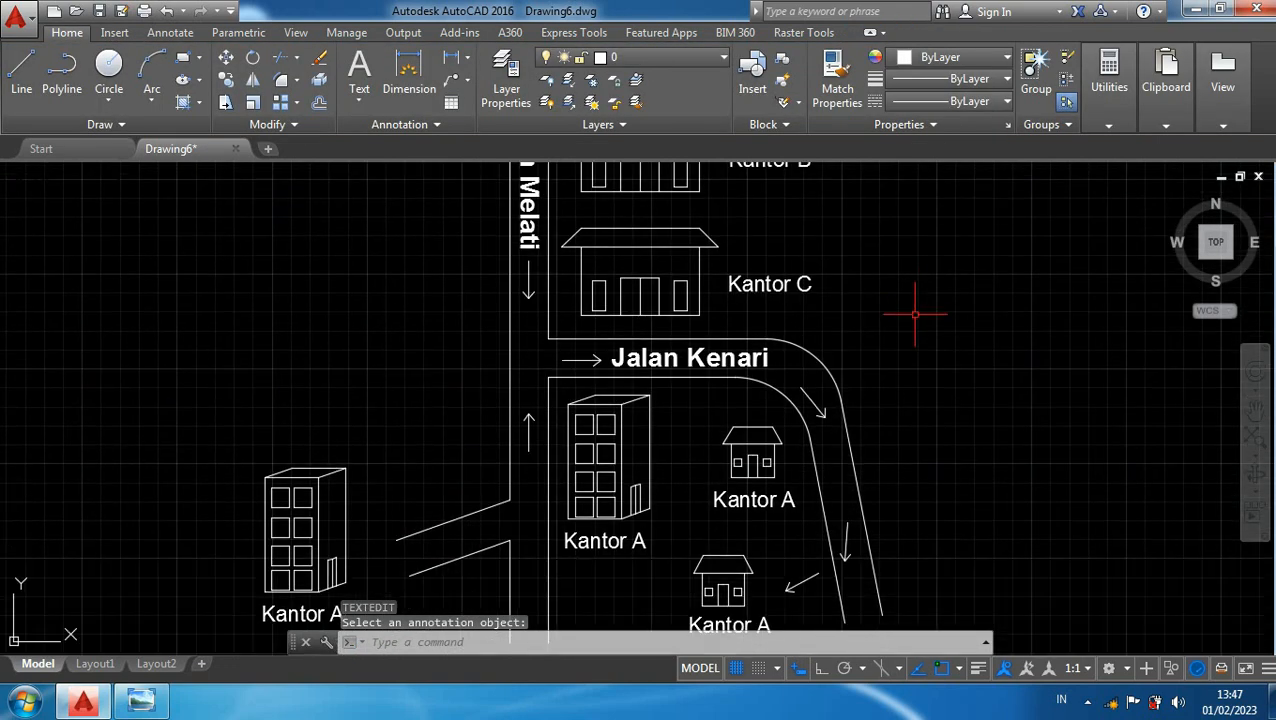
{"action": "scroll", "coordinate": [931, 379], "scroll_direction": "down", "scroll_amount": 3}
{"action": "scroll", "coordinate": [900, 350], "scroll_direction": "up", "scroll_amount": 2}
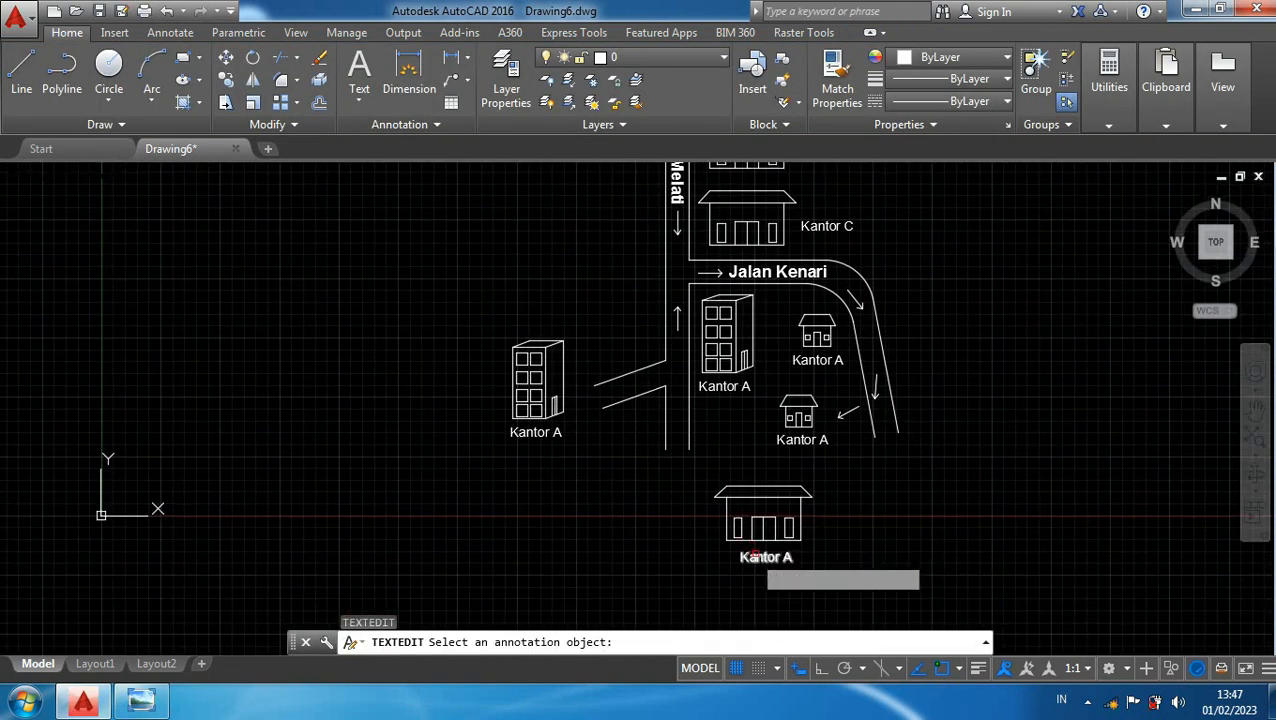
{"action": "scroll", "coordinate": [753, 556], "scroll_direction": "up", "scroll_amount": 2}
{"action": "left_click", "coordinate": [807, 560]}
{"action": "scroll", "coordinate": [816, 555], "scroll_direction": "up", "scroll_amount": 2}
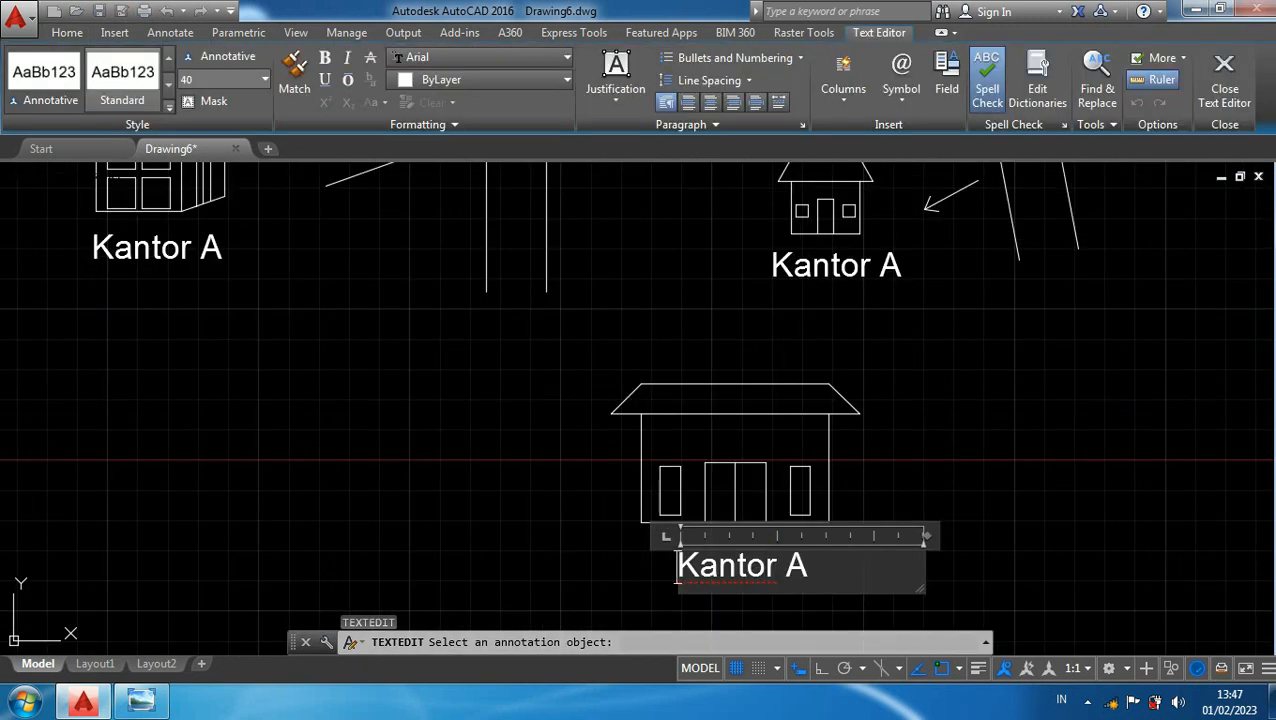
{"action": "middle_click_drag", "start_coordinate": [816, 555], "coordinate": [826, 505]}
{"action": "double_click", "coordinate": [805, 513]}
{"action": "type", "text": "D"}
{"action": "left_click", "coordinate": [977, 486]}
- Change the label beneath the tall building south of Jalan Kenari to Gedung B
{"action": "scroll", "coordinate": [988, 481], "scroll_direction": "down", "scroll_amount": 2}
{"action": "scroll", "coordinate": [990, 475], "scroll_direction": "down", "scroll_amount": 3}
{"action": "mouse_move", "coordinate": [997, 470]}
{"action": "middle_mouse_down"}
{"action": "mouse_move", "coordinate": [977, 518]}
{"action": "mouse_move", "coordinate": [928, 561]}
{"action": "middle_mouse_up"}
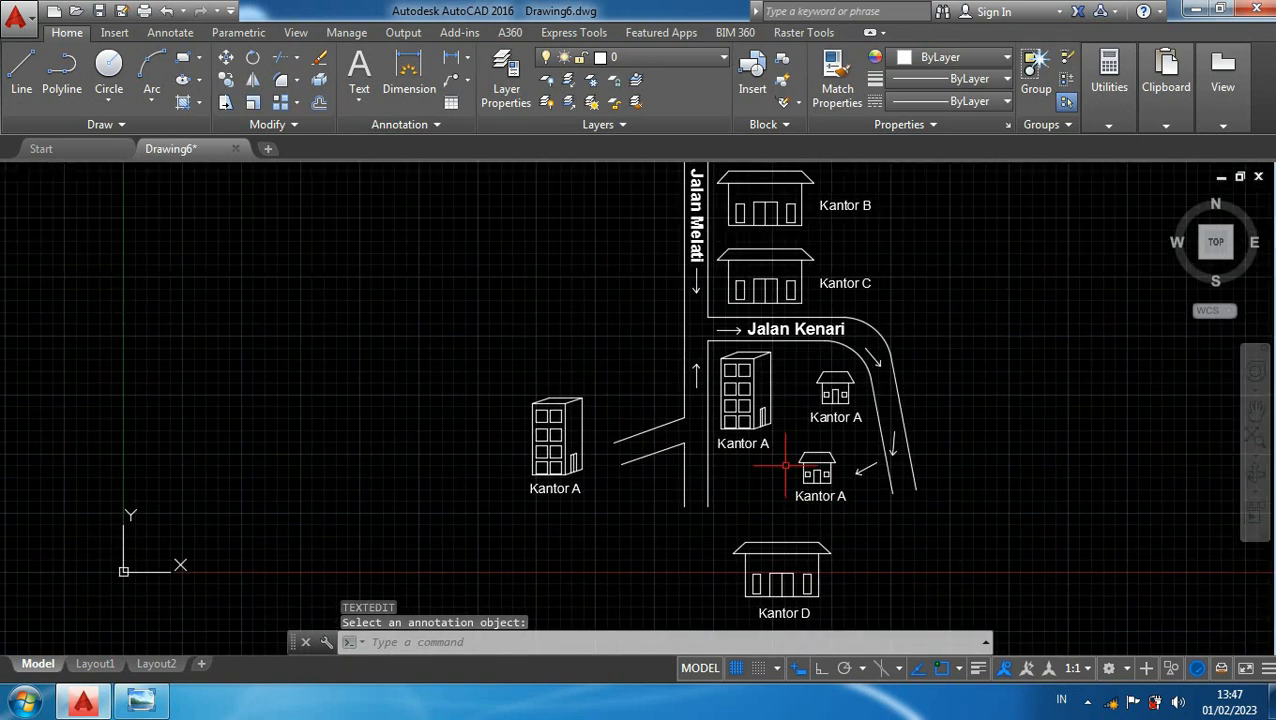
{"action": "scroll", "coordinate": [748, 478], "scroll_direction": "up", "scroll_amount": 2}
{"action": "scroll", "coordinate": [750, 440], "scroll_direction": "up", "scroll_amount": 2}
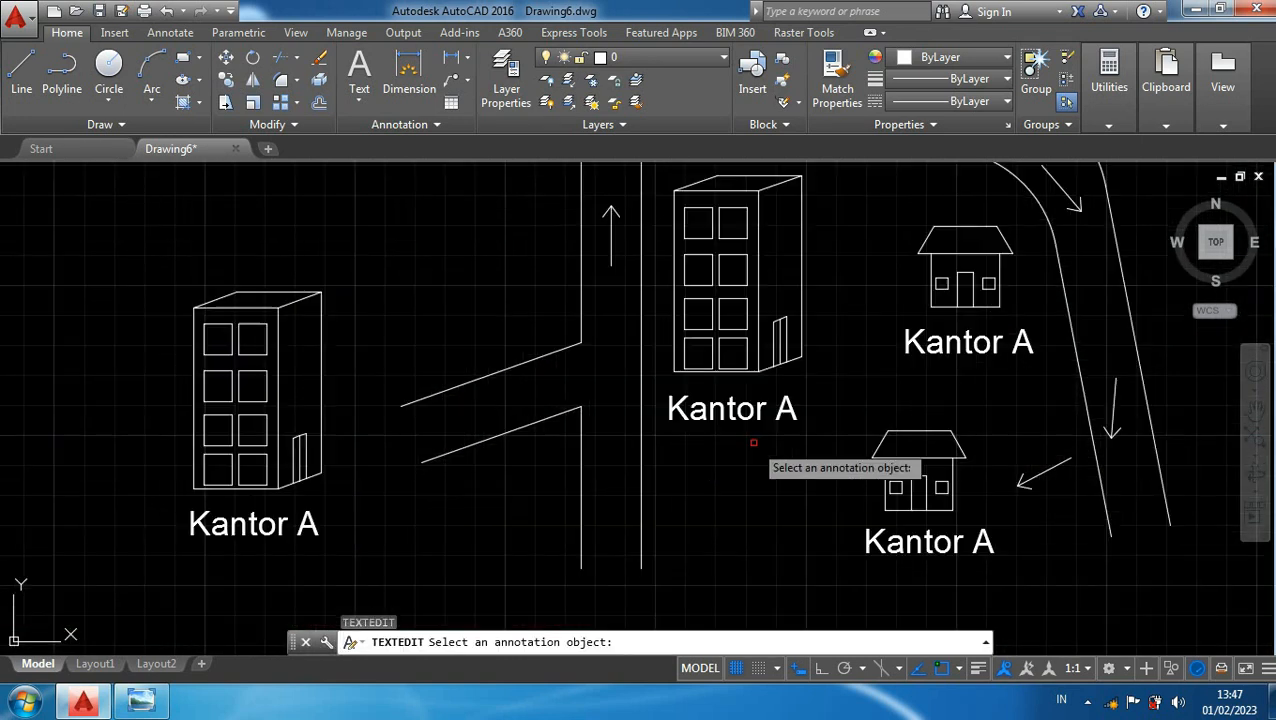
{"action": "left_click", "coordinate": [745, 420]}
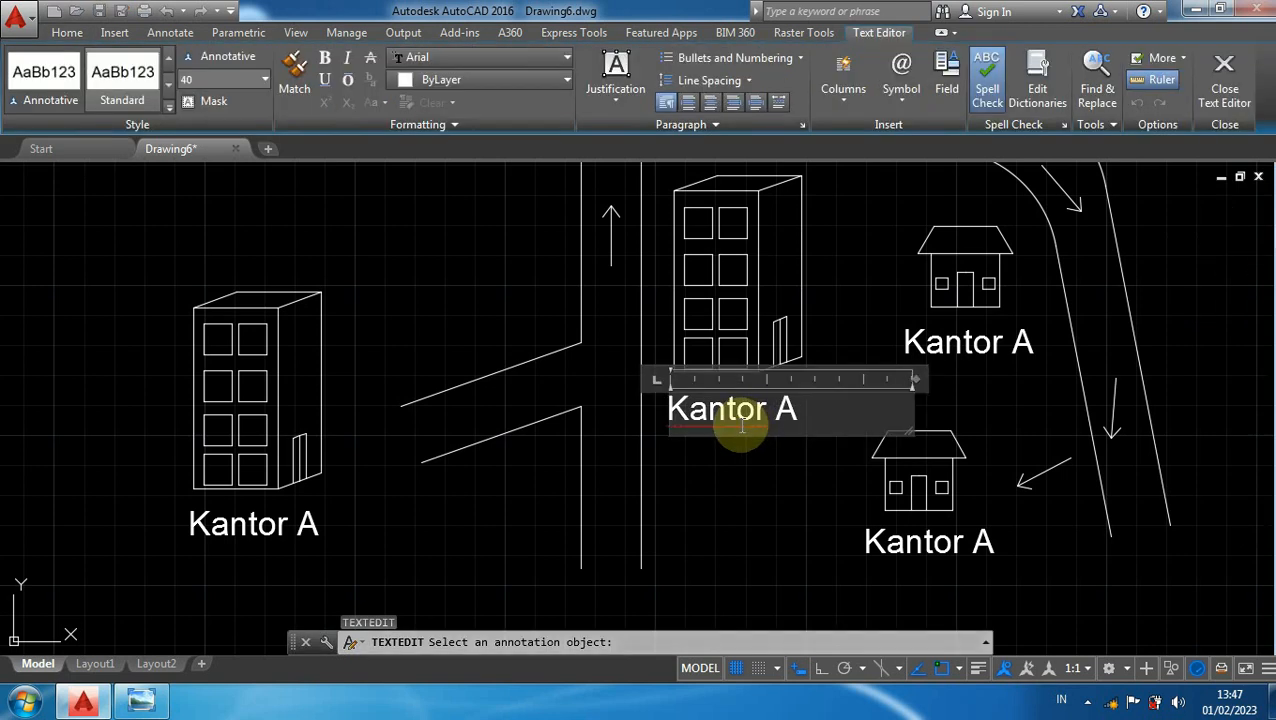
{"action": "type", "text": "Gedu"}
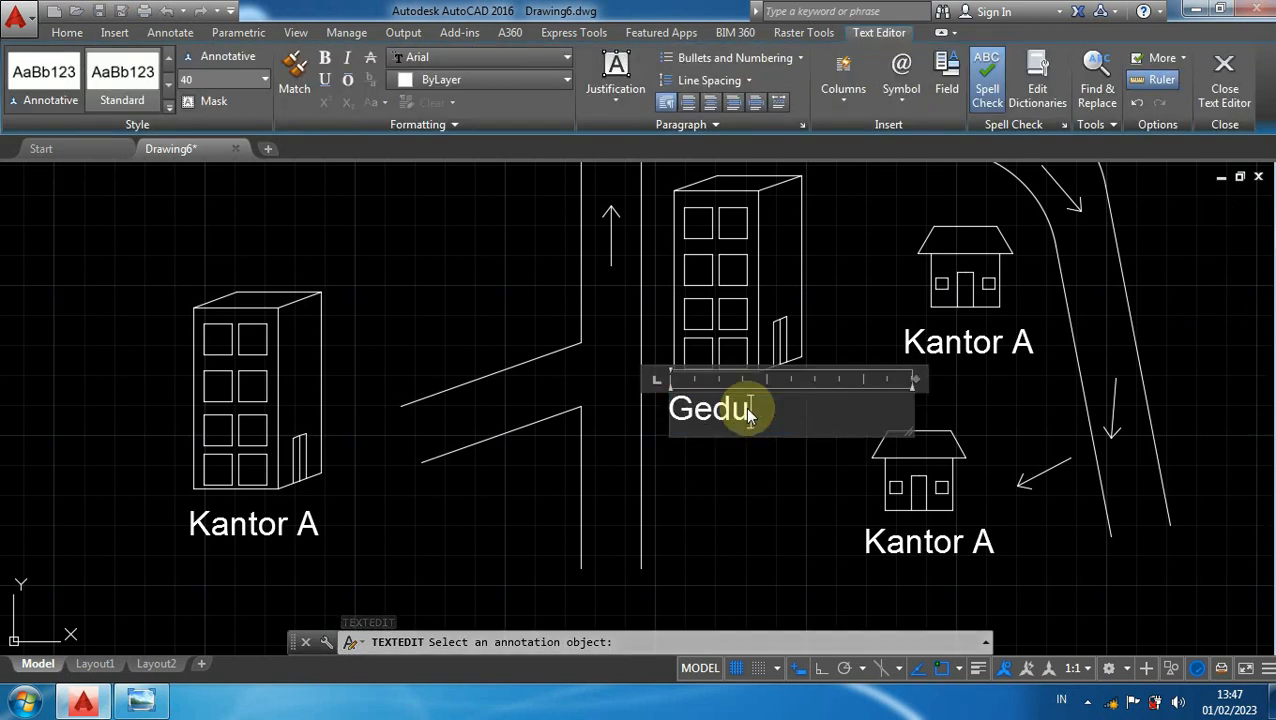
{"action": "type", "text": "ng B"}
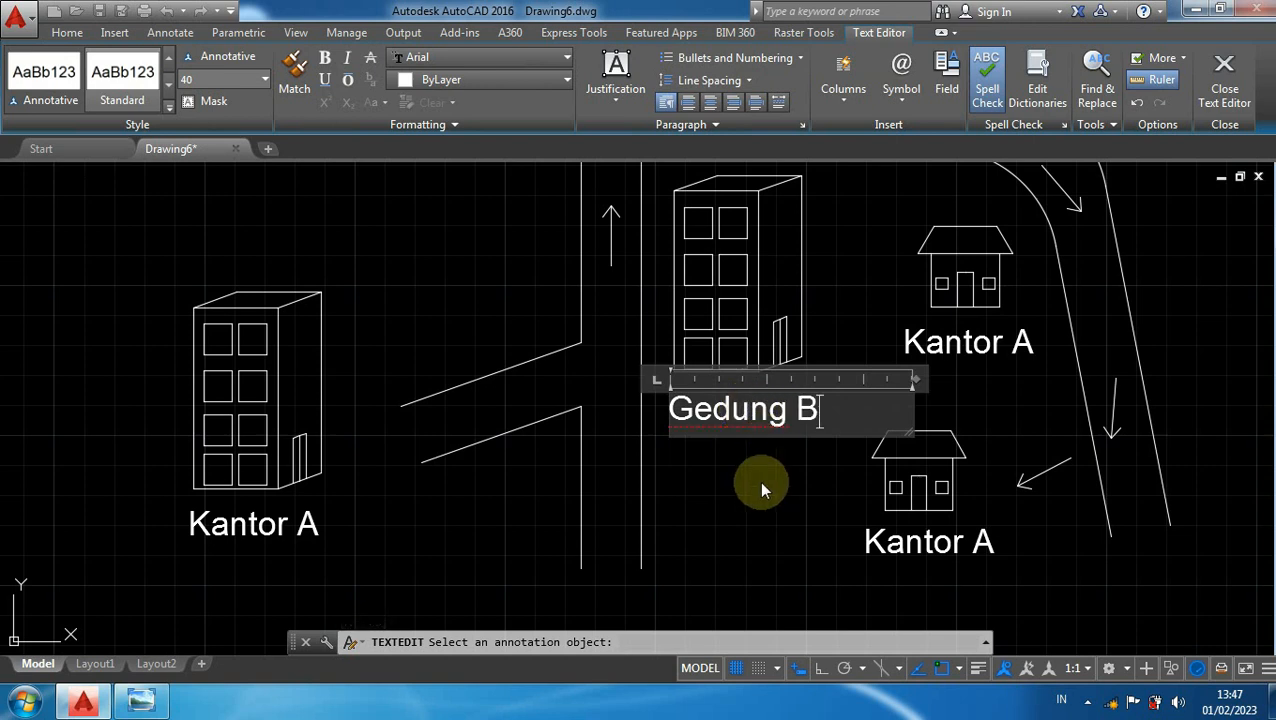
{"action": "left_click", "coordinate": [760, 484]}
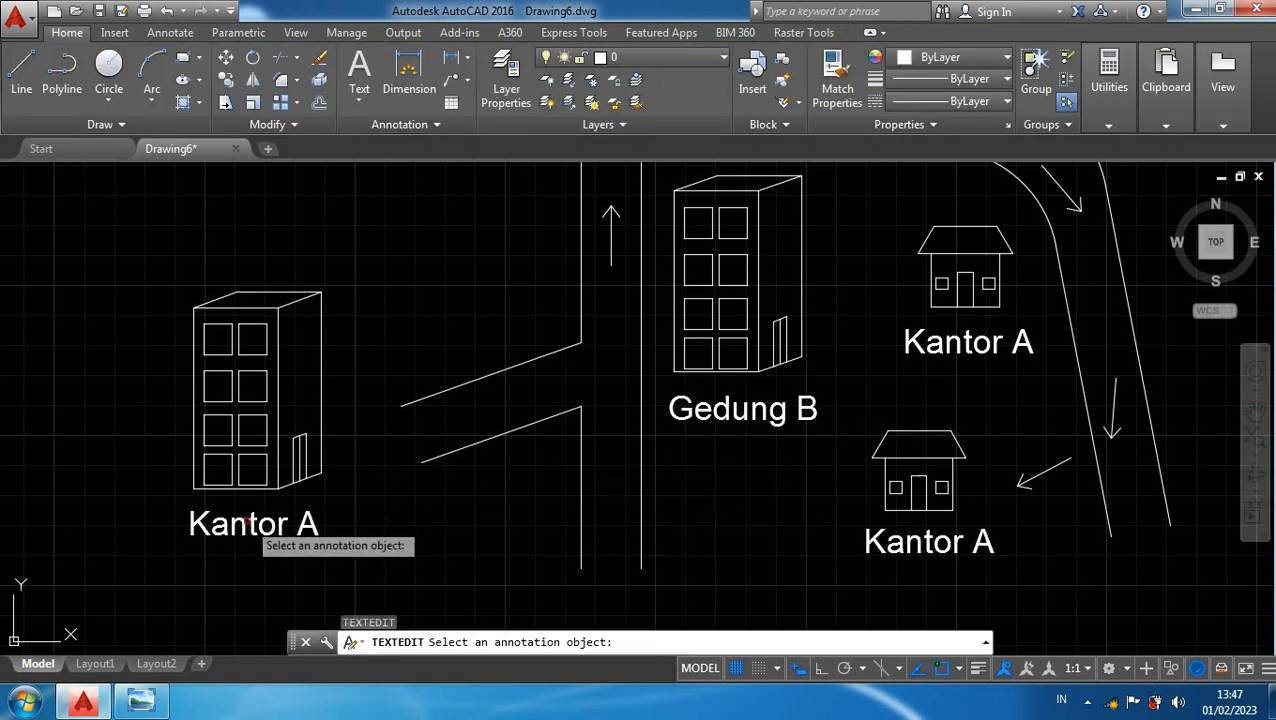
- Change the label beneath the tall building west of the road to Gedung A
{"action": "left_click", "coordinate": [295, 518]}
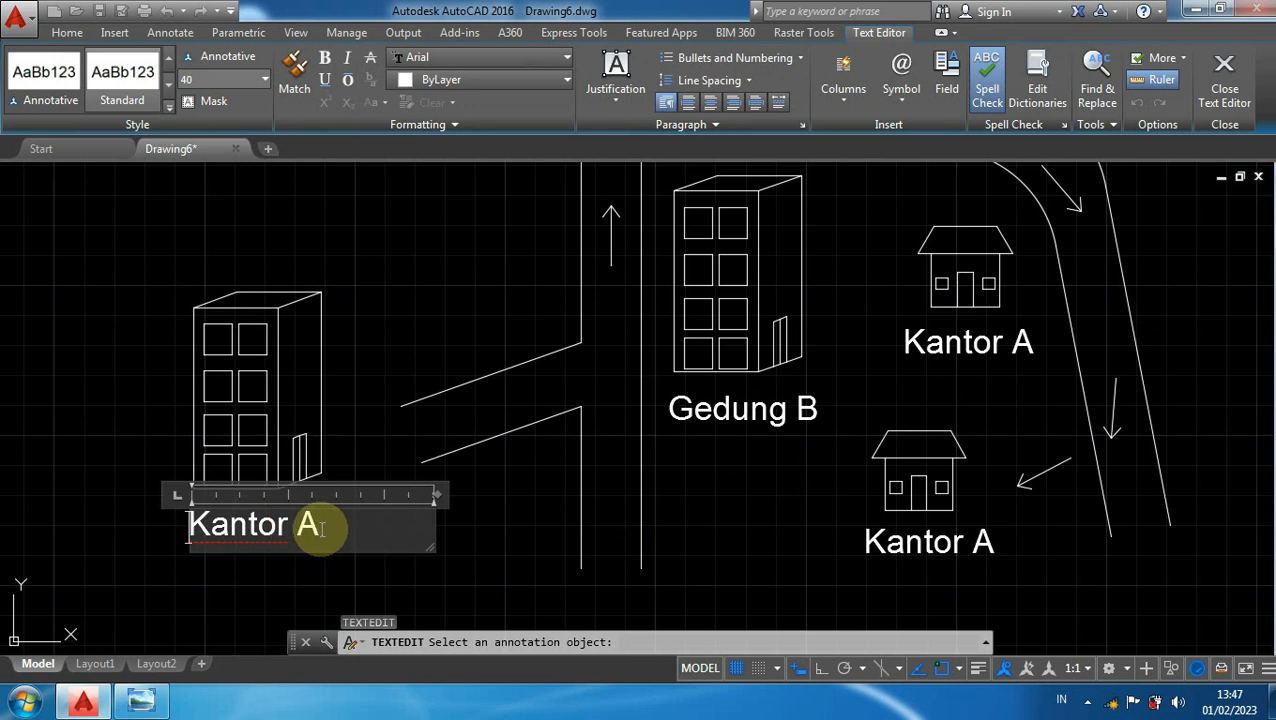
{"action": "left_click_drag", "start_coordinate": [320, 528], "coordinate": [115, 509]}
{"action": "type", "text": "G"}
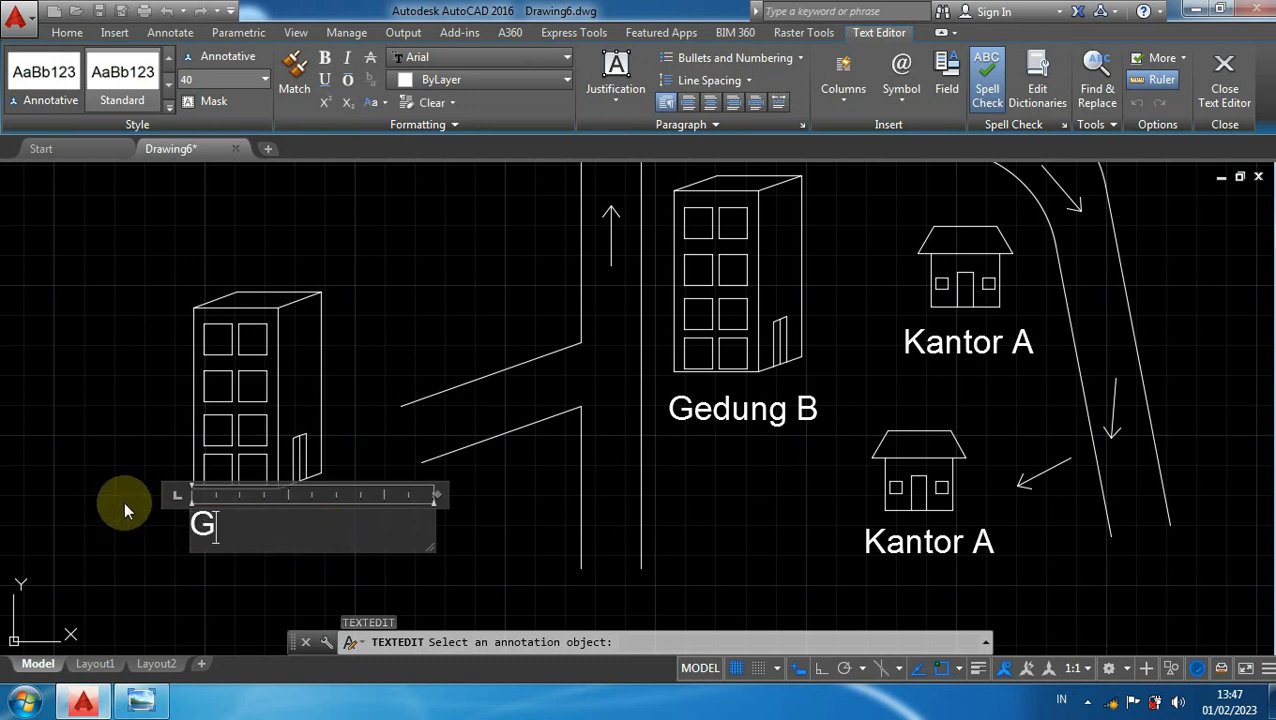
{"action": "type", "text": "edung A"}
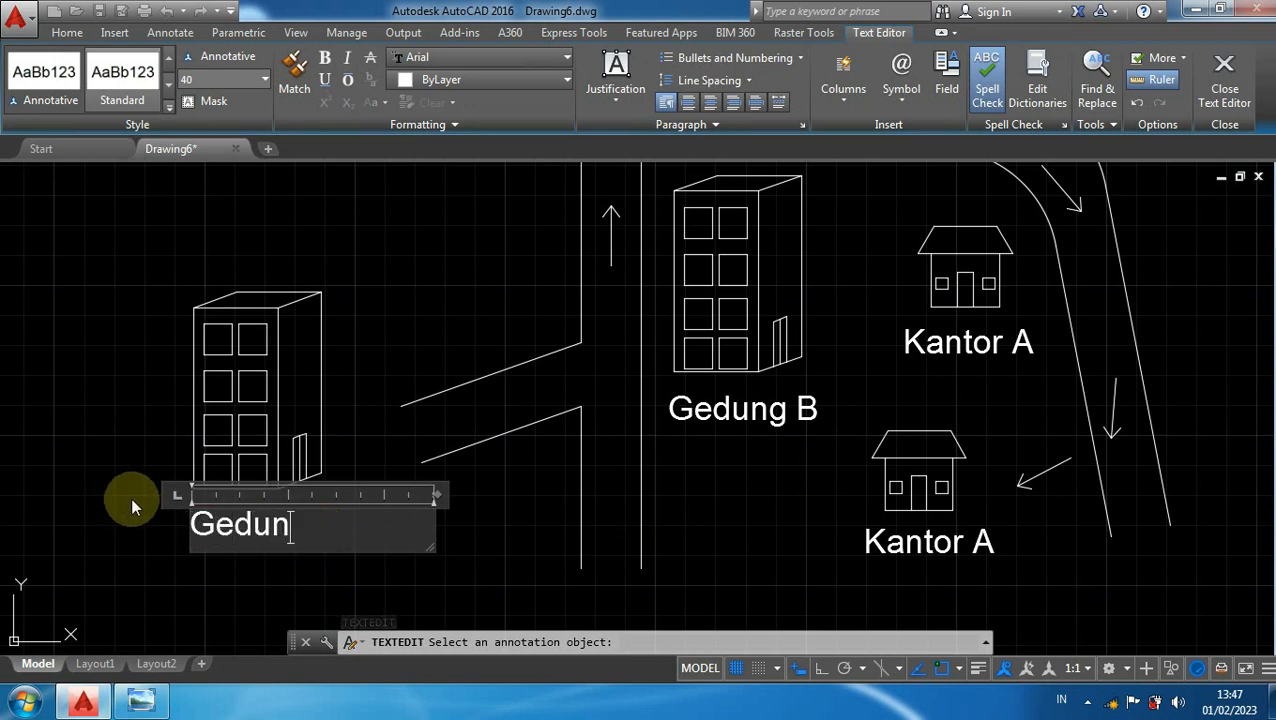
{"action": "left_click", "coordinate": [420, 512]}
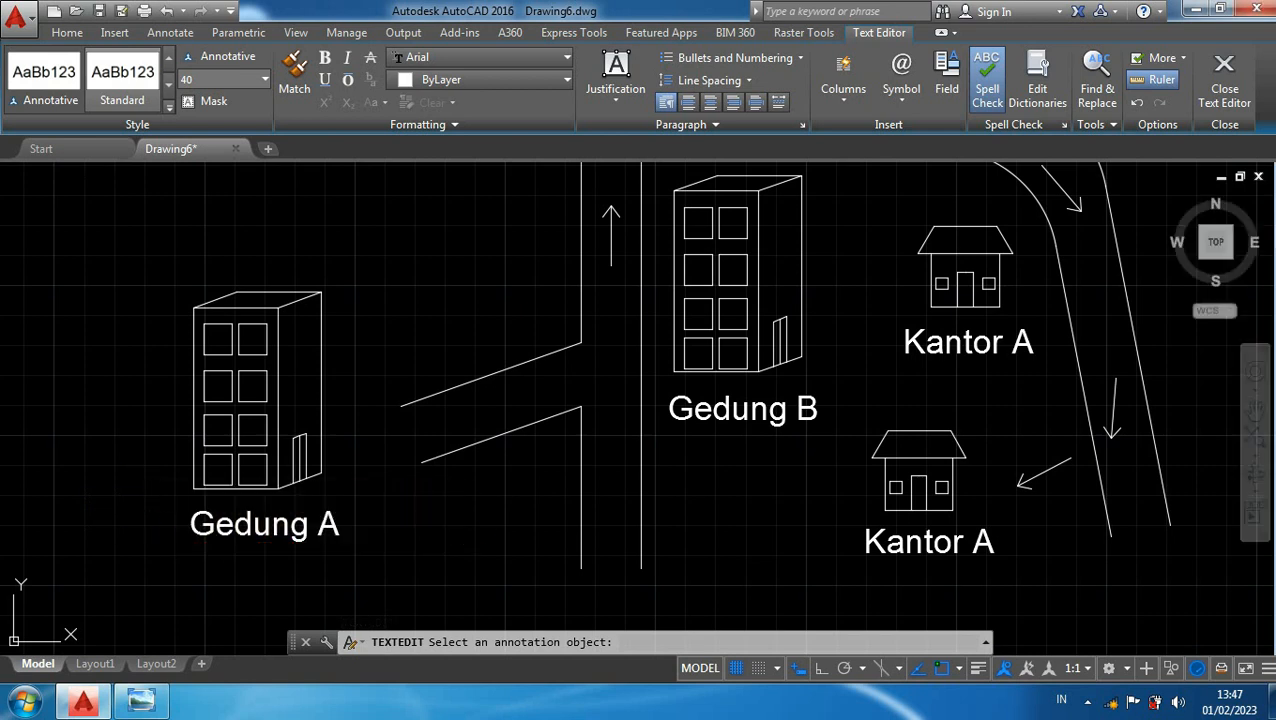
- Change the label beneath the upper small house south of Jalan Kenari to Rumah A
{"action": "scroll", "coordinate": [470, 518], "scroll_direction": "down", "scroll_amount": 2}
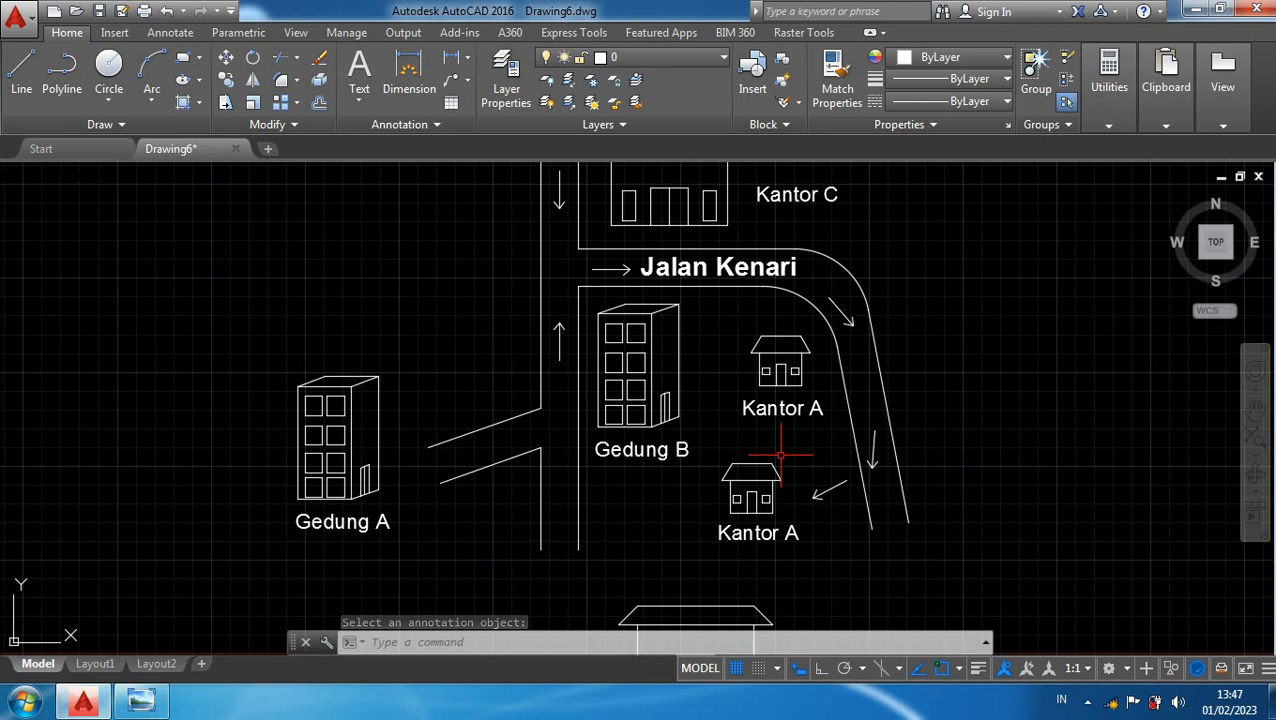
{"action": "scroll", "coordinate": [815, 438], "scroll_direction": "up", "scroll_amount": 2}
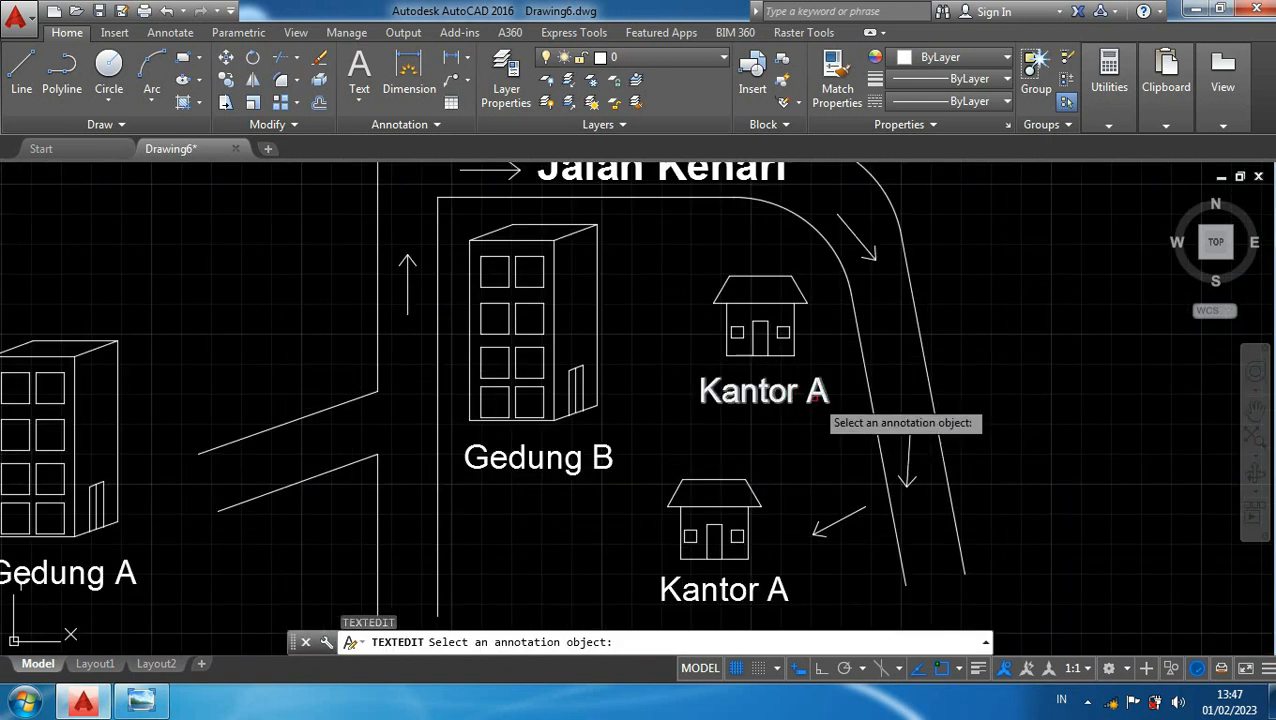
{"action": "left_click", "coordinate": [816, 396]}
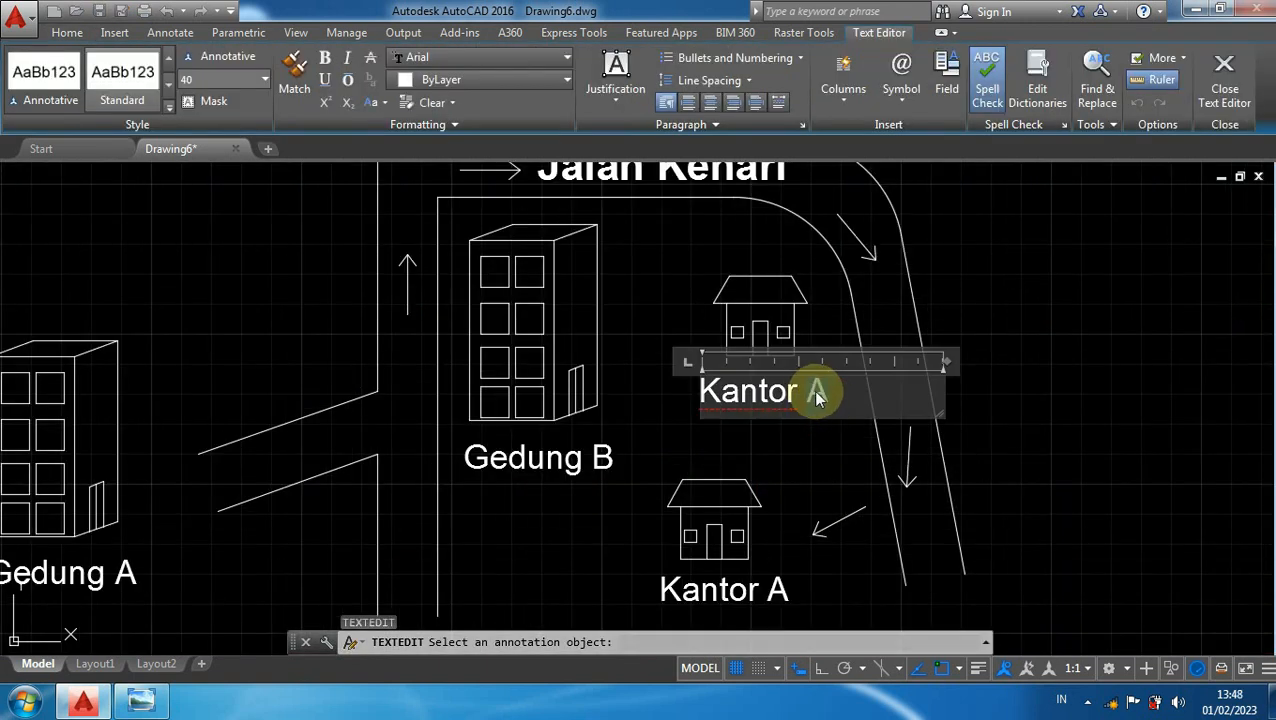
{"action": "left_click", "coordinate": [828, 395]}
{"action": "left_click_drag", "start_coordinate": [791, 393], "coordinate": [679, 399]}
{"action": "type", "text": "Rumah"}
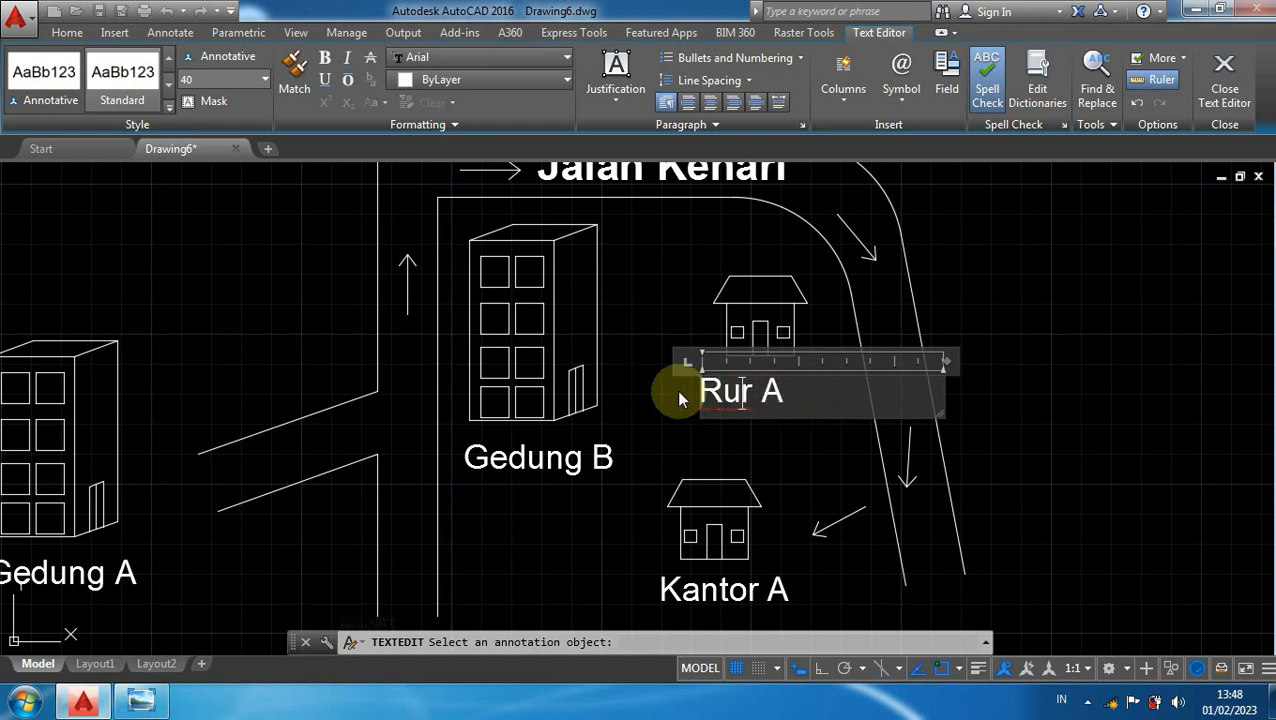
{"action": "key", "text": "Right"}
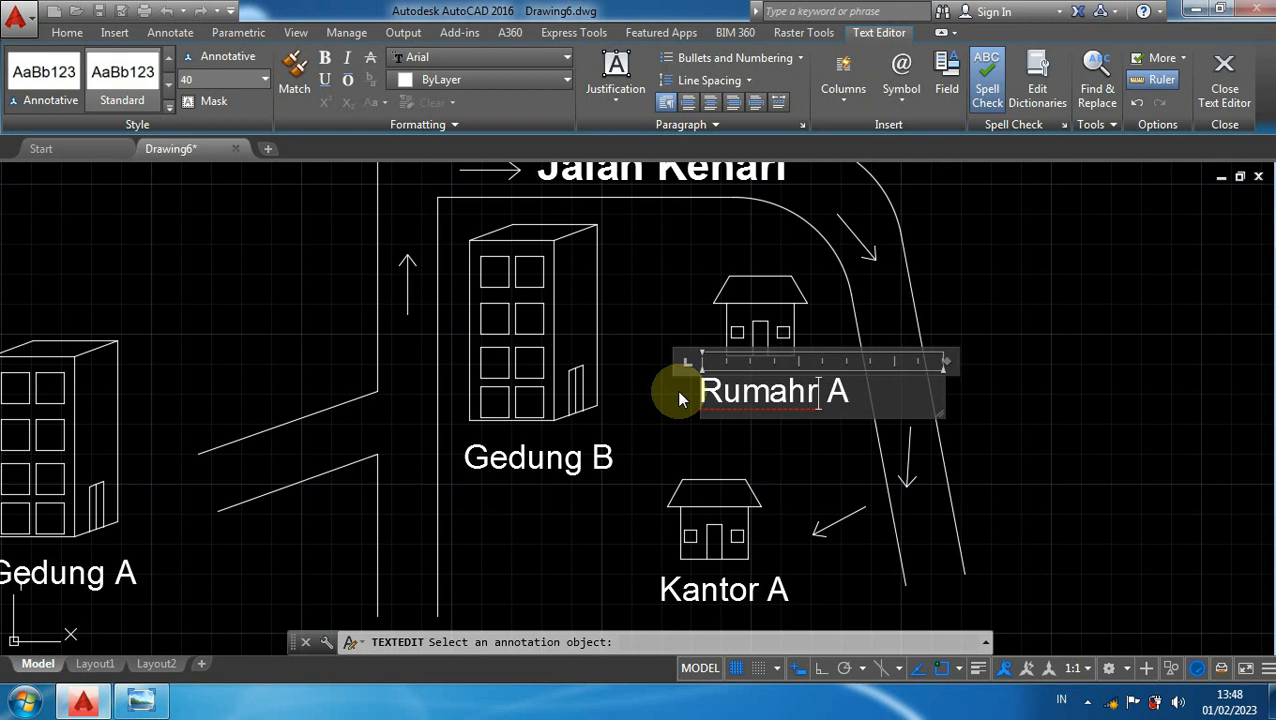
{"action": "key", "text": "BackSpace"}
{"action": "left_click", "coordinate": [690, 395]}
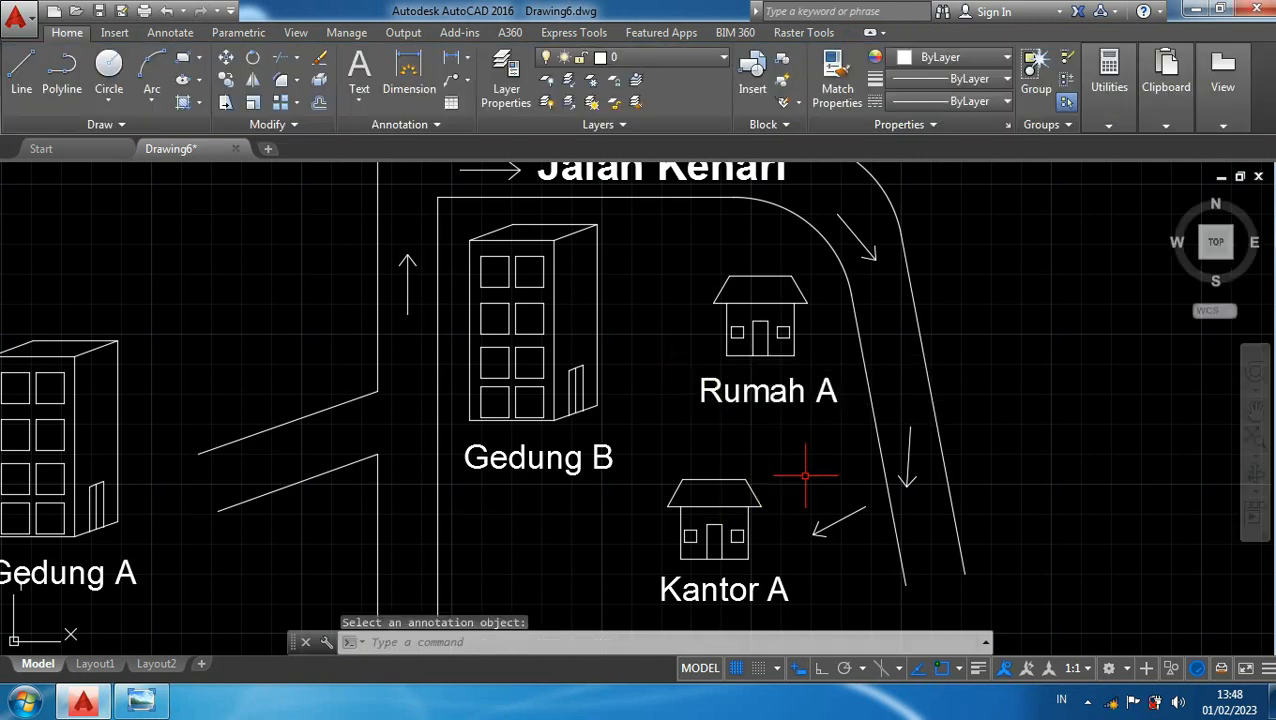
- Change the letter in the lower small house's label from A to B so it reads Kantor B
{"action": "middle_click_drag", "start_coordinate": [785, 545], "coordinate": [788, 403]}
{"action": "left_click", "coordinate": [785, 447]}
{"action": "left_click_drag", "start_coordinate": [790, 450], "coordinate": [770, 452]}
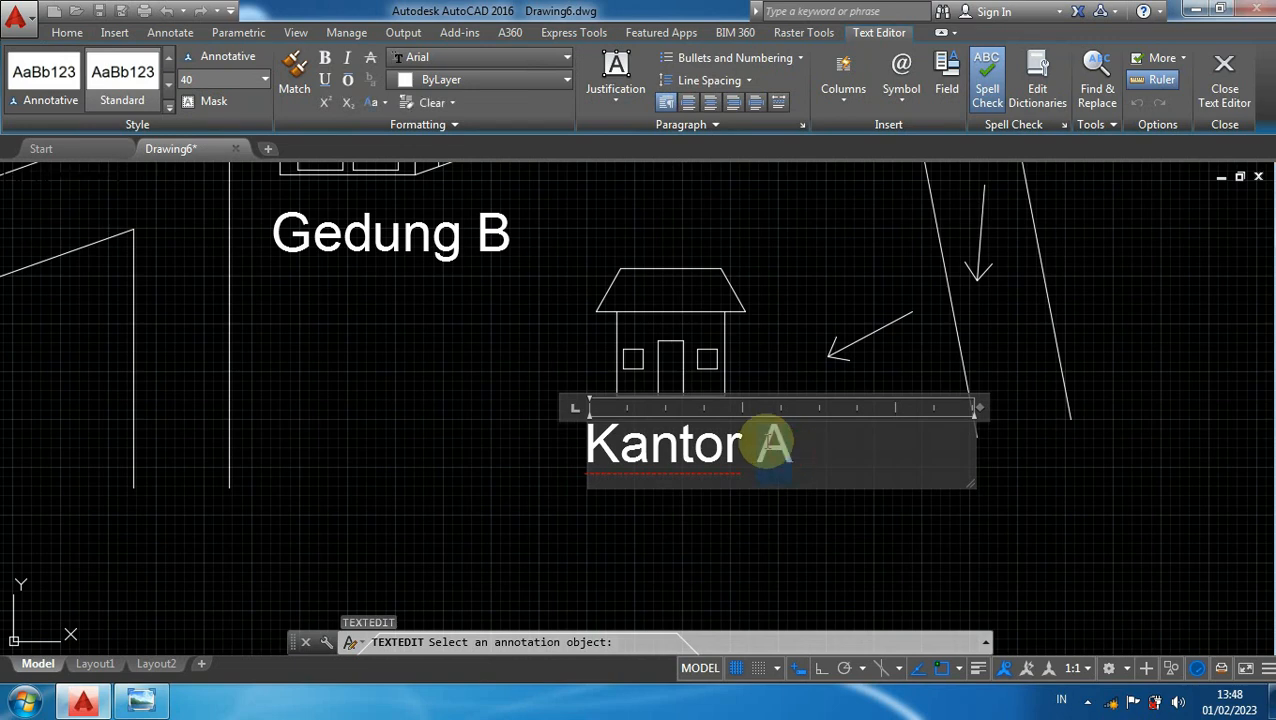
{"action": "type", "text": "B"}
{"action": "left_click", "coordinate": [818, 532]}
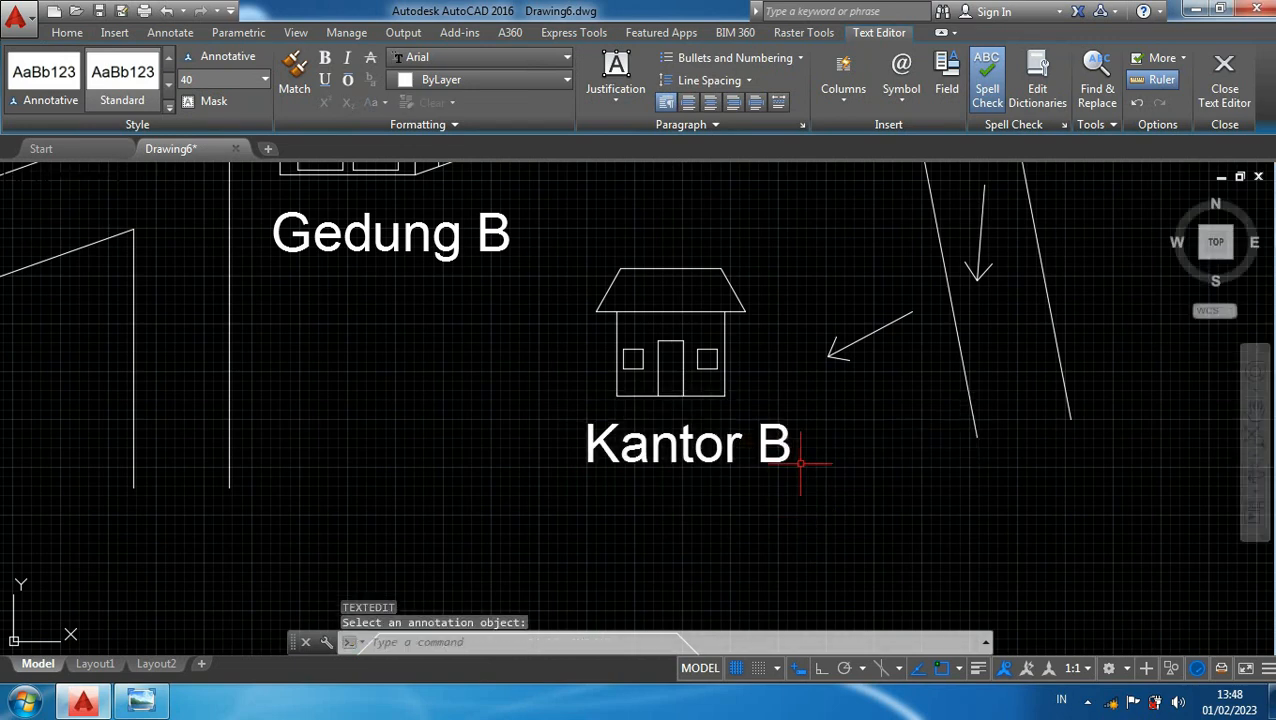
- Replace Kantor with Rumah in the lower small house's label so it reads Rumah B
{"action": "scroll", "coordinate": [820, 493], "scroll_direction": "down", "scroll_amount": 2}
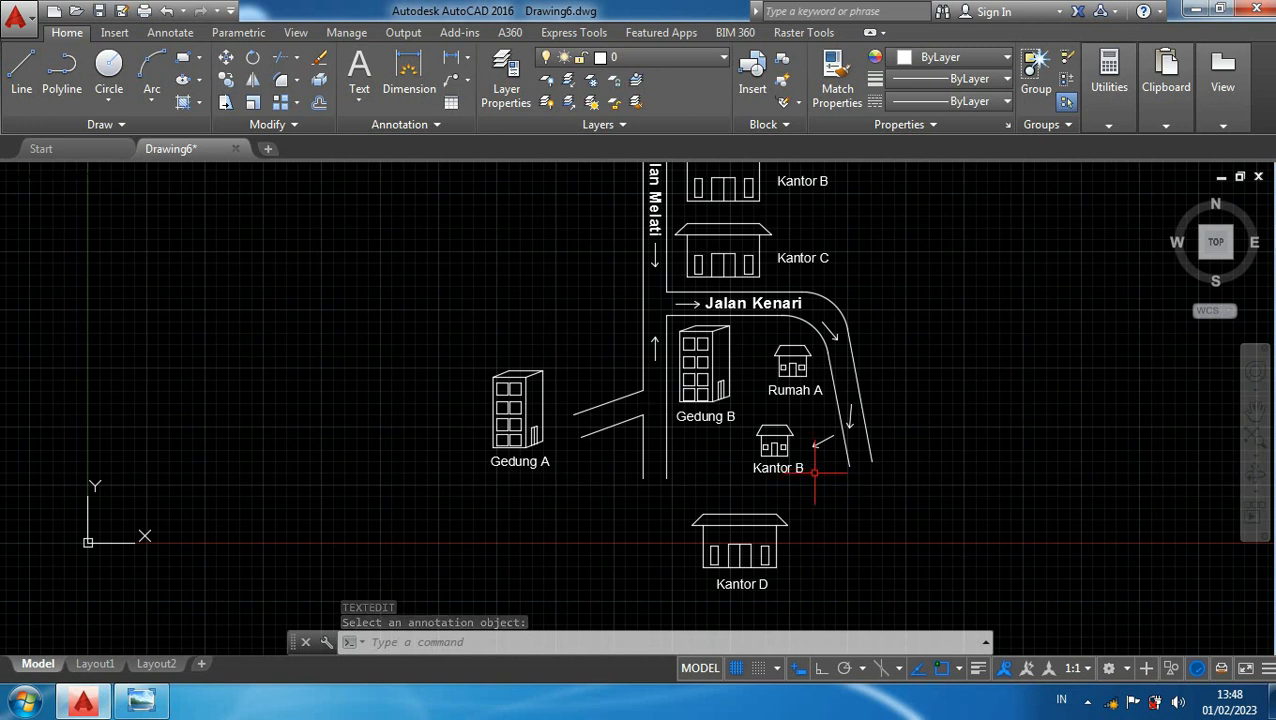
{"action": "mouse_move", "coordinate": [815, 473]}
{"action": "middle_mouse_down"}
{"action": "mouse_move", "coordinate": [748, 474]}
{"action": "mouse_move", "coordinate": [735, 533]}
{"action": "middle_mouse_up"}
{"action": "scroll", "coordinate": [723, 536], "scroll_direction": "down", "scroll_amount": 2}
{"action": "scroll", "coordinate": [729, 530], "scroll_direction": "up", "scroll_amount": 2}
{"action": "scroll", "coordinate": [727, 533], "scroll_direction": "down", "scroll_amount": 2}
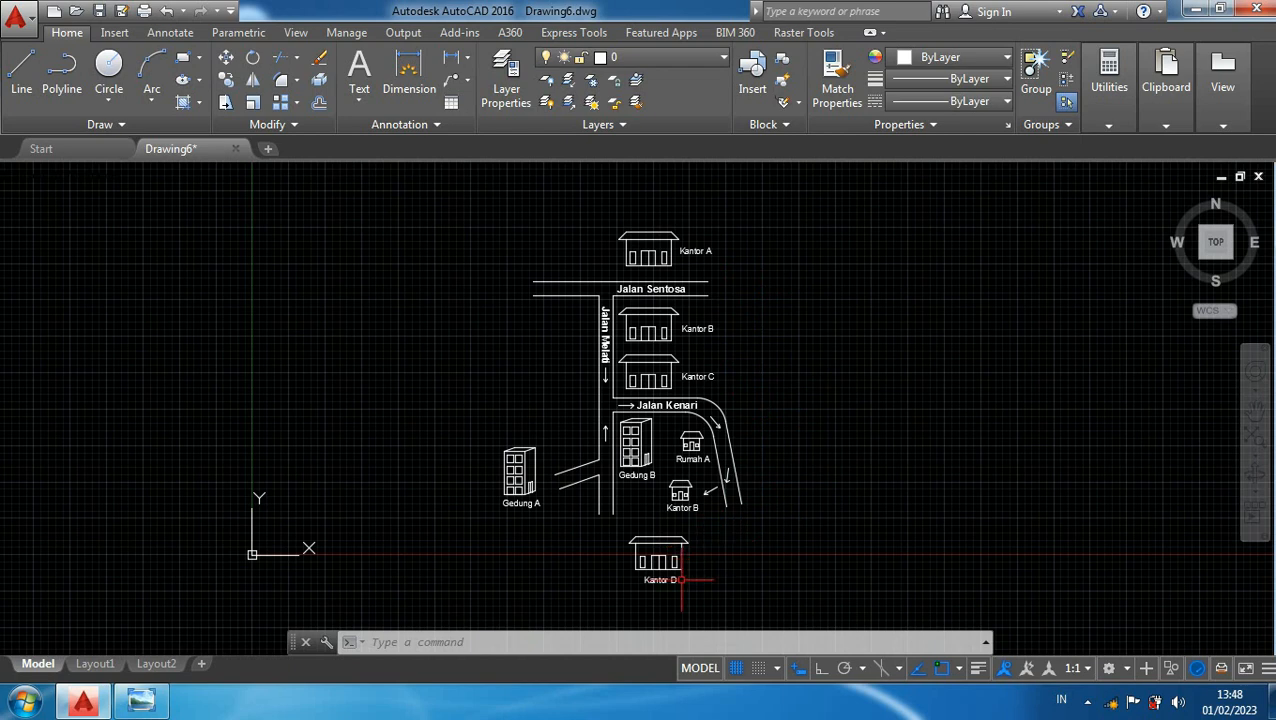
{"action": "scroll", "coordinate": [699, 526], "scroll_direction": "up", "scroll_amount": 2}
{"action": "scroll", "coordinate": [678, 500], "scroll_direction": "up", "scroll_amount": 2}
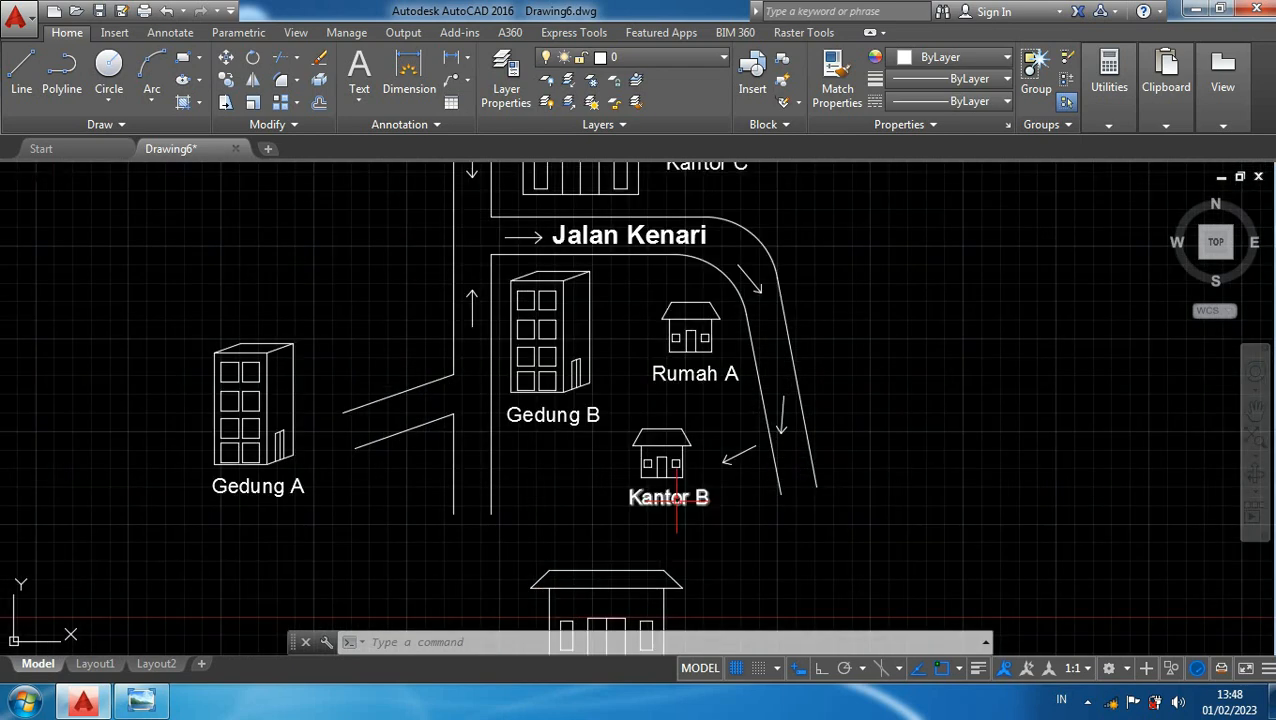
{"action": "double_click", "coordinate": [678, 508]}
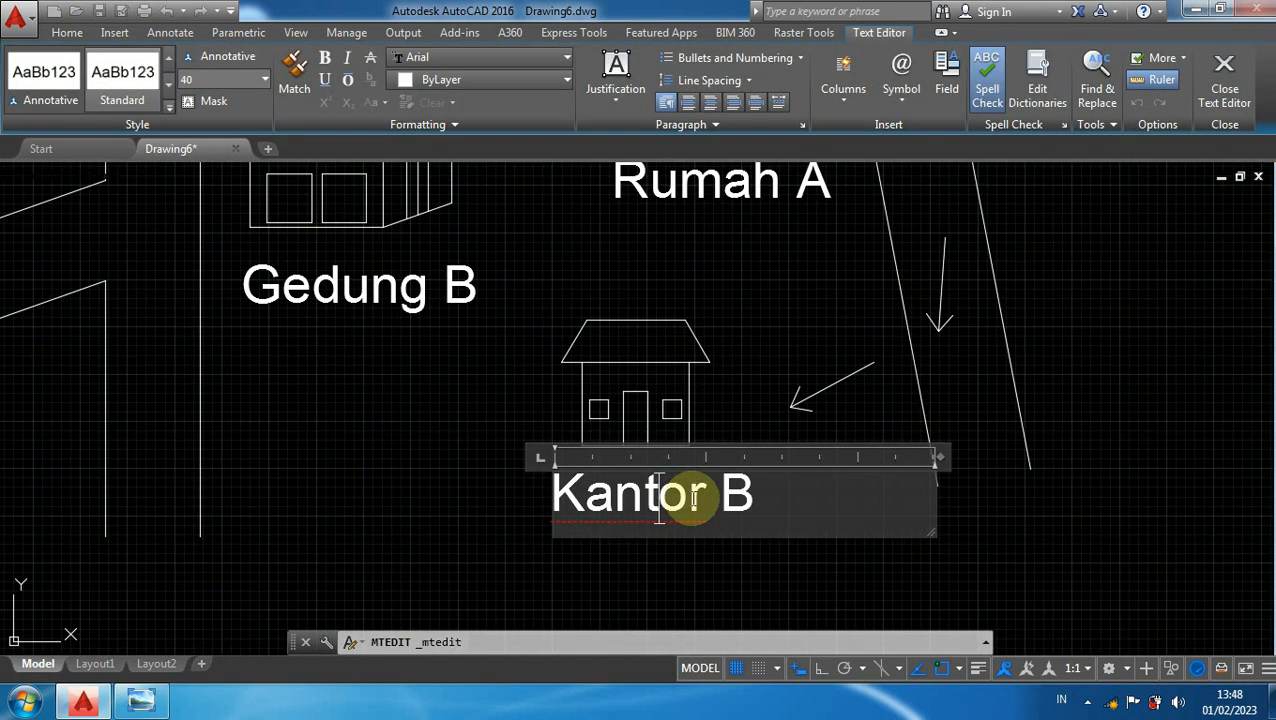
{"action": "left_click_drag", "start_coordinate": [706, 496], "coordinate": [445, 488]}
{"action": "type", "text": "Rumah"}
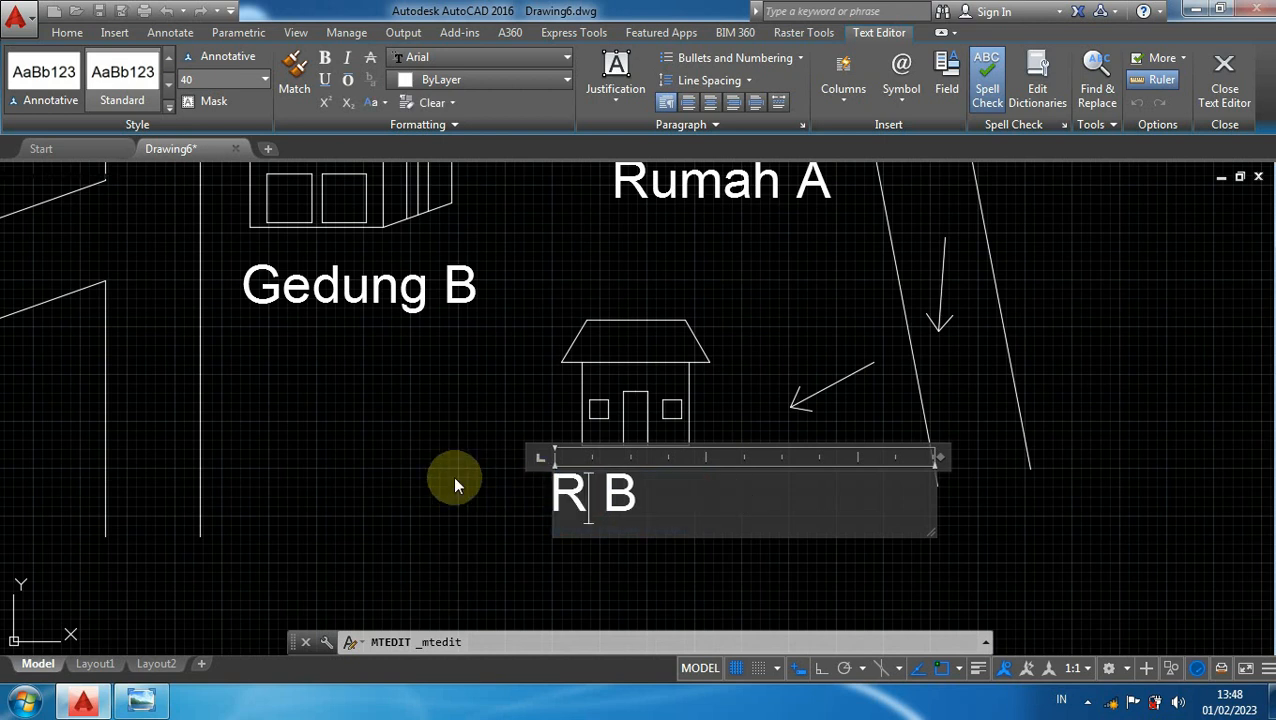
{"action": "left_click", "coordinate": [400, 470]}
{"action": "scroll", "coordinate": [384, 462], "scroll_direction": "down", "scroll_amount": 5}
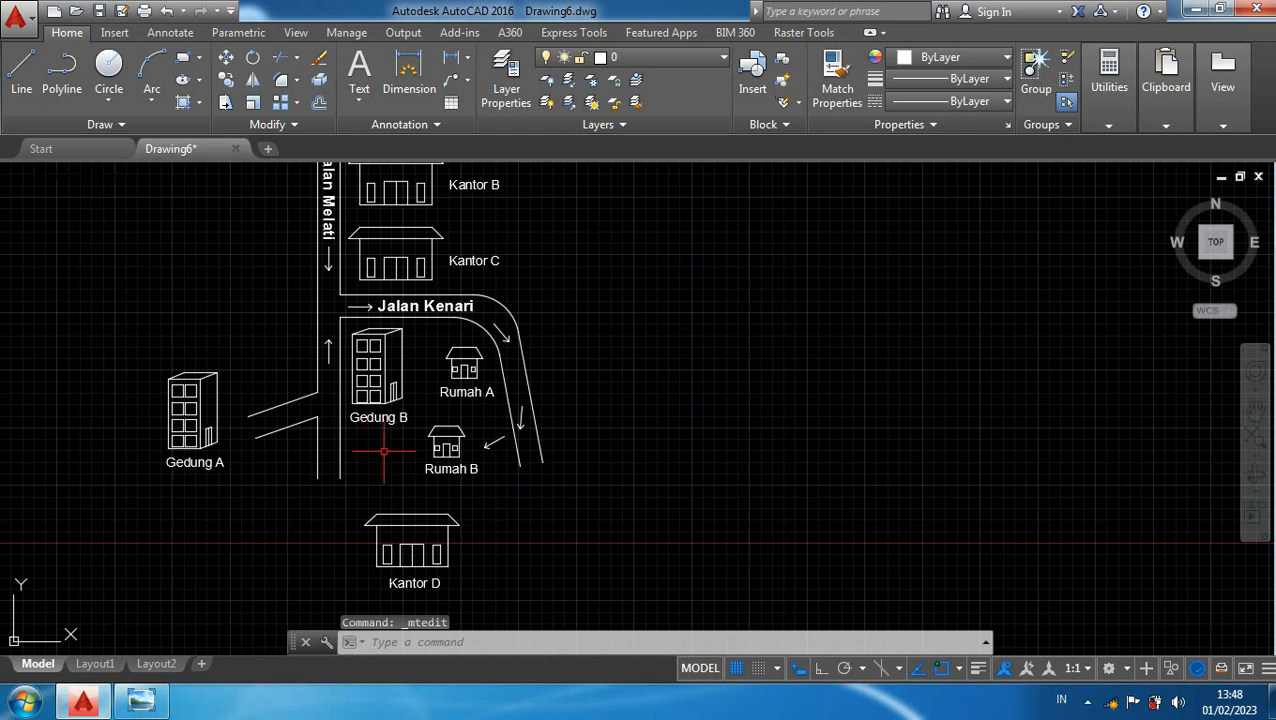
- Draw a tall, slightly tilted ellipse in the empty area southeast of the map, beside the Kantor D house
{"action": "mouse_move", "coordinate": [388, 452]}
{"action": "middle_mouse_down"}
{"action": "mouse_move", "coordinate": [383, 576]}
{"action": "mouse_move", "coordinate": [409, 439]}
{"action": "middle_mouse_up"}
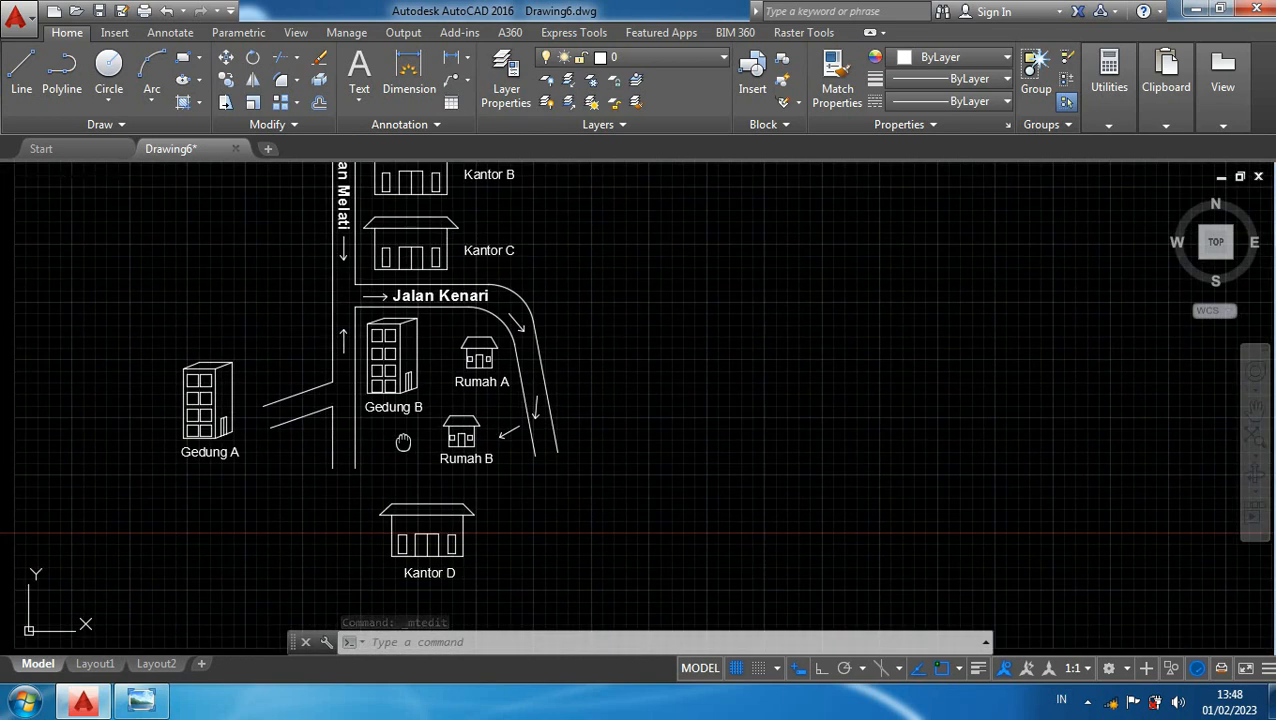
{"action": "scroll", "coordinate": [415, 478], "scroll_direction": "down", "scroll_amount": 1}
{"action": "scroll", "coordinate": [520, 438], "scroll_direction": "up", "scroll_amount": 2}
{"action": "middle_click_drag", "start_coordinate": [598, 450], "coordinate": [598, 407]}
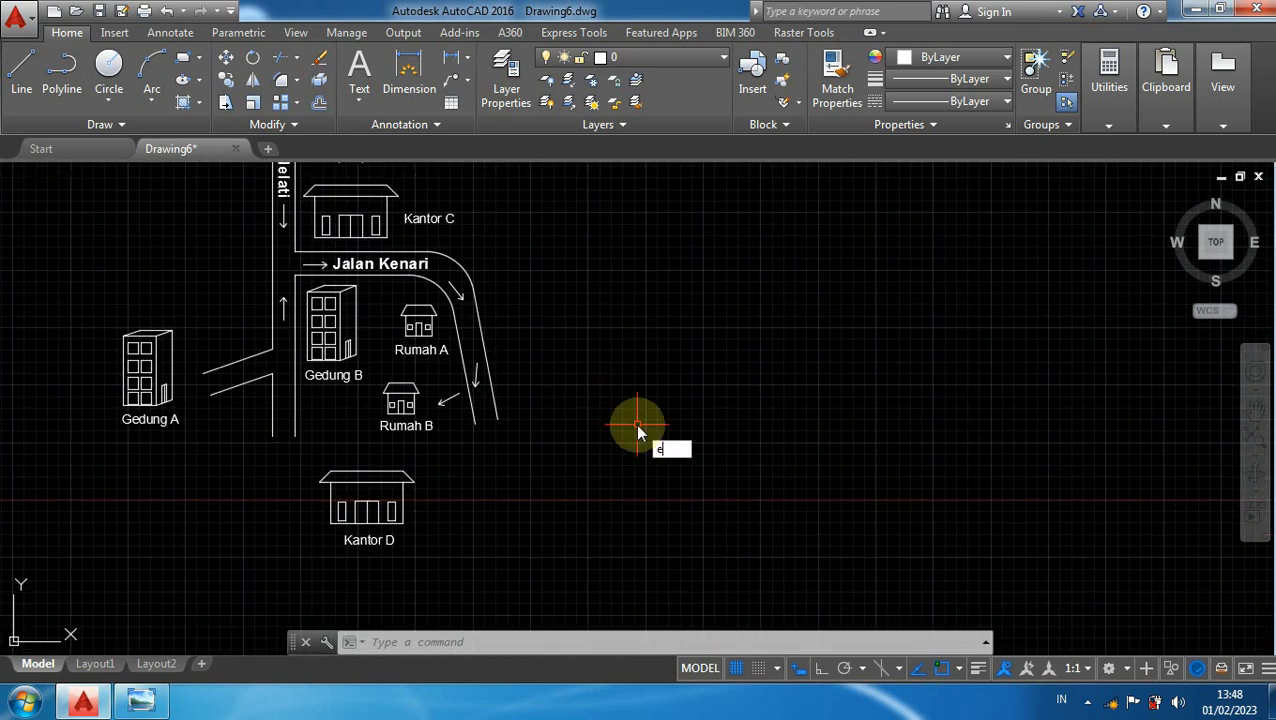
{"action": "type", "text": "l"}
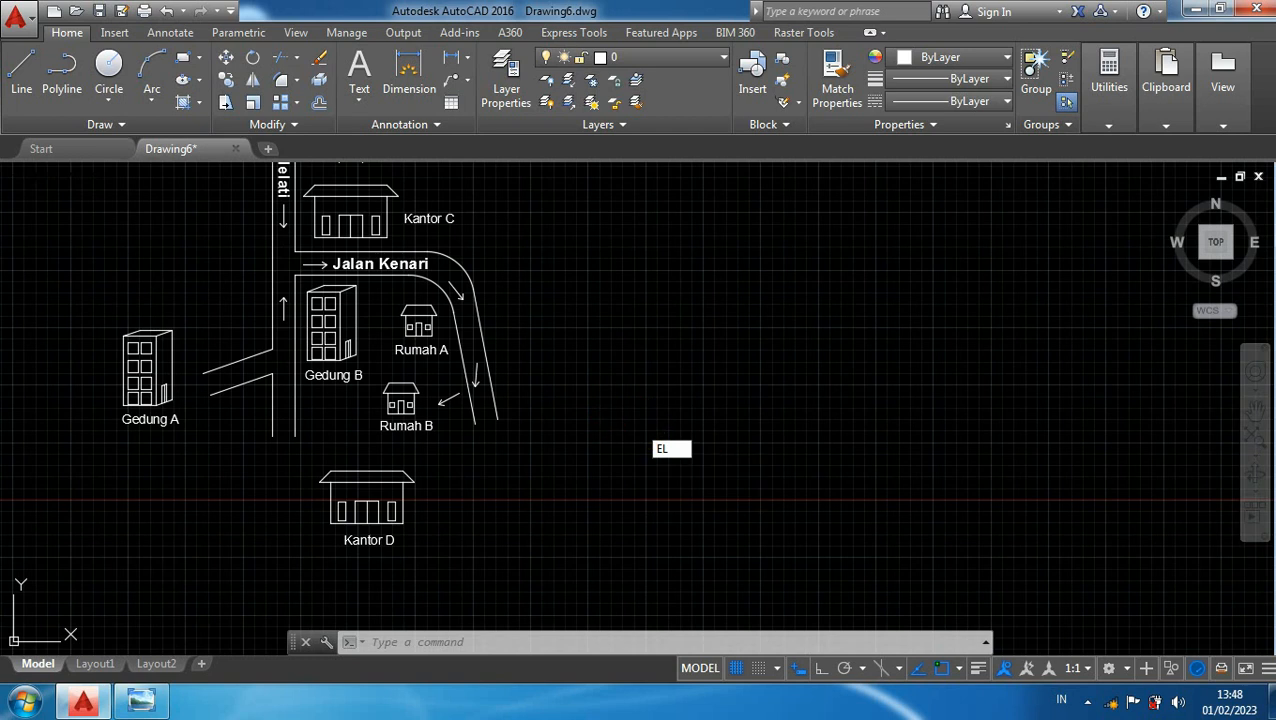
{"action": "key", "text": "Return"}
{"action": "left_click", "coordinate": [556, 490]}
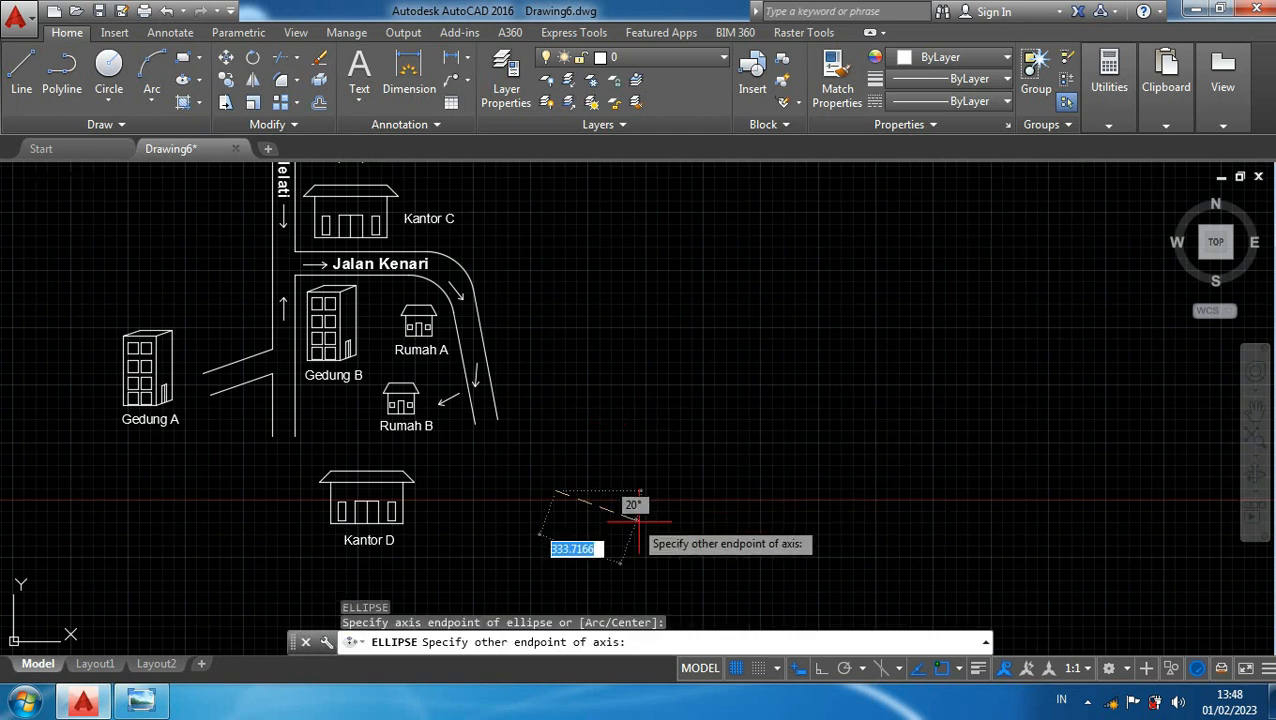
{"action": "left_click", "coordinate": [697, 528]}
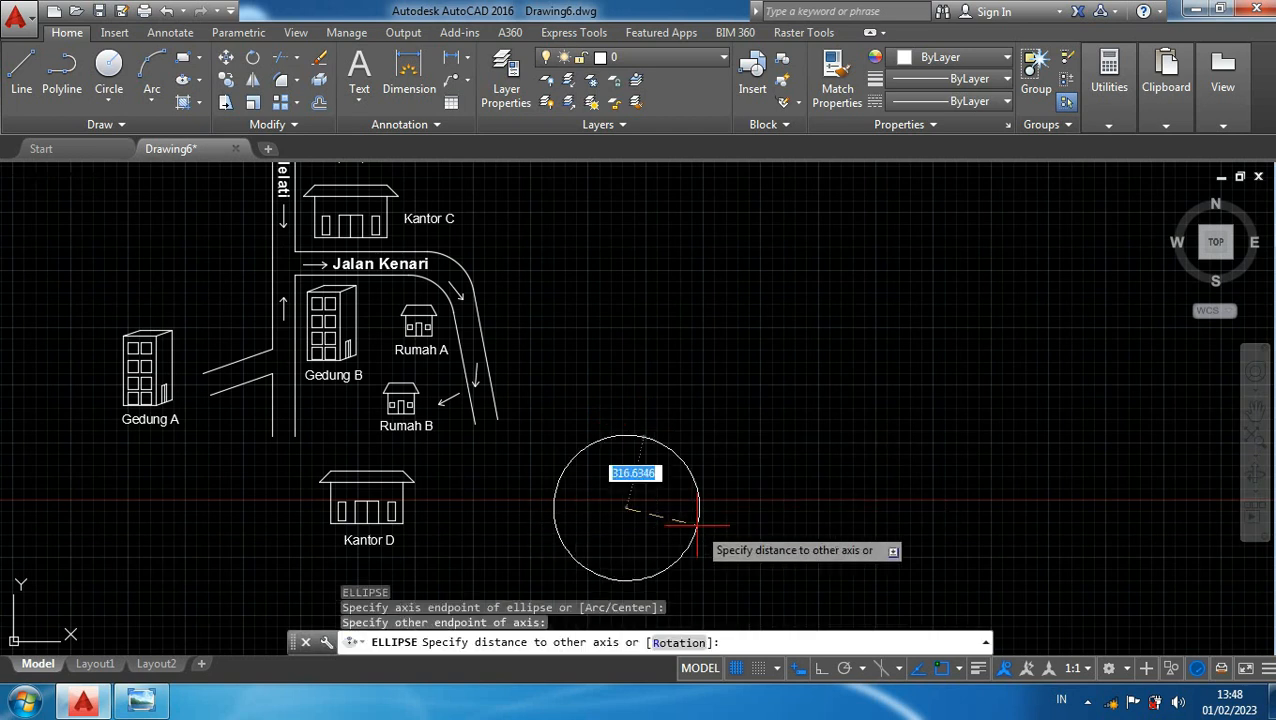
{"action": "left_click", "coordinate": [736, 488]}
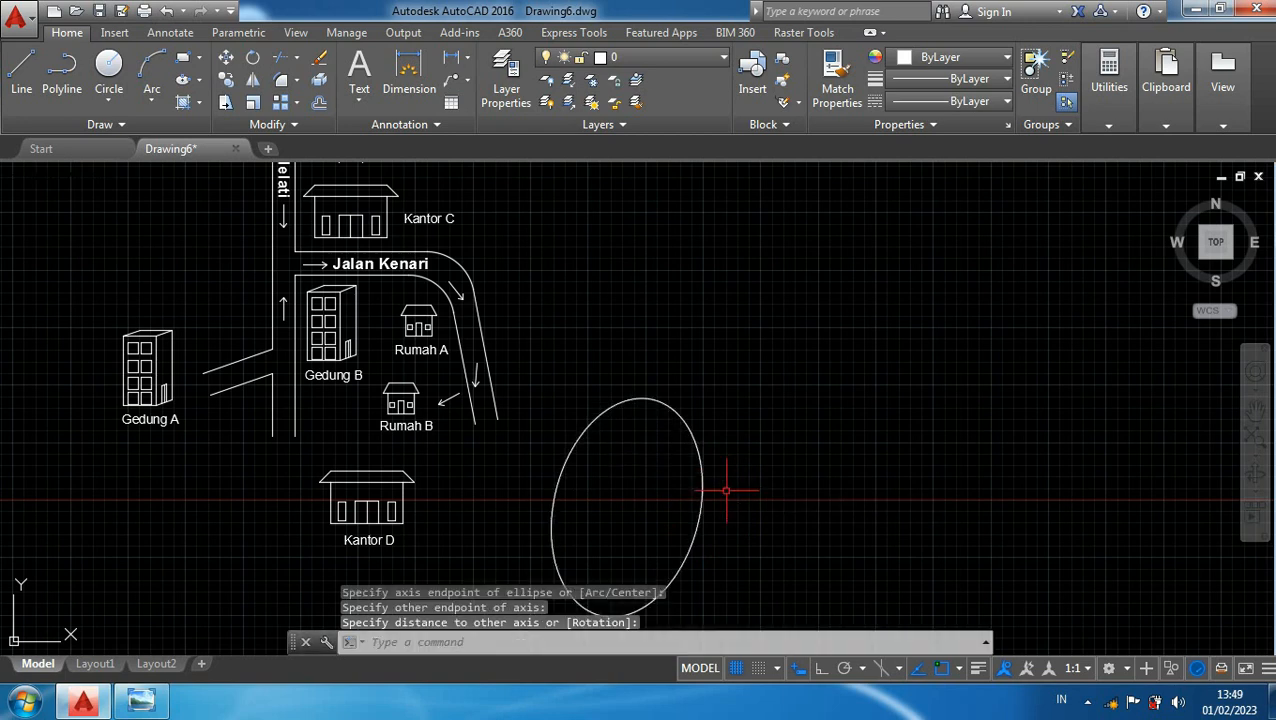
- Rotate the tall ellipse about its east quadrant point so that its long axis lies horizontally
{"action": "scroll", "coordinate": [727, 490], "scroll_direction": "down", "scroll_amount": 3}
{"action": "left_click", "coordinate": [710, 421]}
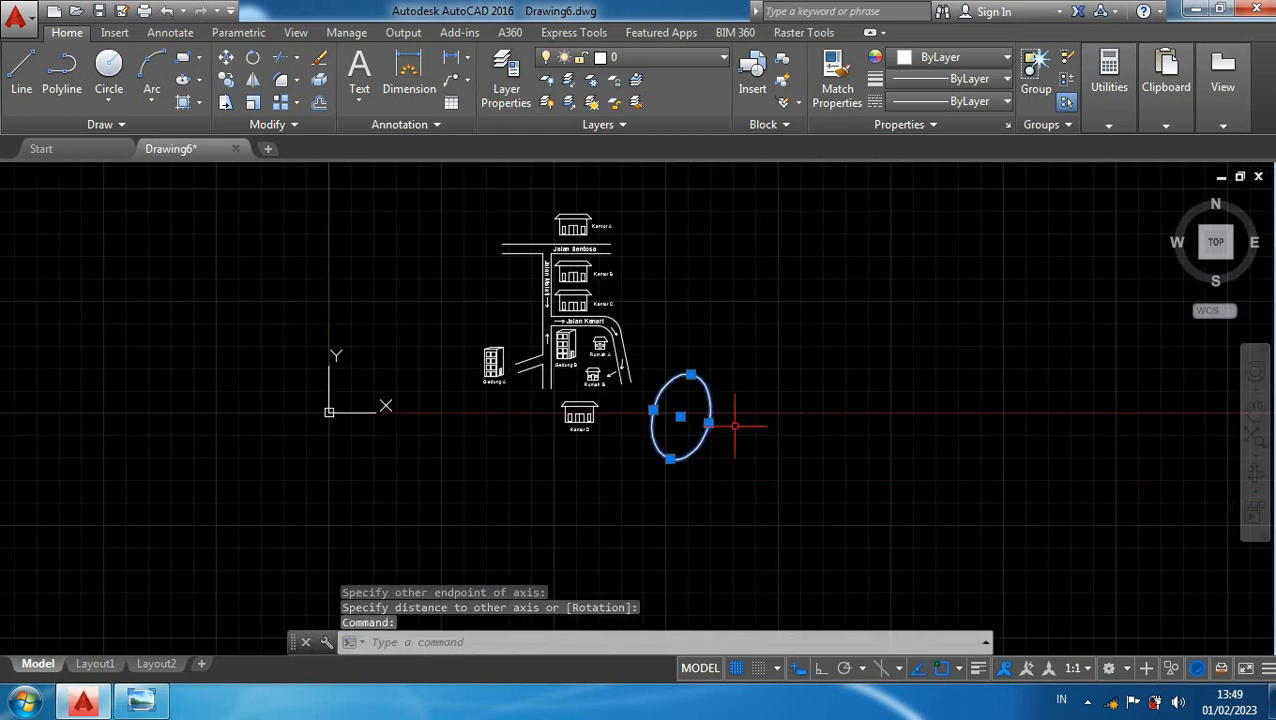
{"action": "type", "text": "ro"}
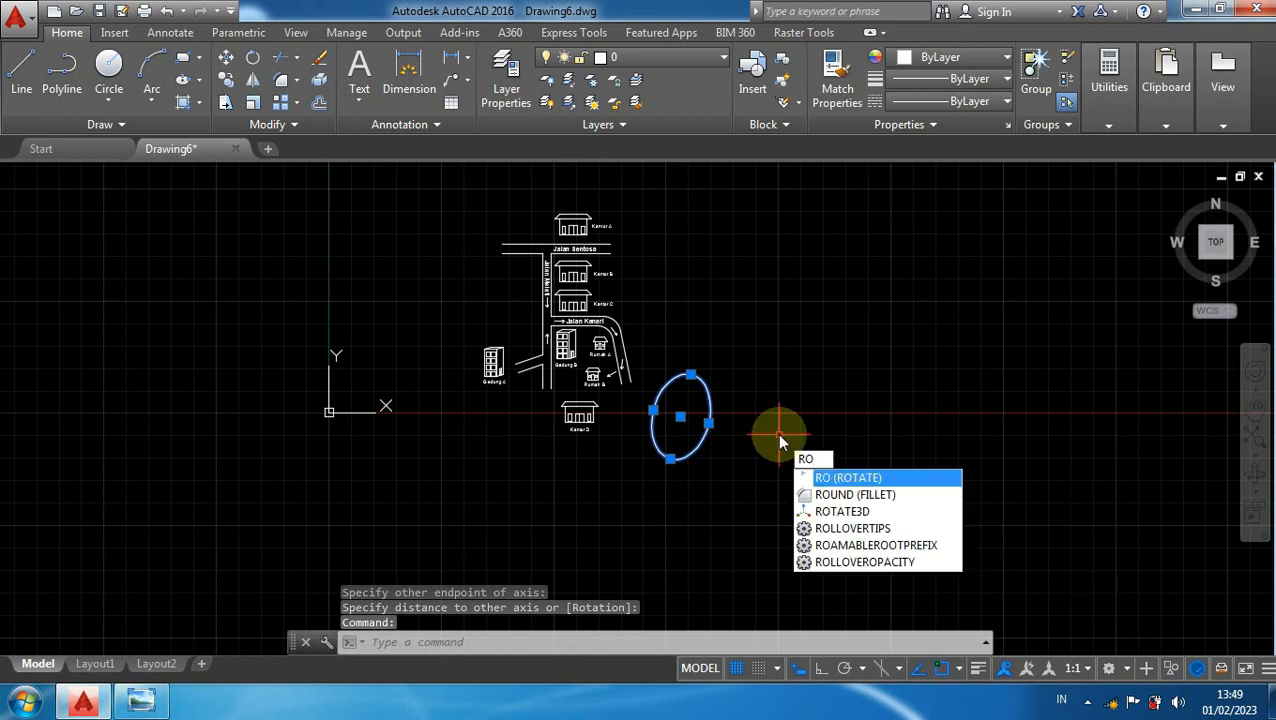
{"action": "key", "text": "Return"}
{"action": "left_click", "coordinate": [710, 423]}
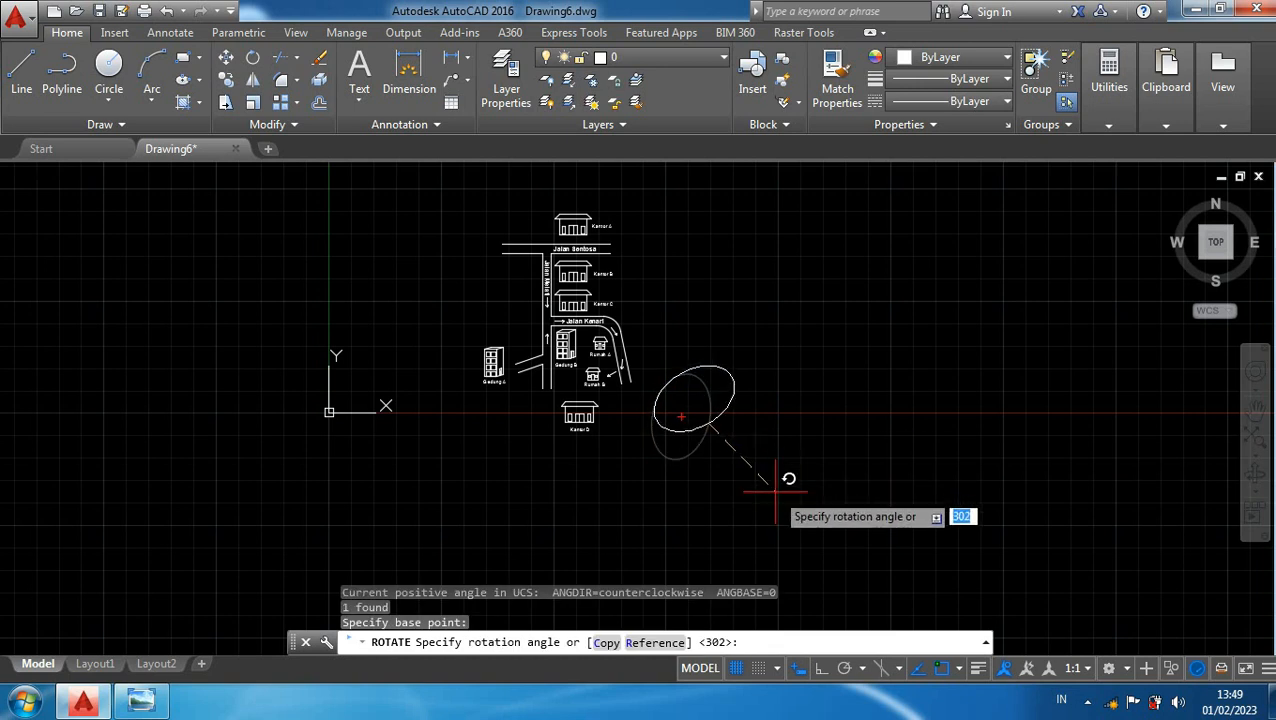
{"action": "scroll", "coordinate": [734, 520], "scroll_direction": "up", "scroll_amount": 2}
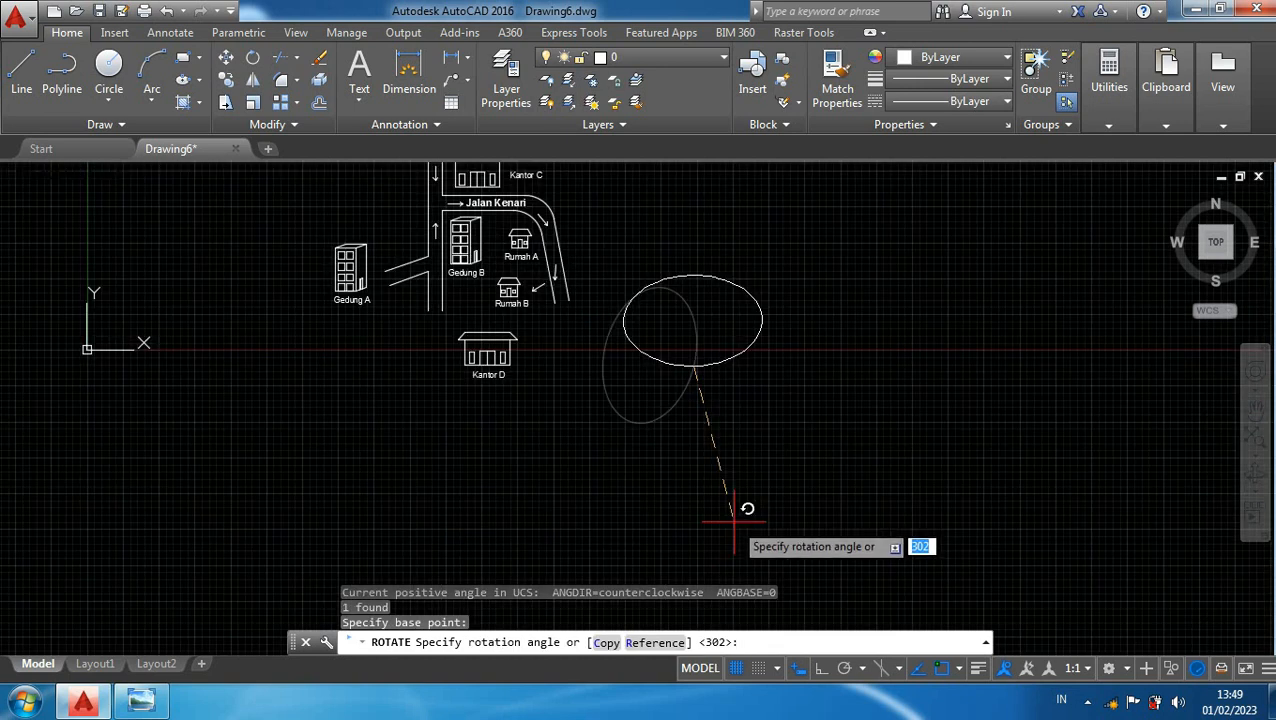
{"action": "key", "text": "Escape"}
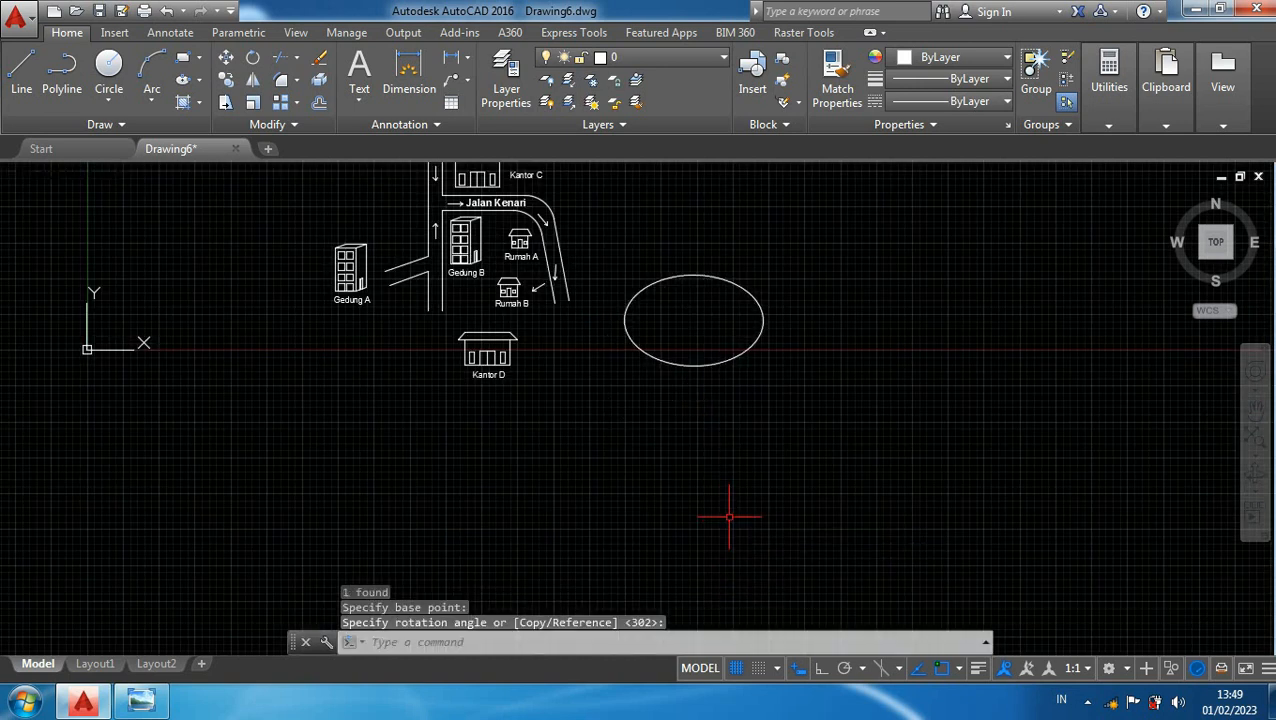
- Scale the ellipse by a factor of 0.75 about its lowest quadrant point
{"action": "left_click", "coordinate": [697, 368]}
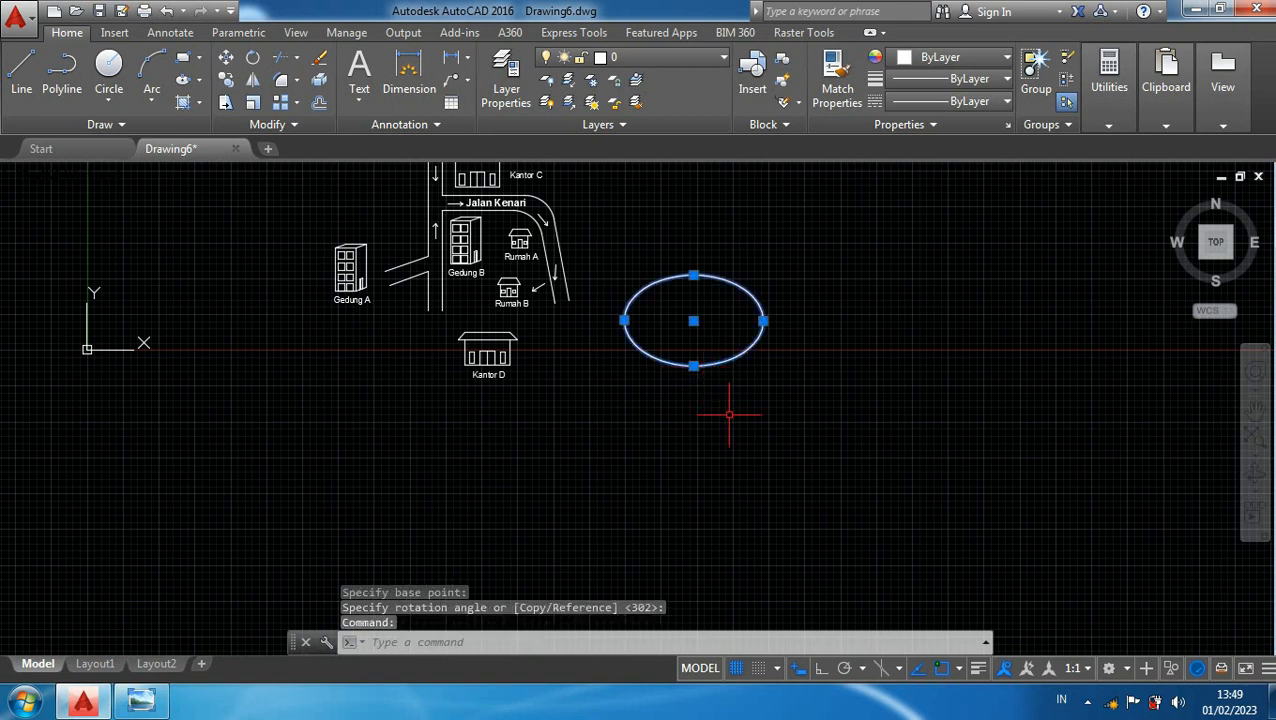
{"action": "type", "text": "SC"}
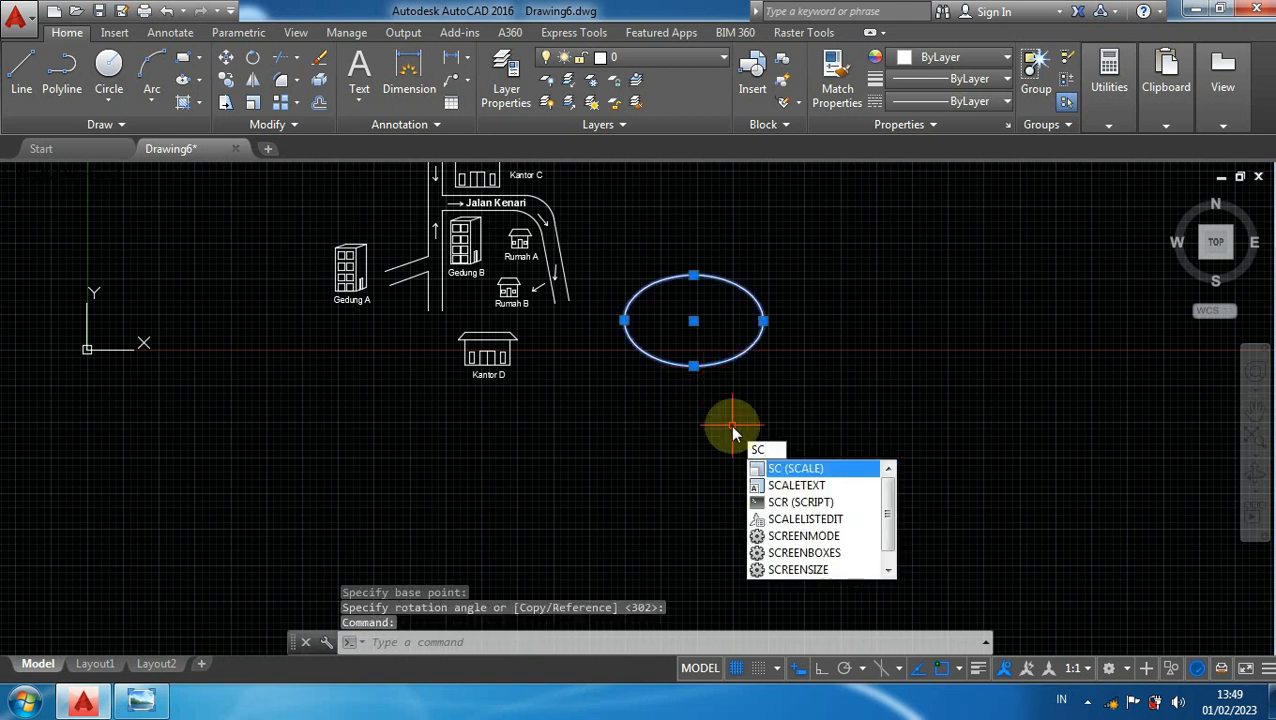
{"action": "key", "text": "Return"}
{"action": "left_click", "coordinate": [694, 366]}
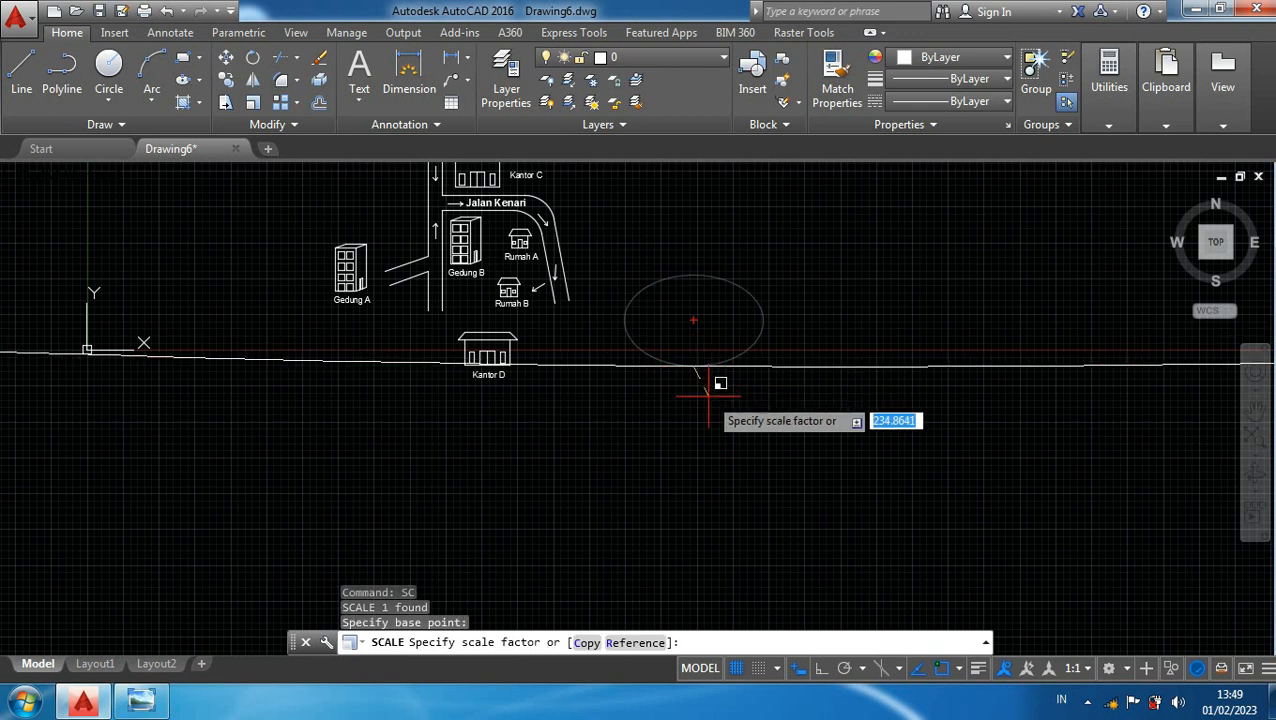
{"action": "type", "text": "0.75"}
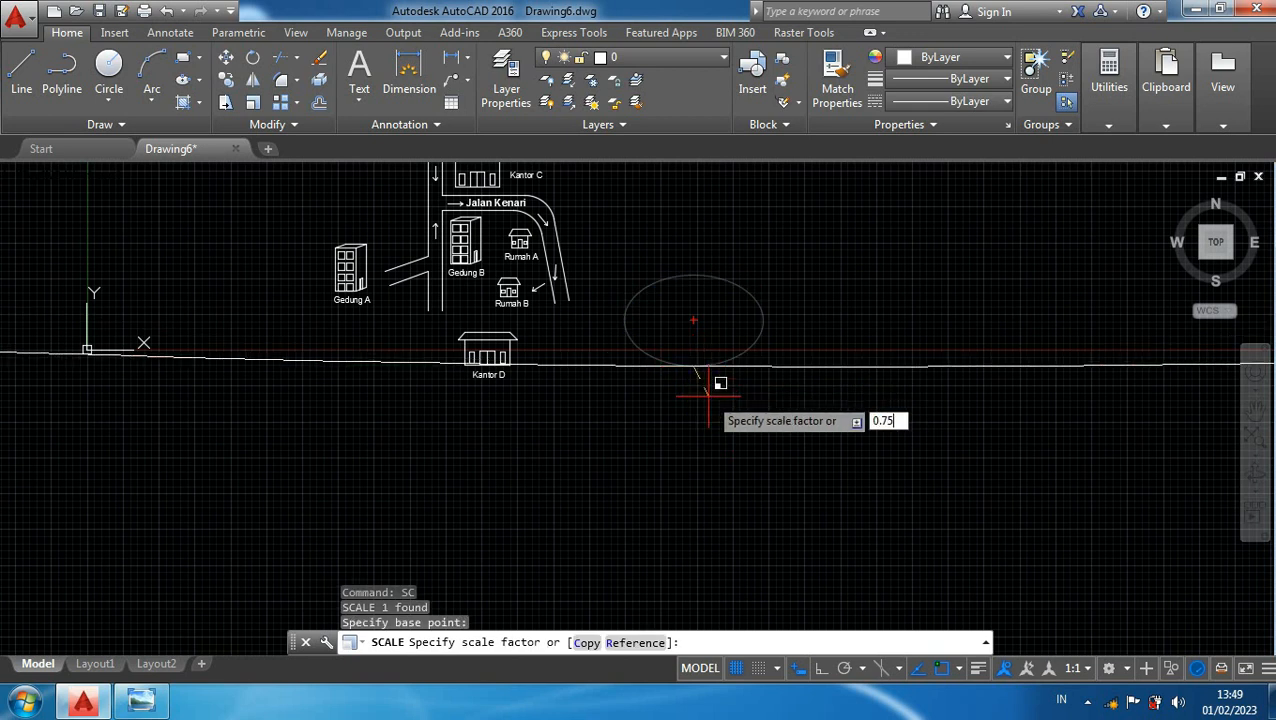
{"action": "key", "text": "Return"}
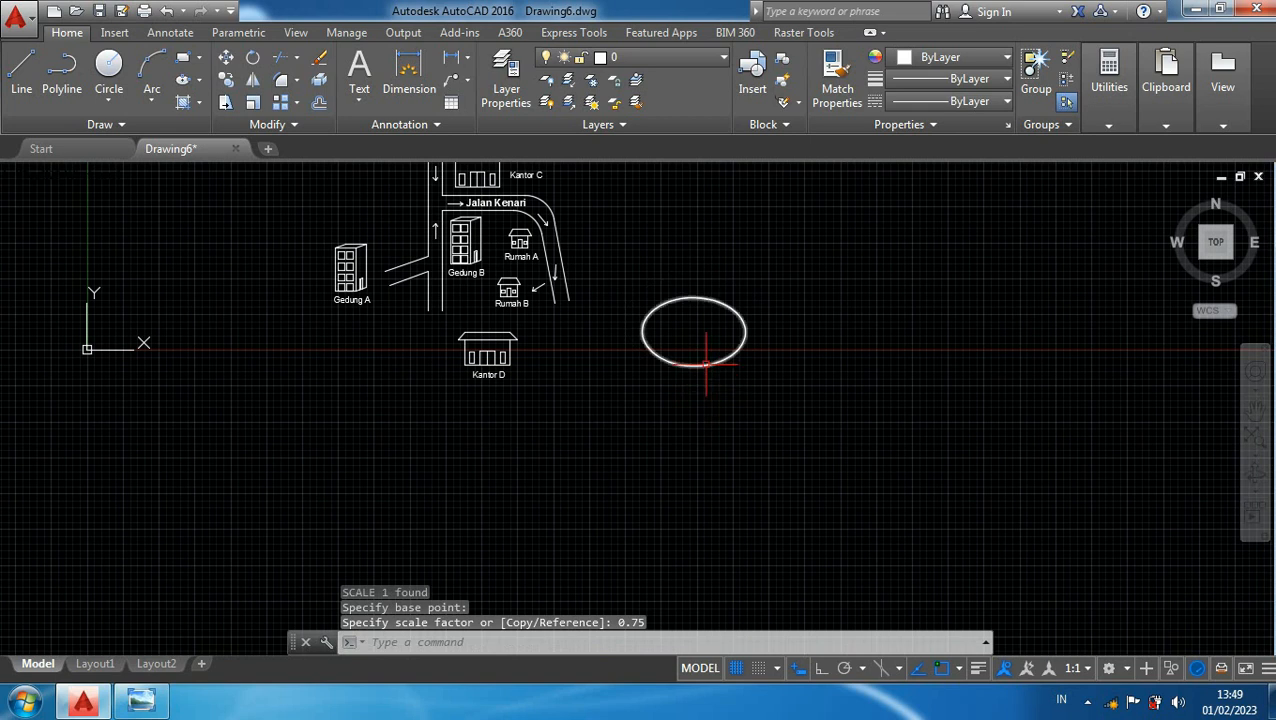
- Scale the ellipse once more by a factor of 0.8 about its lowest quadrant point
{"action": "left_click", "coordinate": [706, 366]}
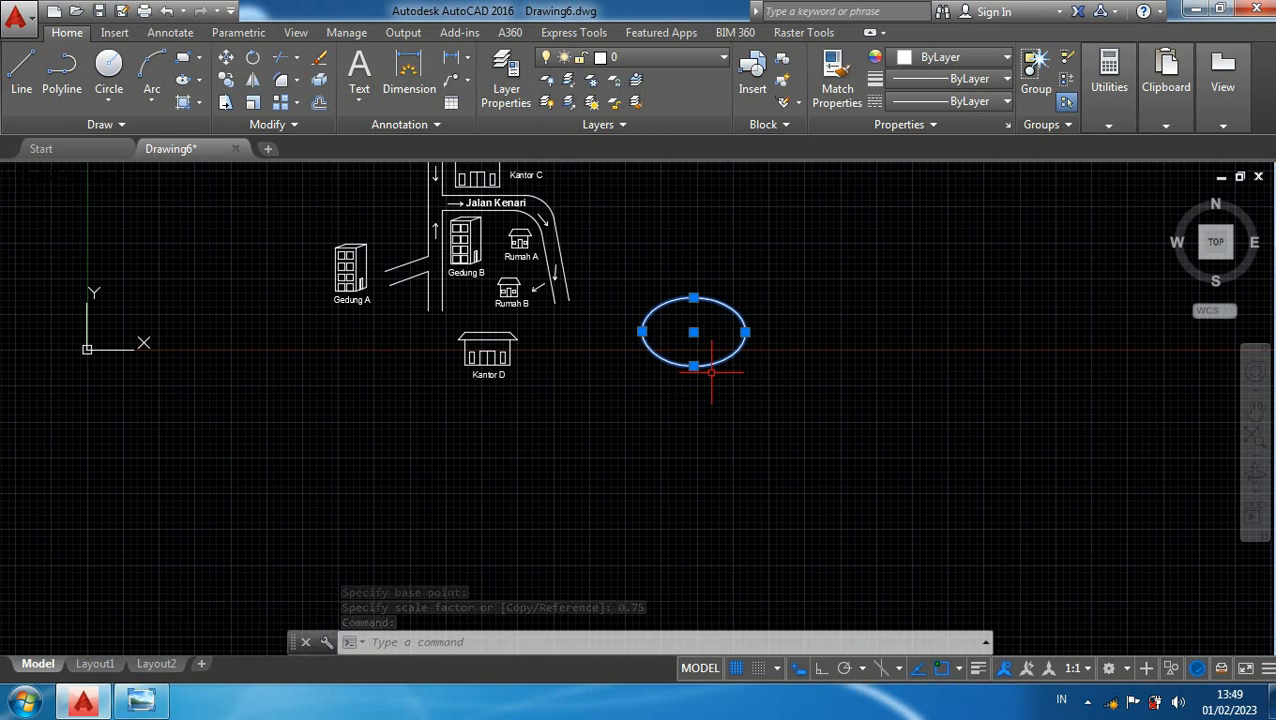
{"action": "type", "text": "SC"}
{"action": "key", "text": "Return"}
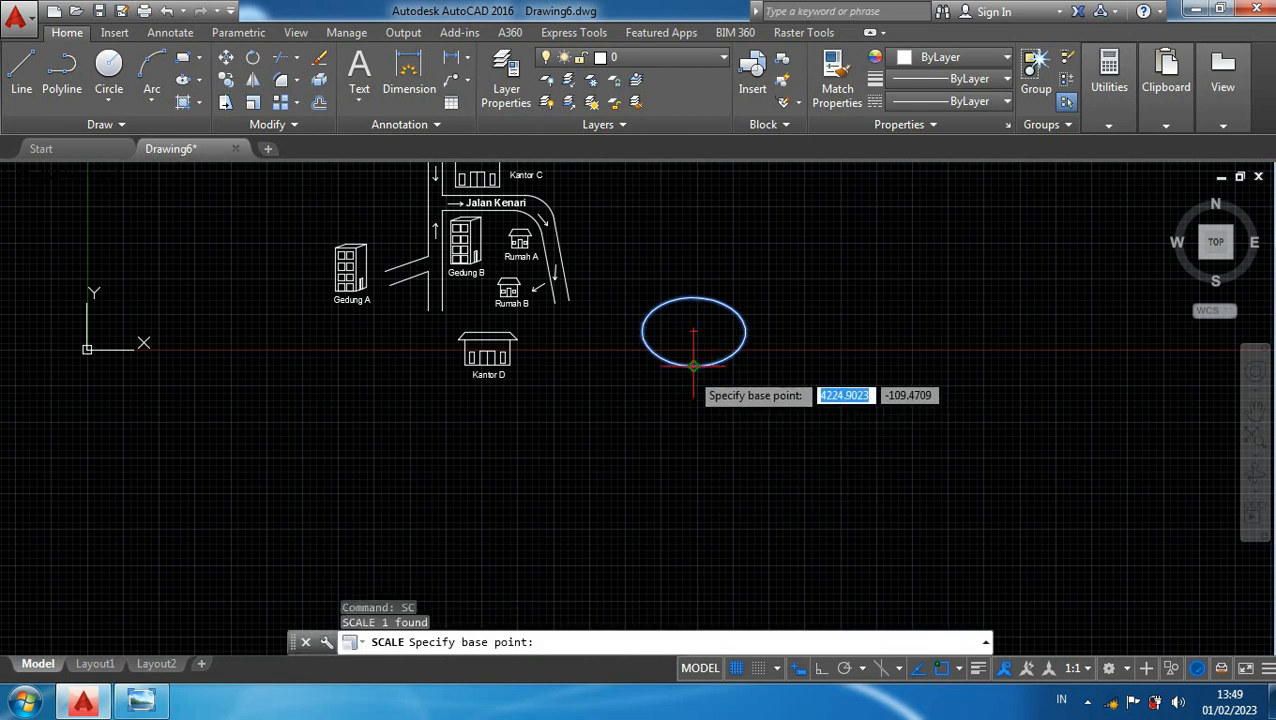
{"action": "left_click", "coordinate": [693, 366]}
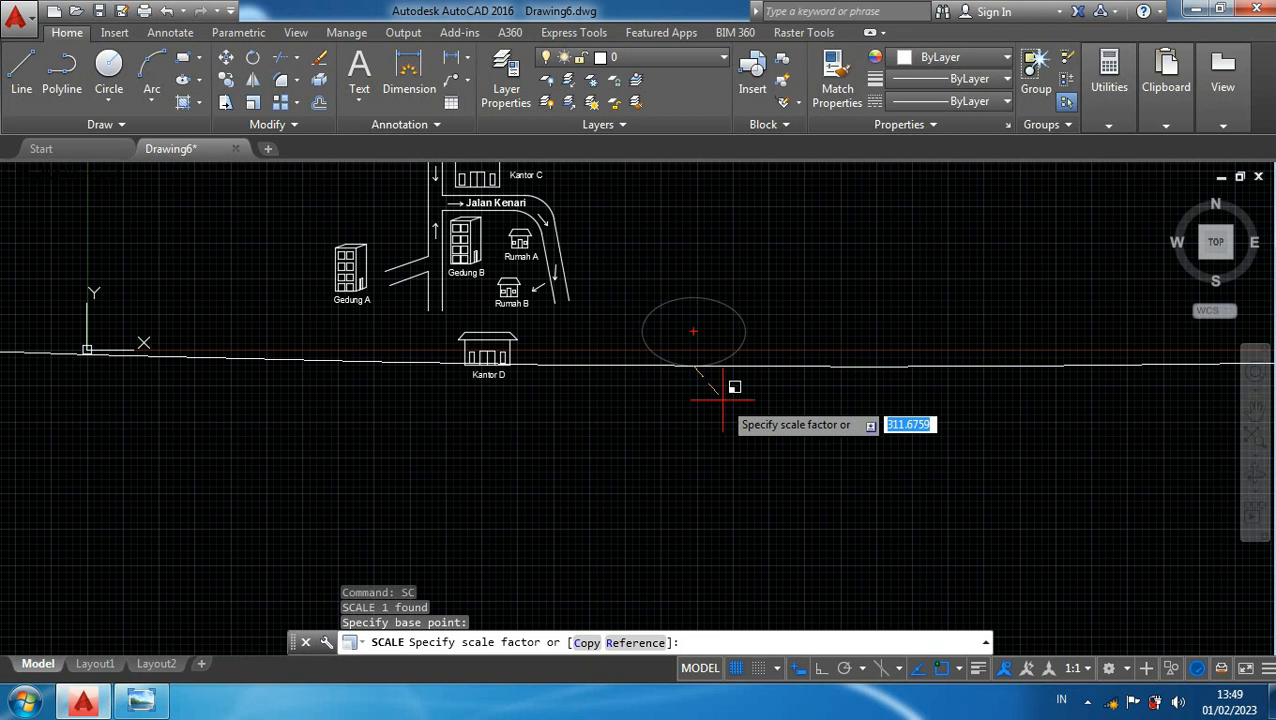
{"action": "type", "text": "0"}
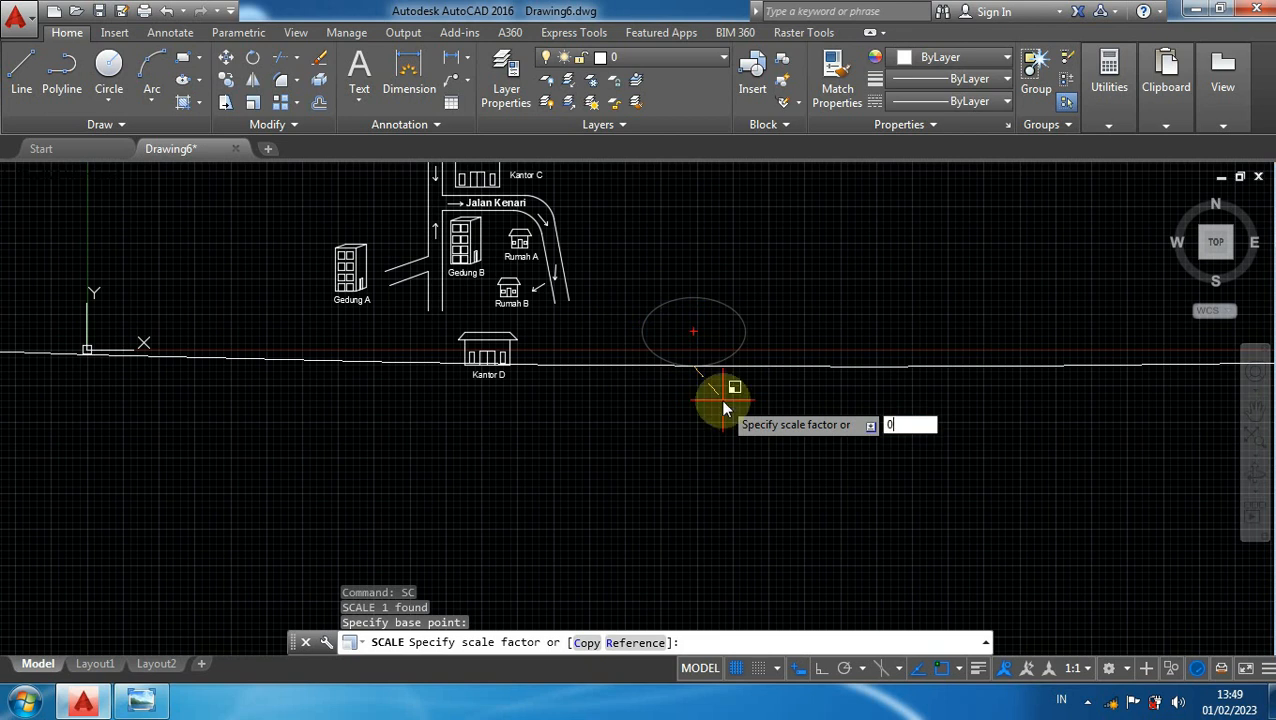
{"action": "type", "text": ".8"}
{"action": "key", "text": "Return"}
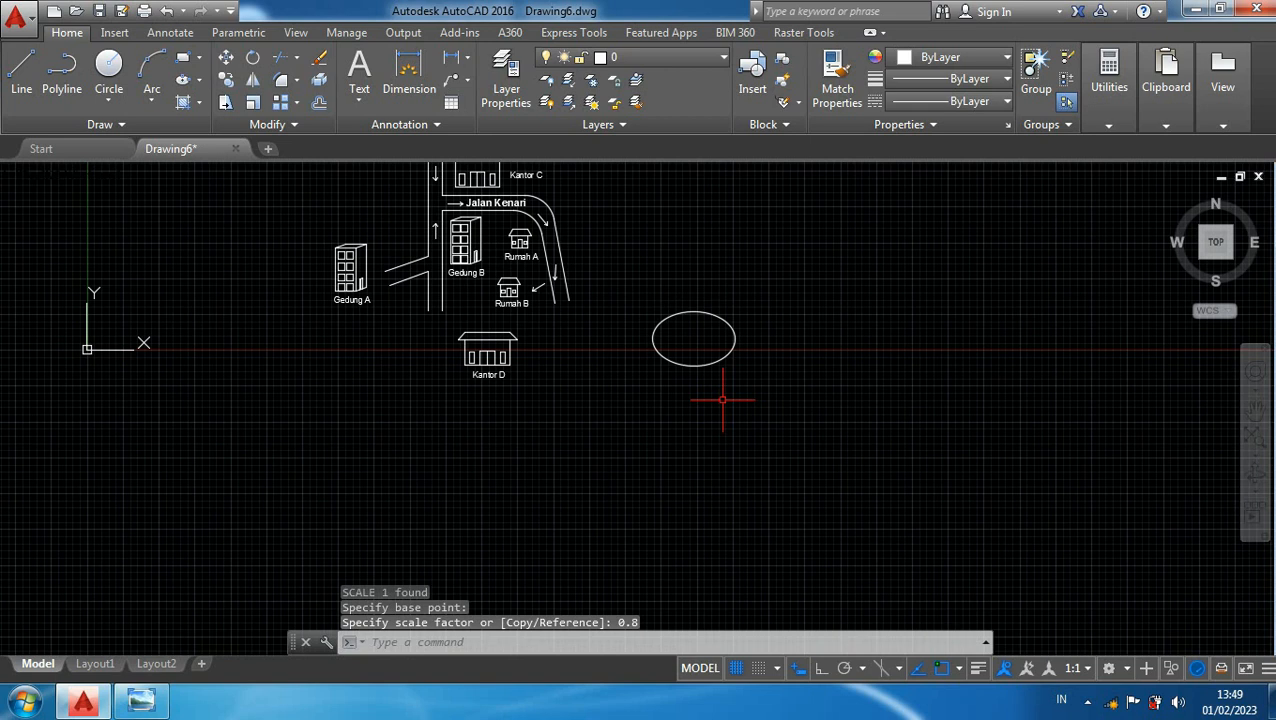
- Draw a line about 321 units long from the ellipse's west quadrant point, sloping slightly upward toward the houses at 166°
{"action": "middle_click_drag", "start_coordinate": [690, 323], "coordinate": [693, 408]}
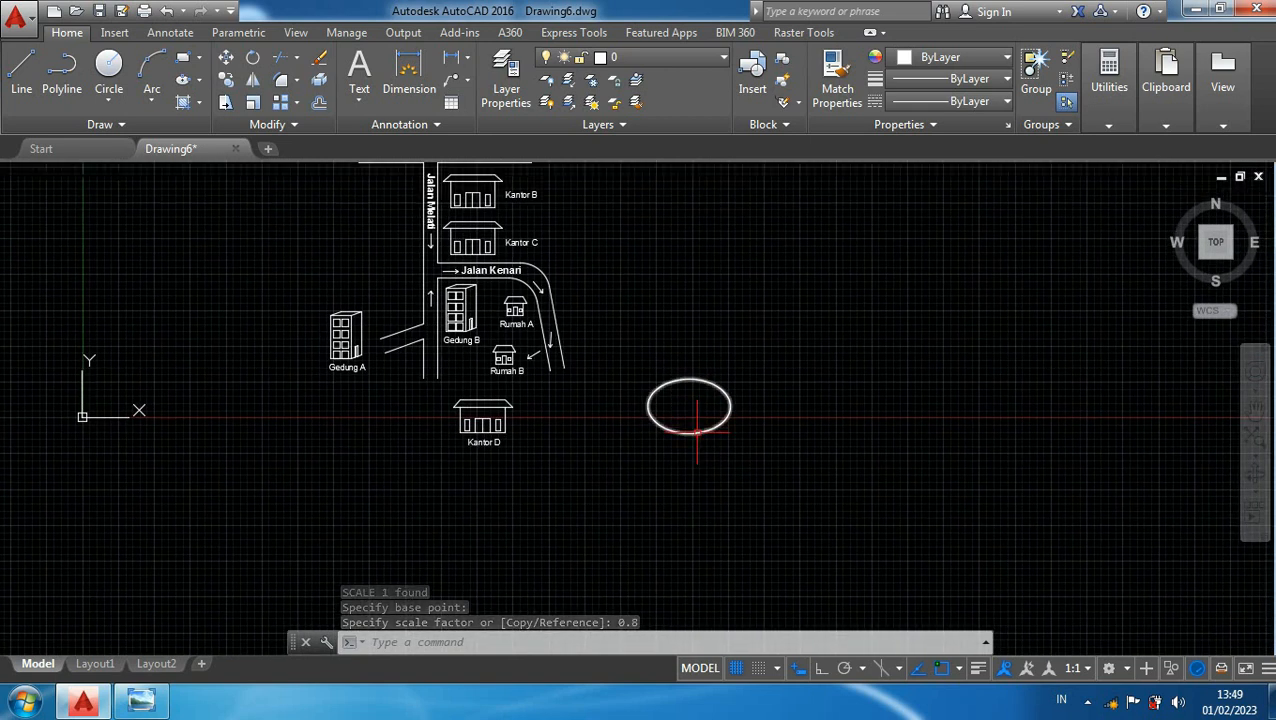
{"action": "left_click", "coordinate": [697, 431]}
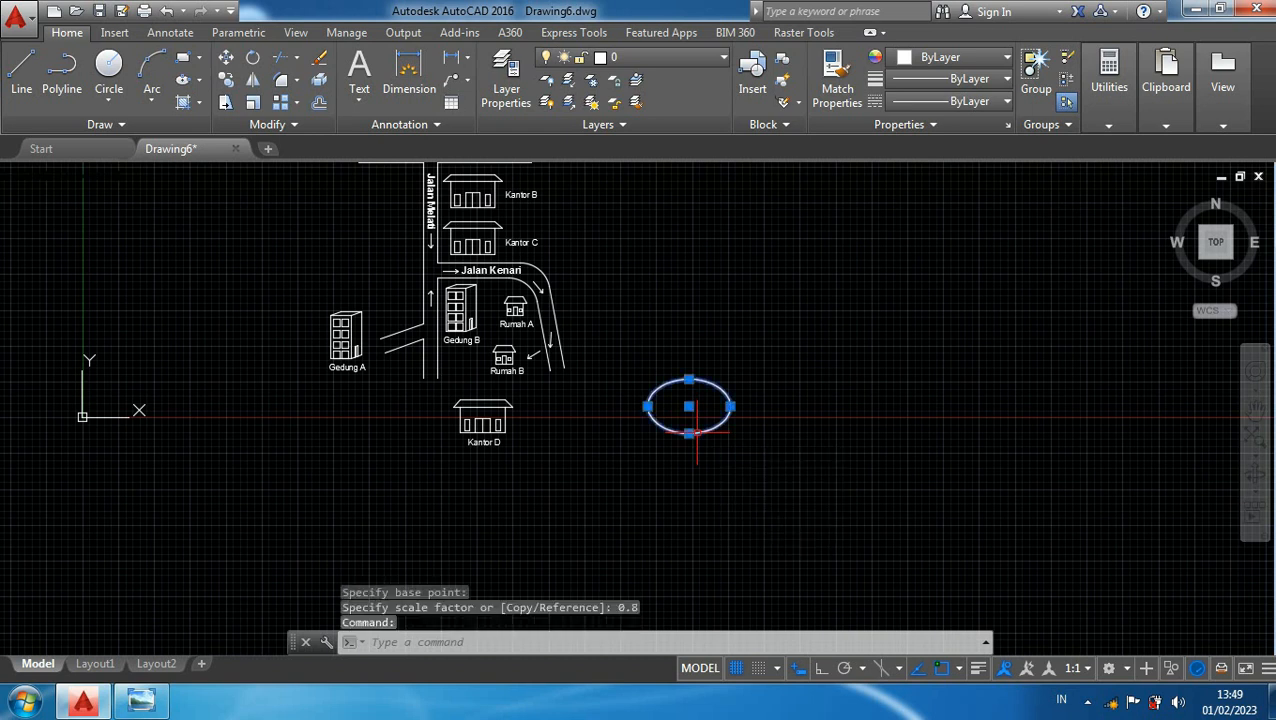
{"action": "key", "text": "Escape"}
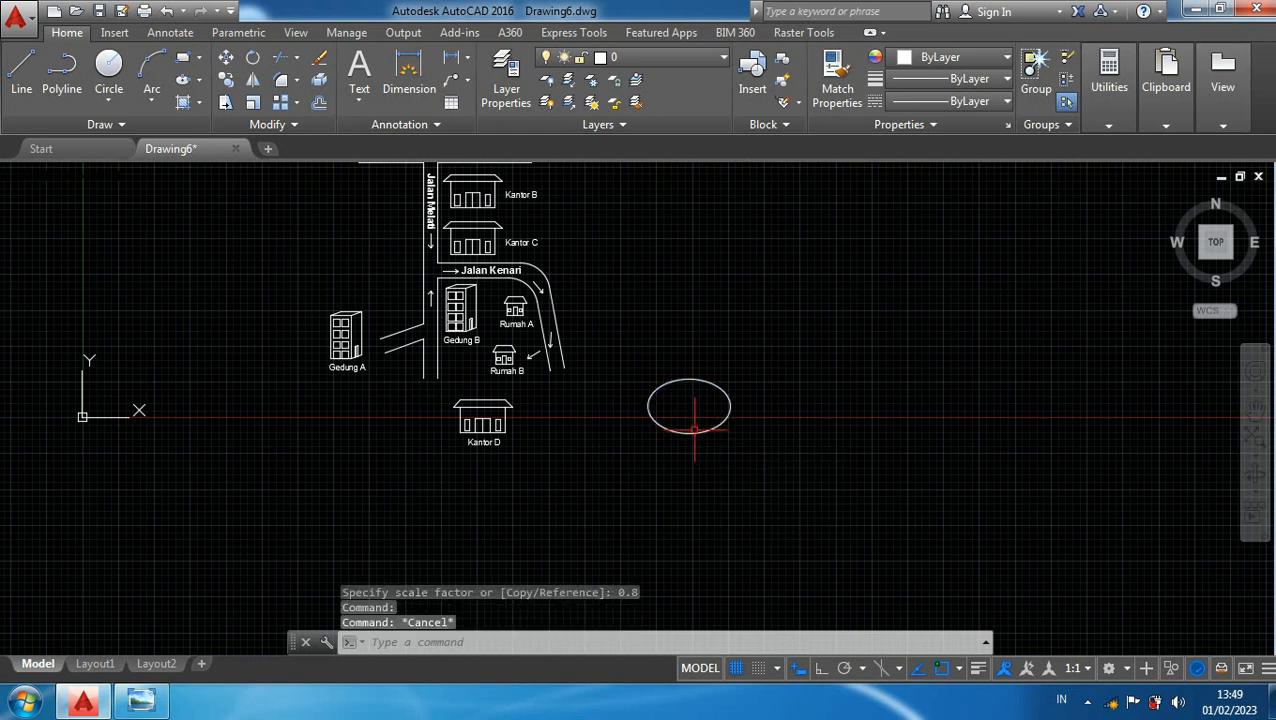
{"action": "type", "text": "l"}
{"action": "key", "text": "Return"}
{"action": "scroll", "coordinate": [684, 412], "scroll_direction": "up", "scroll_amount": 2}
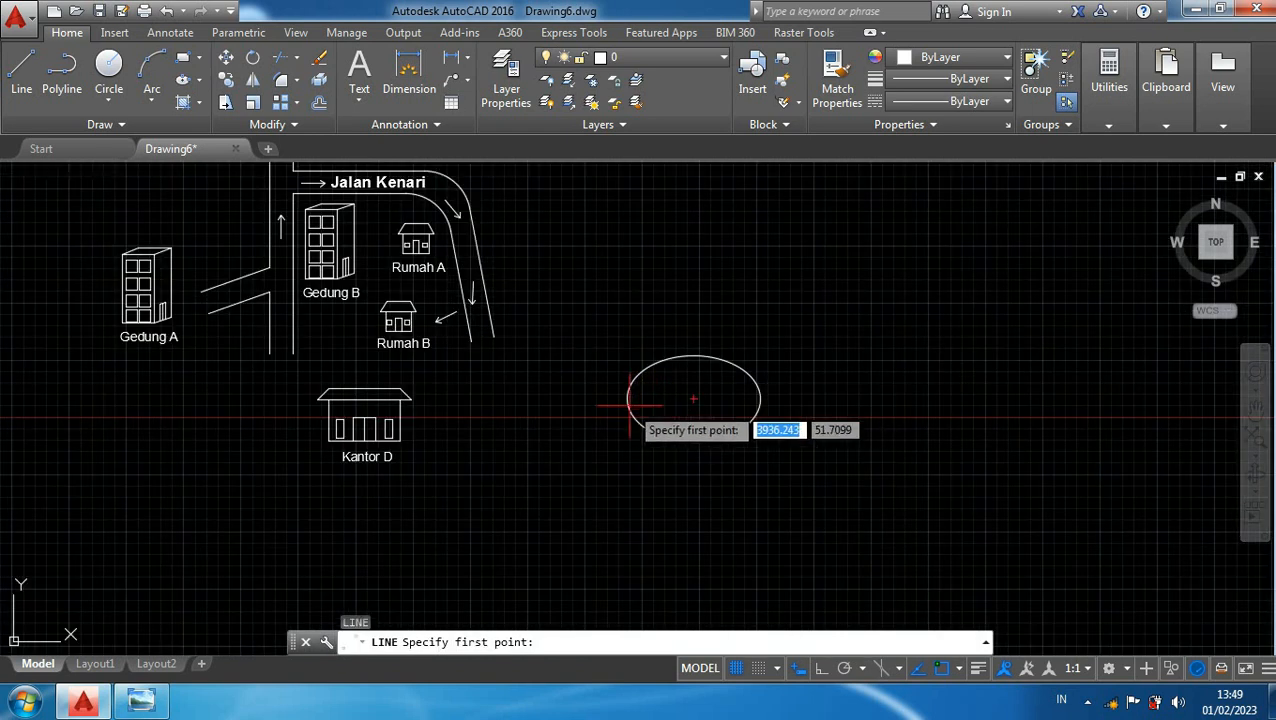
{"action": "left_click", "coordinate": [626, 399]}
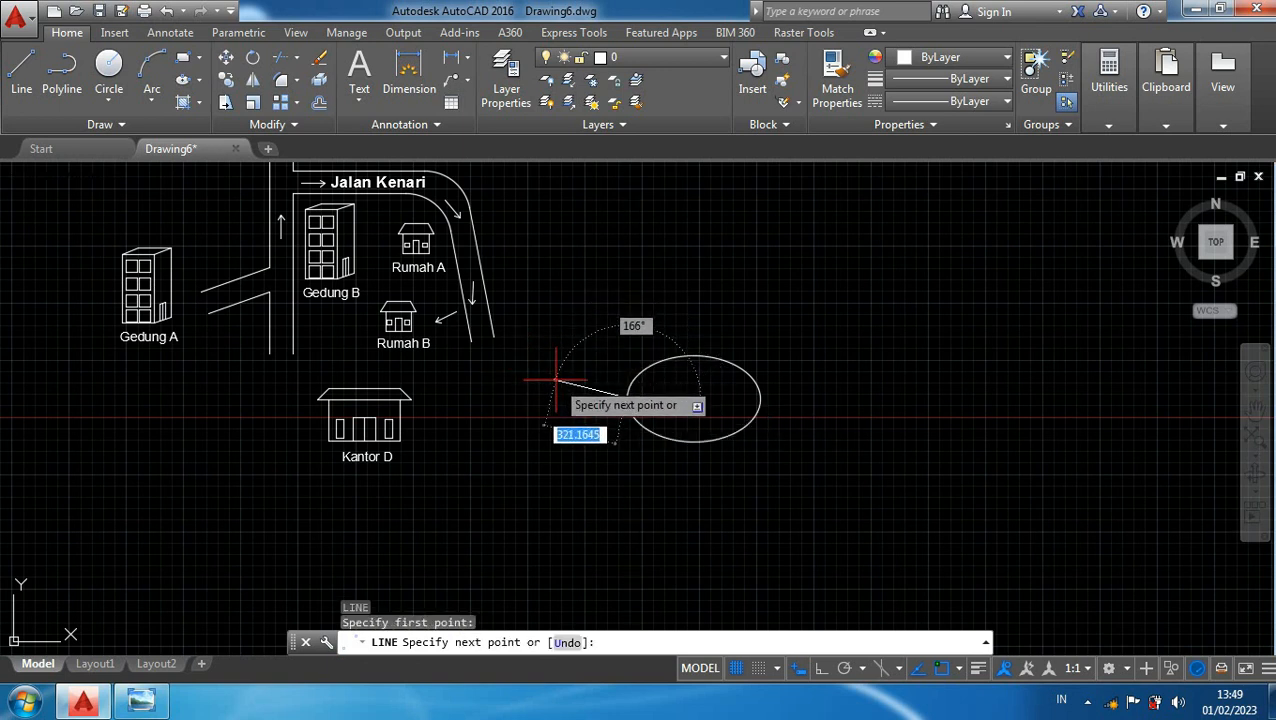
{"action": "left_click", "coordinate": [556, 380]}
{"action": "key", "text": "Escape"}
- Move the ellipse and its attached line west so the line's tip sits just below the Rumah B label
{"action": "left_click", "coordinate": [768, 509]}
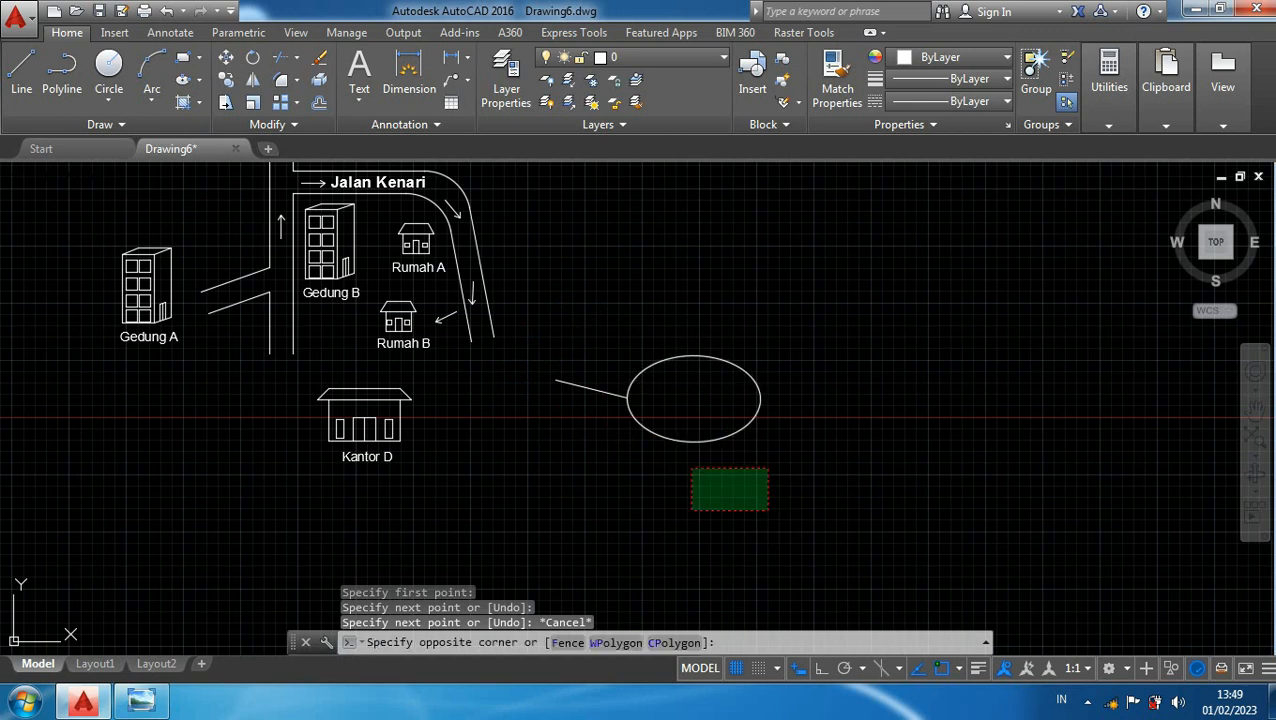
{"action": "left_click", "coordinate": [583, 368]}
{"action": "type", "text": "m"}
{"action": "key", "text": "Return"}
{"action": "left_click", "coordinate": [924, 390]}
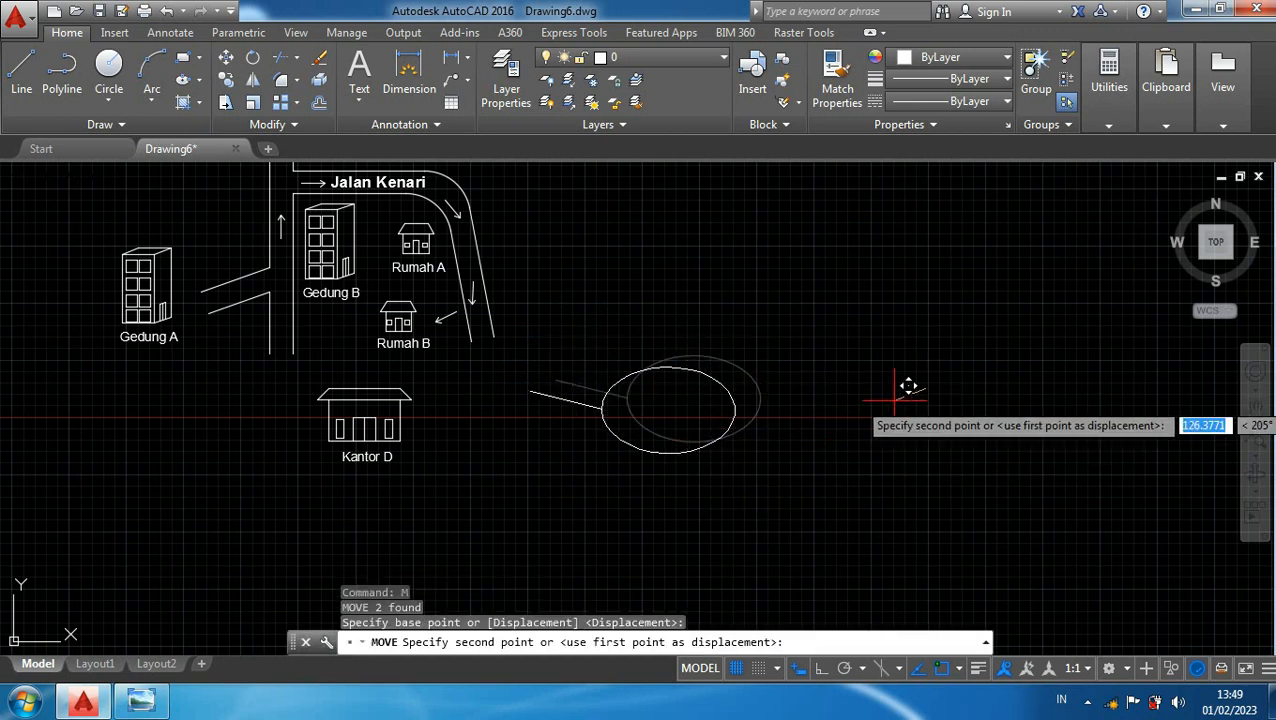
{"action": "left_click", "coordinate": [800, 369]}
- Draw a second line about 452 units long from the pointer's tip to the ellipse's lower southwest edge
{"action": "scroll", "coordinate": [510, 346], "scroll_direction": "up", "scroll_amount": 2}
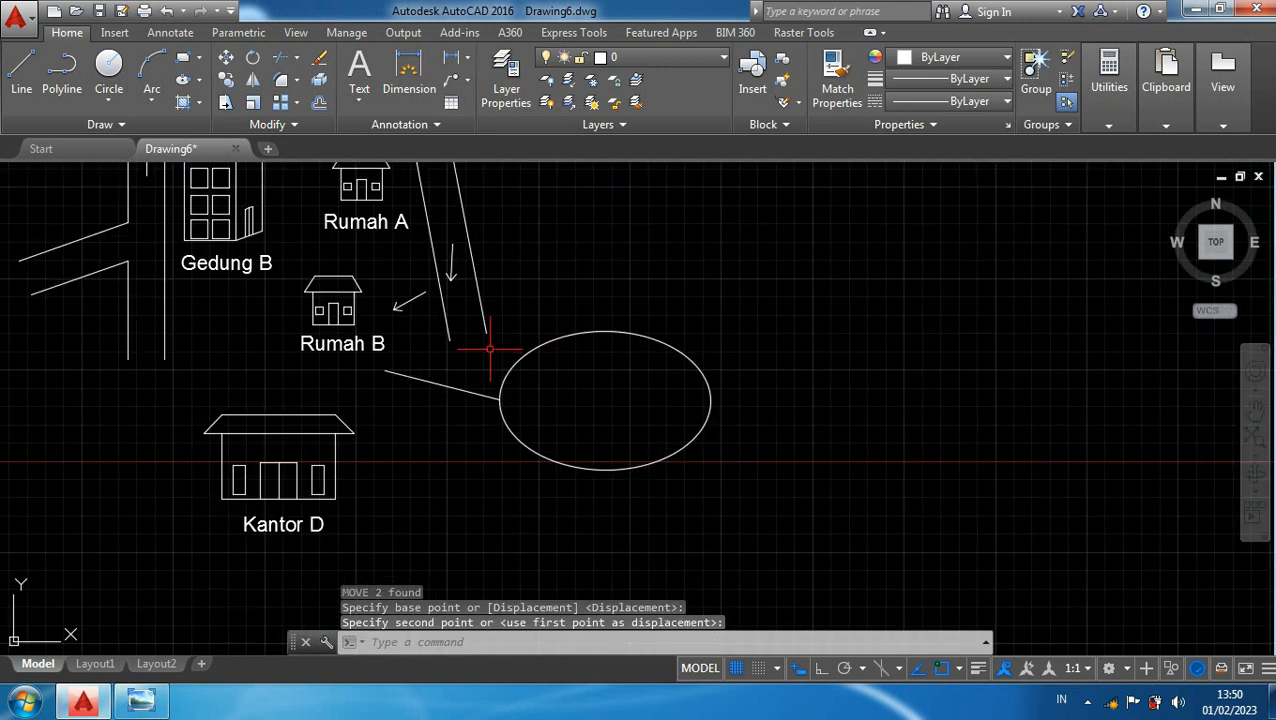
{"action": "type", "text": "l"}
{"action": "key", "text": "Return"}
{"action": "scroll", "coordinate": [423, 350], "scroll_direction": "up", "scroll_amount": 2}
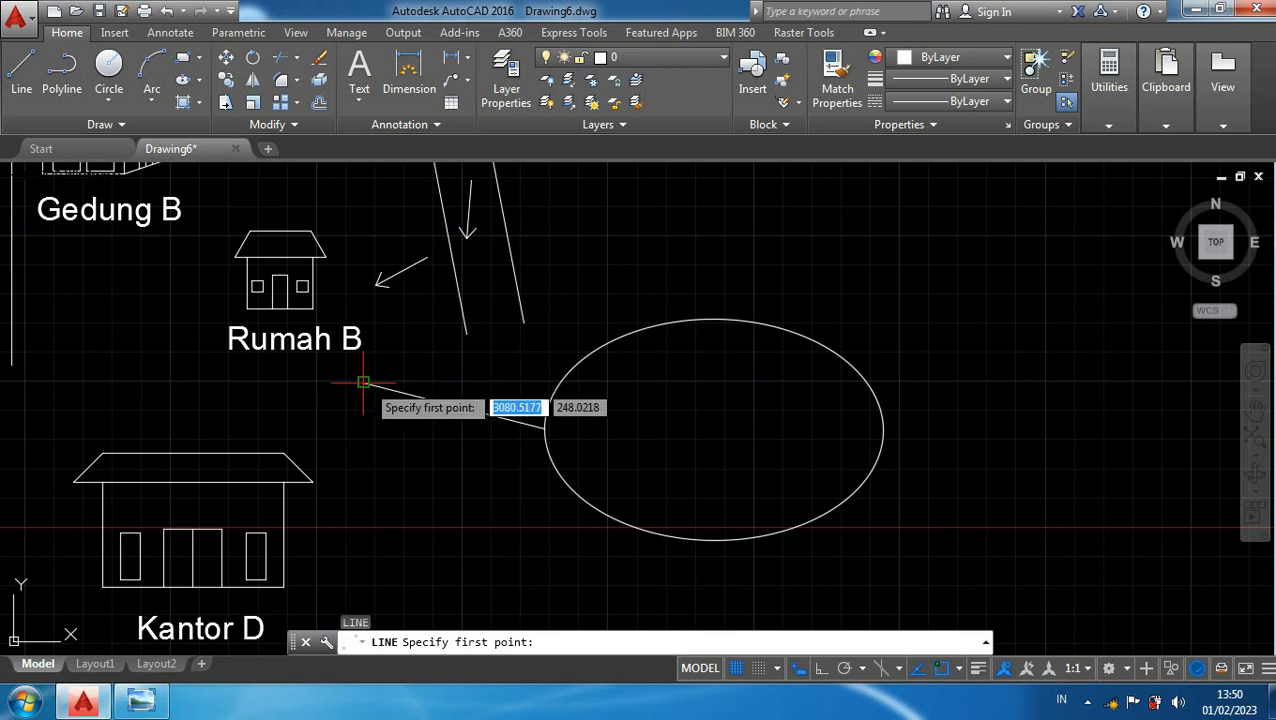
{"action": "left_click", "coordinate": [363, 382]}
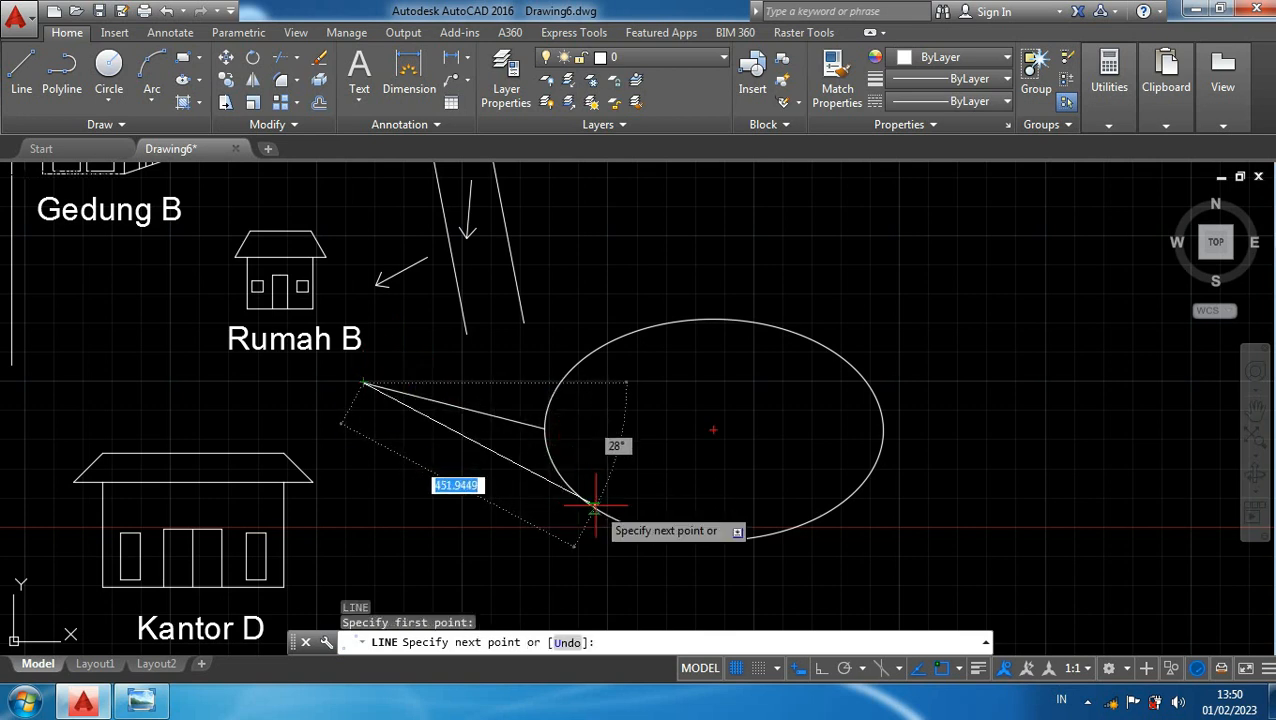
{"action": "left_click", "coordinate": [594, 506]}
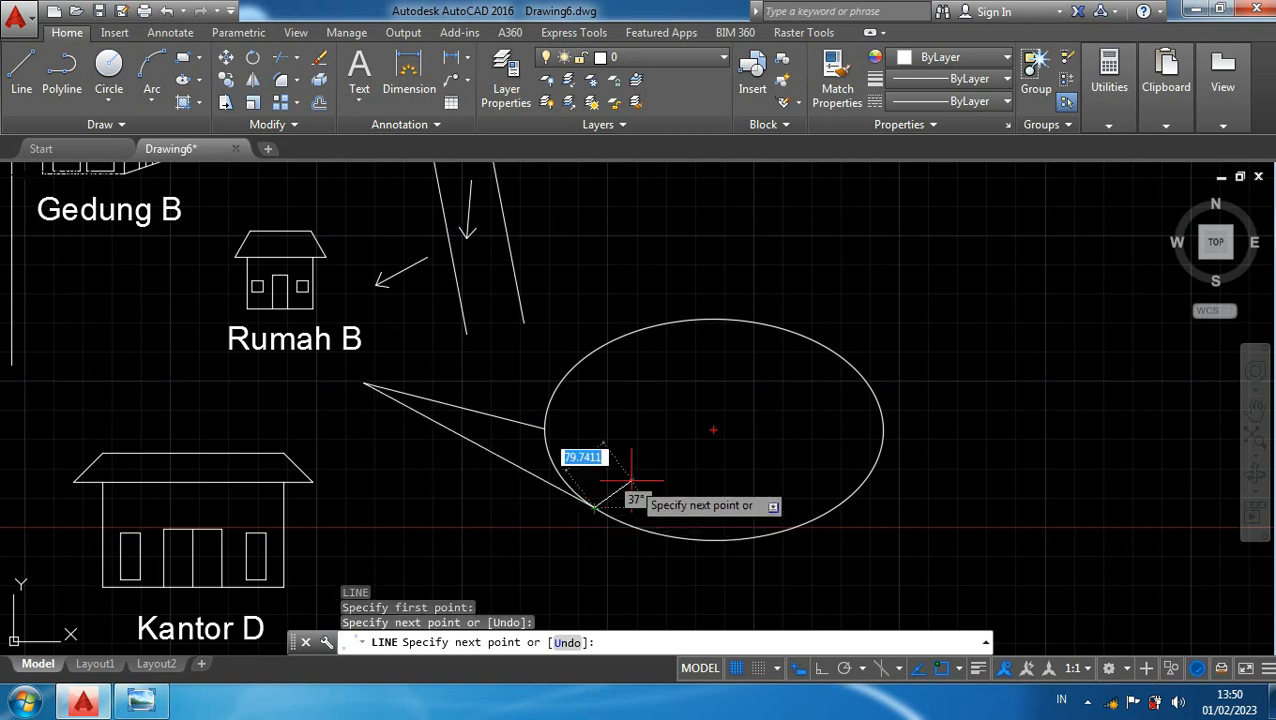
{"action": "key", "text": "Escape"}
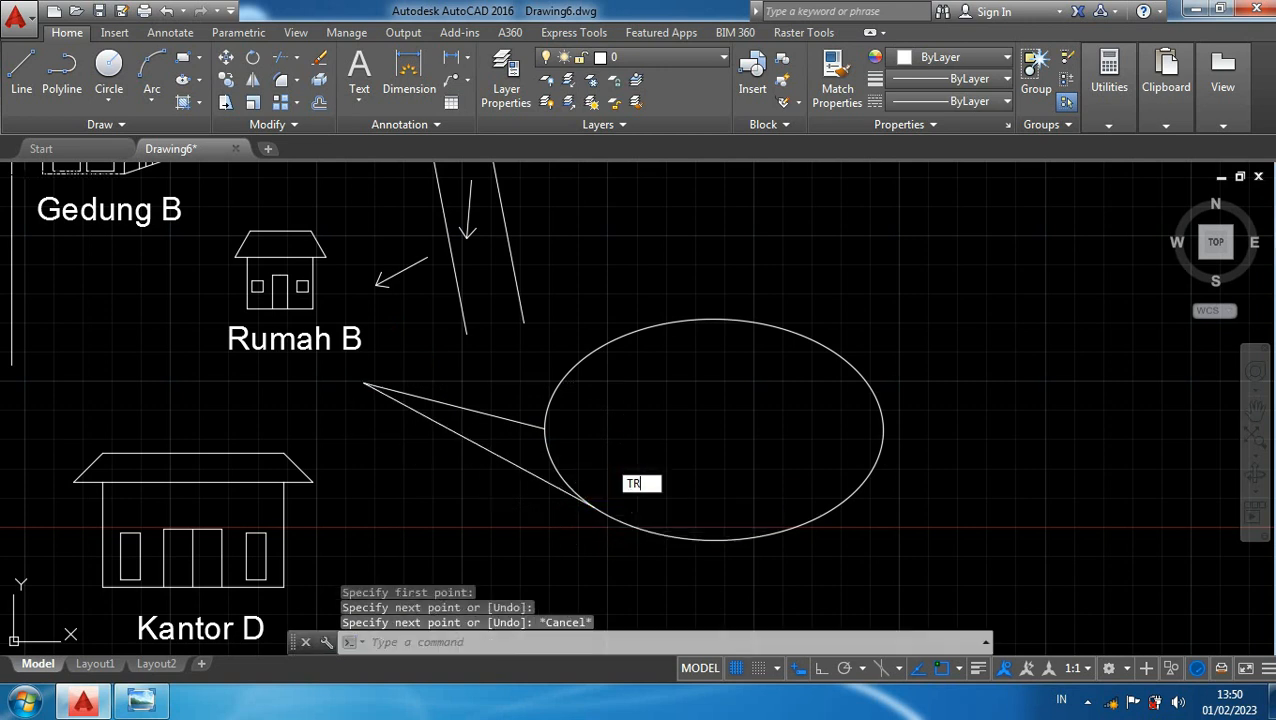
- Trim the ellipse's arc between the two pointer lines to form an open speech-bubble callout
{"action": "key", "text": "Return"}
{"action": "scroll", "coordinate": [632, 447], "scroll_direction": "down", "scroll_amount": 4}
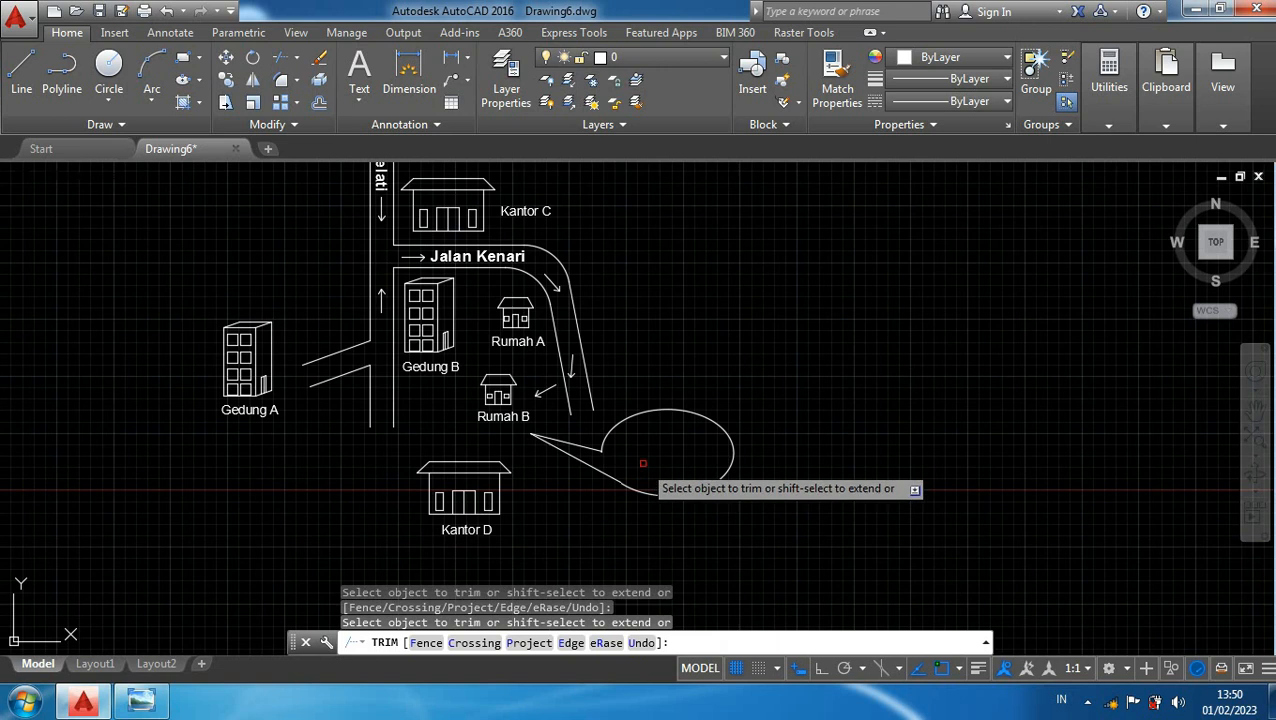
{"action": "middle_click_drag", "start_coordinate": [644, 462], "coordinate": [615, 459]}
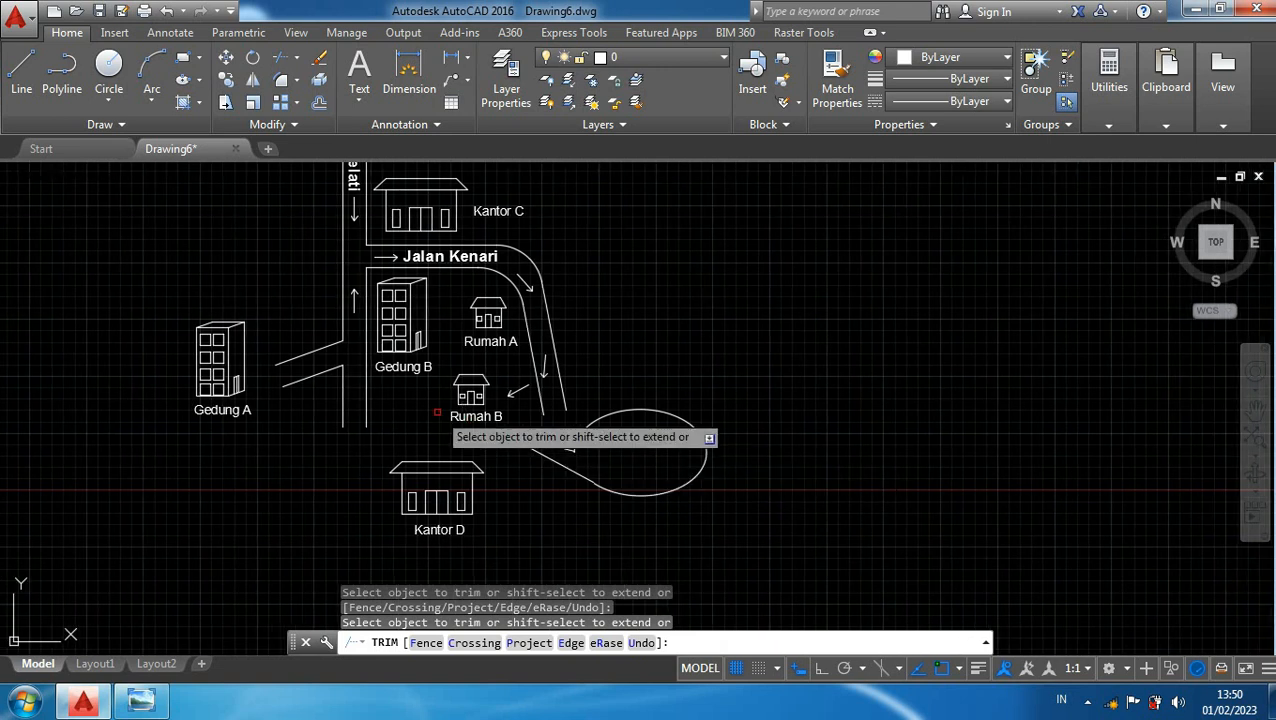
{"action": "scroll", "coordinate": [458, 414], "scroll_direction": "up", "scroll_amount": 2}
{"action": "scroll", "coordinate": [530, 431], "scroll_direction": "up", "scroll_amount": 3}
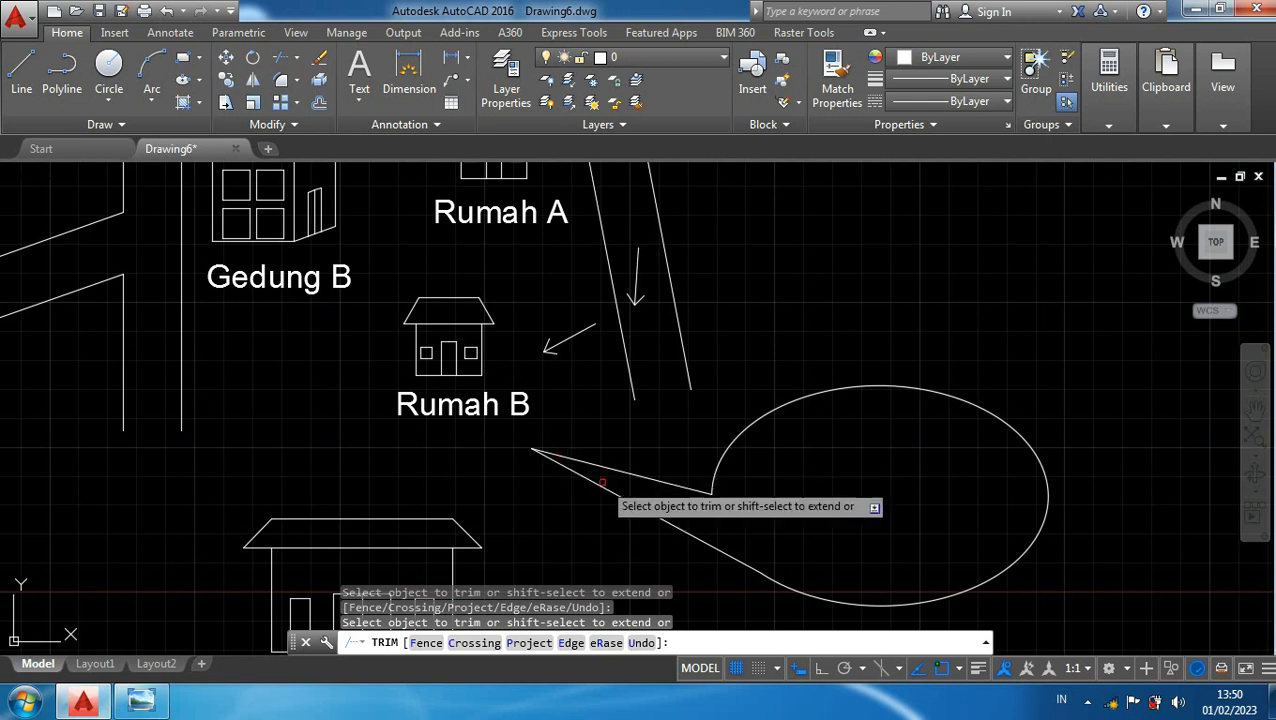
{"action": "scroll", "coordinate": [610, 490], "scroll_direction": "down", "scroll_amount": 5}
{"action": "key", "text": "Escape"}
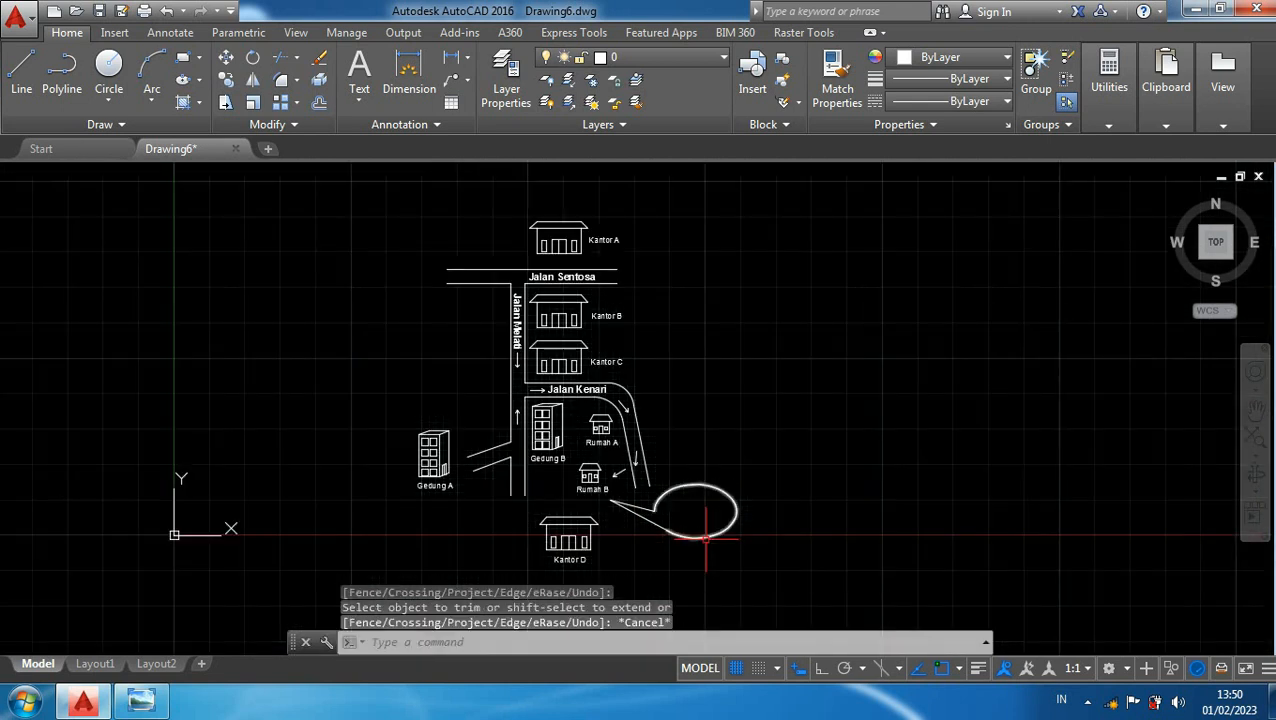
- Scale the ellipse and both pointer lines by 0.75 about the point where the lower pointer line meets the ellipse
{"action": "left_click", "coordinate": [664, 530]}
{"action": "scroll", "coordinate": [663, 528], "scroll_direction": "up", "scroll_amount": 4}
{"action": "left_click", "coordinate": [612, 484]}
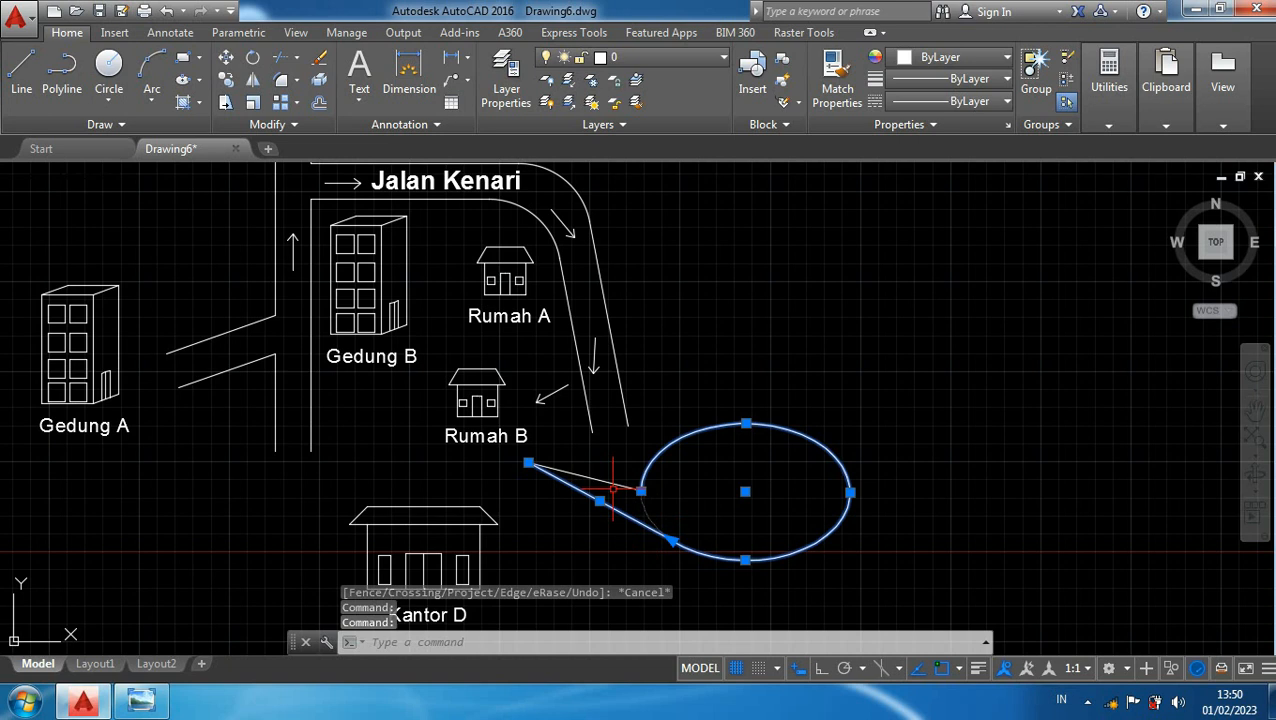
{"action": "left_click", "coordinate": [598, 501]}
{"action": "middle_click_drag", "start_coordinate": [588, 572], "coordinate": [575, 507]}
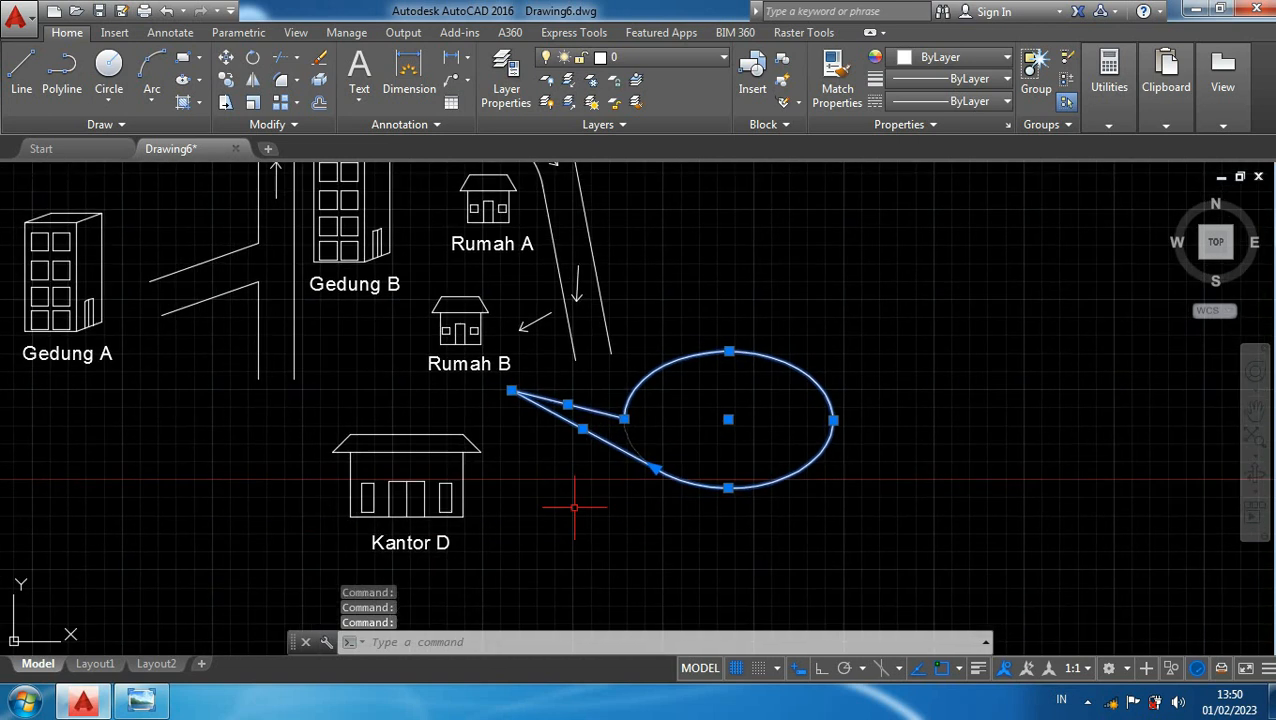
{"action": "type", "text": "sc"}
{"action": "key", "text": "Return"}
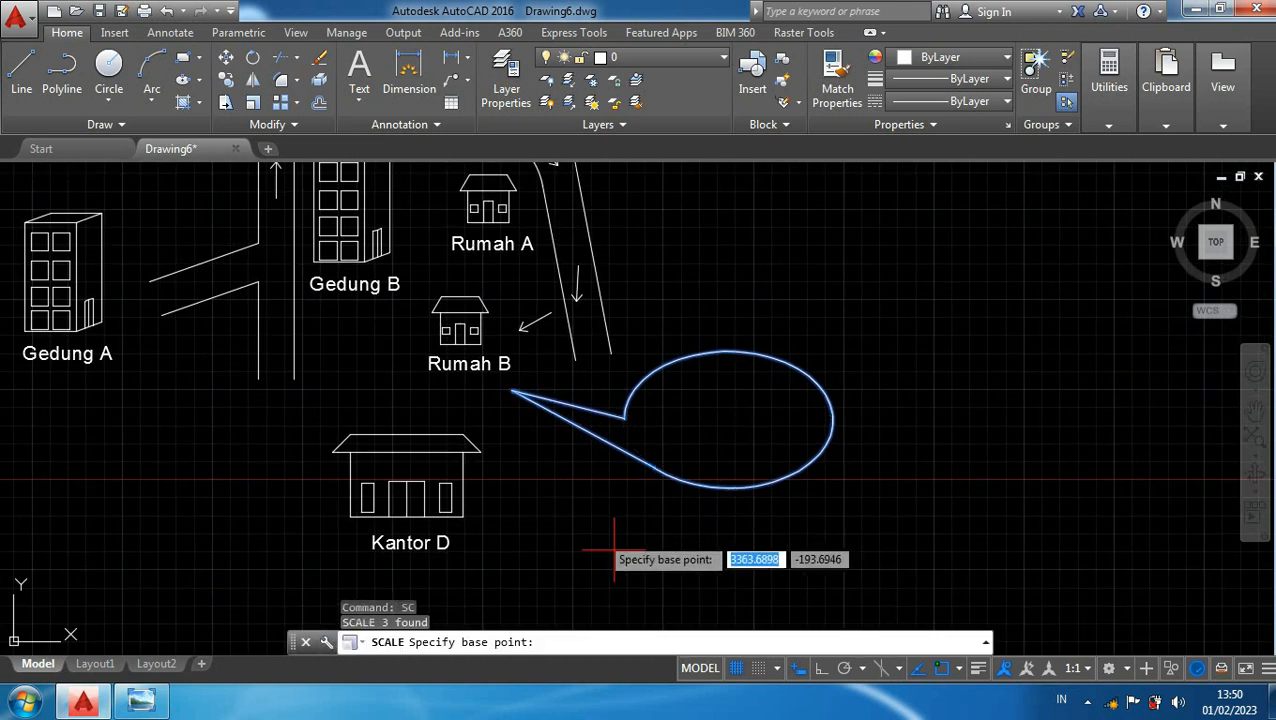
{"action": "left_click", "coordinate": [658, 468]}
{"action": "type", "text": ".75"}
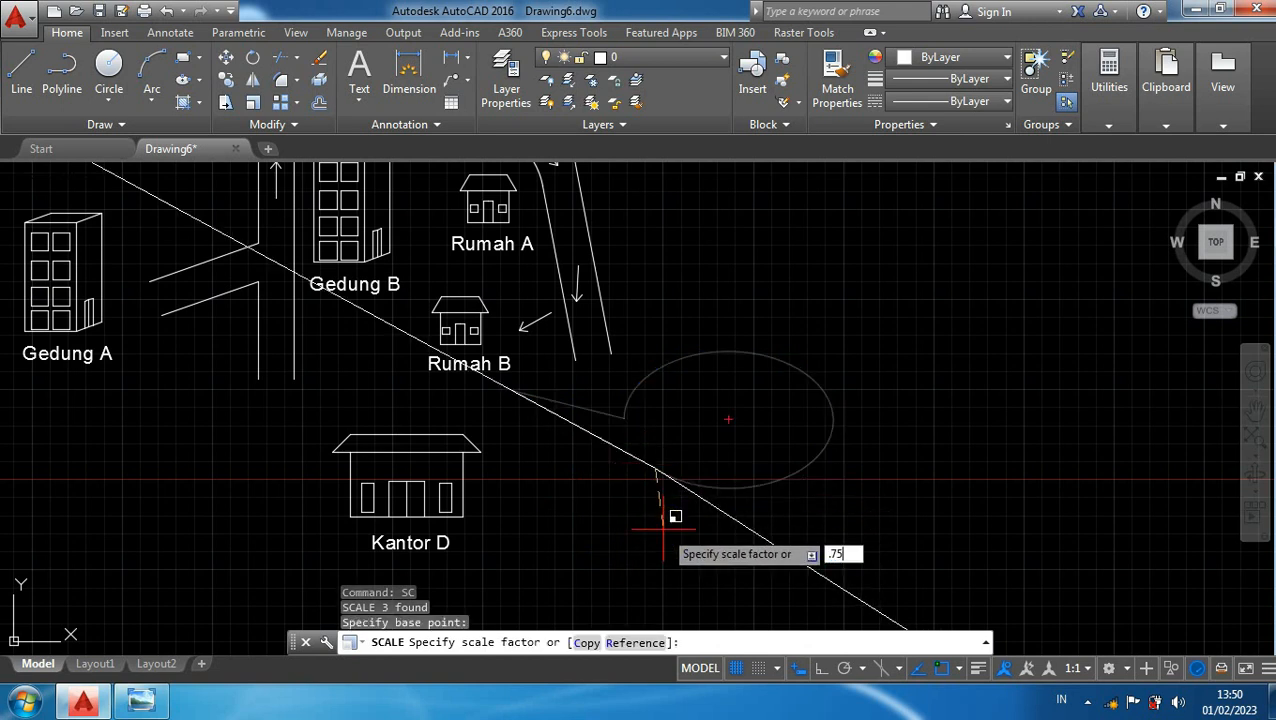
{"action": "key", "text": "Return"}
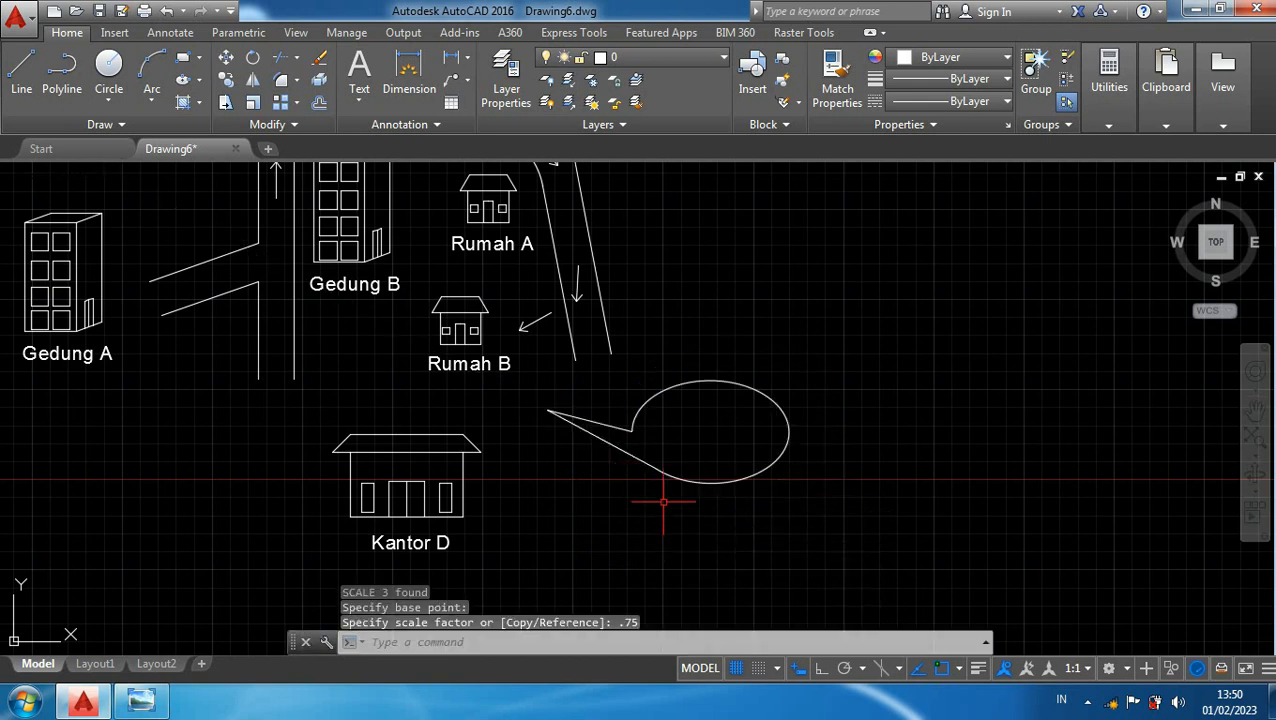
- Scale the whole speech-bubble callout by a further 0.5 about the lower pointer line's junction with the ellipse
{"action": "left_click", "coordinate": [787, 532]}
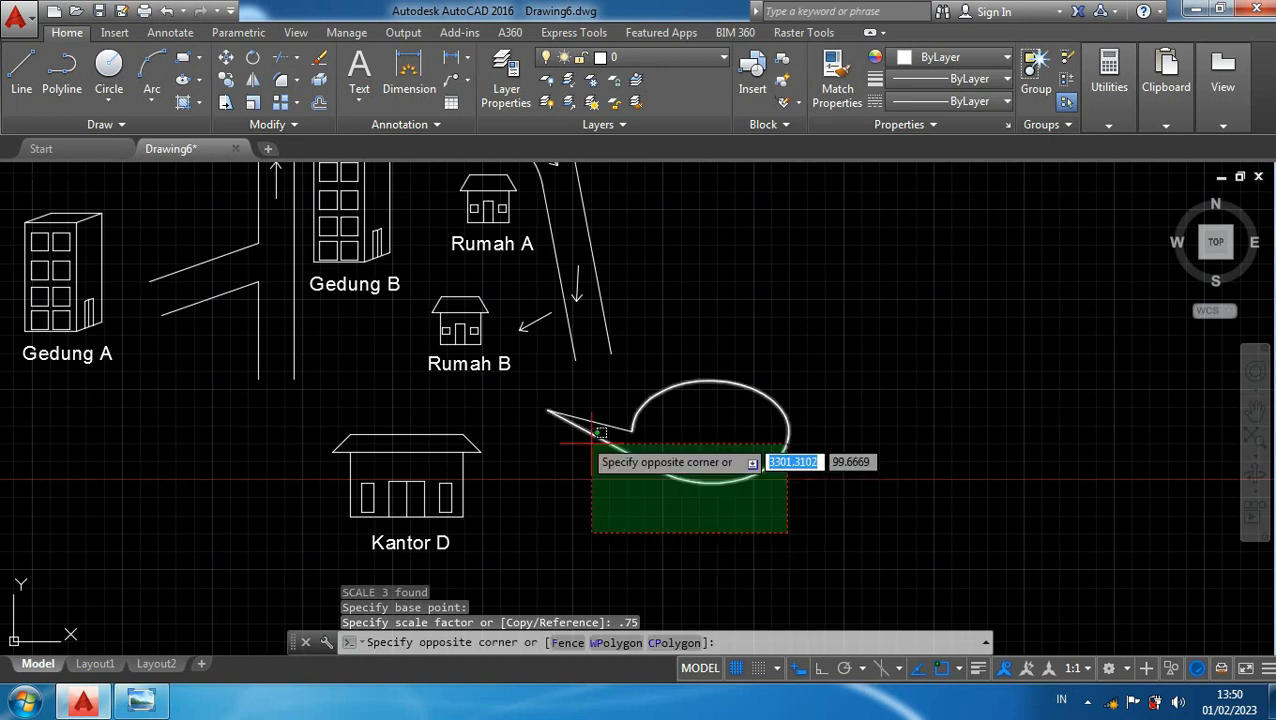
{"action": "left_click", "coordinate": [535, 393]}
{"action": "type", "text": "sc"}
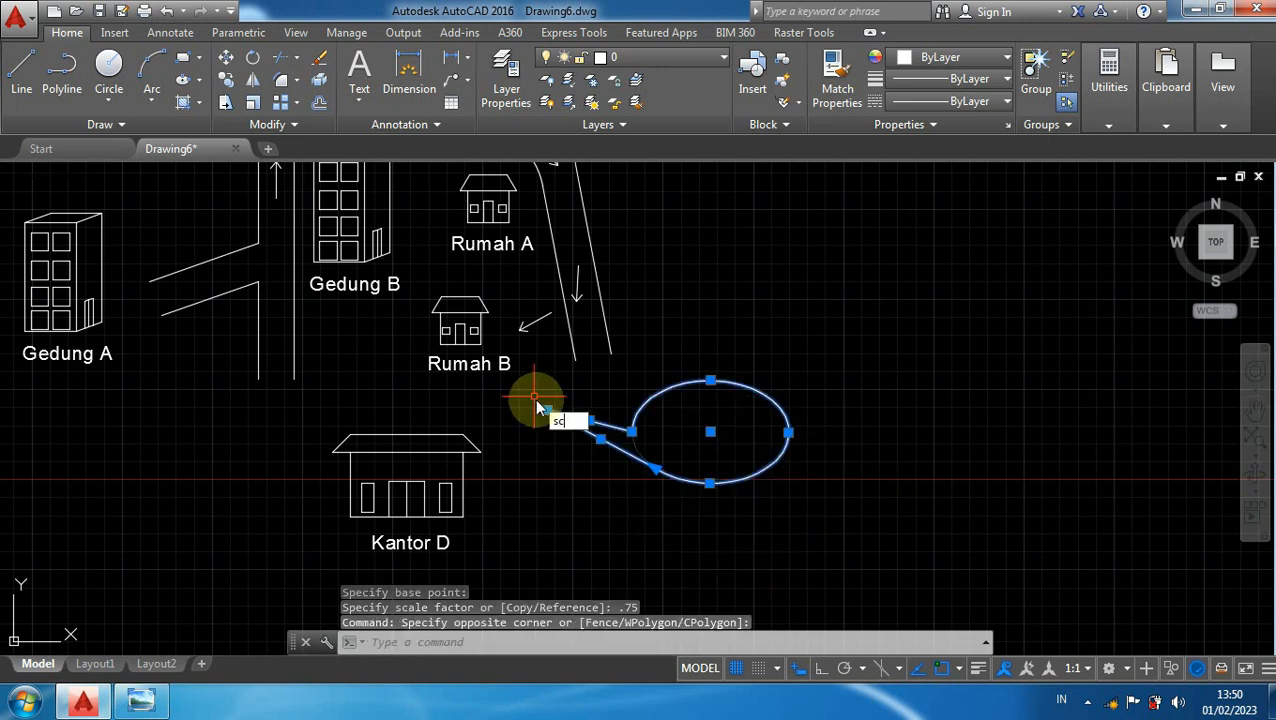
{"action": "key", "text": "Return"}
{"action": "left_click", "coordinate": [663, 471]}
{"action": "type", "text": ".5"}
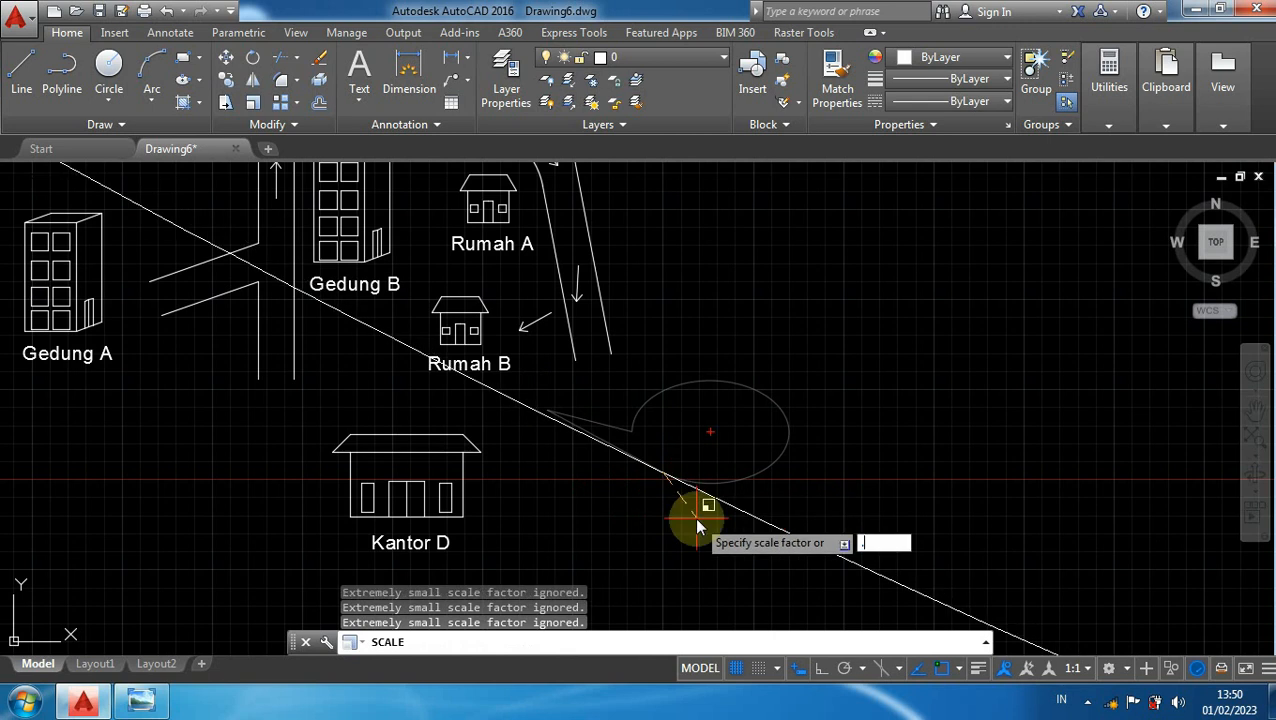
{"action": "key", "text": "Return"}
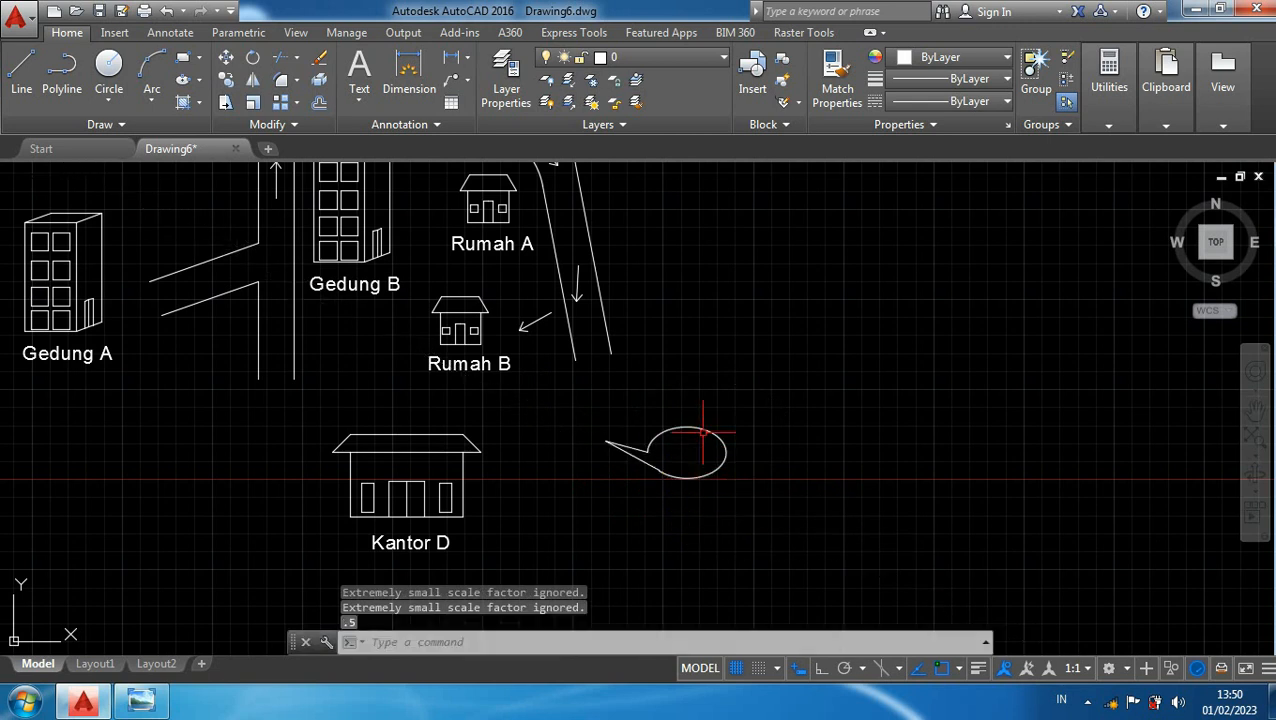
- Move the reduced callout northwest so its pointer tip sits just below the Rumah B label
{"action": "scroll", "coordinate": [700, 430], "scroll_direction": "up", "scroll_amount": 2}
{"action": "left_click", "coordinate": [735, 562]}
{"action": "left_click", "coordinate": [533, 395]}
{"action": "type", "text": "m"}
{"action": "key", "text": "Return"}
{"action": "left_click", "coordinate": [903, 459]}
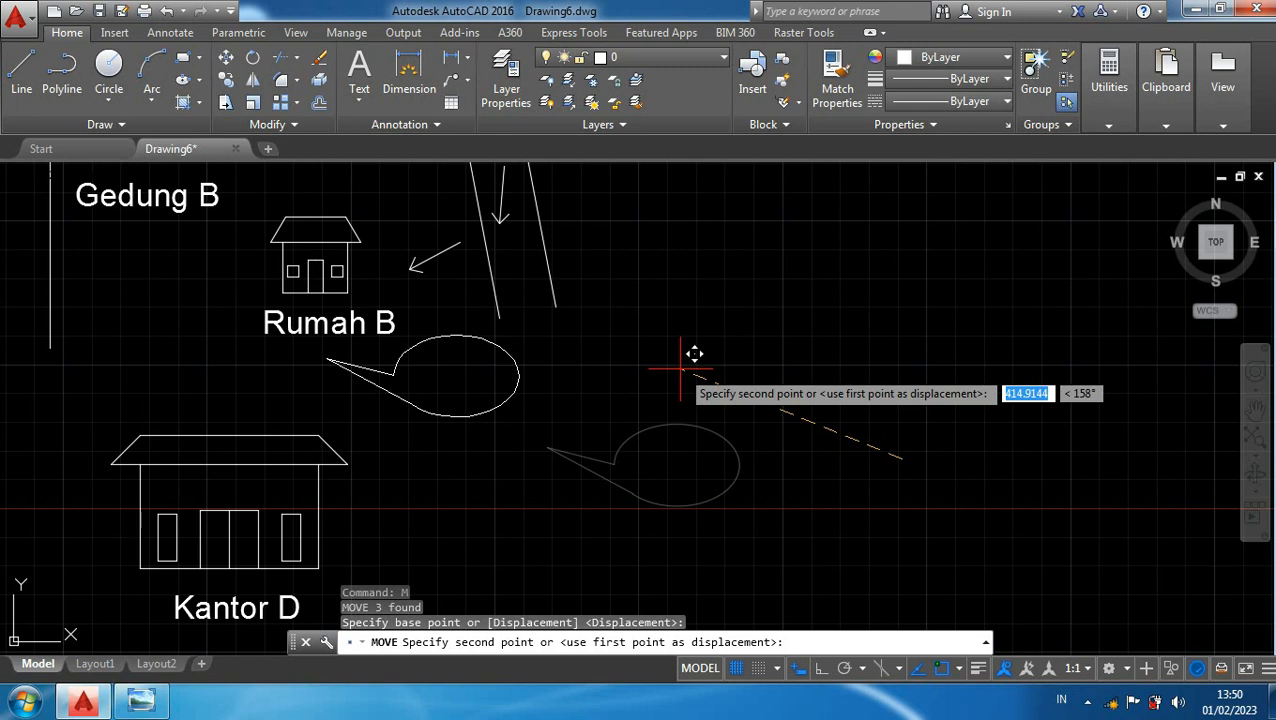
{"action": "key", "text": "Escape"}
- Copy the Rumah B label into the callout's ellipse
{"action": "middle_click_drag", "start_coordinate": [565, 352], "coordinate": [852, 405]}
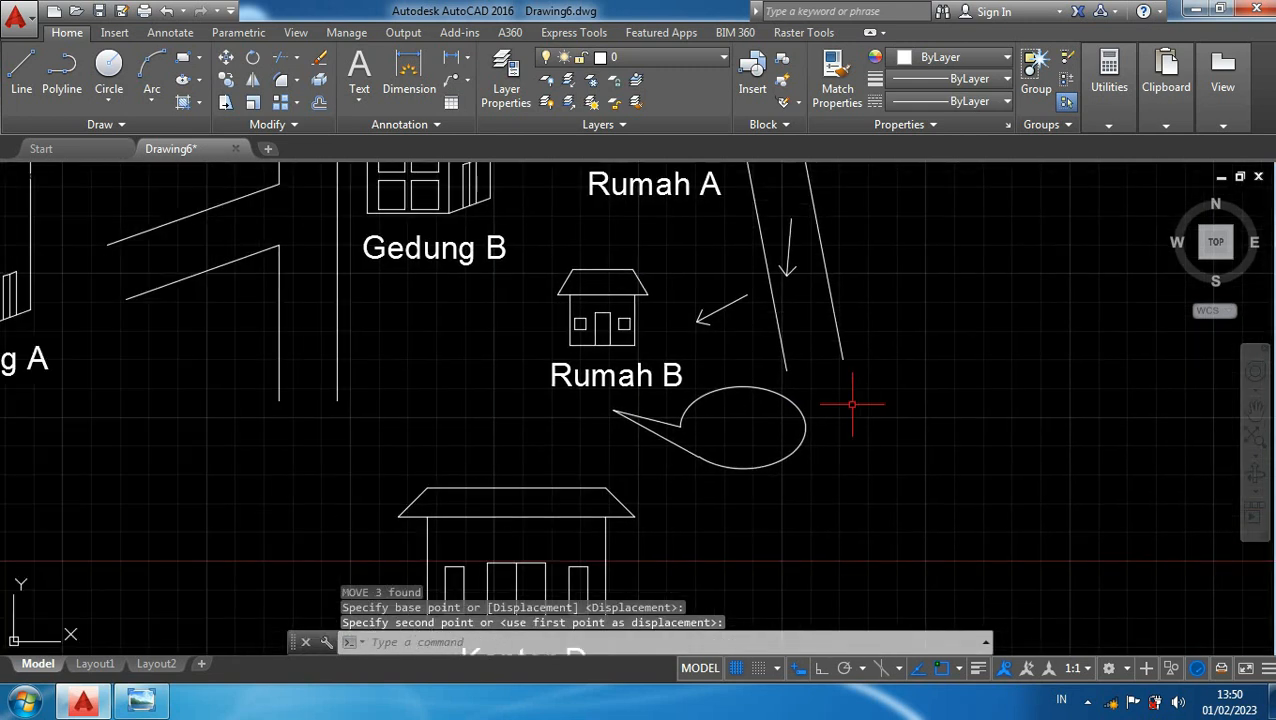
{"action": "left_click", "coordinate": [633, 376]}
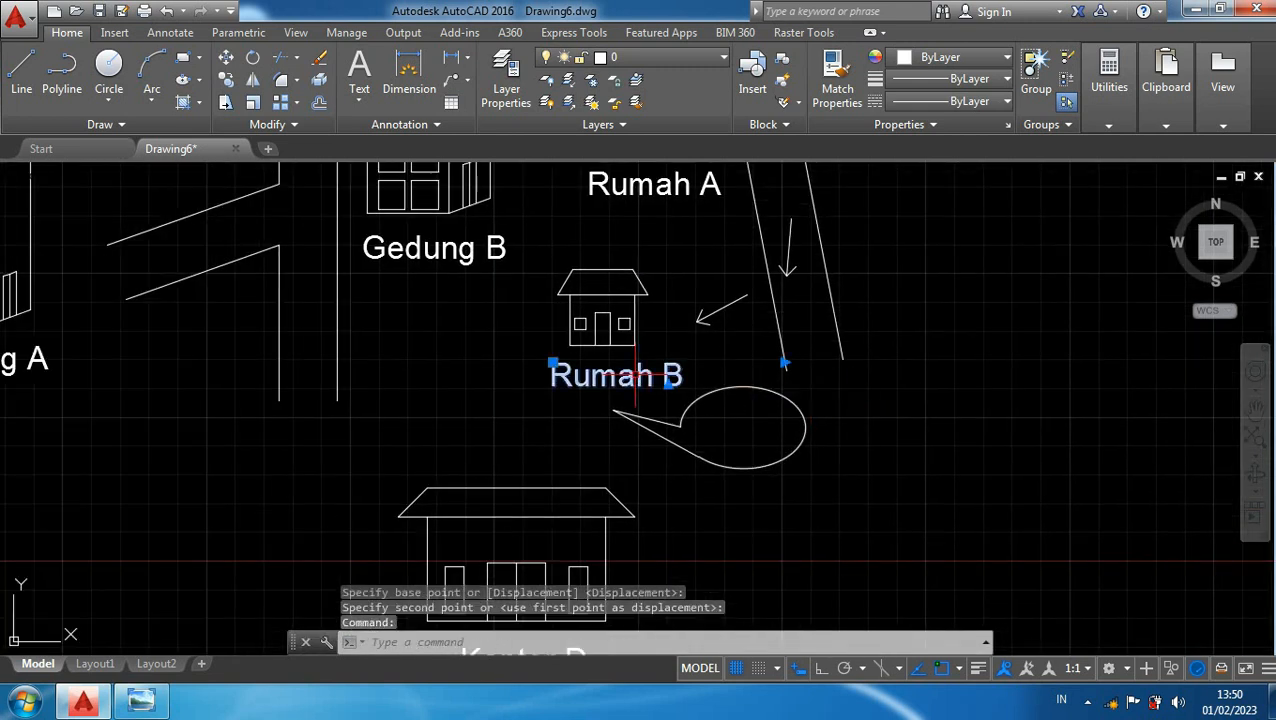
{"action": "type", "text": "CO"}
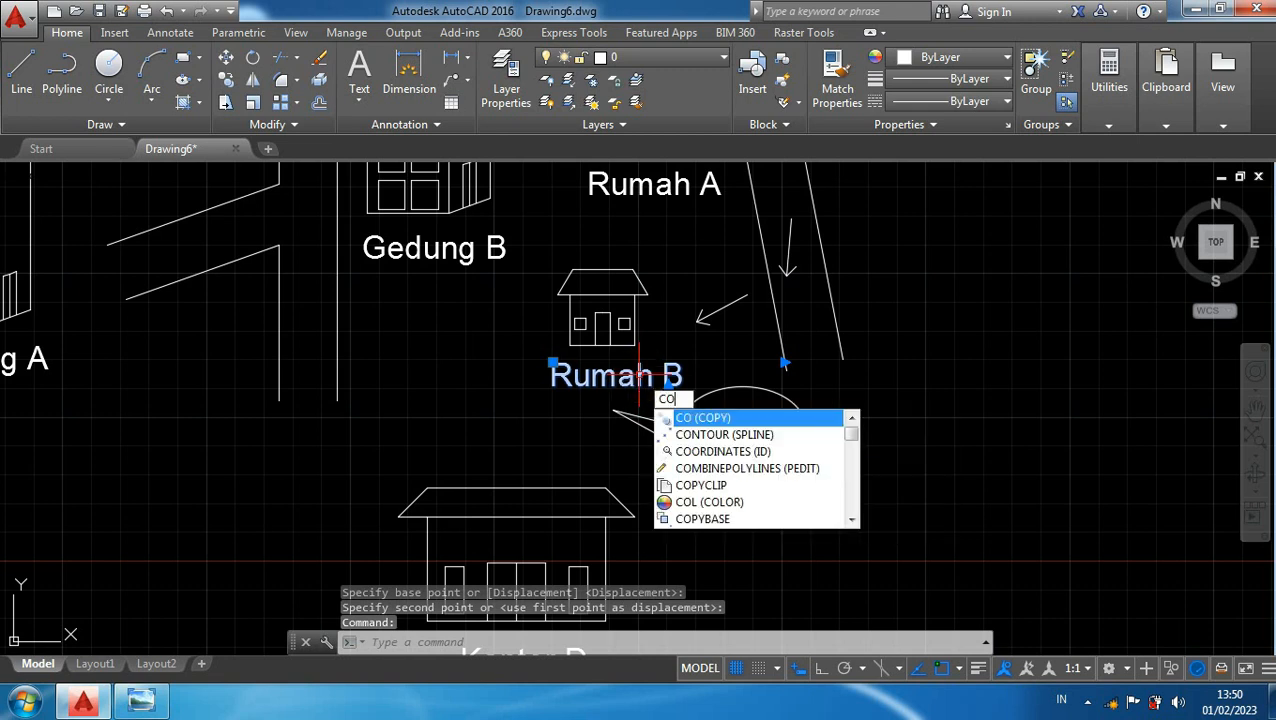
{"action": "key", "text": "Return"}
{"action": "left_click", "coordinate": [622, 376]}
{"action": "scroll", "coordinate": [690, 424], "scroll_direction": "up", "scroll_amount": 3}
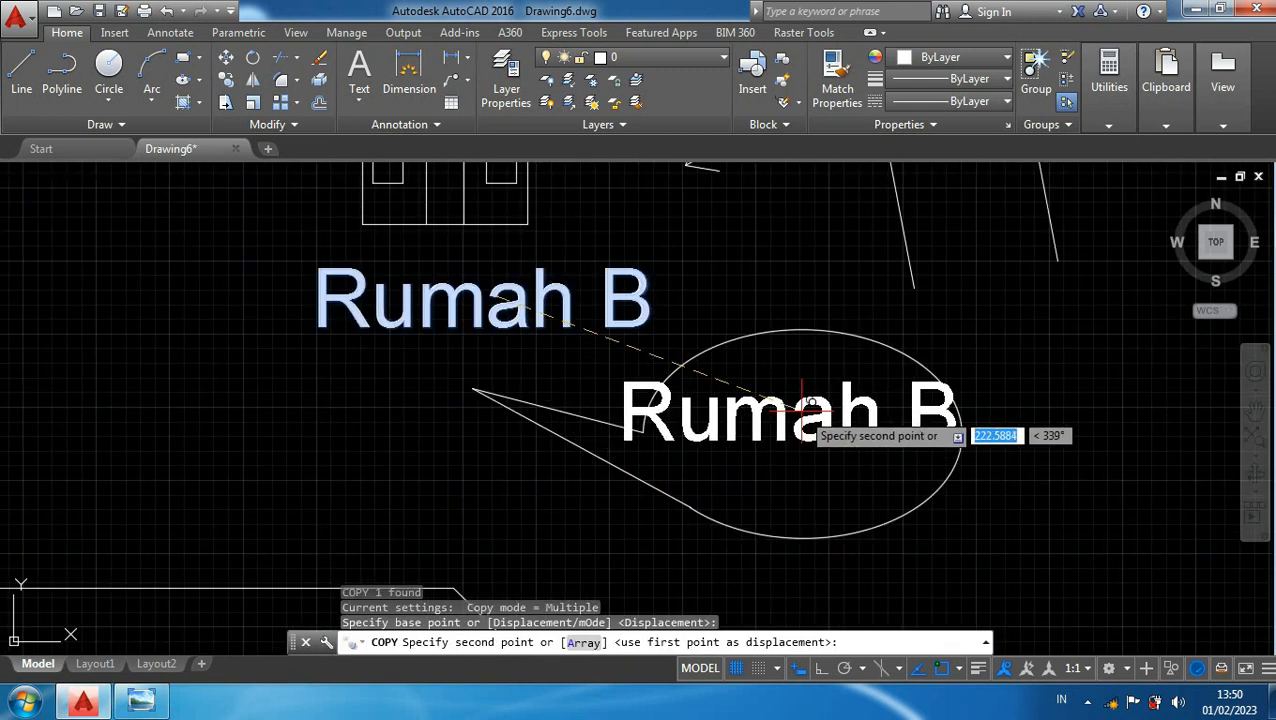
{"action": "key", "text": "Escape"}
{"action": "scroll", "coordinate": [810, 425], "scroll_direction": "down", "scroll_amount": 4}
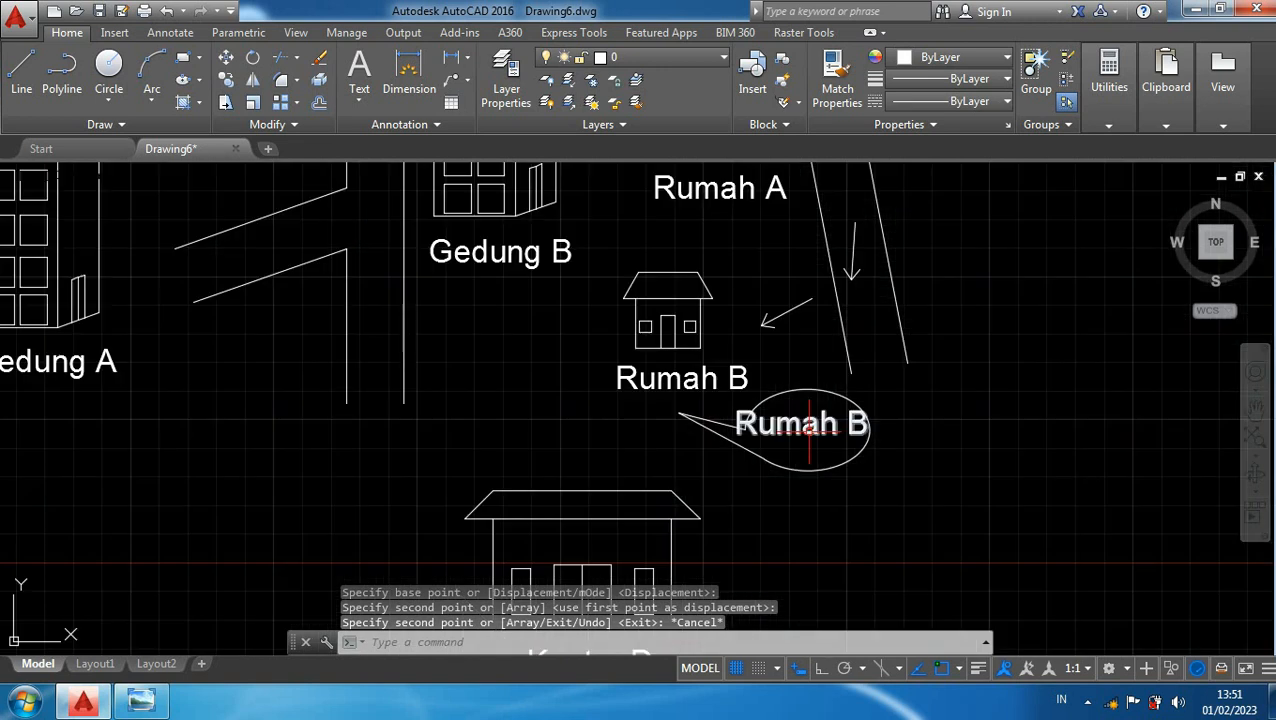
- Replace the copied label's text with "Lokasi Tujuan / Penelitian", breaking the line after "Lokasi"
{"action": "scroll", "coordinate": [808, 430], "scroll_direction": "up", "scroll_amount": 2}
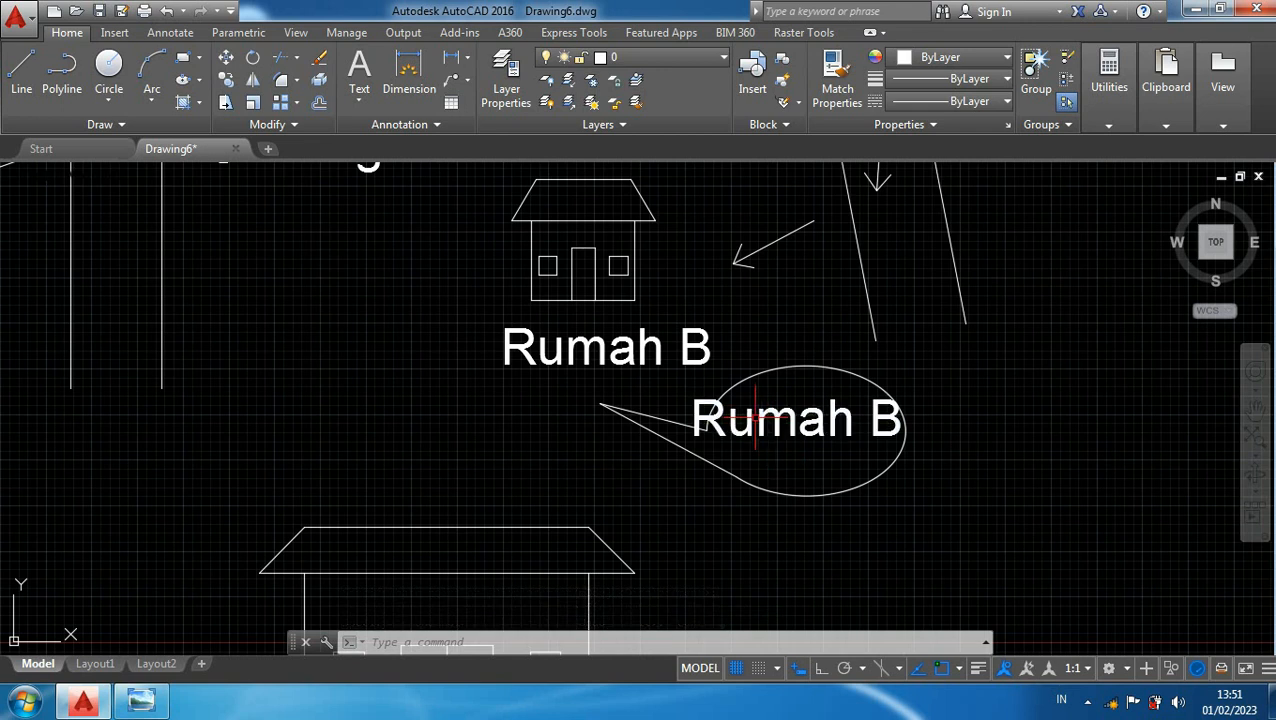
{"action": "double_click", "coordinate": [755, 420]}
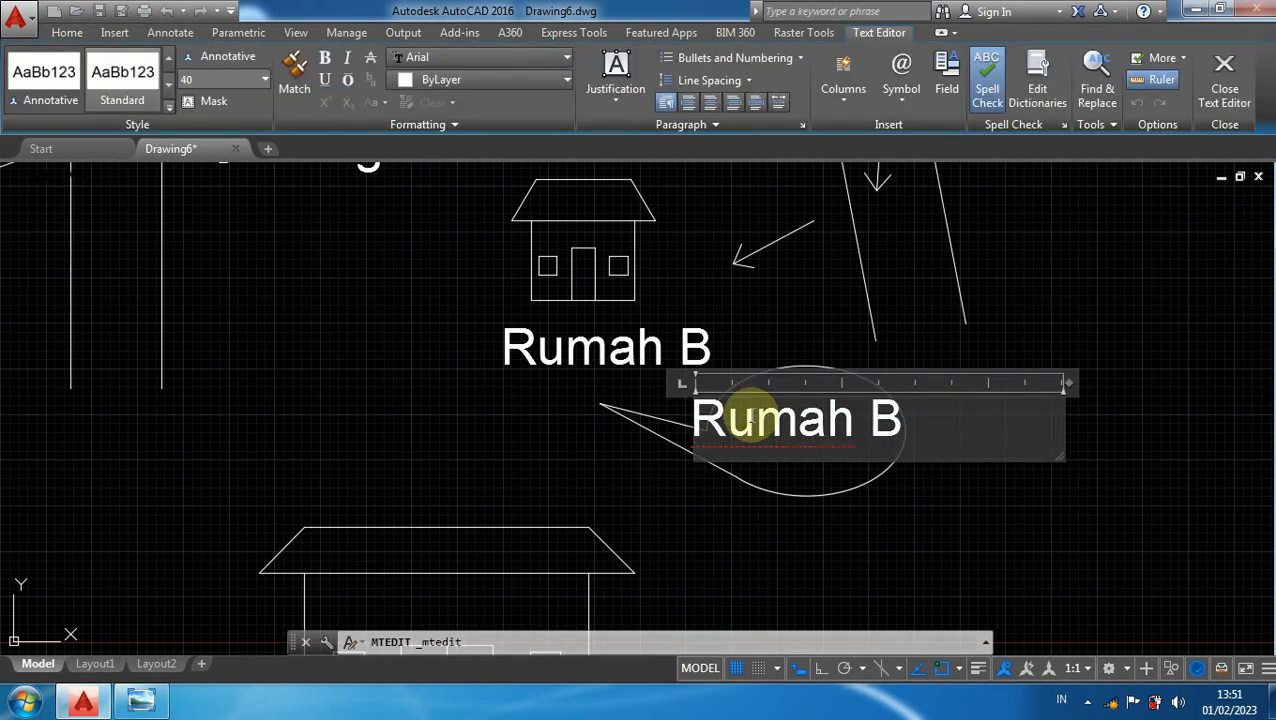
{"action": "left_click_drag", "start_coordinate": [963, 413], "coordinate": [510, 415]}
{"action": "type", "text": "Lokas"}
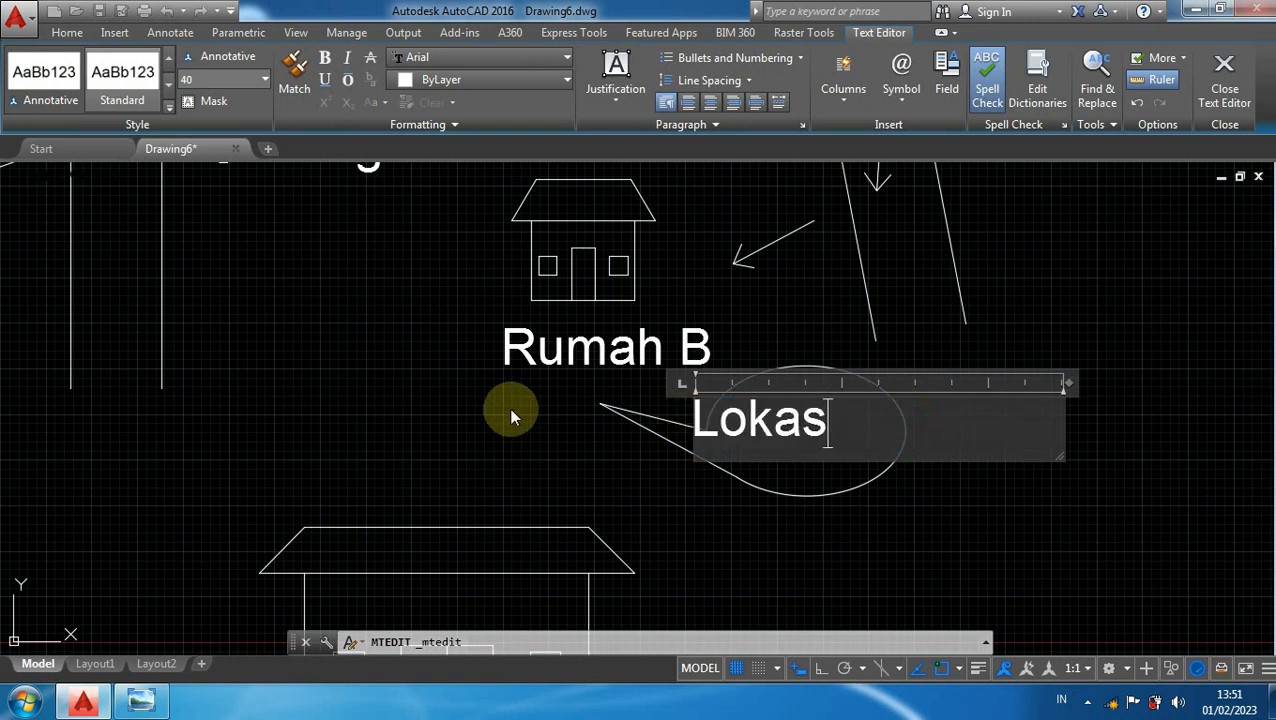
{"action": "type", "text": "i Tujua"}
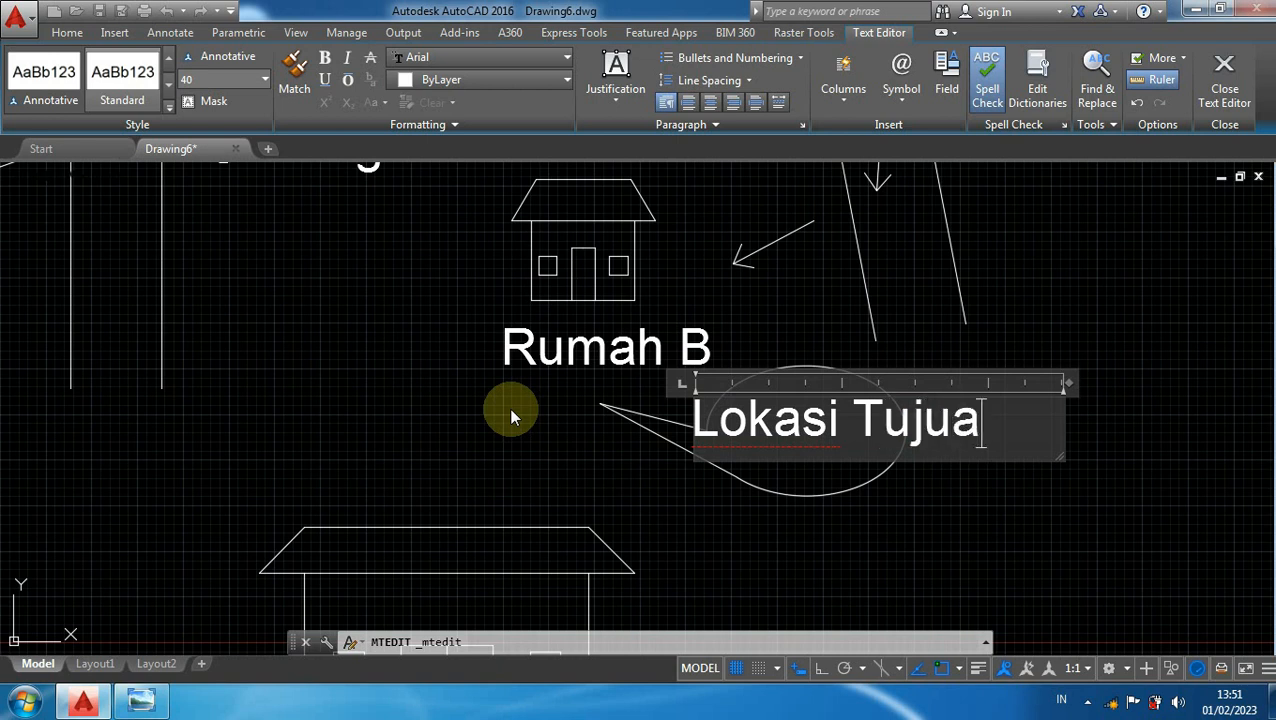
{"action": "type", "text": "n / Pen"}
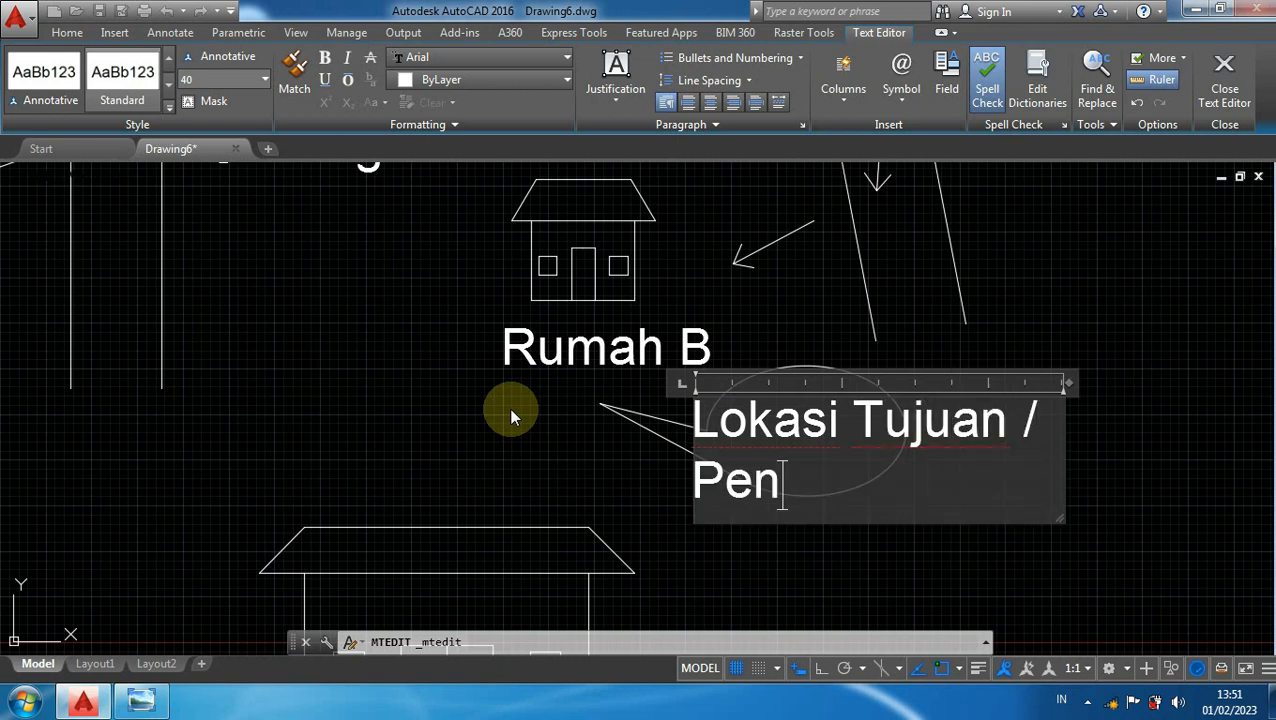
{"action": "type", "text": "elitian"}
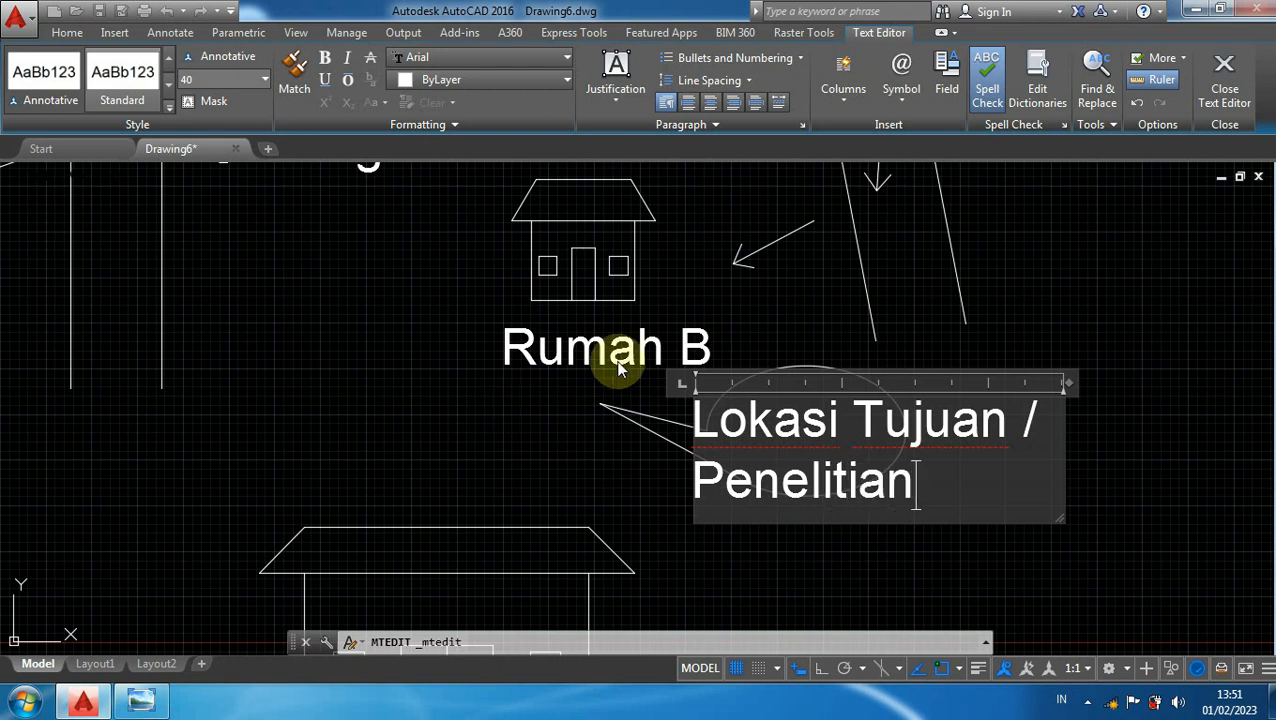
{"action": "left_click", "coordinate": [852, 425]}
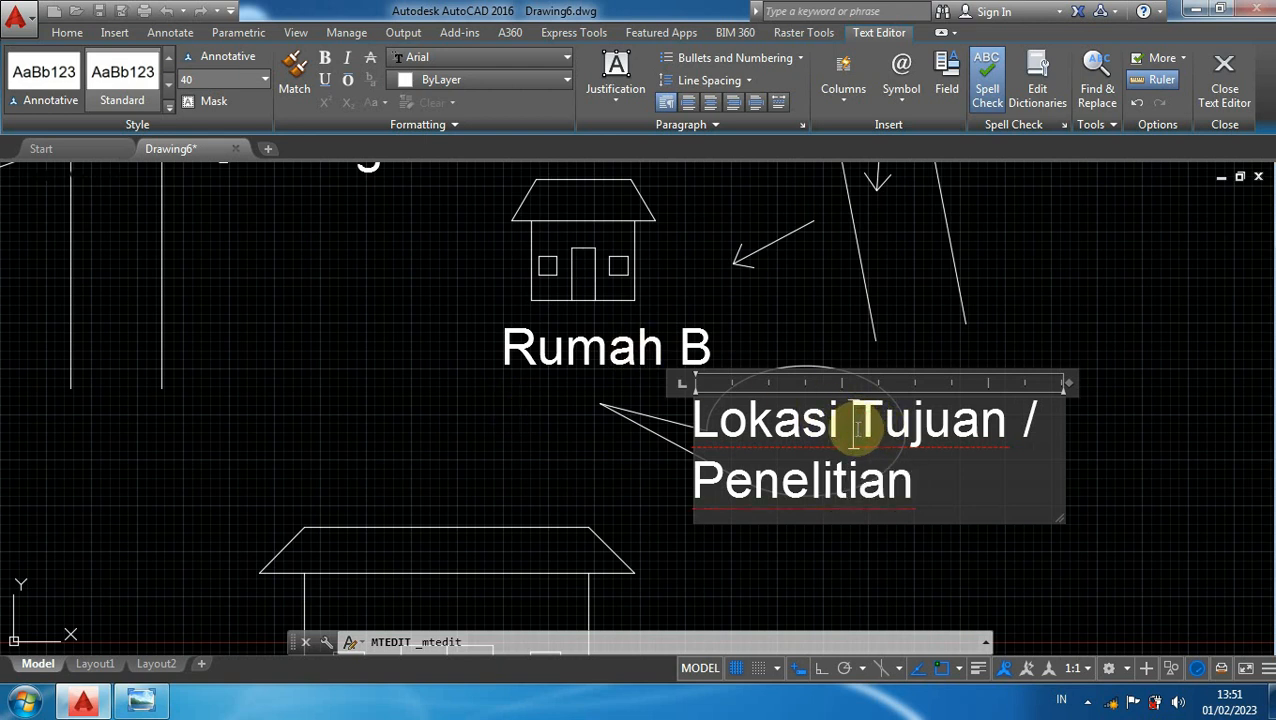
{"action": "key", "text": "Return"}
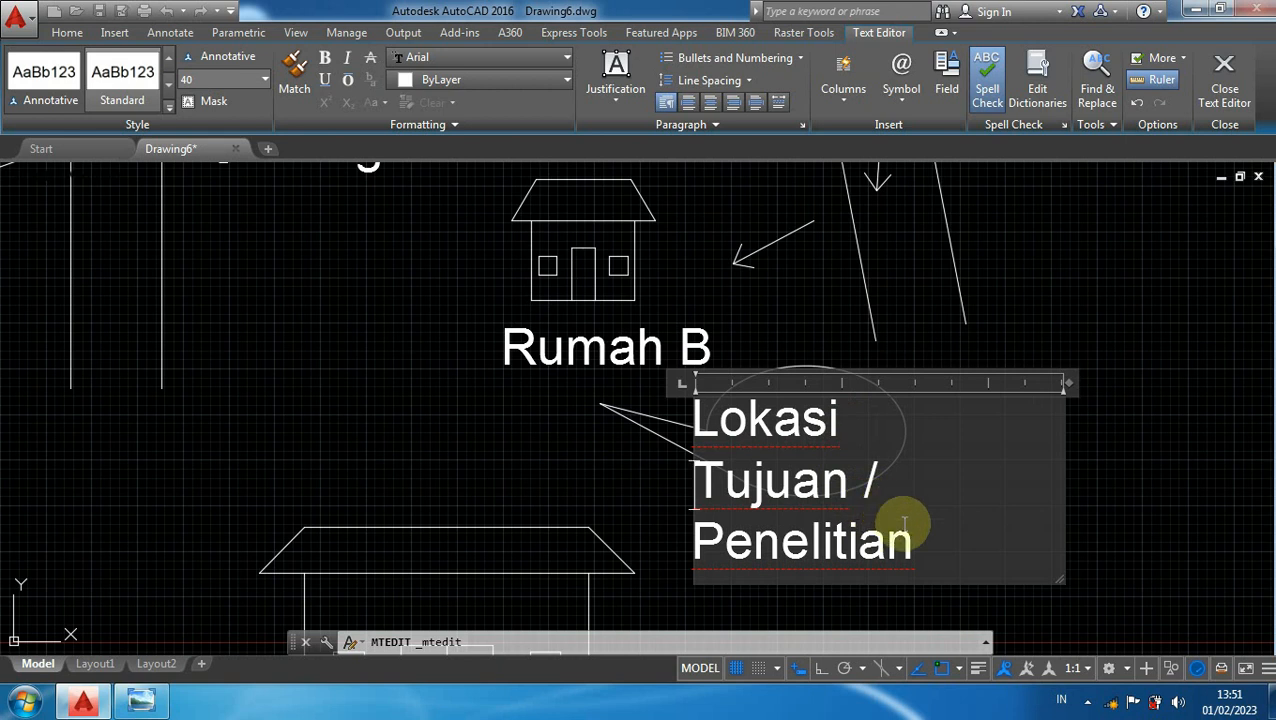
- Centre all of the callout text and set its height to 30
{"action": "key", "text": "ctrl+a"}
{"action": "left_click", "coordinate": [710, 102]}
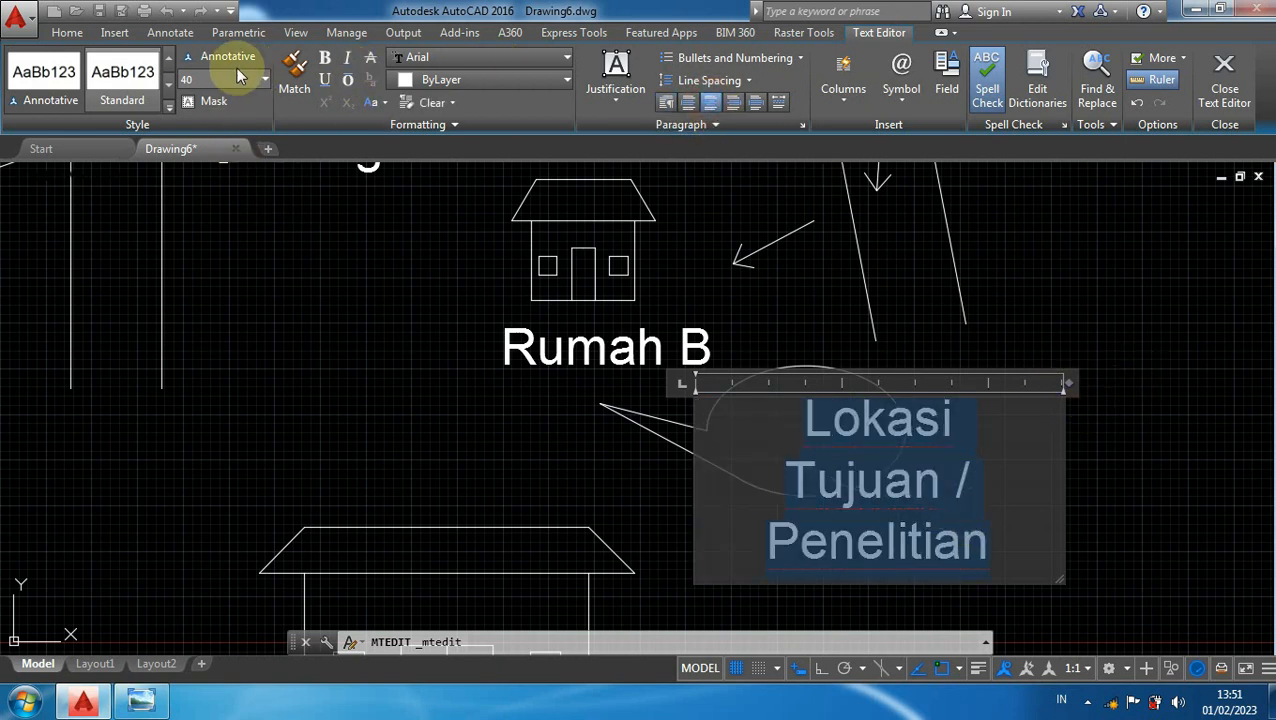
{"action": "left_click_drag", "start_coordinate": [212, 79], "coordinate": [62, 88]}
{"action": "type", "text": "30"}
{"action": "key", "text": "Return"}
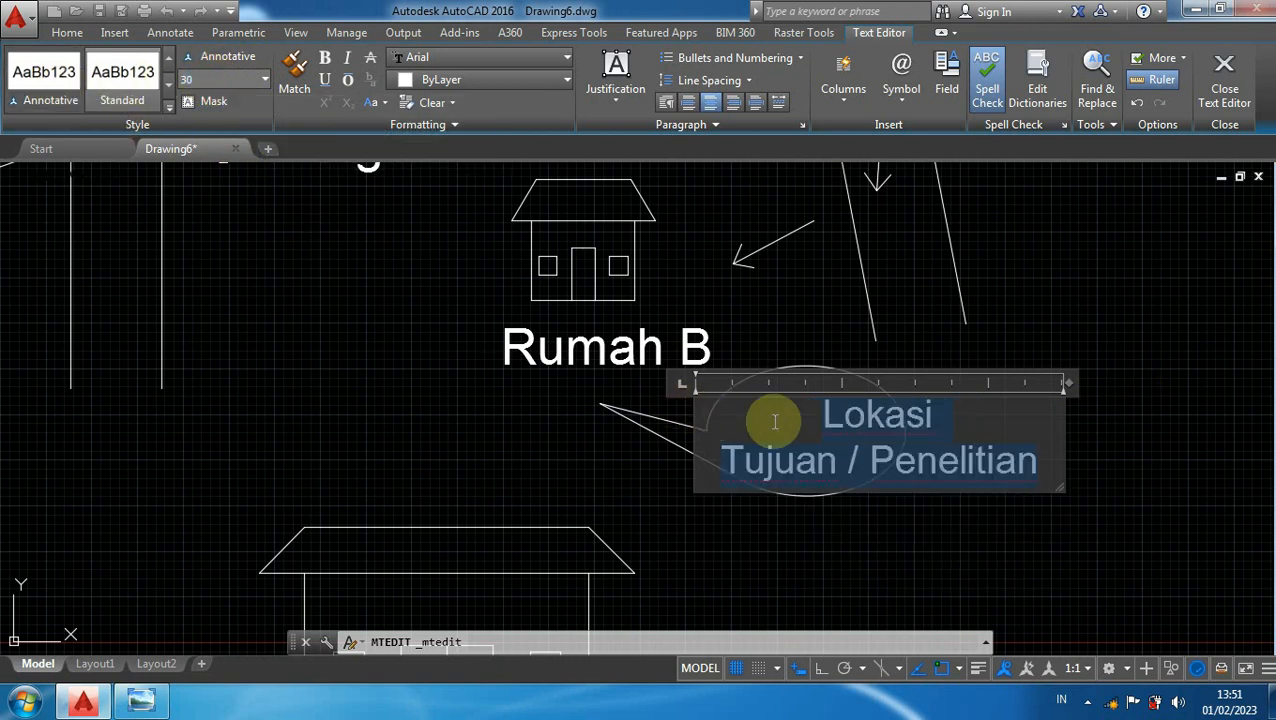
- Put "Penelitian" on its own third line and finish editing the callout text
{"action": "left_click", "coordinate": [873, 462]}
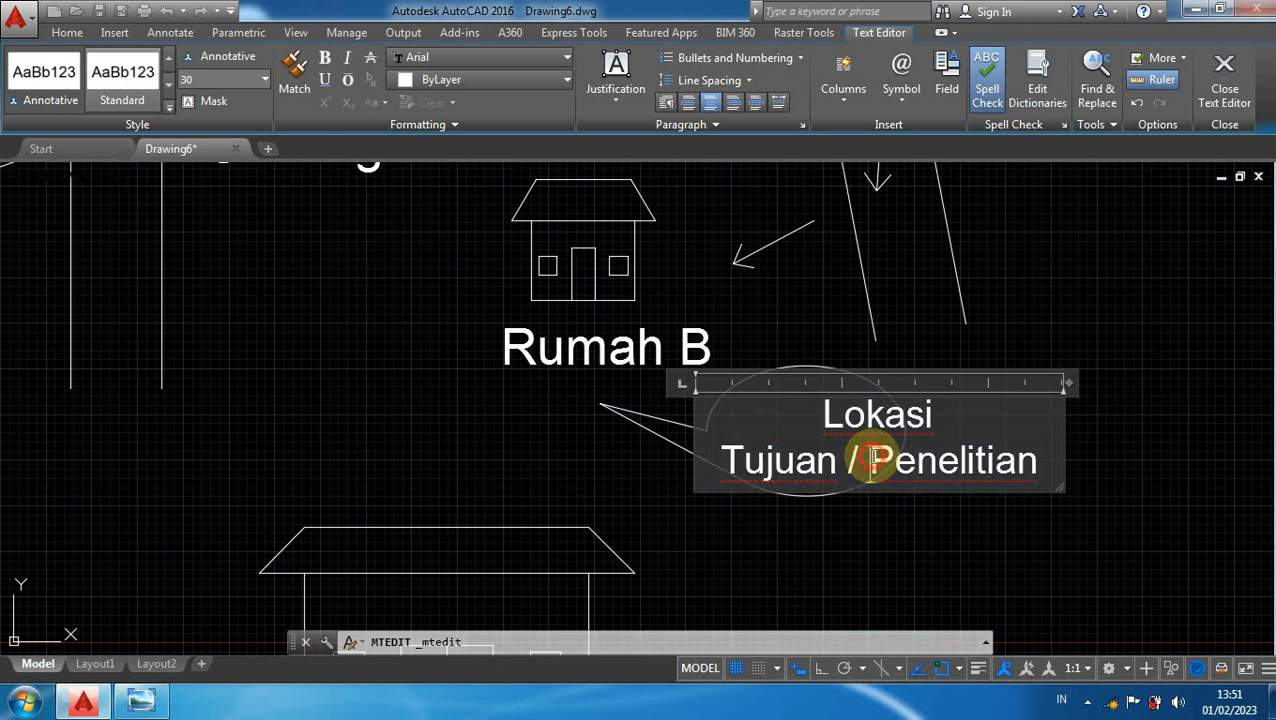
{"action": "key", "text": "Return"}
{"action": "left_click", "coordinate": [1228, 428]}
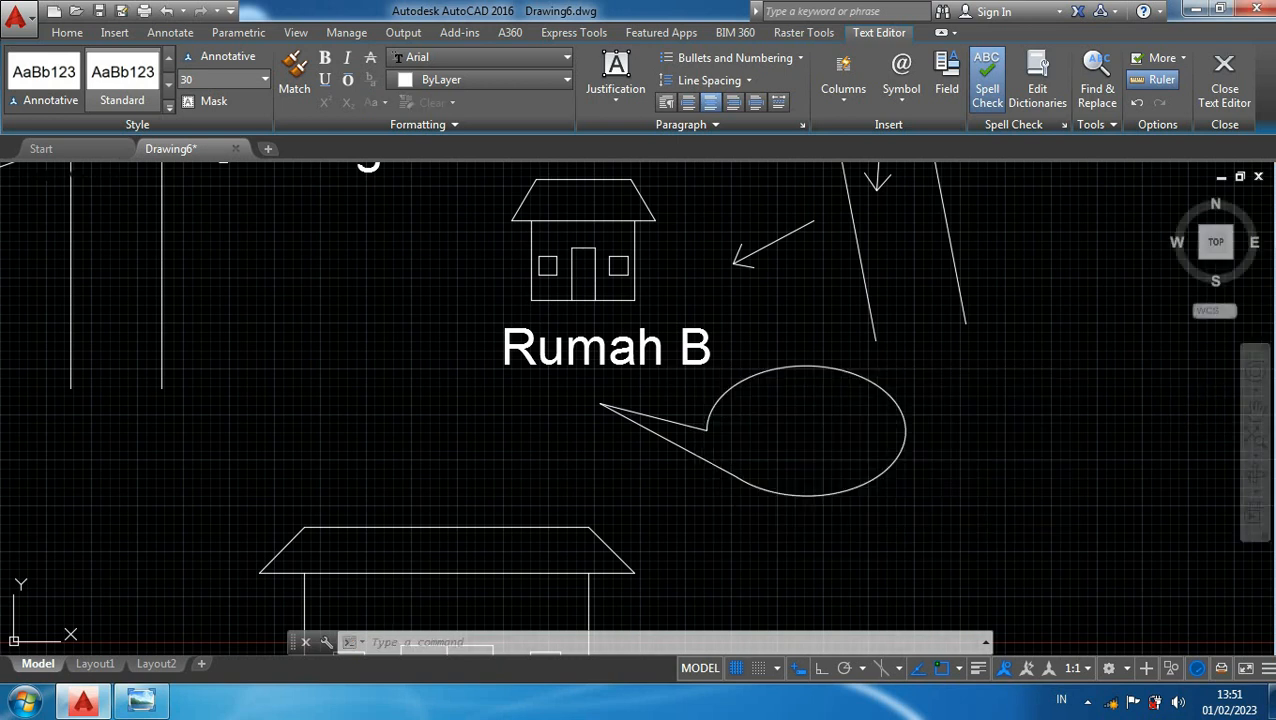
- Move the "Lokasi Tujuan / Penelitian" text northwest so it is centred over the callout's ellipse
{"action": "left_click", "coordinate": [905, 397]}
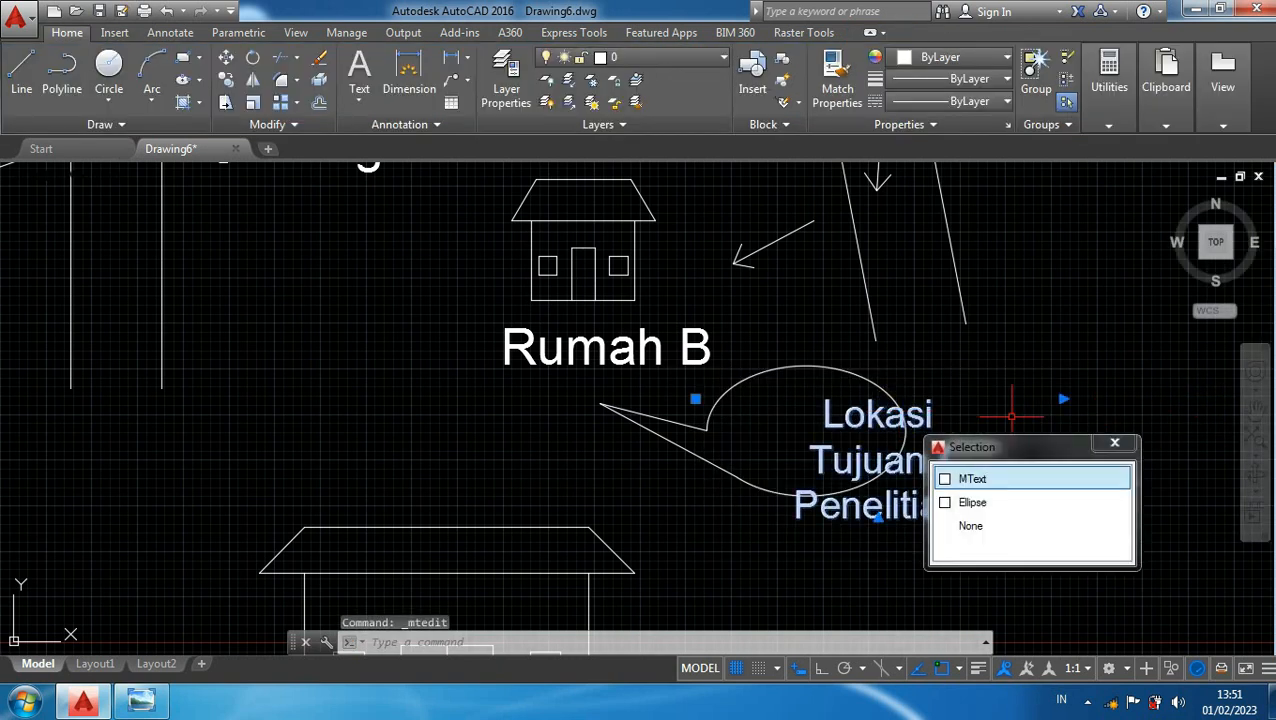
{"action": "left_click", "coordinate": [997, 486]}
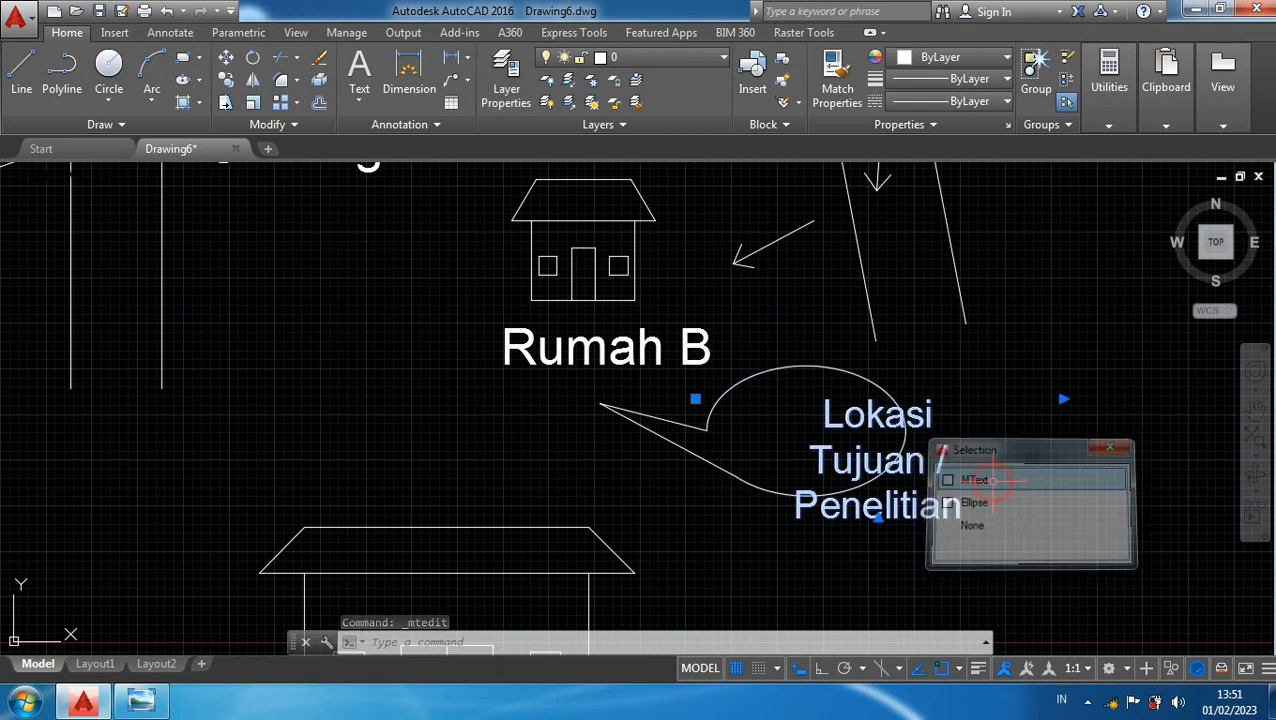
{"action": "type", "text": "M"}
{"action": "key", "text": "Return"}
{"action": "left_click", "coordinate": [1028, 468]}
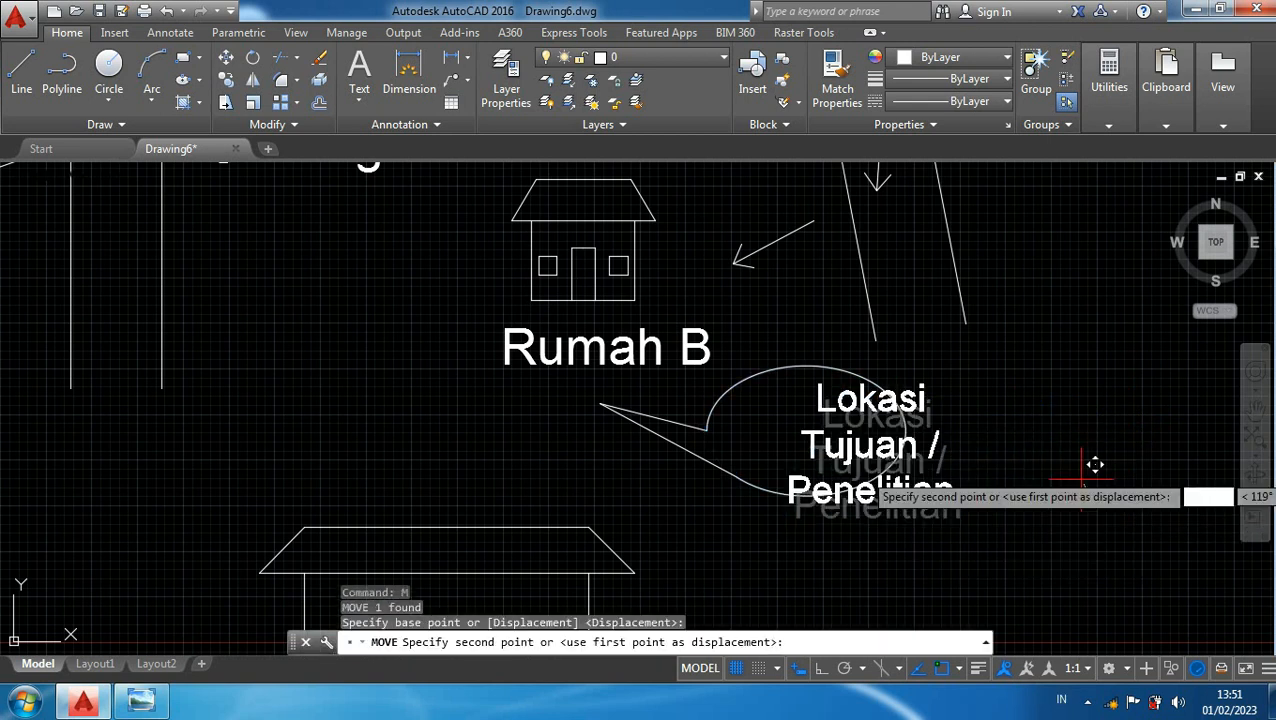
{"action": "left_click", "coordinate": [1028, 448]}
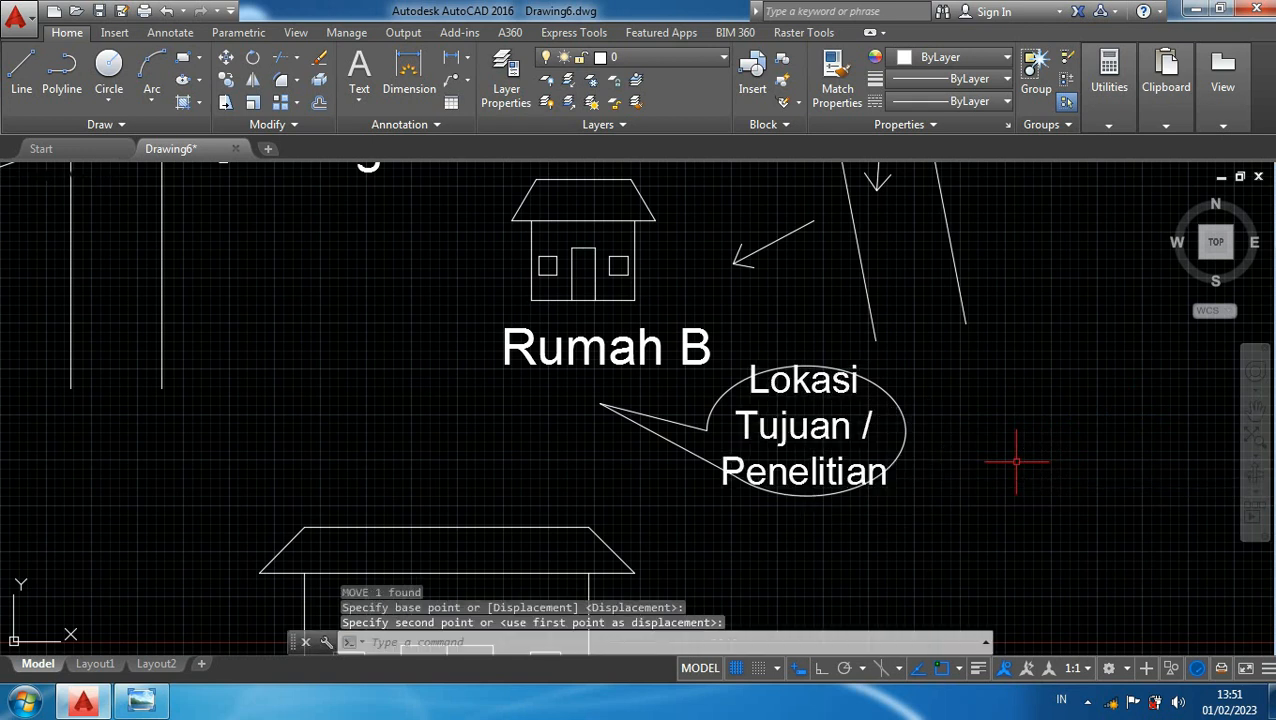
- Set the height of the "Lokasi Tujuan / Penelitian" text to 20 and finish editing it
{"action": "left_click", "coordinate": [850, 442]}
{"action": "double_click", "coordinate": [850, 442]}
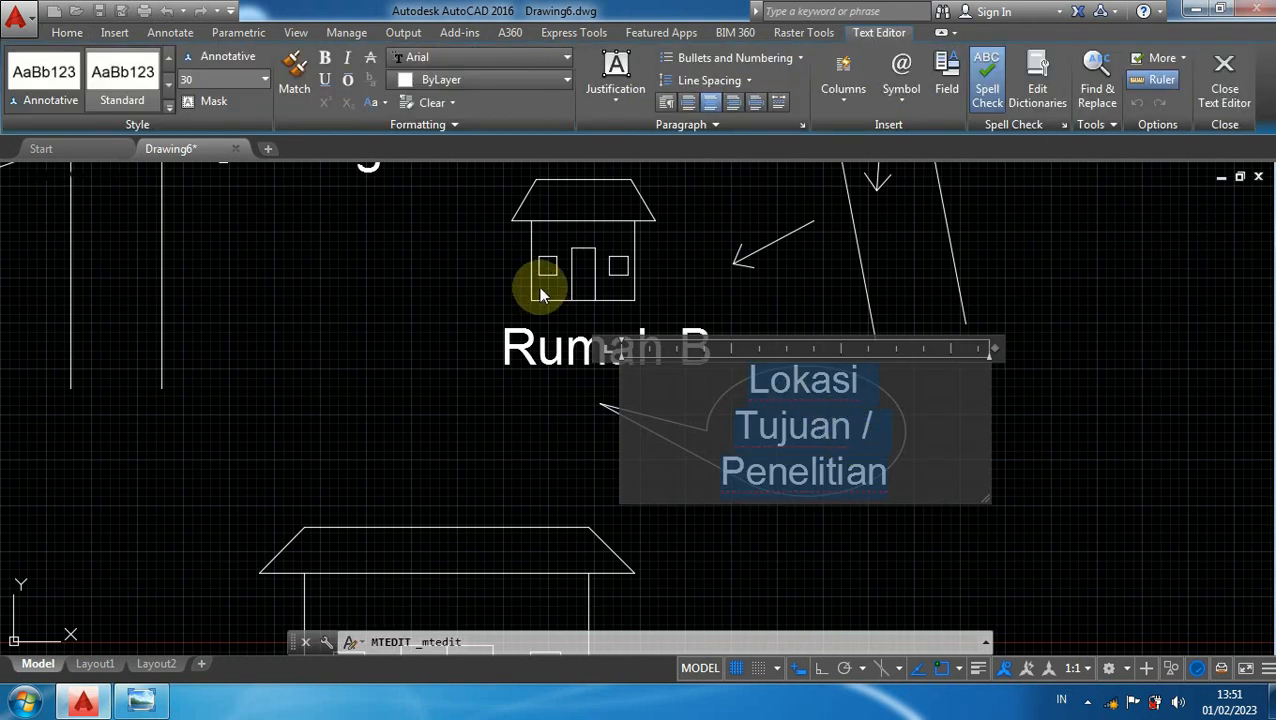
{"action": "left_click", "coordinate": [194, 78]}
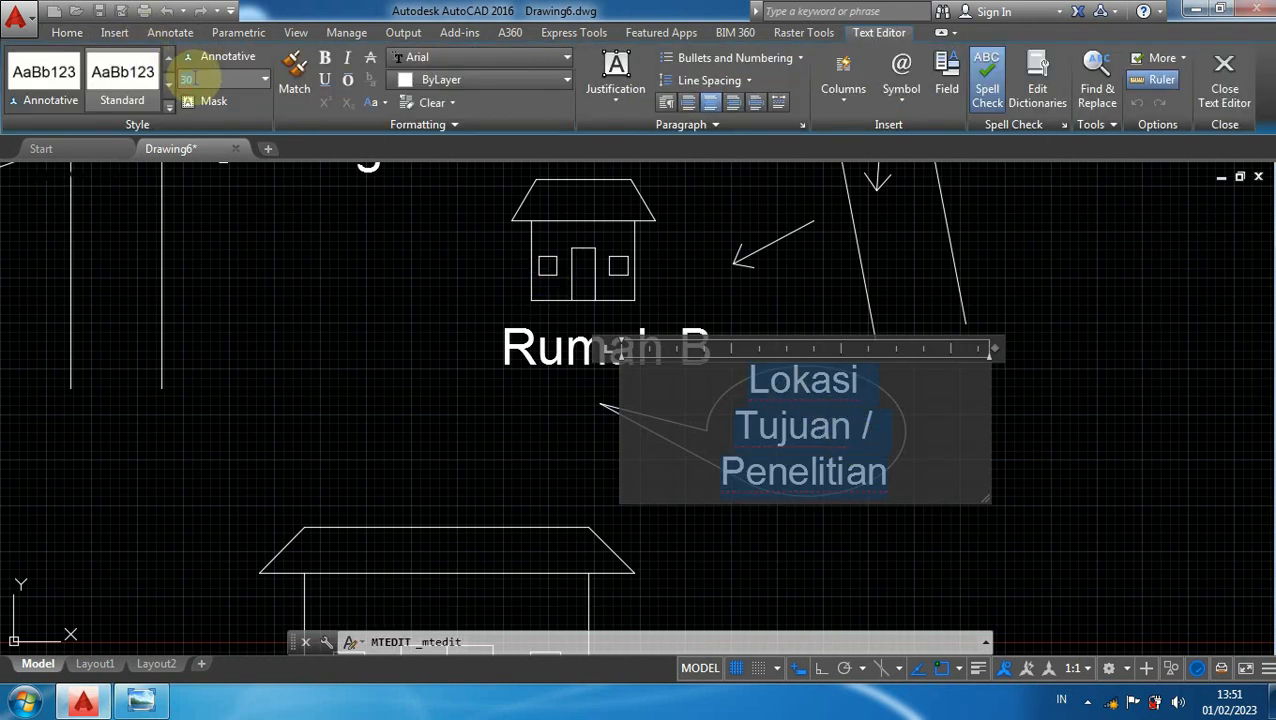
{"action": "type", "text": "20"}
{"action": "key", "text": "Return"}
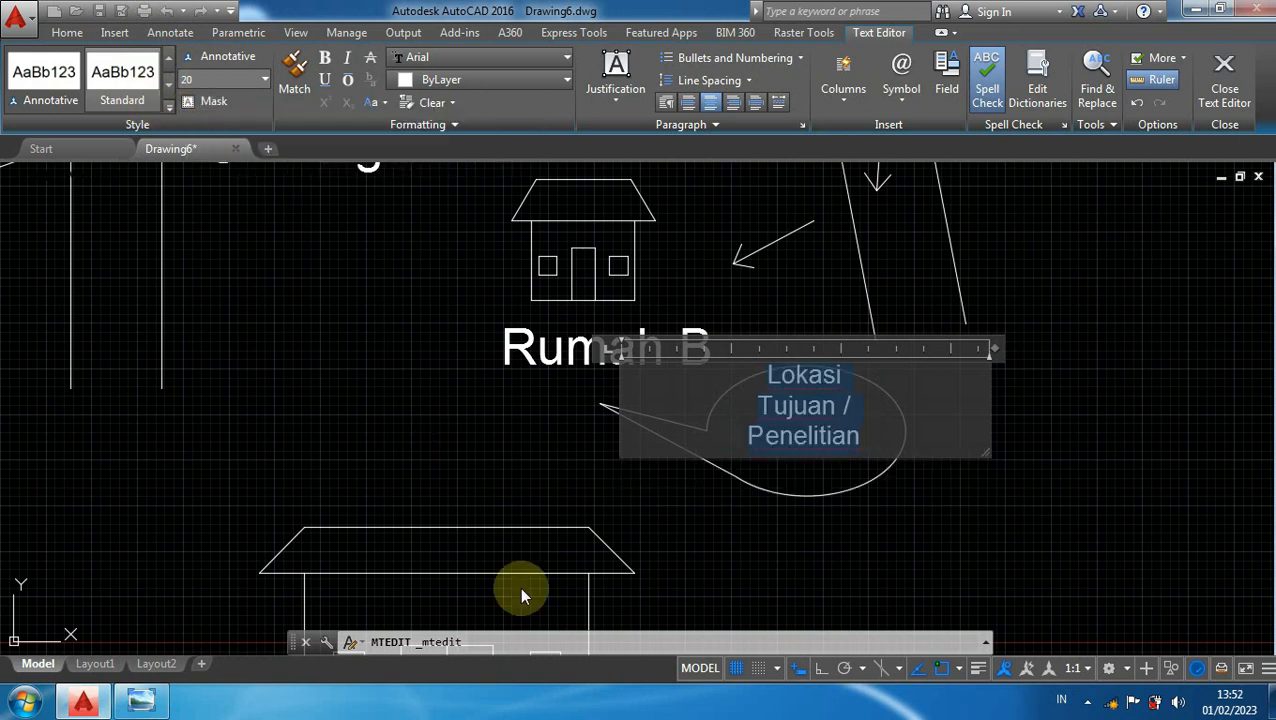
{"action": "left_click", "coordinate": [452, 424]}
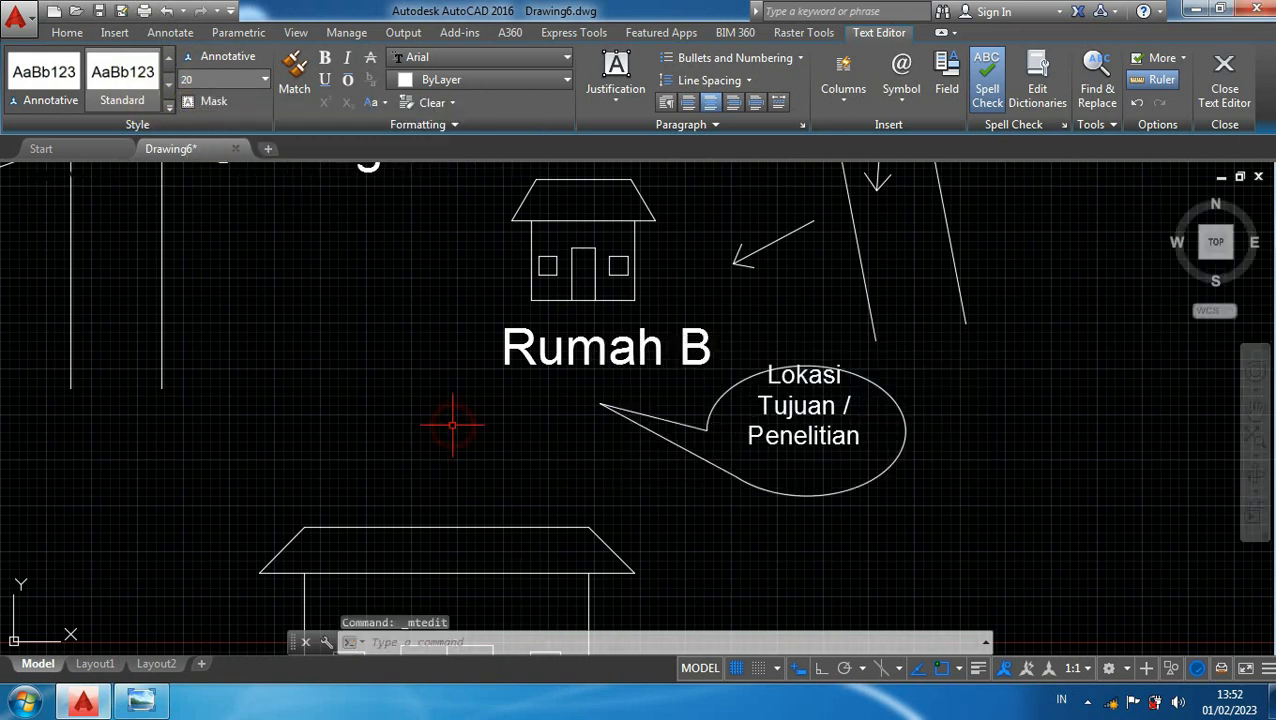
- Move the "Lokasi Tujuan / Penelitian" text straight down so it sits centred inside the callout's ellipse
{"action": "left_click", "coordinate": [848, 420]}
{"action": "type", "text": "m"}
{"action": "key", "text": "Return"}
{"action": "left_click", "coordinate": [1122, 403]}
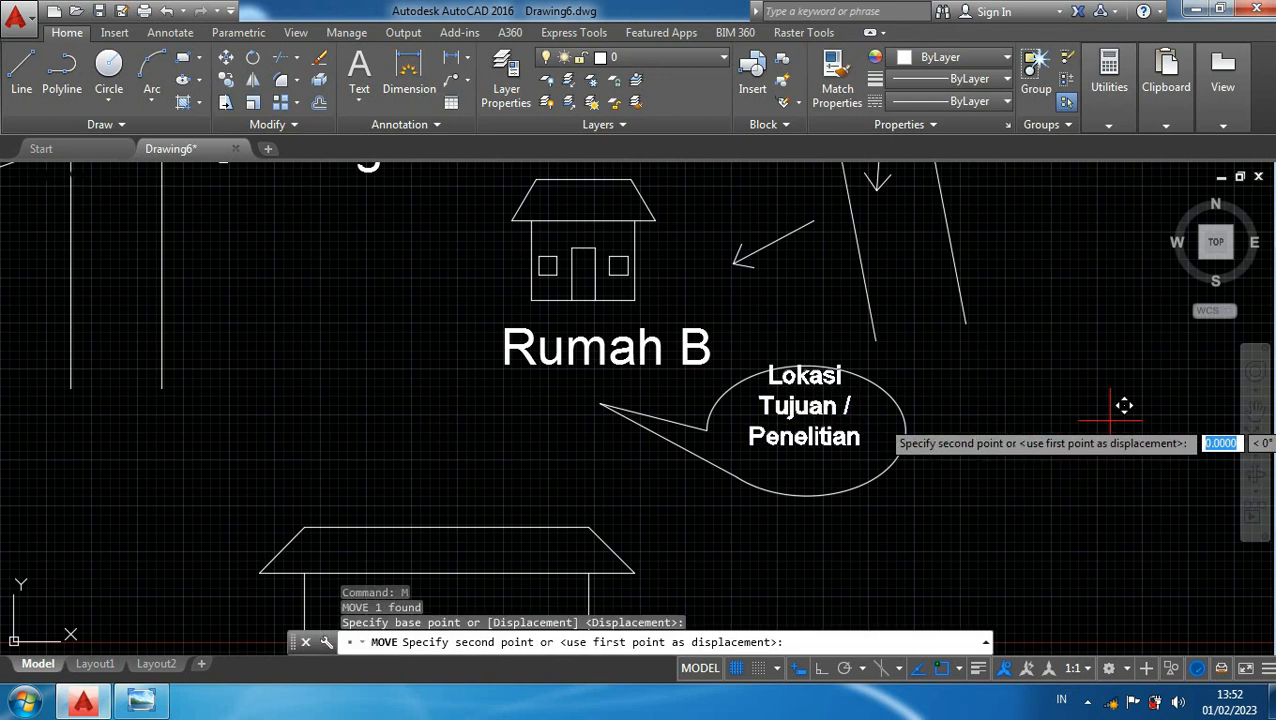
{"action": "left_click", "coordinate": [1109, 437]}
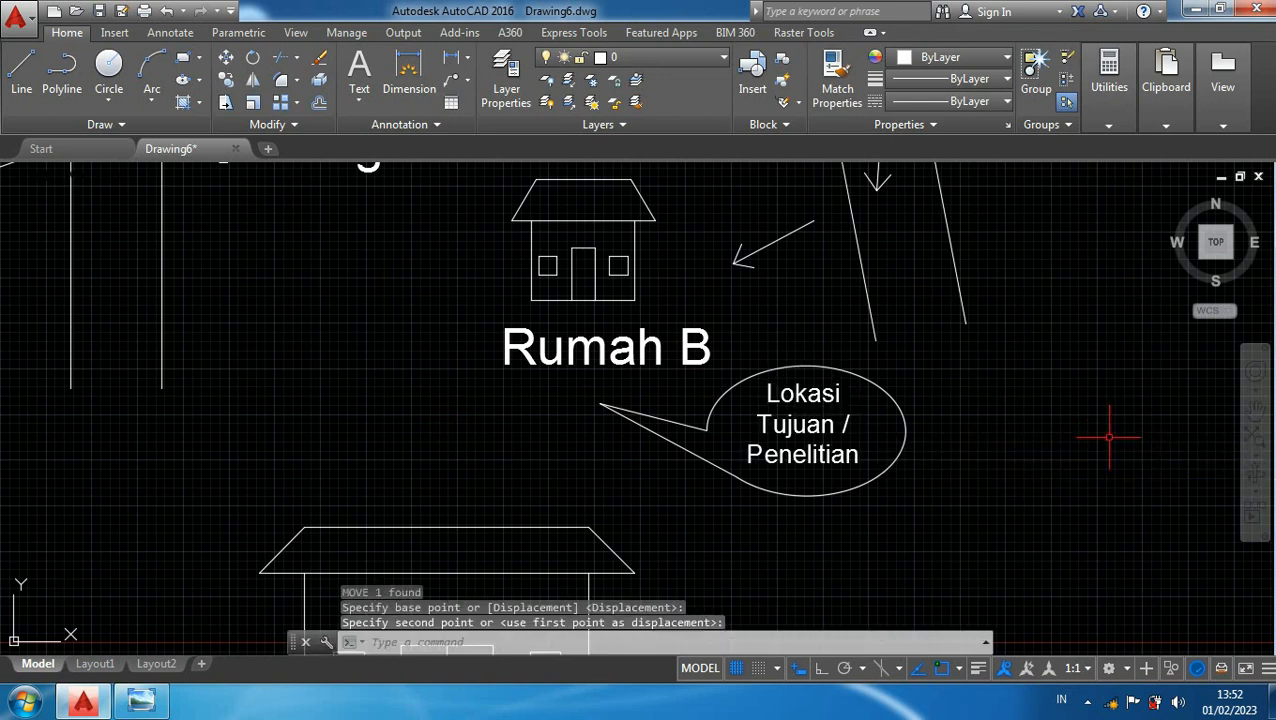
- Make the "Lokasi Tujuan / Penelitian" callout text bold and italic and finish editing it
{"action": "scroll", "coordinate": [1109, 437], "scroll_direction": "down", "scroll_amount": 2}
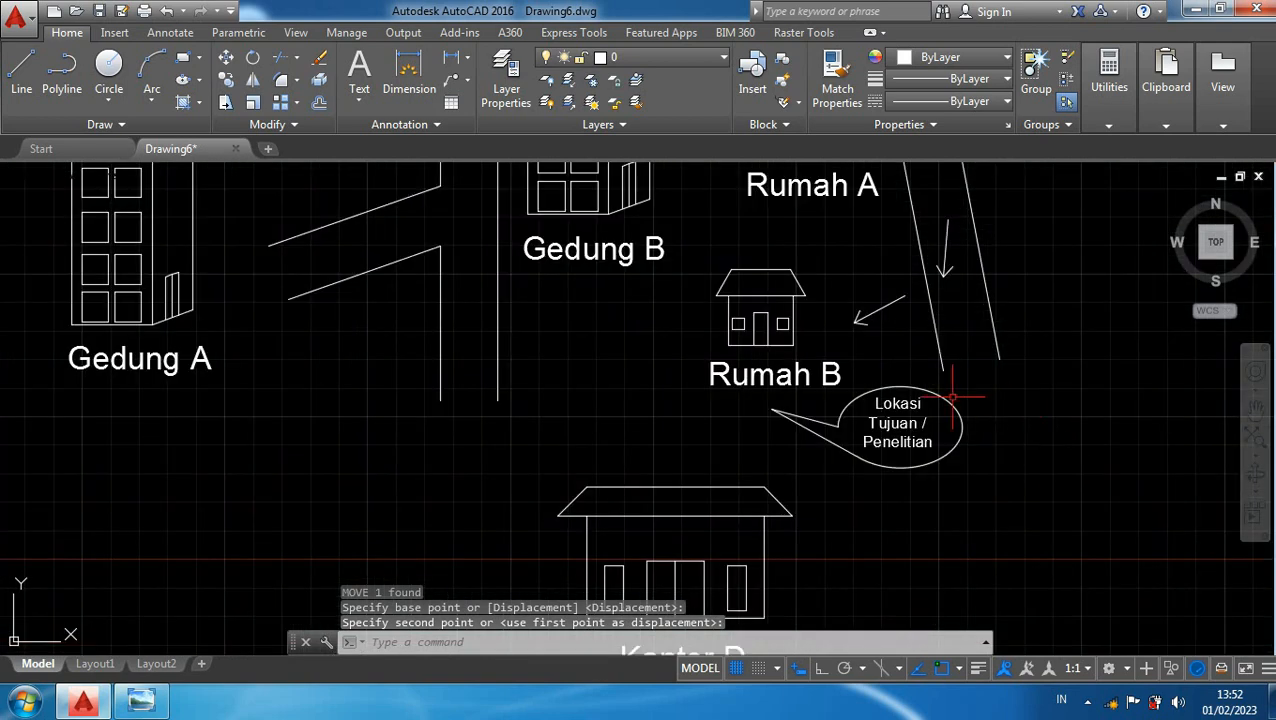
{"action": "scroll", "coordinate": [968, 407], "scroll_direction": "up", "scroll_amount": 2}
{"action": "double_click", "coordinate": [900, 405]}
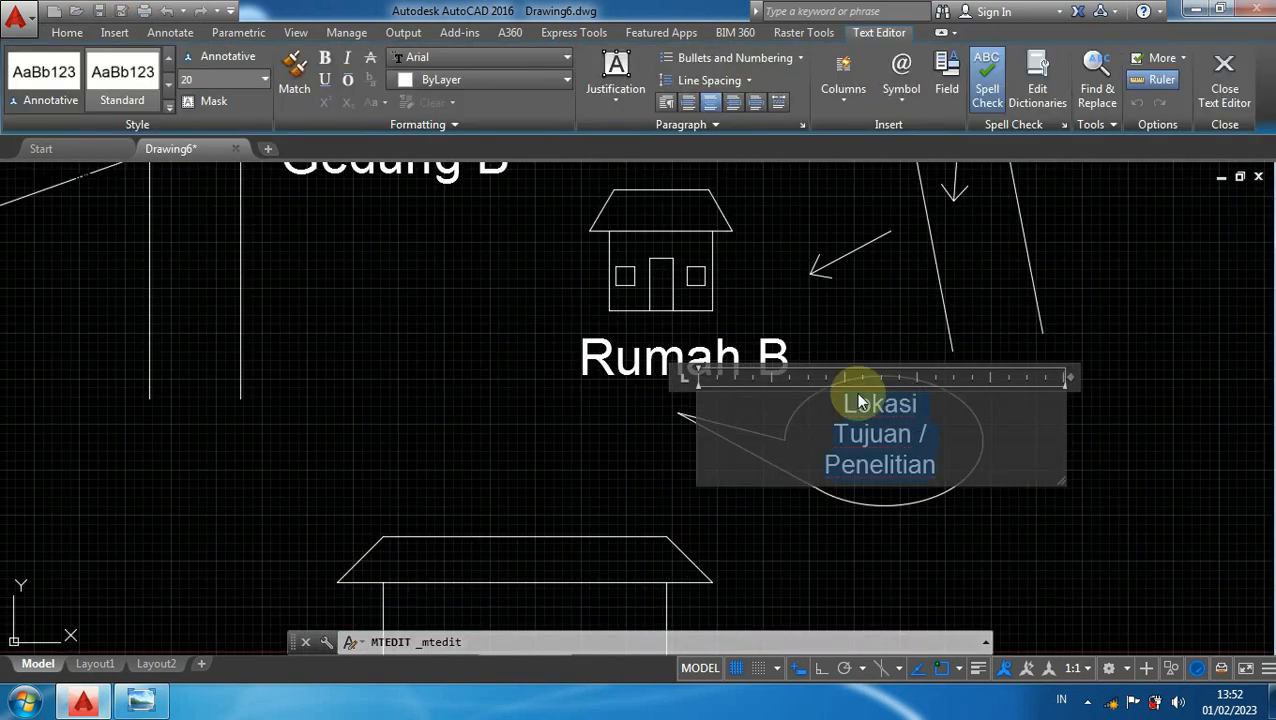
{"action": "left_click", "coordinate": [347, 57]}
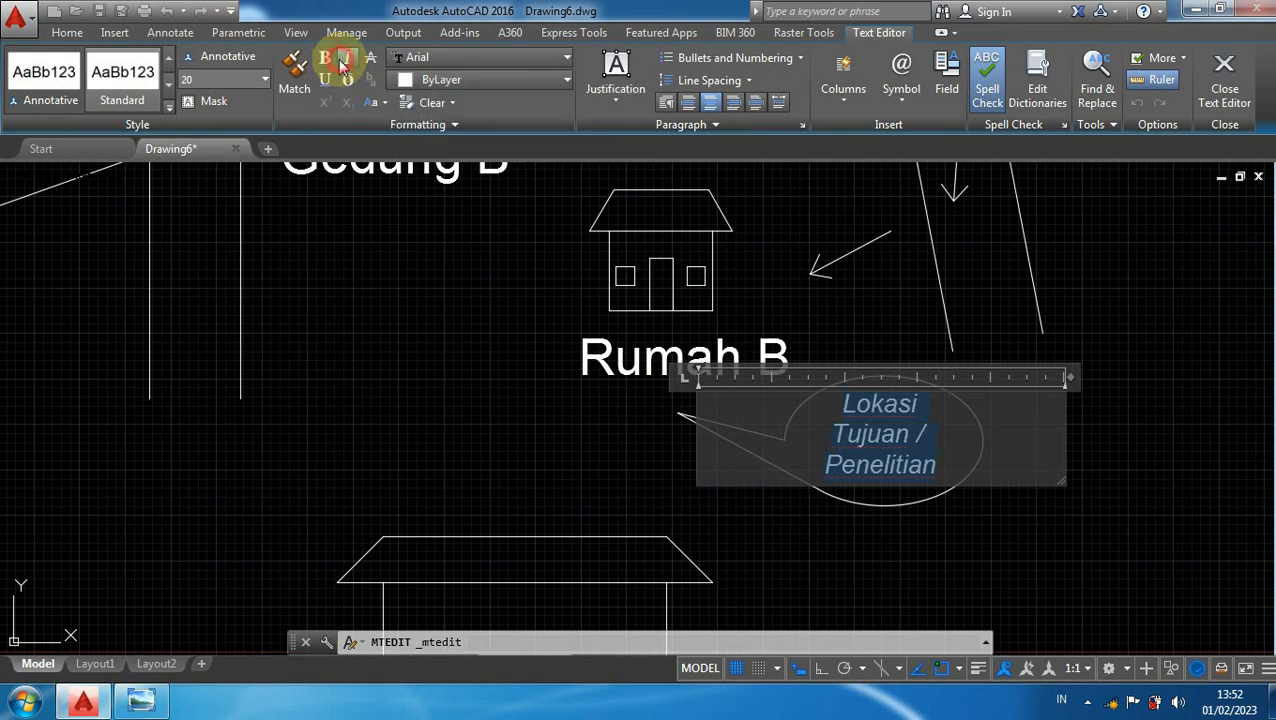
{"action": "left_click", "coordinate": [325, 57]}
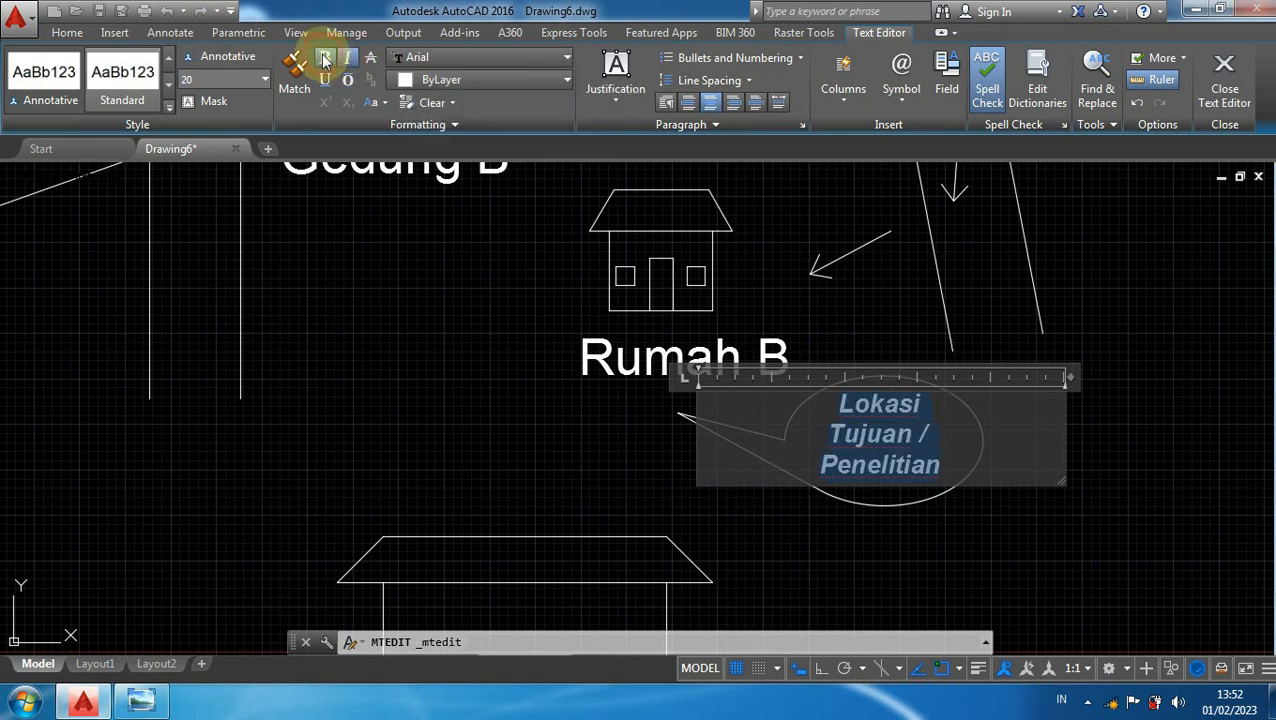
{"action": "left_click", "coordinate": [520, 437]}
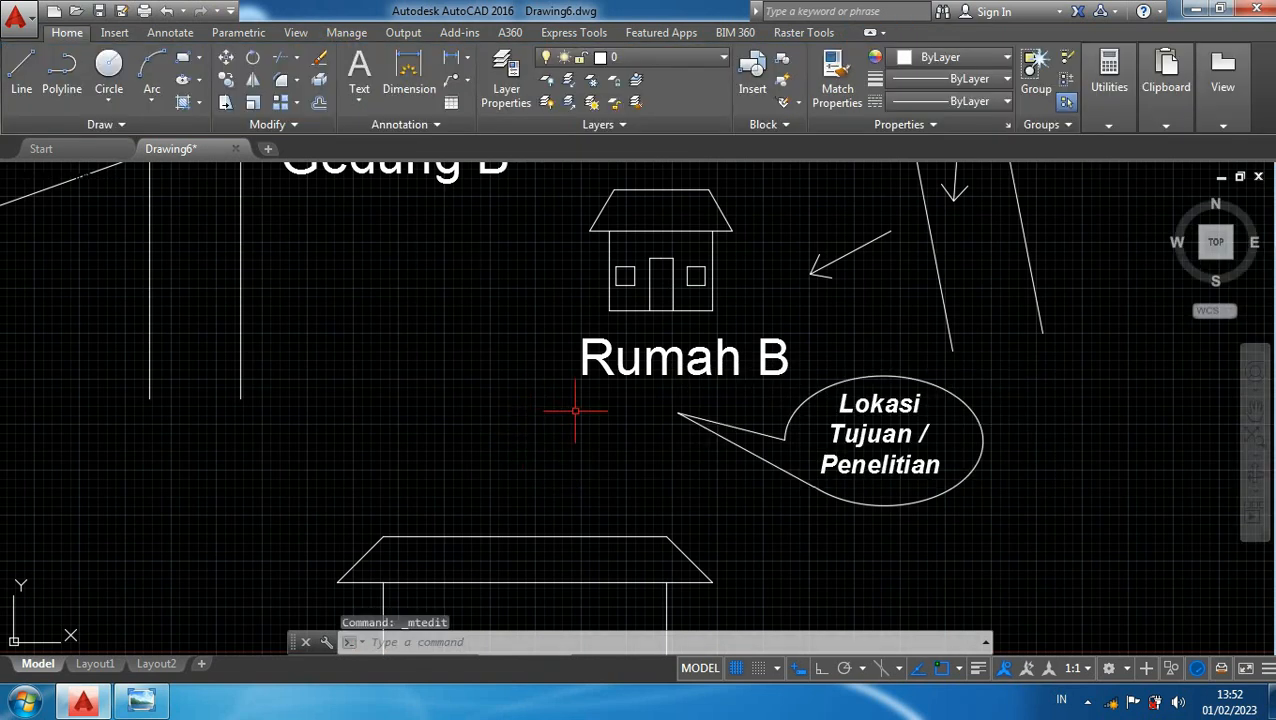
- Examine the finished callout at Rumah B and the whole map from Kantor A down to Kantor D
{"action": "scroll", "coordinate": [615, 420], "scroll_direction": "down", "scroll_amount": 4}
{"action": "mouse_move", "coordinate": [505, 352]}
{"action": "middle_mouse_down"}
{"action": "mouse_move", "coordinate": [536, 401]}
{"action": "mouse_move", "coordinate": [530, 421]}
{"action": "middle_mouse_up"}
{"action": "scroll", "coordinate": [530, 421], "scroll_direction": "down", "scroll_amount": 2}
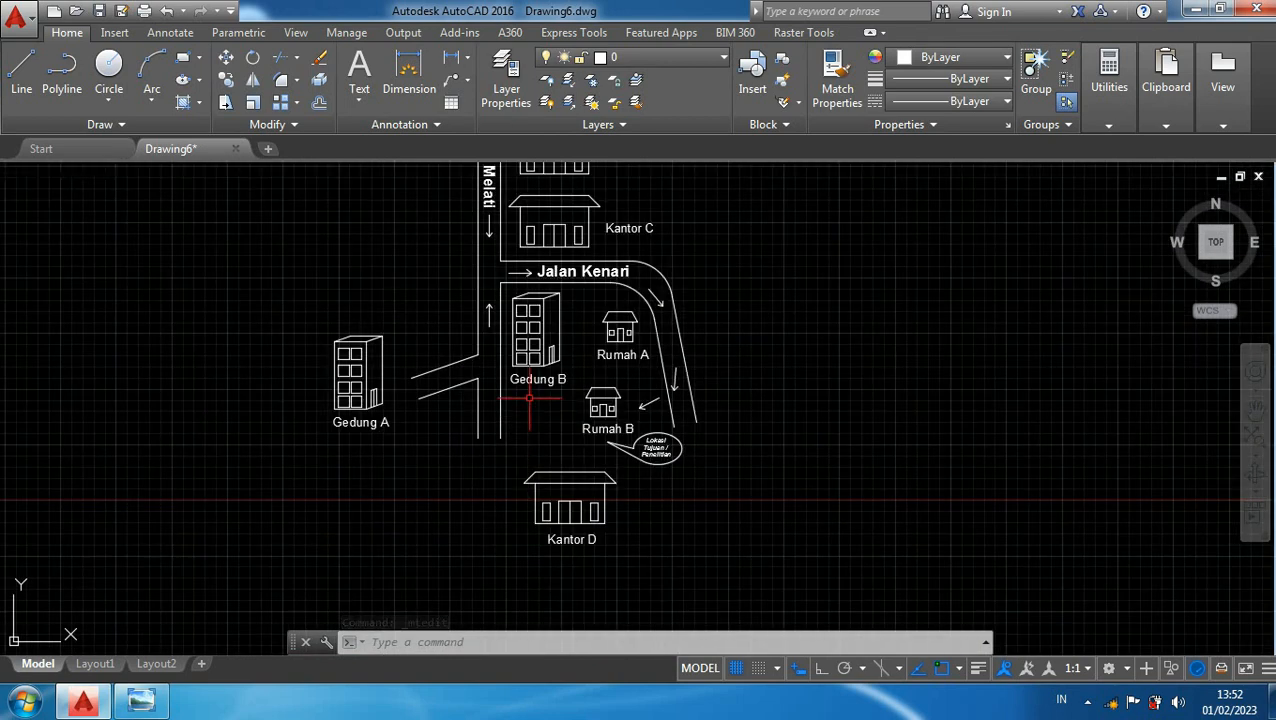
{"action": "scroll", "coordinate": [532, 402], "scroll_direction": "down", "scroll_amount": 1}
{"action": "middle_click_drag", "start_coordinate": [424, 282], "coordinate": [441, 333]}
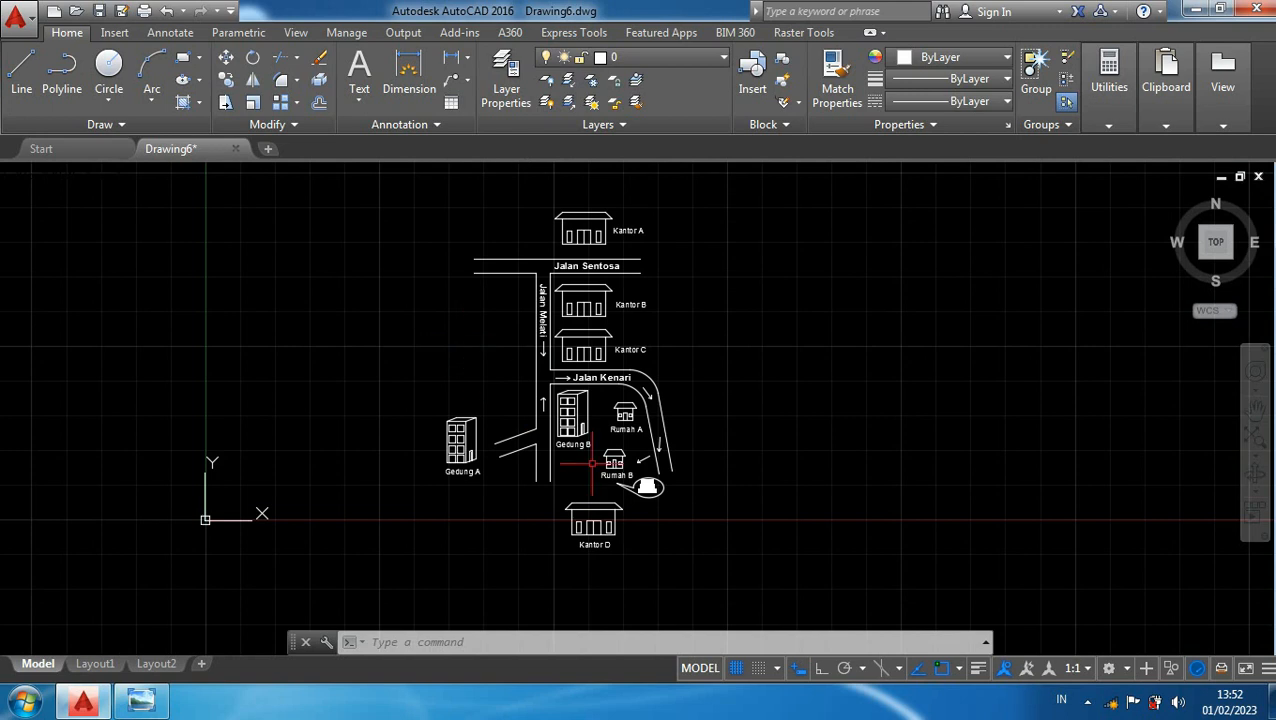
{"action": "scroll", "coordinate": [620, 470], "scroll_direction": "up", "scroll_amount": 3}
{"action": "scroll", "coordinate": [634, 475], "scroll_direction": "up", "scroll_amount": 4}
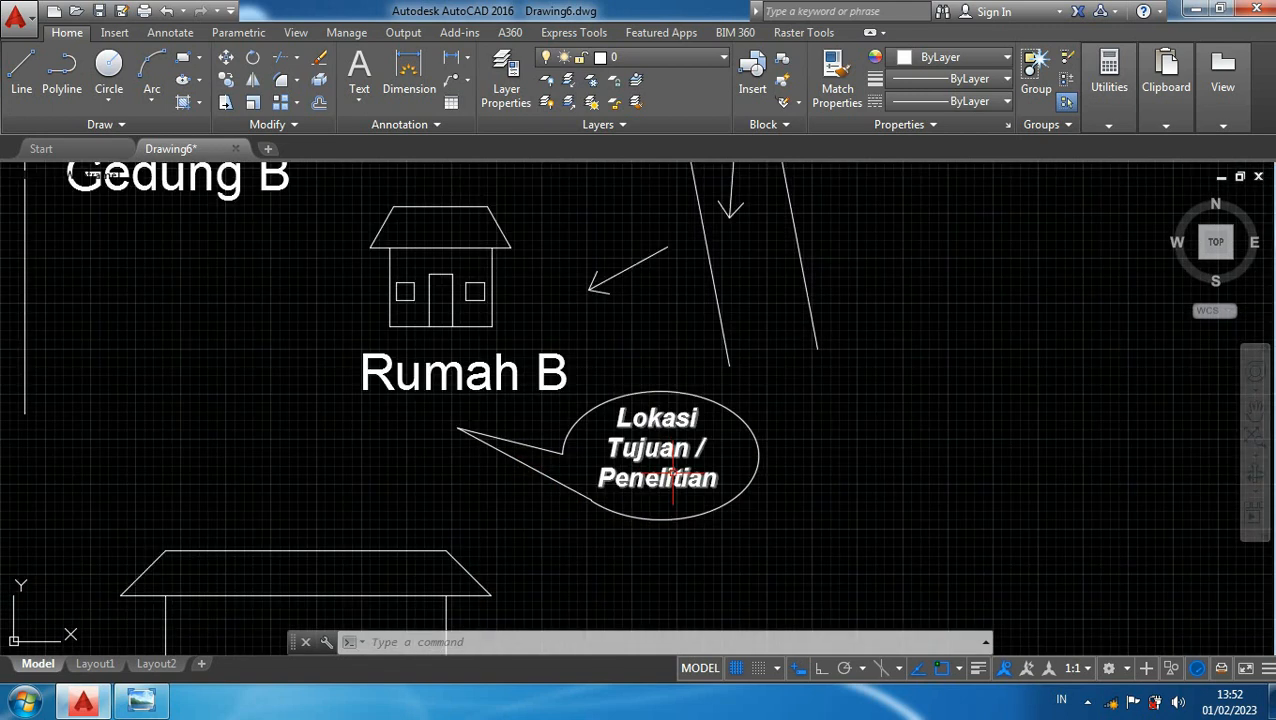
{"action": "right_click", "coordinate": [688, 468]}
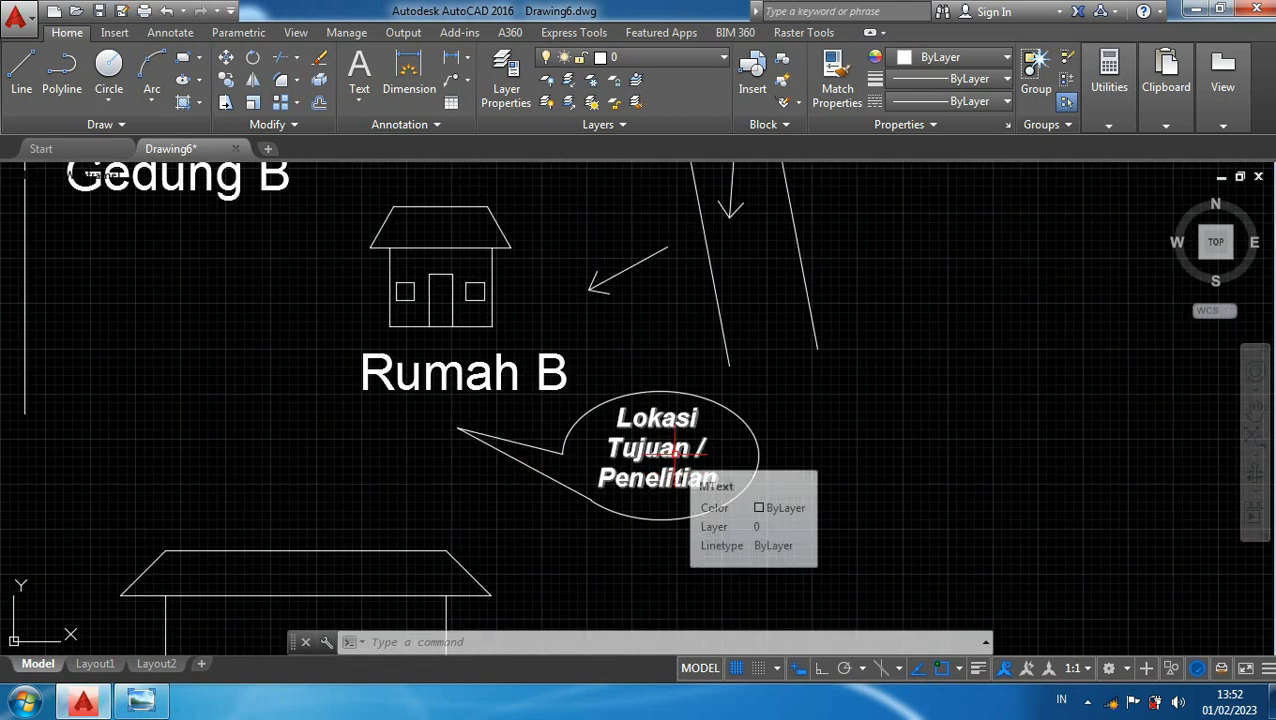
{"action": "key", "text": "Escape"}
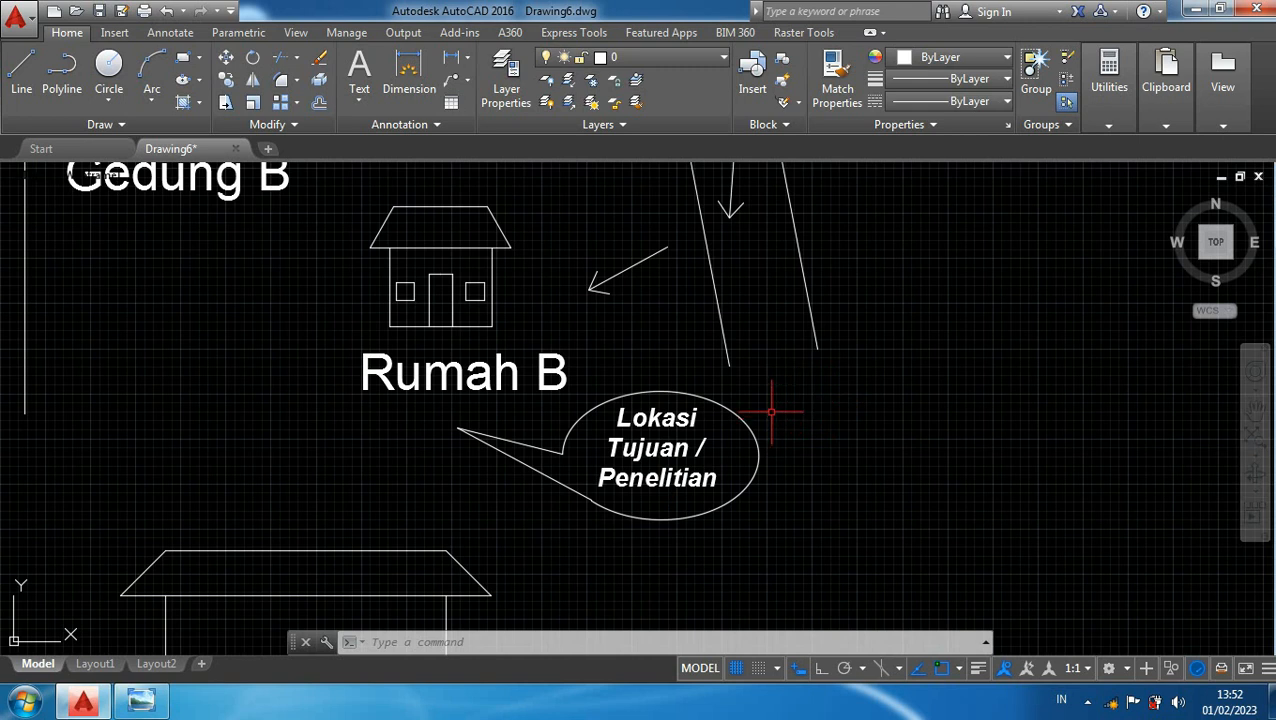
{"action": "scroll", "coordinate": [771, 410], "scroll_direction": "down", "scroll_amount": 2}
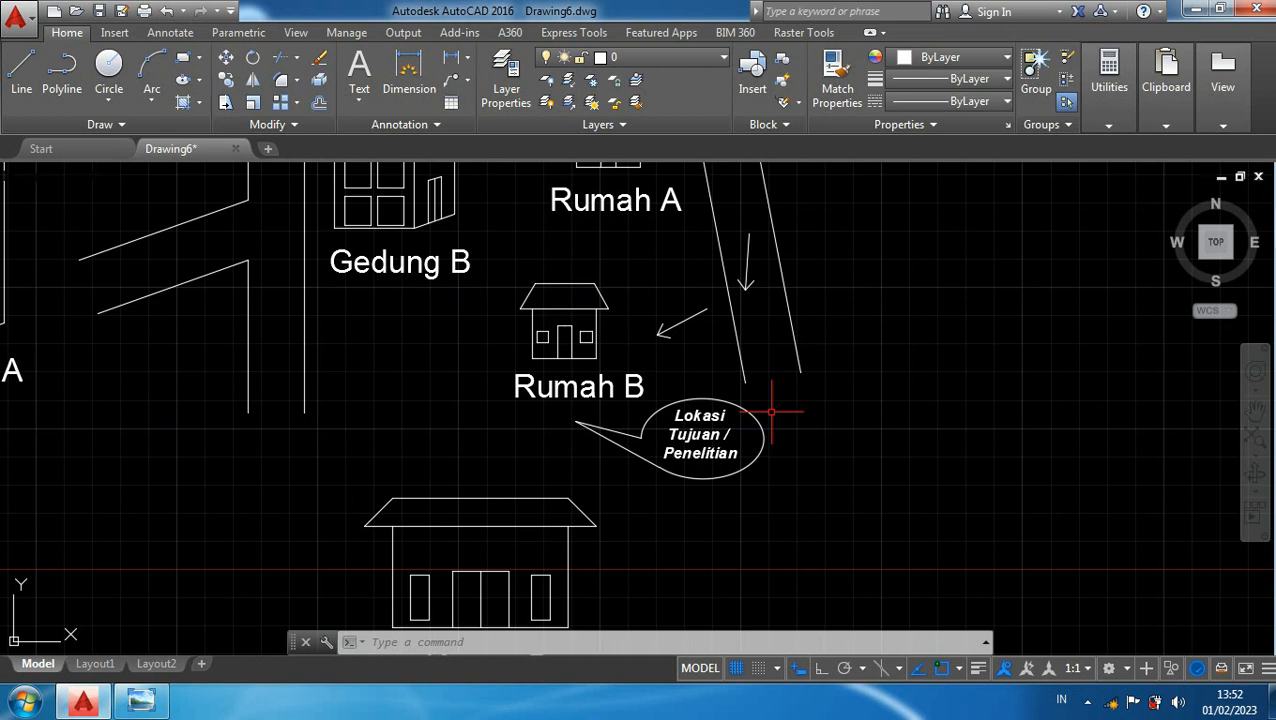
{"action": "scroll", "coordinate": [777, 420], "scroll_direction": "down", "scroll_amount": 4}
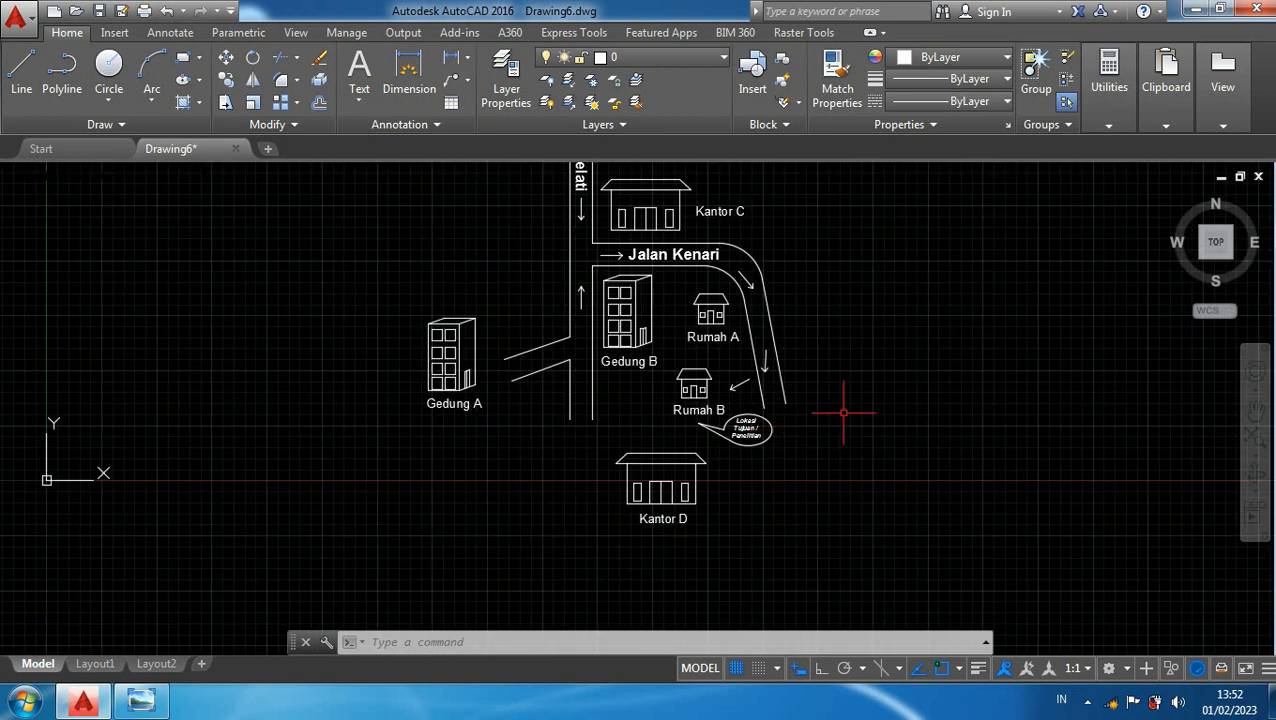
{"action": "middle_click_drag", "start_coordinate": [826, 322], "coordinate": [820, 415]}
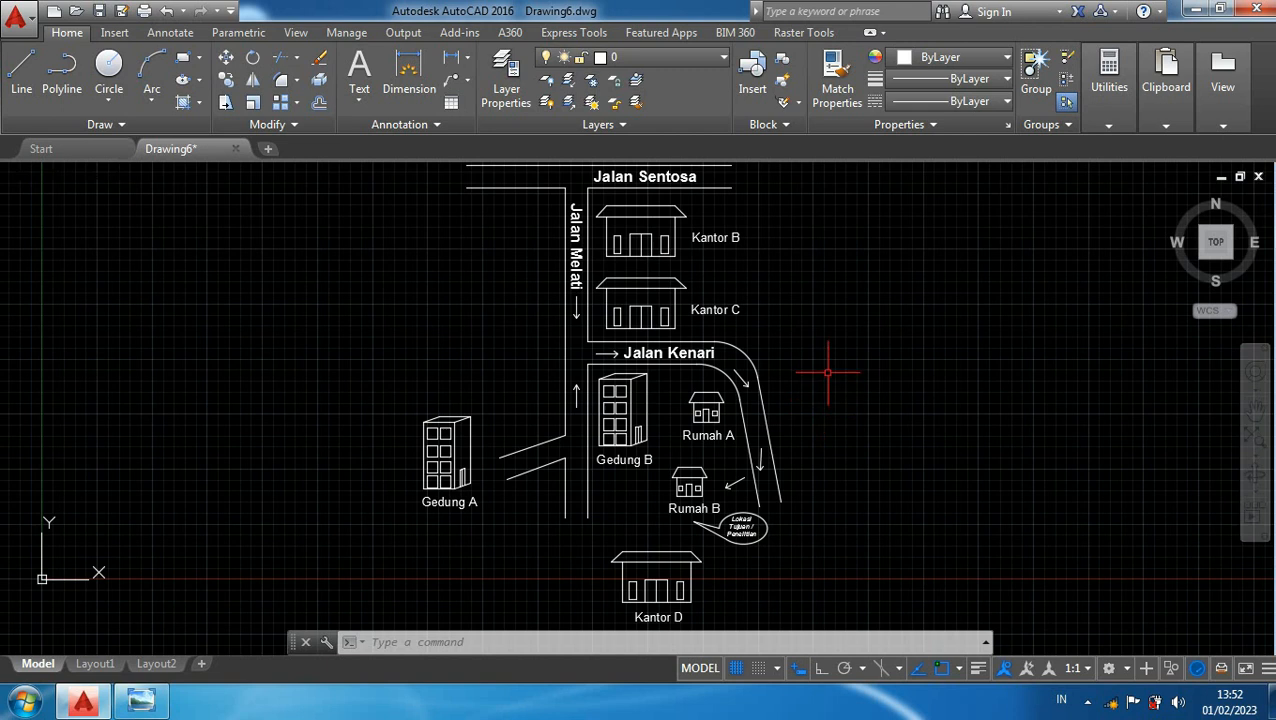
{"action": "scroll", "coordinate": [827, 368], "scroll_direction": "down", "scroll_amount": 2}
{"action": "middle_click_drag", "start_coordinate": [826, 342], "coordinate": [748, 333]}
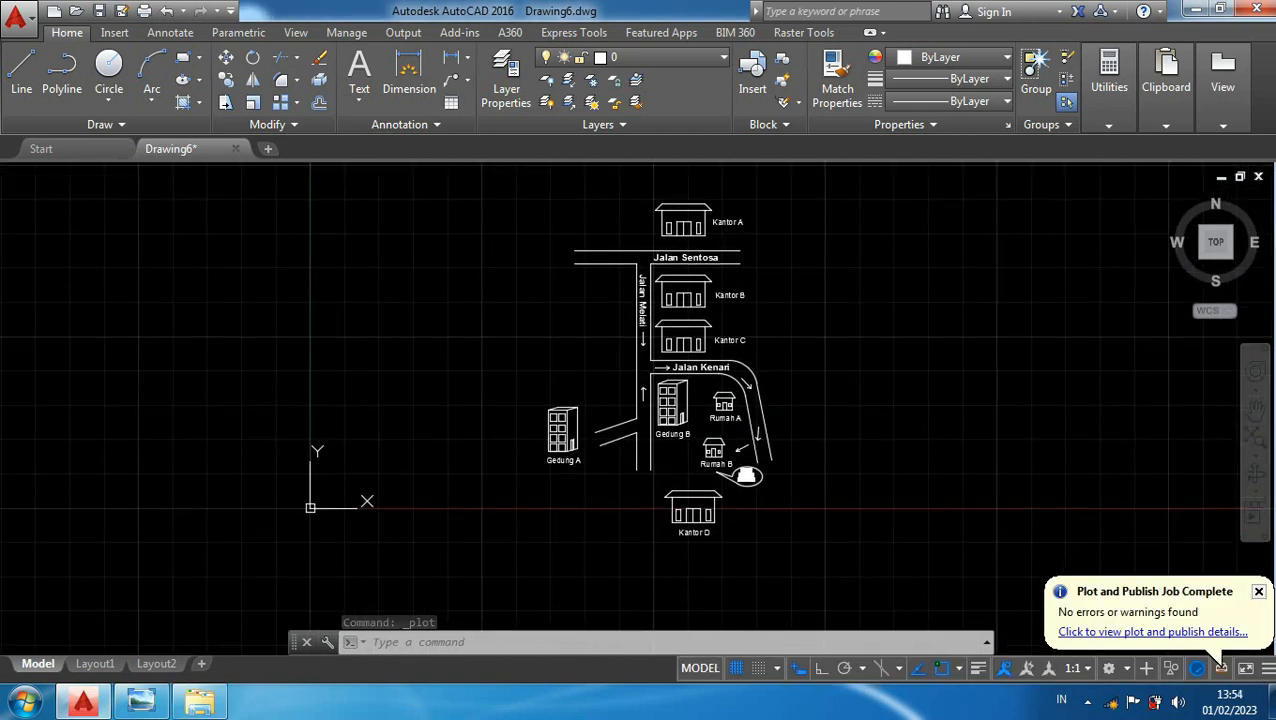
- Set up a plot of the map with the PublishToWeb JPG.pc3 plotter and the default Sun Hi-Res (1600 x 1280 pixels) paper size
{"action": "middle_click_drag", "start_coordinate": [843, 279], "coordinate": [840, 295]}
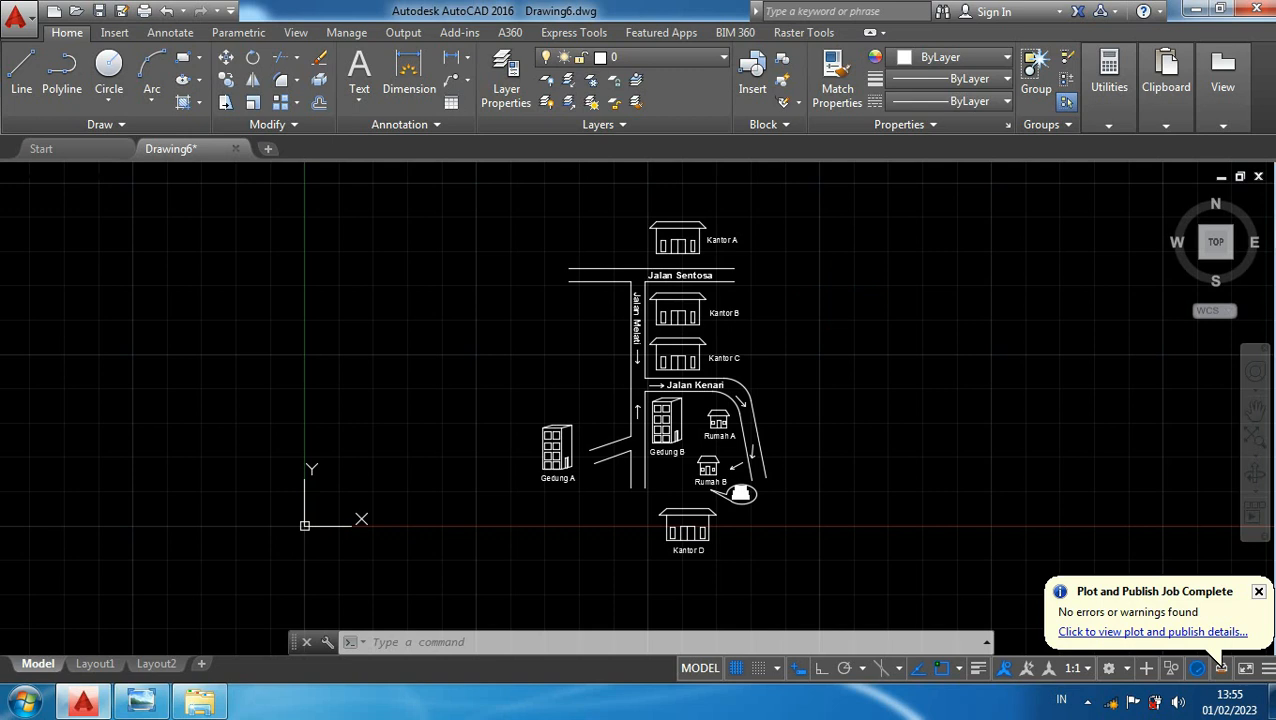
{"action": "key", "text": "ctrl+p"}
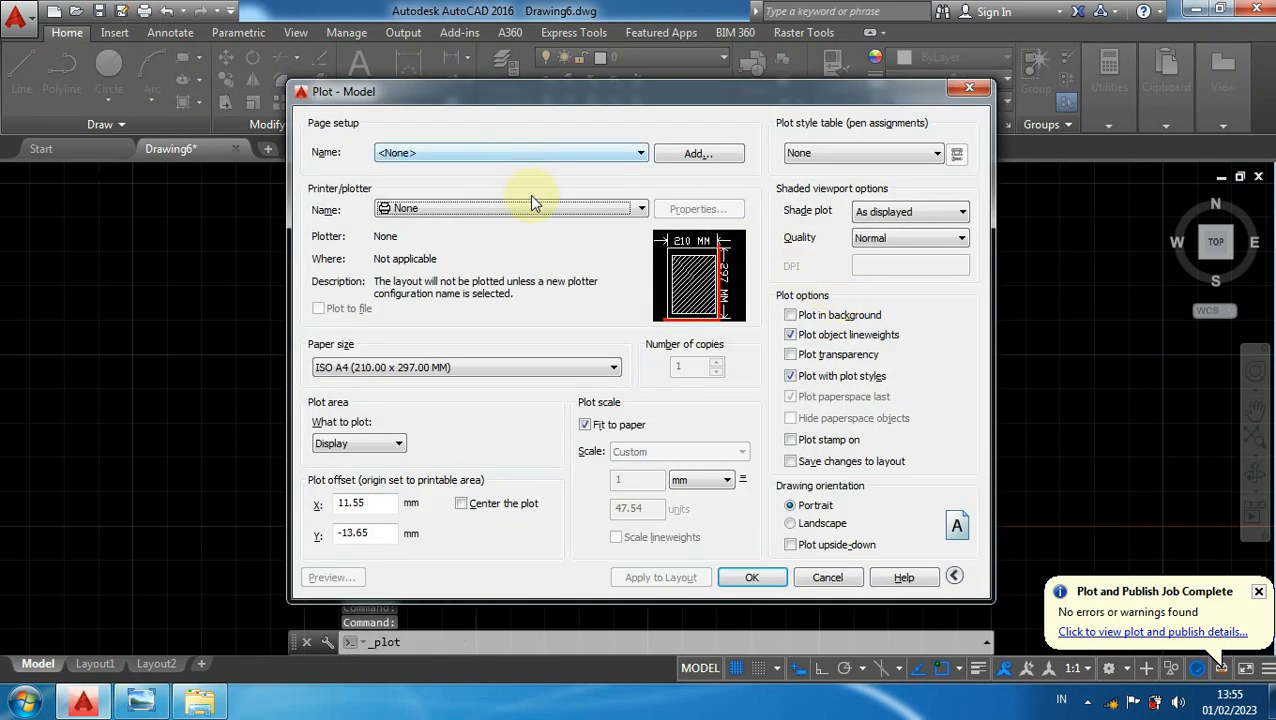
{"action": "left_click", "coordinate": [527, 210]}
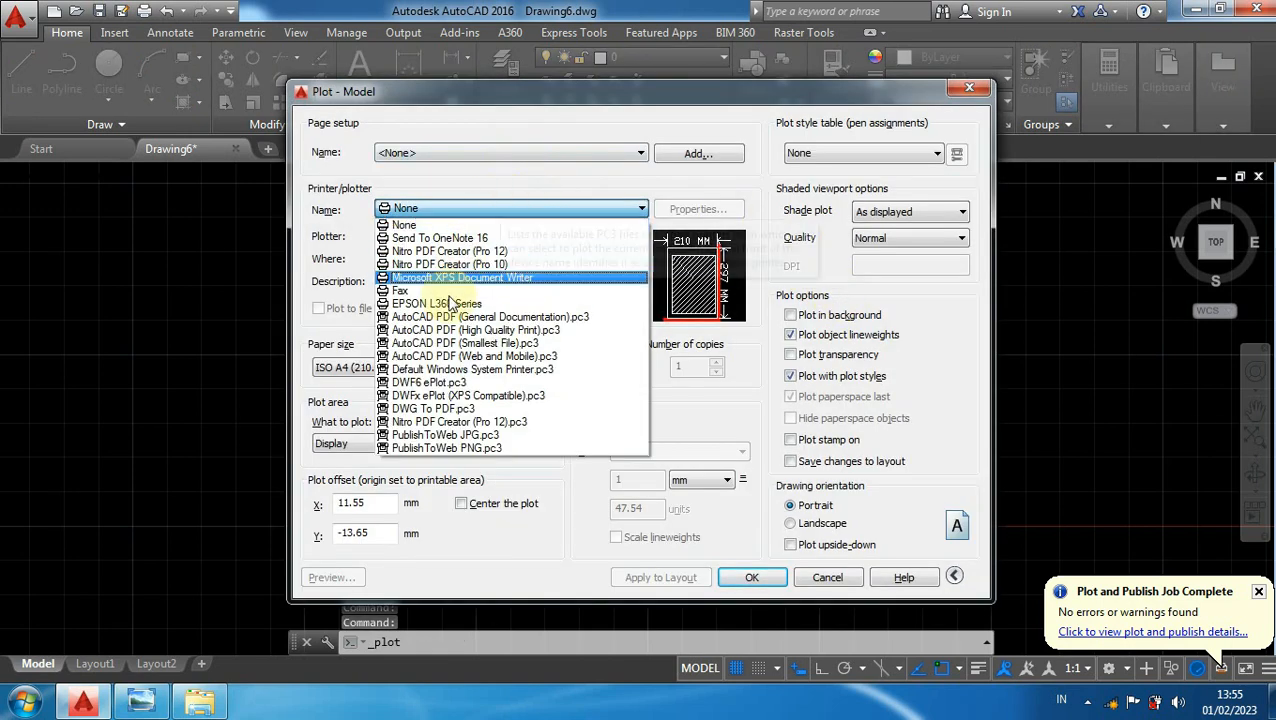
{"action": "left_click", "coordinate": [455, 437]}
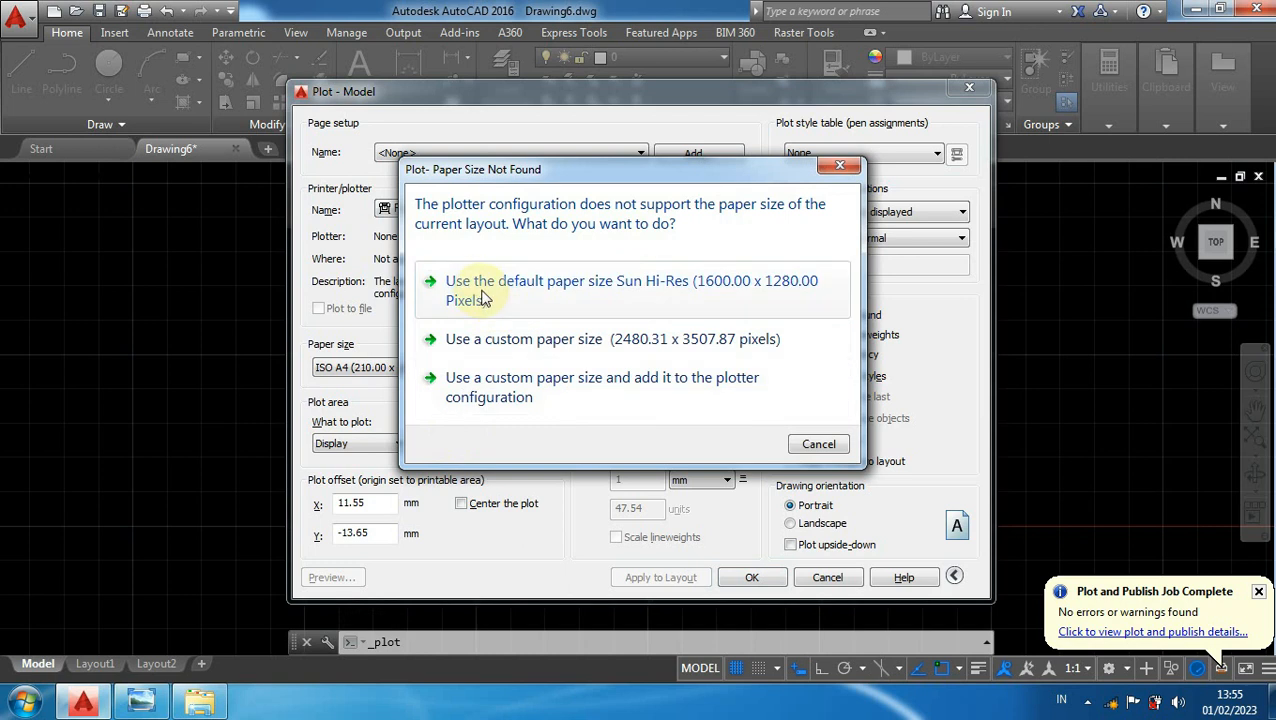
{"action": "left_click", "coordinate": [483, 292]}
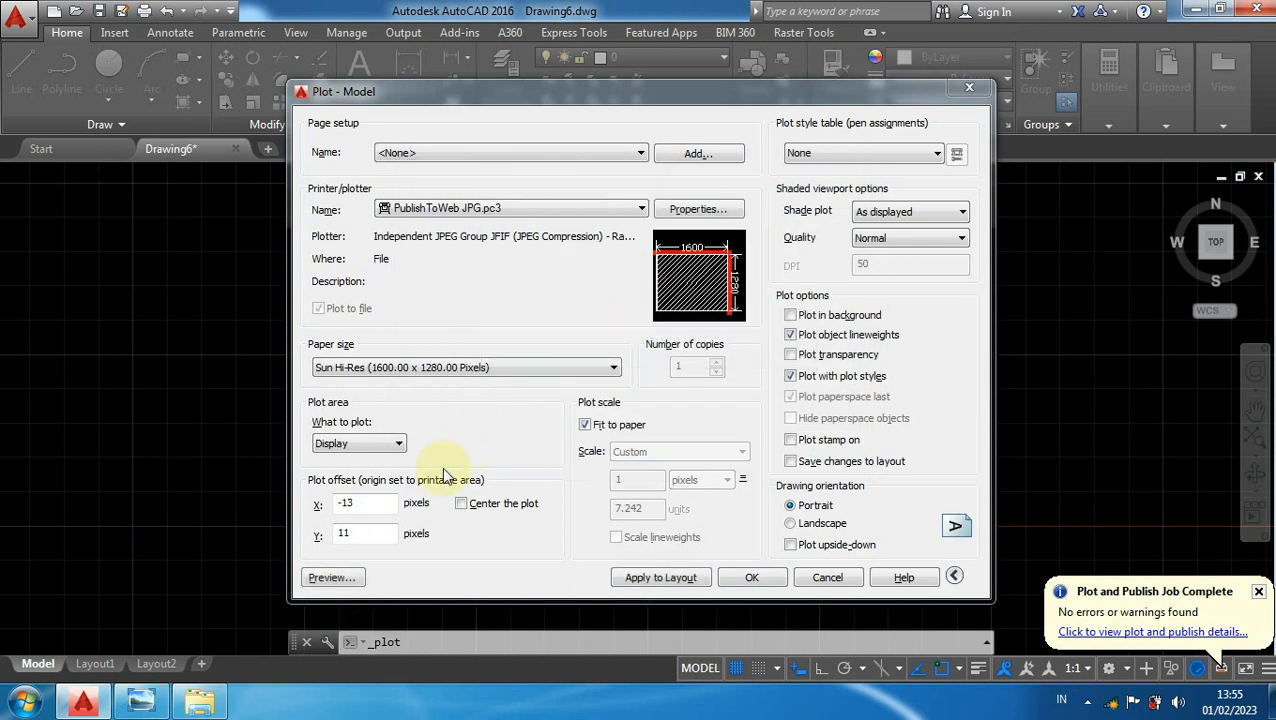
- Centre the plot and define its area with a window enclosing the entire map, from Kantor A to Kantor D
{"action": "left_click", "coordinate": [461, 505]}
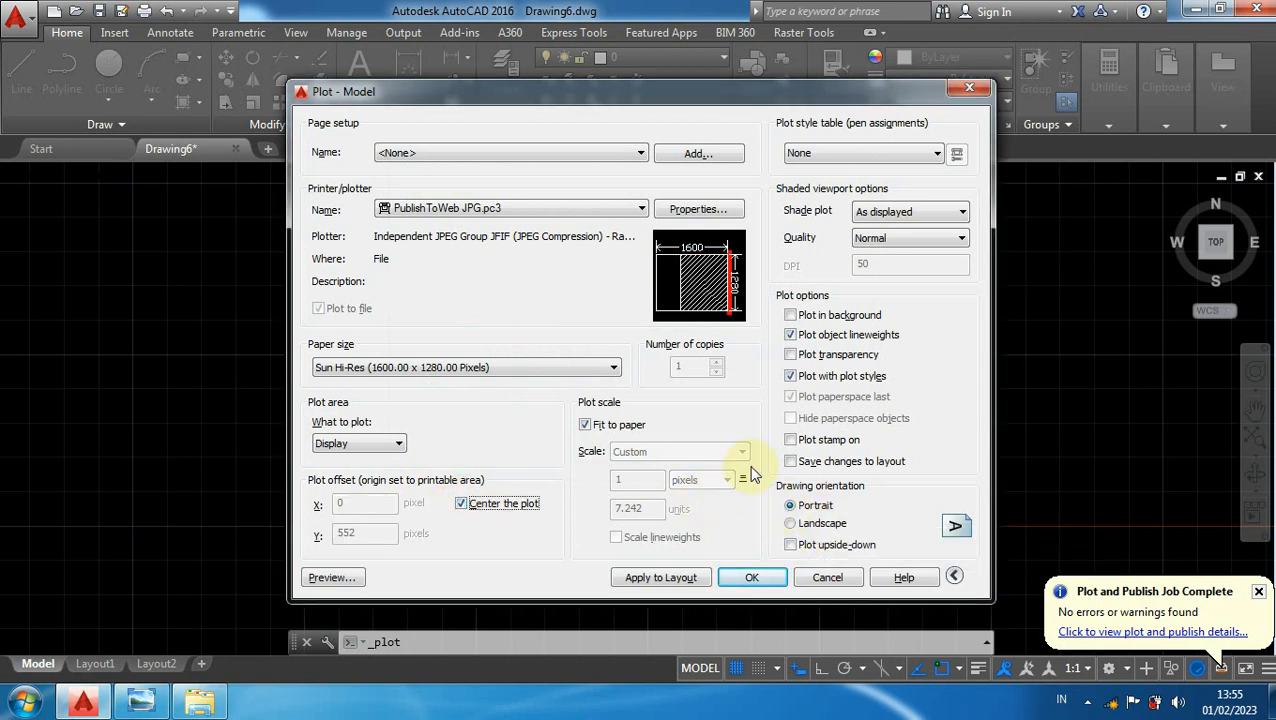
{"action": "left_click", "coordinate": [390, 445]}
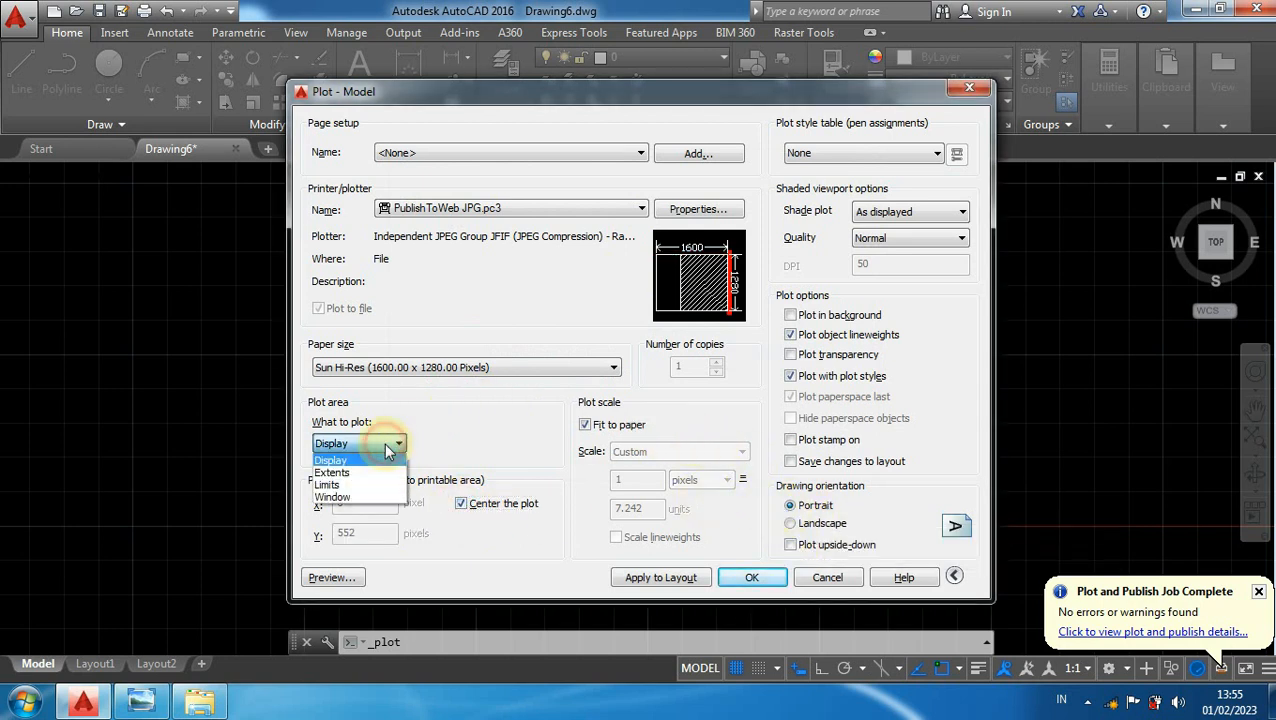
{"action": "left_click", "coordinate": [350, 496]}
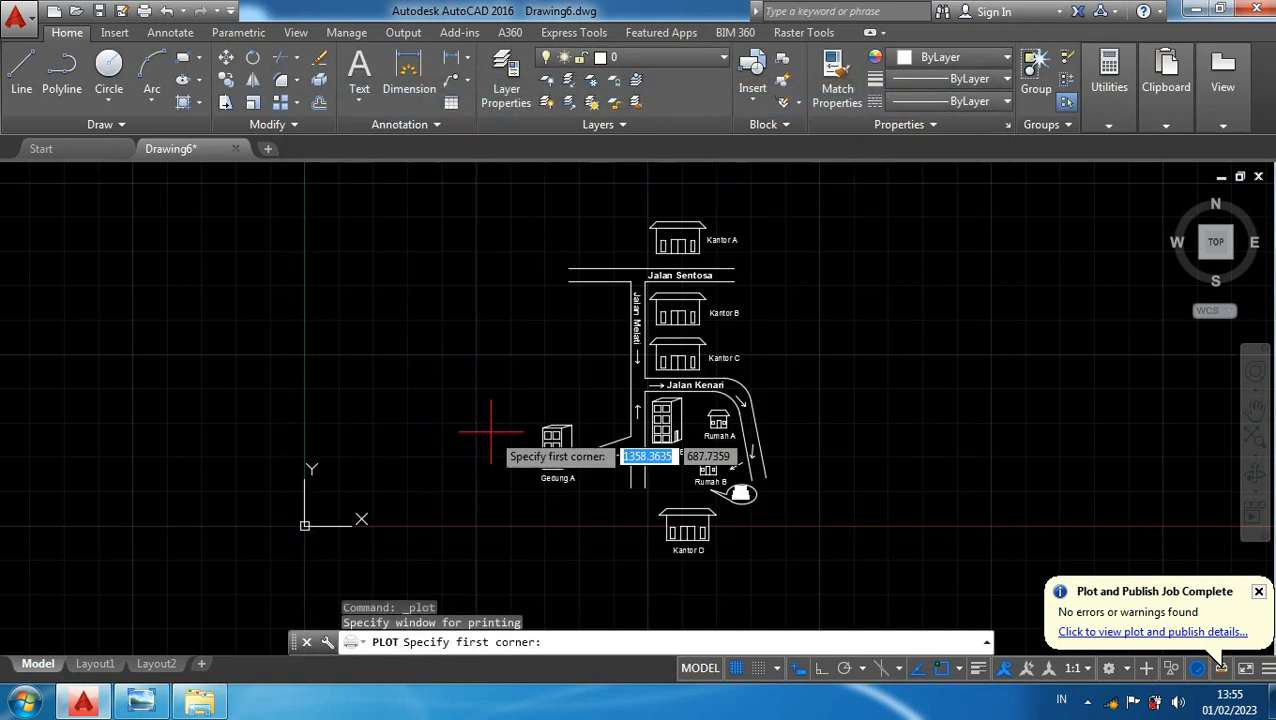
{"action": "left_click", "coordinate": [528, 209]}
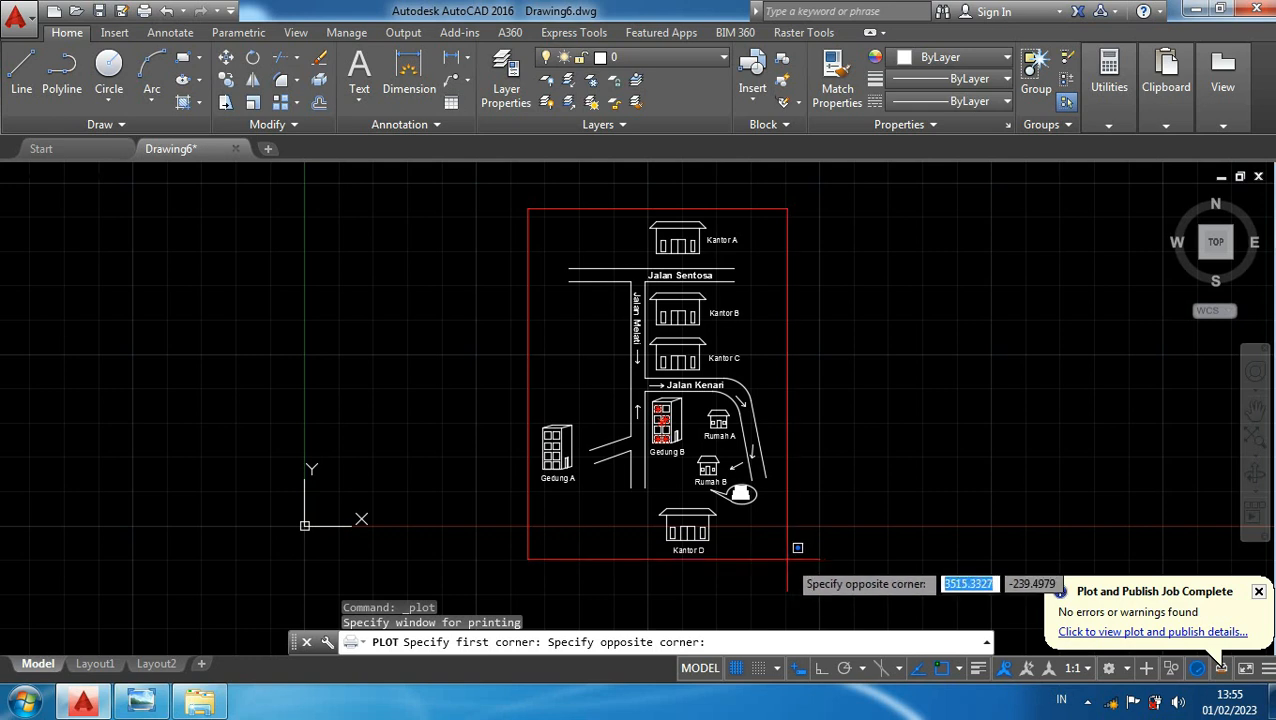
{"action": "left_click", "coordinate": [797, 548]}
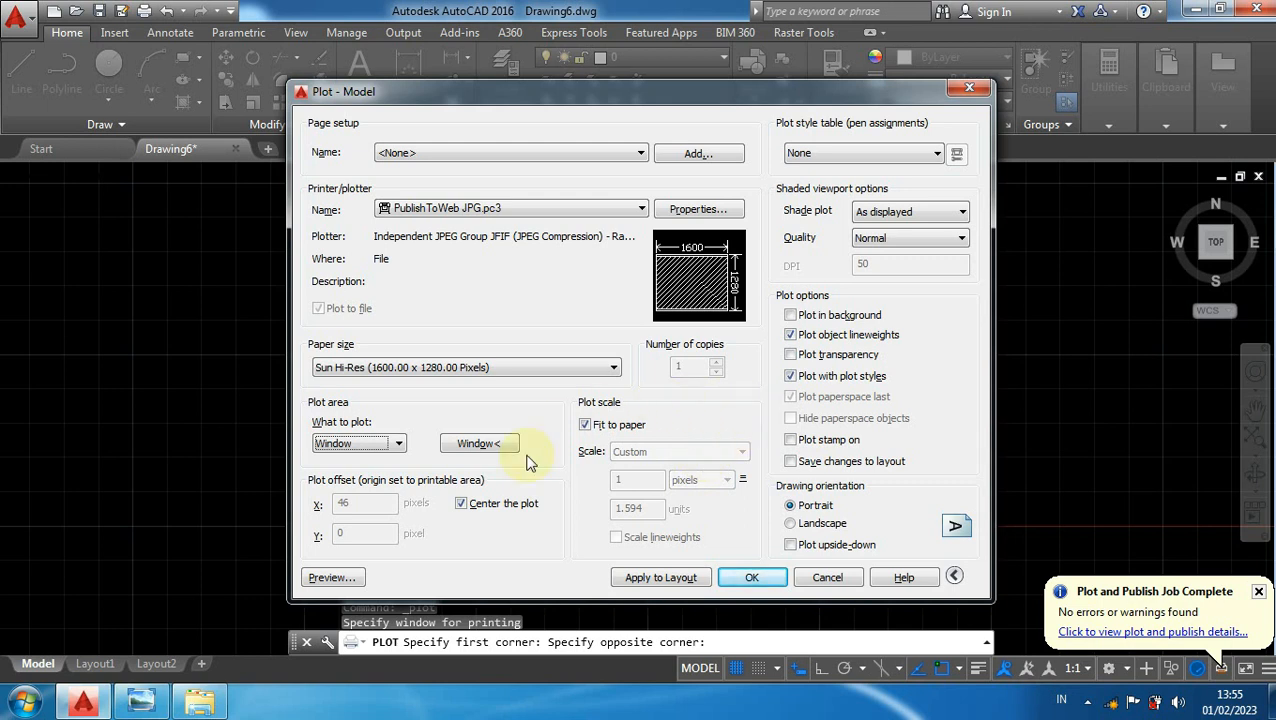
- Preview the plot, run it and save the JPG to Local Disk (D:) as "Peta atau Denah Lokasi"
{"action": "left_click", "coordinate": [333, 578]}
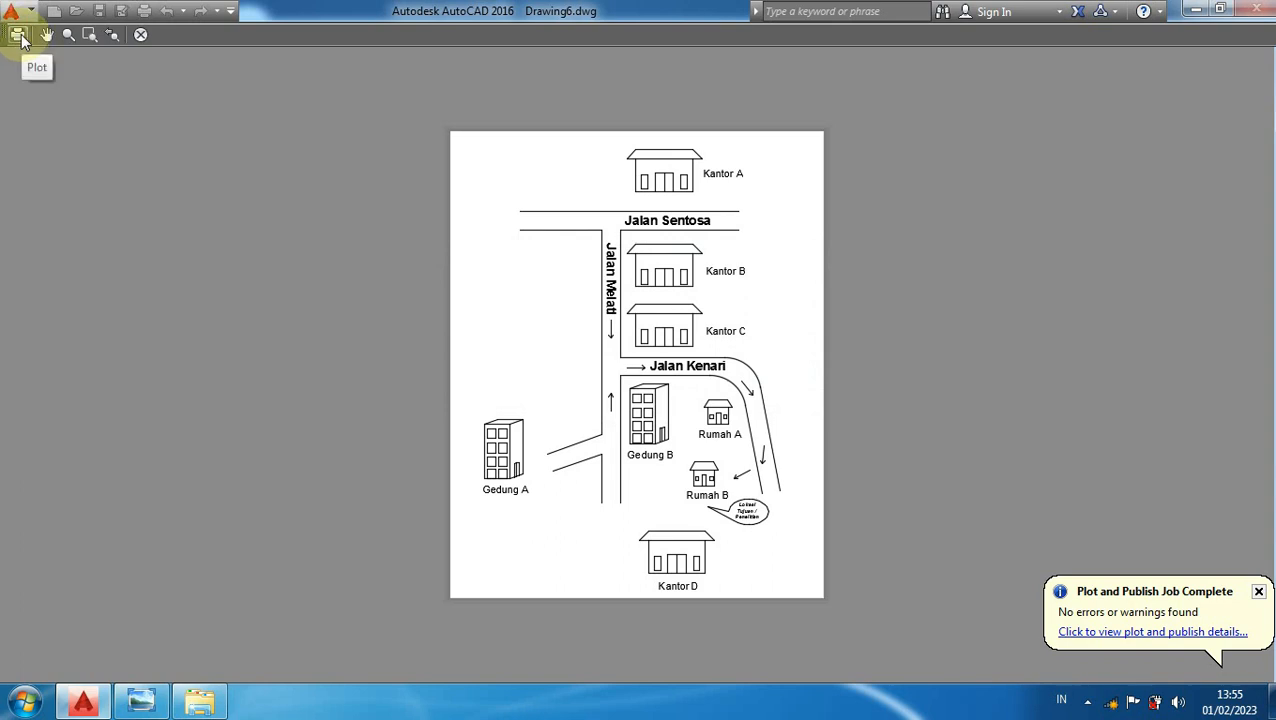
{"action": "left_click", "coordinate": [22, 36]}
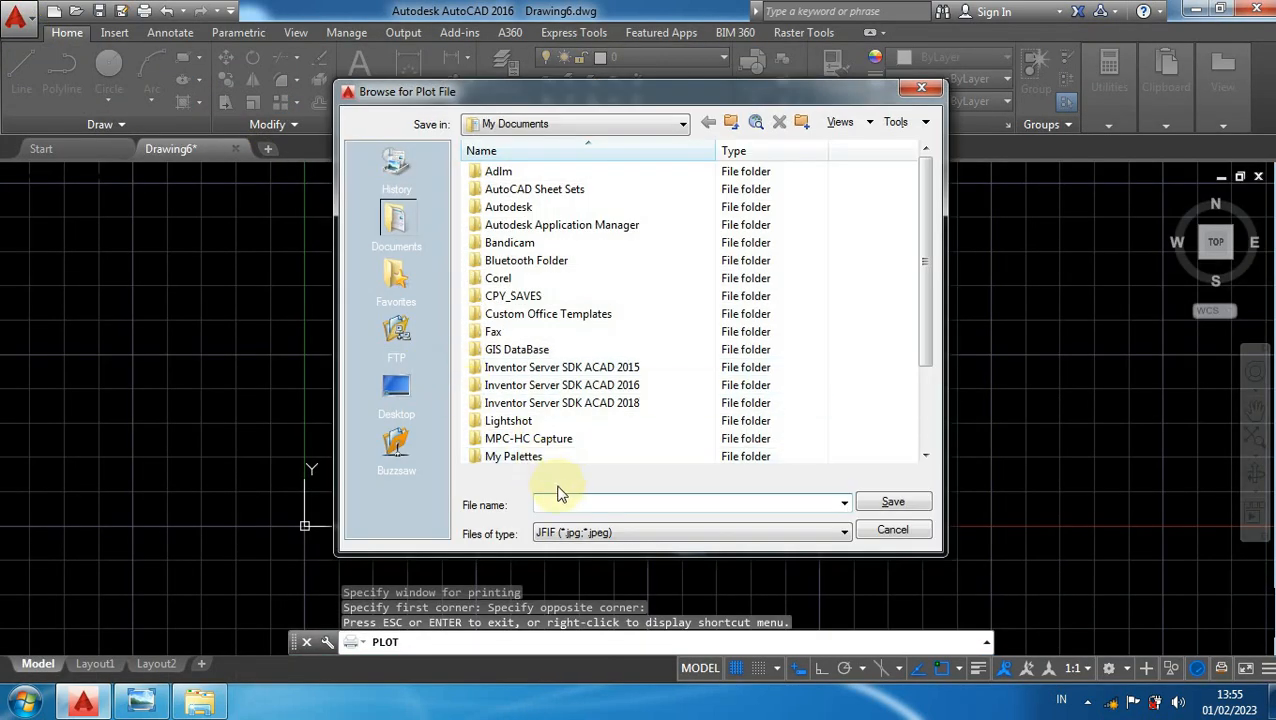
{"action": "left_click", "coordinate": [557, 123]}
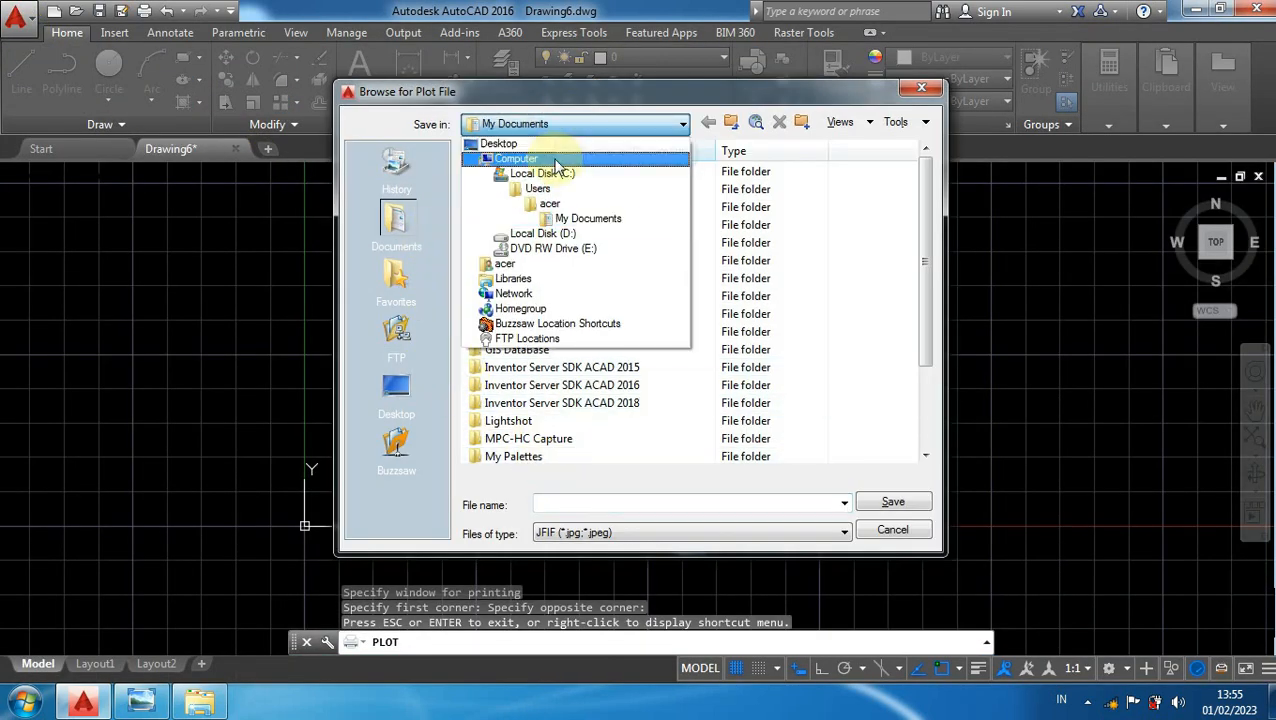
{"action": "left_click", "coordinate": [560, 235]}
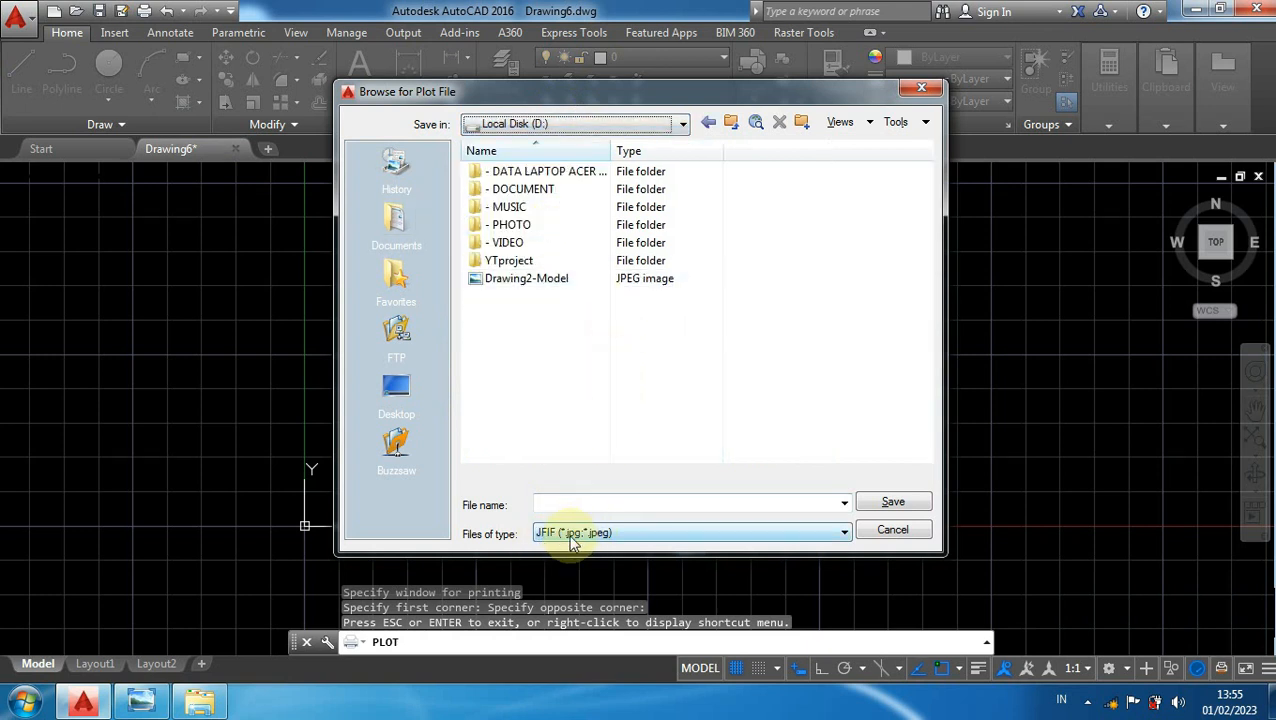
{"action": "left_click", "coordinate": [562, 502]}
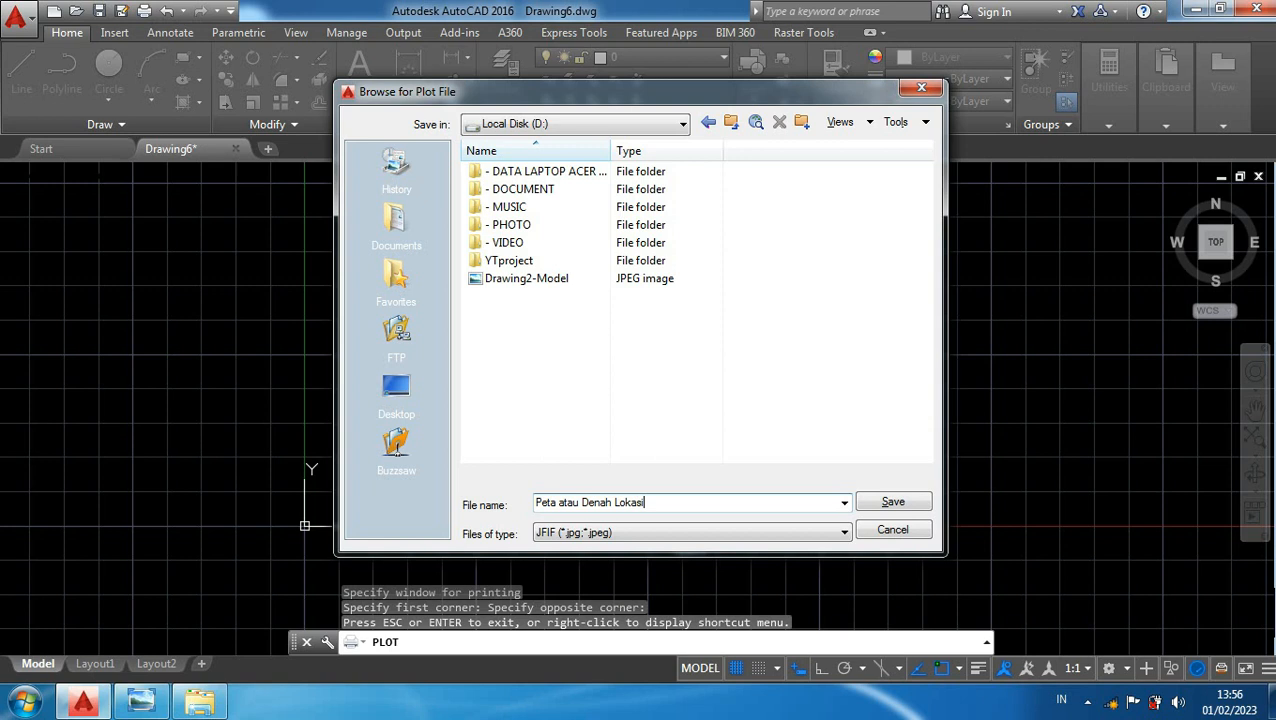
{"action": "left_click", "coordinate": [880, 508]}
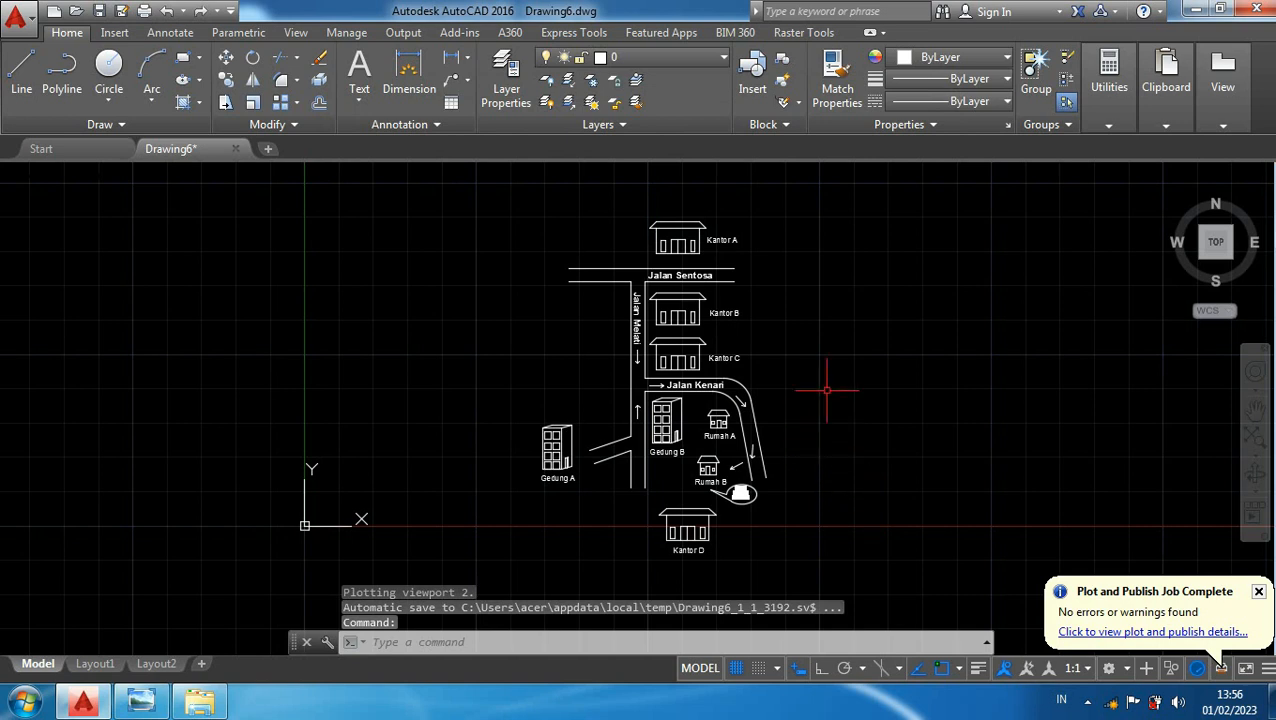
- Switch to File Explorer, open the "Peta atau Denah Lokasi" image from Local Disk (D:) and rotate it counterclockwise to stand upright
{"action": "left_click", "coordinate": [83, 700]}
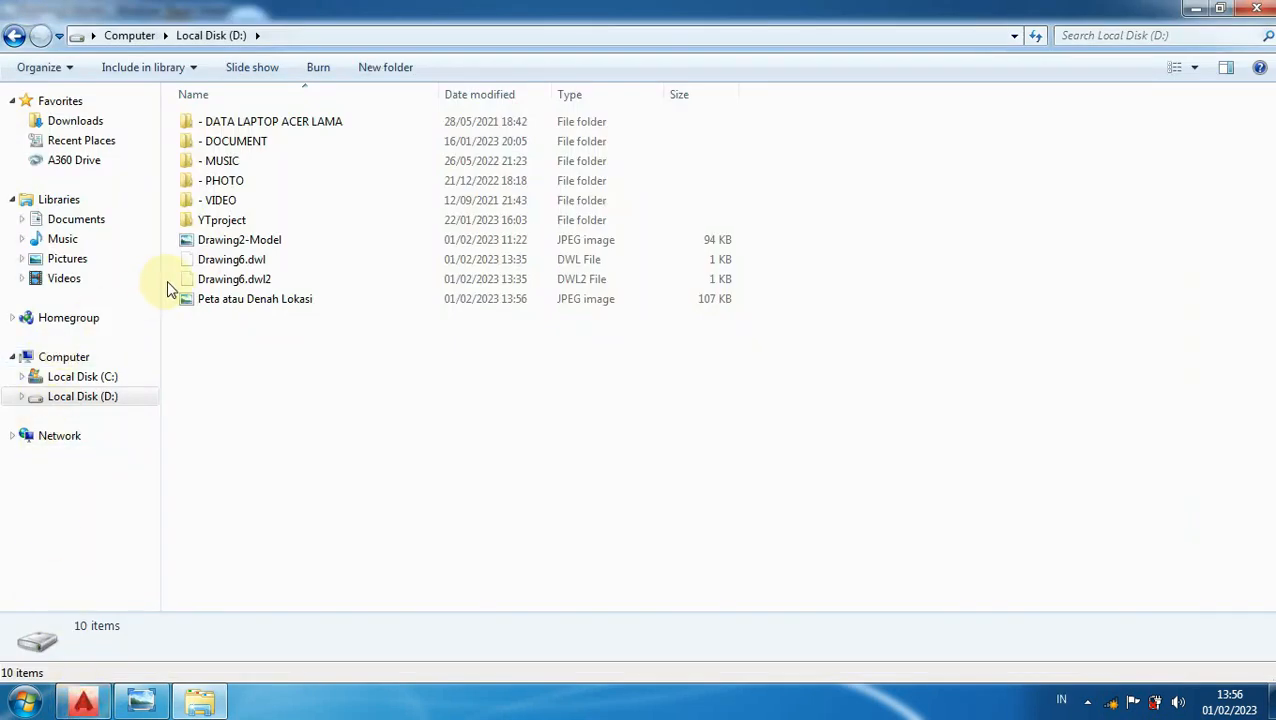
{"action": "left_click", "coordinate": [222, 303]}
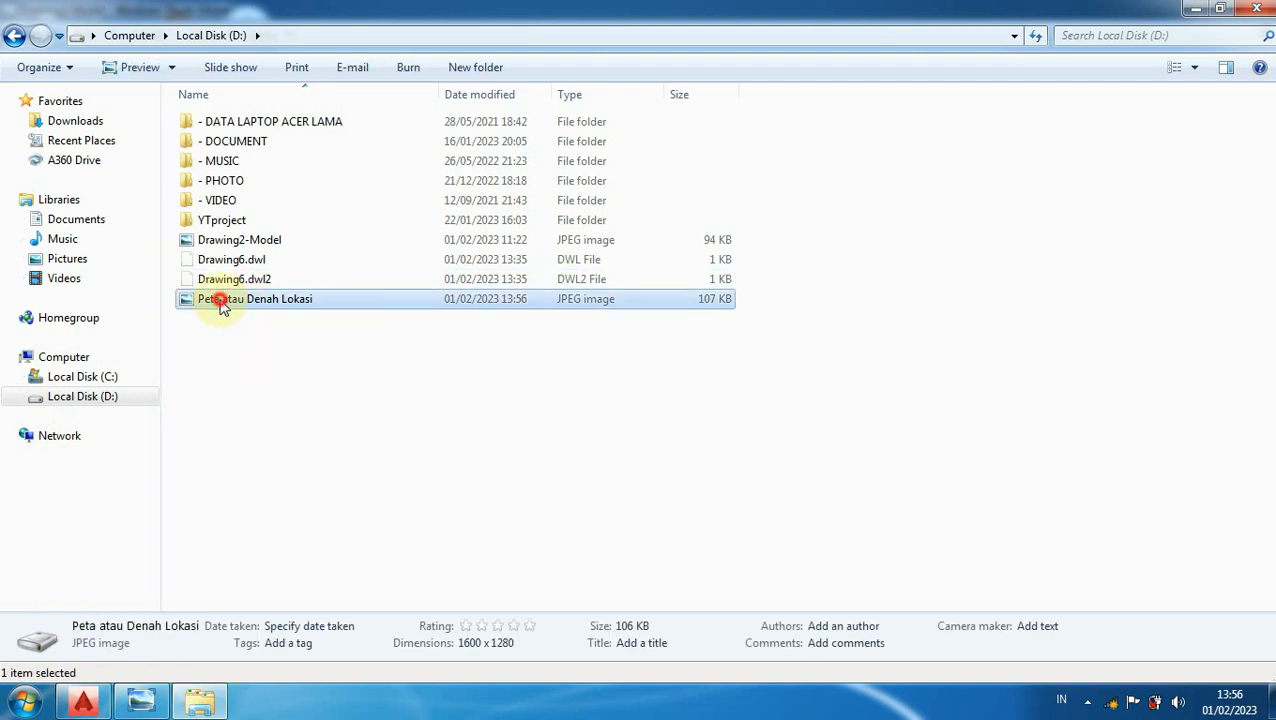
{"action": "double_click", "coordinate": [222, 303]}
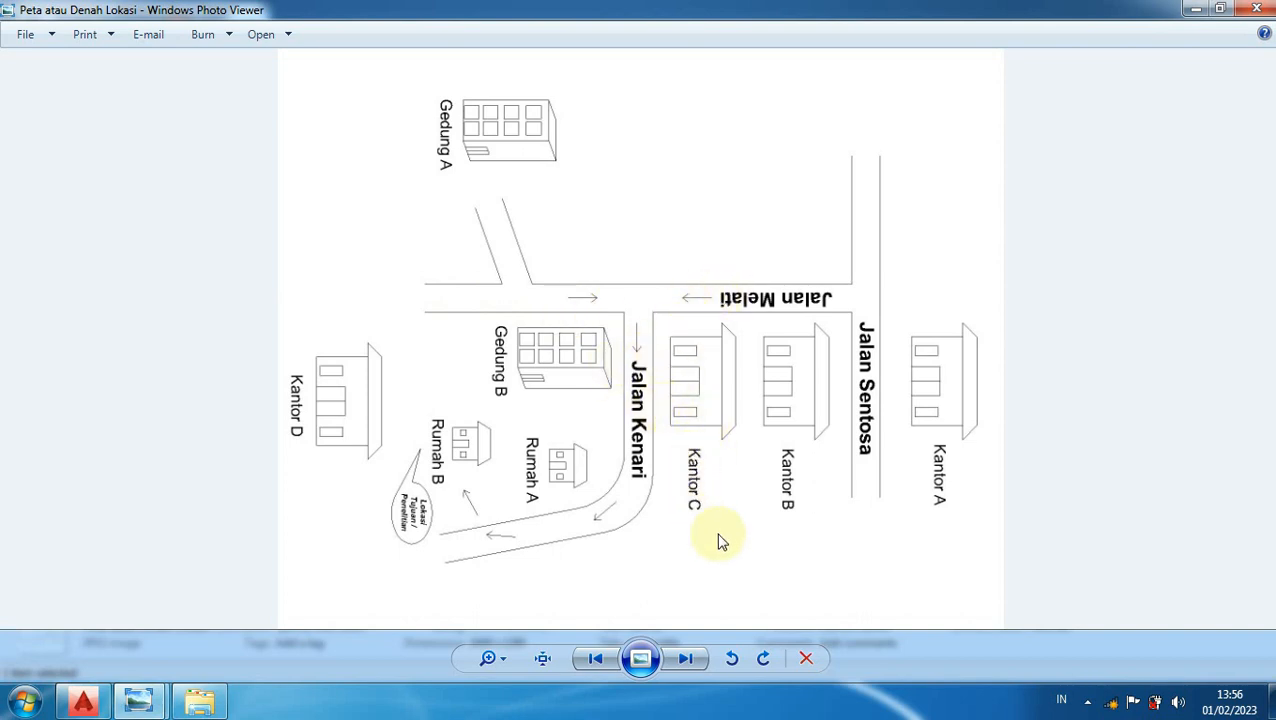
{"action": "left_click", "coordinate": [732, 660]}
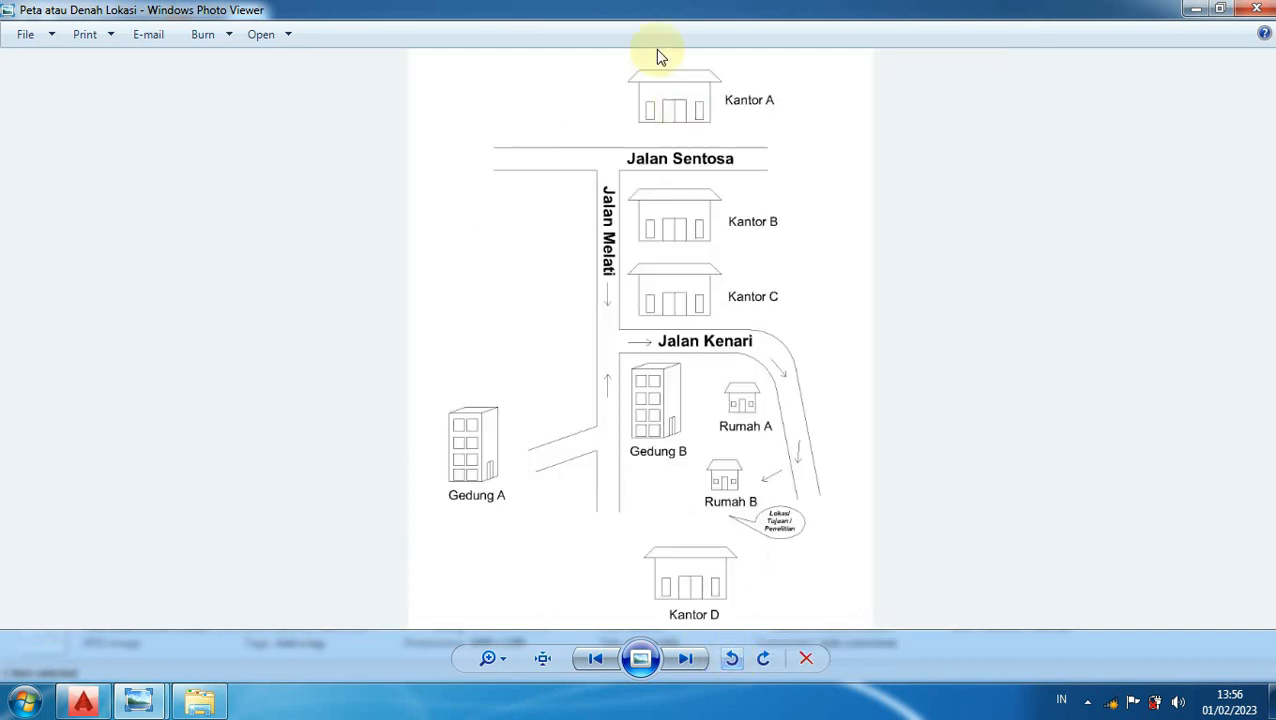
- Inspect the upright map image up close, and minimise the open windows to return to the desktop
{"action": "scroll", "coordinate": [730, 213], "scroll_direction": "up", "scroll_amount": 1}
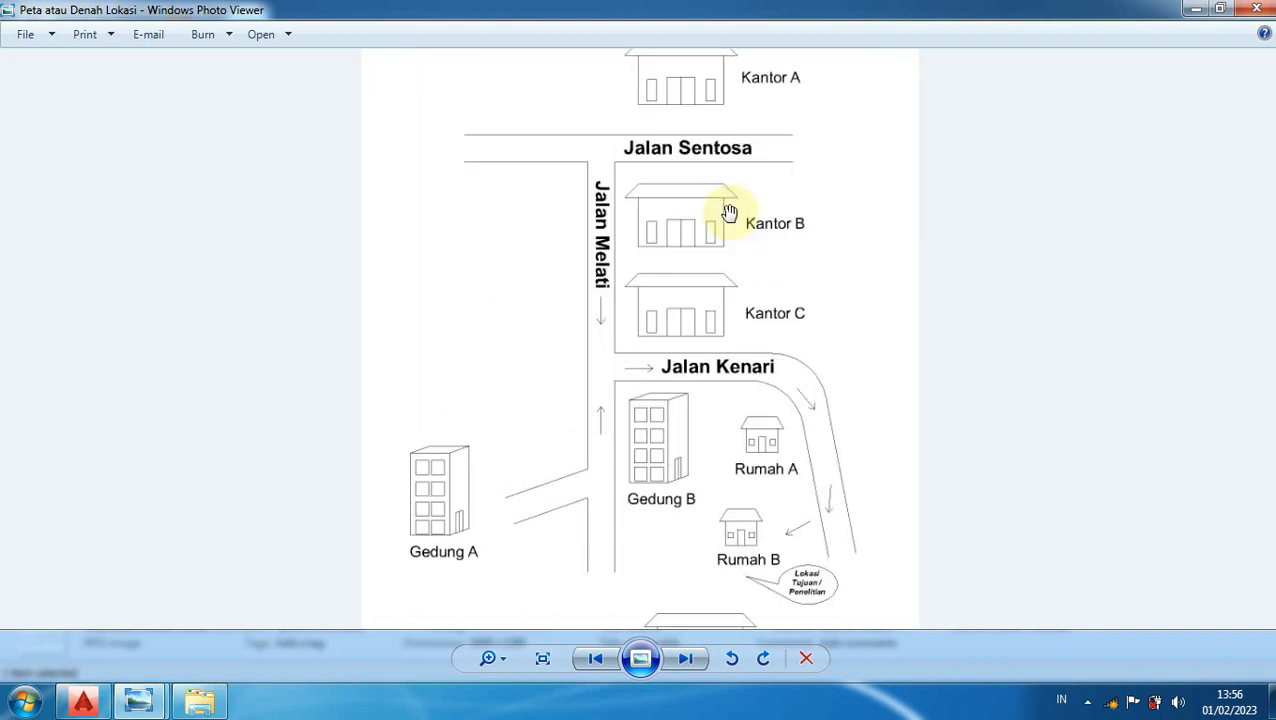
{"action": "scroll", "coordinate": [730, 218], "scroll_direction": "down", "scroll_amount": 1}
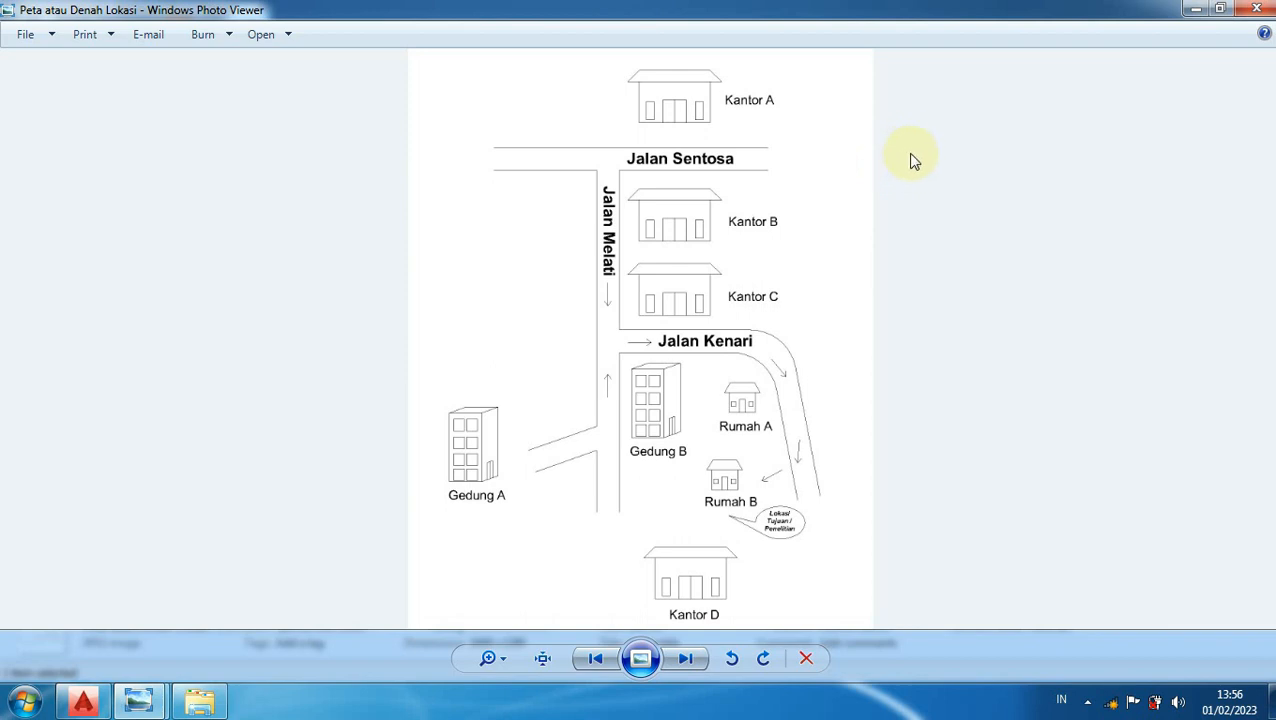
{"action": "left_click", "coordinate": [1190, 8]}
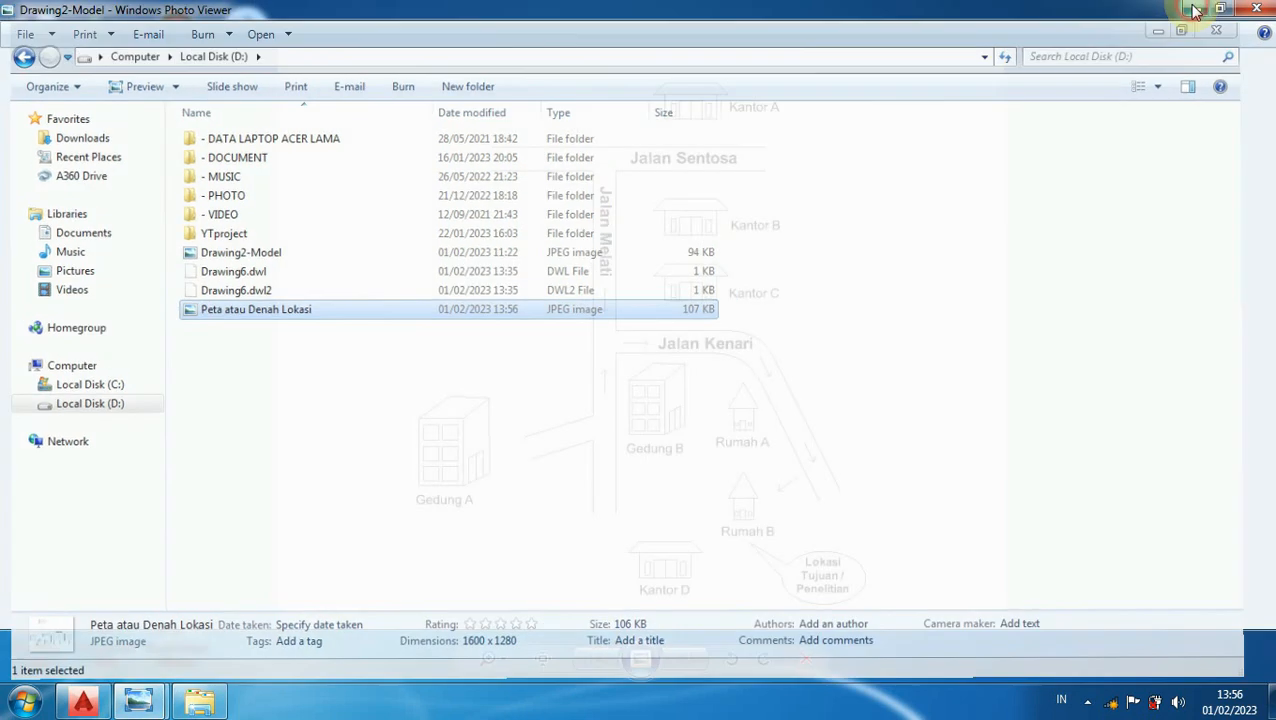
{"action": "left_click", "coordinate": [1195, 9]}
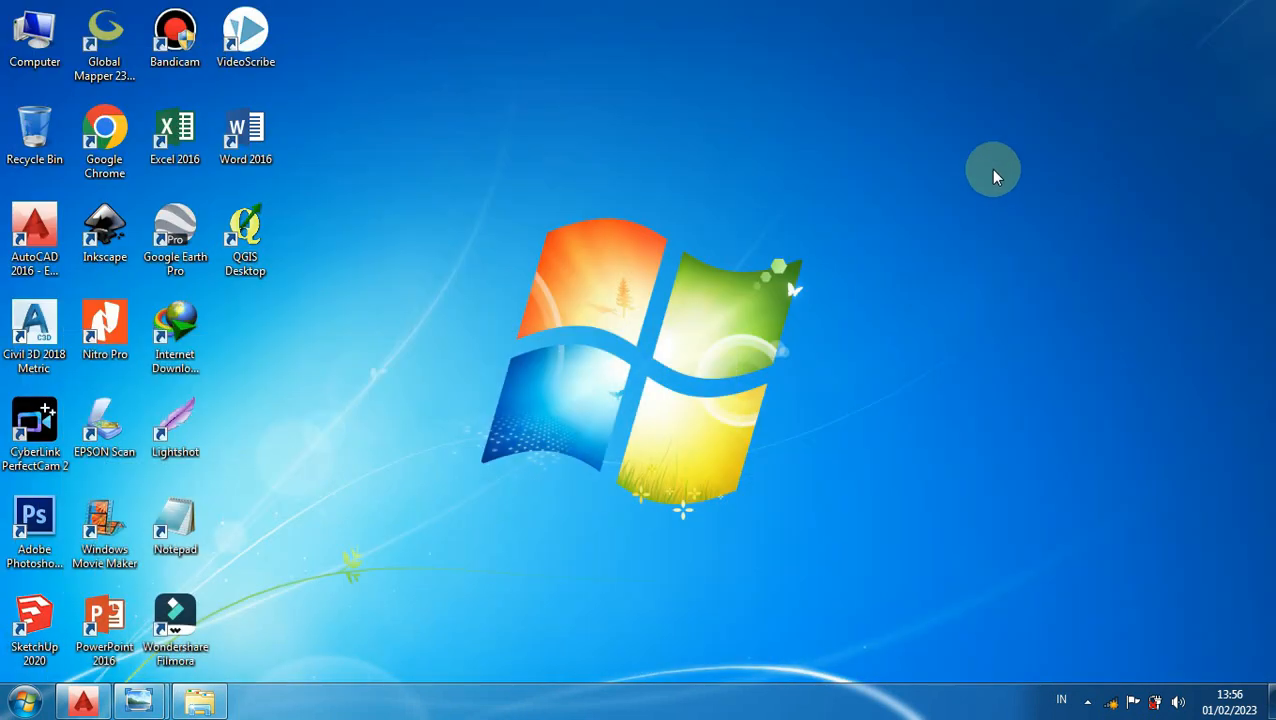